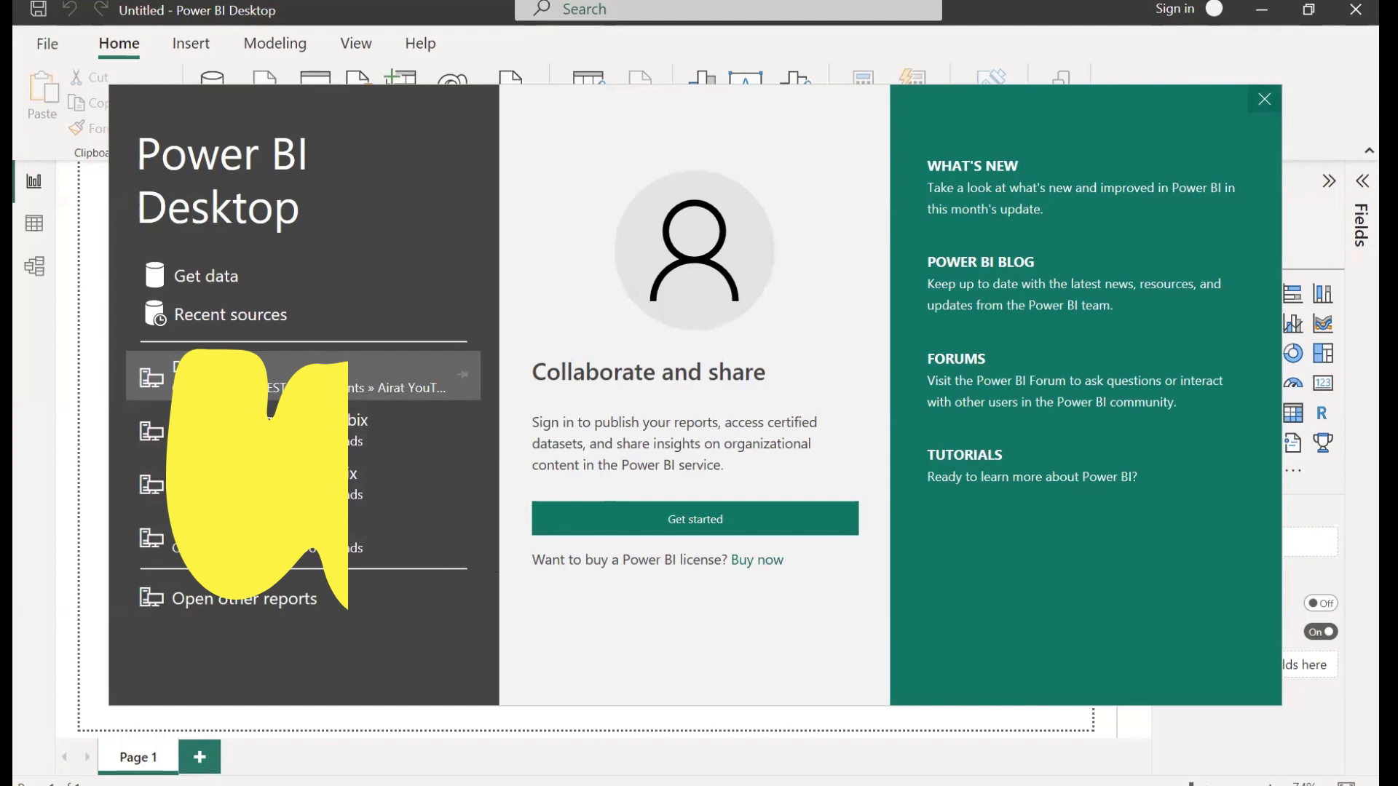
- Dismiss the start screen and look through the Insert, Modeling, View and Help commands, ending at the Home commands
{"action": "left_click", "coordinate": [163, 144]}
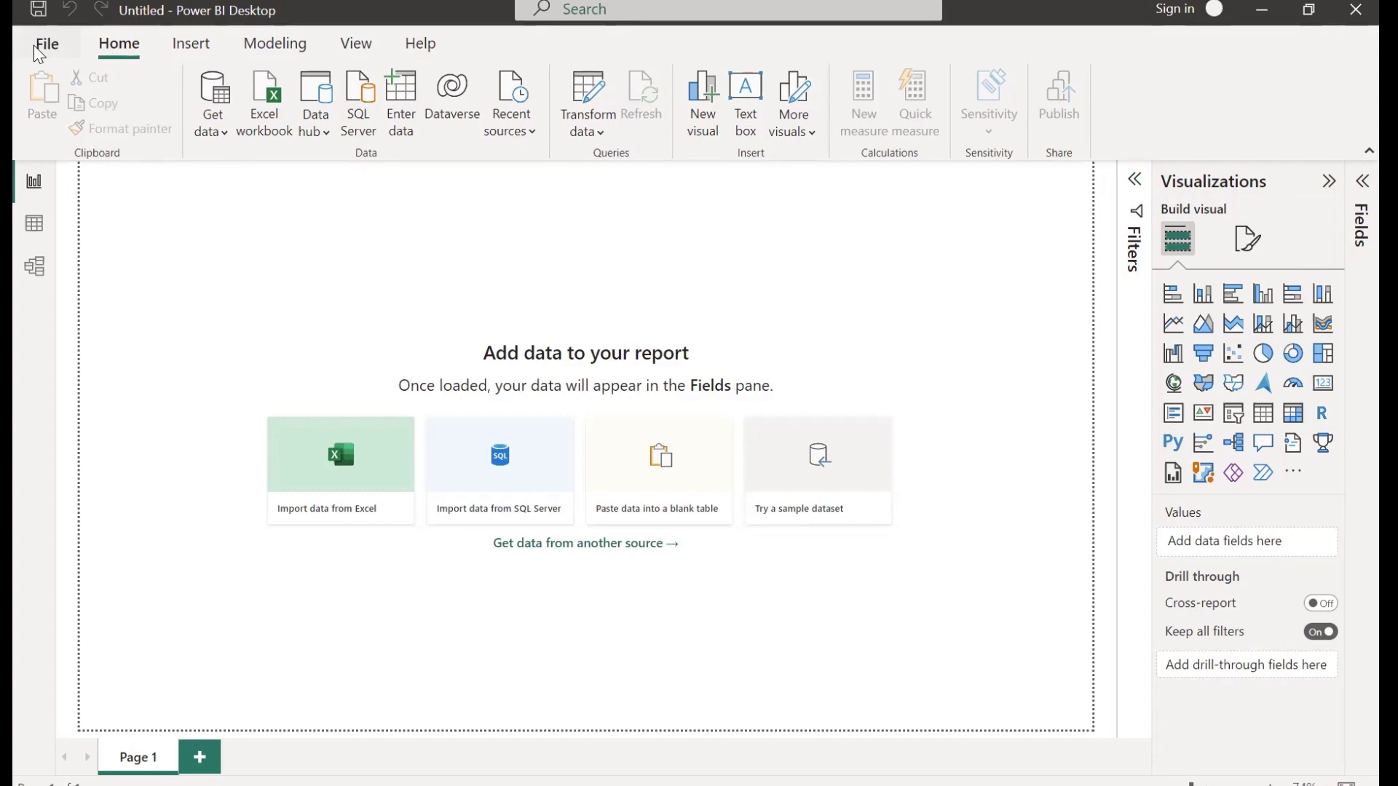
{"action": "left_click", "coordinate": [191, 46]}
{"action": "left_click", "coordinate": [279, 45]}
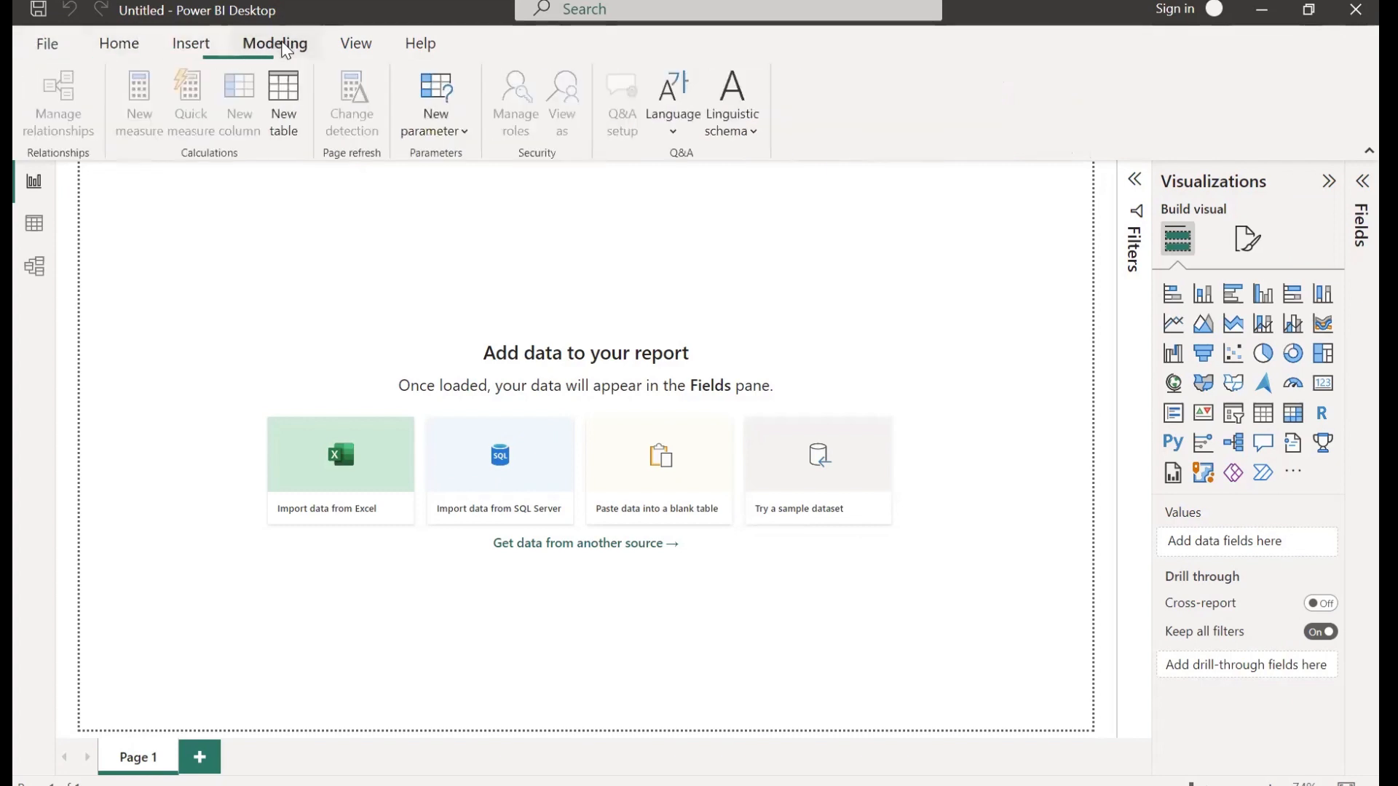
{"action": "left_click", "coordinate": [369, 41]}
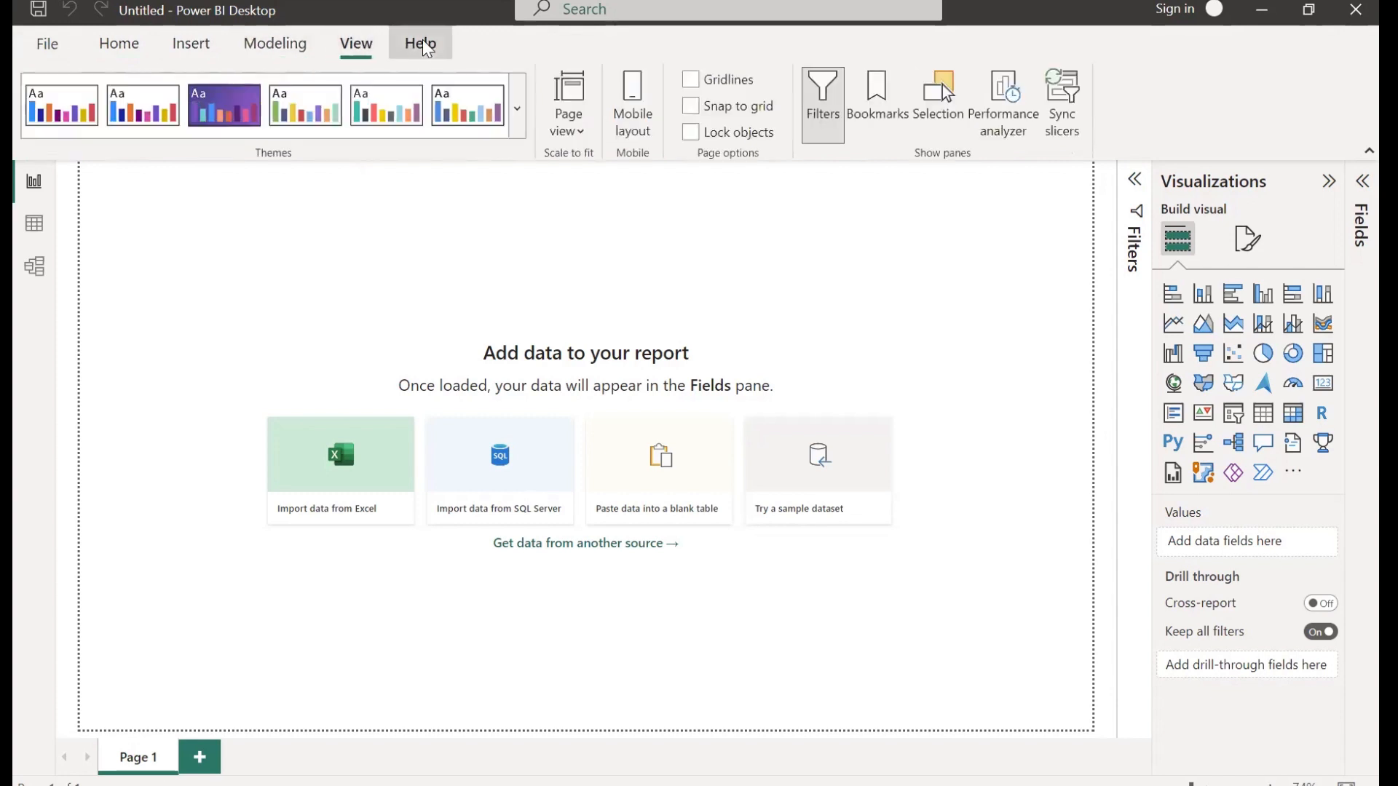
{"action": "left_click", "coordinate": [423, 41]}
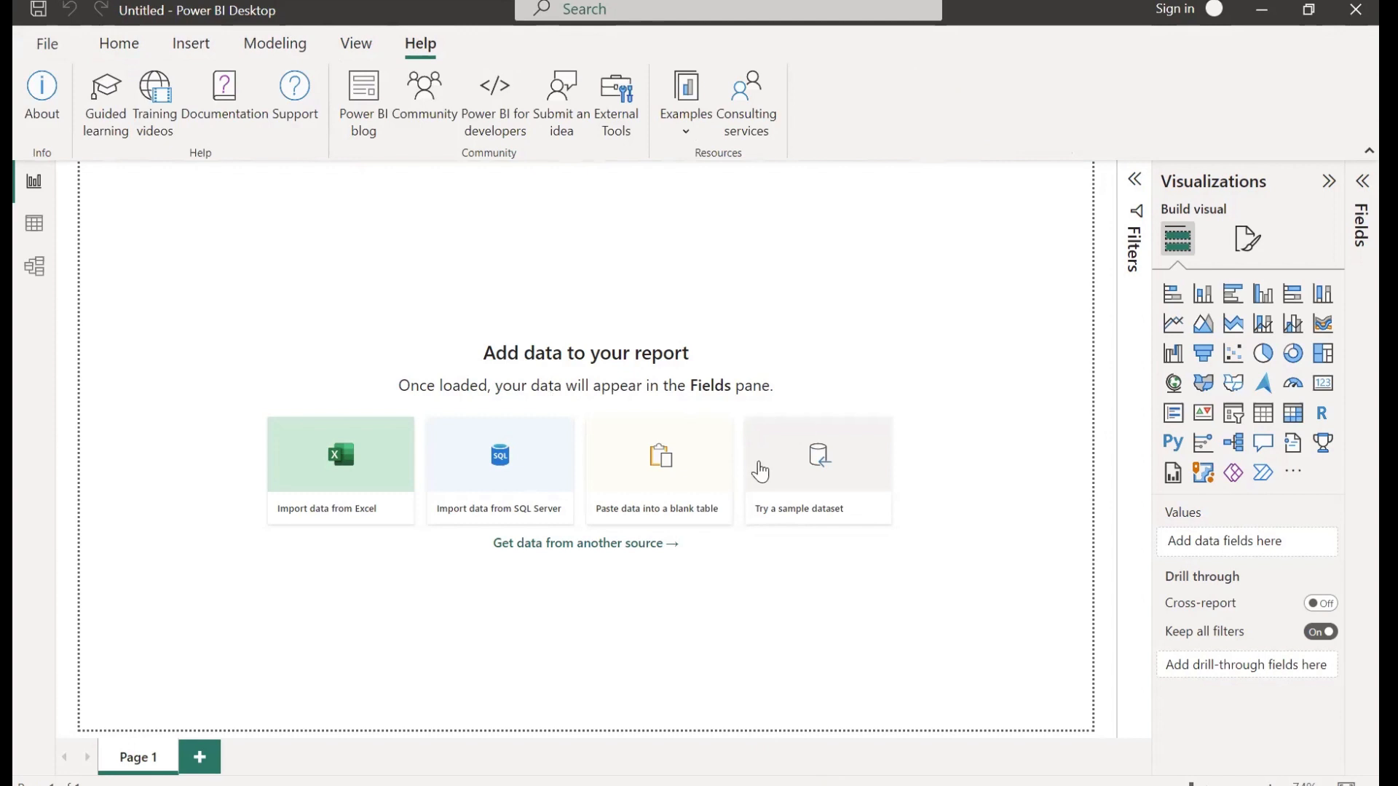
{"action": "left_click", "coordinate": [38, 200]}
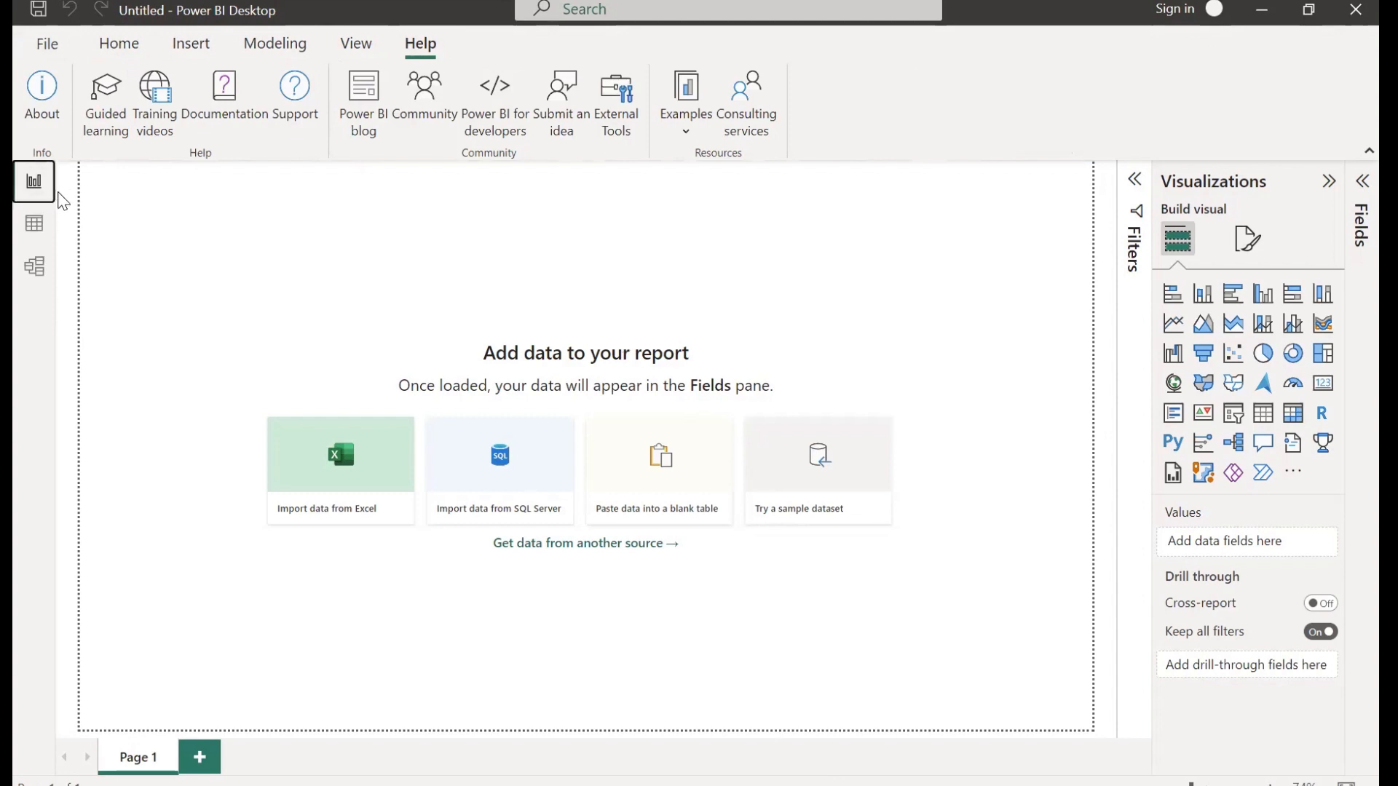
{"action": "left_click", "coordinate": [116, 49]}
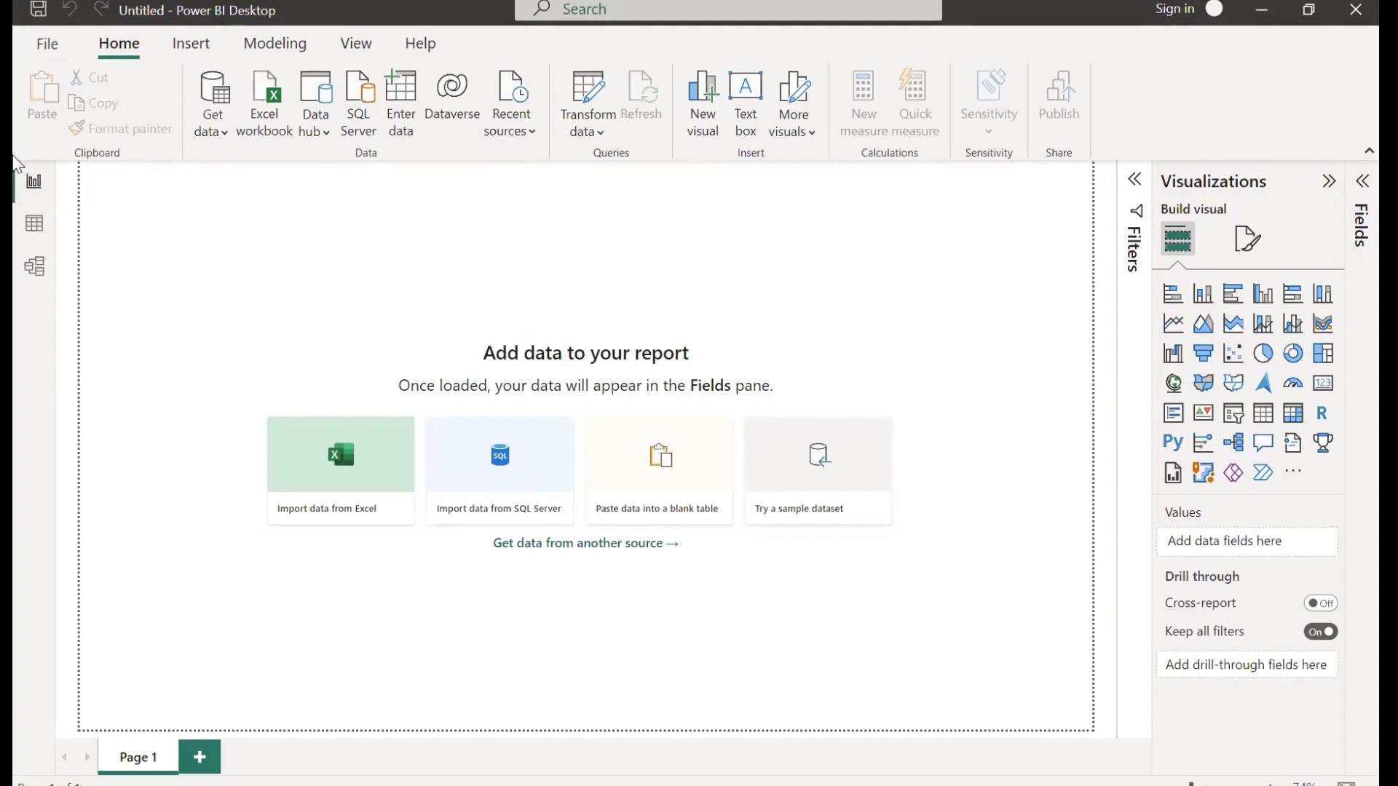
- Examine the empty Data and Model views, collapsing the model's Properties and Fields panes, and return to the Report view
{"action": "left_click_drag", "start_coordinate": [16, 149], "coordinate": [60, 293]}
{"action": "left_click", "coordinate": [34, 224]}
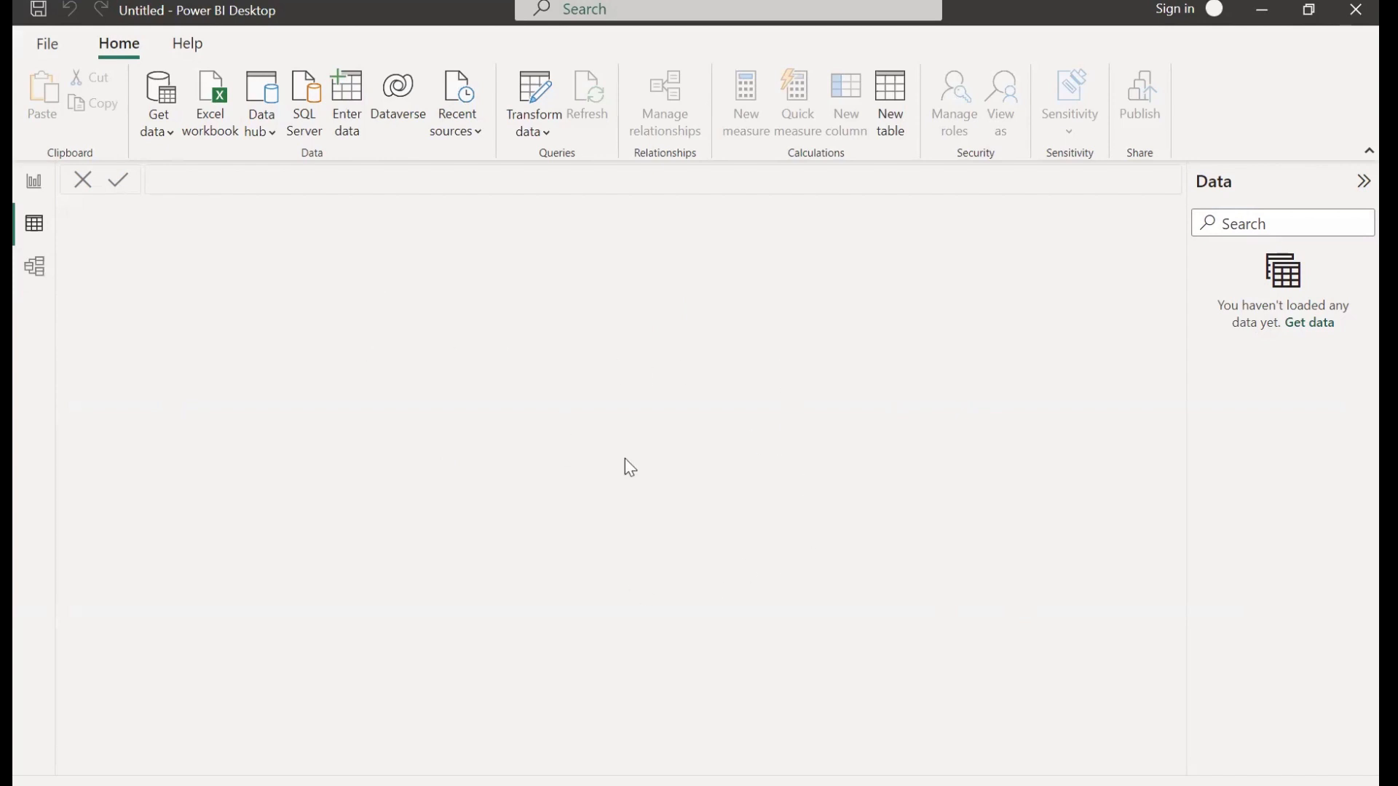
{"action": "left_click", "coordinate": [35, 267]}
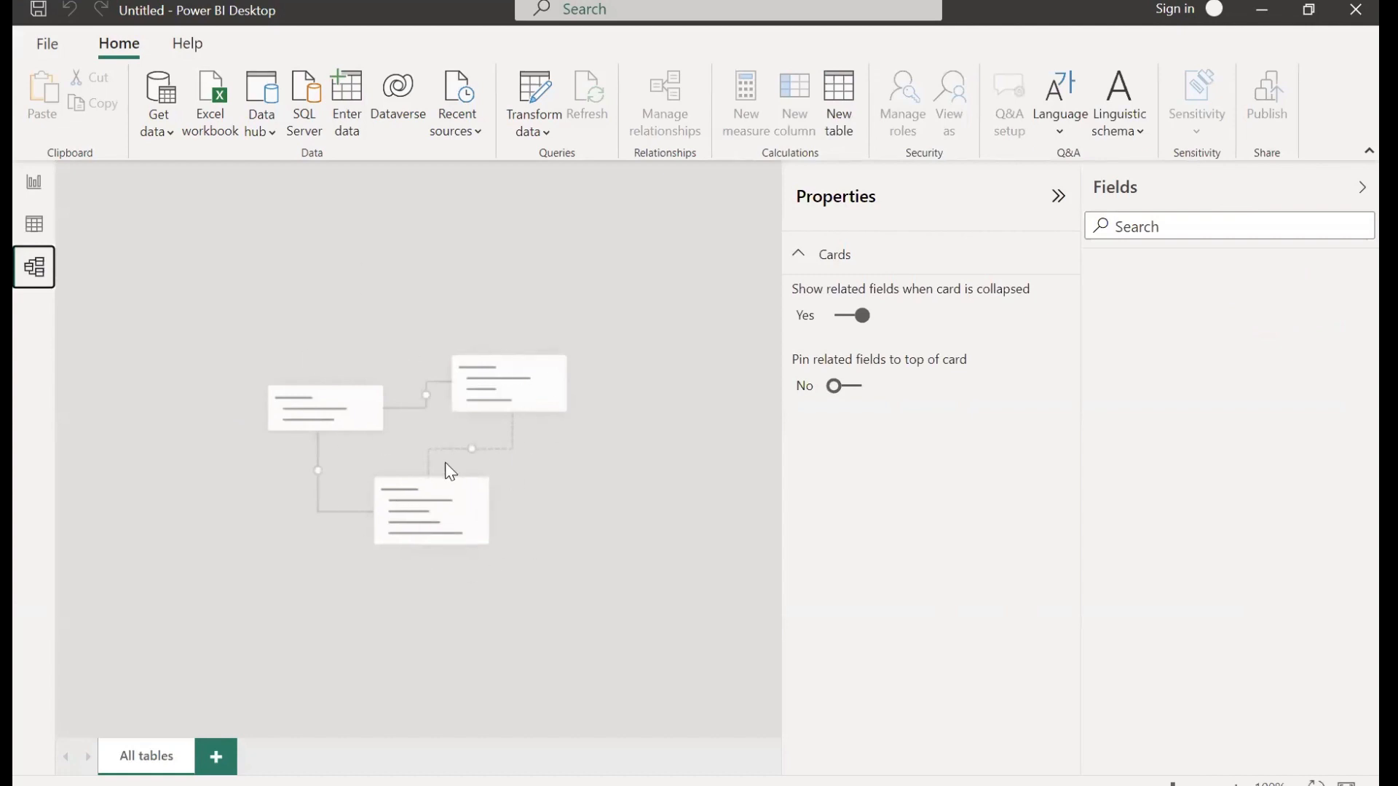
{"action": "left_click", "coordinate": [1053, 197]}
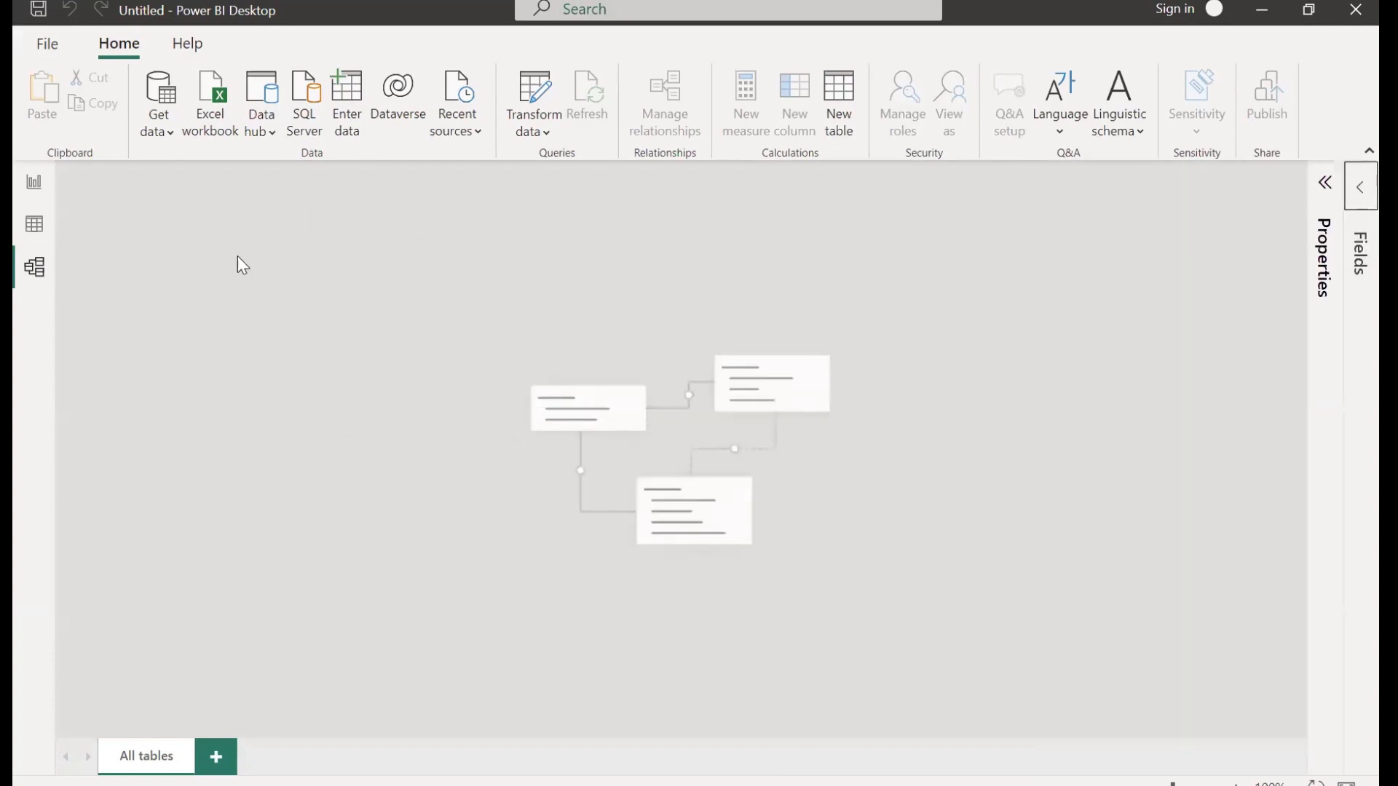
{"action": "left_click", "coordinate": [33, 184]}
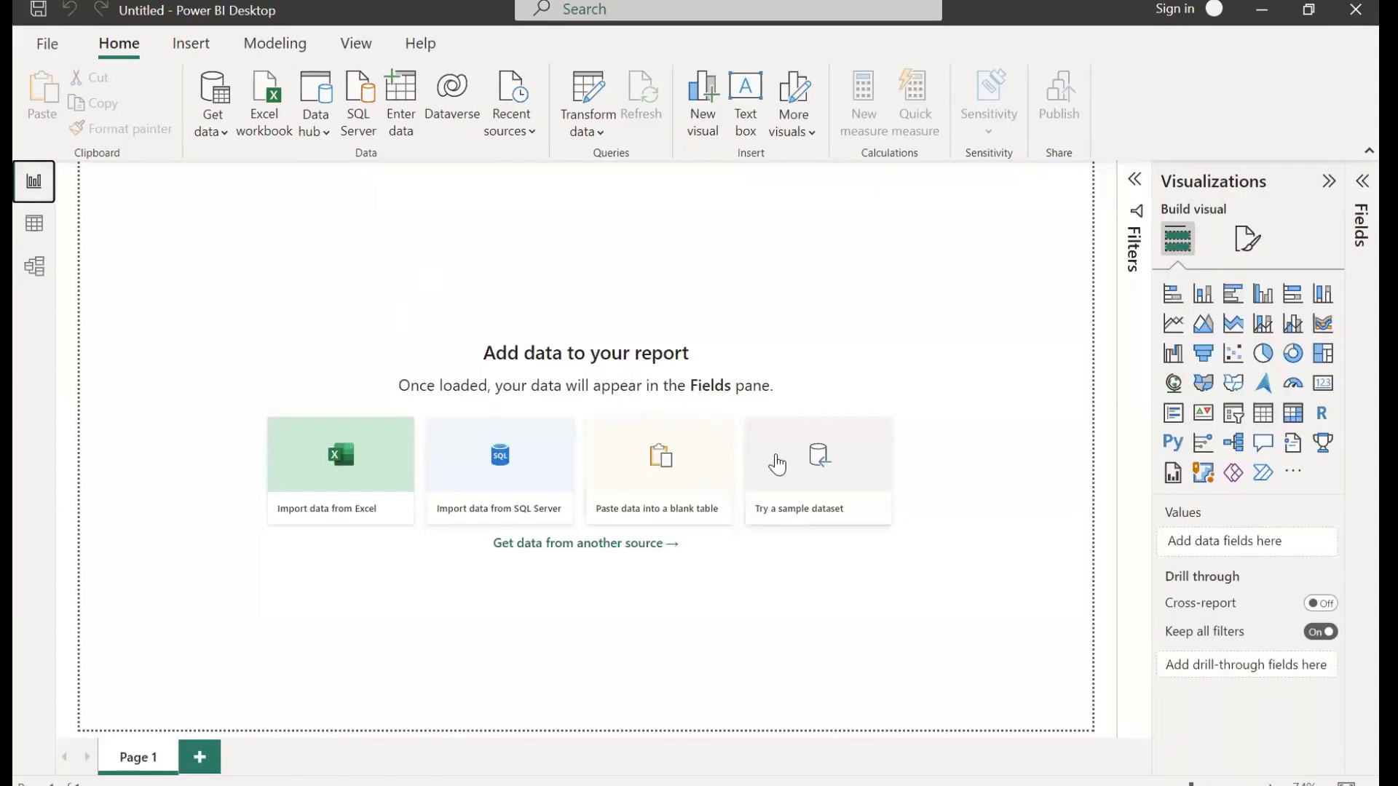
{"action": "left_click", "coordinate": [27, 240]}
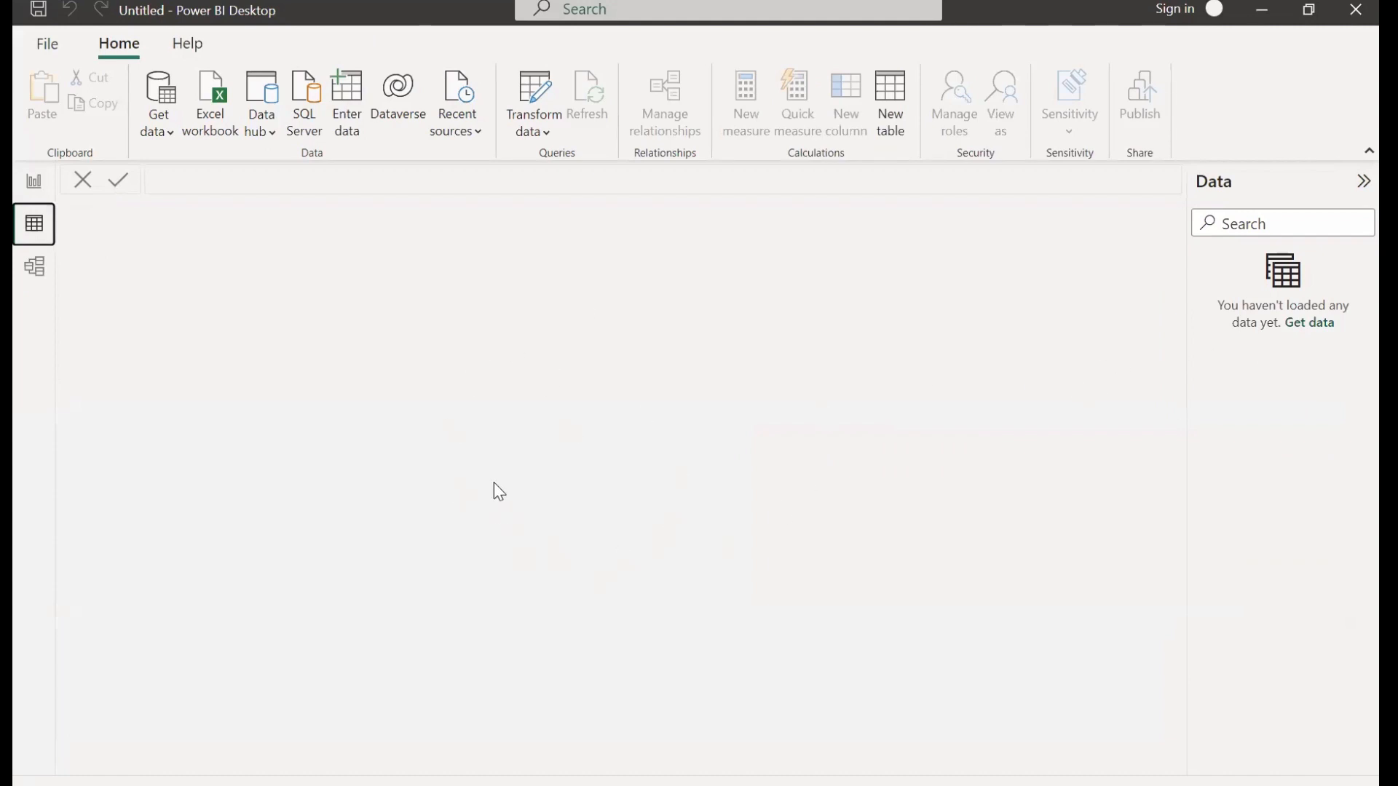
{"action": "left_click", "coordinate": [33, 266]}
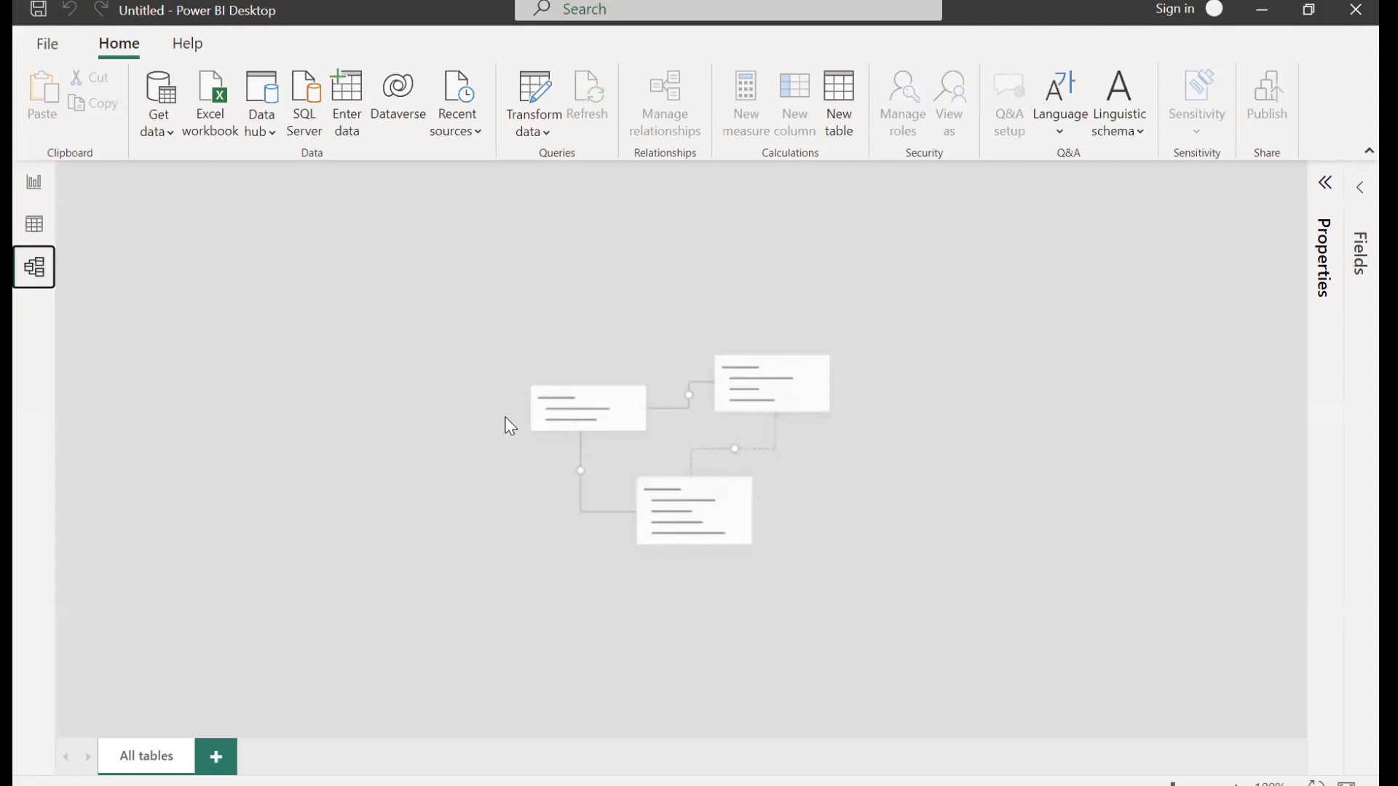
{"action": "left_click", "coordinate": [29, 186]}
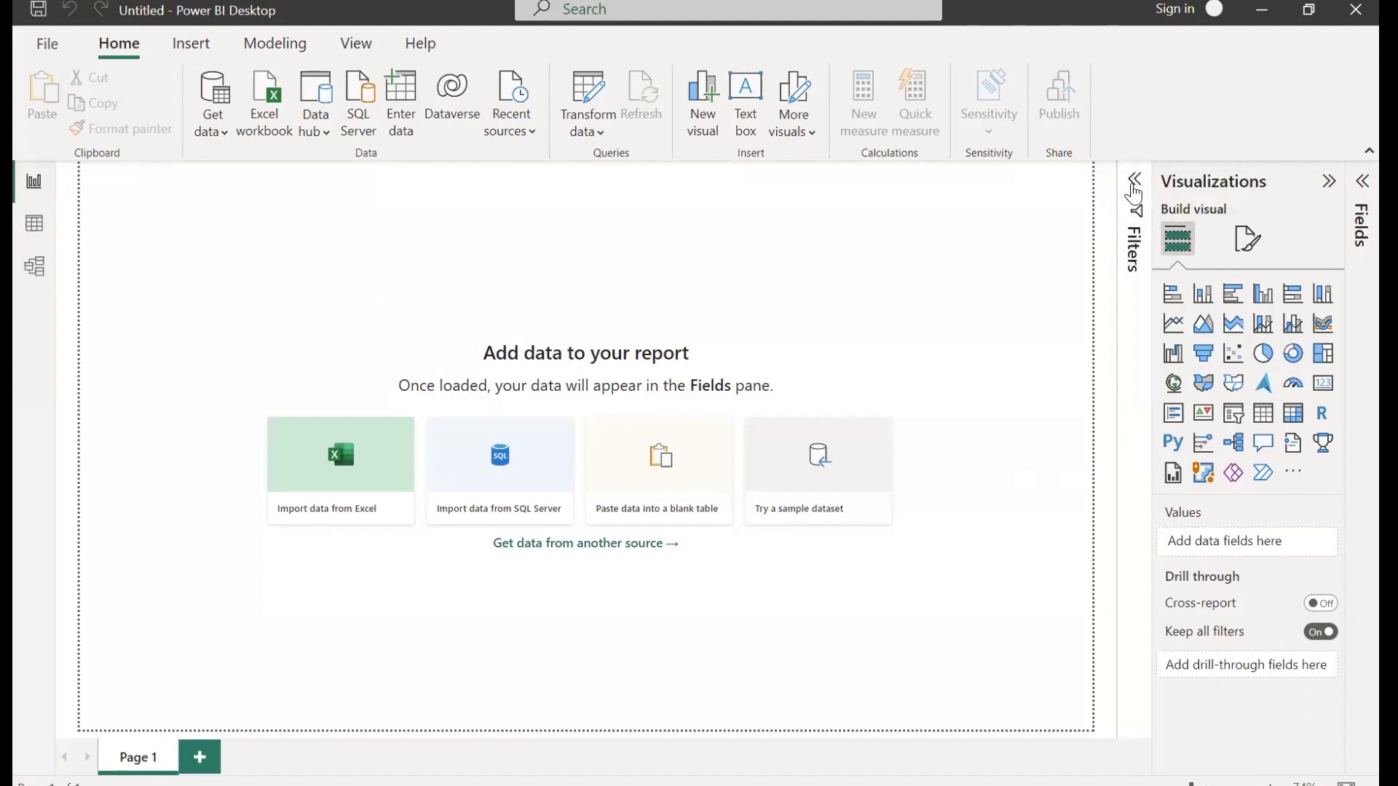
- Expand the Filters and Fields panes beside the report canvas
{"action": "left_click", "coordinate": [1132, 188]}
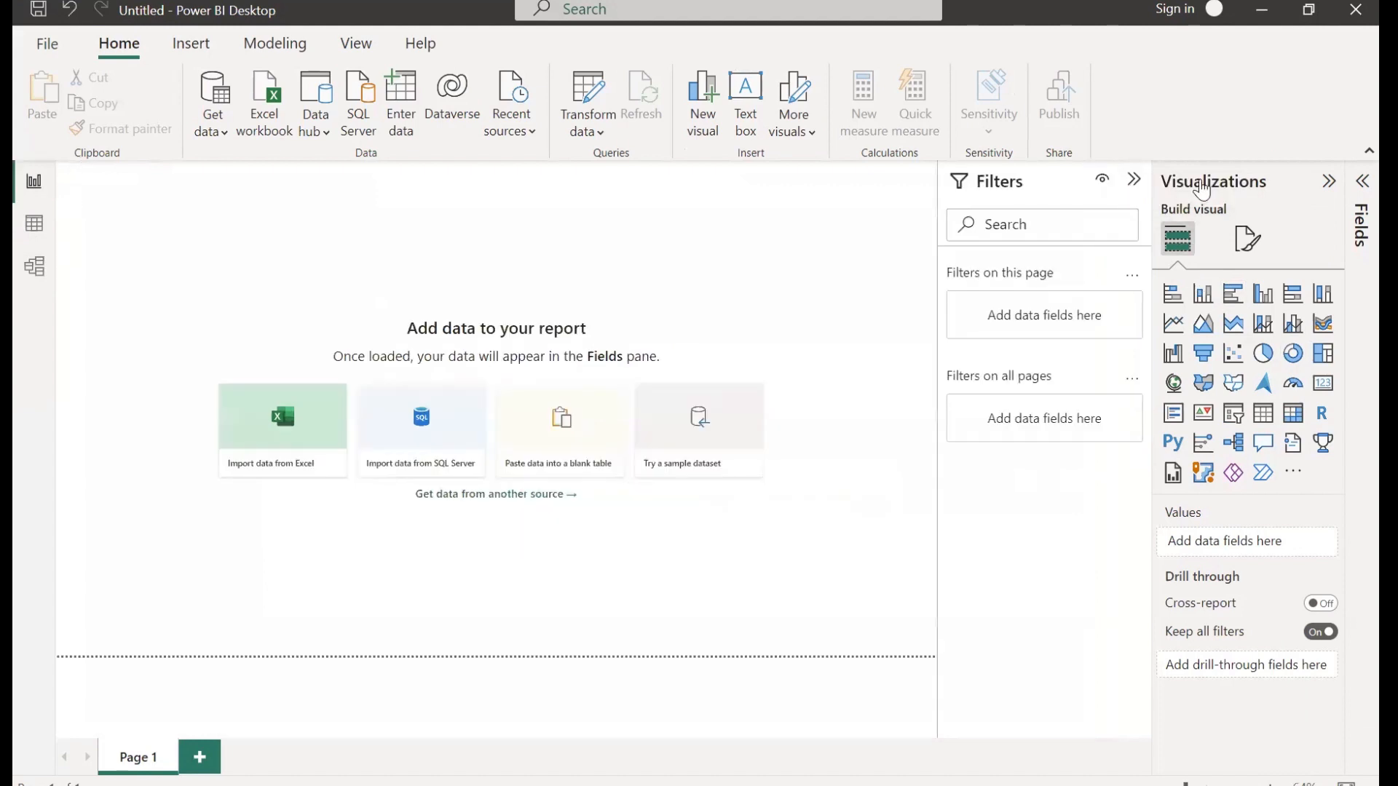
{"action": "left_click", "coordinate": [1354, 188]}
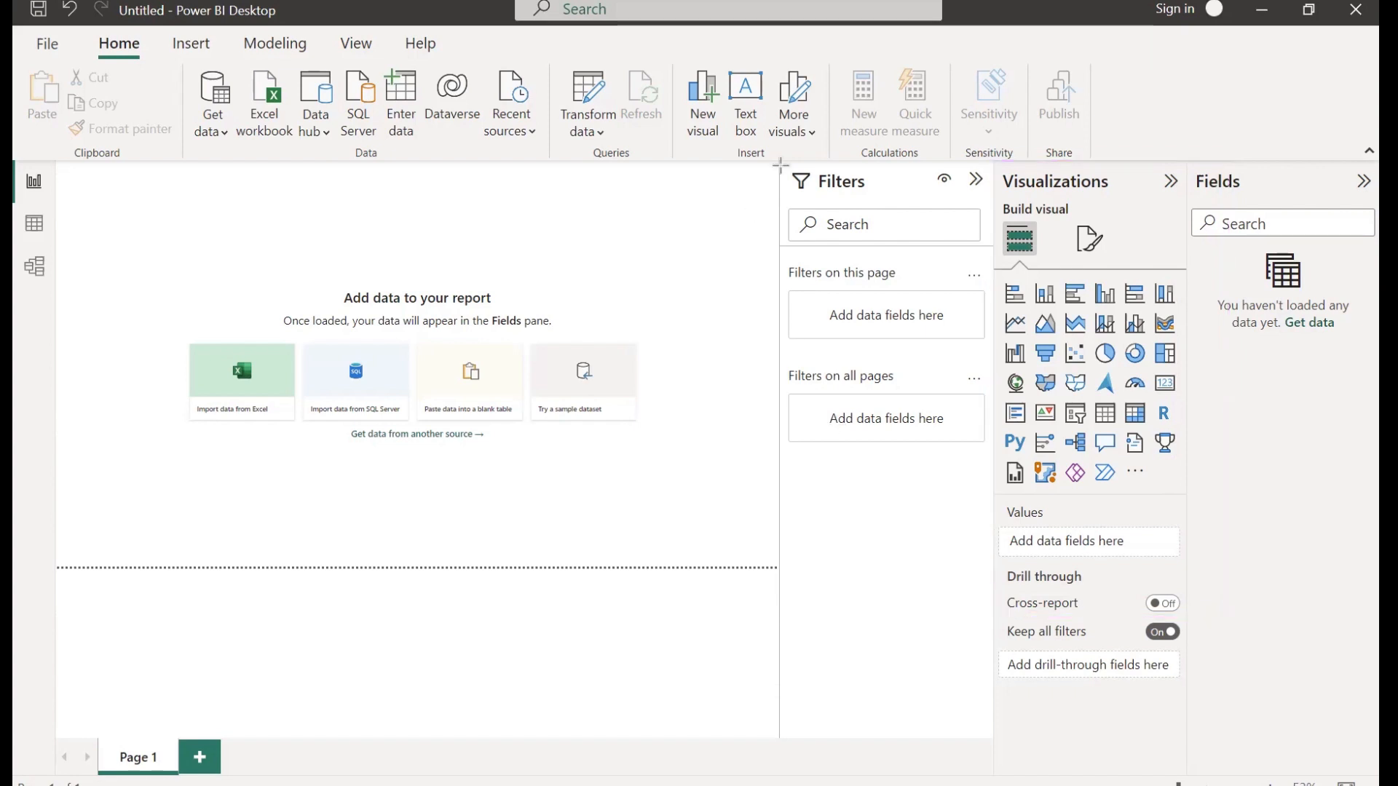
{"action": "mouse_move", "coordinate": [777, 161]}
{"action": "left_mouse_down"}
{"action": "mouse_move", "coordinate": [959, 295]}
{"action": "mouse_move", "coordinate": [996, 524]}
{"action": "left_mouse_up"}
{"action": "mouse_move", "coordinate": [13, 24]}
{"action": "left_mouse_down"}
{"action": "mouse_move", "coordinate": [259, 108]}
{"action": "mouse_move", "coordinate": [896, 81]}
{"action": "mouse_move", "coordinate": [1263, 149]}
{"action": "mouse_move", "coordinate": [1247, 158]}
{"action": "left_mouse_up"}
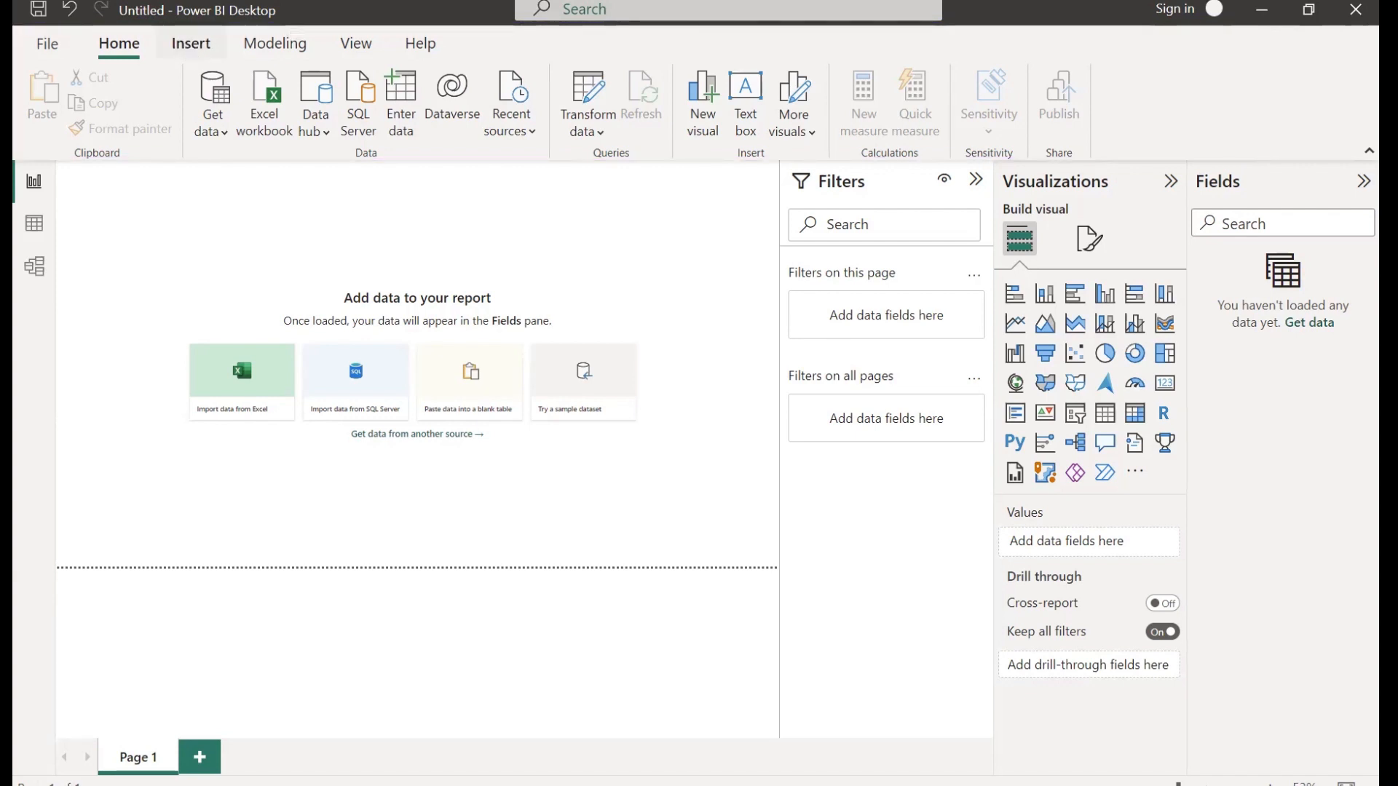
- Review the commands for inserting elements, modeling, report themes and page view, and help resources, and return to the Home commands
{"action": "left_click", "coordinate": [190, 42]}
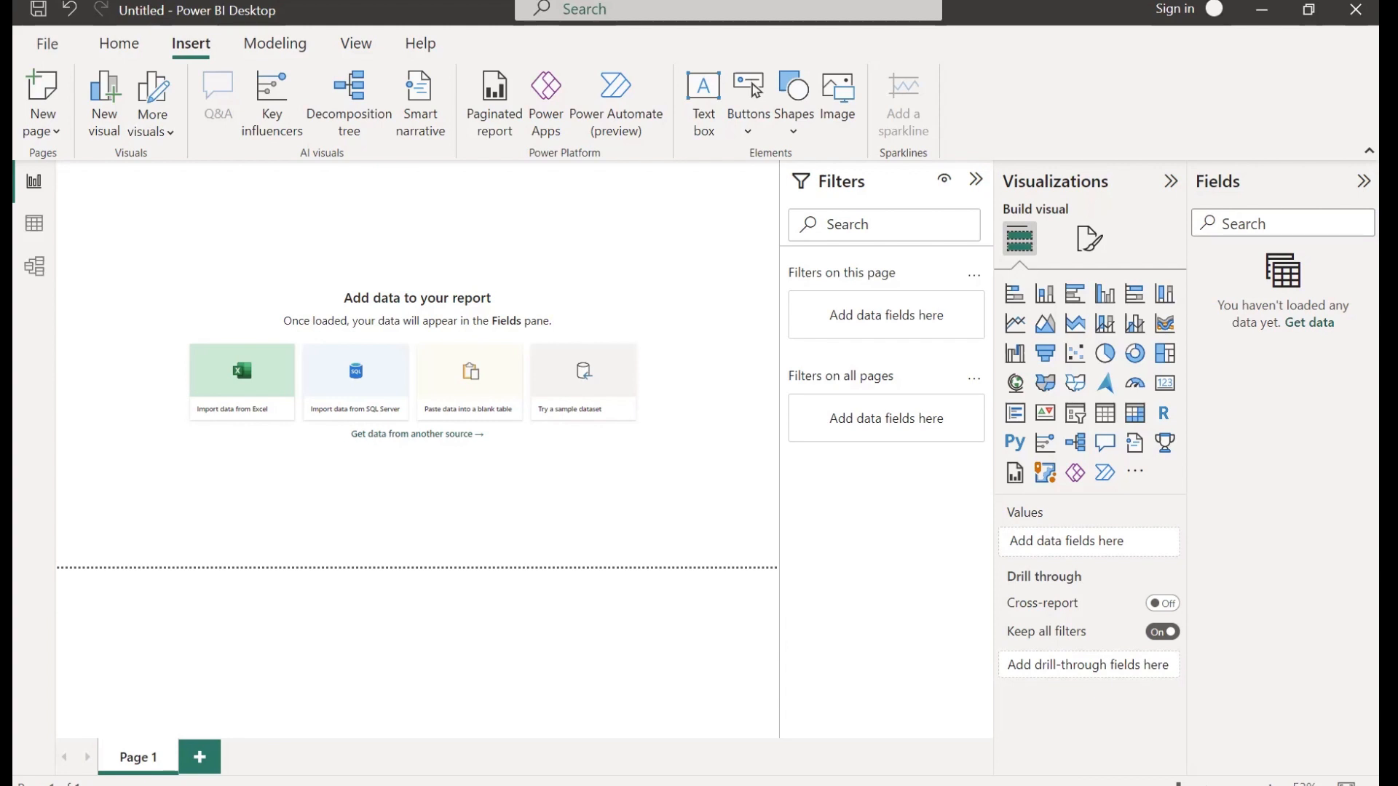
{"action": "left_click", "coordinate": [271, 48]}
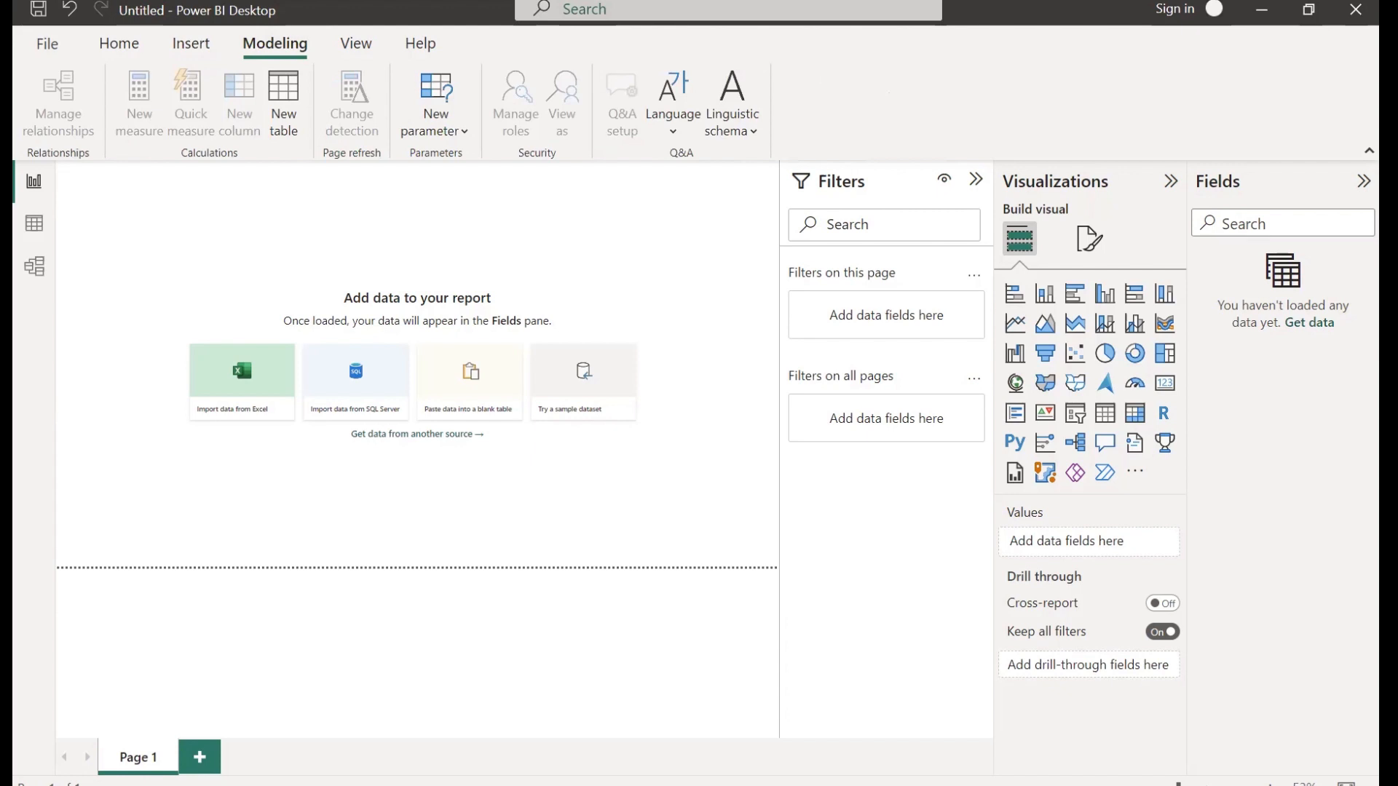
{"action": "left_click", "coordinate": [354, 47]}
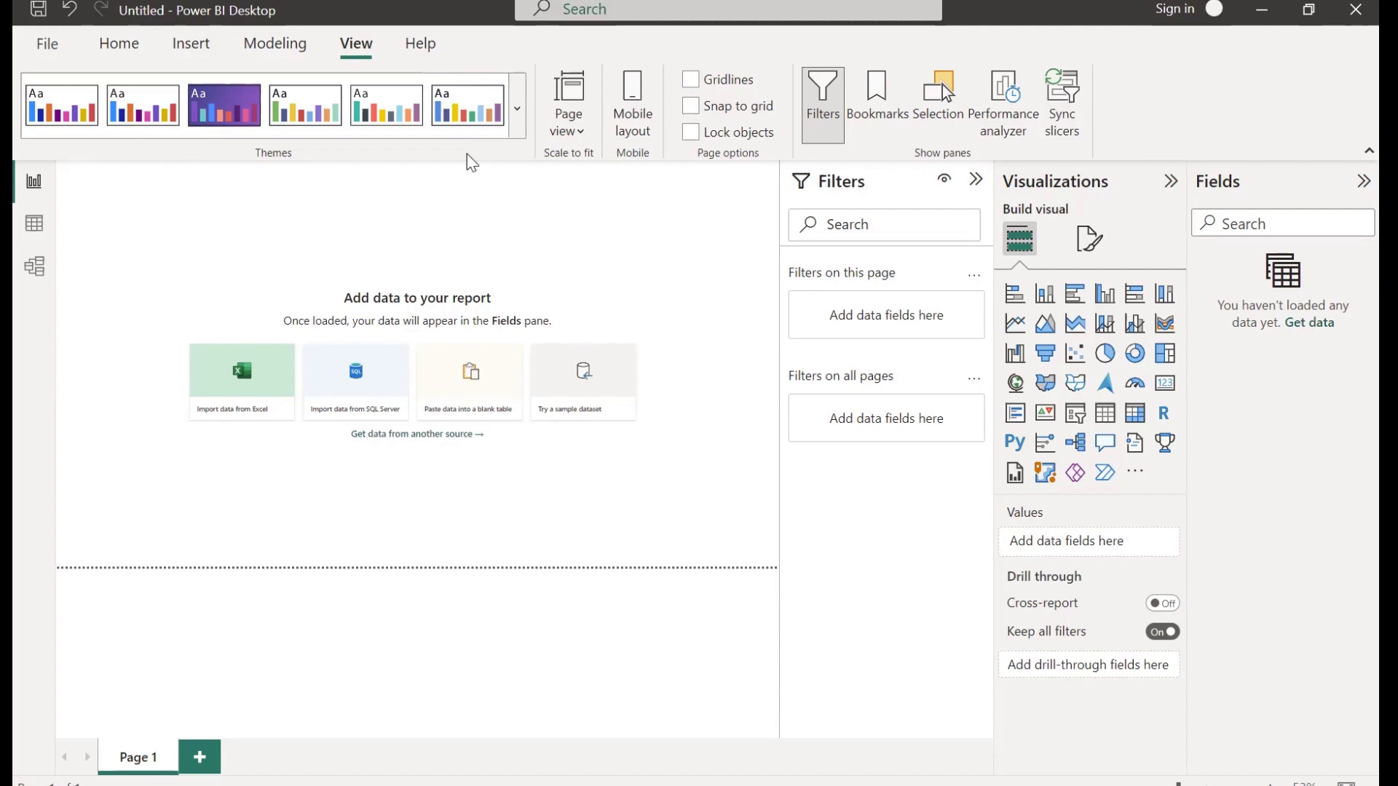
{"action": "left_click", "coordinate": [420, 43]}
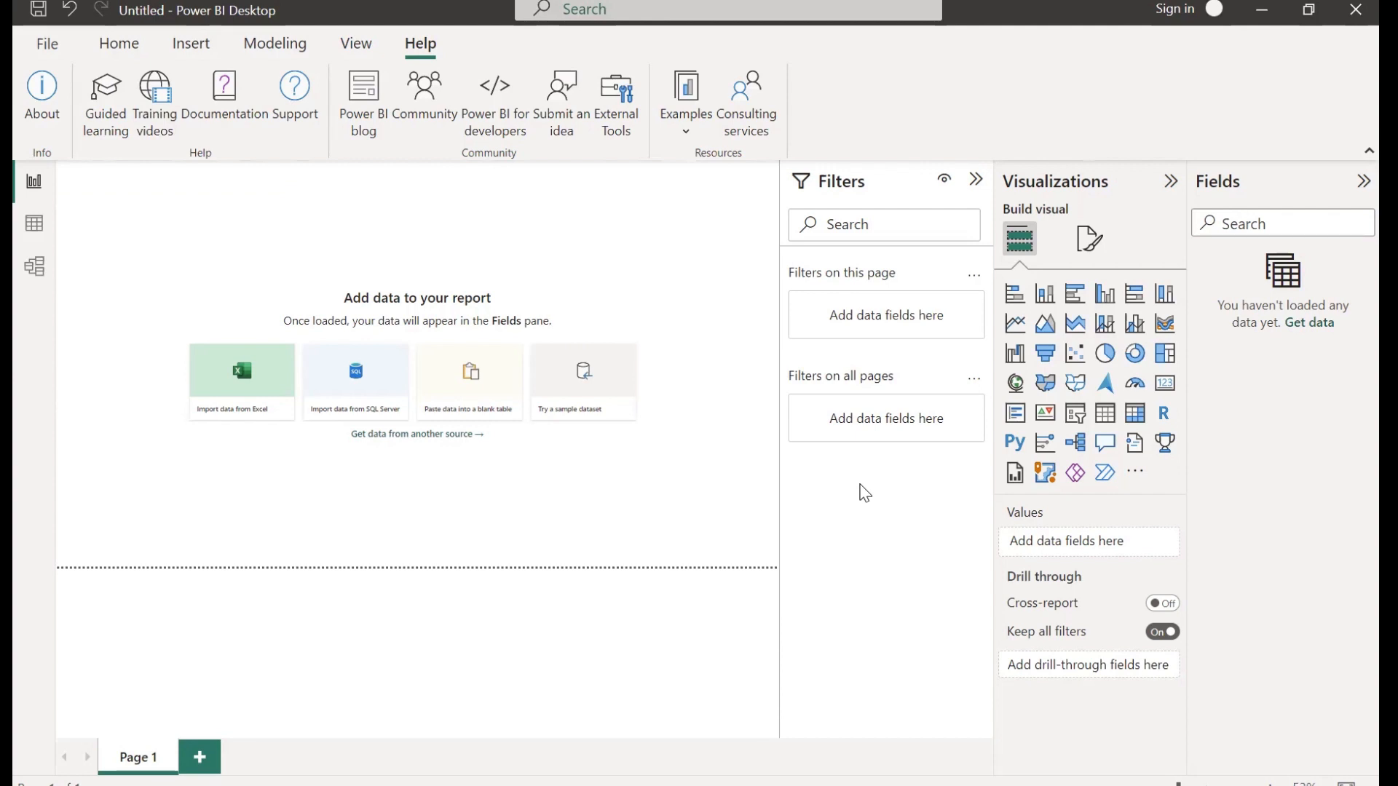
{"action": "left_click", "coordinate": [105, 49]}
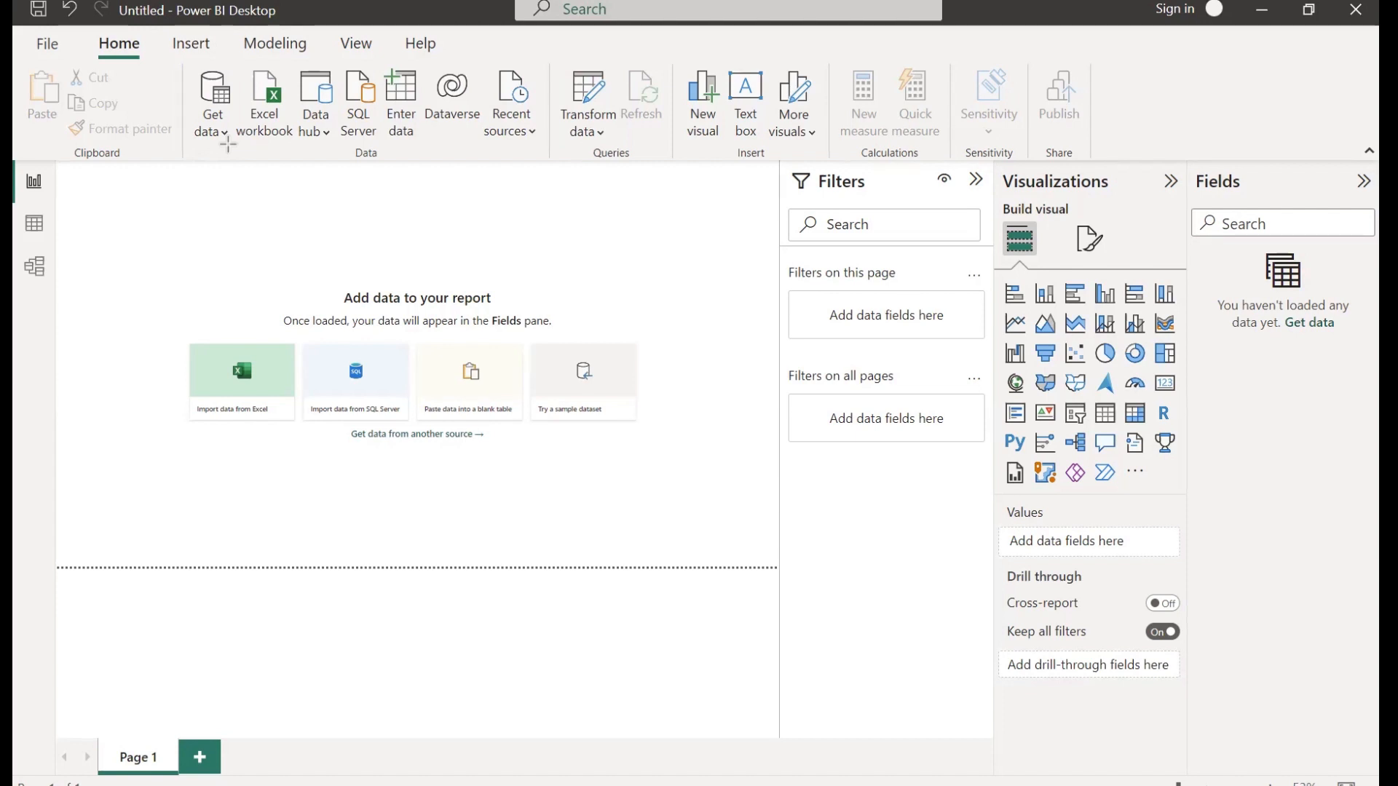
- Open the full list of data sources and browse the available connectors
{"action": "left_click", "coordinate": [214, 138]}
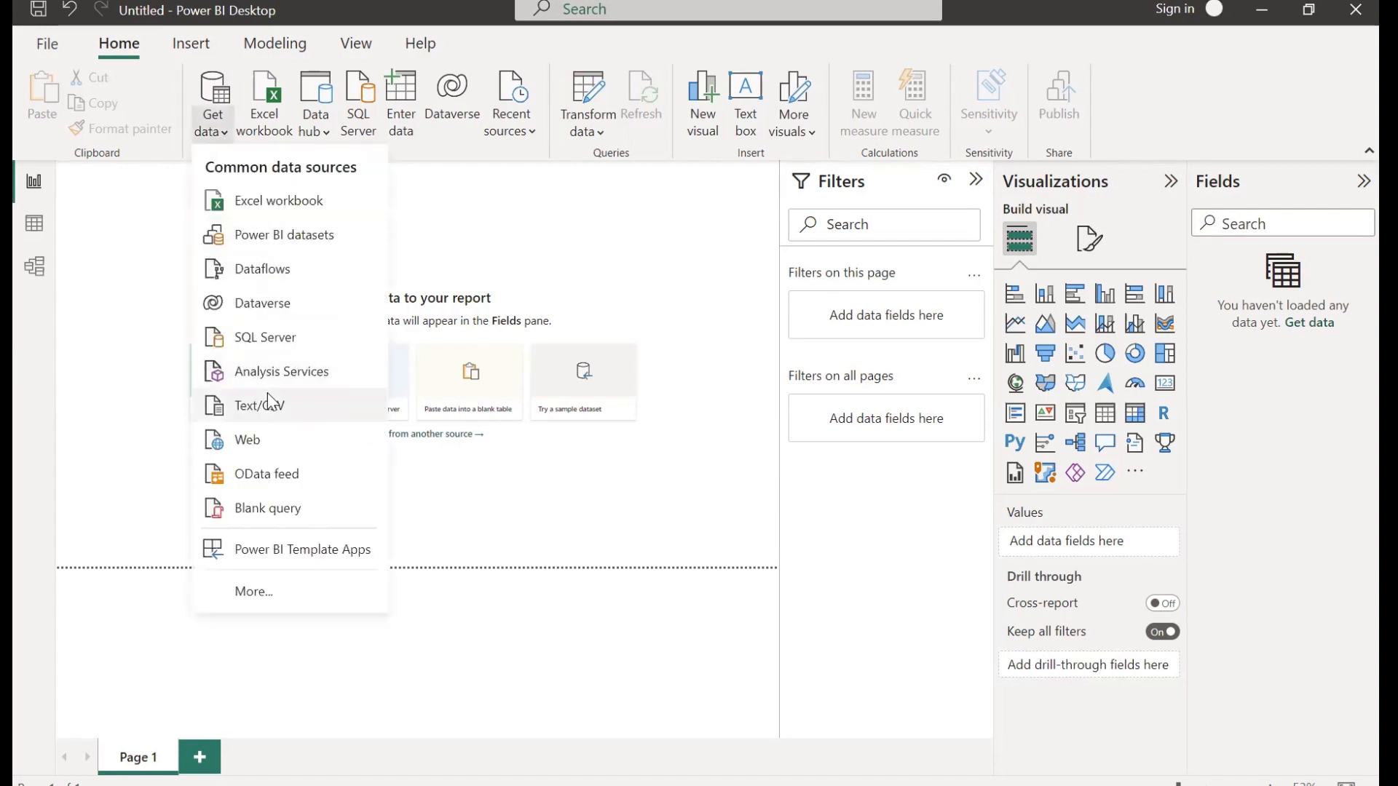
{"action": "left_click", "coordinate": [284, 593]}
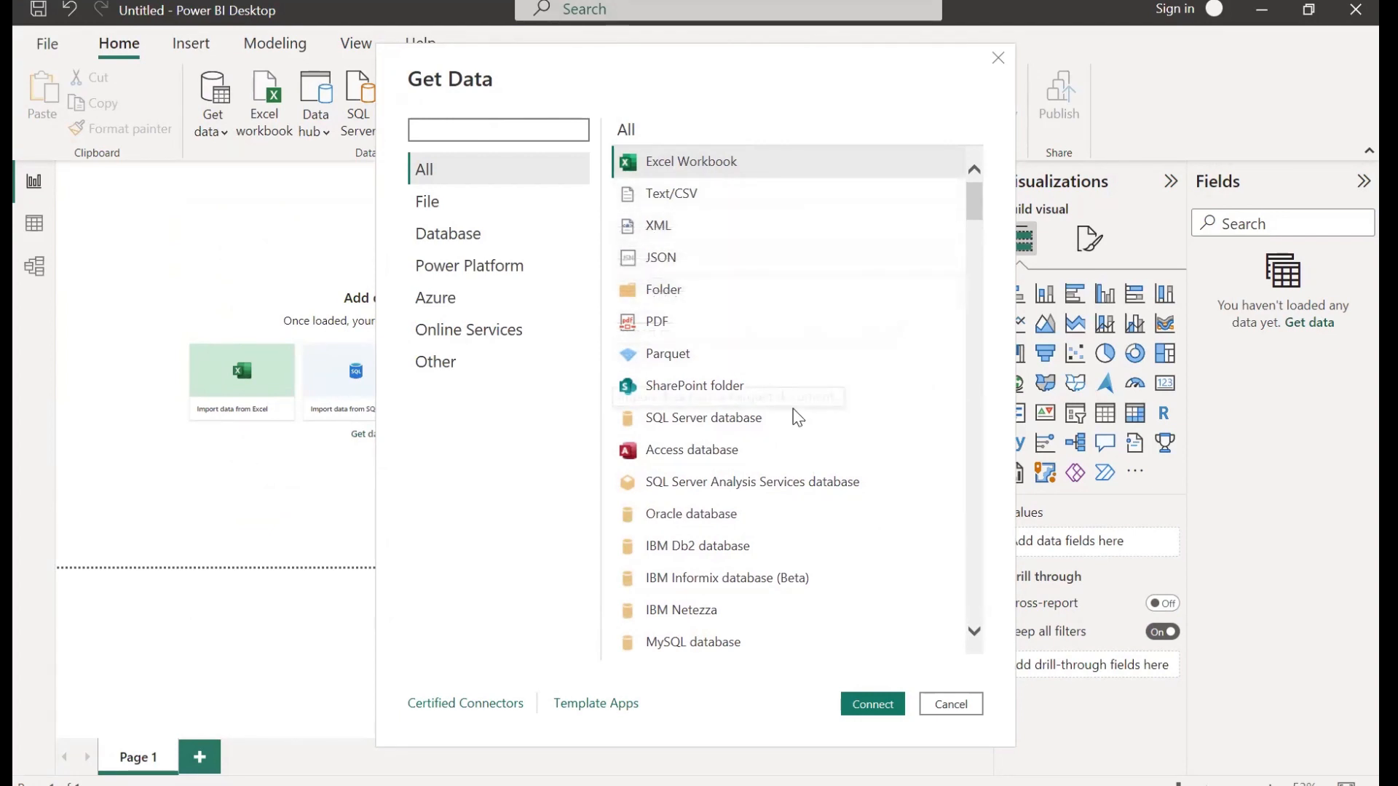
{"action": "scroll", "coordinate": [793, 407], "scroll_direction": "down", "scroll_amount": 5}
{"action": "scroll", "coordinate": [797, 419], "scroll_direction": "down", "scroll_amount": 5}
{"action": "scroll", "coordinate": [797, 419], "scroll_direction": "down", "scroll_amount": 8}
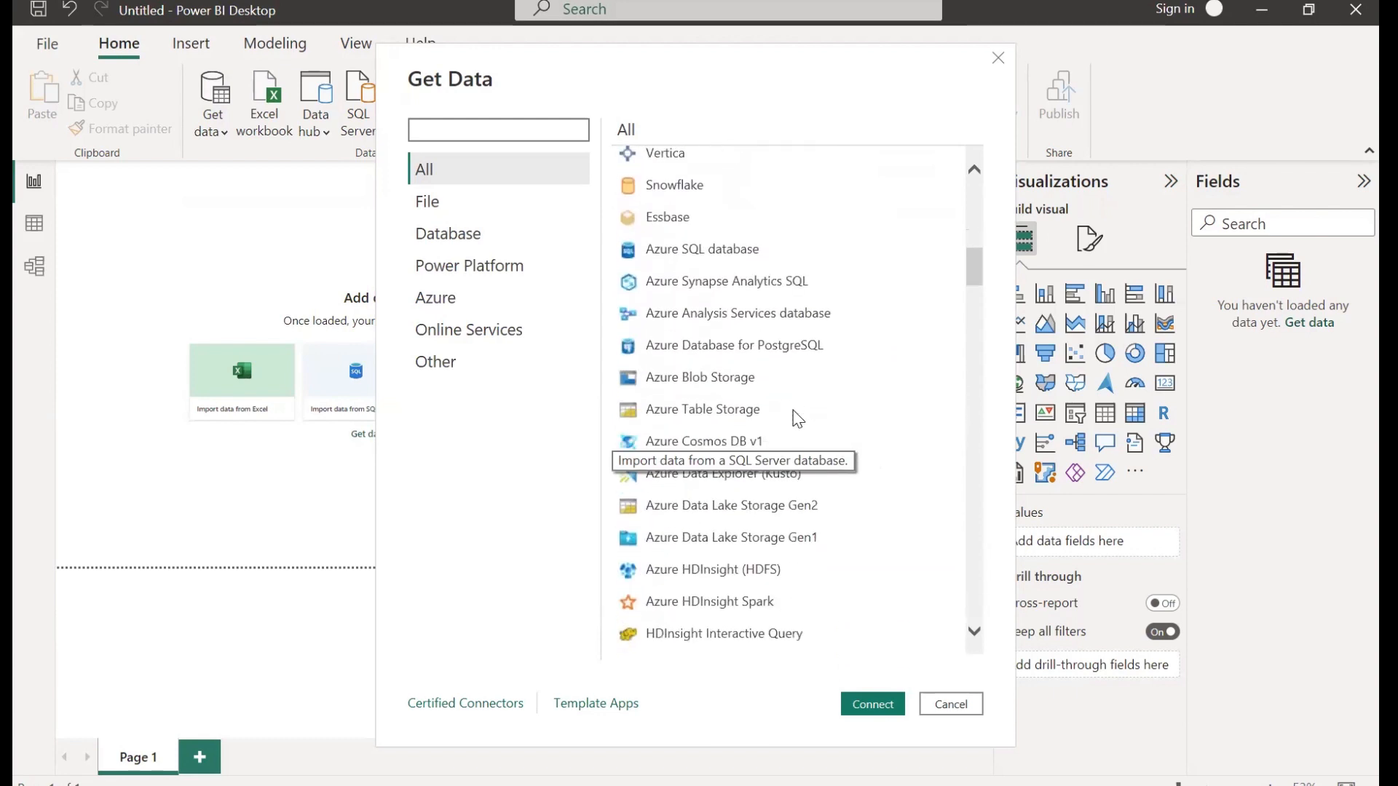
{"action": "scroll", "coordinate": [797, 418], "scroll_direction": "up", "scroll_amount": 1}
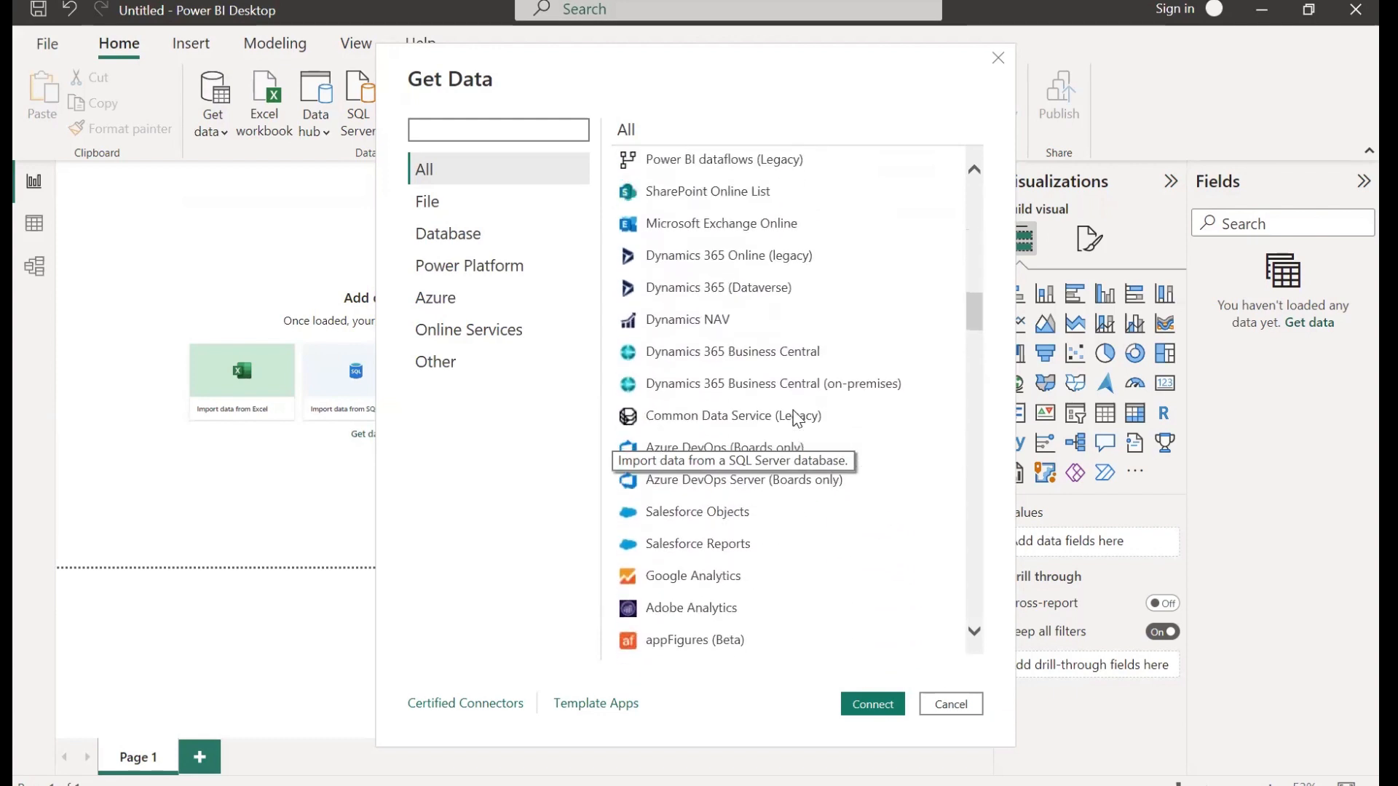
{"action": "scroll", "coordinate": [747, 482], "scroll_direction": "down", "scroll_amount": 10}
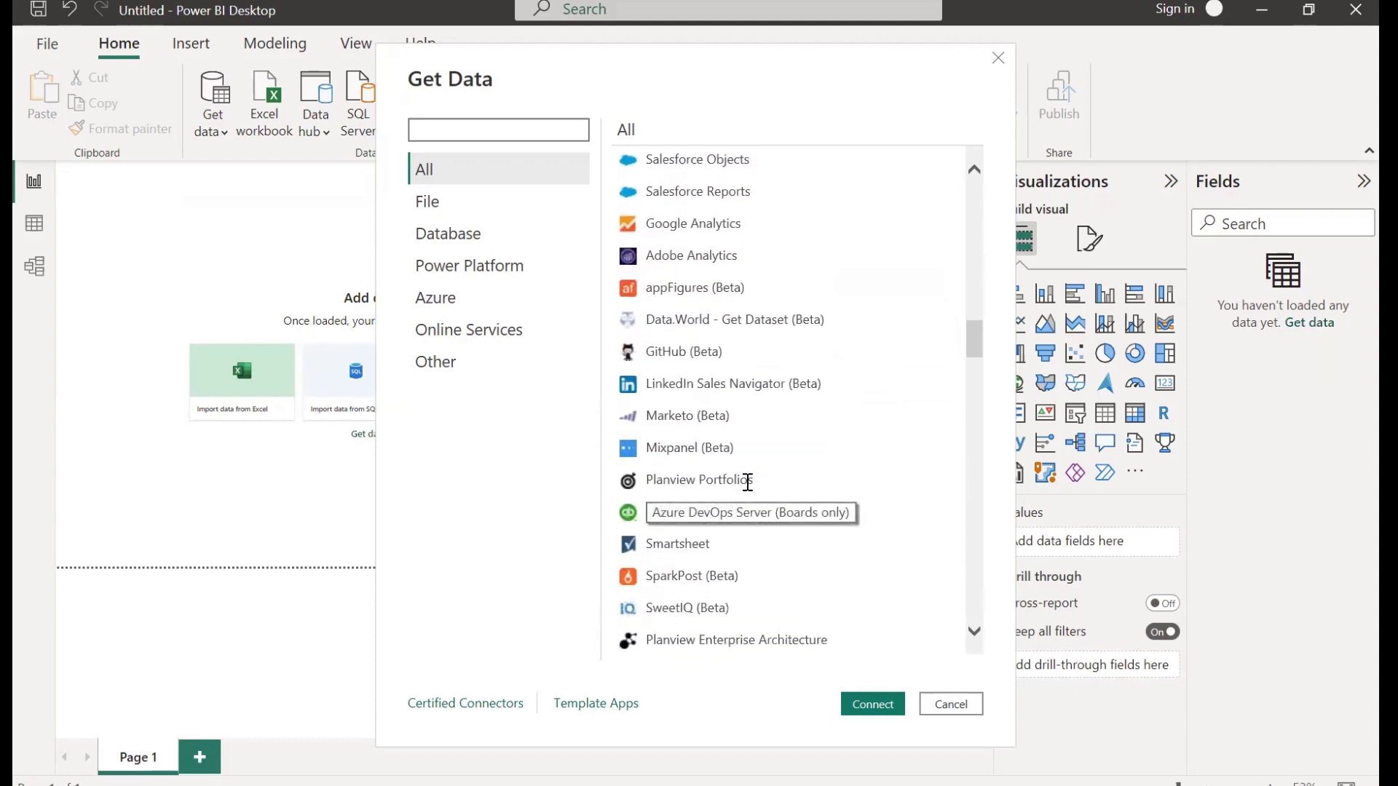
{"action": "scroll", "coordinate": [747, 483], "scroll_direction": "up", "scroll_amount": 12}
{"action": "scroll", "coordinate": [747, 482], "scroll_direction": "up", "scroll_amount": 3}
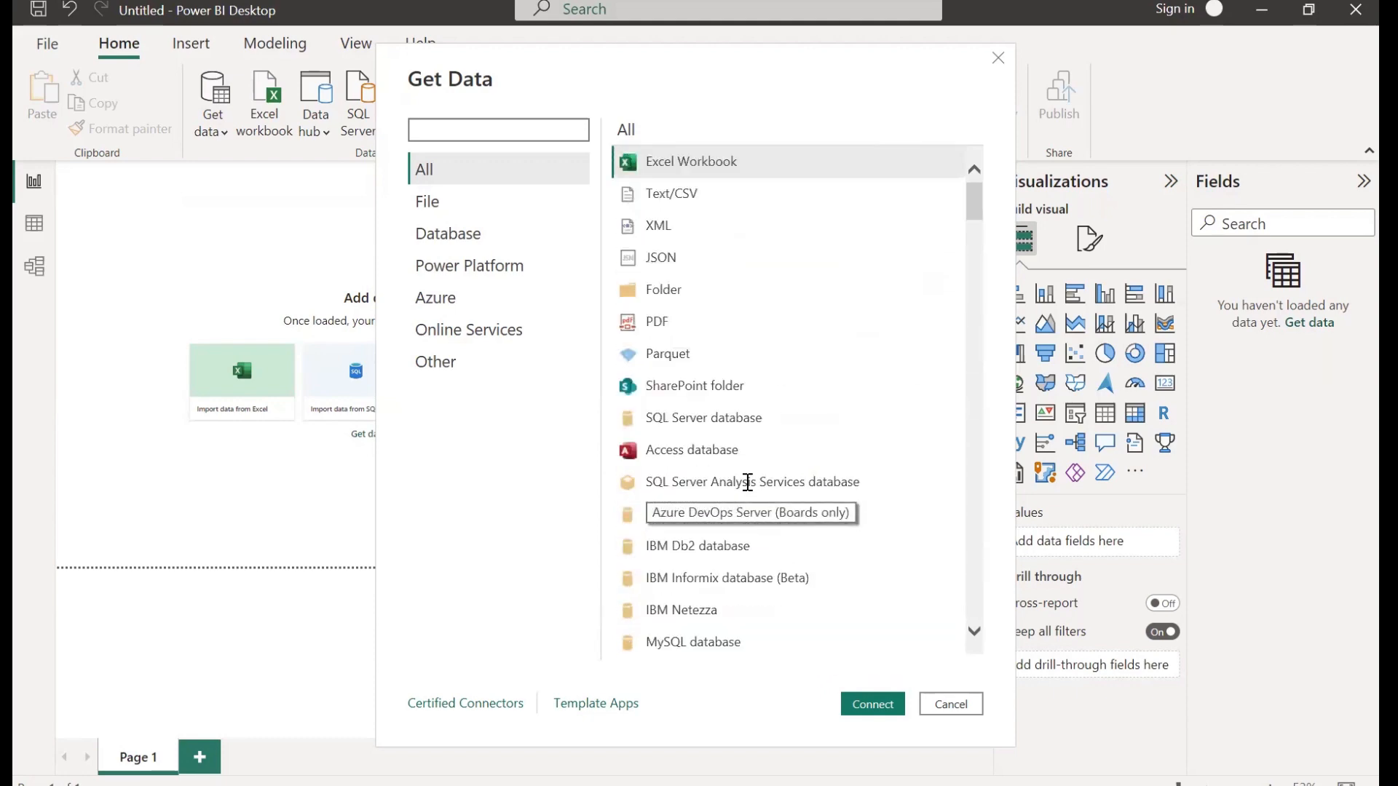
- Connect to the Excel workbook AWsample as the report's data source
{"action": "left_click", "coordinate": [792, 161]}
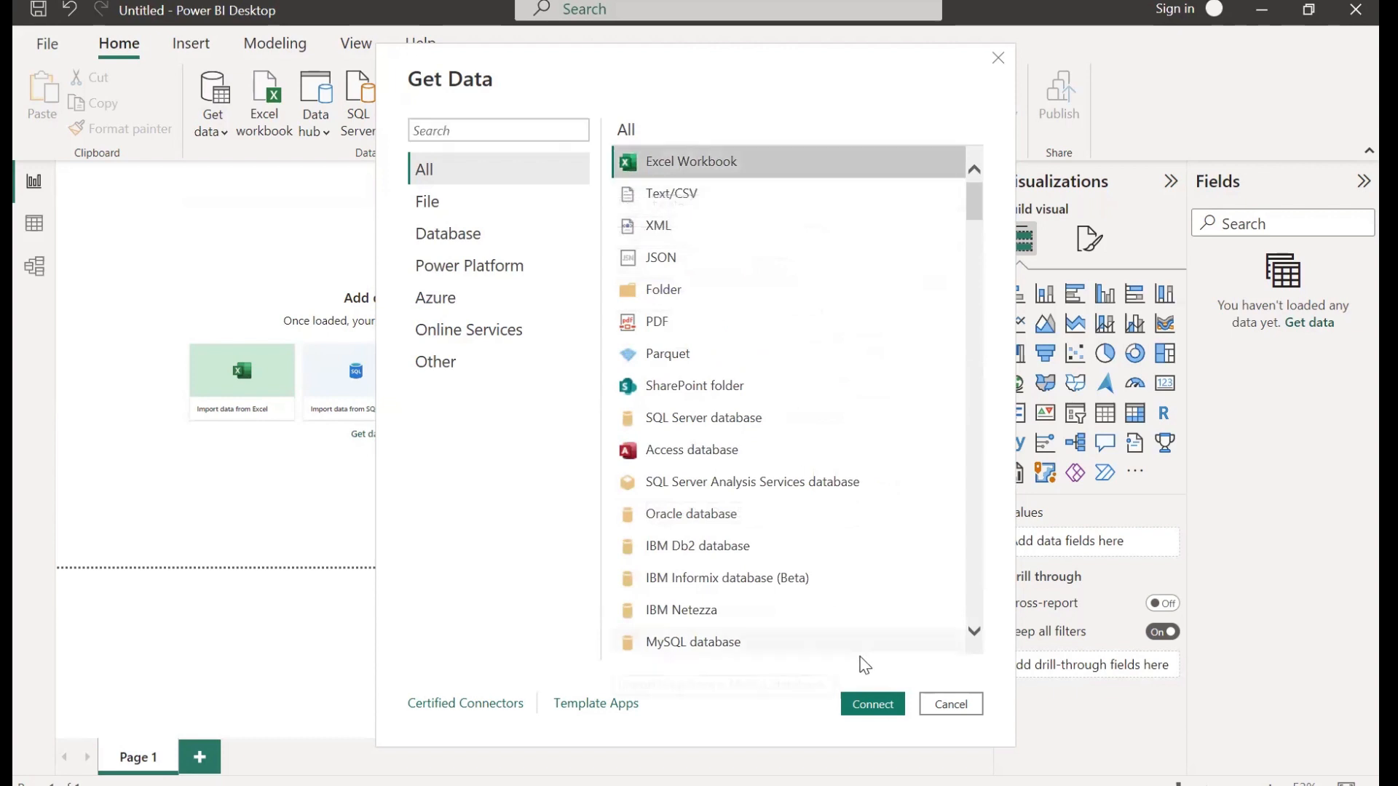
{"action": "left_click", "coordinate": [880, 702]}
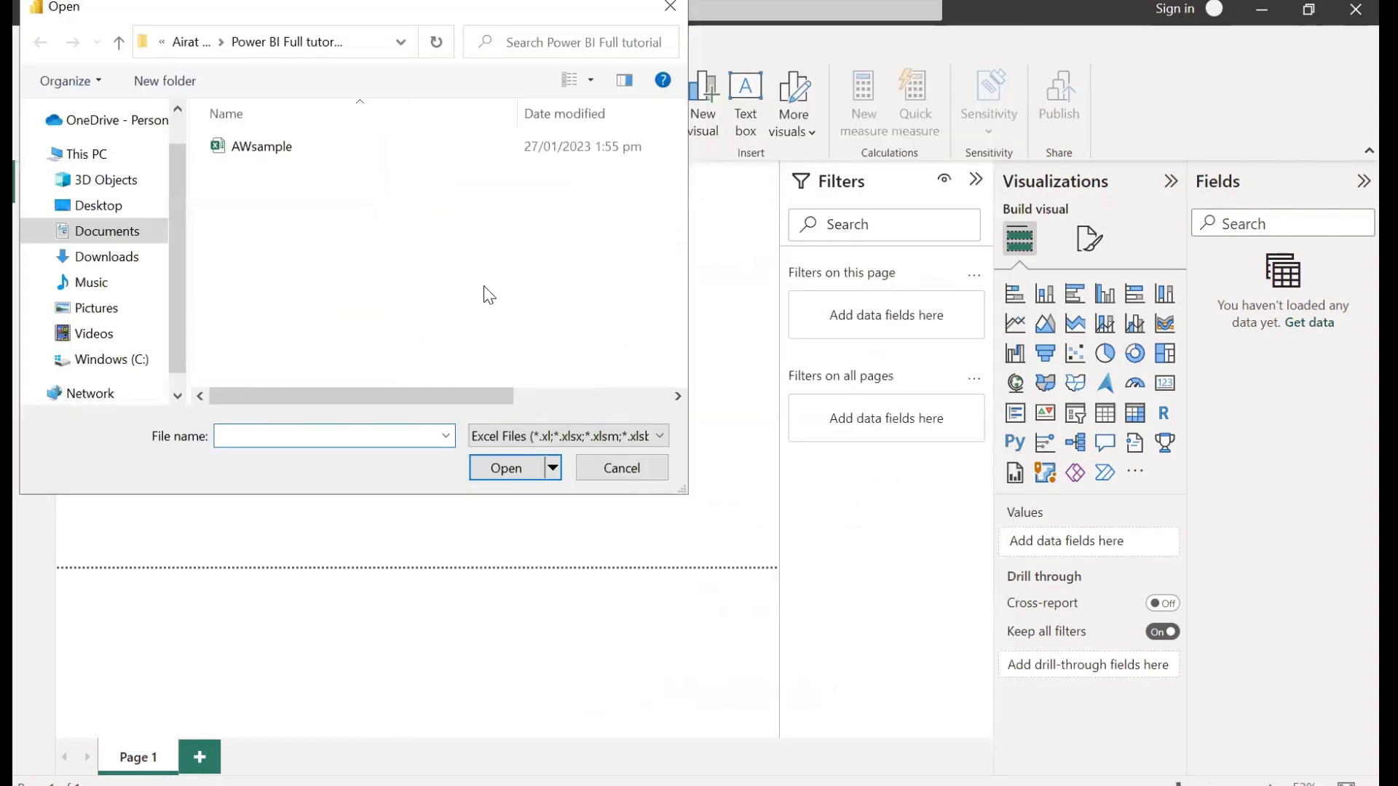
{"action": "left_click", "coordinate": [332, 150]}
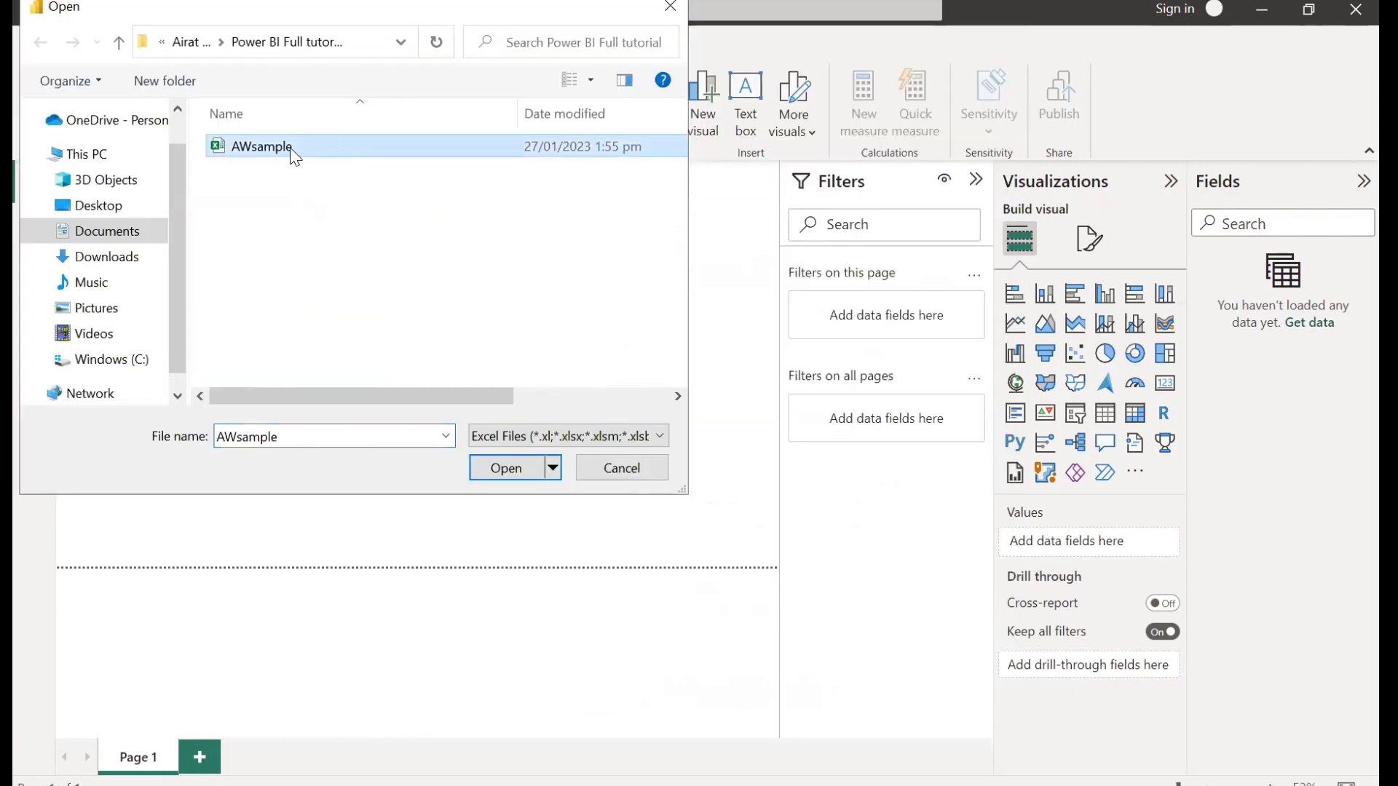
{"action": "left_click", "coordinate": [508, 469]}
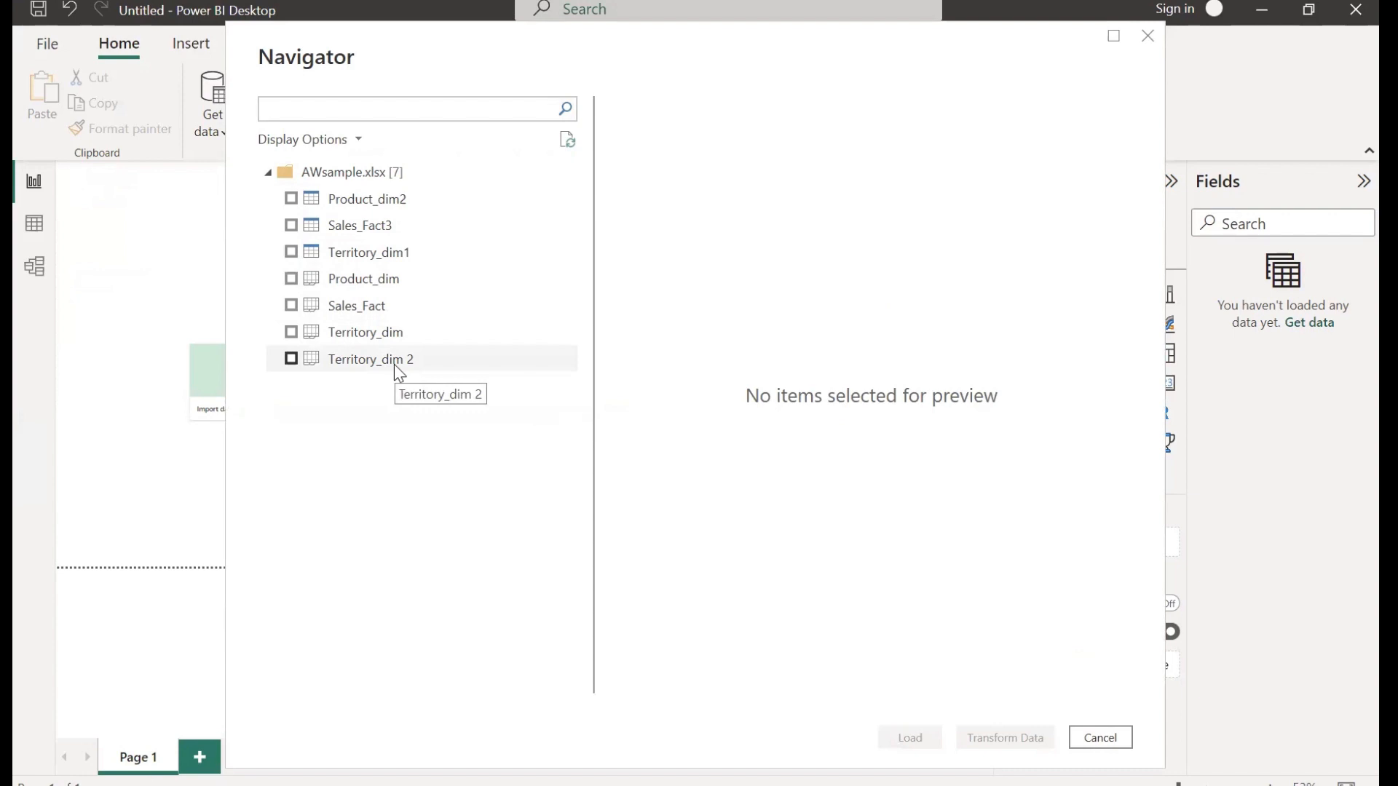
- Preview the columns of the Sales_Fact sheet and select that sheet for import
{"action": "left_click", "coordinate": [401, 315]}
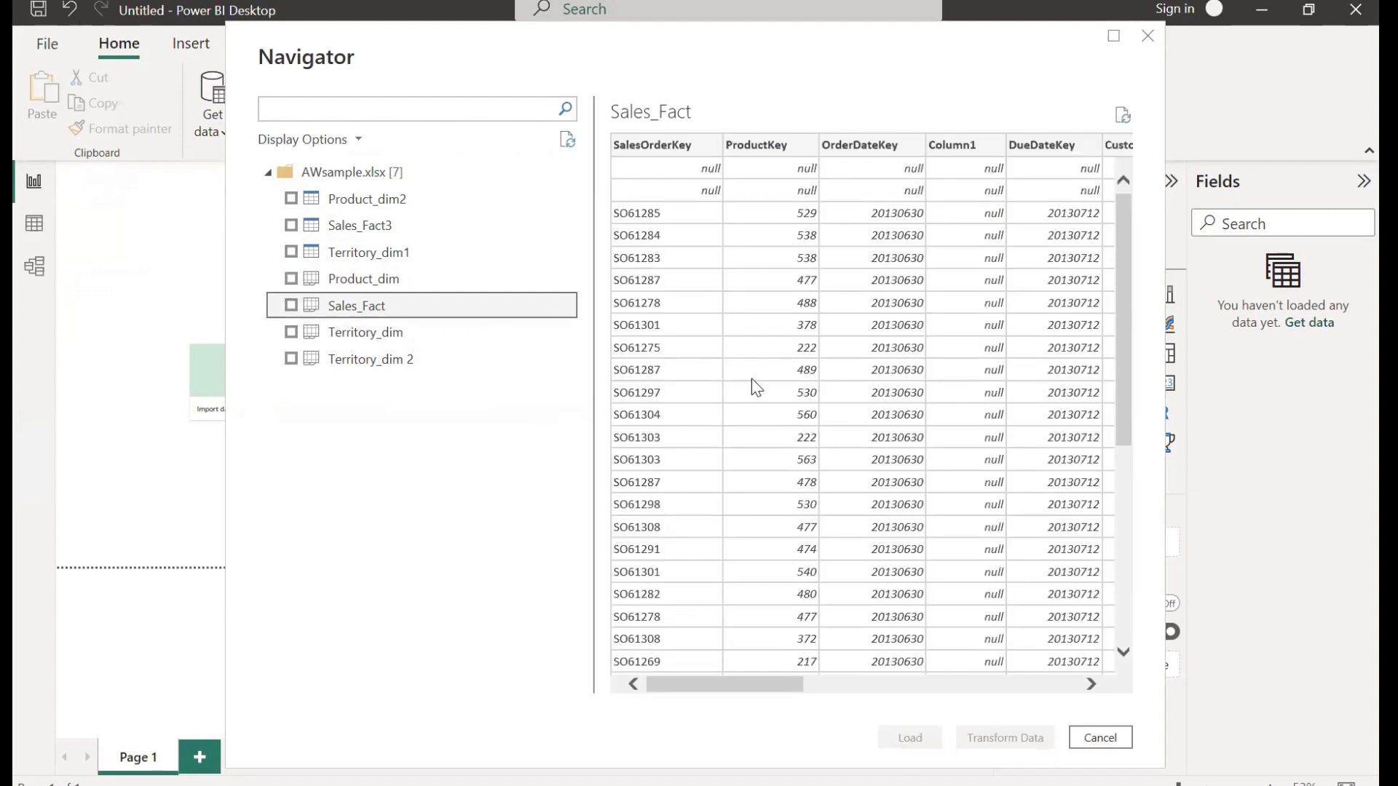
{"action": "scroll", "coordinate": [752, 383], "scroll_direction": "right", "scroll_amount": 5}
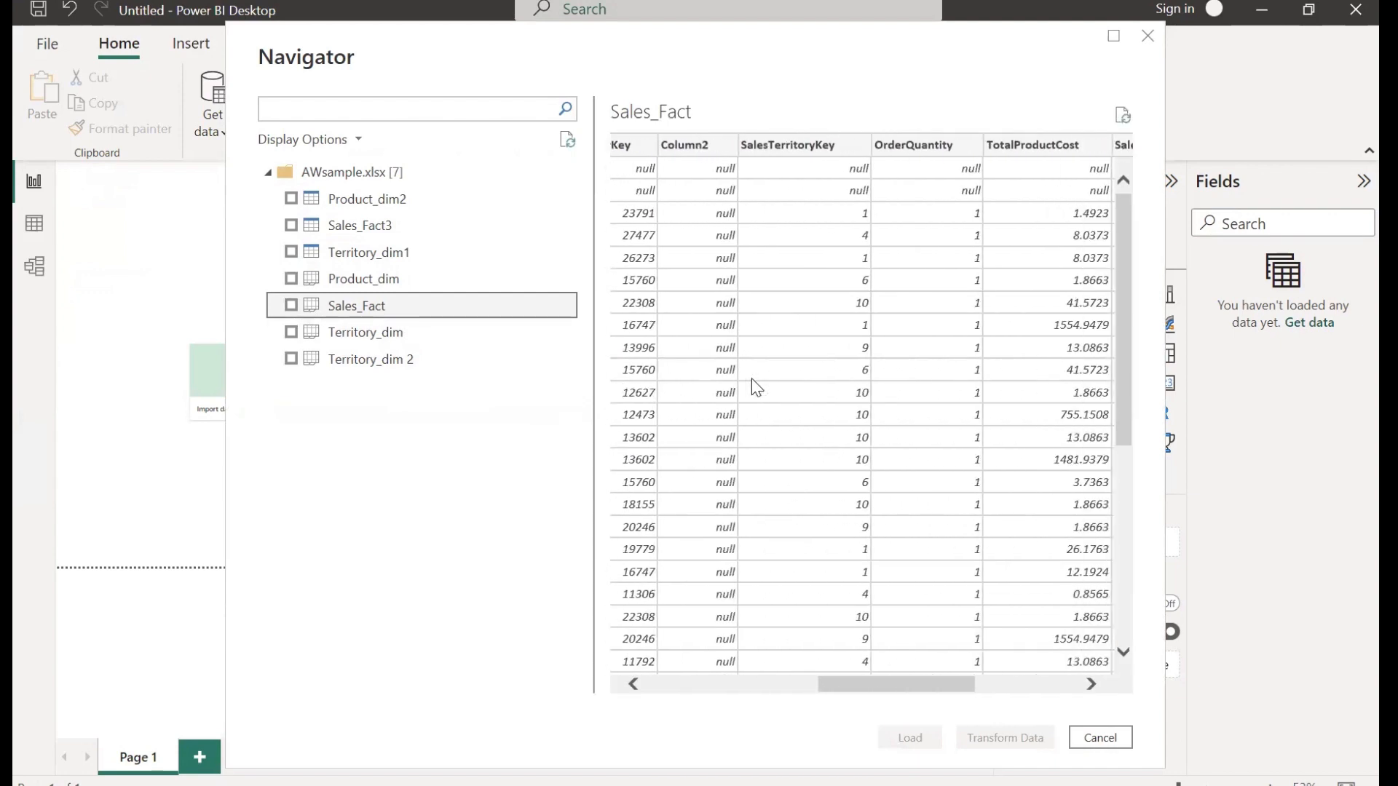
{"action": "scroll", "coordinate": [757, 387], "scroll_direction": "right", "scroll_amount": 3}
{"action": "scroll", "coordinate": [751, 378], "scroll_direction": "left", "scroll_amount": 8}
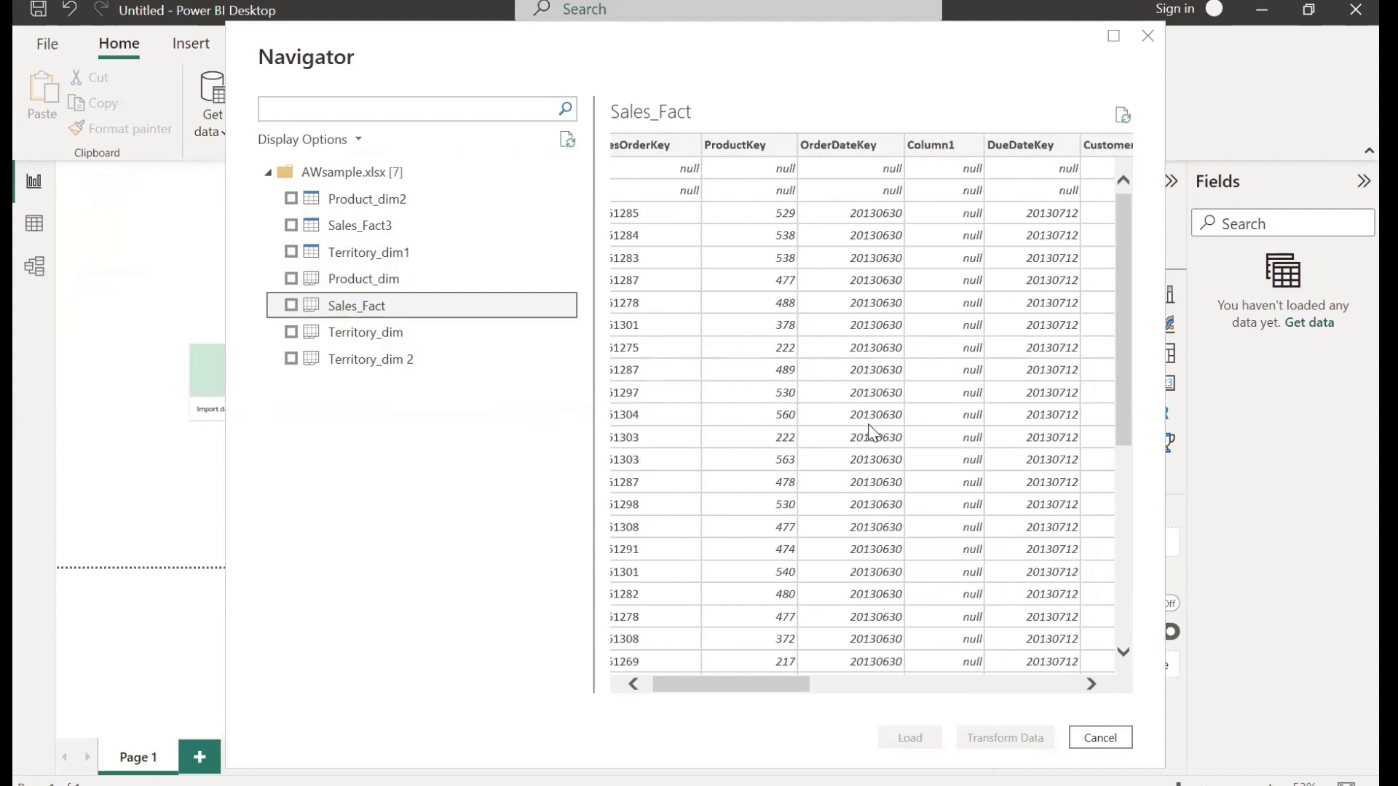
{"action": "left_click", "coordinate": [291, 305]}
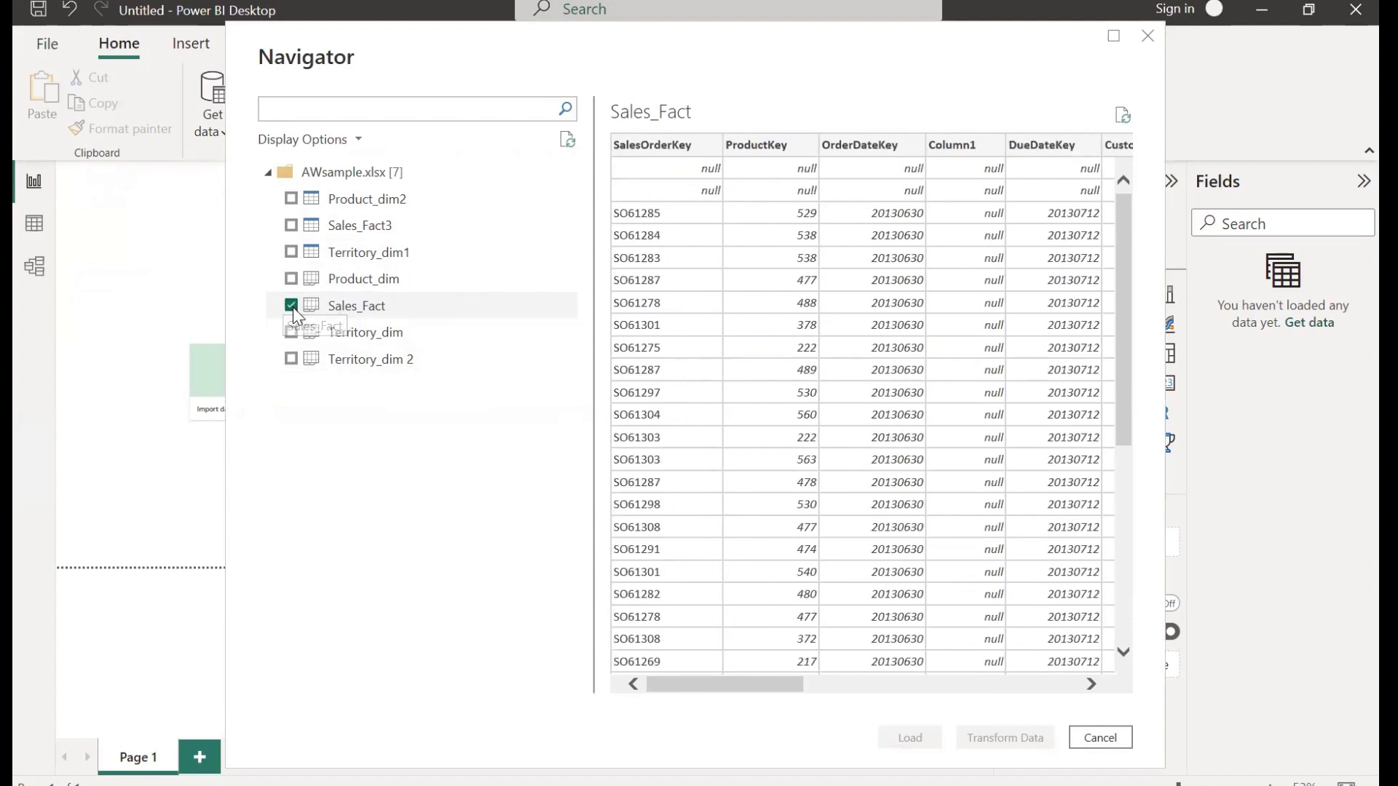
- Preview the Territory_dim, Territory_dim 2 and Product_dim sheets and select all three for import
{"action": "left_click", "coordinate": [361, 334]}
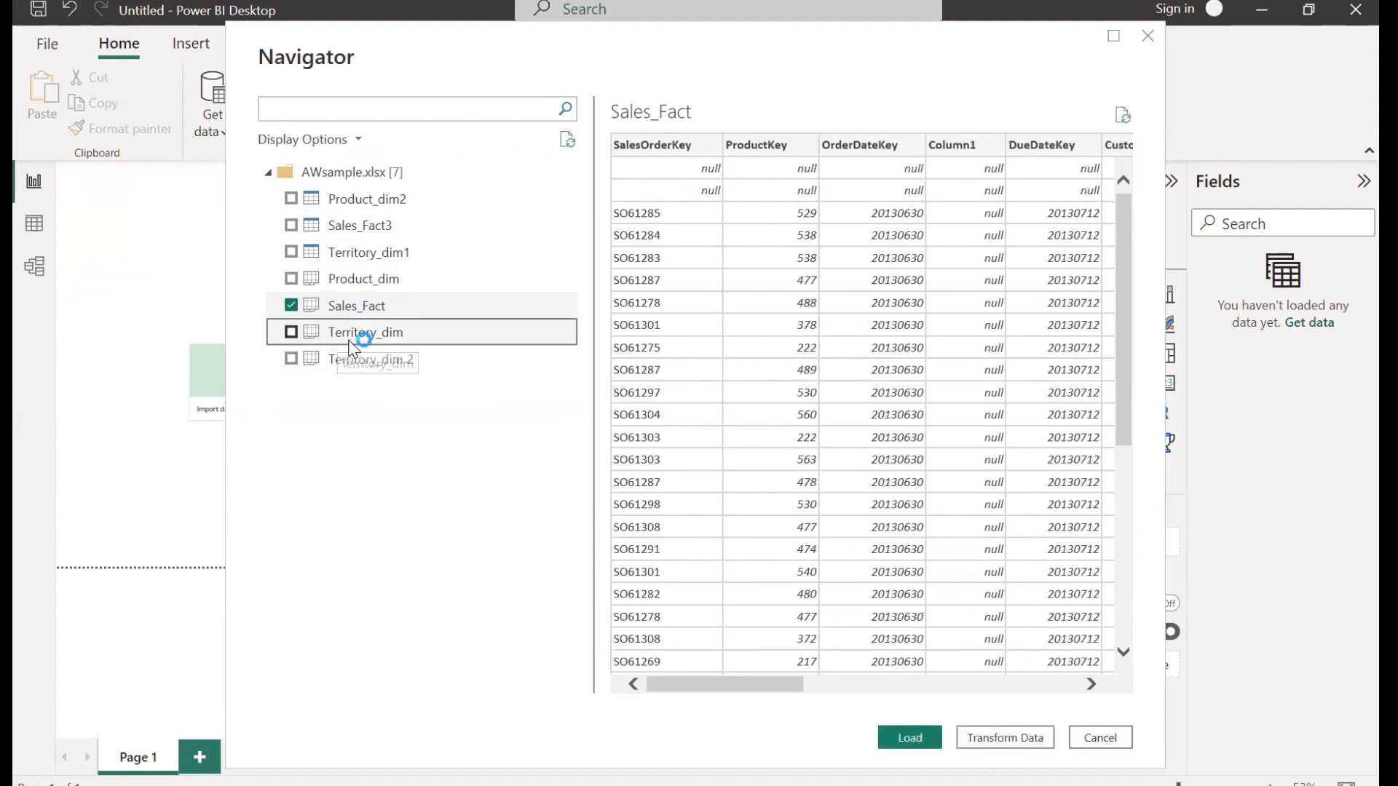
{"action": "scroll", "coordinate": [951, 365], "scroll_direction": "right", "scroll_amount": 3}
{"action": "scroll", "coordinate": [952, 365], "scroll_direction": "left", "scroll_amount": 3}
{"action": "left_click", "coordinate": [290, 331]}
{"action": "left_click", "coordinate": [450, 360]}
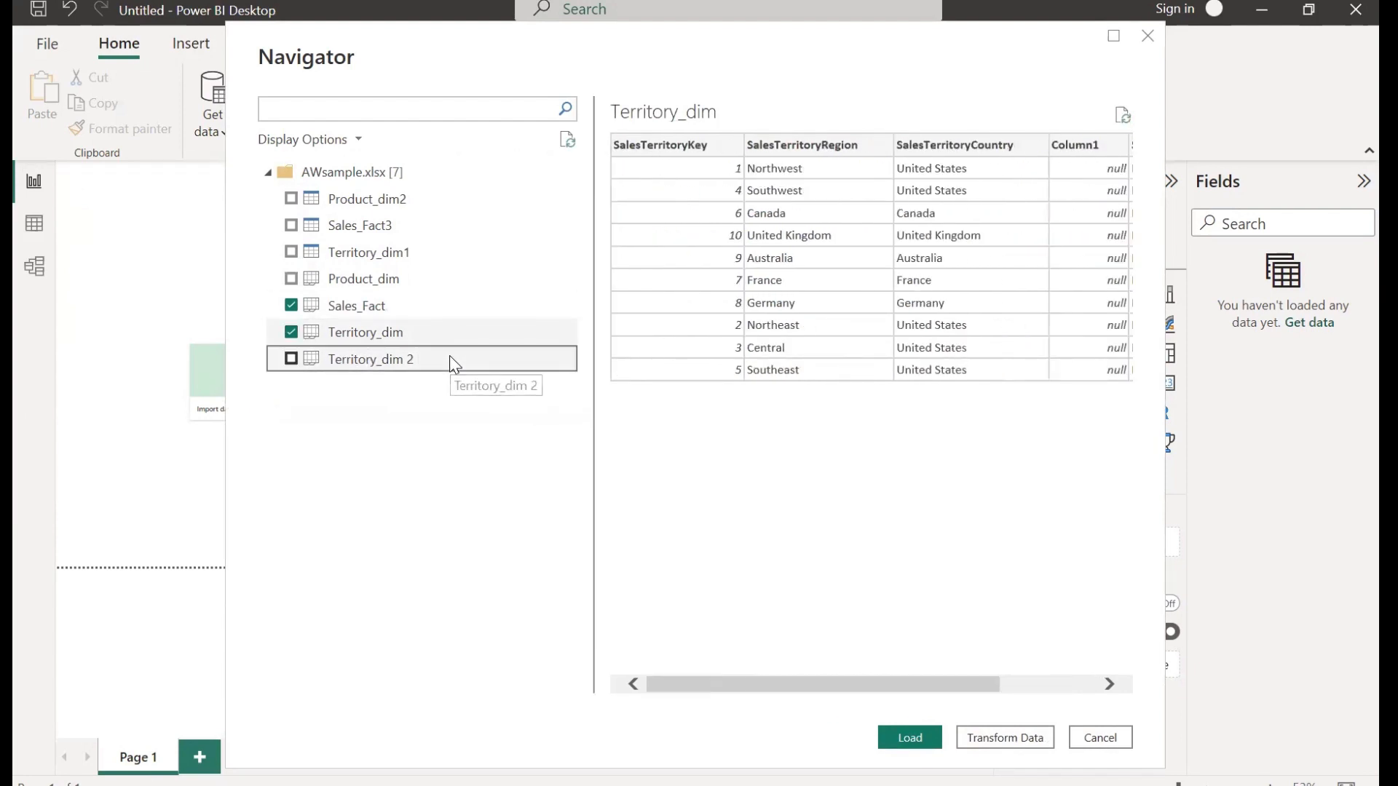
{"action": "left_click", "coordinate": [291, 359]}
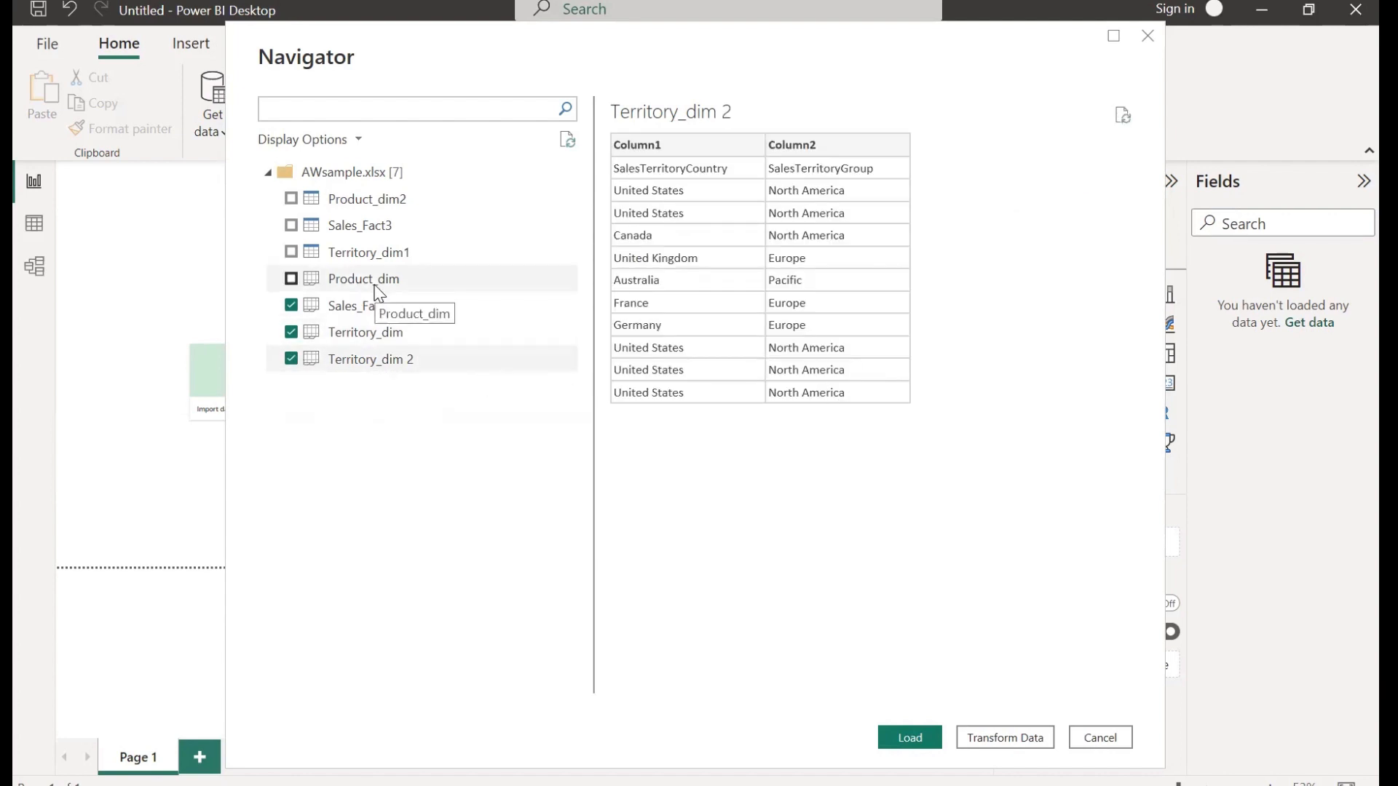
{"action": "left_click", "coordinate": [364, 285]}
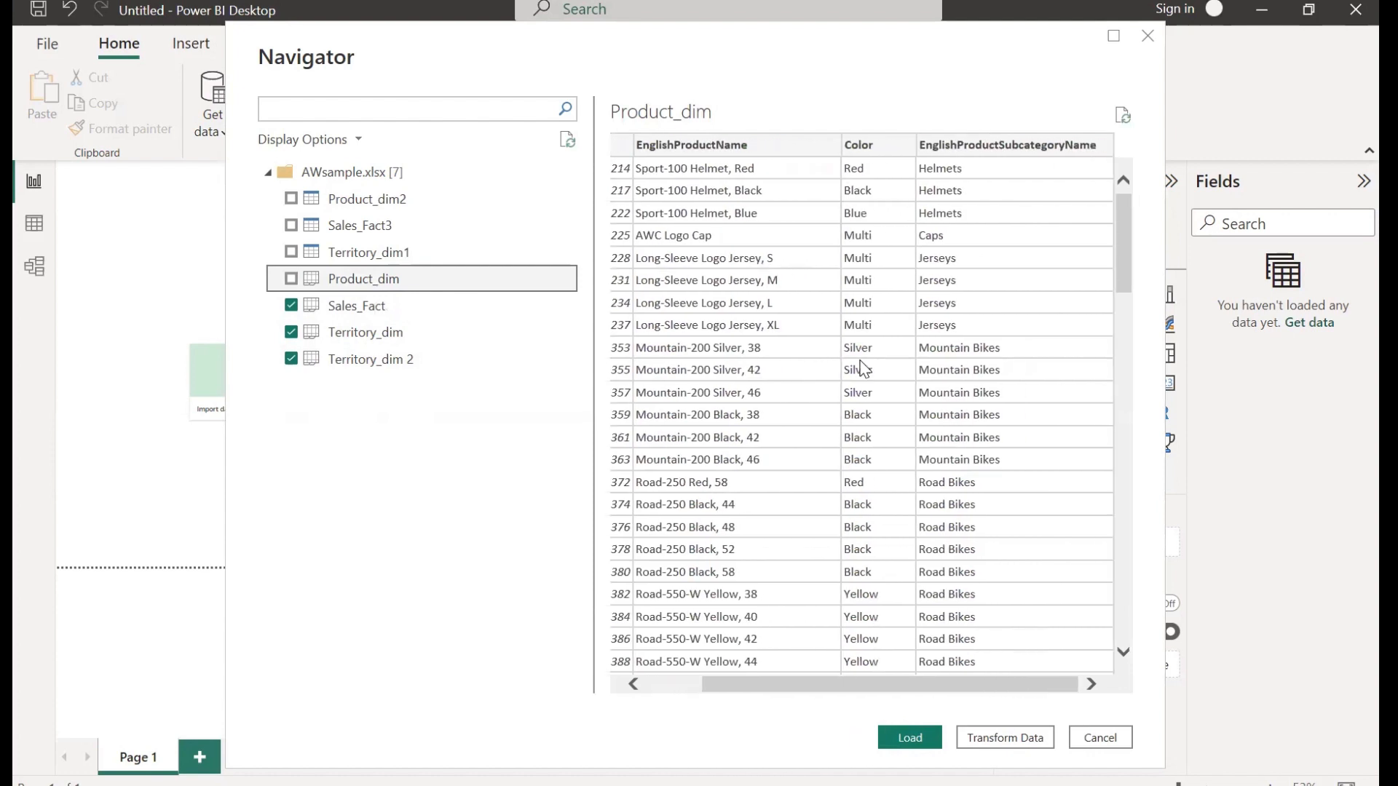
{"action": "left_click", "coordinate": [292, 278]}
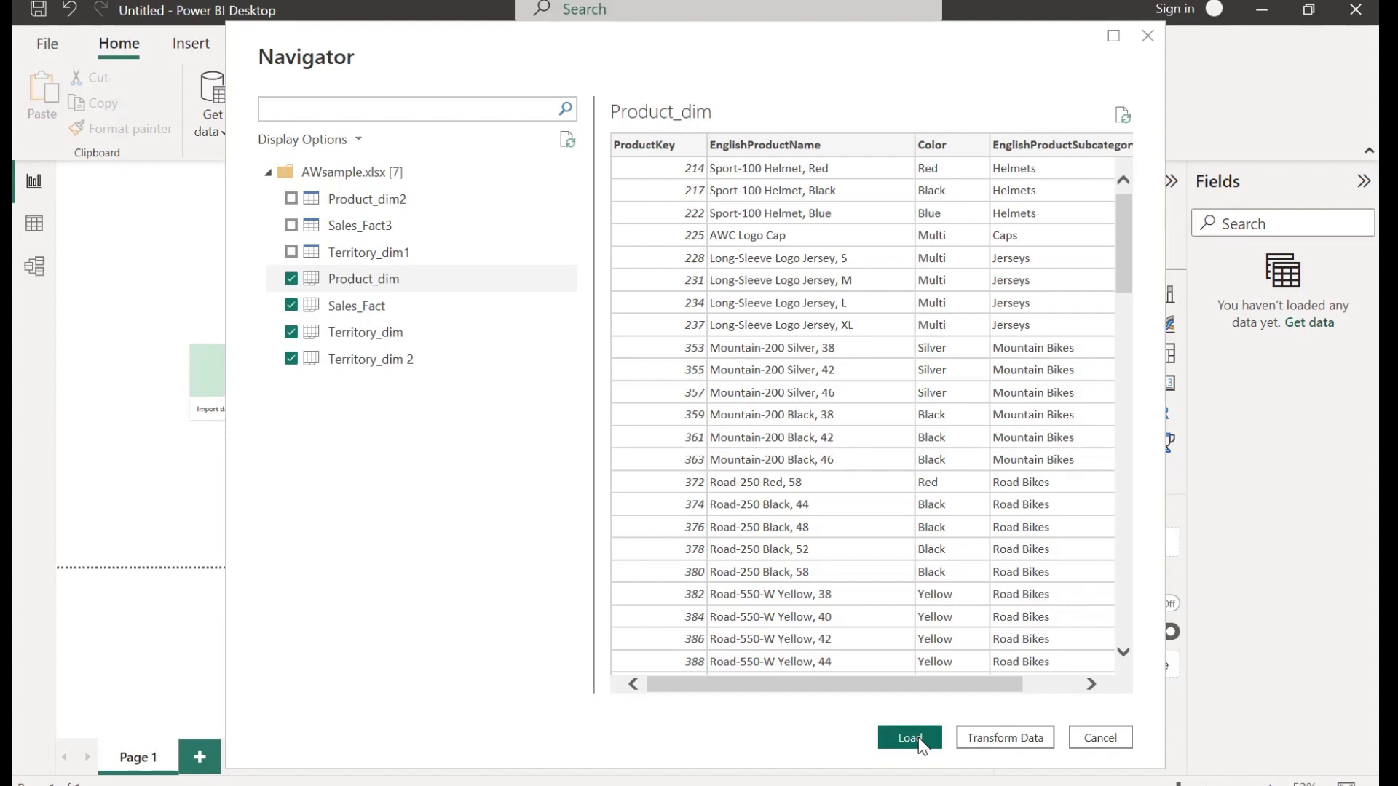
- Open the selected sheets for transformation in Power Query Editor and display the Sales_Fact query
{"action": "left_click", "coordinate": [1001, 743]}
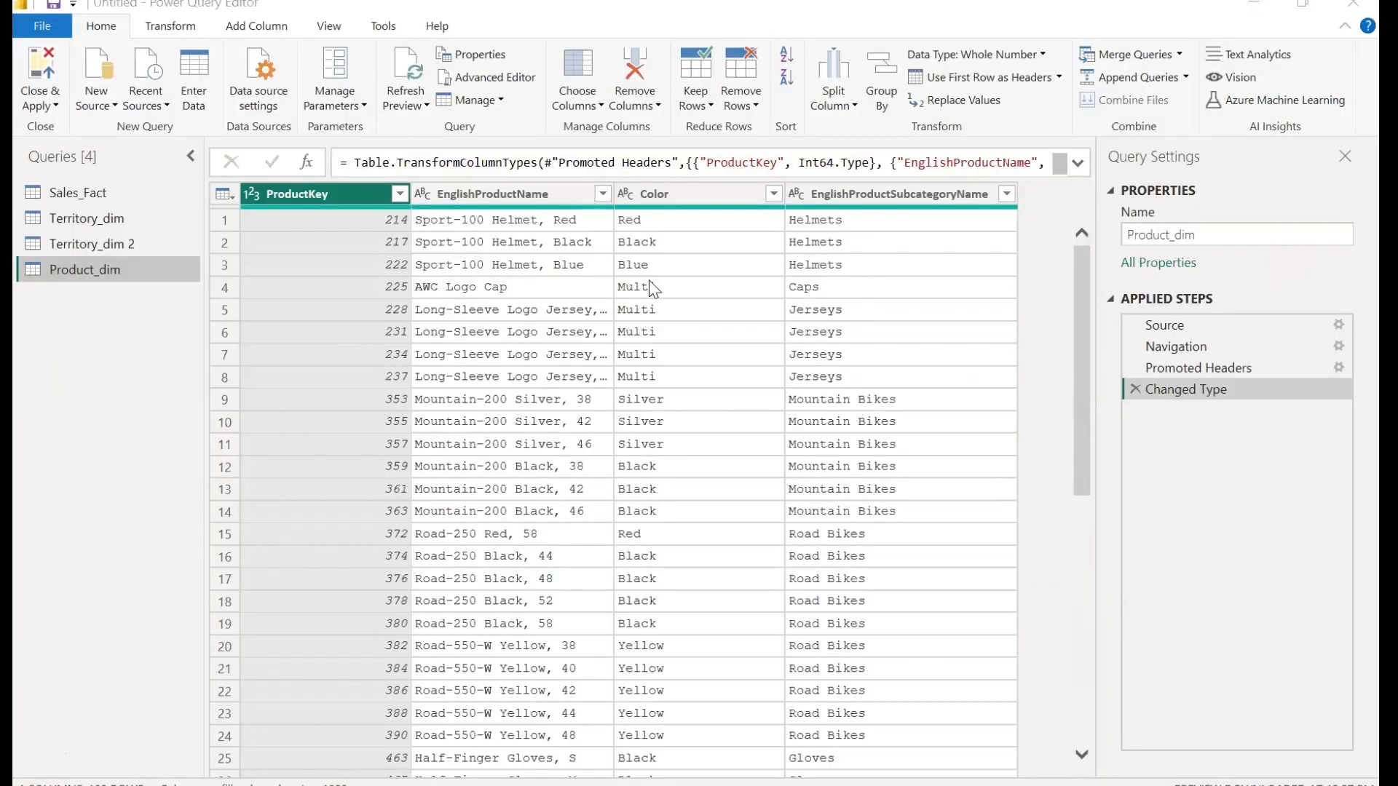
{"action": "left_click", "coordinate": [118, 203]}
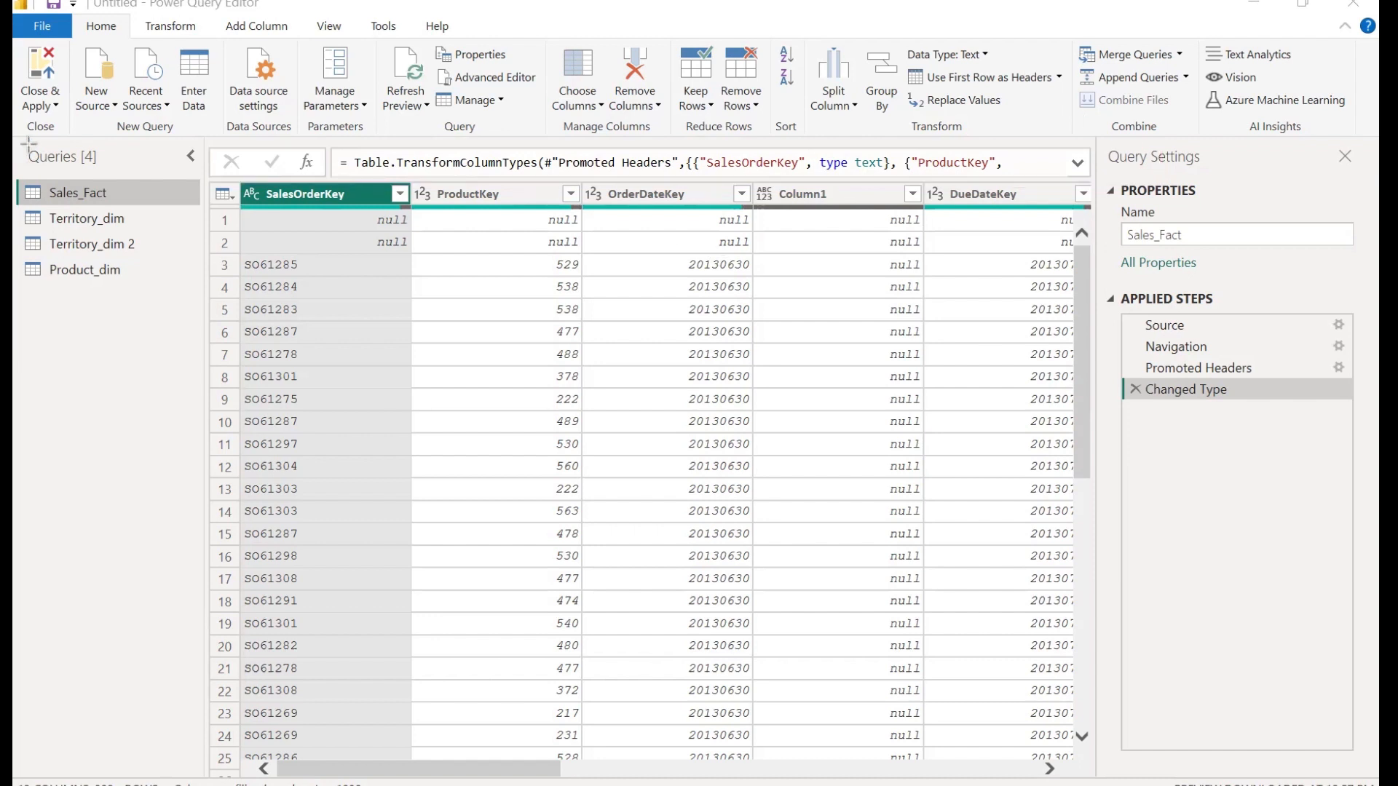
{"action": "mouse_move", "coordinate": [28, 144]}
{"action": "left_mouse_down"}
{"action": "mouse_move", "coordinate": [219, 420]}
{"action": "mouse_move", "coordinate": [206, 512]}
{"action": "left_mouse_up"}
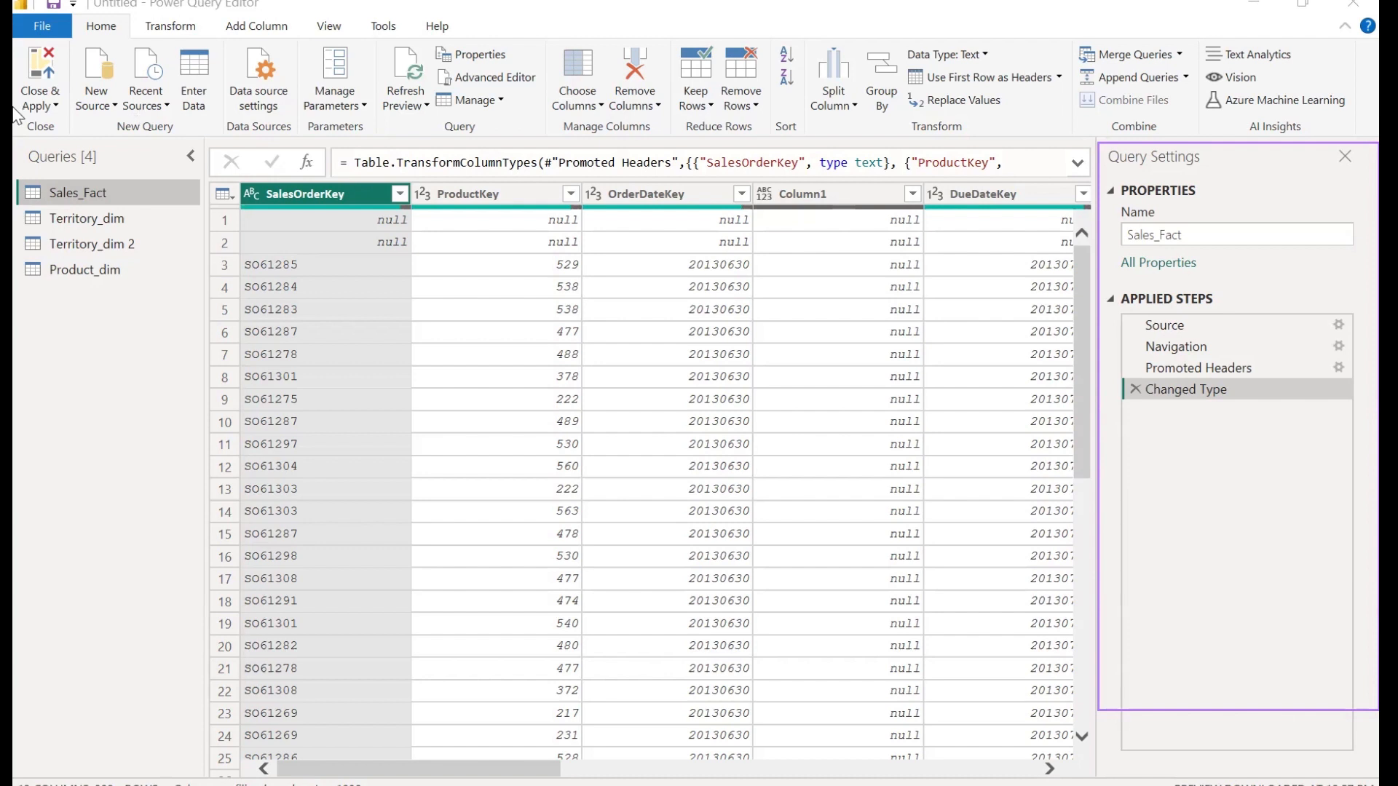
{"action": "left_click_drag", "start_coordinate": [16, 16], "coordinate": [1362, 145]}
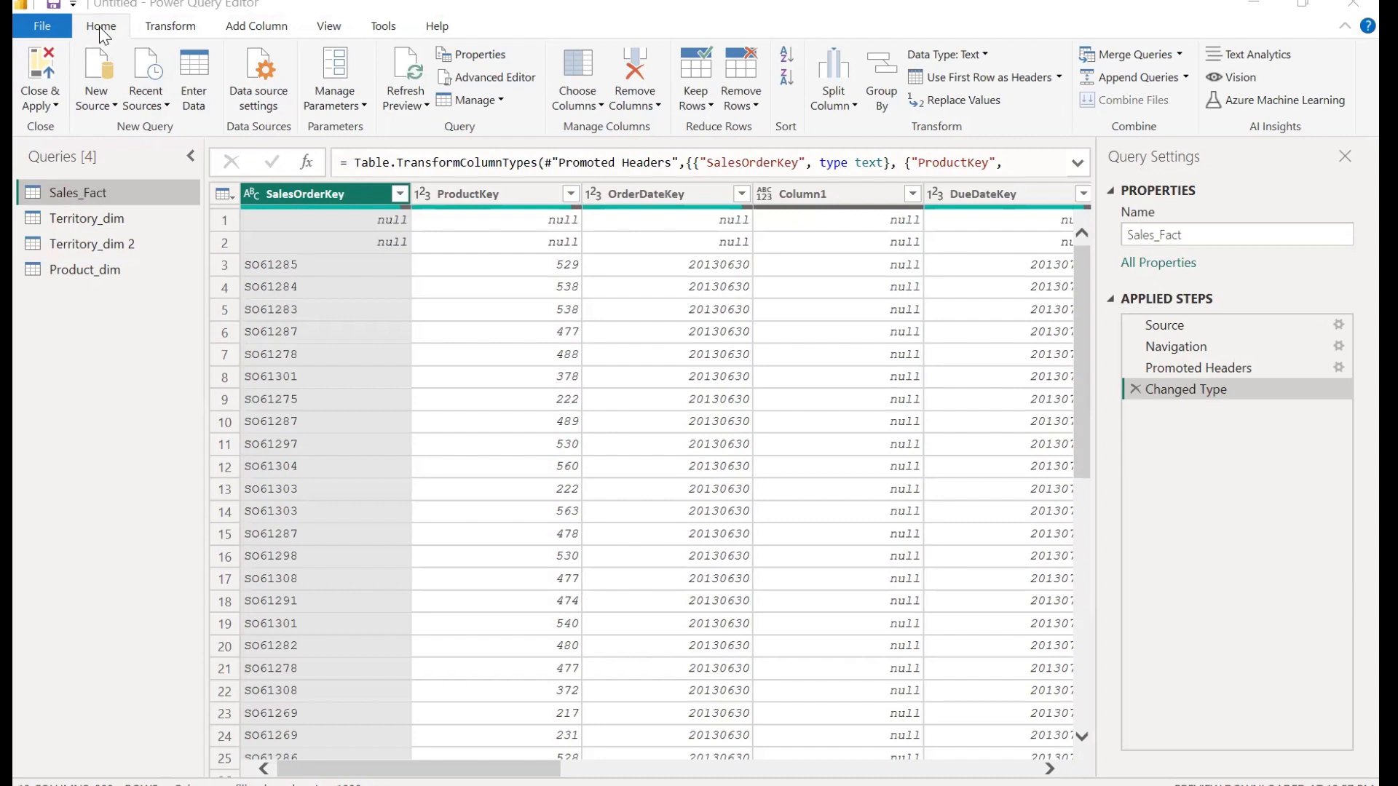
- Compare the commands for transforming and adding columns, using the OrderDateKey column of Sales_Fact, and return to the Home commands
{"action": "left_click", "coordinate": [189, 26]}
{"action": "left_click", "coordinate": [252, 34]}
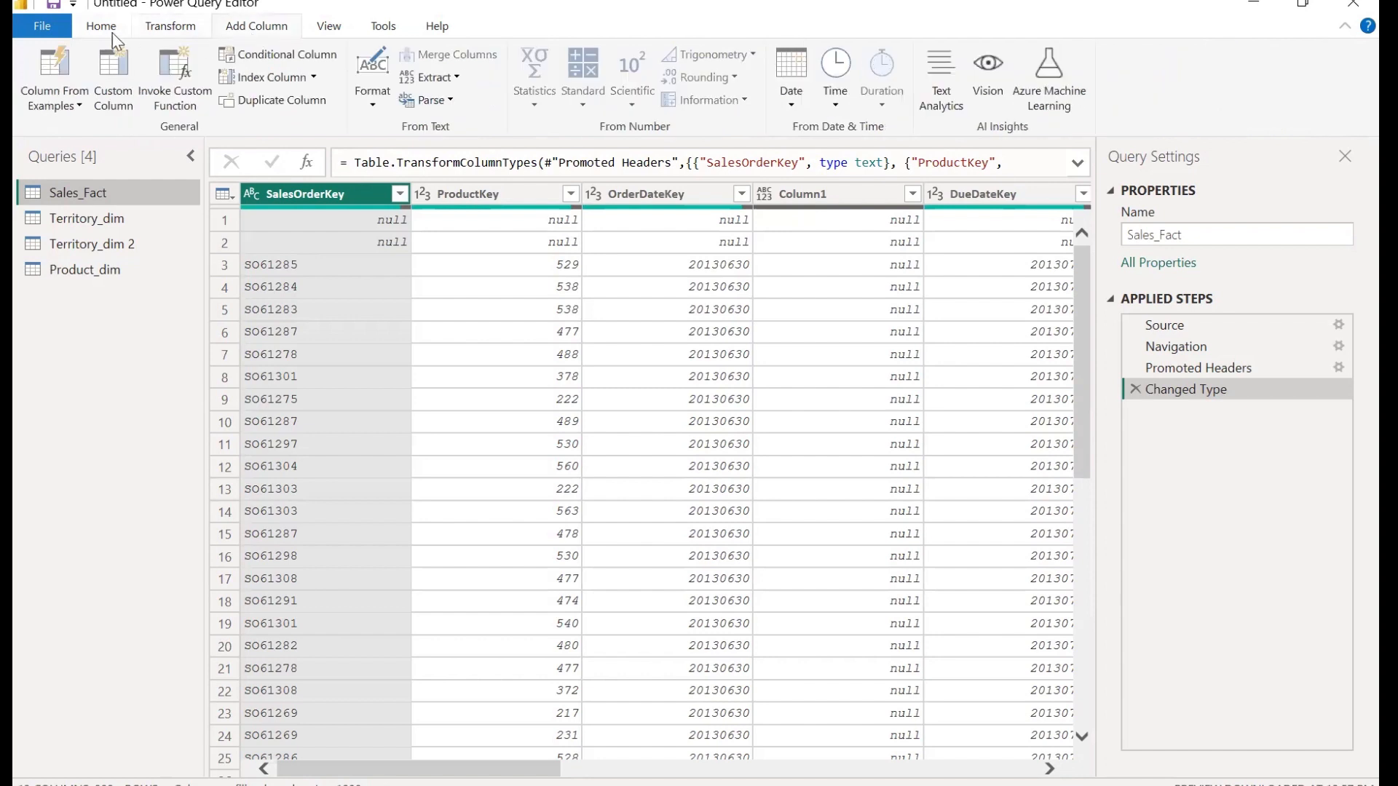
{"action": "left_click", "coordinate": [88, 34]}
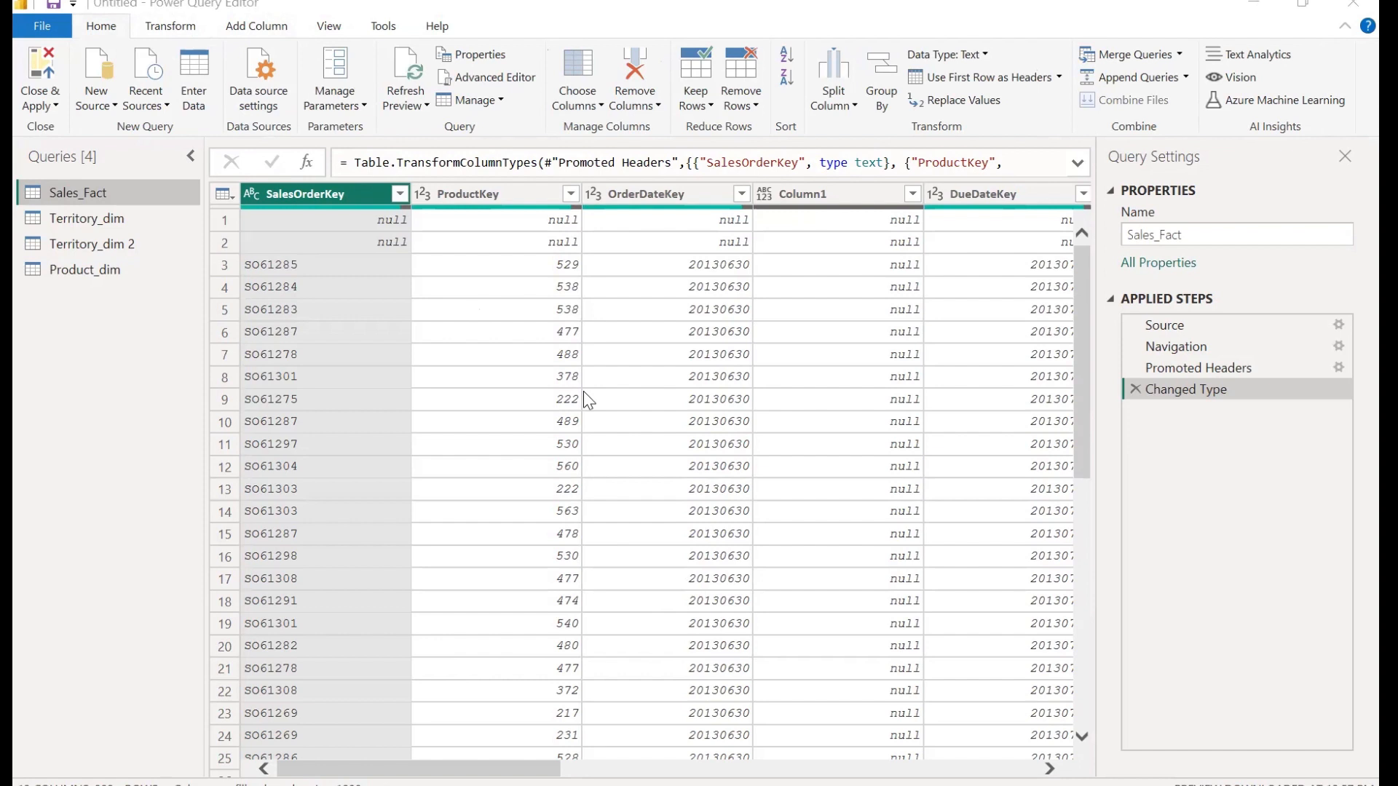
{"action": "left_click", "coordinate": [174, 28]}
{"action": "left_click", "coordinate": [699, 667]}
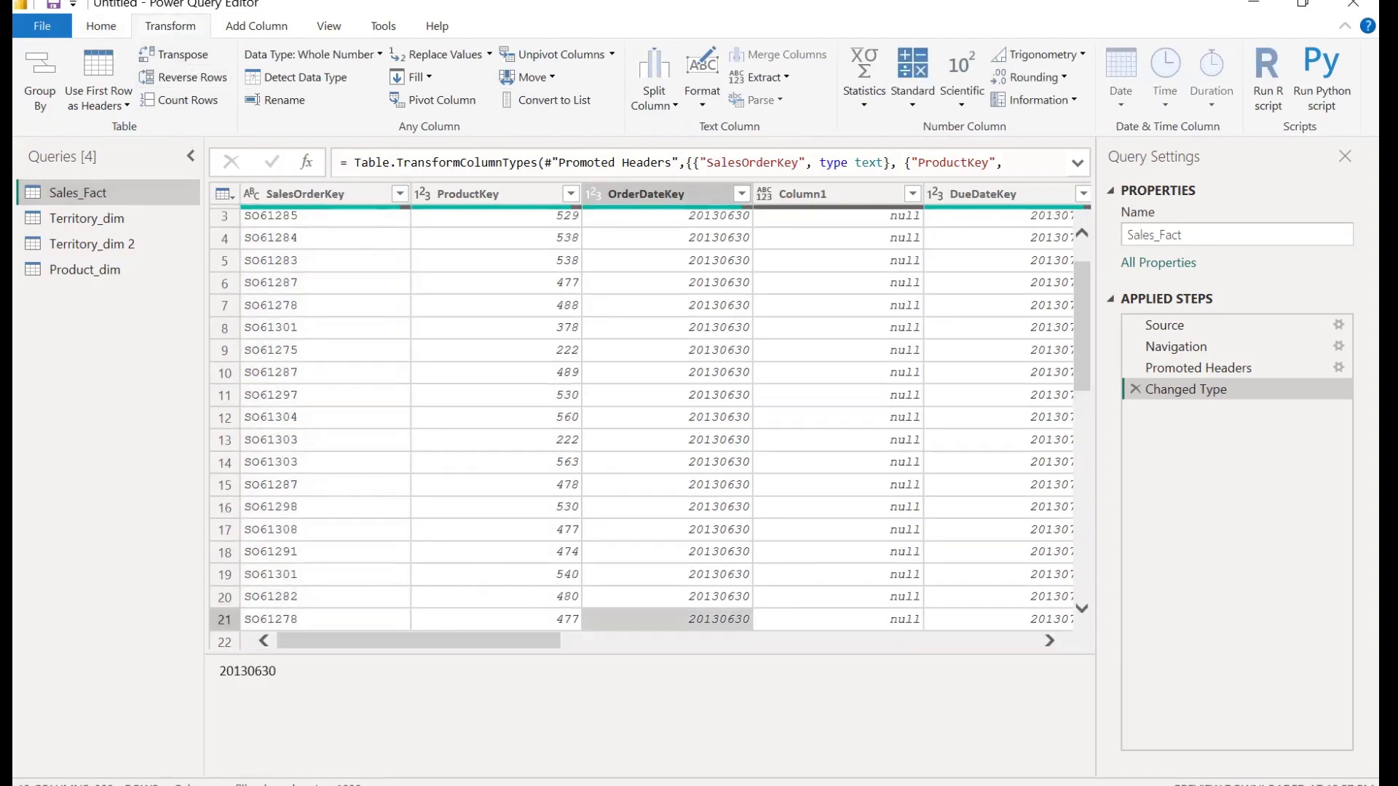
{"action": "left_click", "coordinate": [271, 27]}
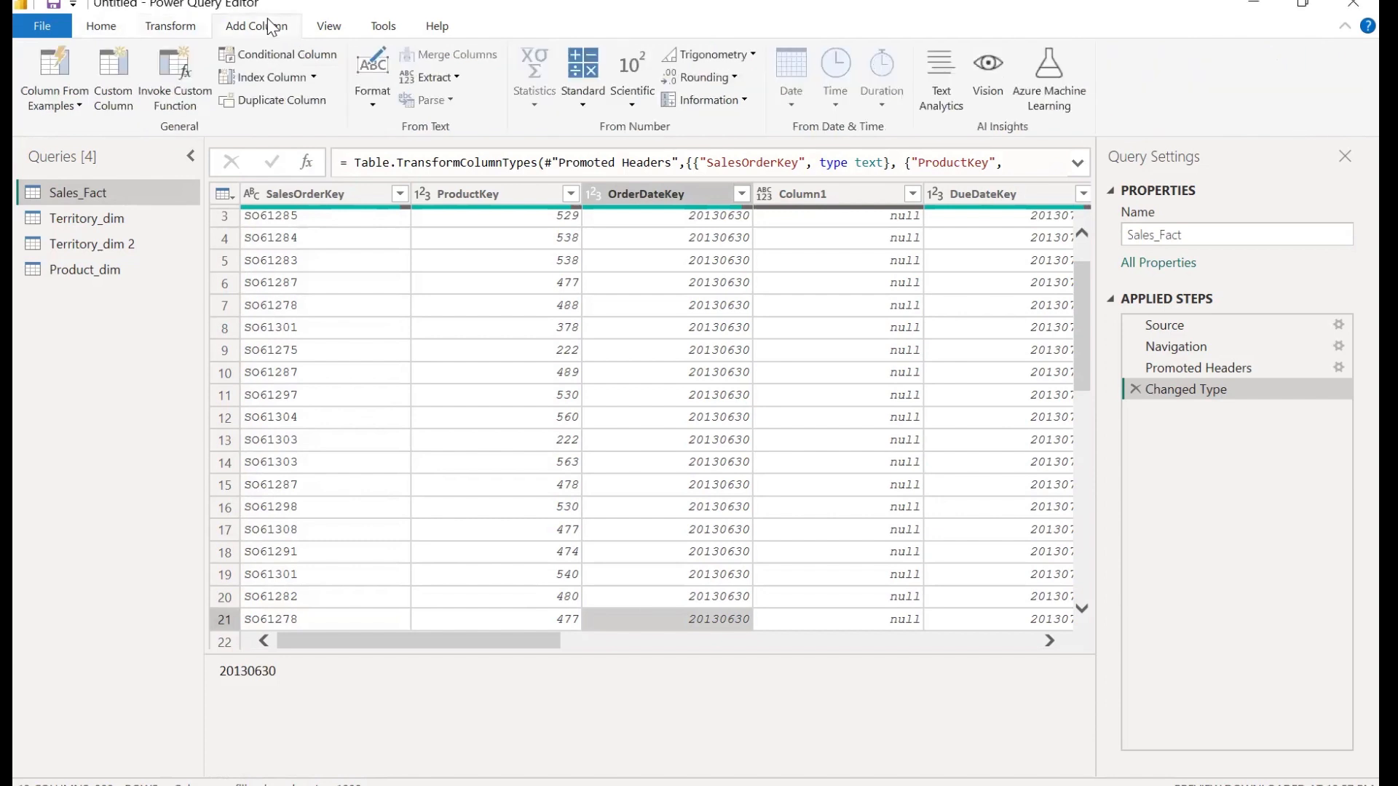
{"action": "left_click", "coordinate": [692, 193]}
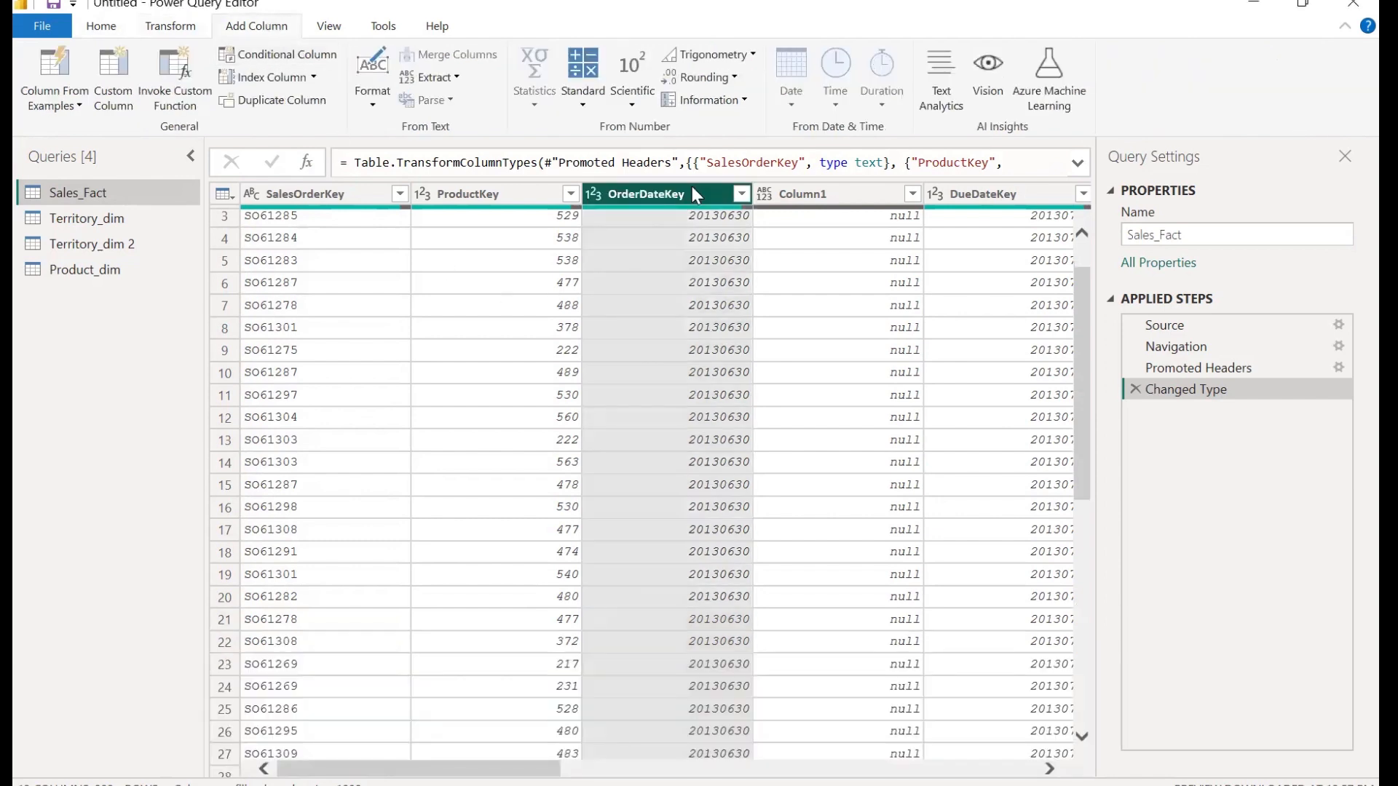
{"action": "left_click", "coordinate": [186, 32]}
{"action": "left_click", "coordinate": [243, 30]}
{"action": "left_click", "coordinate": [182, 28]}
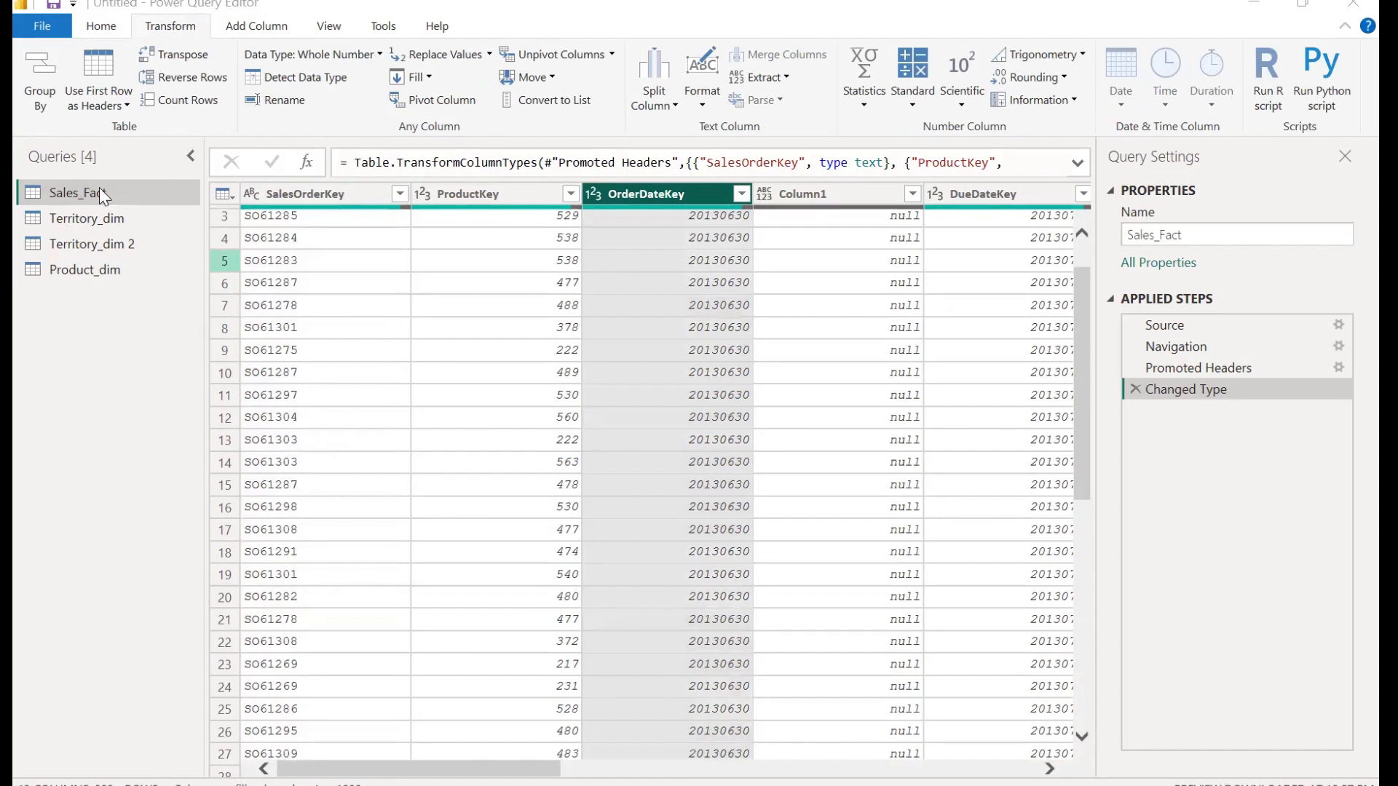
{"action": "left_click", "coordinate": [100, 26]}
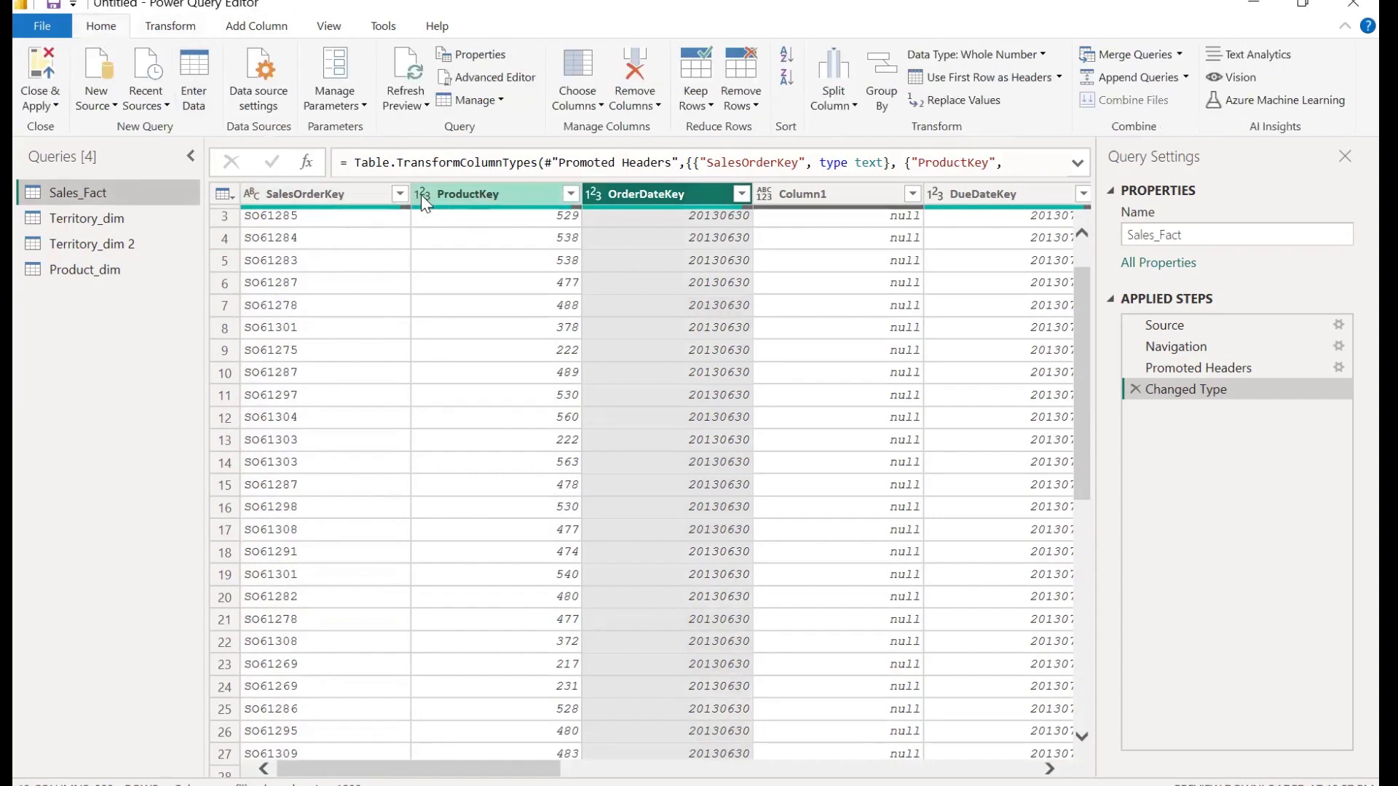
- Look over the Sales_Fact columns and examine the data types available for the SalesOrderKey column
{"action": "scroll", "coordinate": [810, 273], "scroll_direction": "right", "scroll_amount": 3}
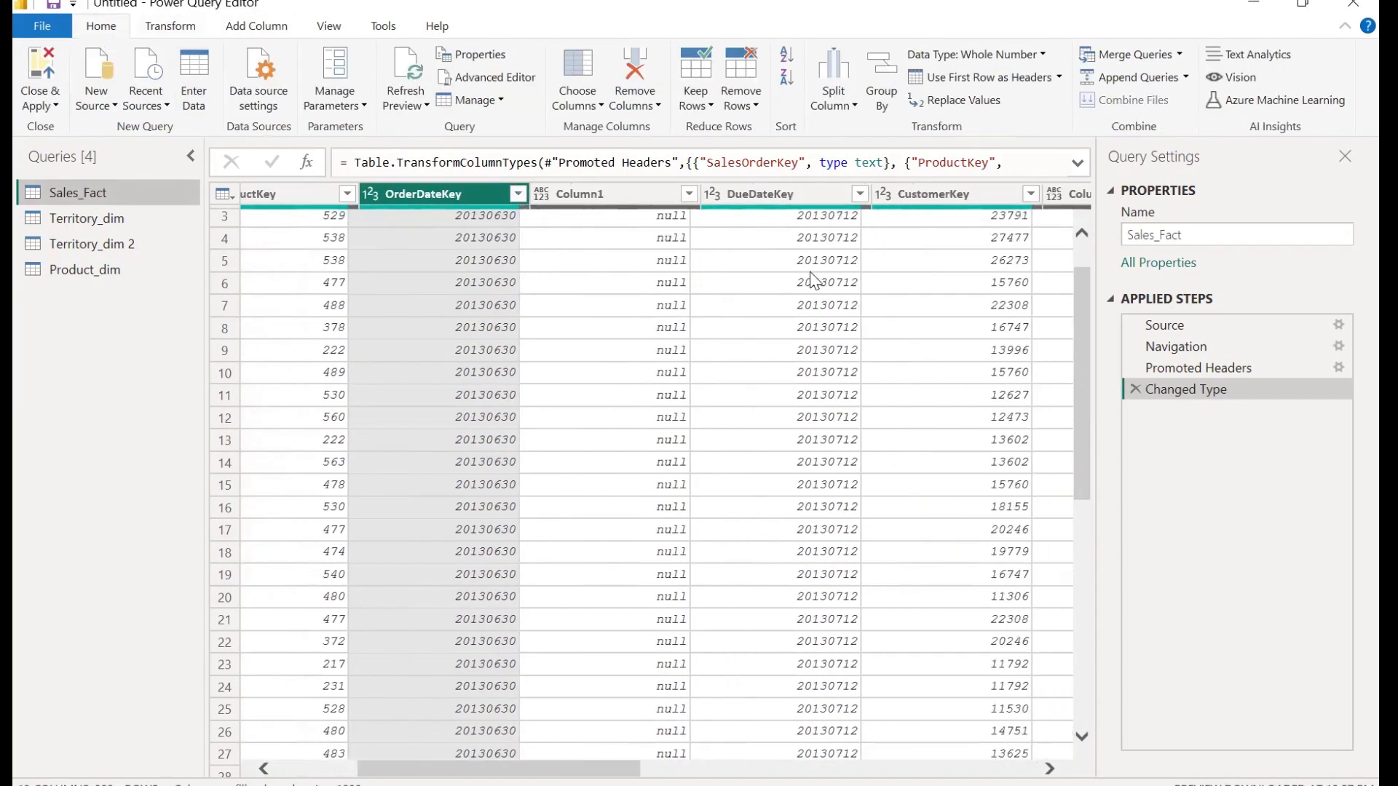
{"action": "scroll", "coordinate": [809, 272], "scroll_direction": "left", "scroll_amount": 3}
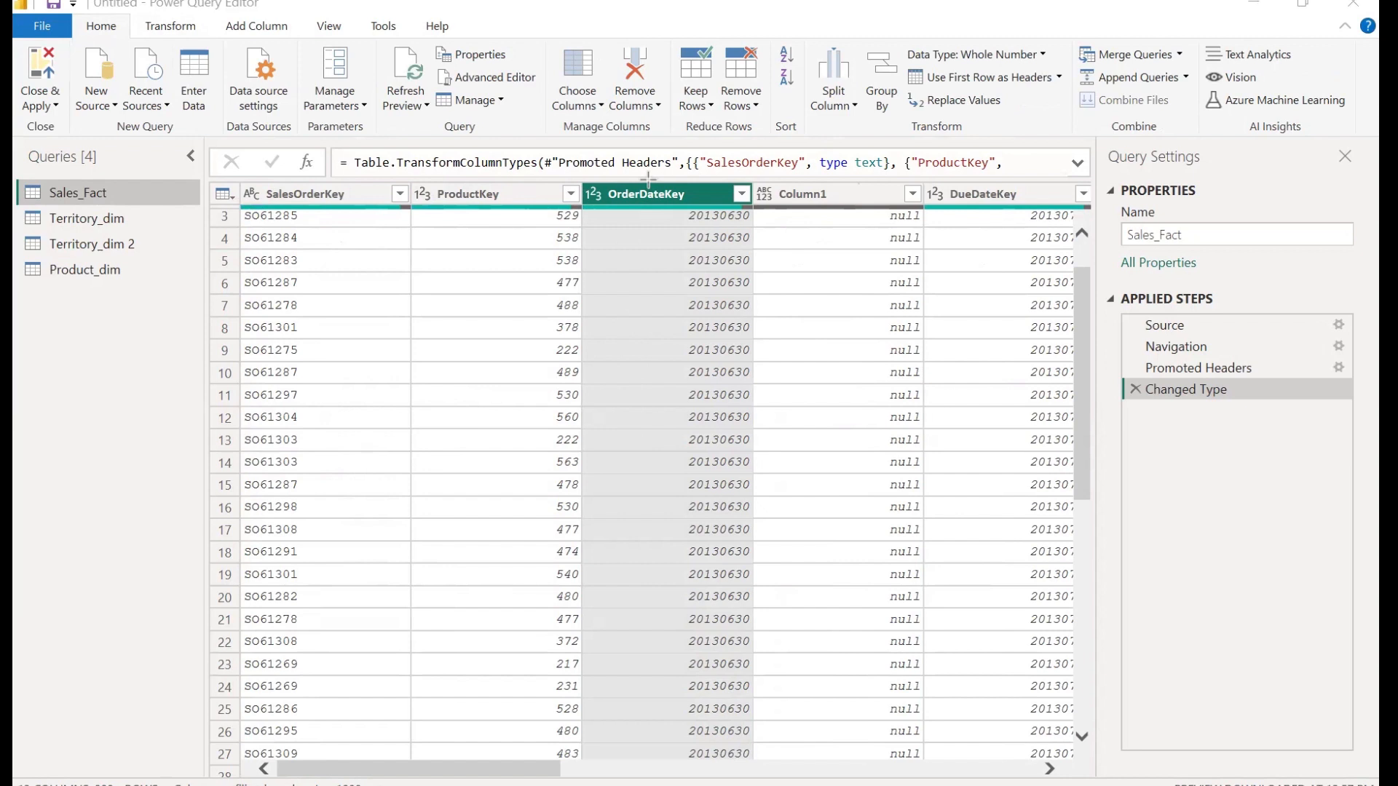
{"action": "left_click", "coordinate": [251, 193]}
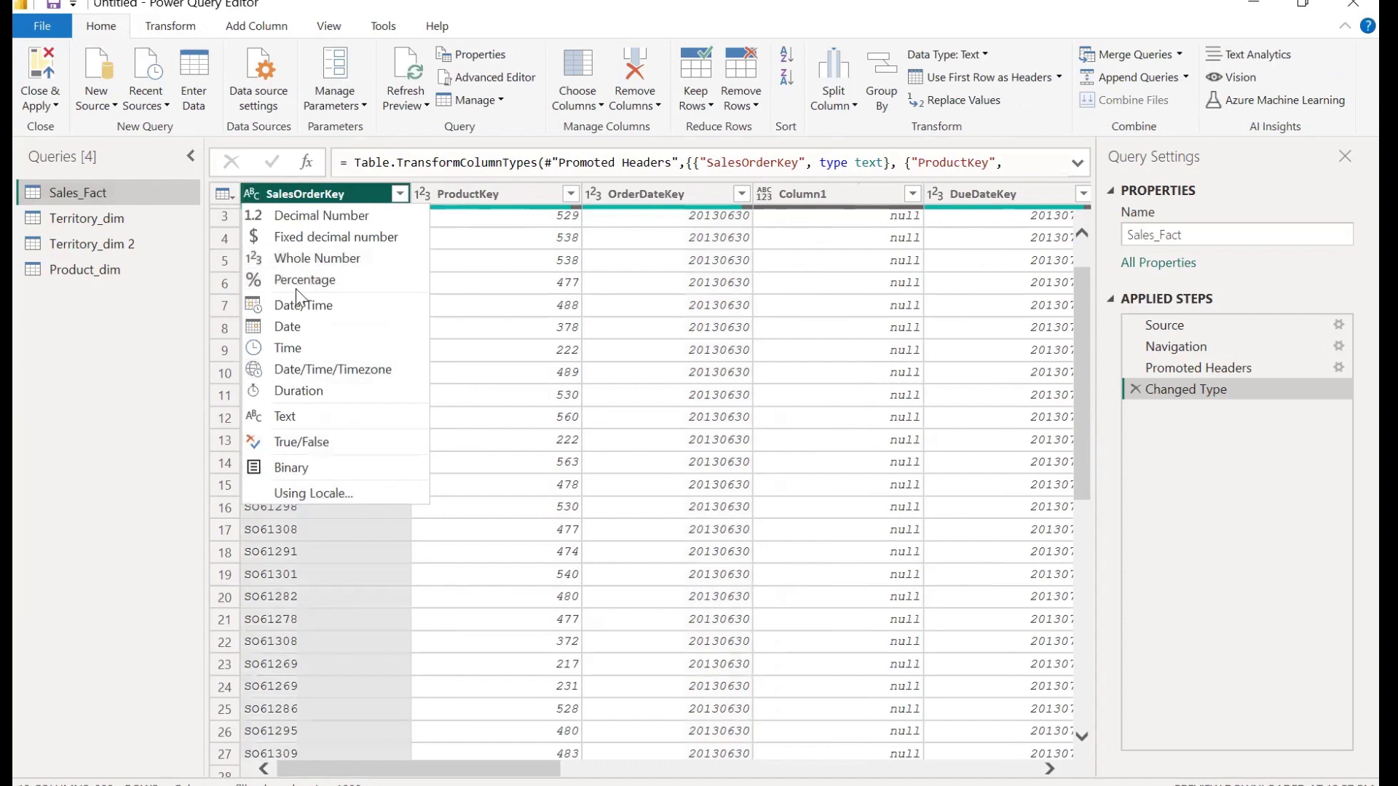
{"action": "left_click", "coordinate": [252, 196]}
{"action": "left_click", "coordinate": [252, 195]}
{"action": "left_click", "coordinate": [247, 193]}
{"action": "key", "text": "Escape"}
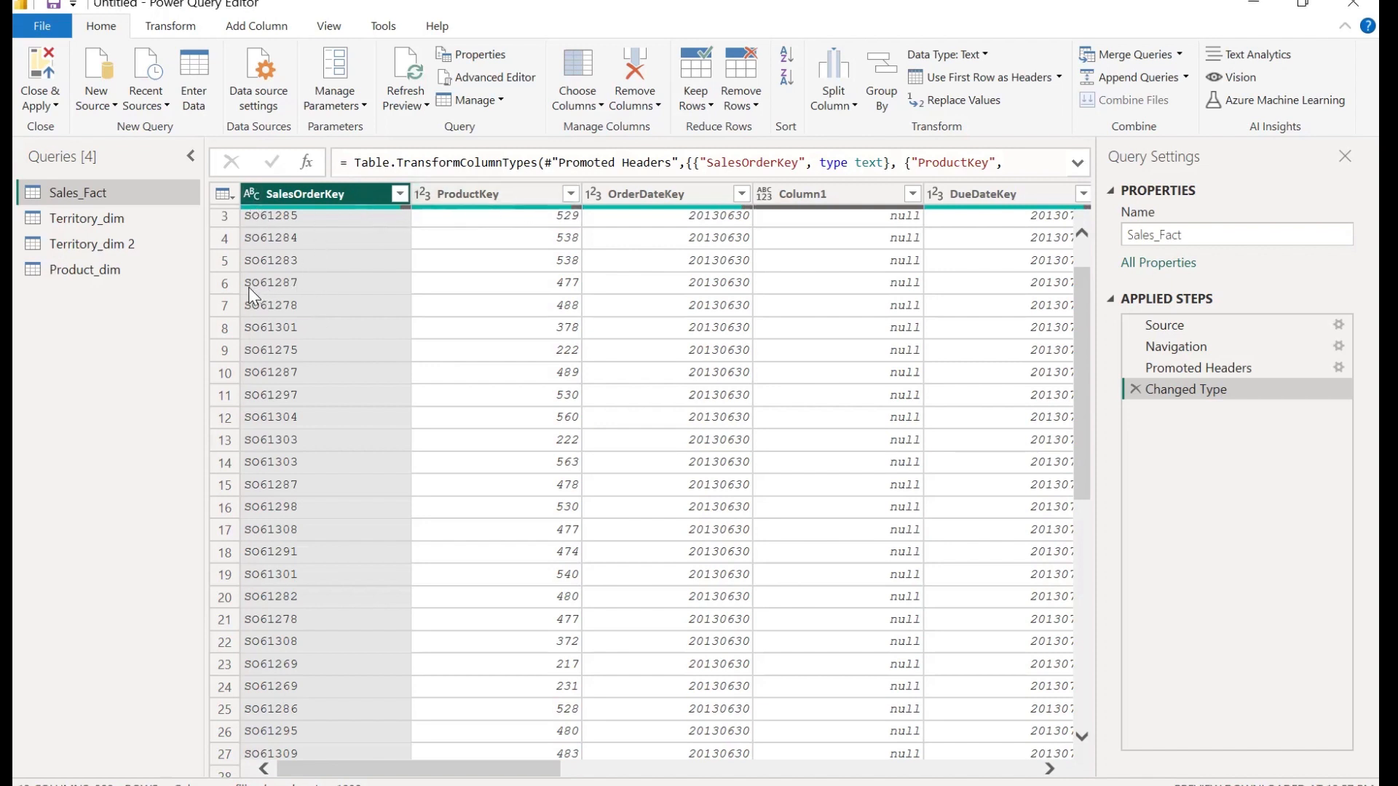
- Set the data type of the SalesOrderKey column to Text and of the ProductKey column to Whole Number
{"action": "left_click", "coordinate": [253, 193]}
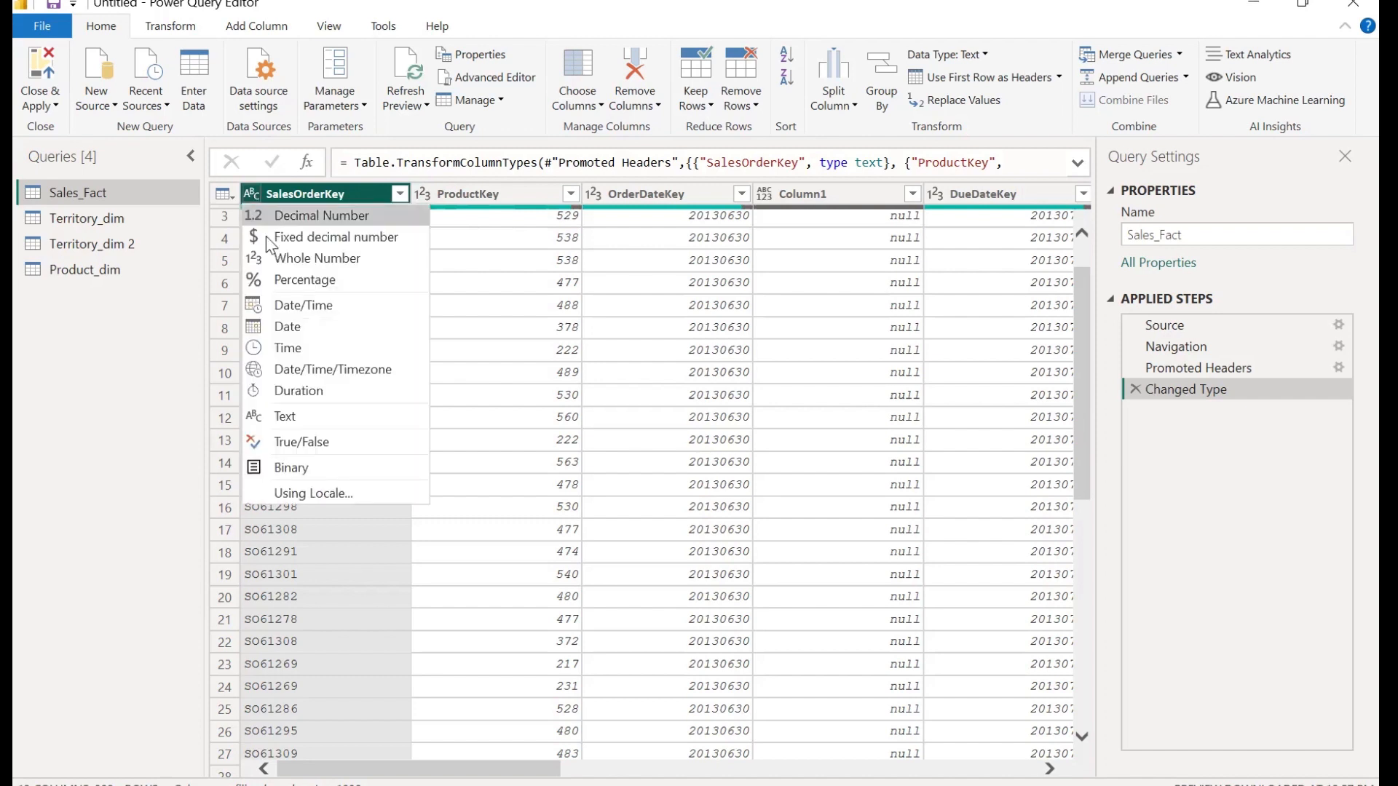
{"action": "left_click", "coordinate": [315, 416]}
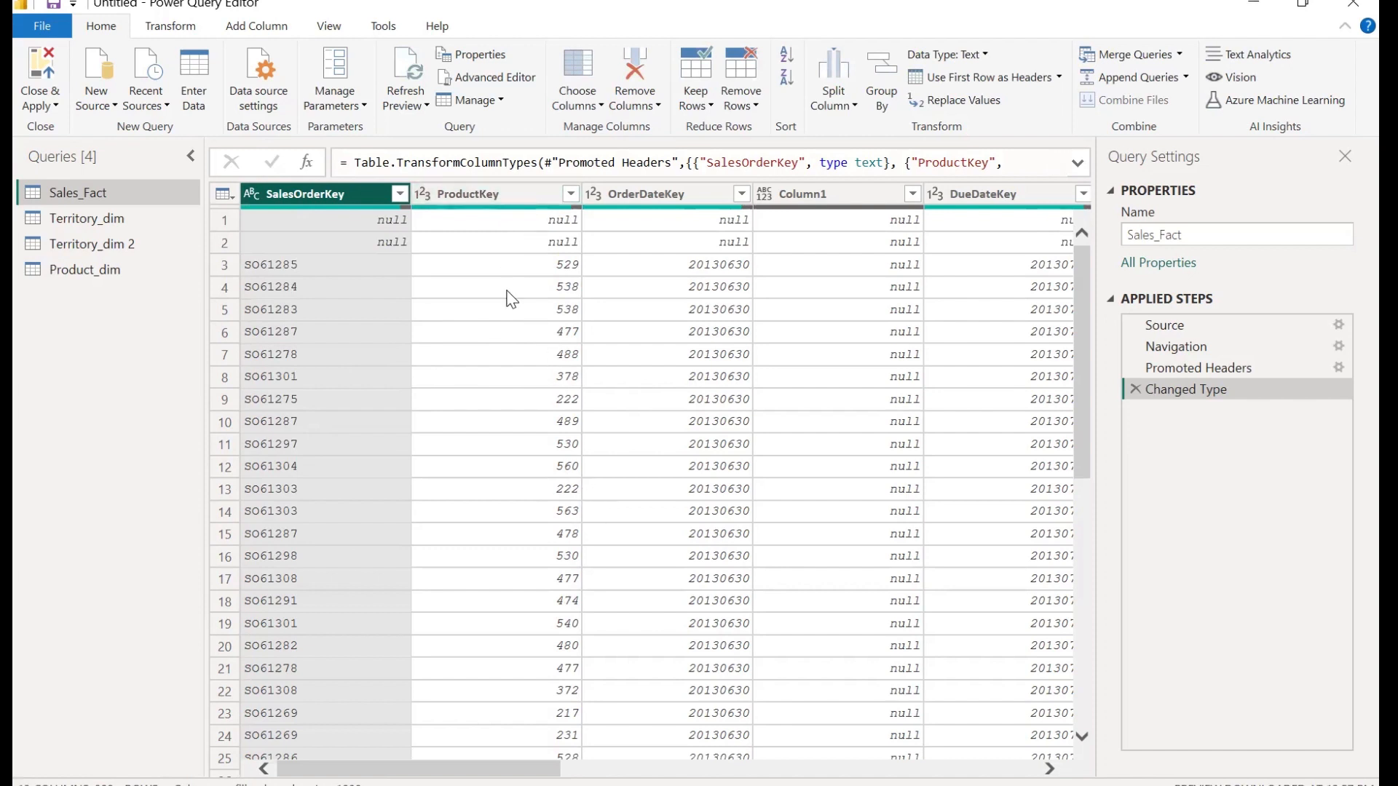
{"action": "left_click", "coordinate": [420, 193]}
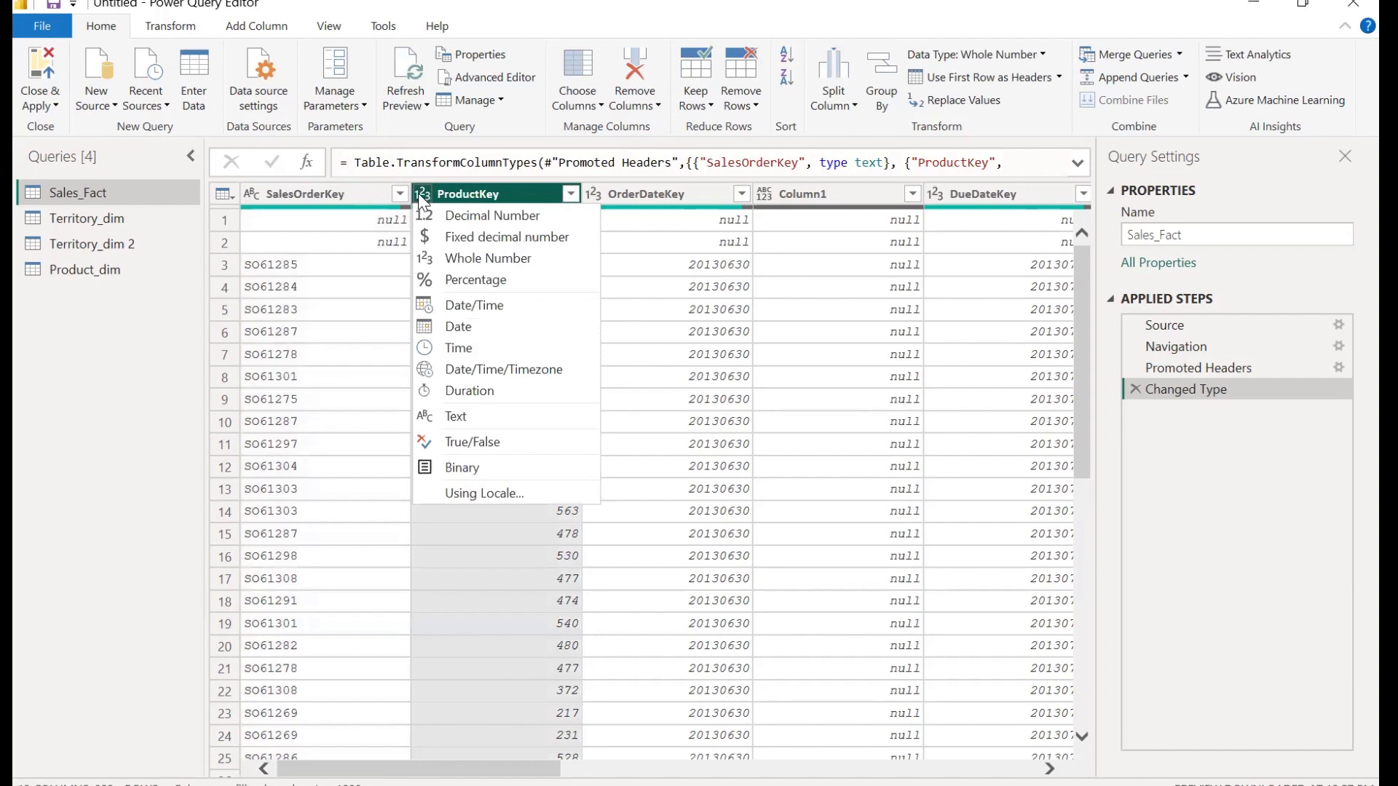
{"action": "left_click", "coordinate": [474, 259]}
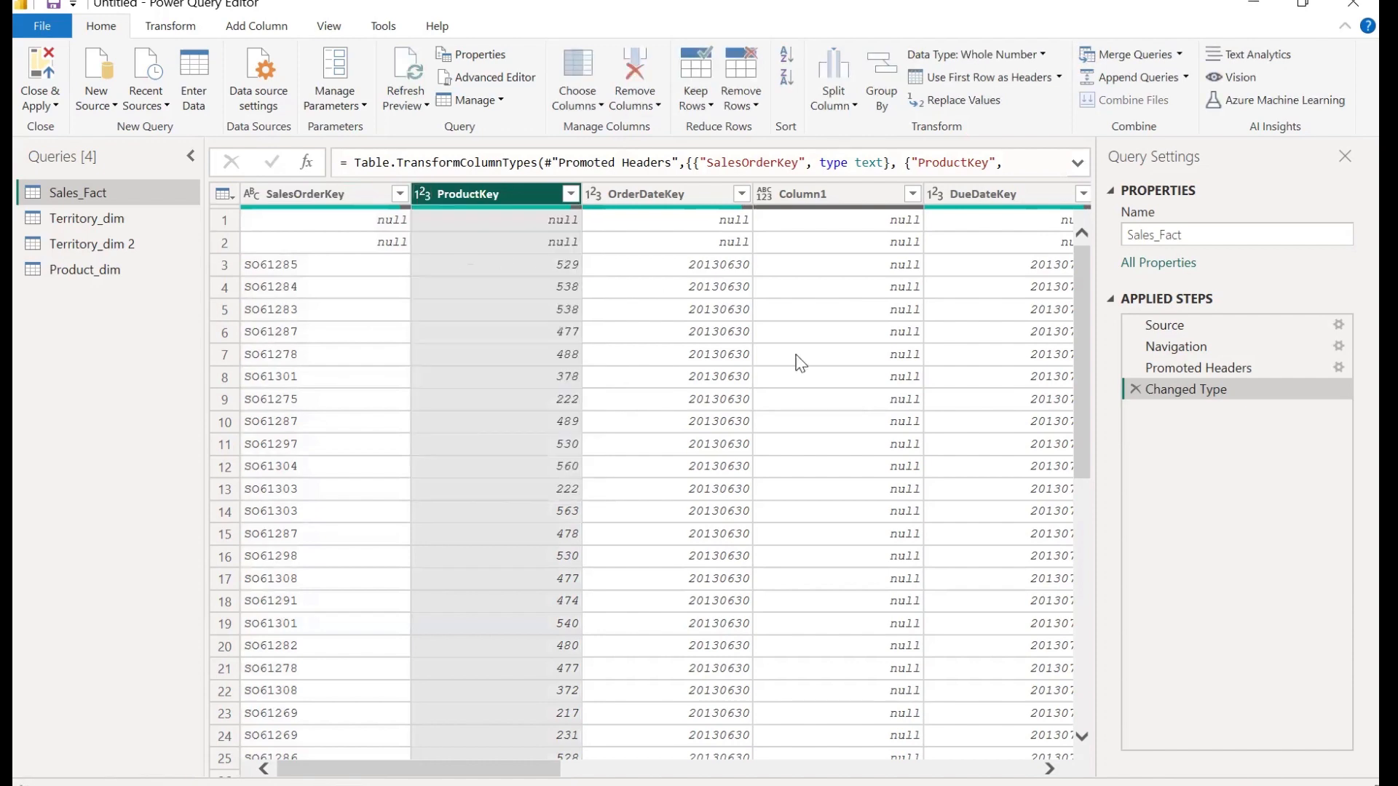
- Convert the TotalProductCost column to Fixed decimal number as a separate applied step, and delete that step again
{"action": "scroll", "coordinate": [796, 359], "scroll_direction": "right", "scroll_amount": 10}
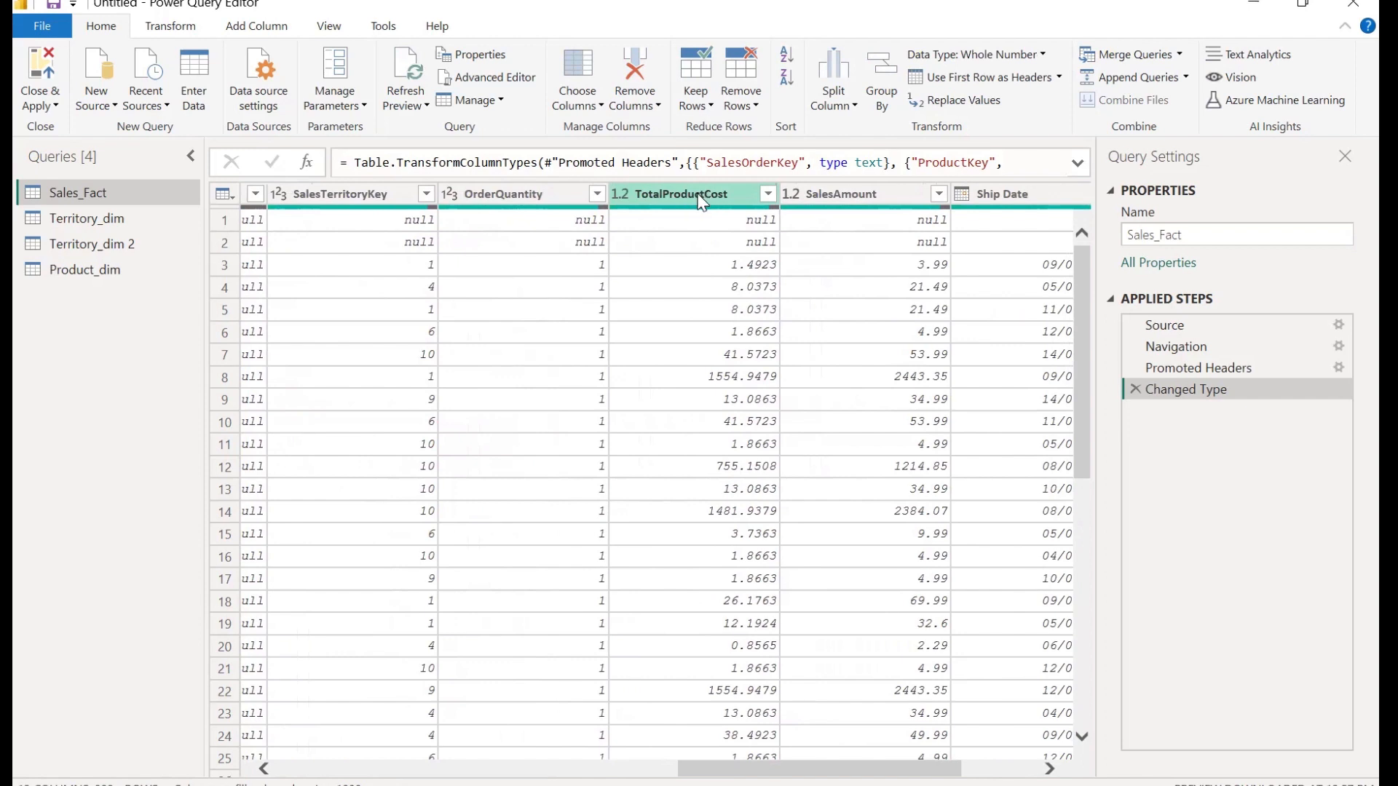
{"action": "left_click", "coordinate": [623, 194]}
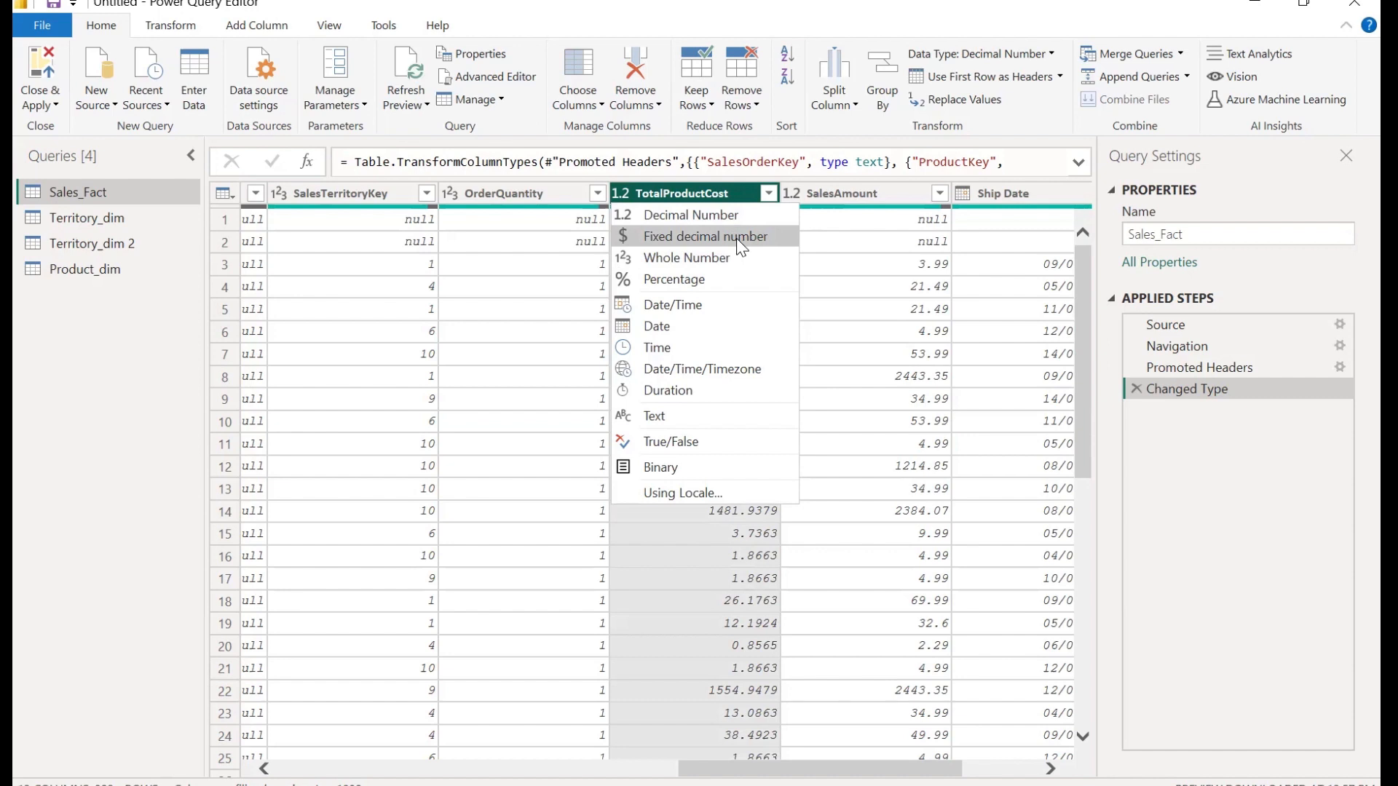
{"action": "left_click", "coordinate": [736, 238]}
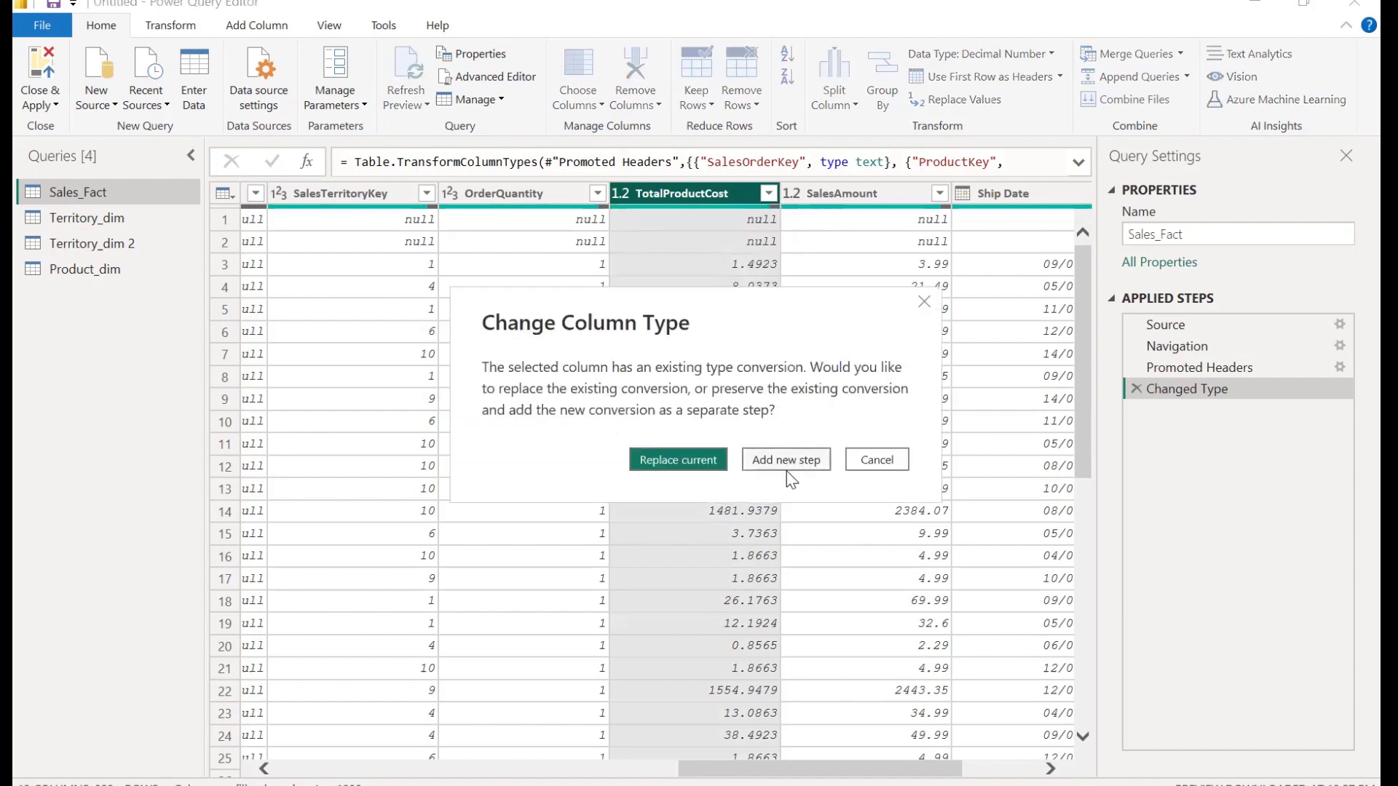
{"action": "left_click", "coordinate": [768, 463]}
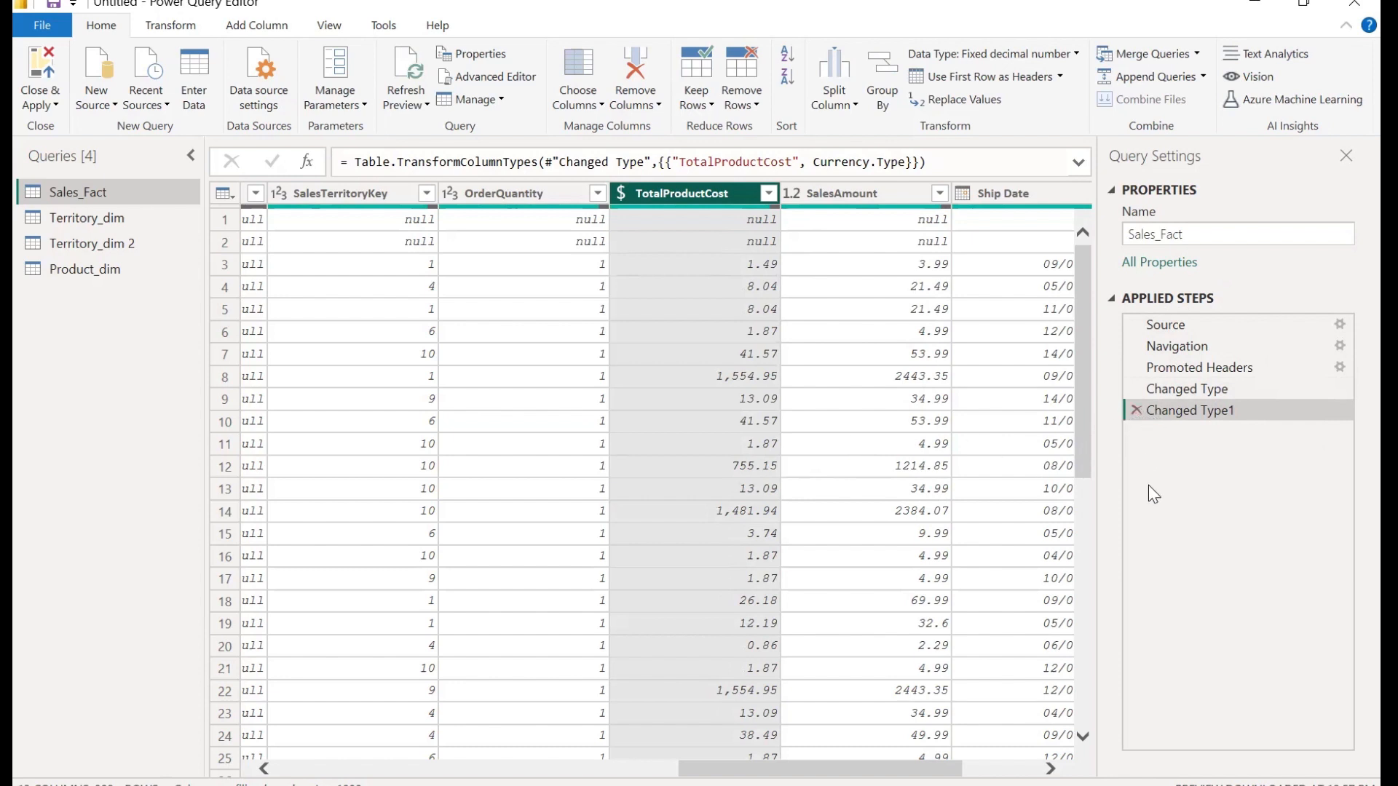
{"action": "left_click", "coordinate": [1134, 410]}
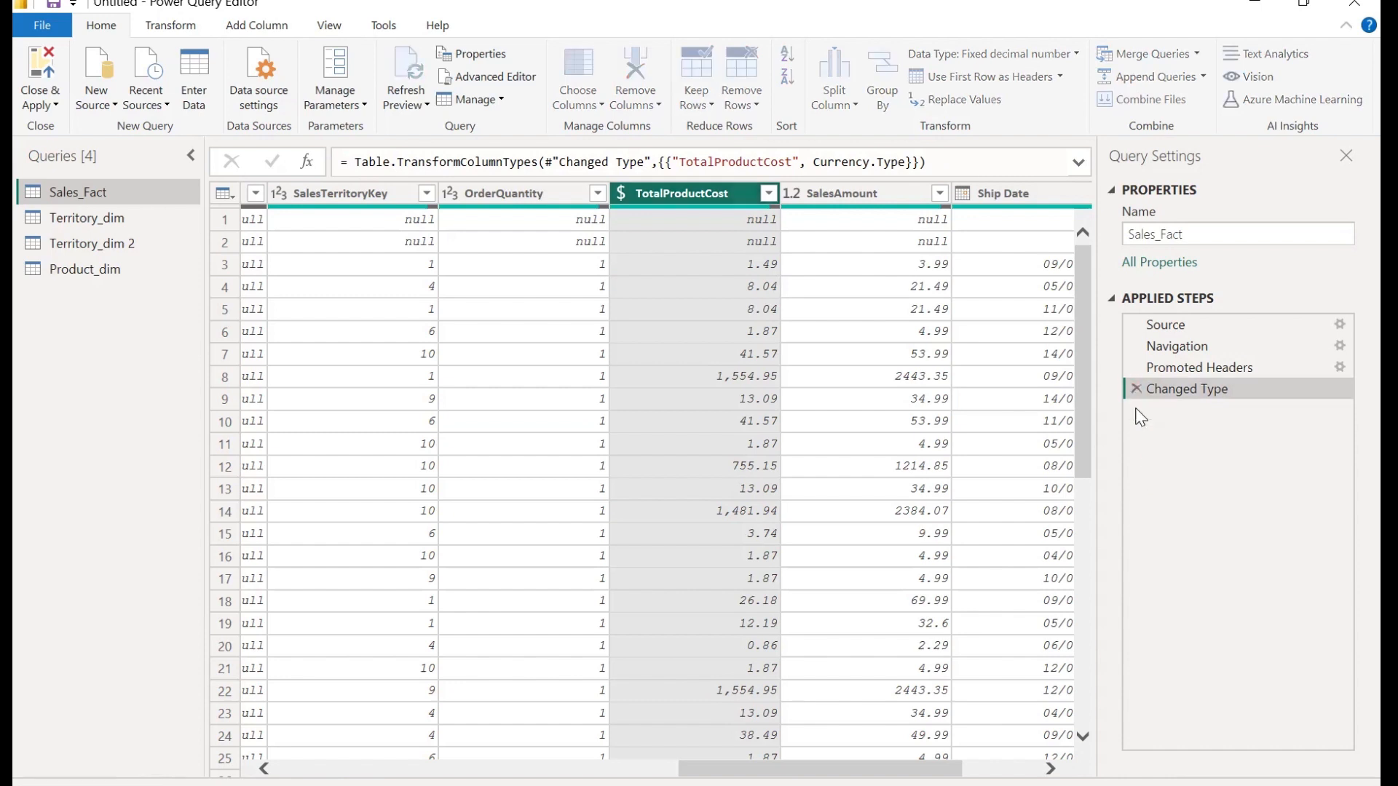
- Set the data type of the TotalProductCost column to Fixed decimal number, adding the conversion as a new step
{"action": "left_click", "coordinate": [620, 194]}
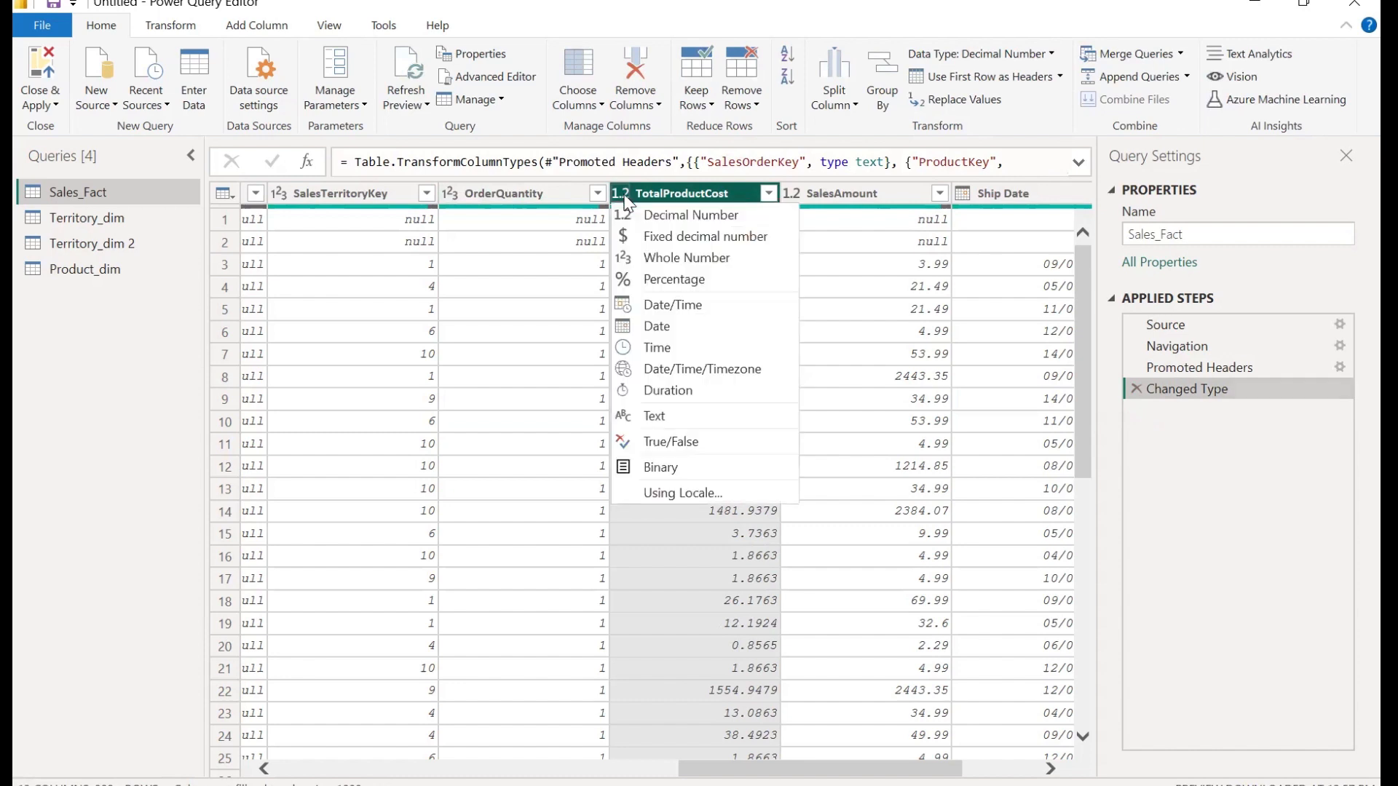
{"action": "left_click", "coordinate": [664, 239]}
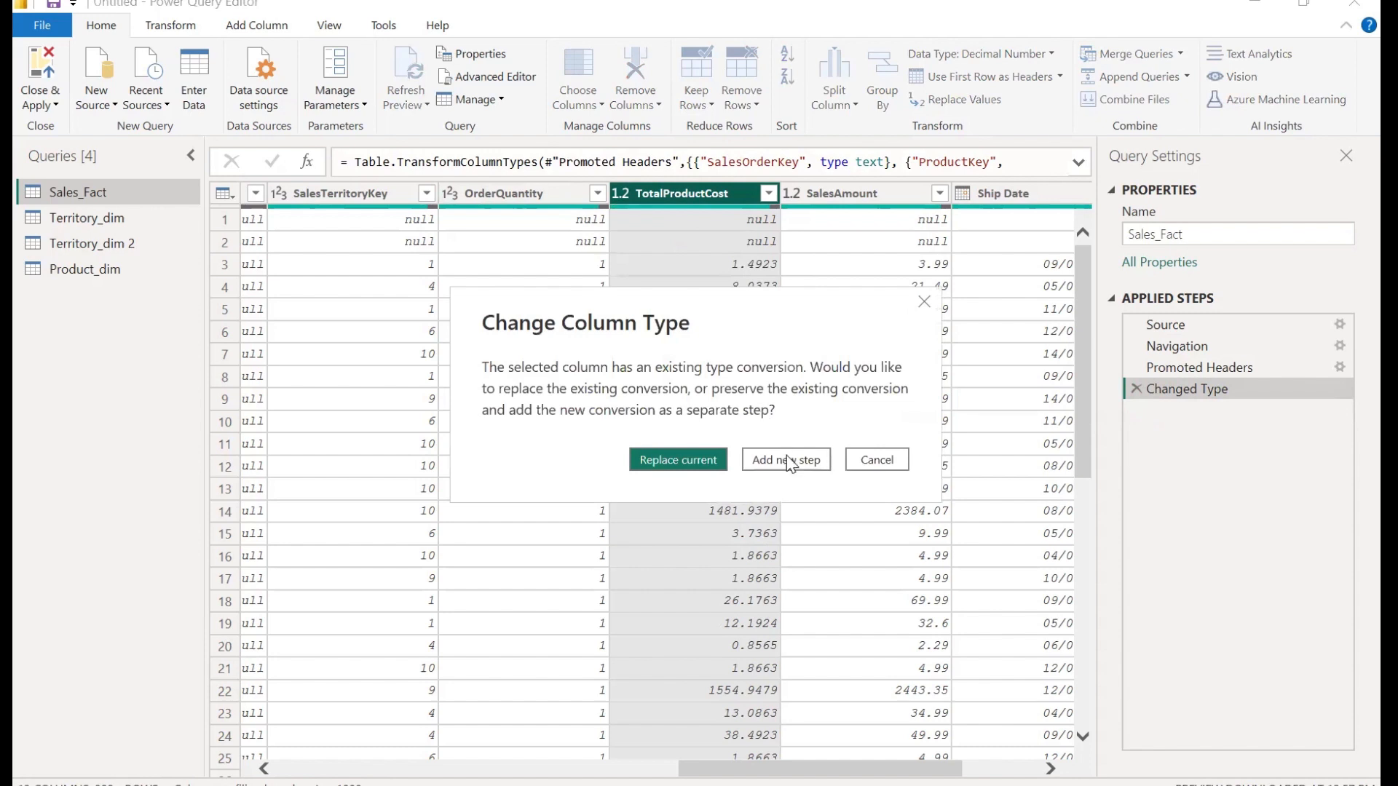
{"action": "left_click", "coordinate": [785, 460]}
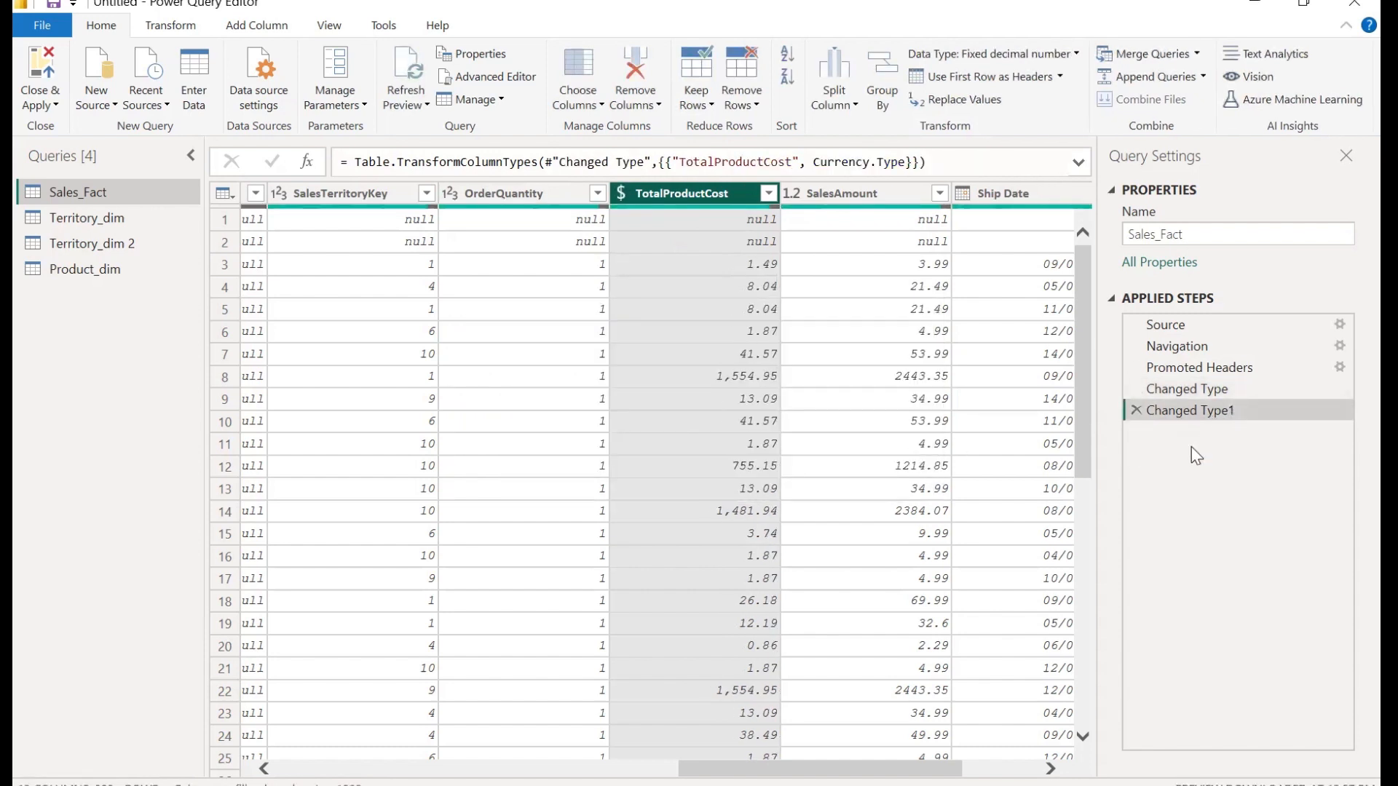
- Hide the query settings with the applied steps and show them again
{"action": "left_click", "coordinate": [1346, 159]}
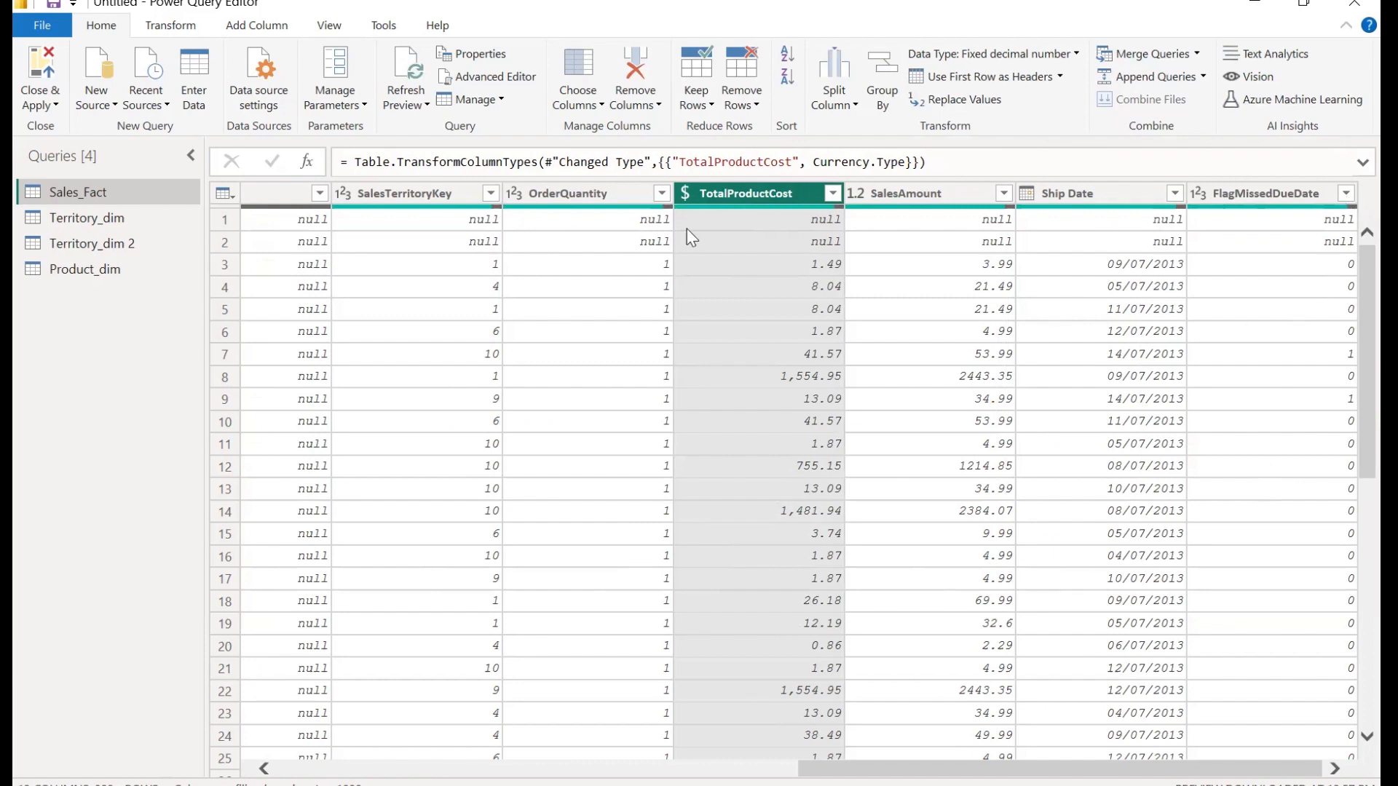
{"action": "left_click", "coordinate": [330, 26]}
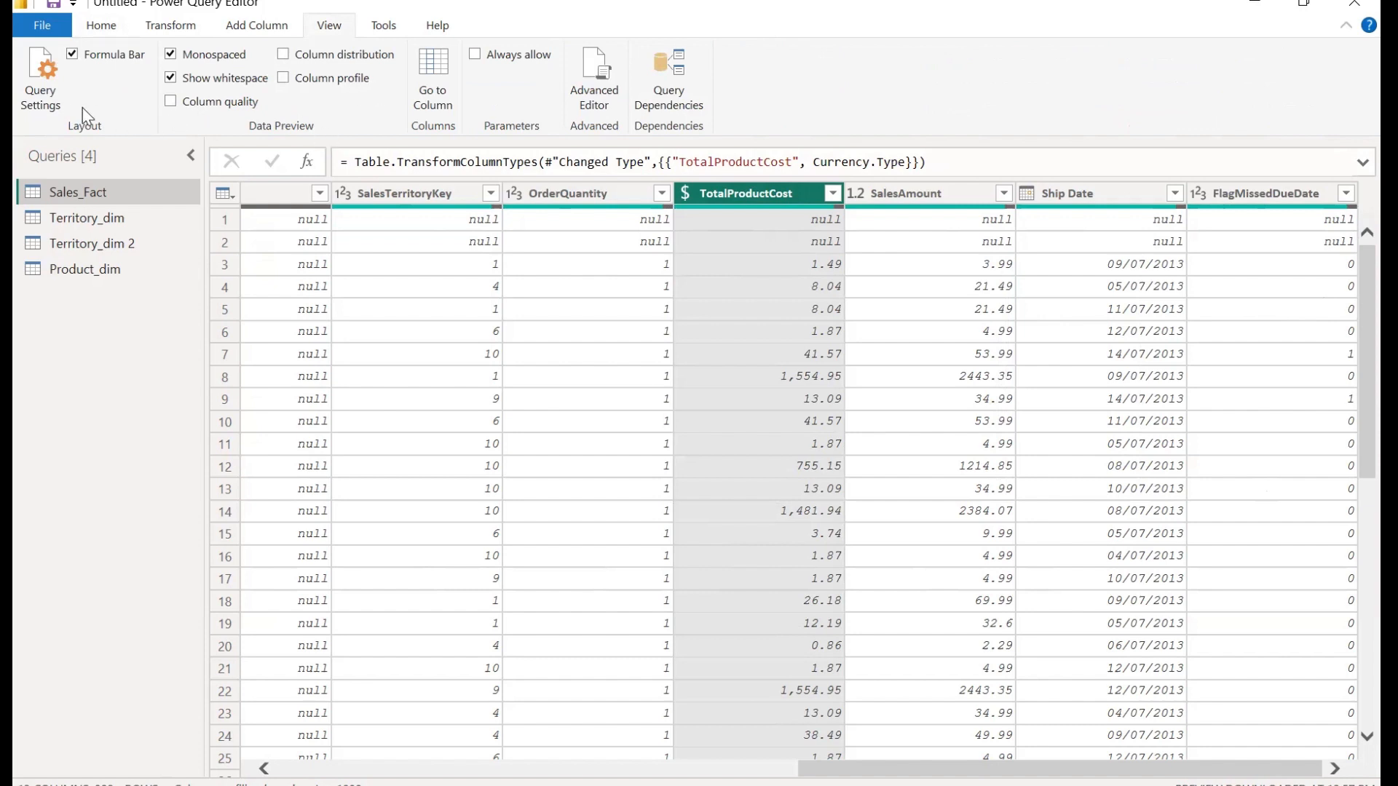
{"action": "left_click", "coordinate": [32, 76]}
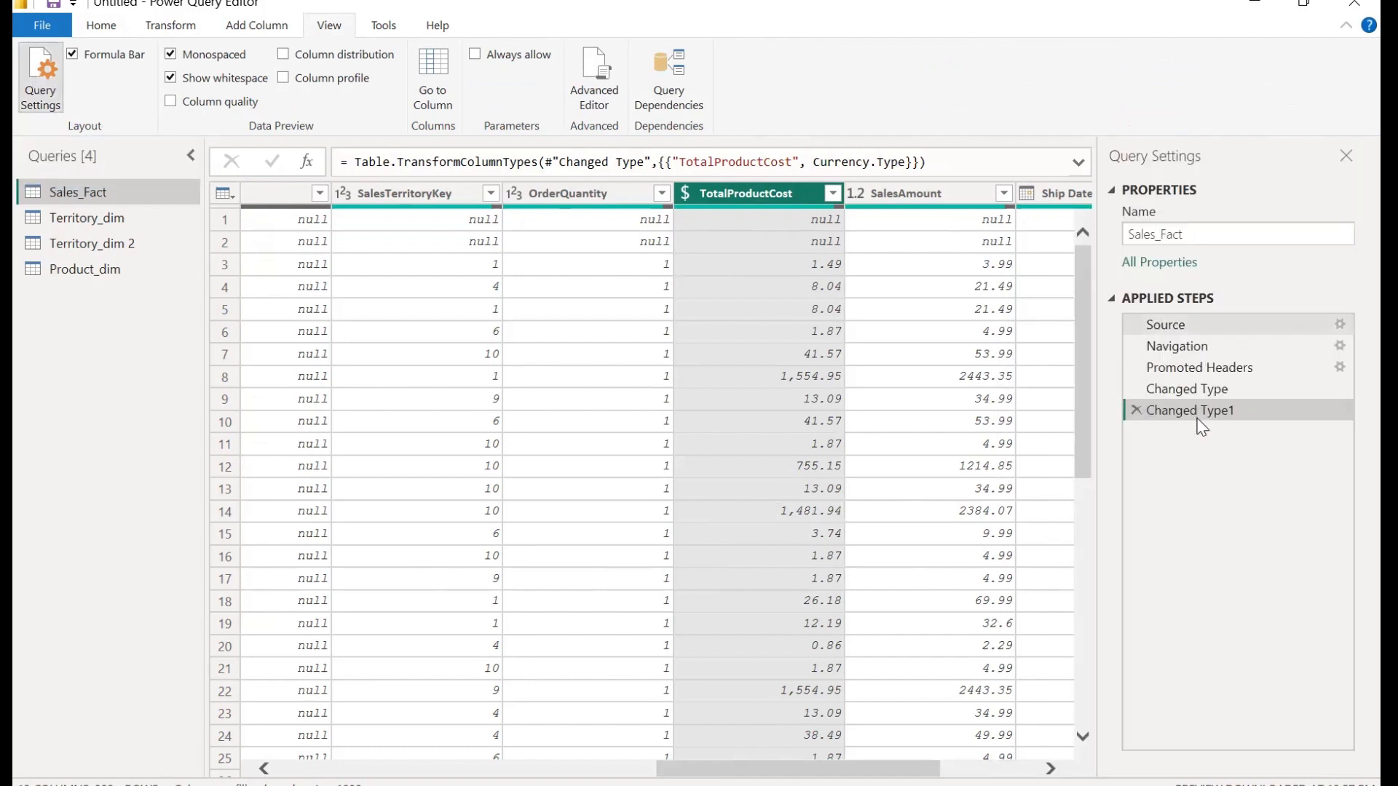
- Set the data type of the SalesAmount column to Fixed decimal number
{"action": "left_click", "coordinate": [109, 25]}
{"action": "scroll", "coordinate": [950, 405], "scroll_direction": "right", "scroll_amount": 1}
{"action": "scroll", "coordinate": [950, 406], "scroll_direction": "right", "scroll_amount": 1}
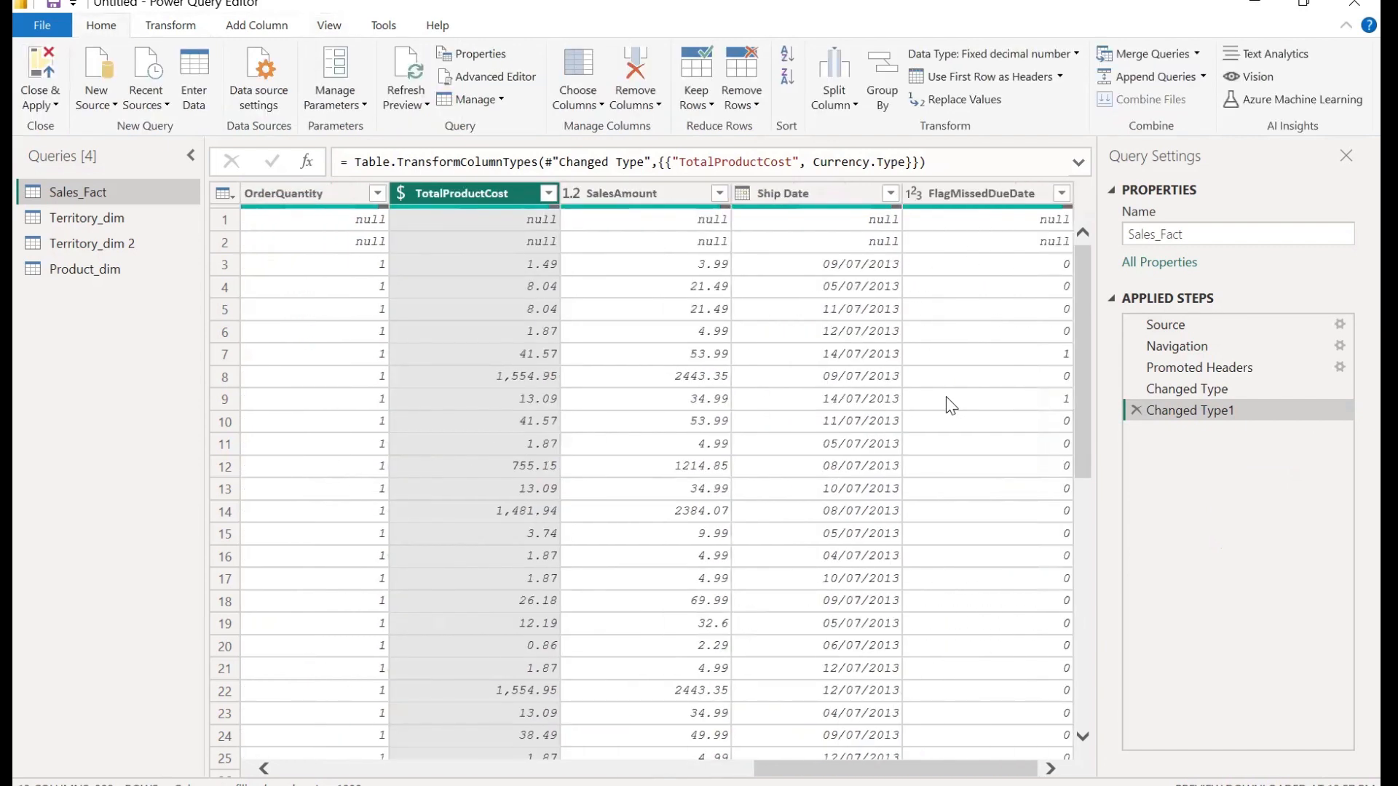
{"action": "left_click", "coordinate": [568, 193]}
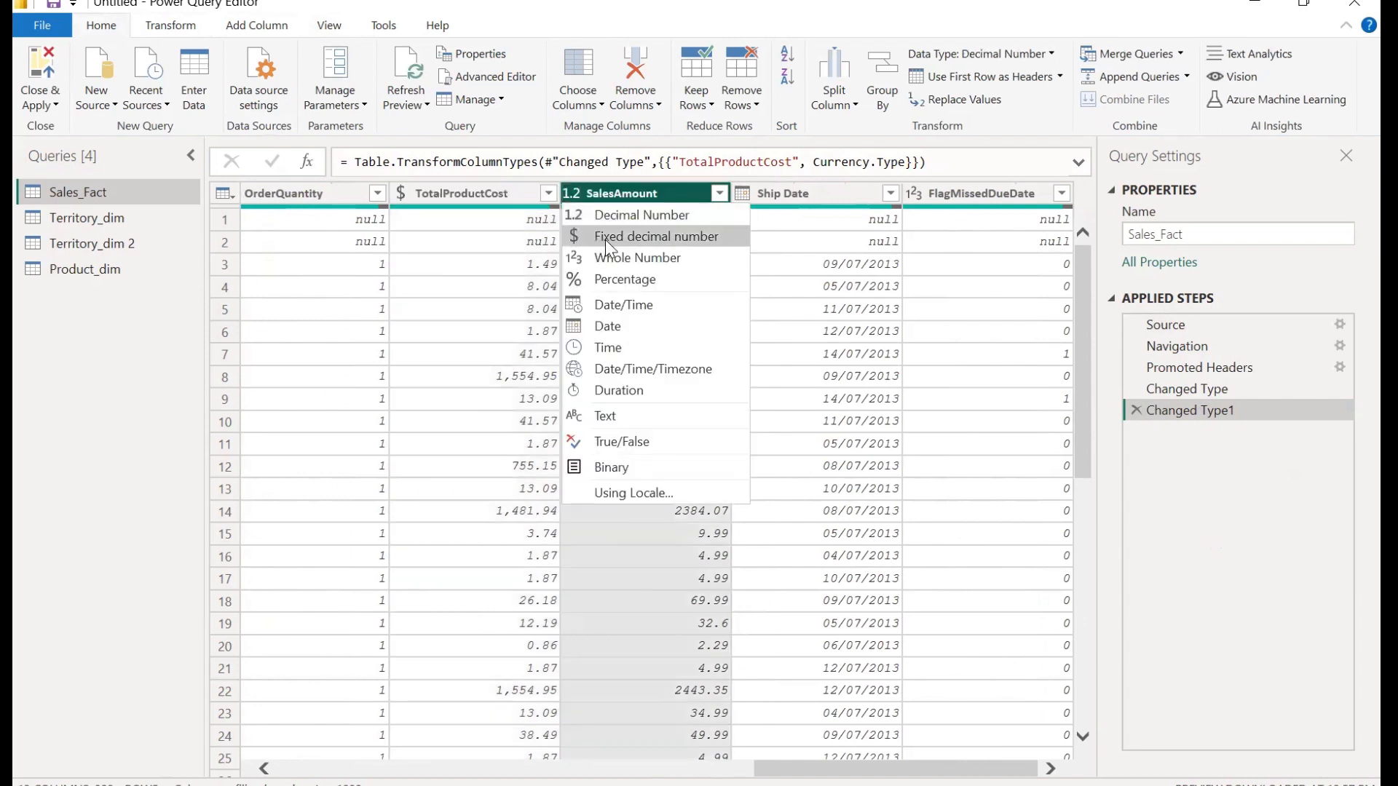
{"action": "left_click", "coordinate": [596, 238]}
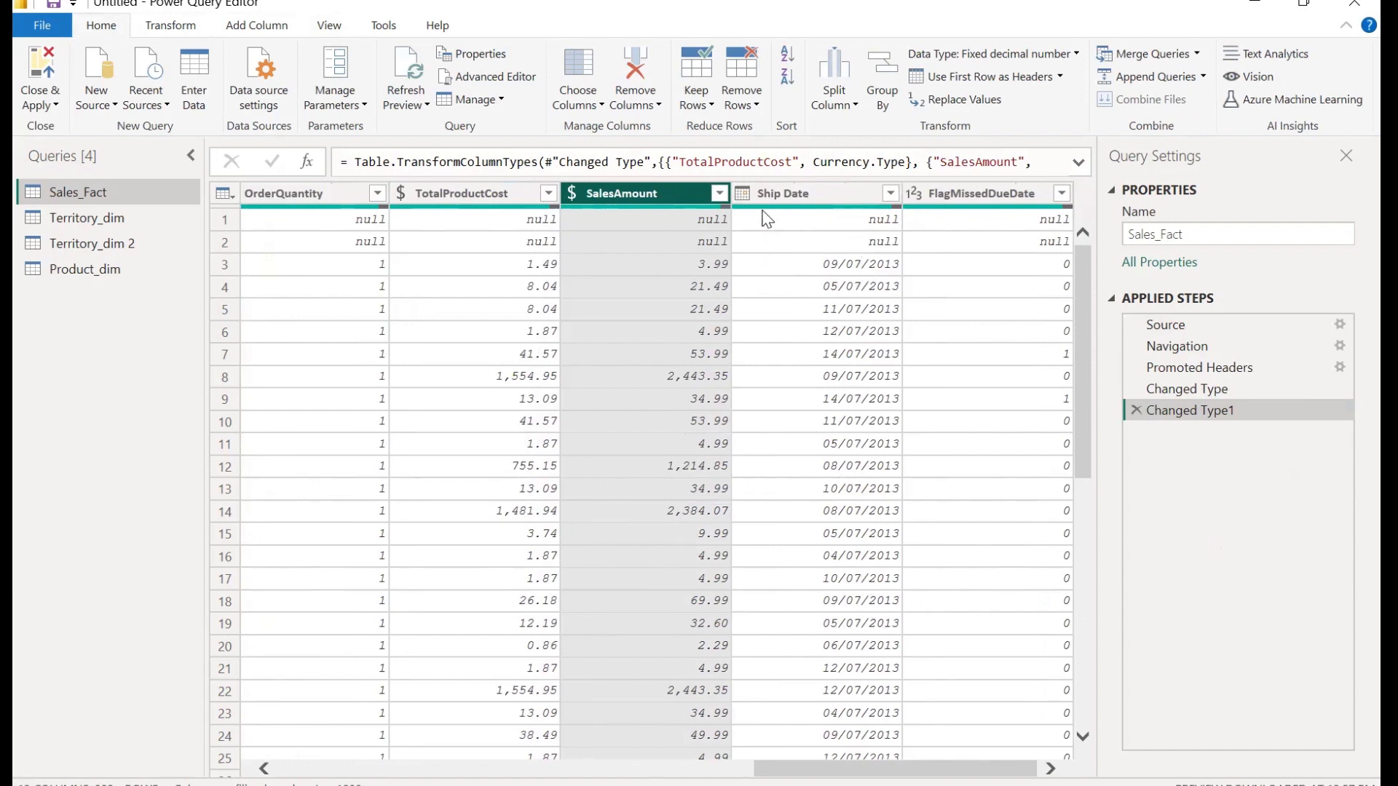
- Check the Ship Date column's data type and look through the Sales_Fact columns for empty rows
{"action": "left_click", "coordinate": [744, 193]}
{"action": "left_click", "coordinate": [744, 193]}
{"action": "left_click", "coordinate": [744, 194]}
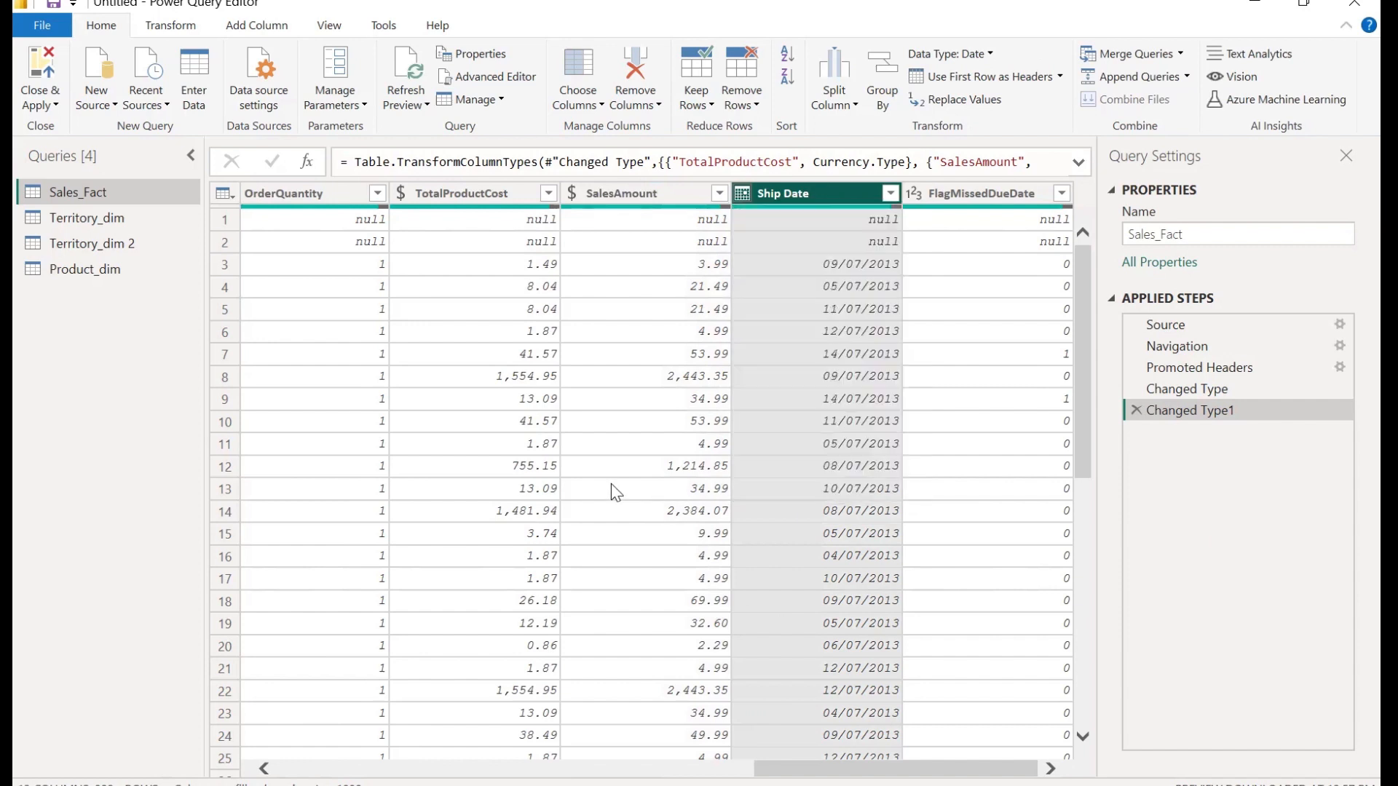
{"action": "left_click", "coordinate": [611, 484]}
{"action": "scroll", "coordinate": [610, 484], "scroll_direction": "left", "scroll_amount": 5}
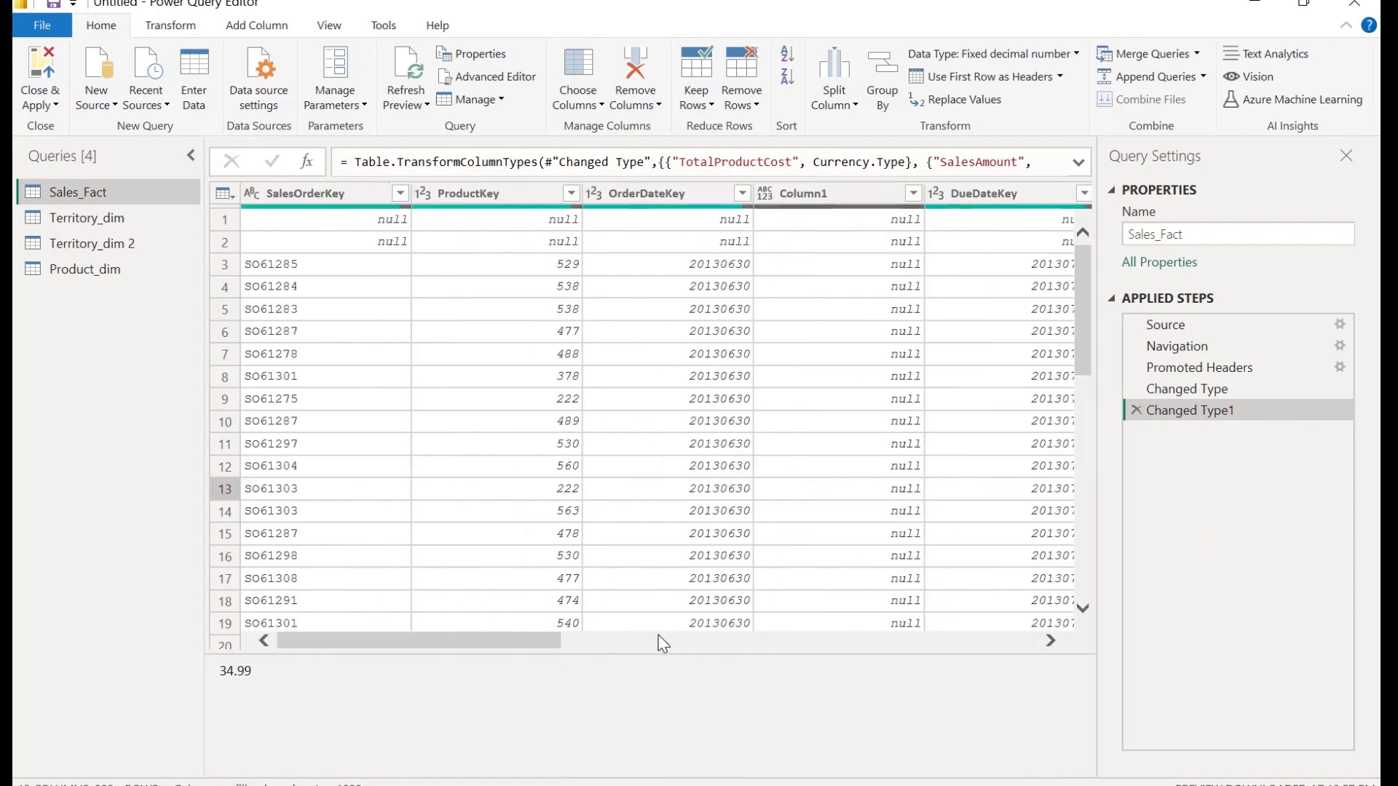
{"action": "left_click", "coordinate": [510, 190]}
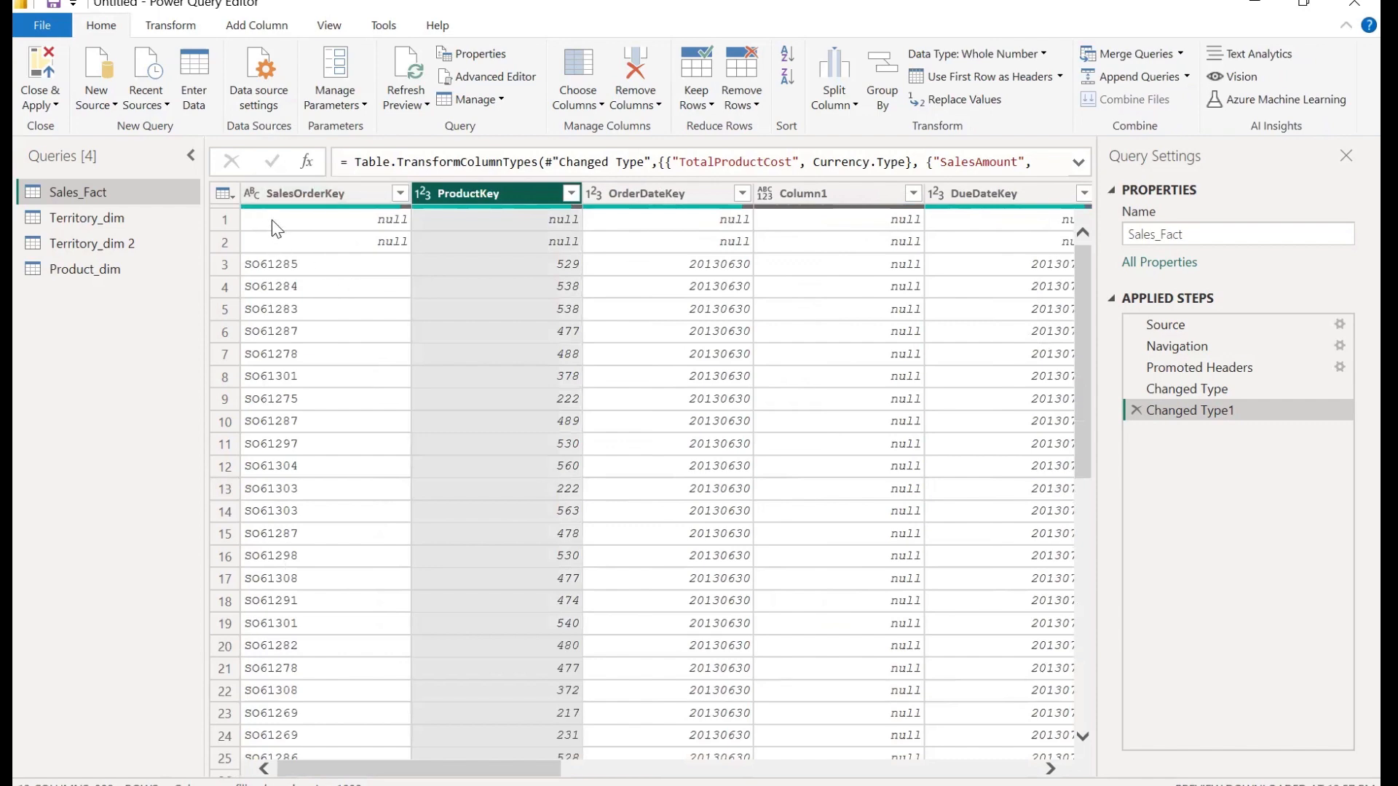
{"action": "scroll", "coordinate": [496, 268], "scroll_direction": "right", "scroll_amount": 3}
{"action": "scroll", "coordinate": [501, 277], "scroll_direction": "left", "scroll_amount": 2}
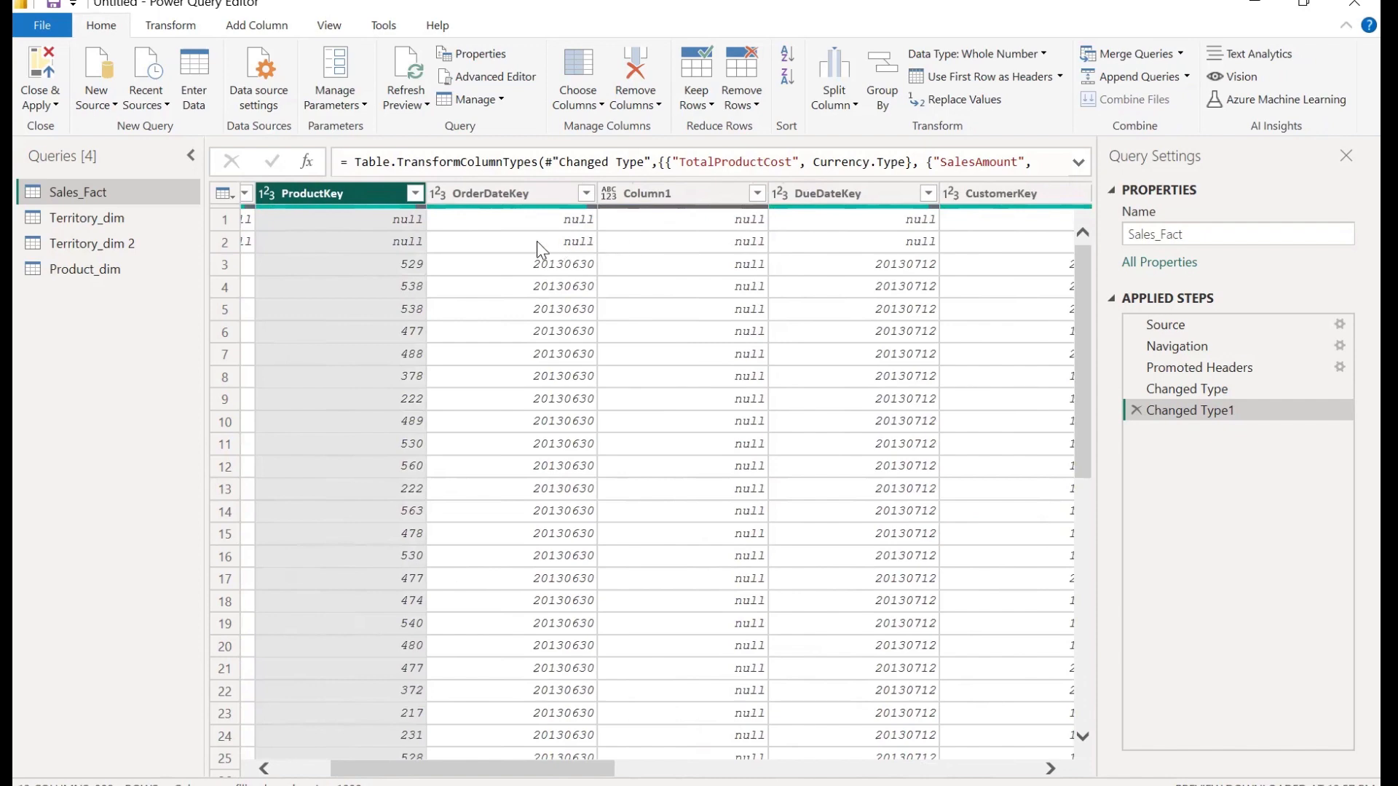
{"action": "scroll", "coordinate": [665, 250], "scroll_direction": "left", "scroll_amount": 2}
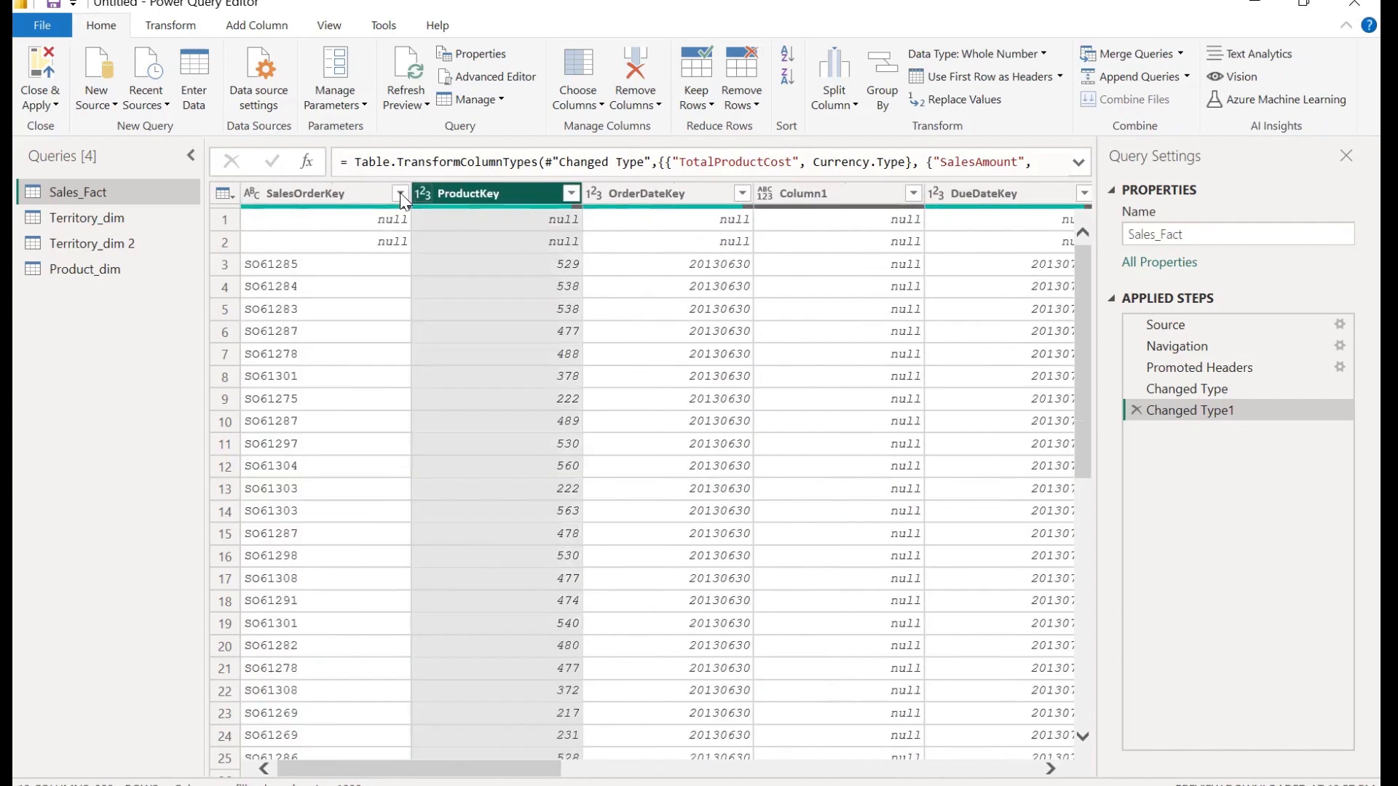
- Remove the top 2 rows from the Sales_Fact table
{"action": "left_click", "coordinate": [372, 195]}
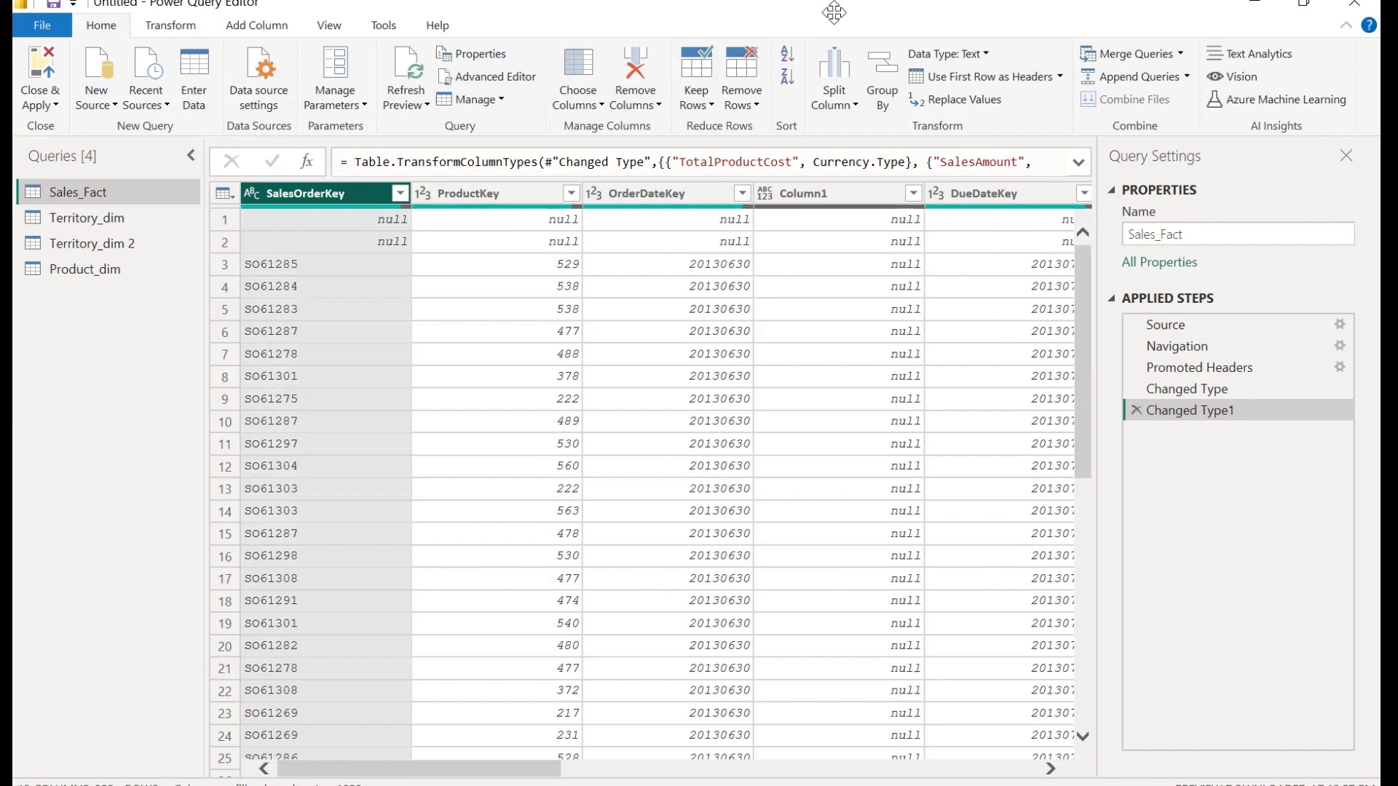
{"action": "left_click", "coordinate": [741, 108]}
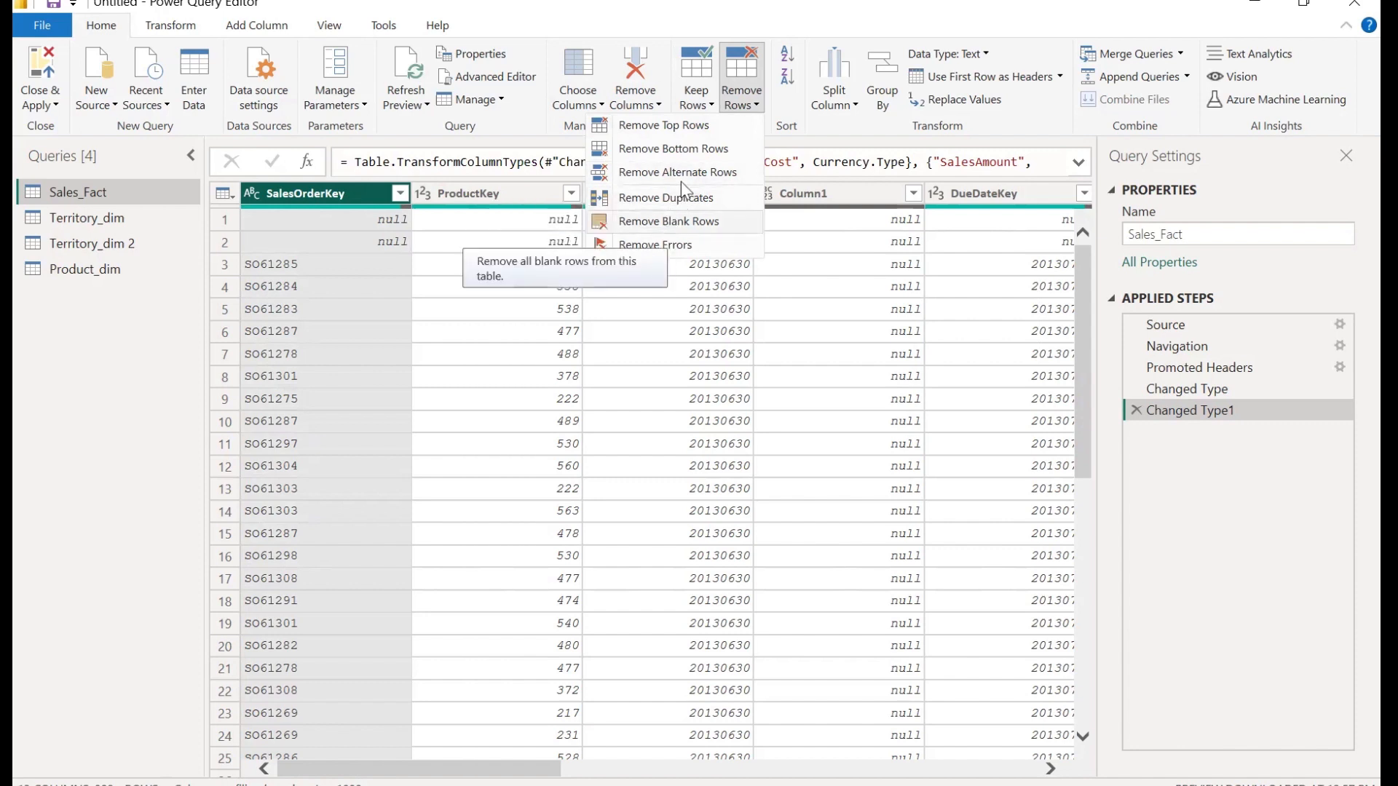
{"action": "left_click", "coordinate": [705, 119]}
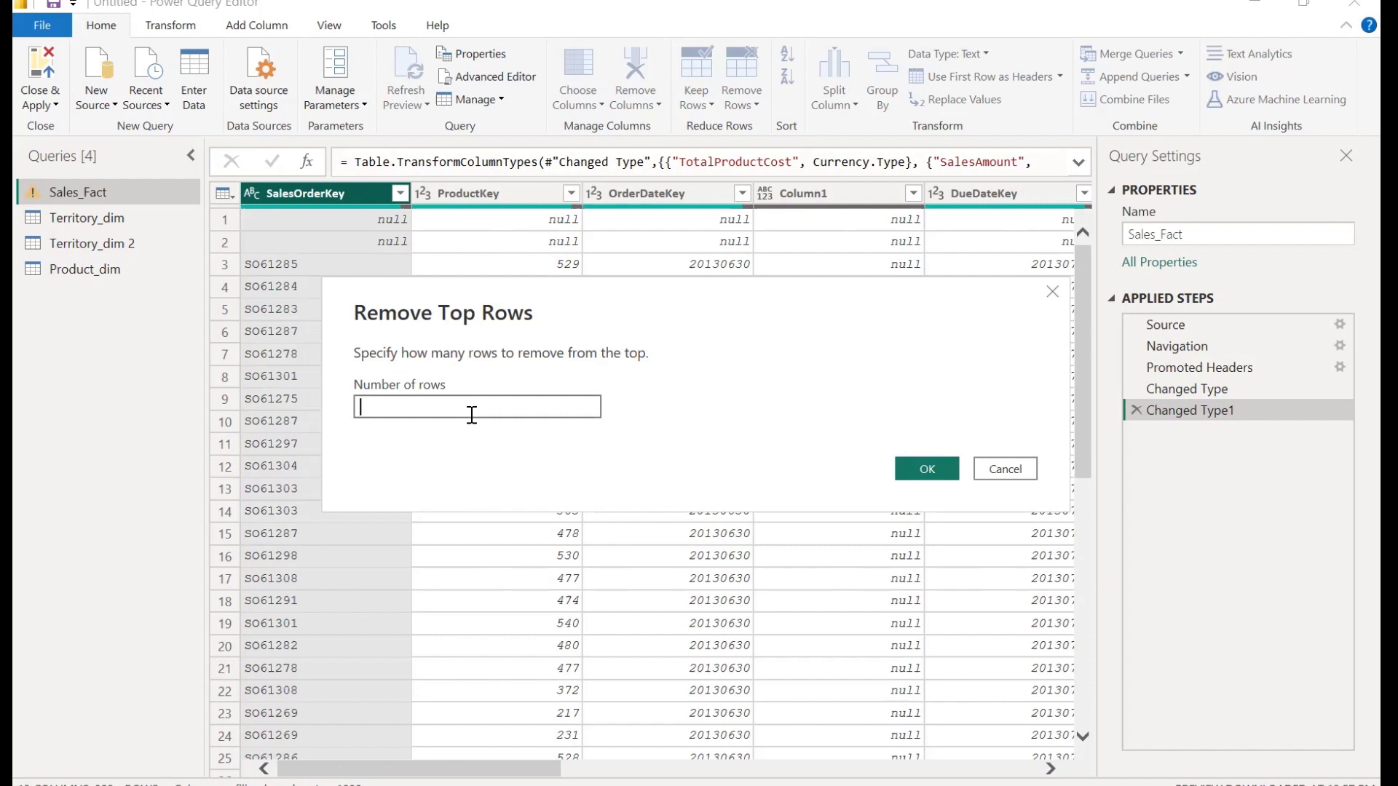
{"action": "type", "text": "2"}
{"action": "left_click", "coordinate": [933, 472]}
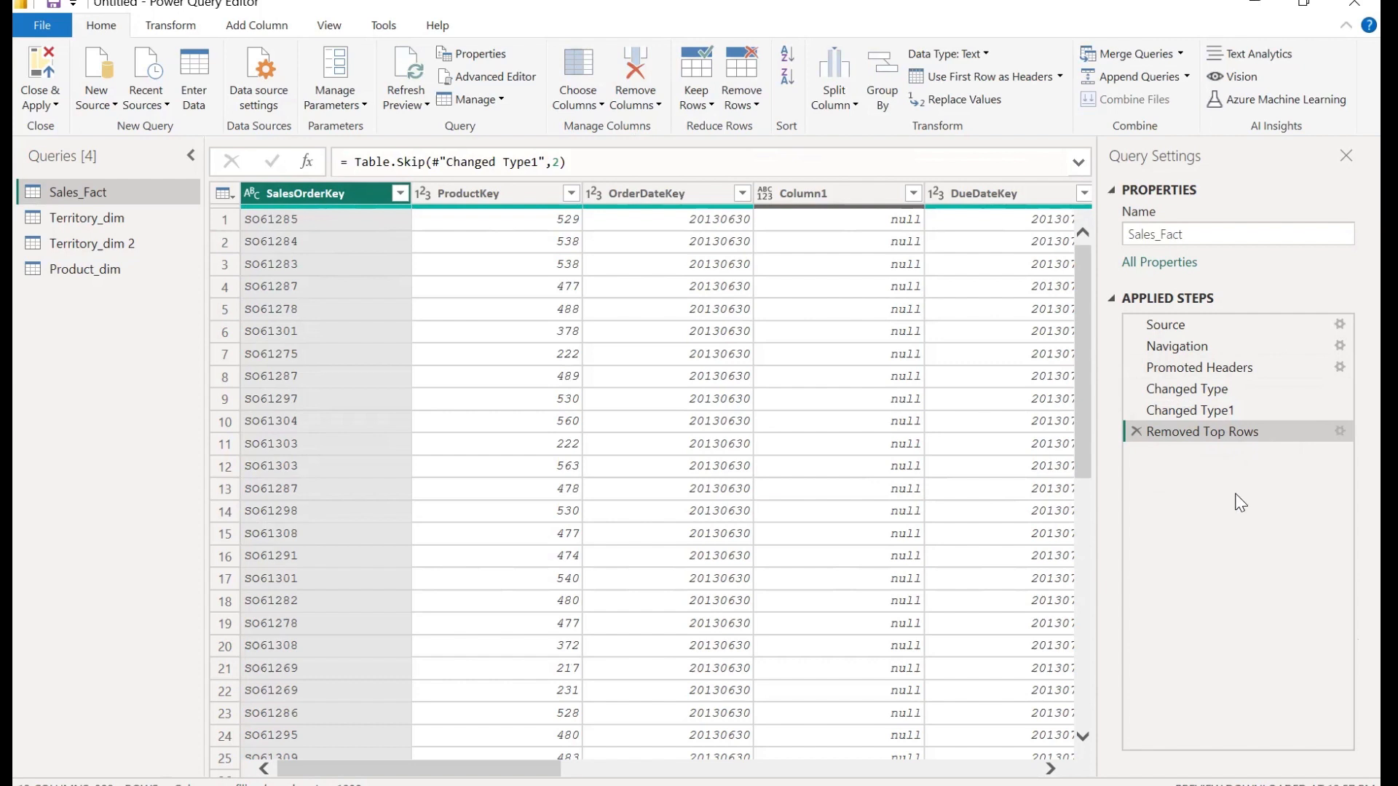
- Remove the empty Column2 from the Sales_Fact table
{"action": "scroll", "coordinate": [880, 470], "scroll_direction": "right", "scroll_amount": 4}
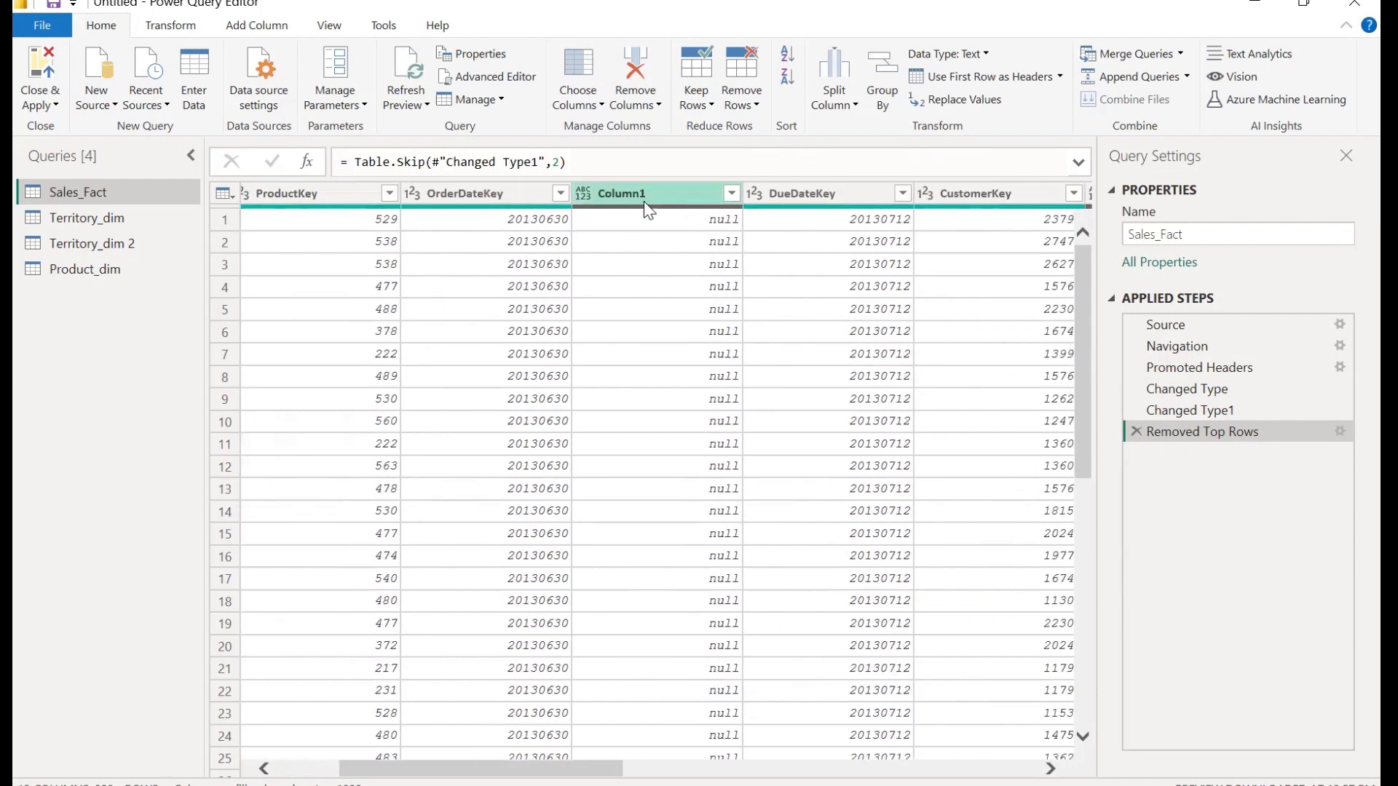
{"action": "scroll", "coordinate": [701, 469], "scroll_direction": "right", "scroll_amount": 4}
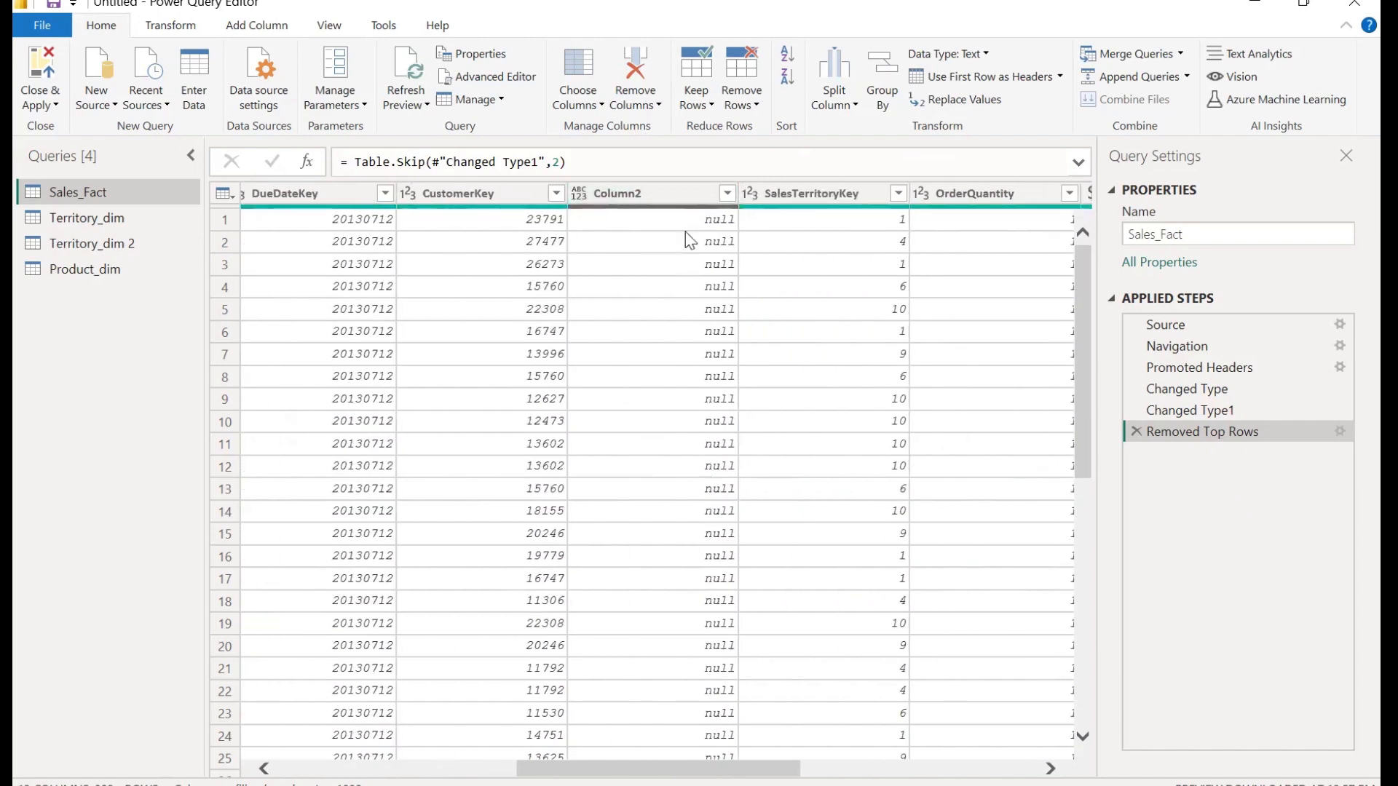
{"action": "left_click", "coordinate": [697, 199]}
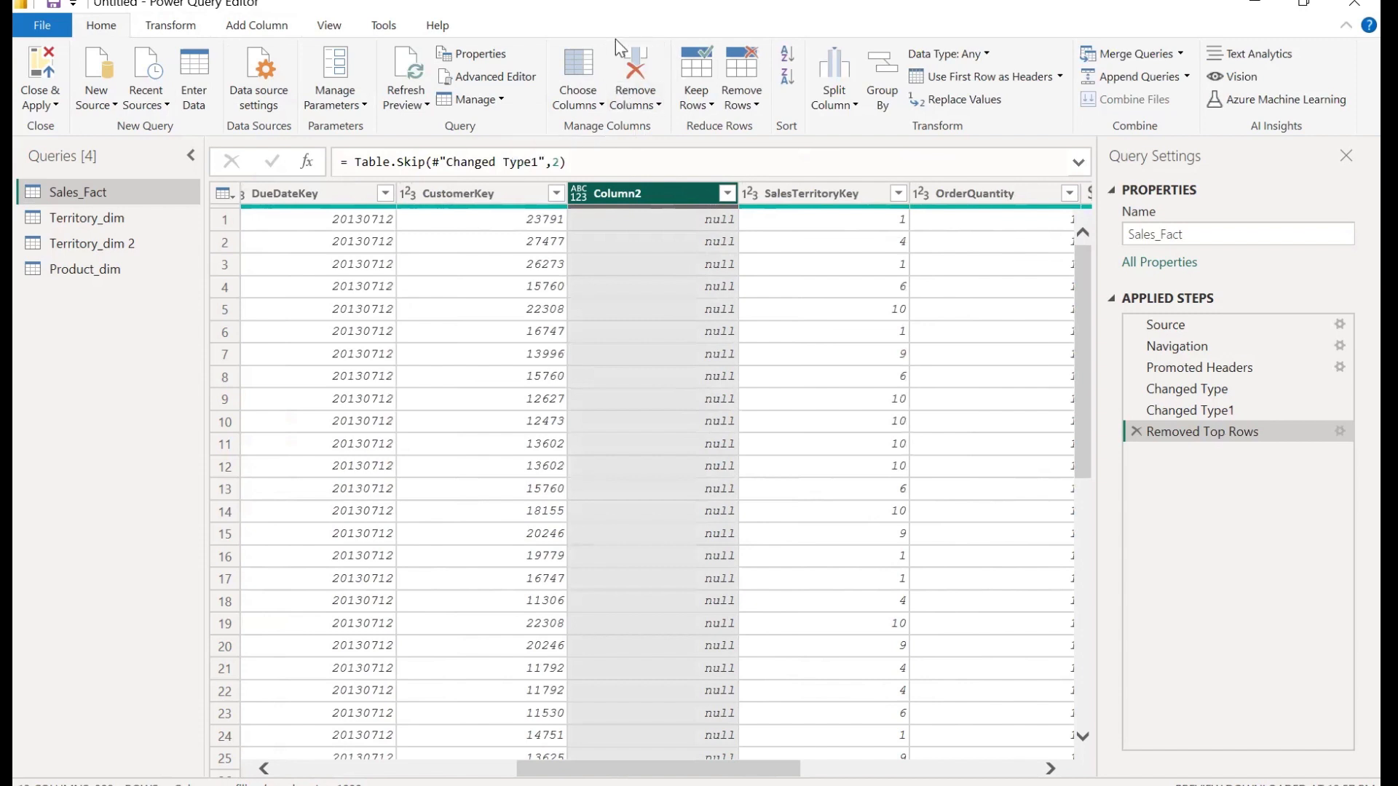
{"action": "left_click", "coordinate": [650, 108]}
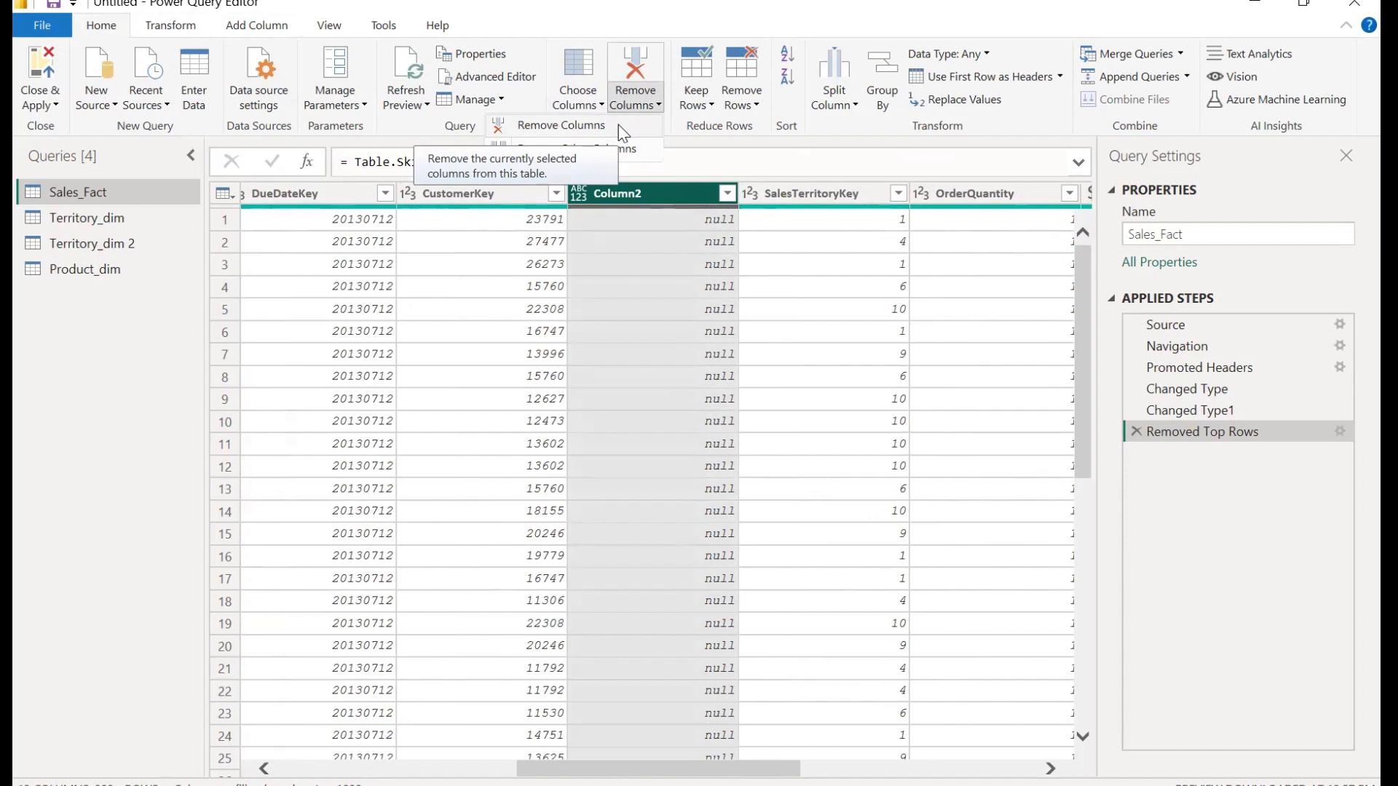
{"action": "left_click", "coordinate": [666, 189]}
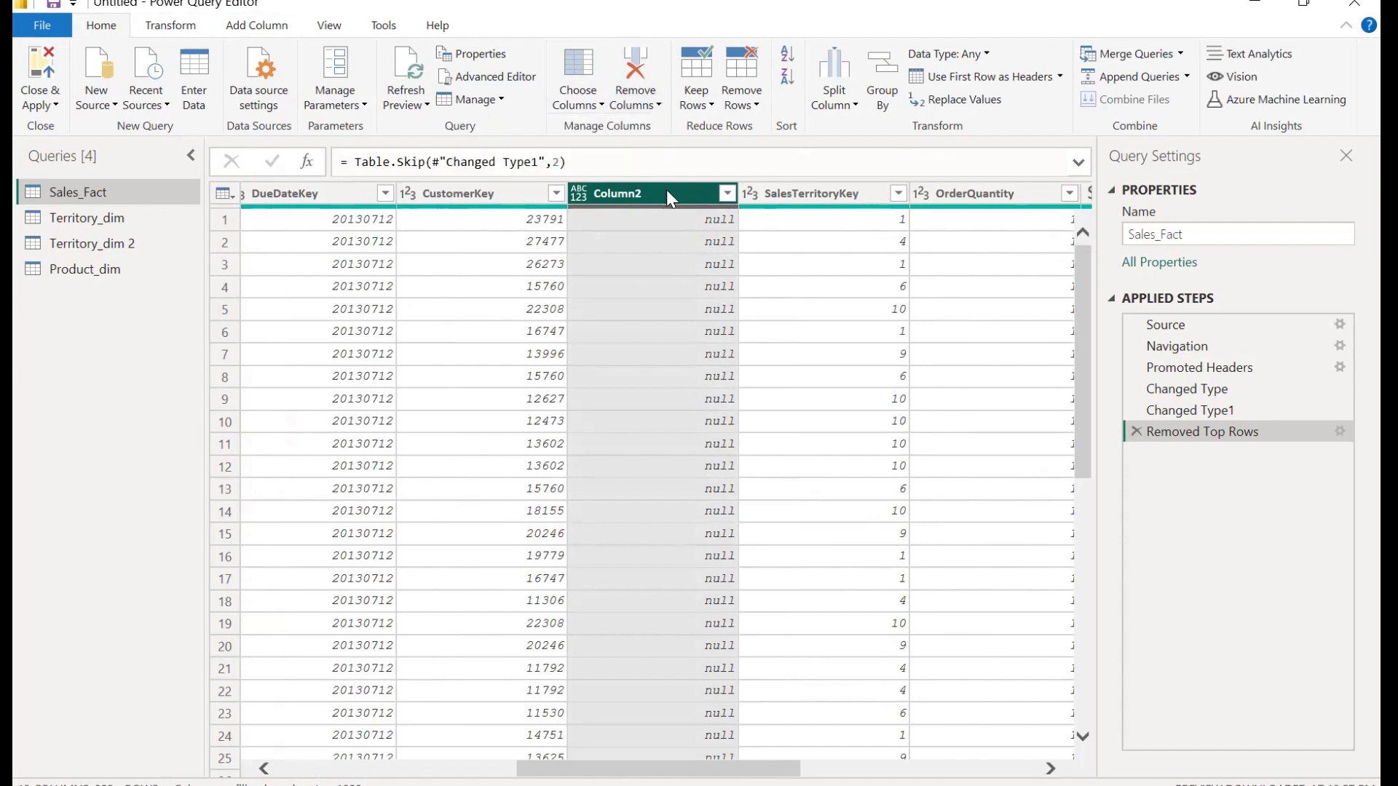
{"action": "left_click", "coordinate": [643, 106]}
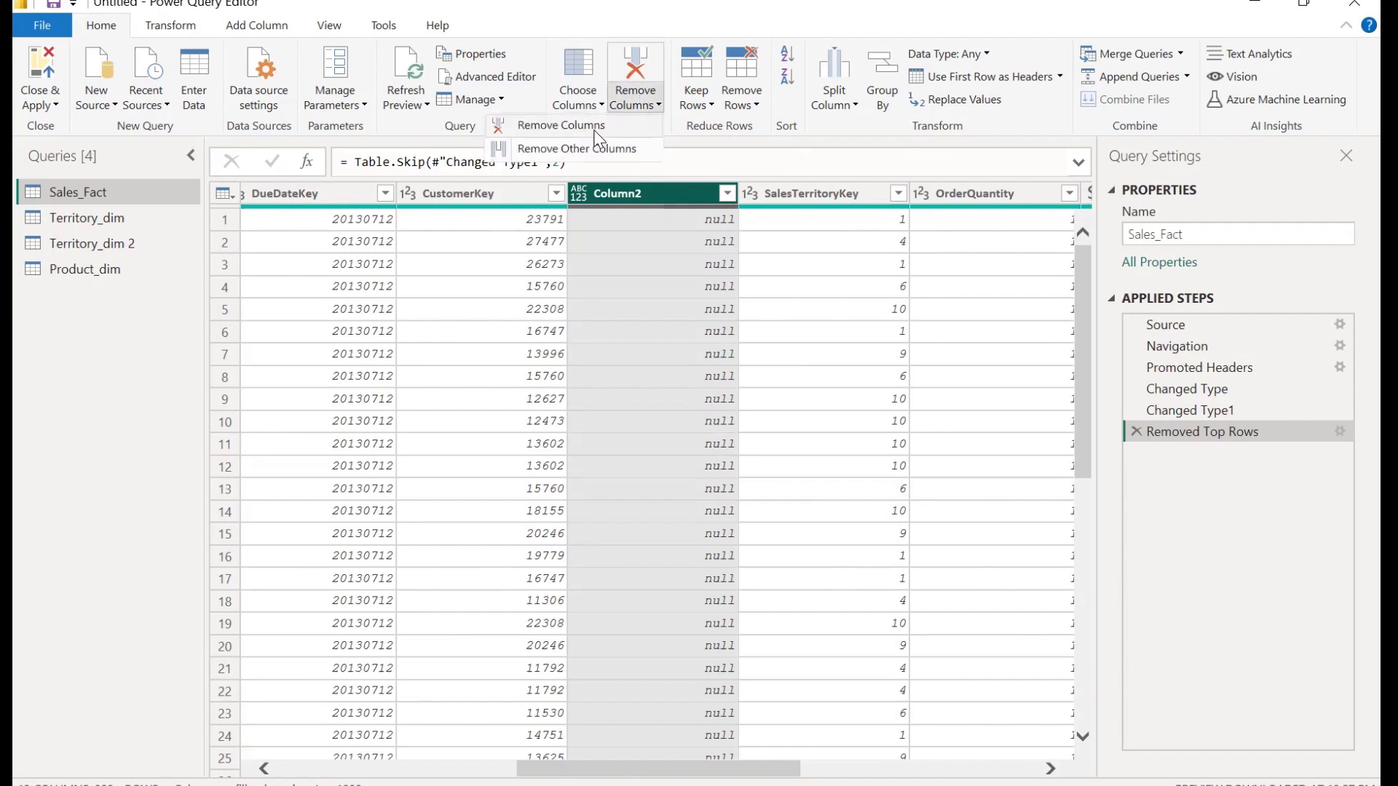
{"action": "left_click", "coordinate": [562, 126]}
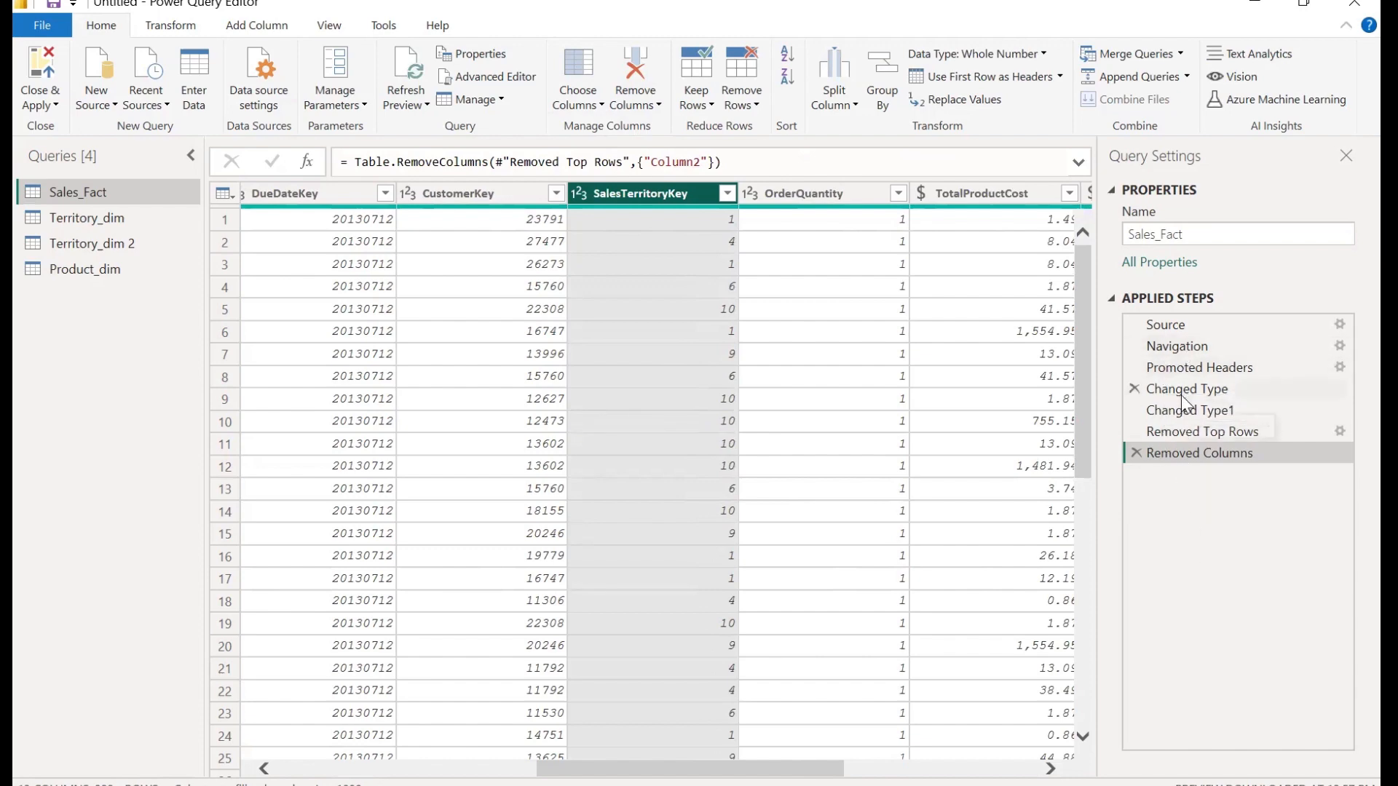
- Inspect the valid, error and empty value summary of Column1 and select that column
{"action": "scroll", "coordinate": [557, 470], "scroll_direction": "left", "scroll_amount": 5}
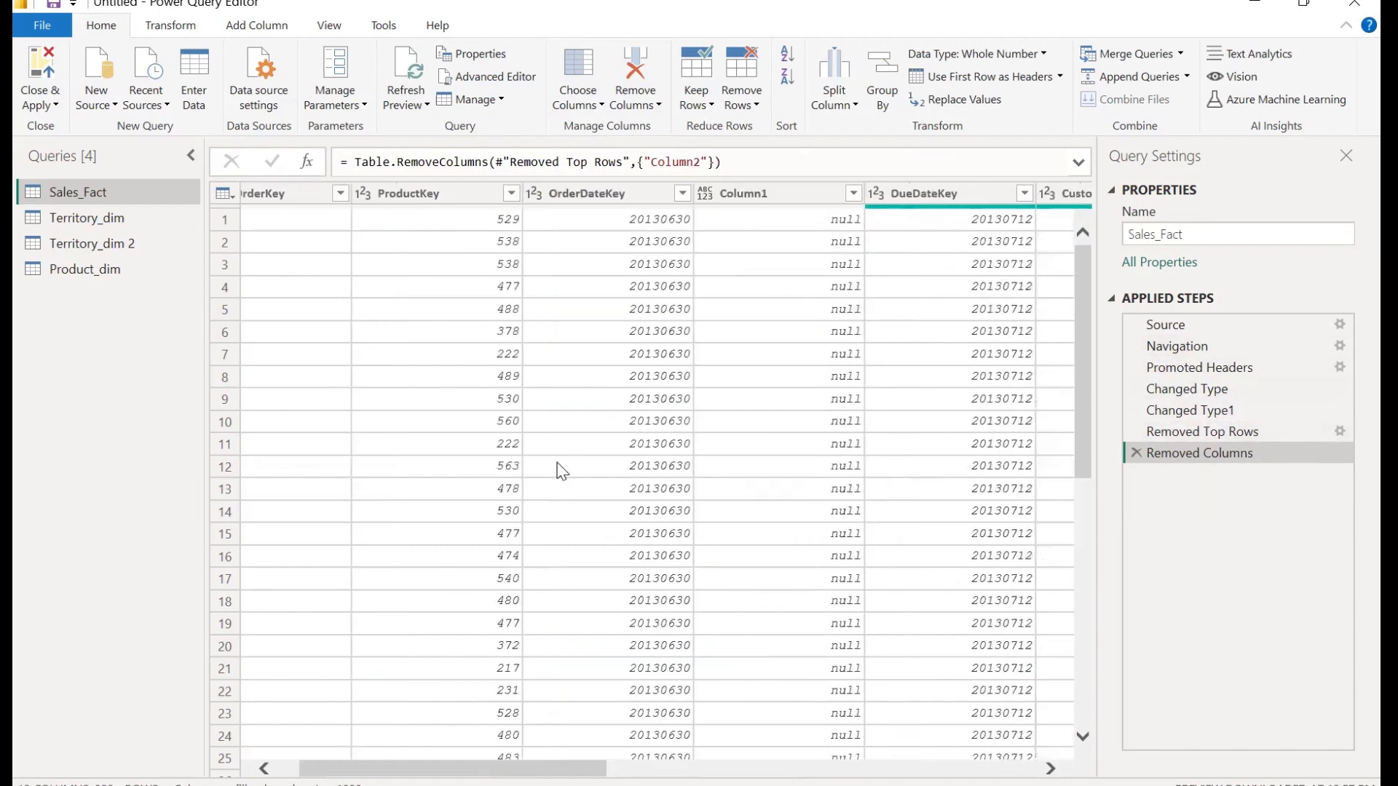
{"action": "scroll", "coordinate": [557, 471], "scroll_direction": "right", "scroll_amount": 3}
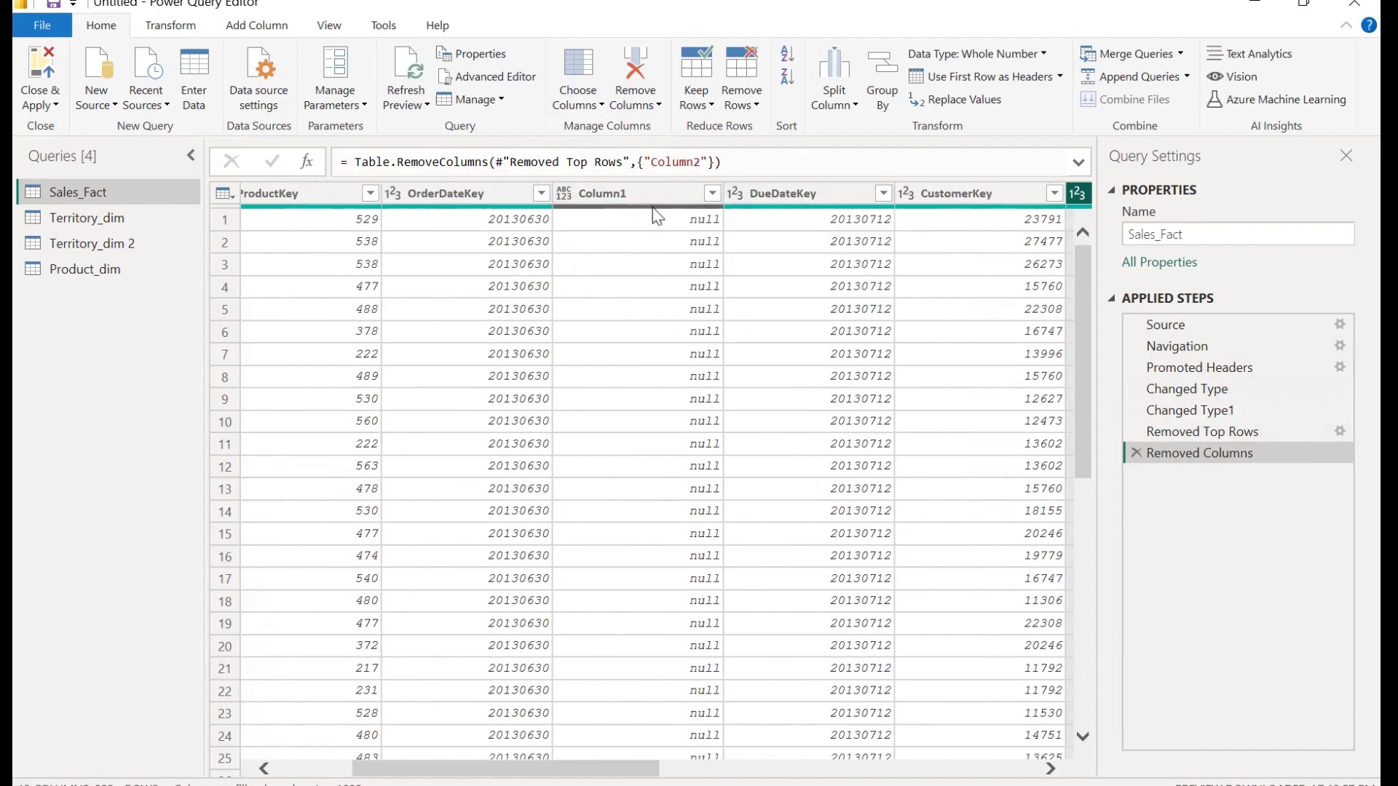
{"action": "mouse_move", "coordinate": [658, 215]}
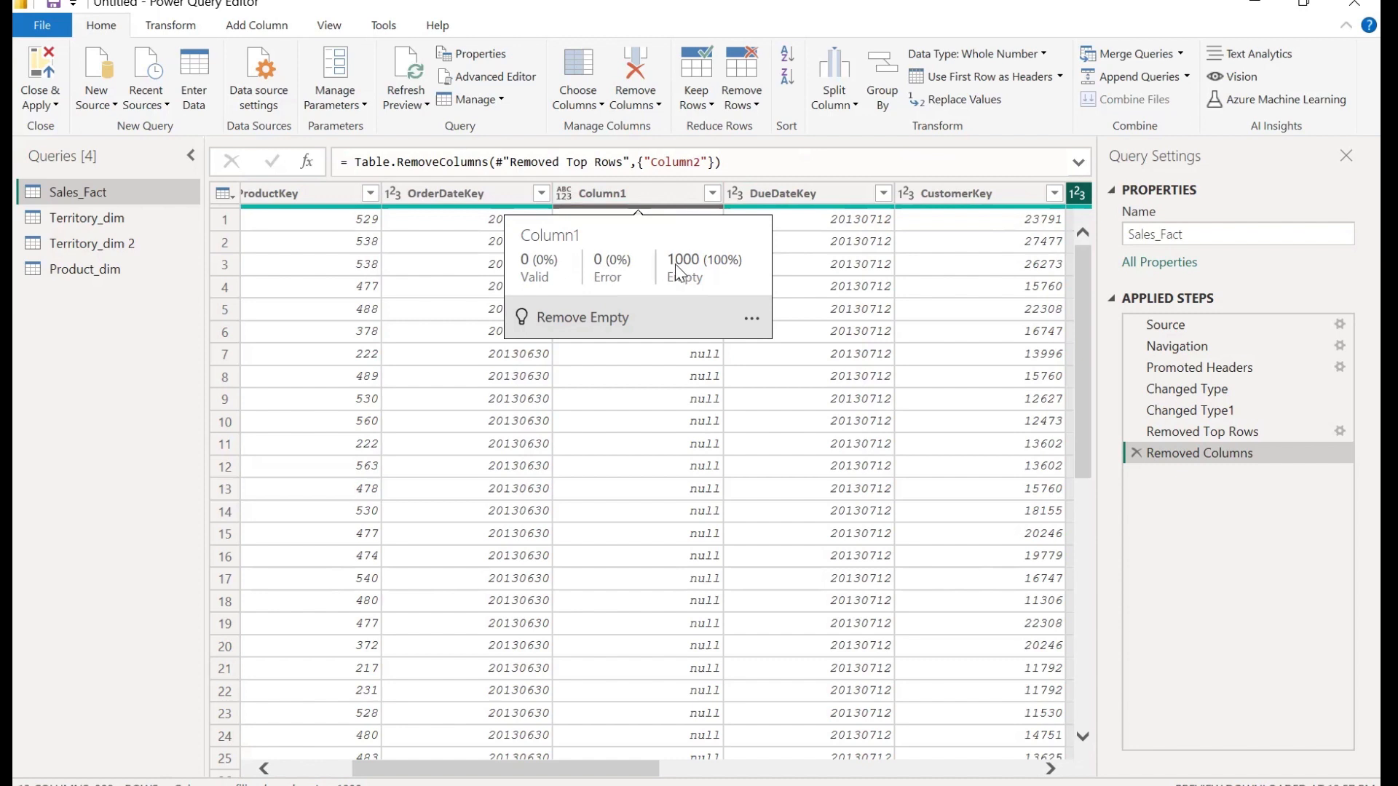
{"action": "left_click", "coordinate": [676, 200]}
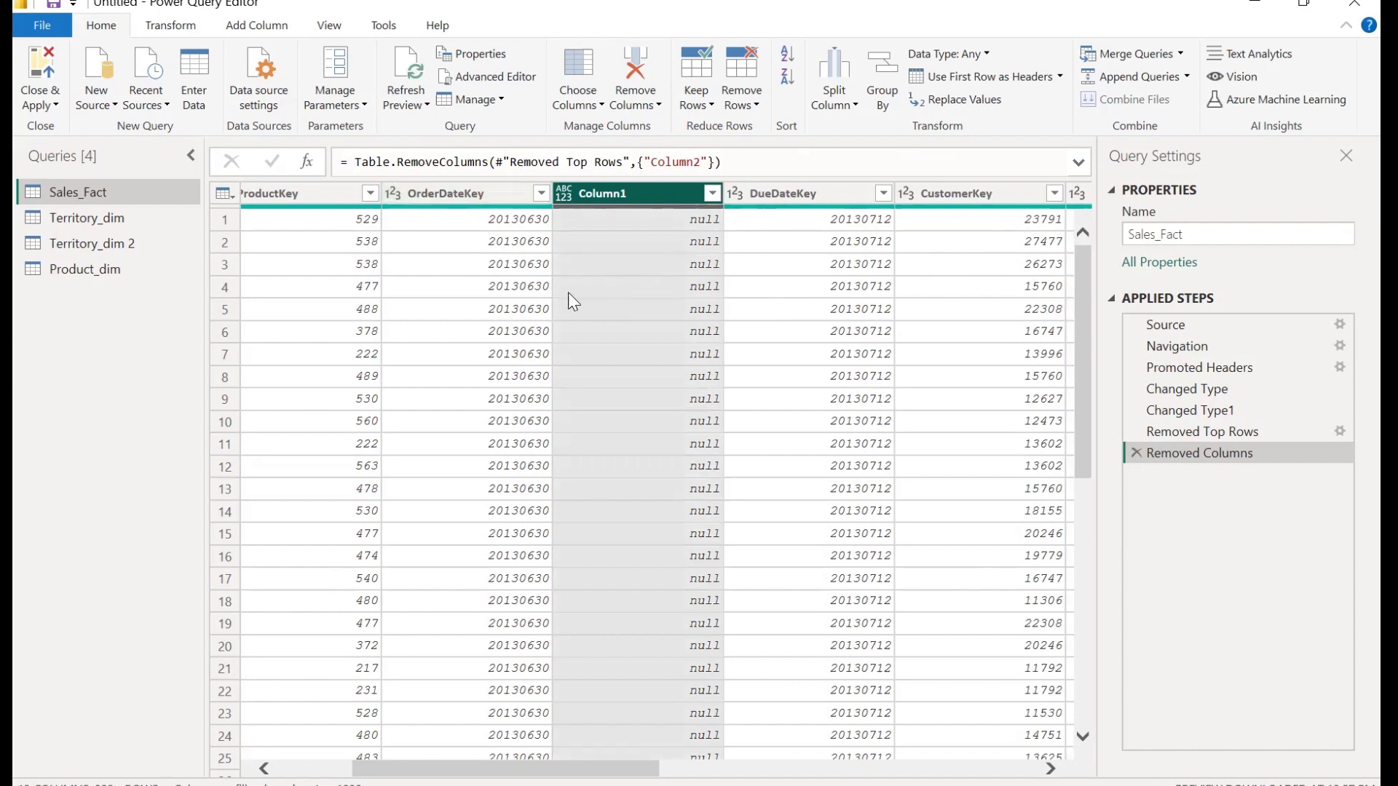
- Turn on Column quality in the data preview and examine the valid, error and empty percentages of OrderDateKey and Column1
{"action": "left_click", "coordinate": [328, 26]}
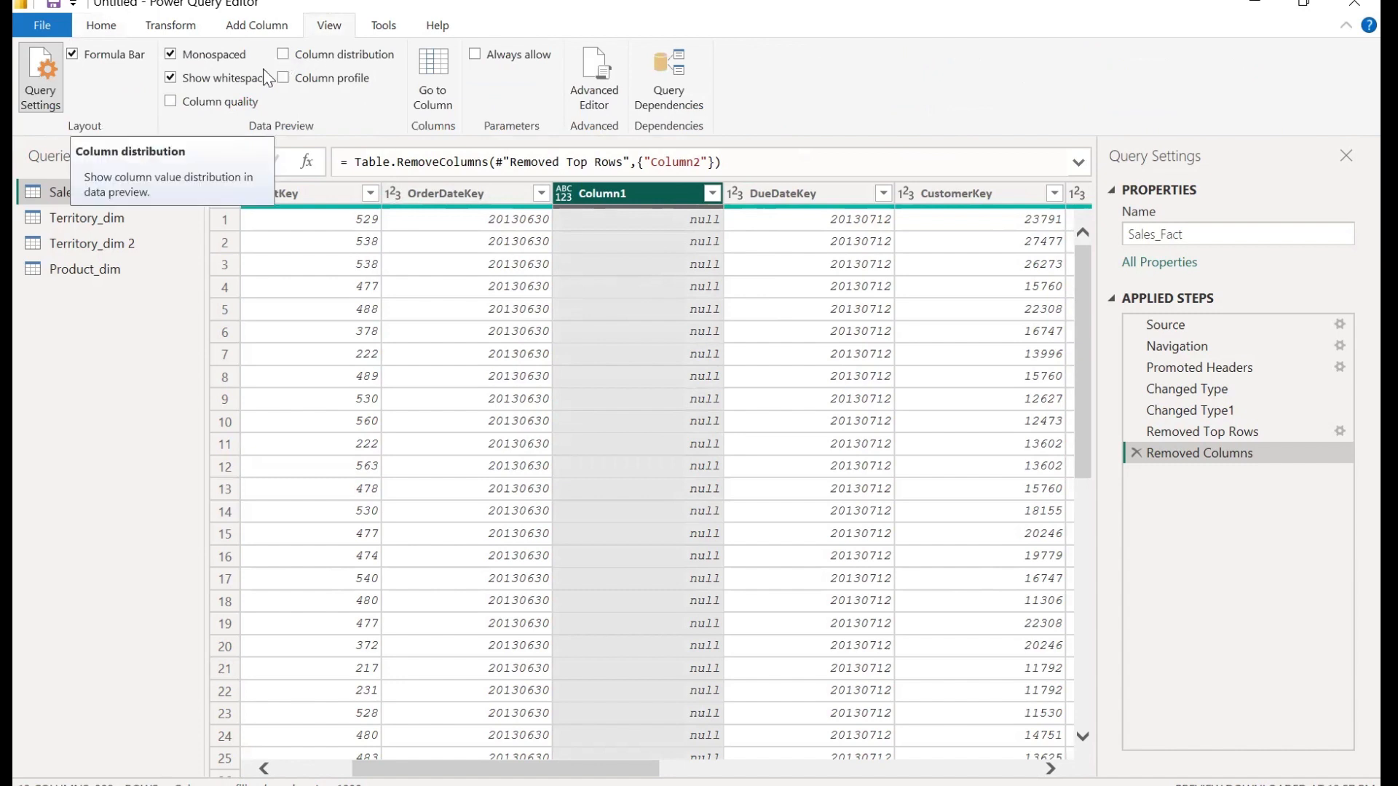
{"action": "left_click", "coordinate": [170, 101]}
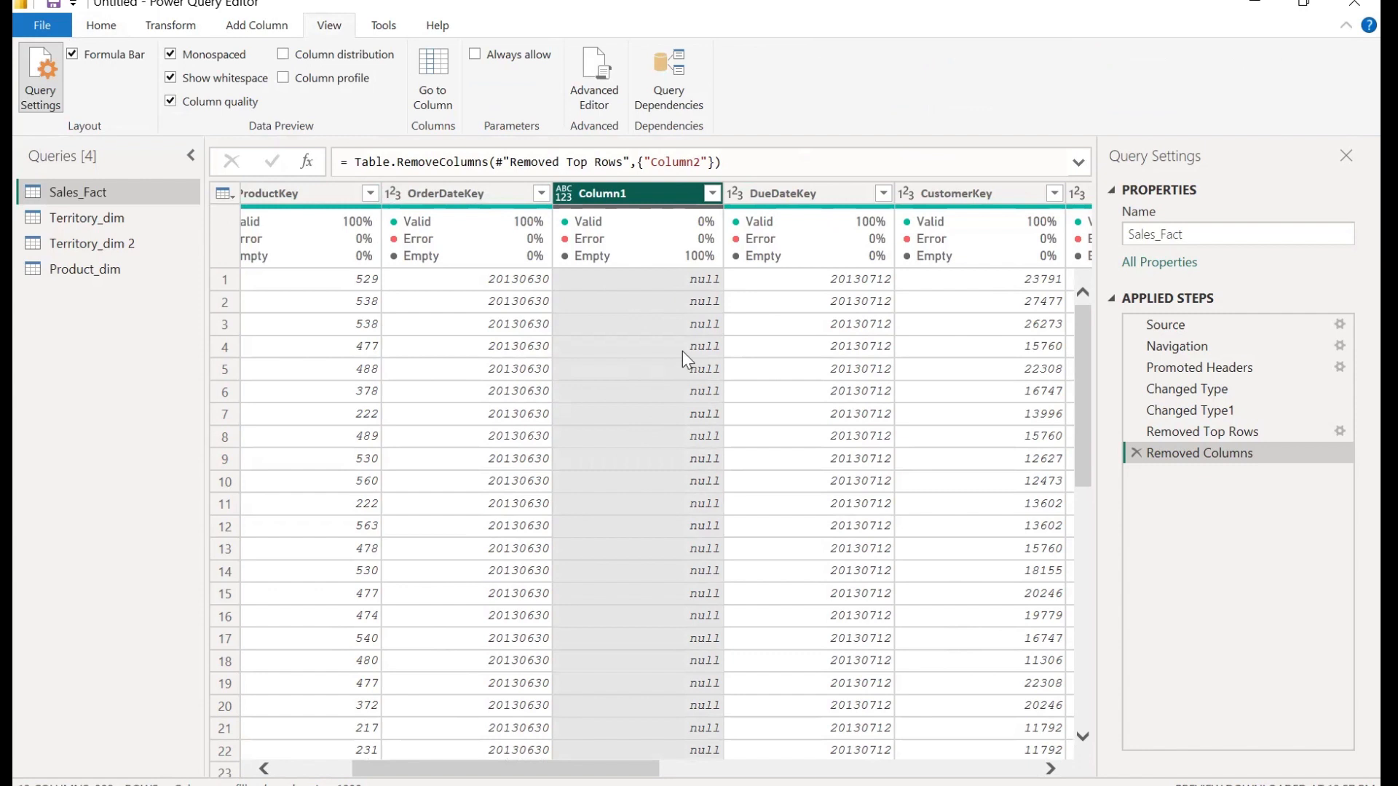
{"action": "scroll", "coordinate": [682, 351], "scroll_direction": "right", "scroll_amount": 2}
{"action": "scroll", "coordinate": [683, 350], "scroll_direction": "left", "scroll_amount": 5}
{"action": "scroll", "coordinate": [683, 351], "scroll_direction": "left", "scroll_amount": 1}
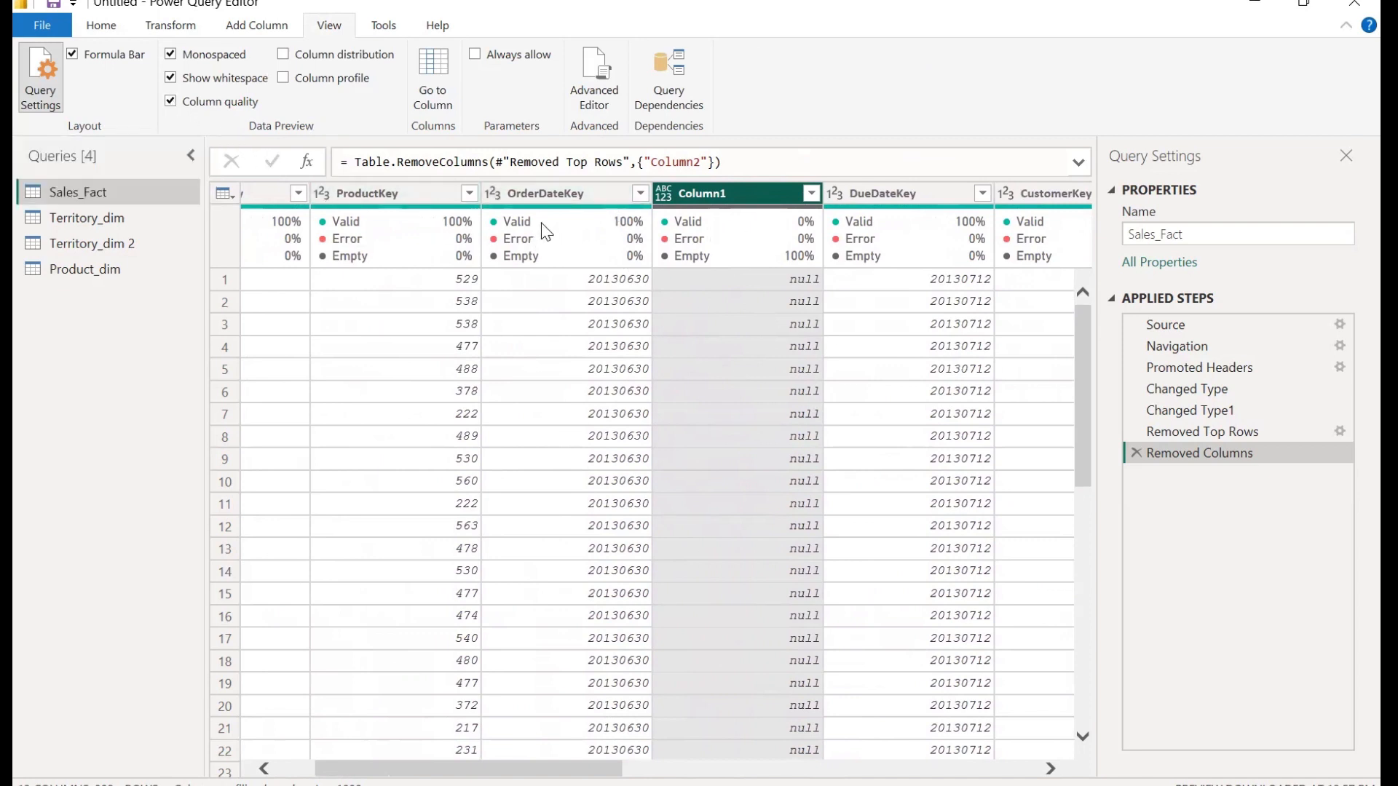
{"action": "mouse_move", "coordinate": [636, 239]}
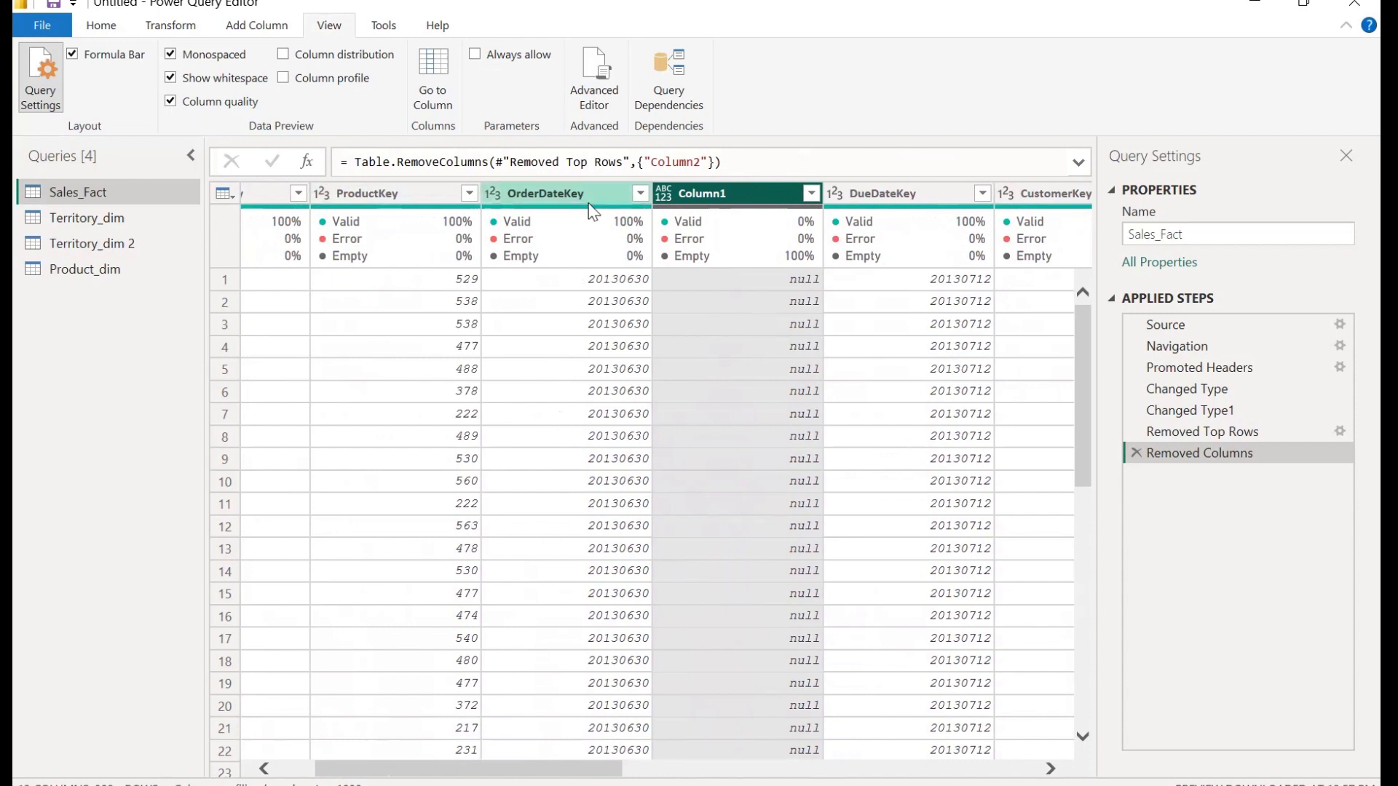
{"action": "mouse_move", "coordinate": [549, 232]}
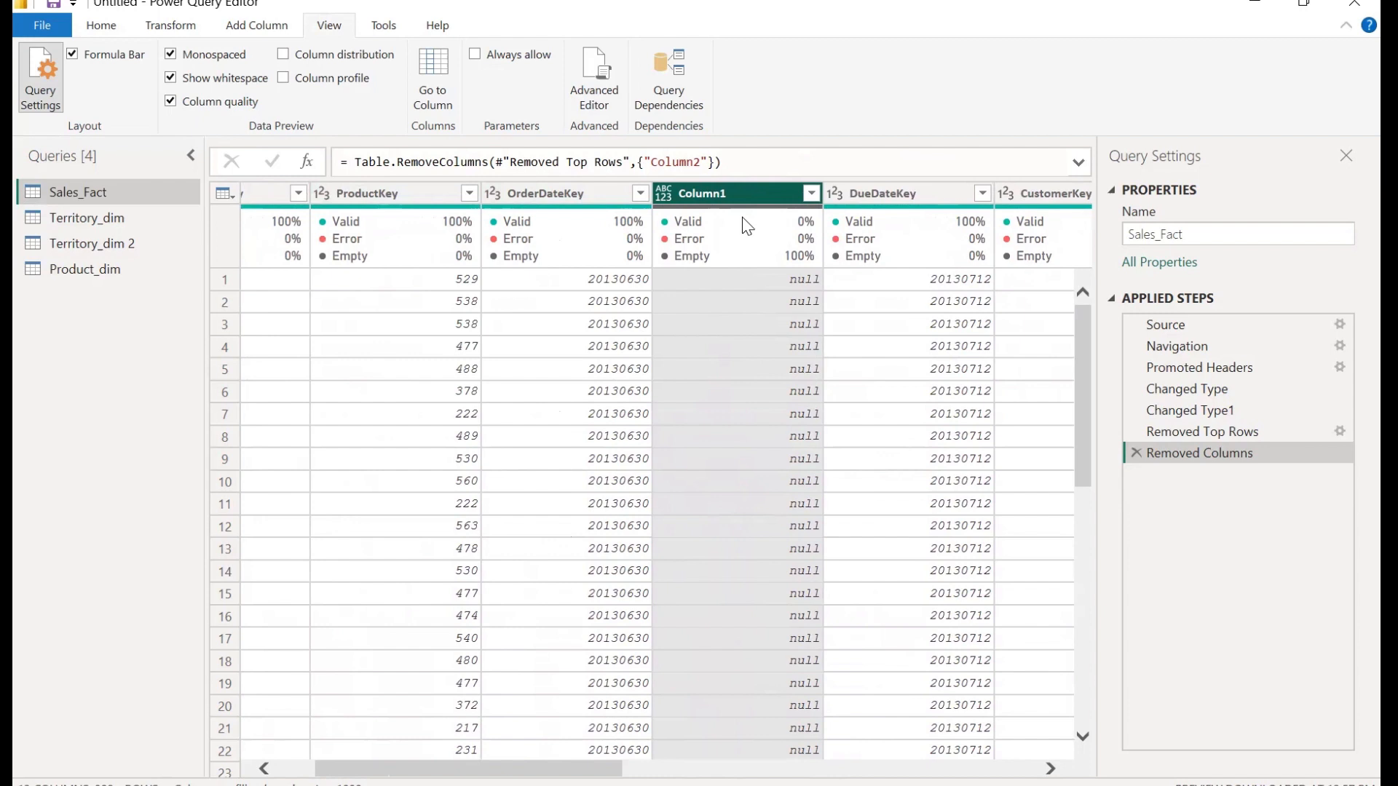
{"action": "mouse_move", "coordinate": [775, 224]}
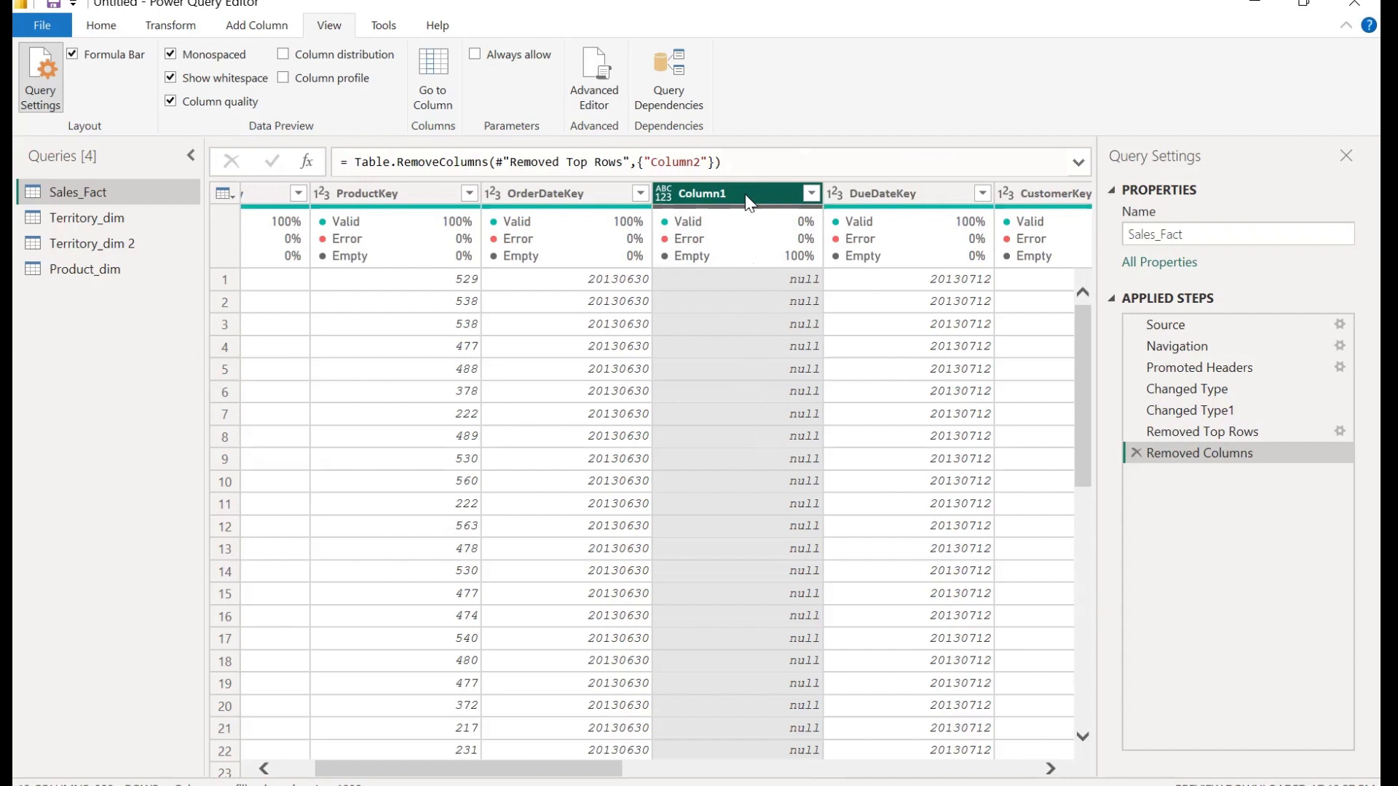
- Turn on Column distribution and Column profile in the data preview and show the profile of the OrderDateKey column
{"action": "left_click", "coordinate": [283, 54]}
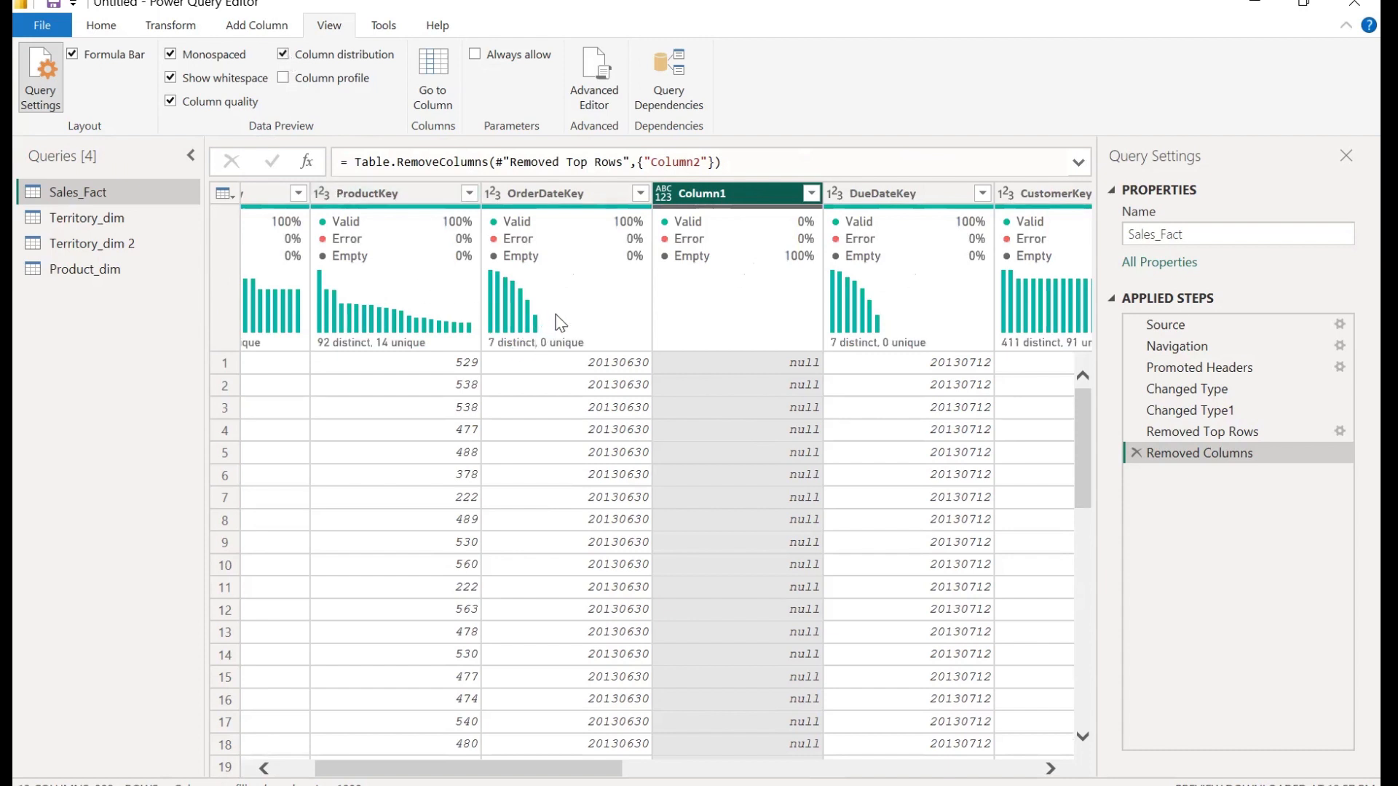
{"action": "left_click", "coordinate": [283, 78]}
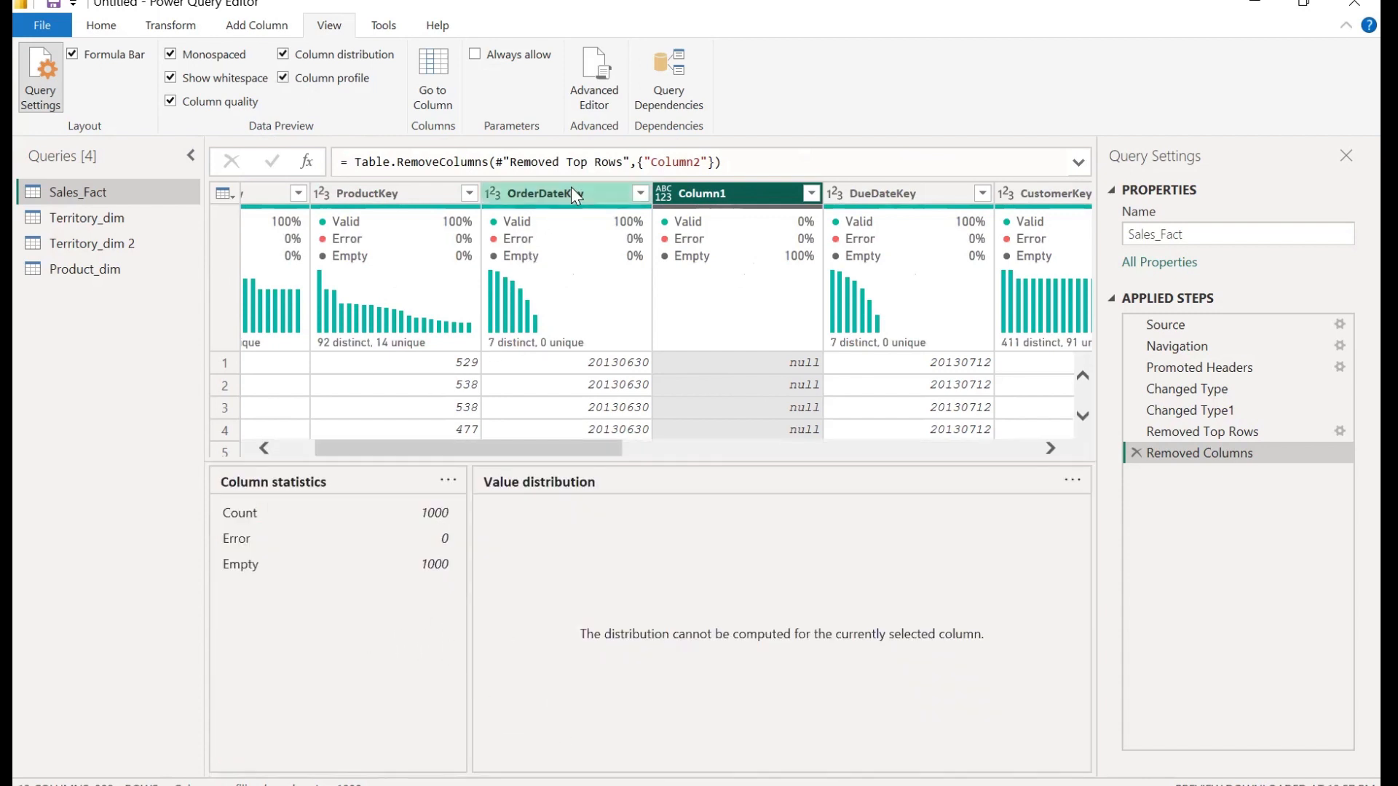
{"action": "left_click", "coordinate": [570, 187]}
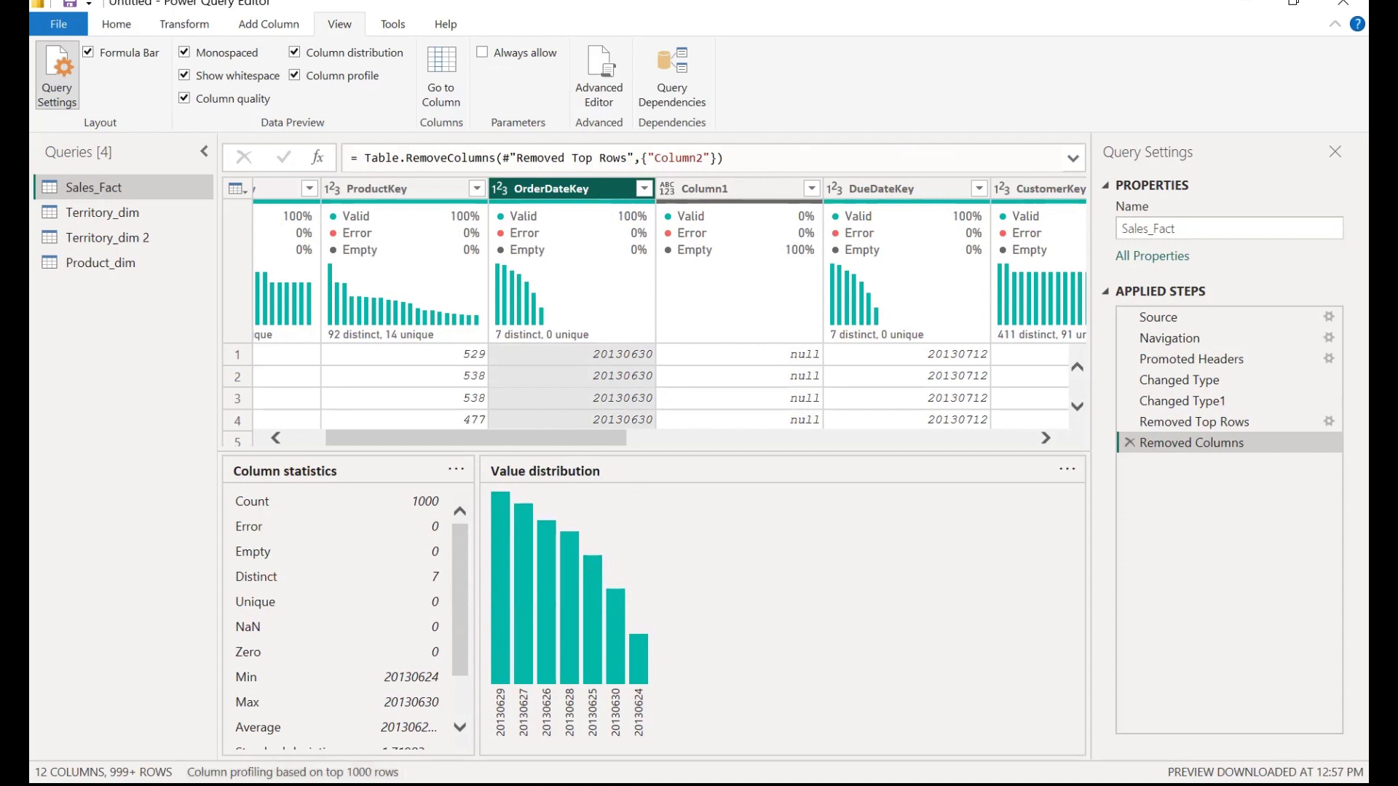
- Base column profiling on the entire data set and review the OrderDateKey column statistics
{"action": "left_click", "coordinate": [322, 774]}
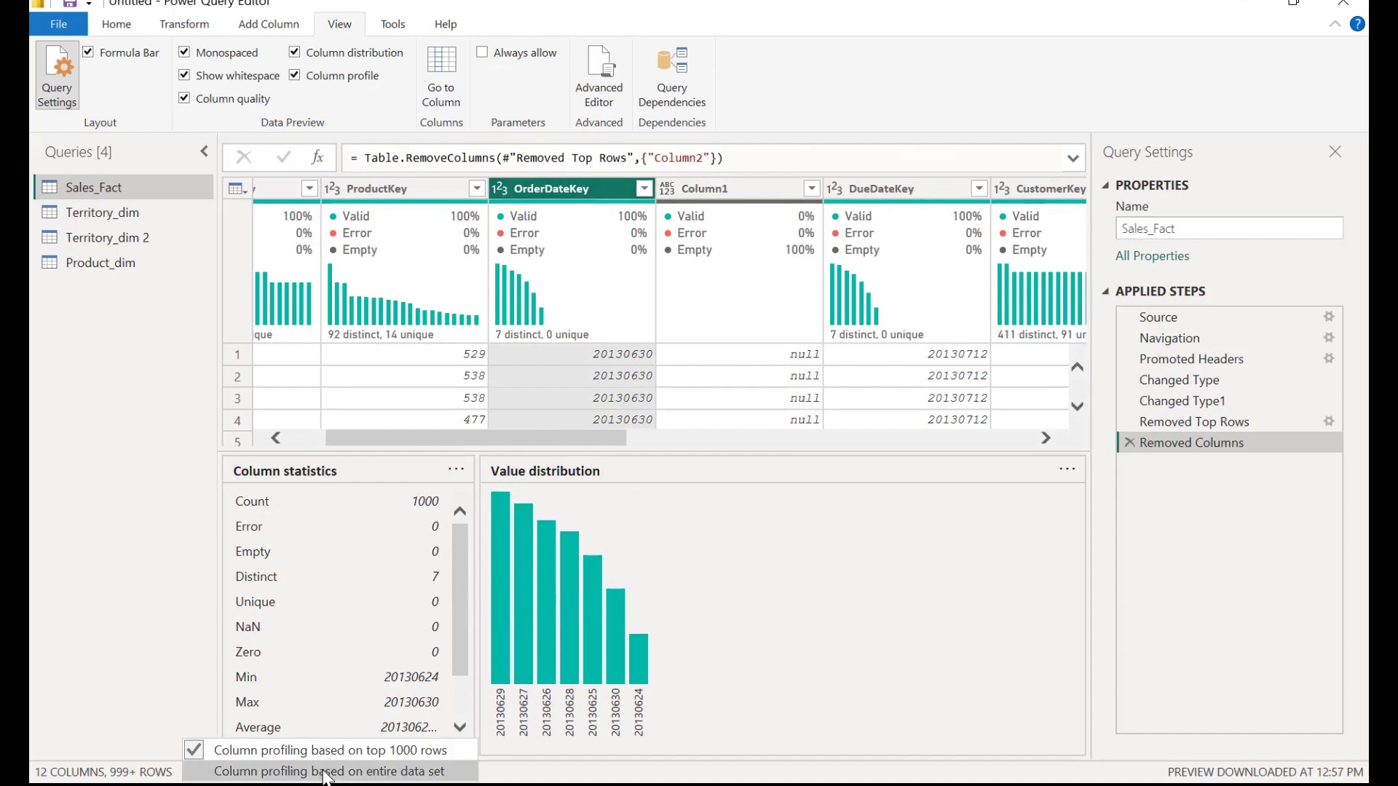
{"action": "left_click", "coordinate": [326, 773]}
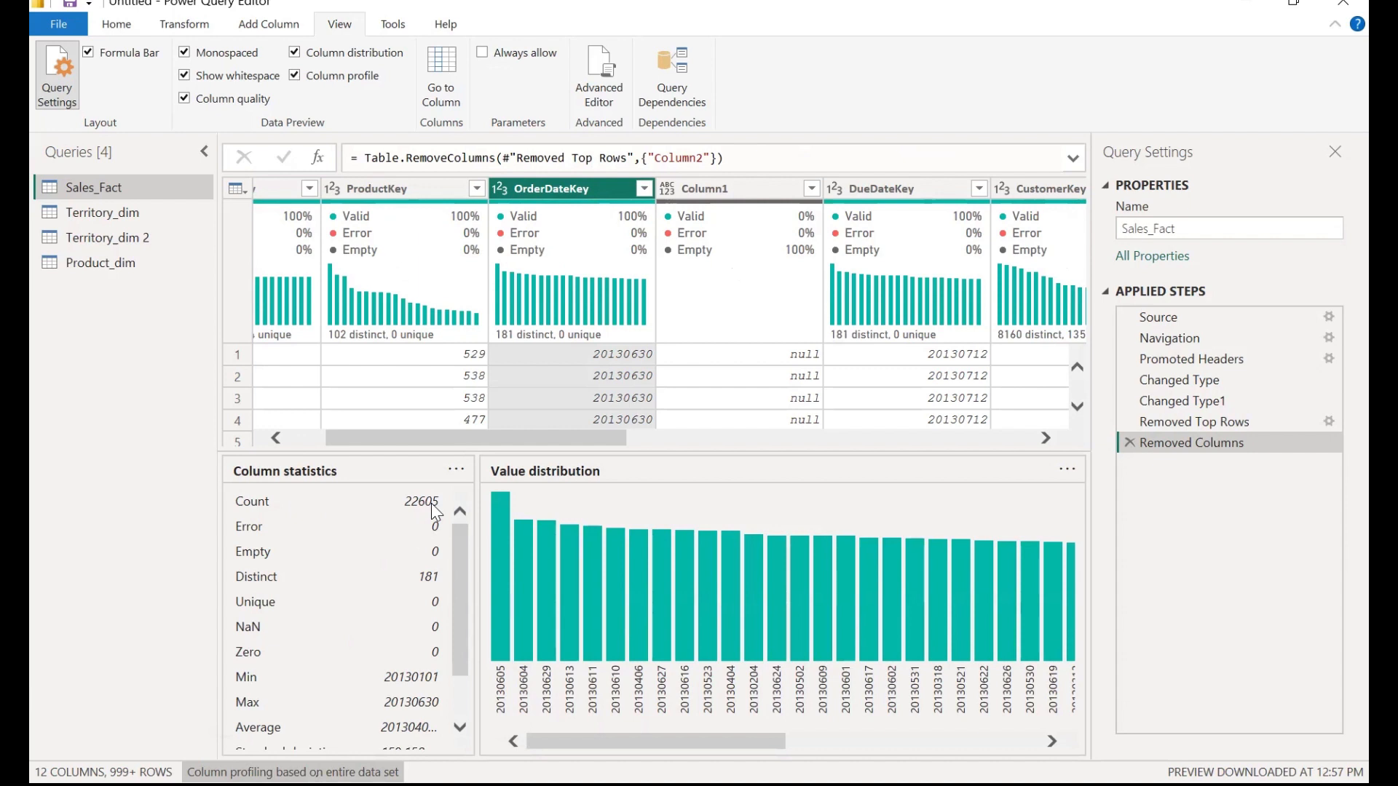
{"action": "scroll", "coordinate": [429, 513], "scroll_direction": "down", "scroll_amount": 1}
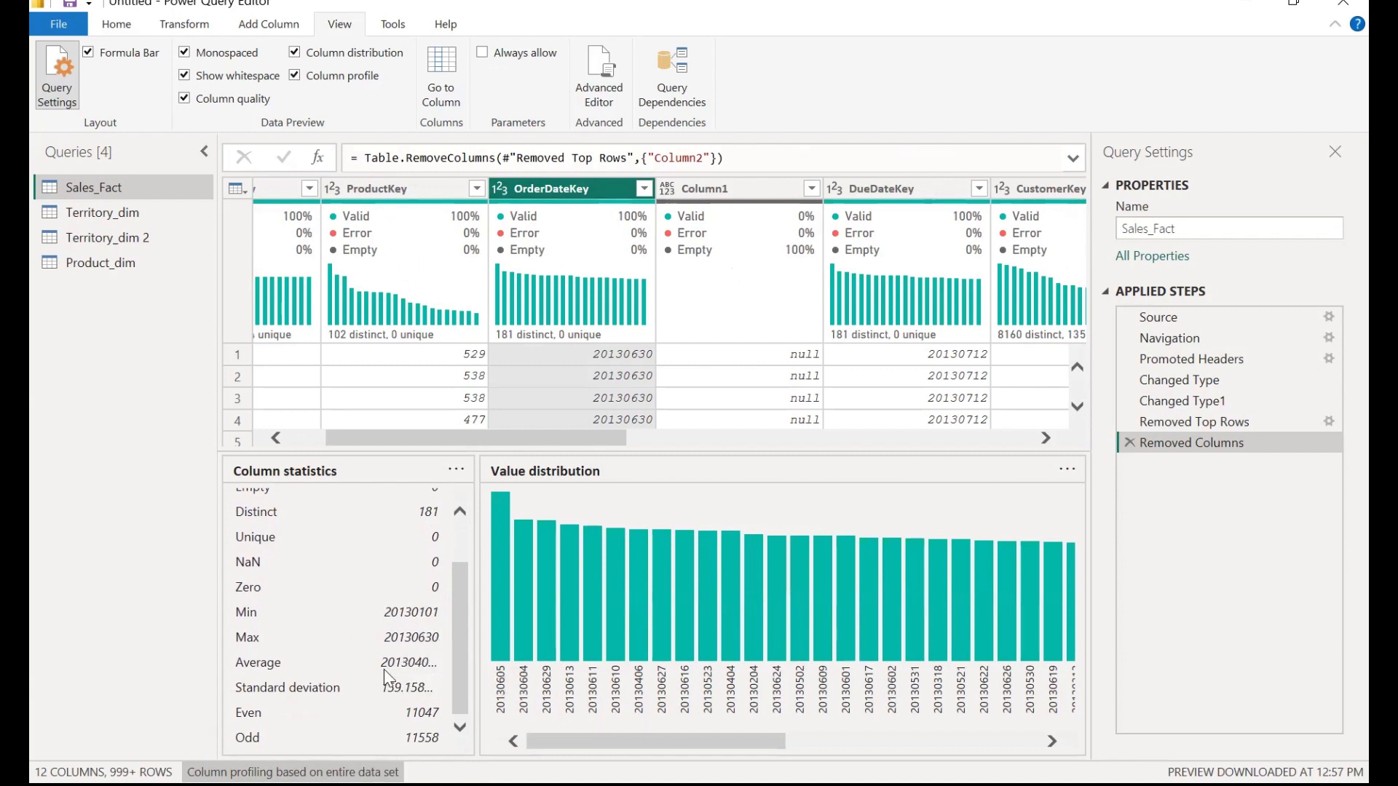
- Turn off Column profile, Column distribution and Column quality in the data preview
{"action": "scroll", "coordinate": [387, 671], "scroll_direction": "up", "scroll_amount": 1}
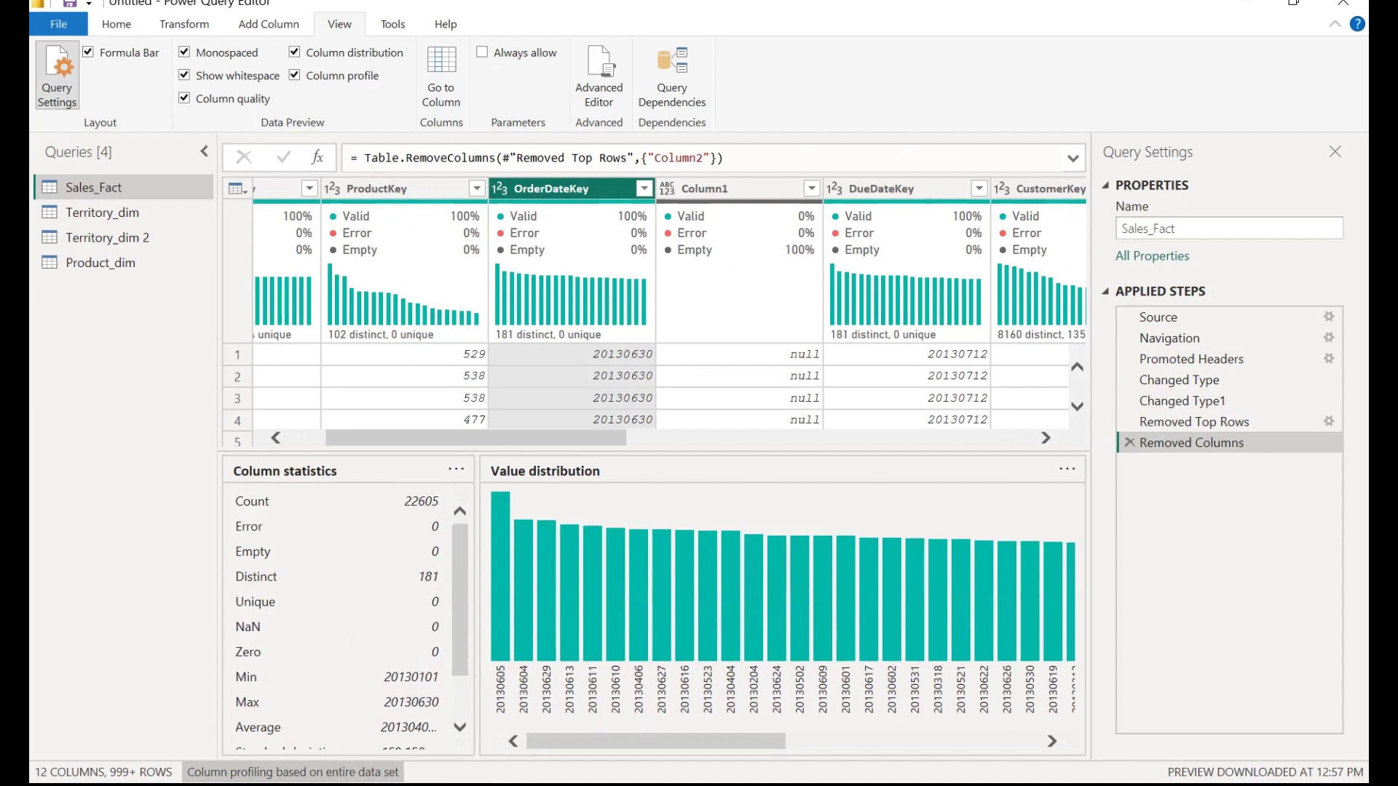
{"action": "left_click", "coordinate": [295, 77]}
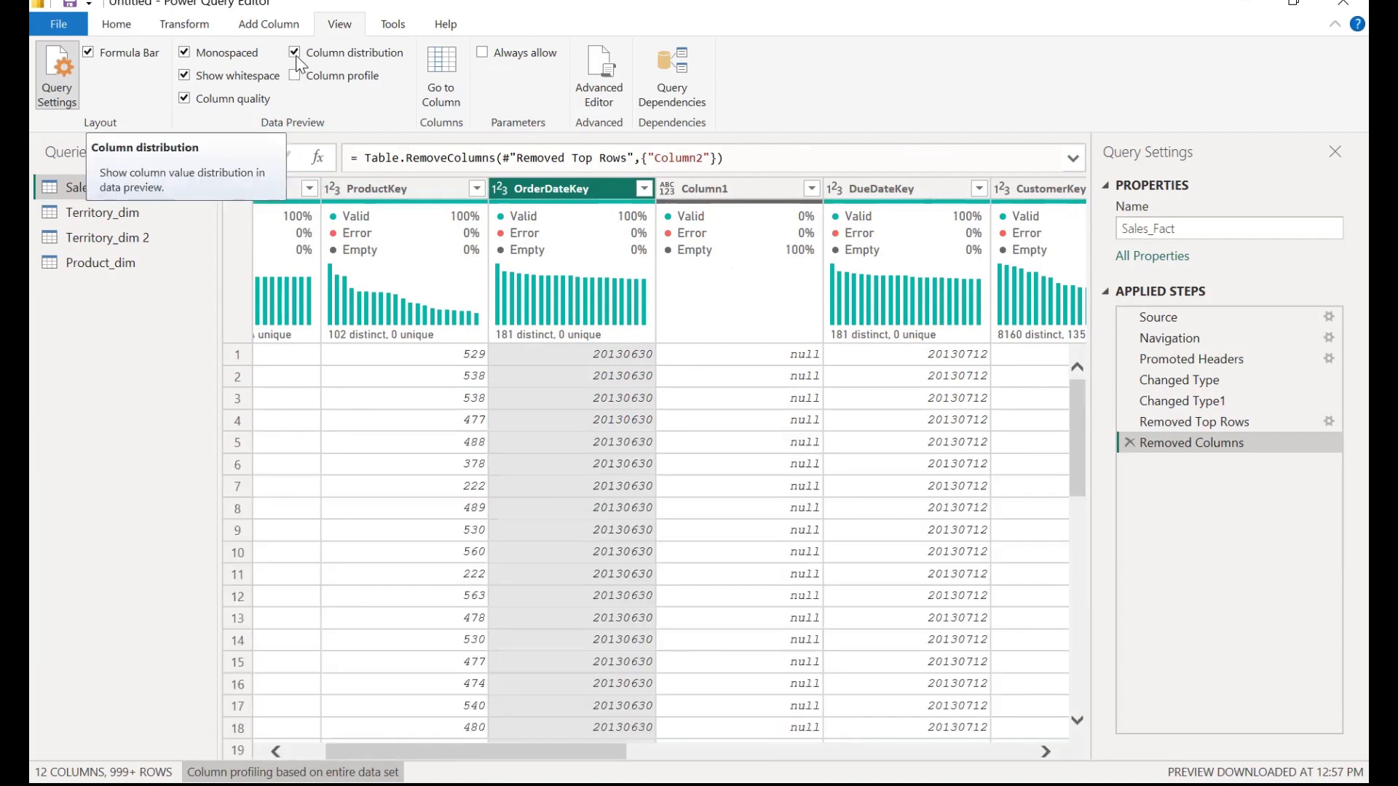
{"action": "left_click", "coordinate": [296, 60]}
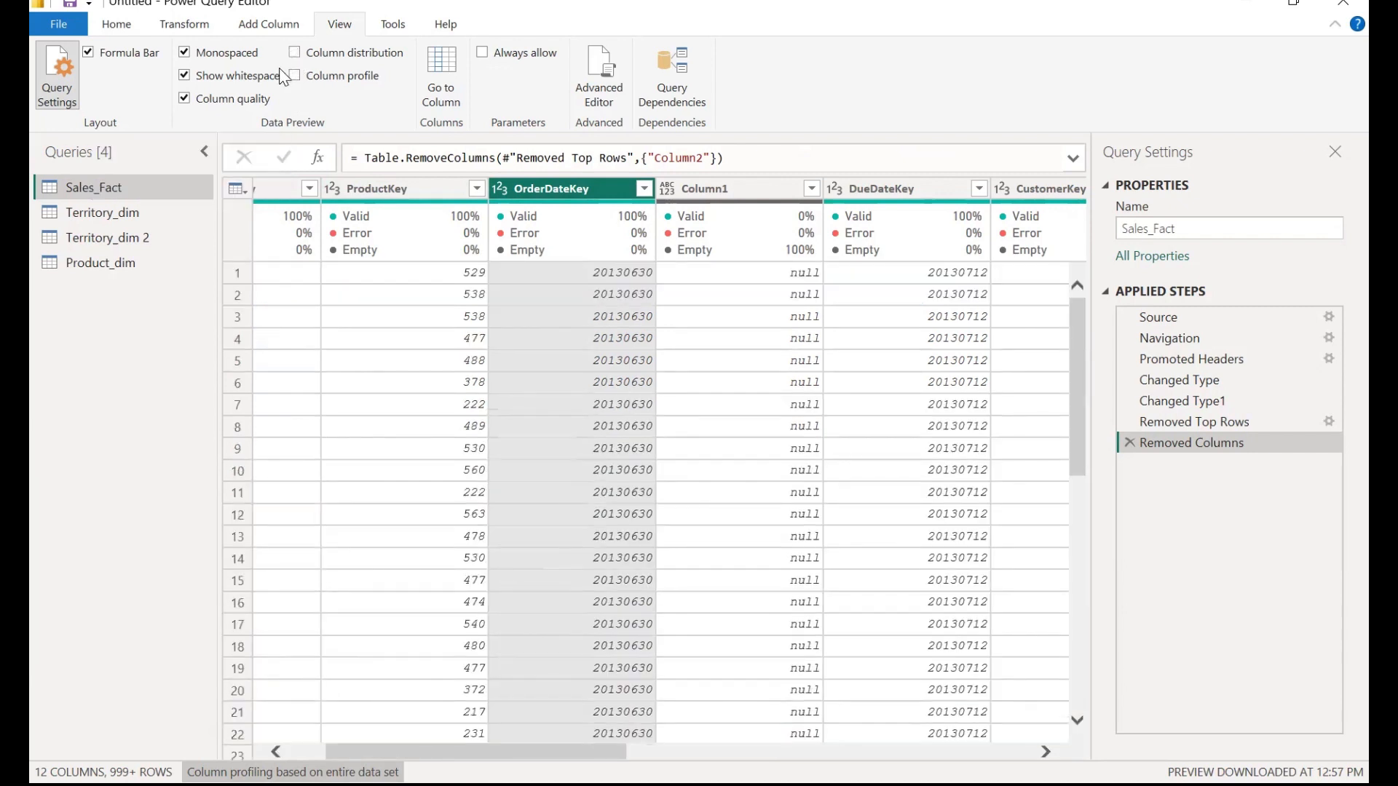
{"action": "left_click", "coordinate": [185, 99]}
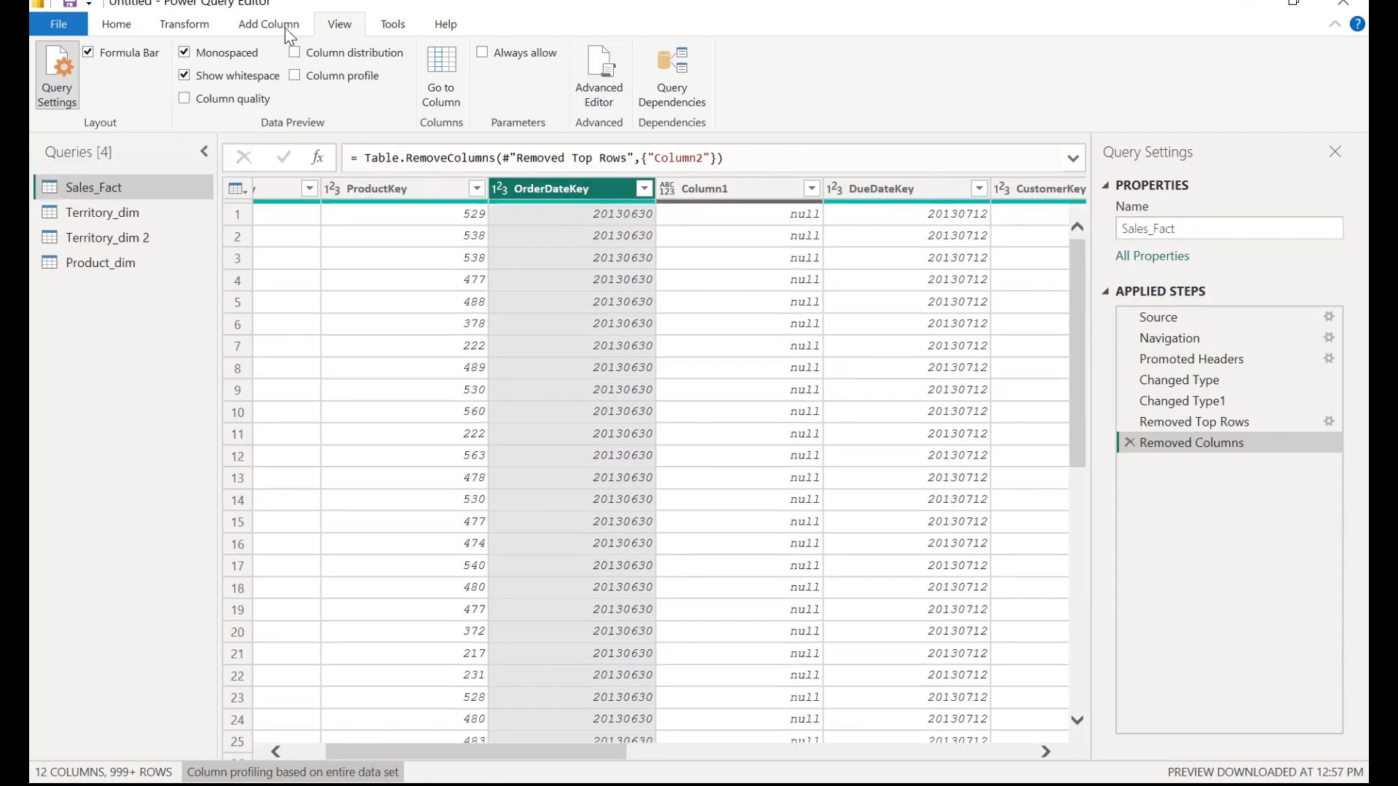
- Remove the OrderDateKey, Column1 and DueDateKey columns from Sales_Fact and look over the remaining columns
{"action": "left_click", "coordinate": [724, 190]}
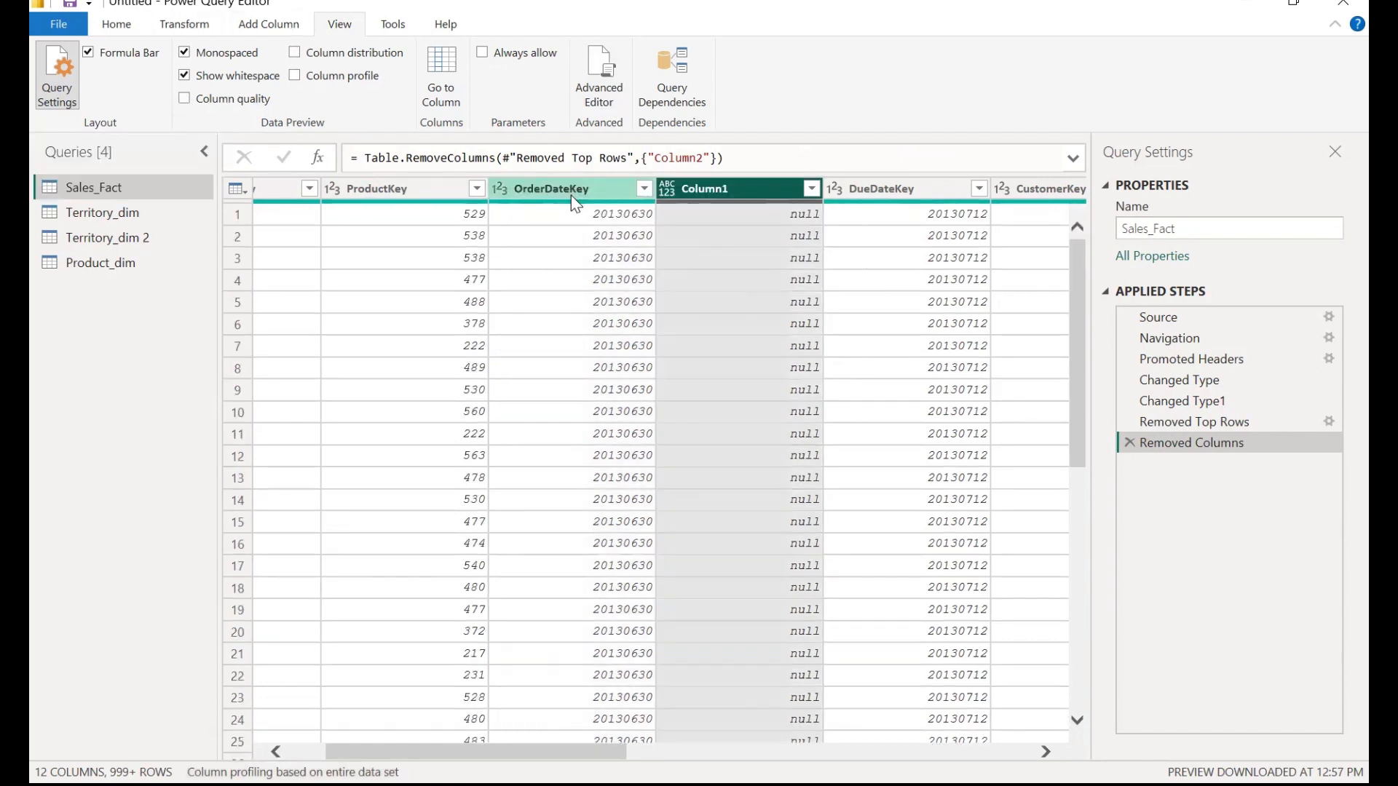
{"action": "left_click", "coordinate": [573, 195]}
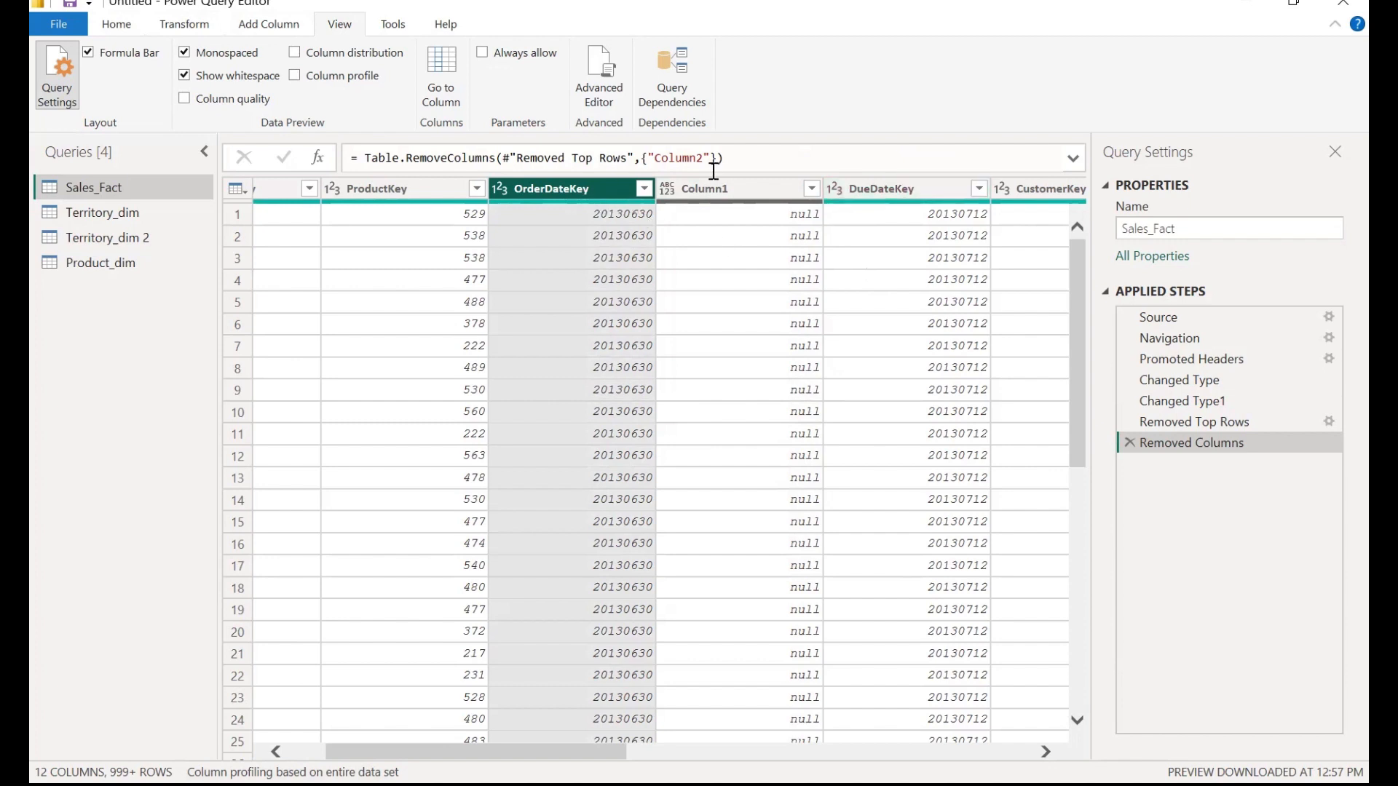
{"action": "left_click", "coordinate": [896, 203], "text": "shift"}
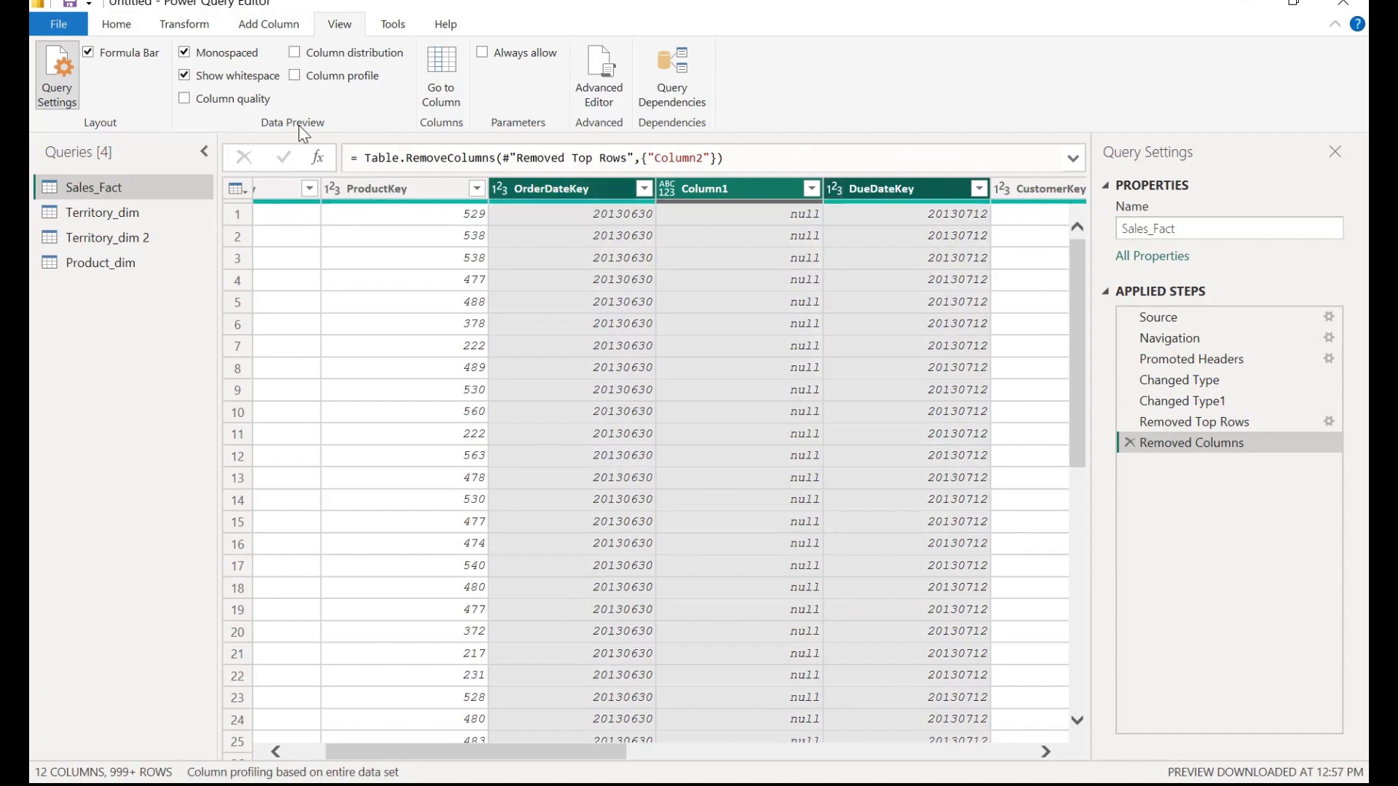
{"action": "left_click", "coordinate": [125, 26]}
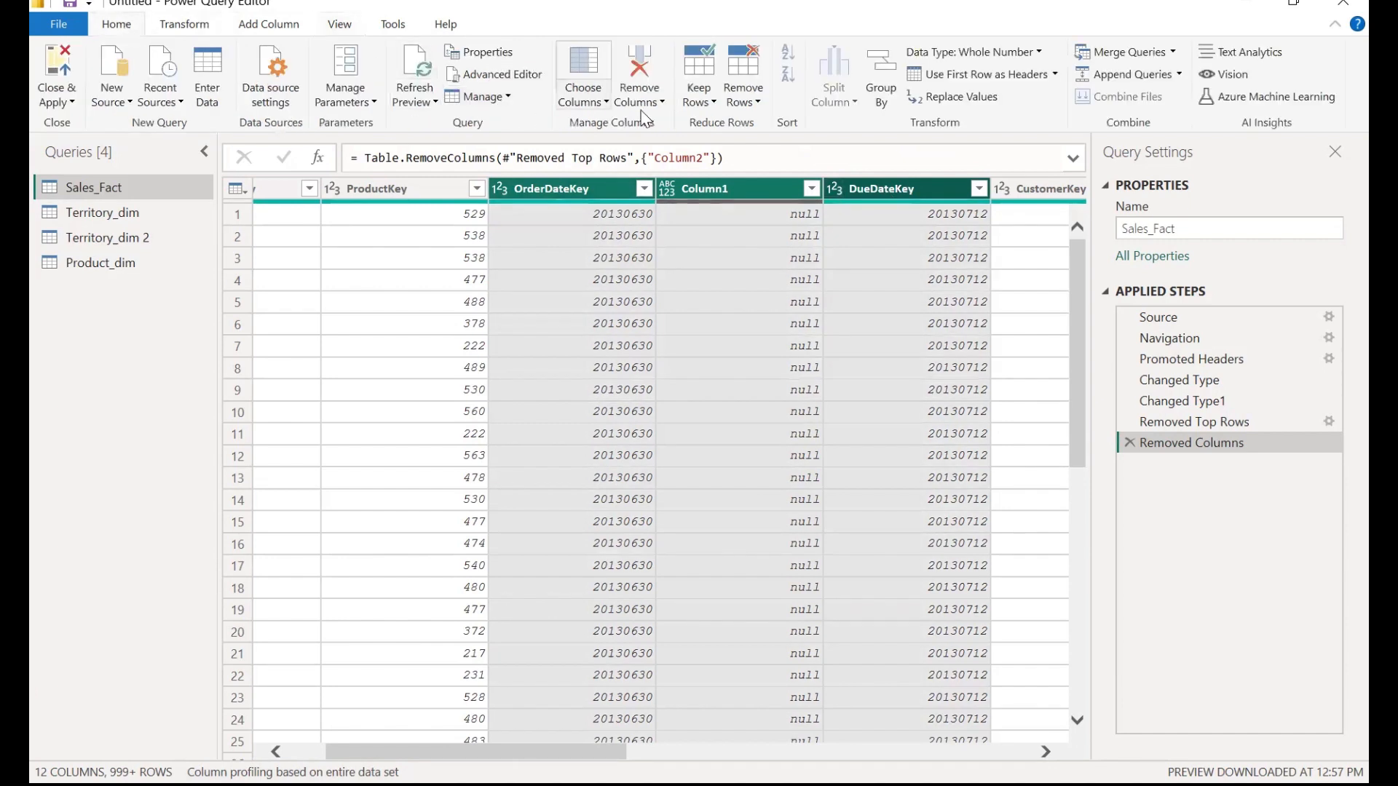
{"action": "right_click", "coordinate": [886, 198]}
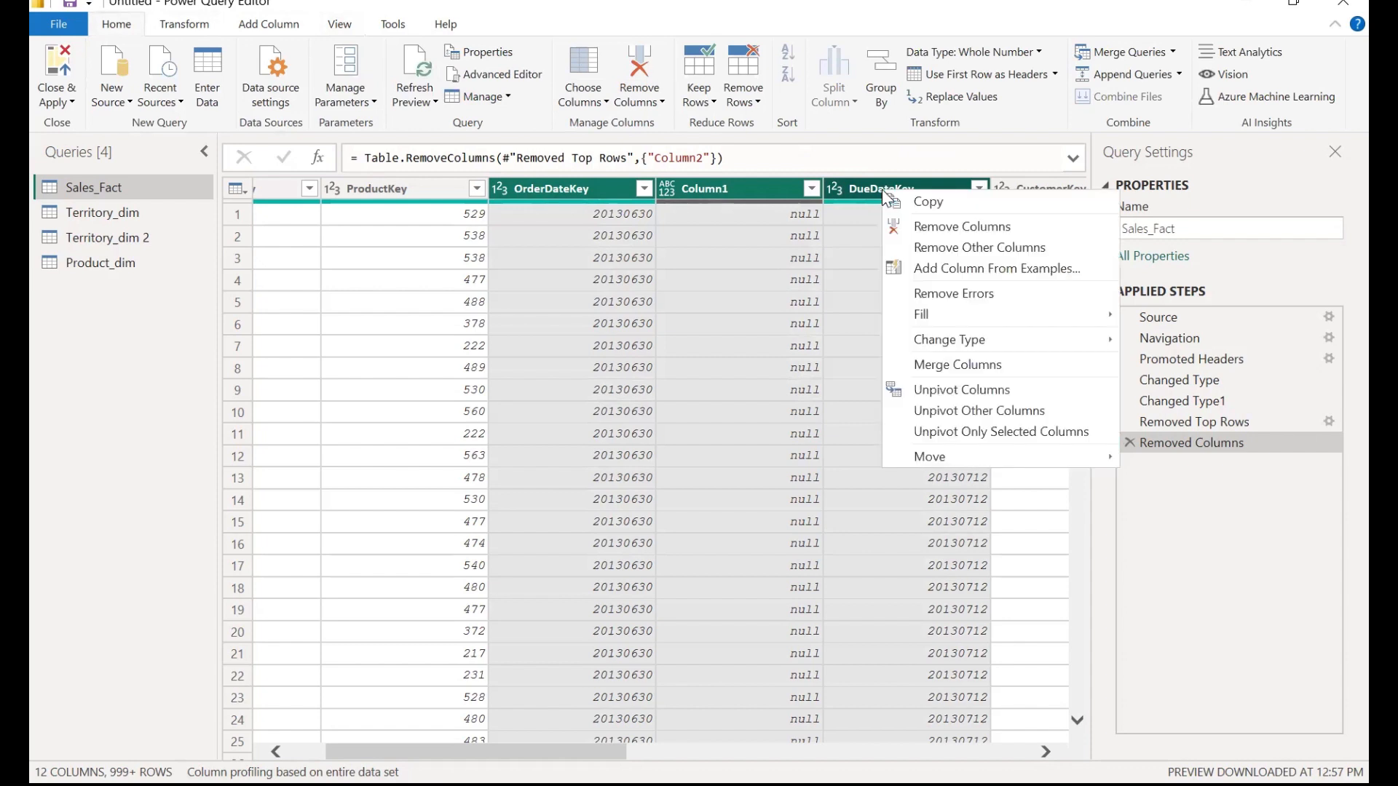
{"action": "left_click", "coordinate": [985, 227]}
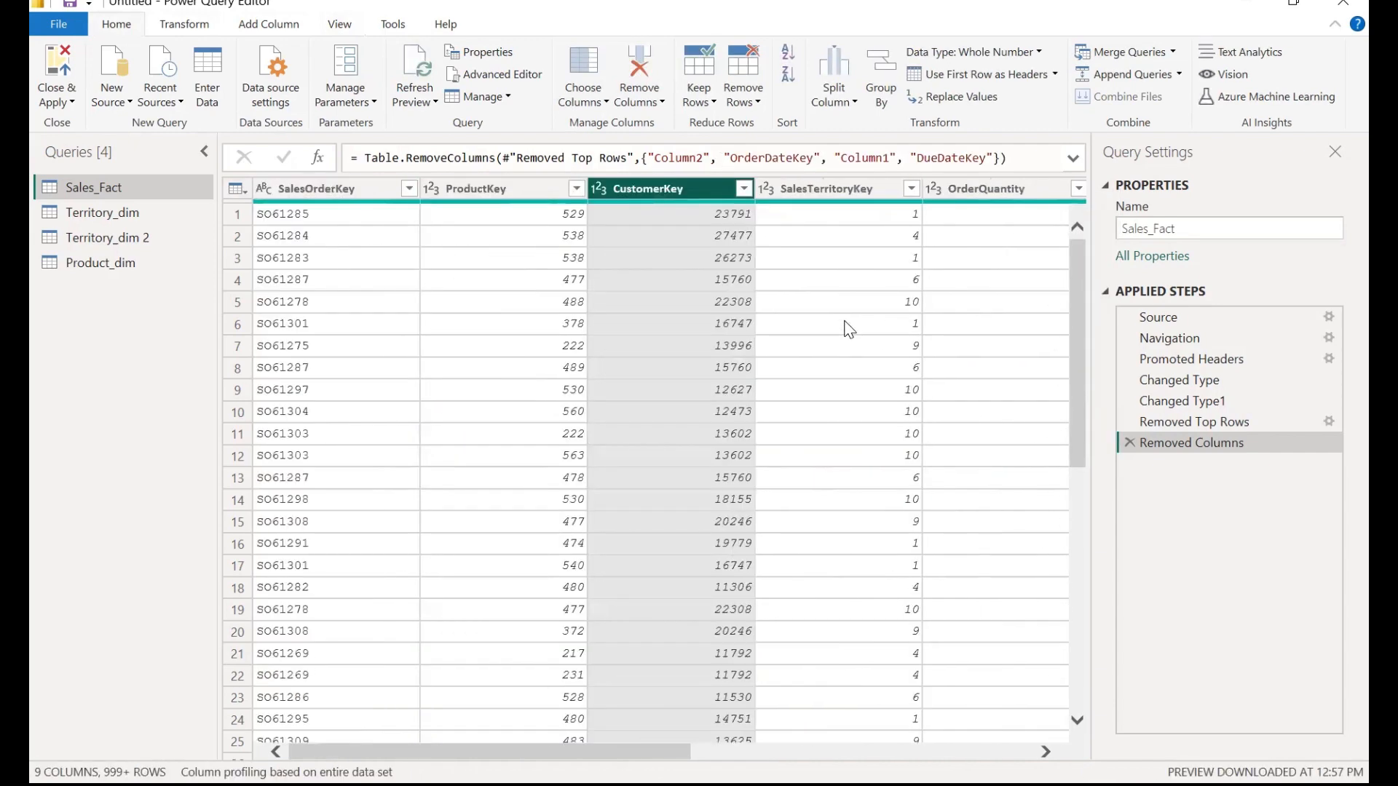
{"action": "scroll", "coordinate": [848, 329], "scroll_direction": "right", "scroll_amount": 5}
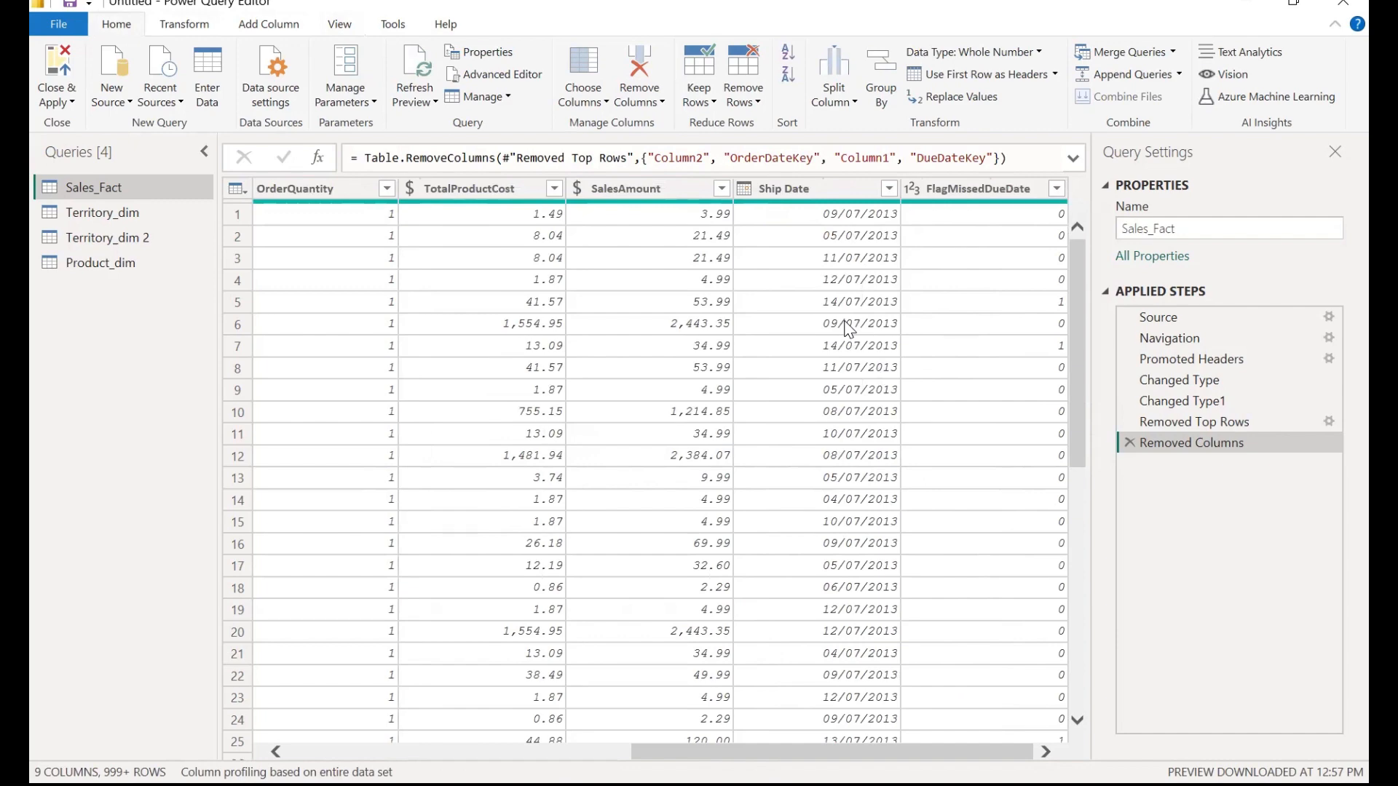
{"action": "scroll", "coordinate": [845, 324], "scroll_direction": "left", "scroll_amount": 5}
{"action": "scroll", "coordinate": [849, 329], "scroll_direction": "right", "scroll_amount": 5}
{"action": "scroll", "coordinate": [849, 329], "scroll_direction": "left", "scroll_amount": 5}
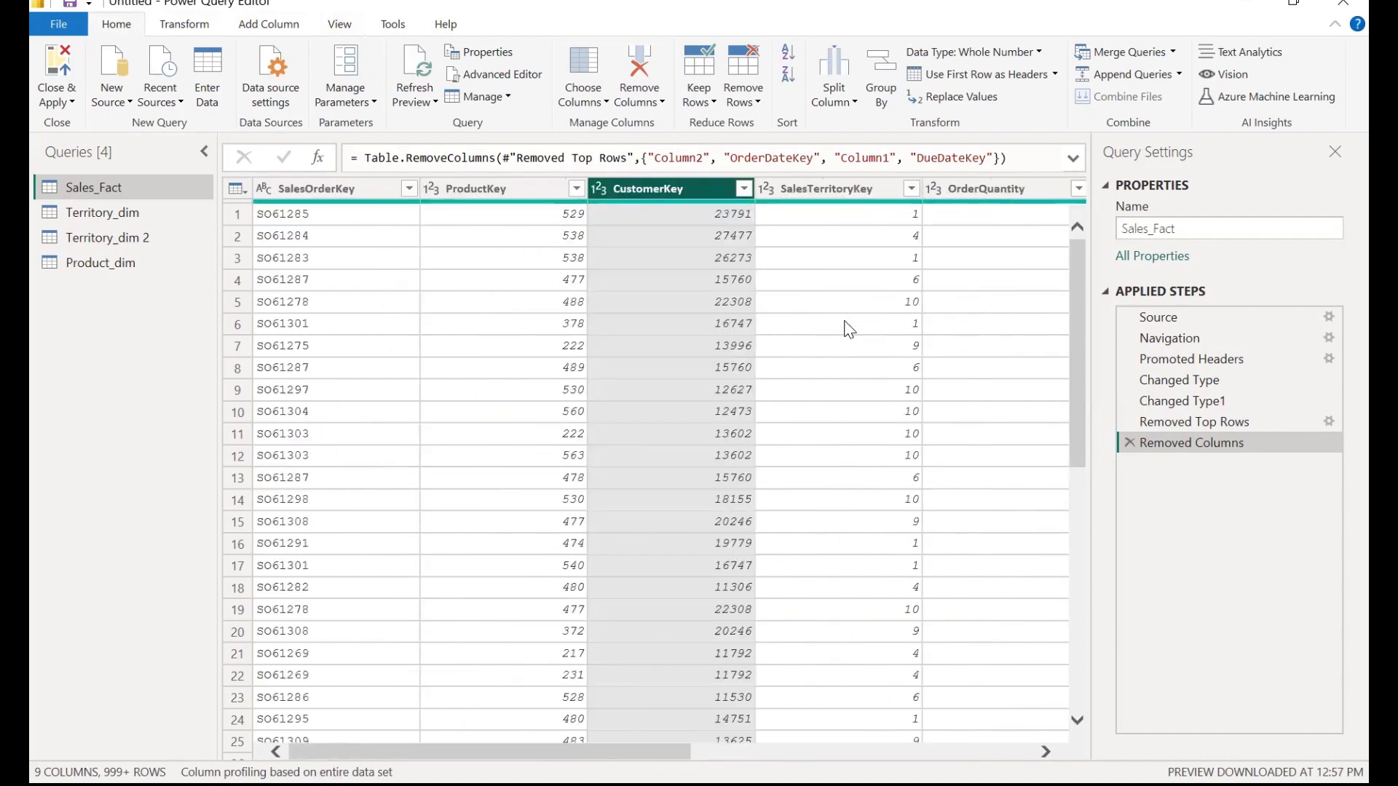
- Remove the empty Column1 from the Territory_dim query
{"action": "left_click", "coordinate": [155, 216]}
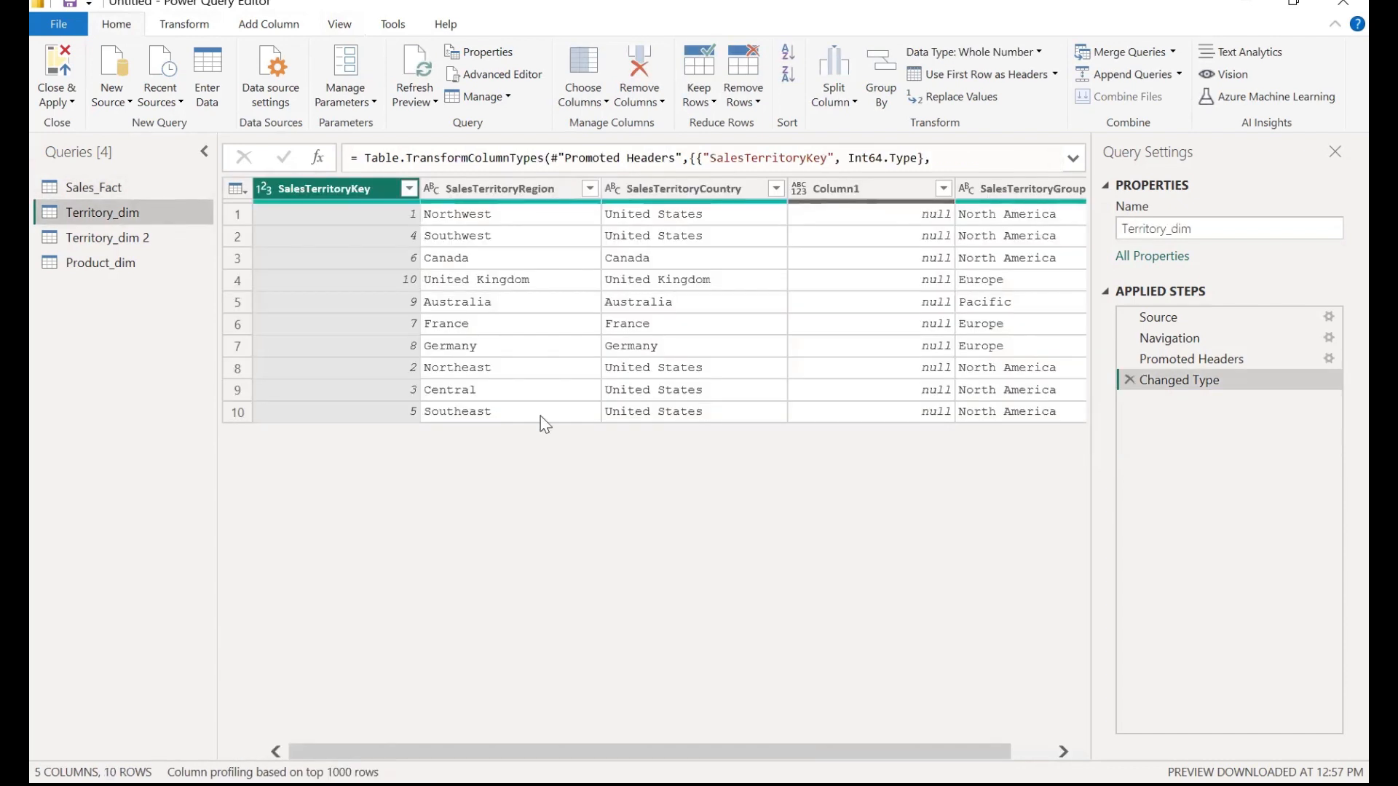
{"action": "left_click", "coordinate": [875, 183]}
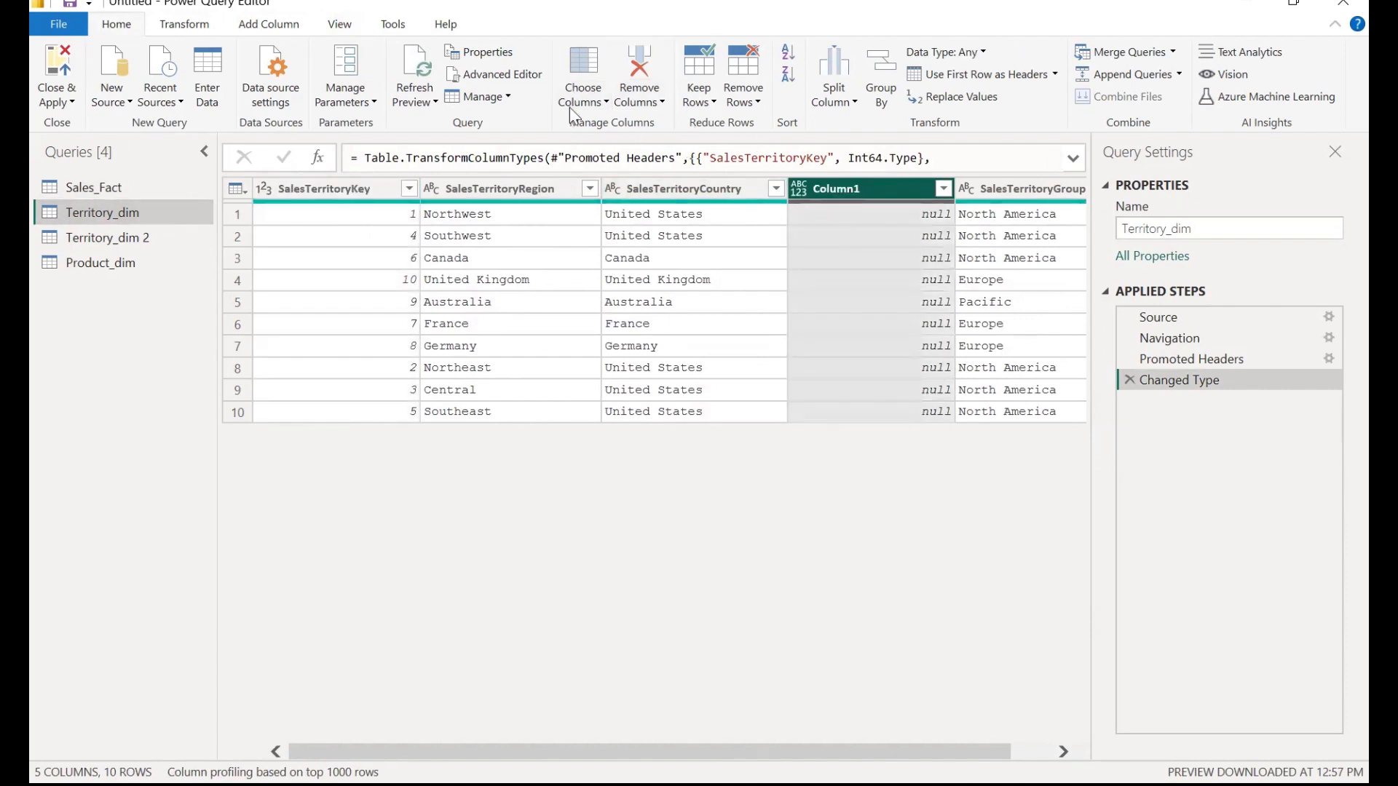
{"action": "right_click", "coordinate": [875, 190]}
{"action": "left_click", "coordinate": [930, 224]}
- Check the Product_dim query and promote the first row of Territory_dim 2 to column headers
{"action": "left_click", "coordinate": [128, 268]}
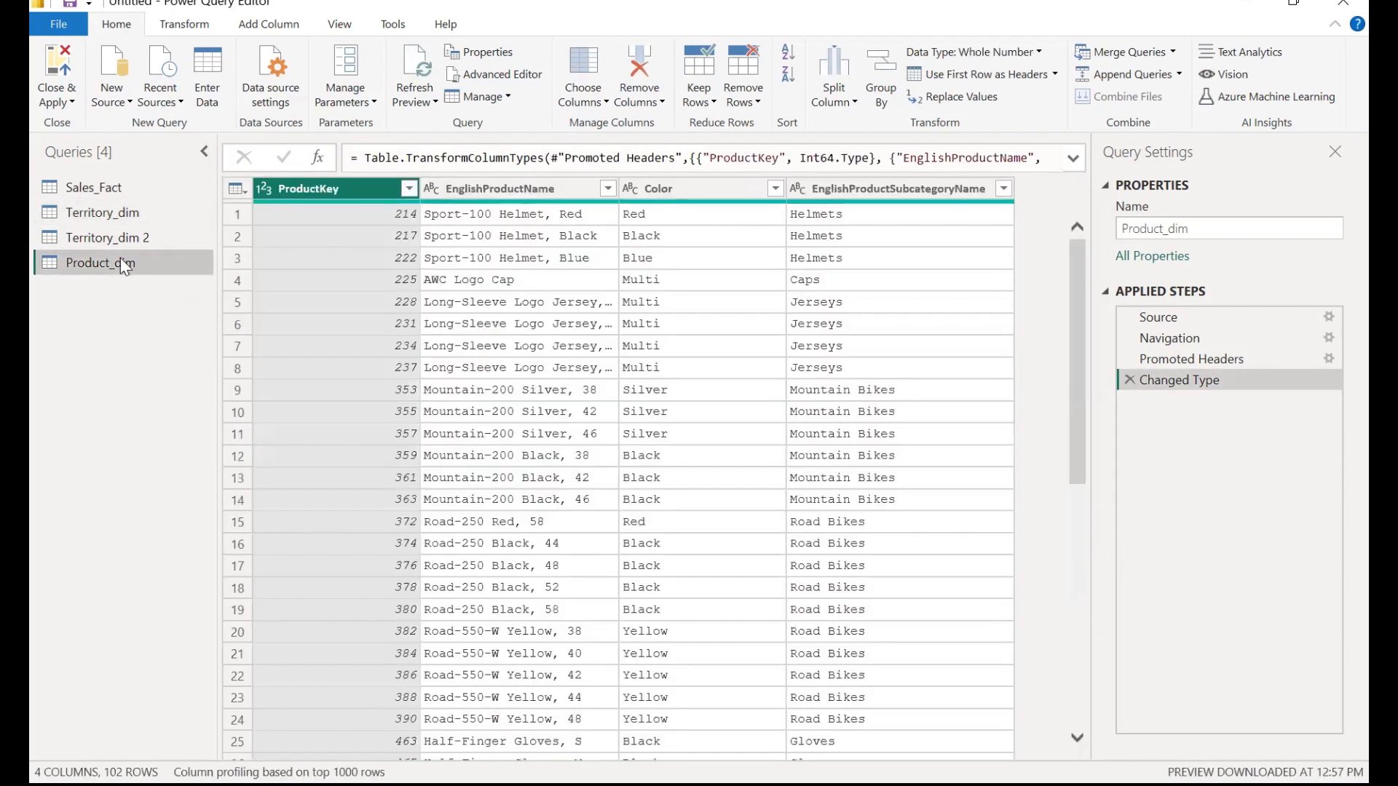
{"action": "left_click", "coordinate": [111, 241]}
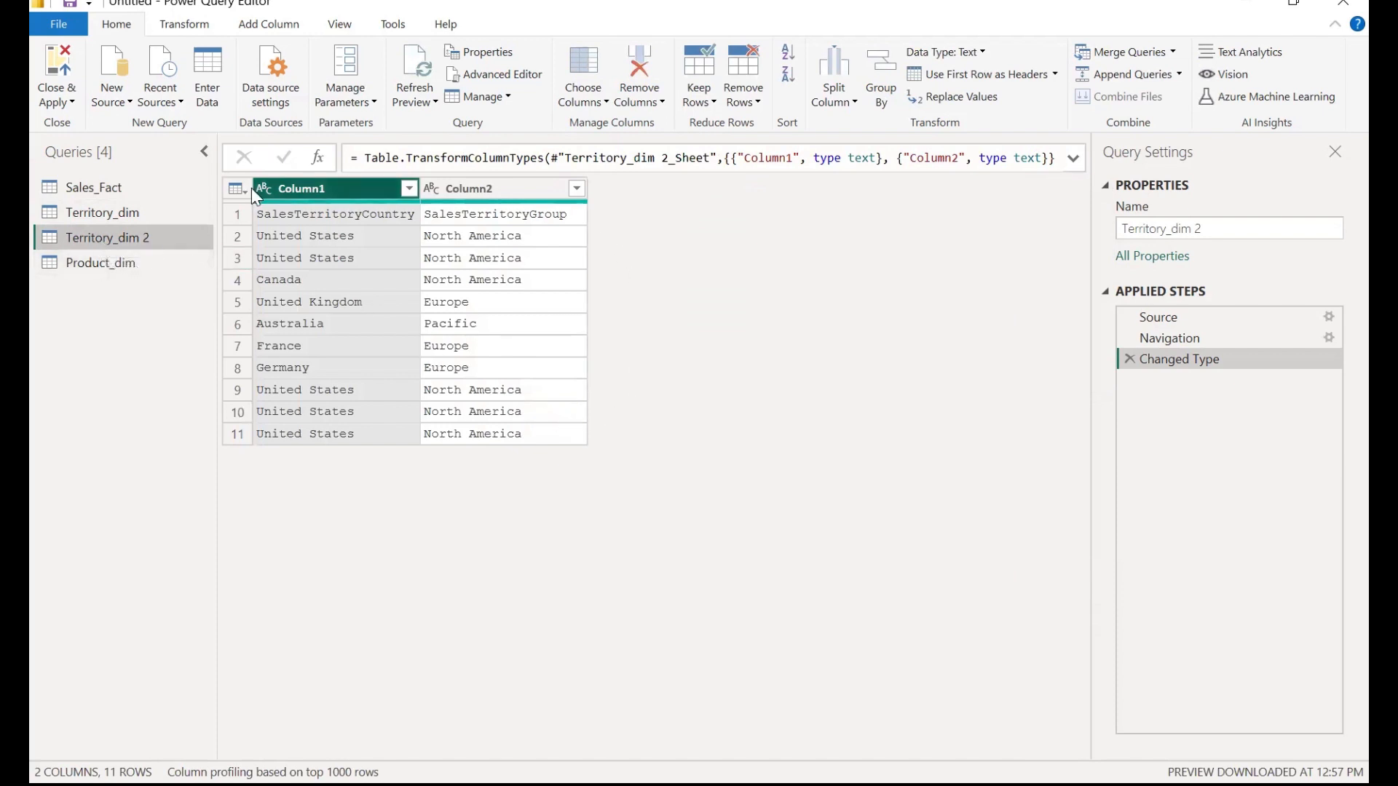
{"action": "left_click", "coordinate": [237, 215]}
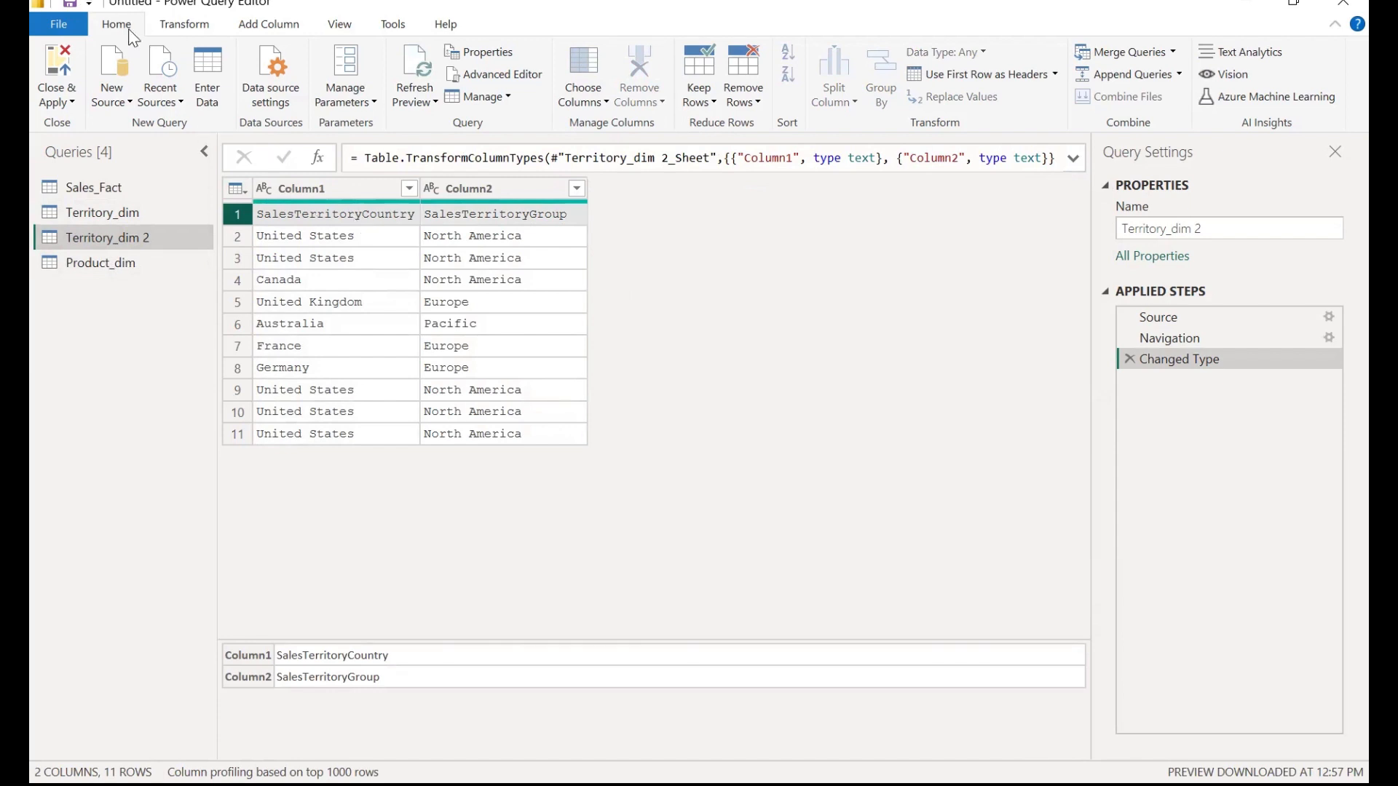
{"action": "left_click", "coordinate": [944, 76]}
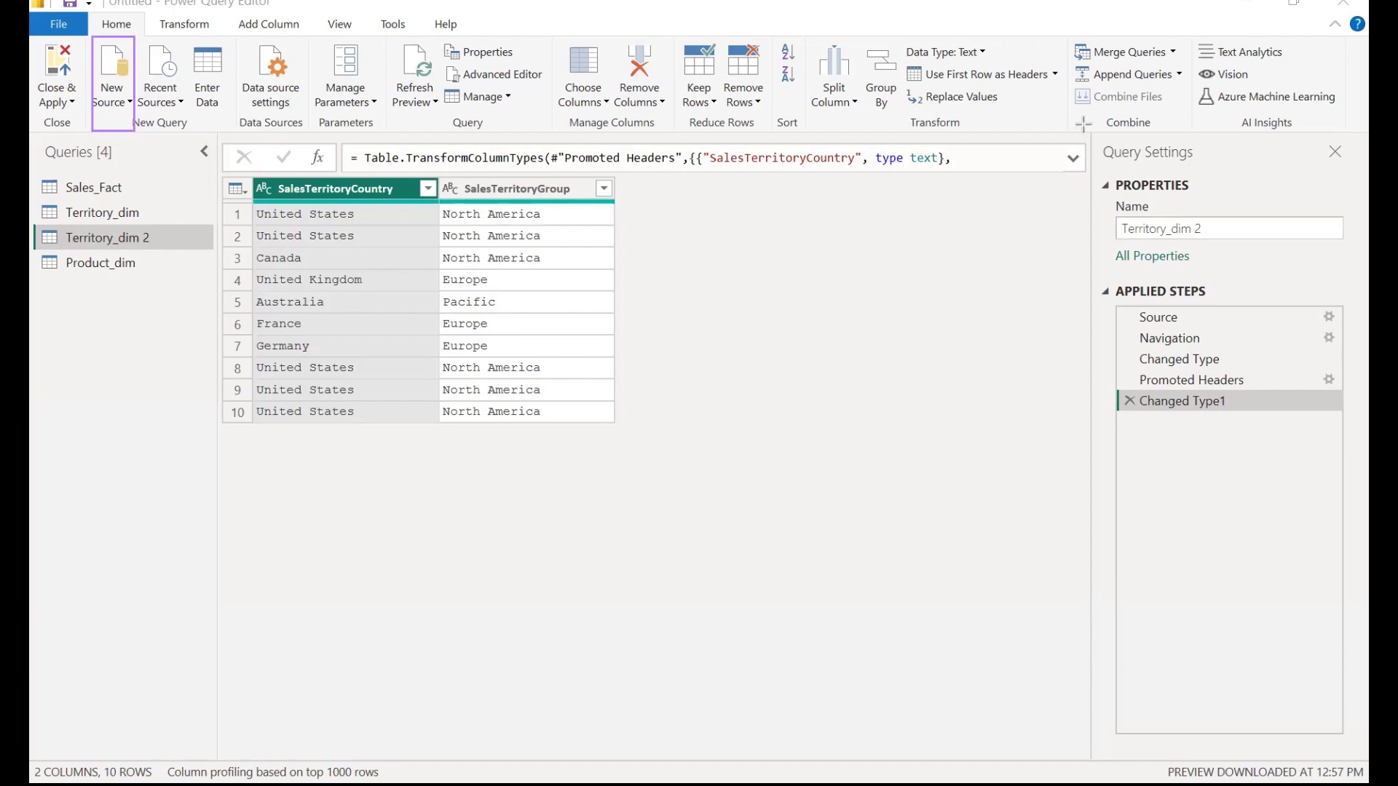
- Import the Customer_dim(Female) file as a new Text/CSV source with comma delimiter and UTF-8 origin
{"action": "left_click", "coordinate": [106, 110]}
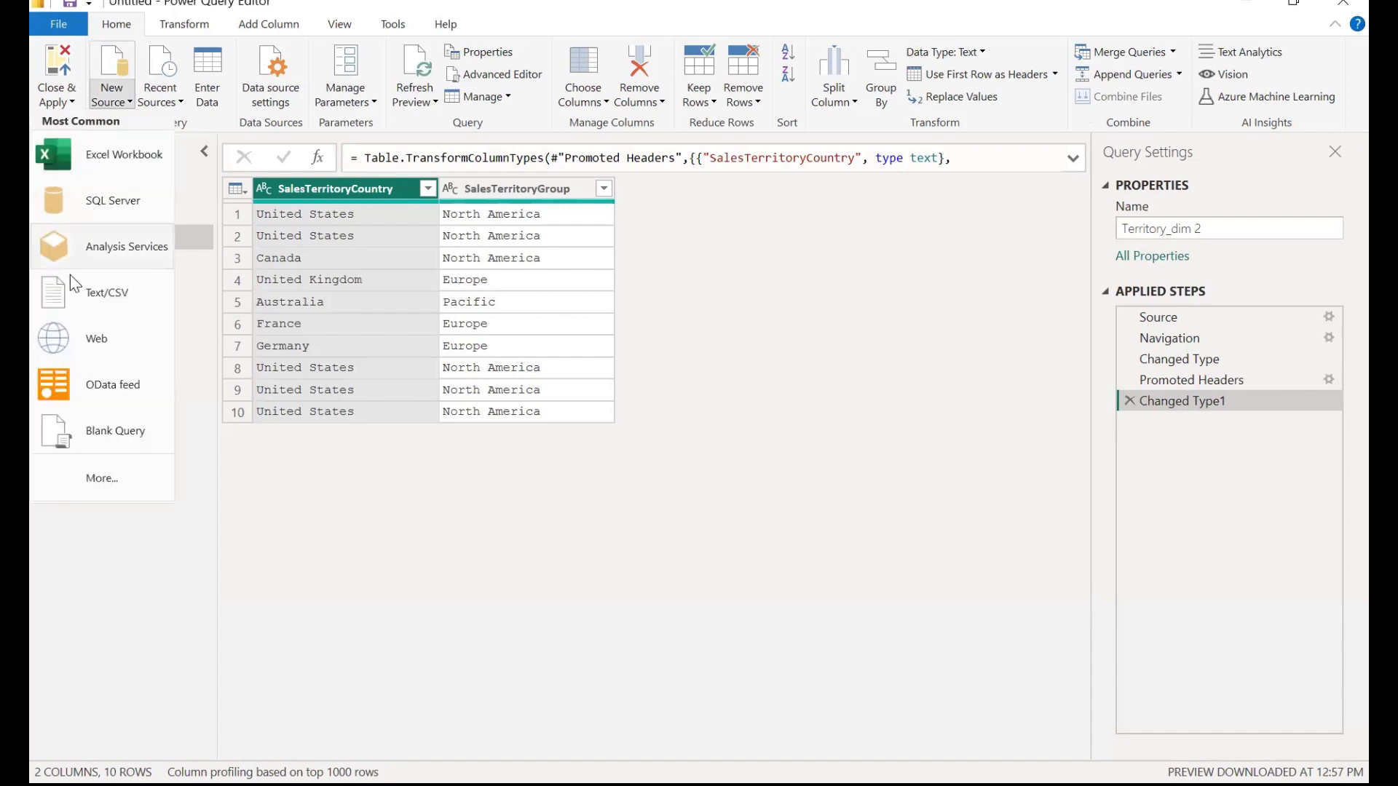
{"action": "left_click", "coordinate": [105, 475]}
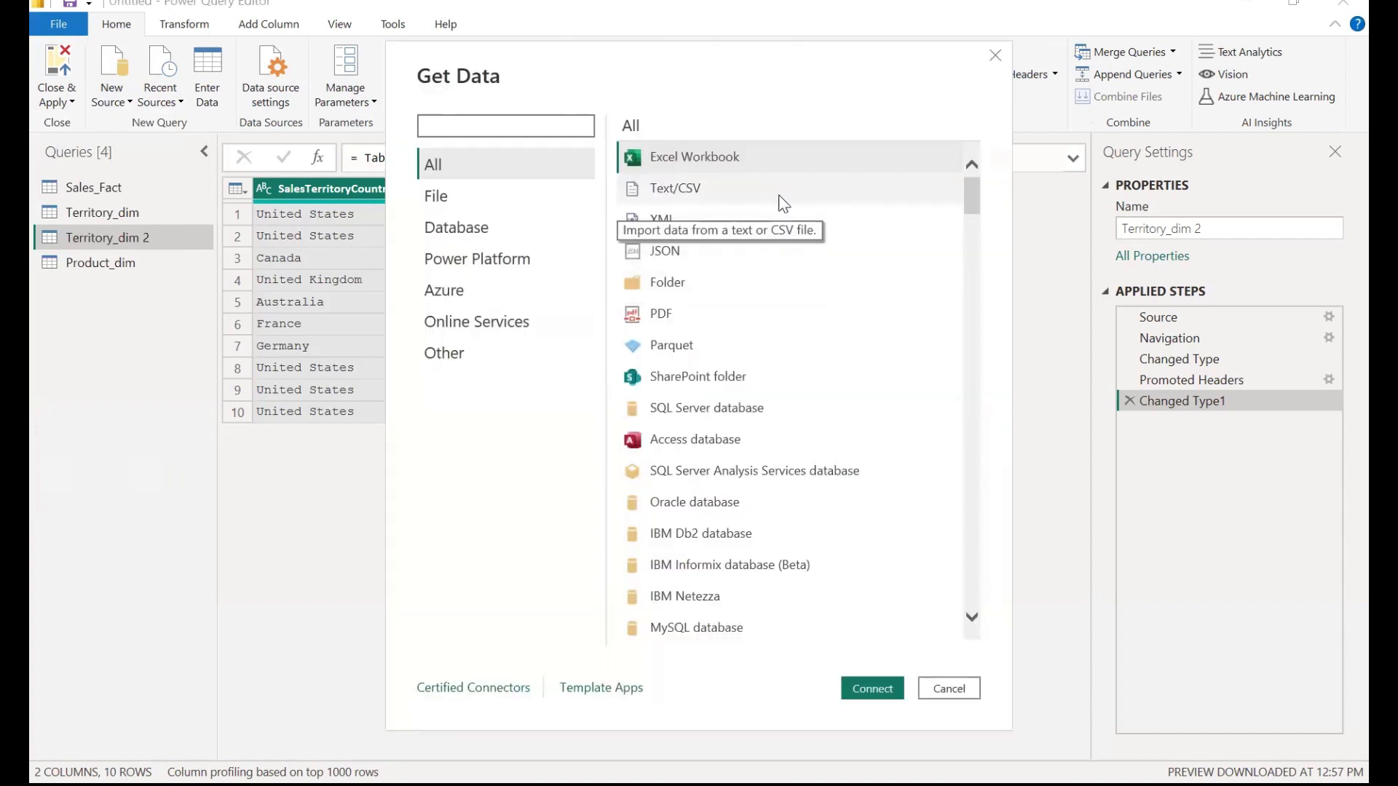
{"action": "left_click", "coordinate": [783, 202]}
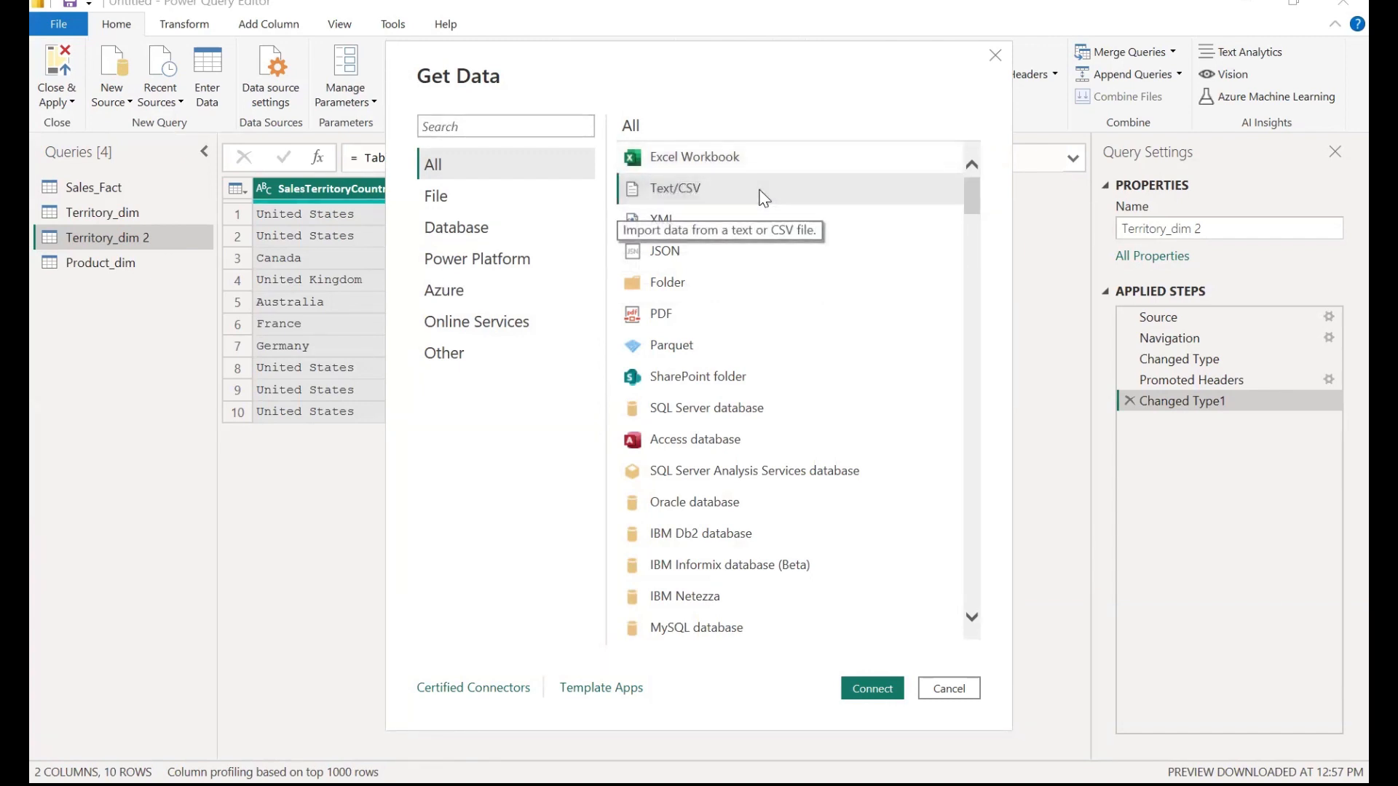
{"action": "left_click", "coordinate": [872, 688]}
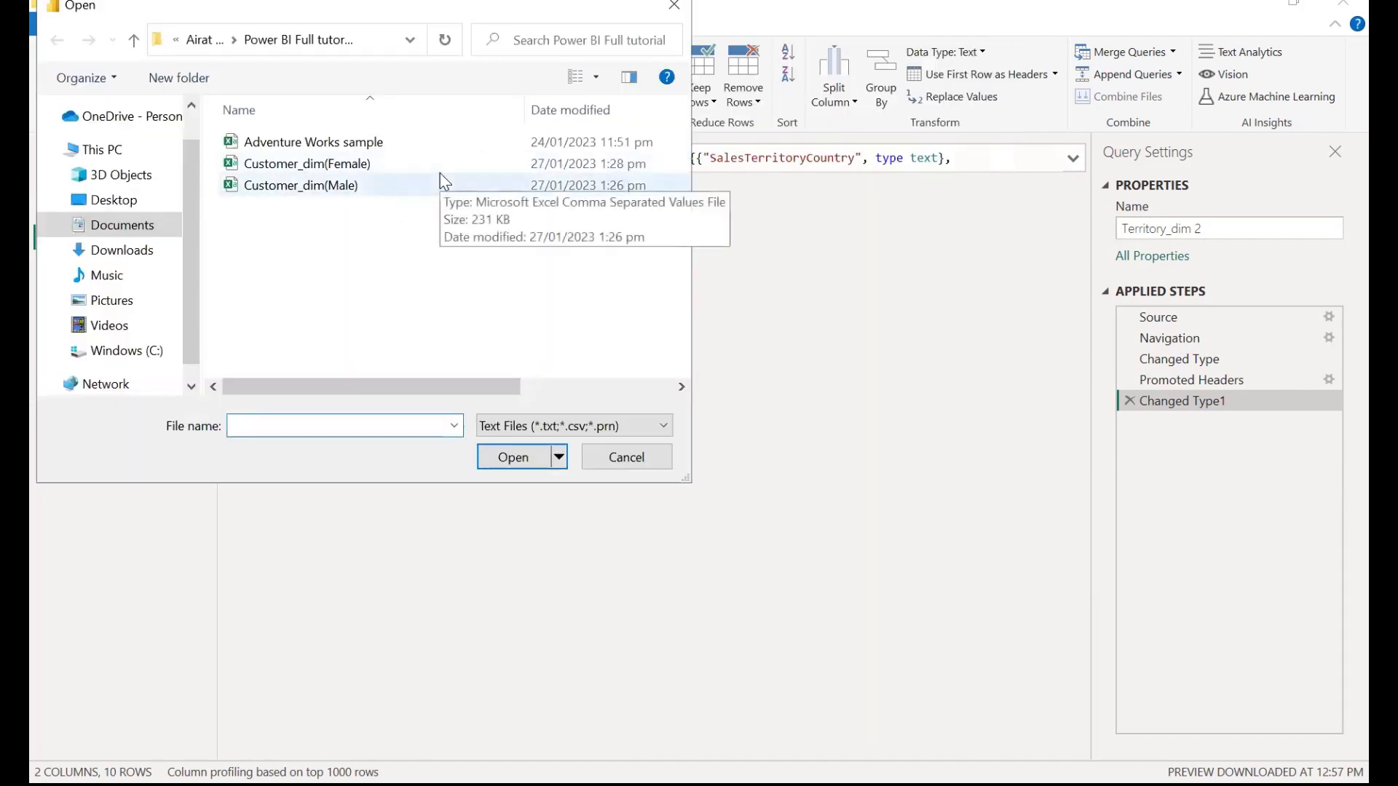
{"action": "left_click", "coordinate": [376, 170]}
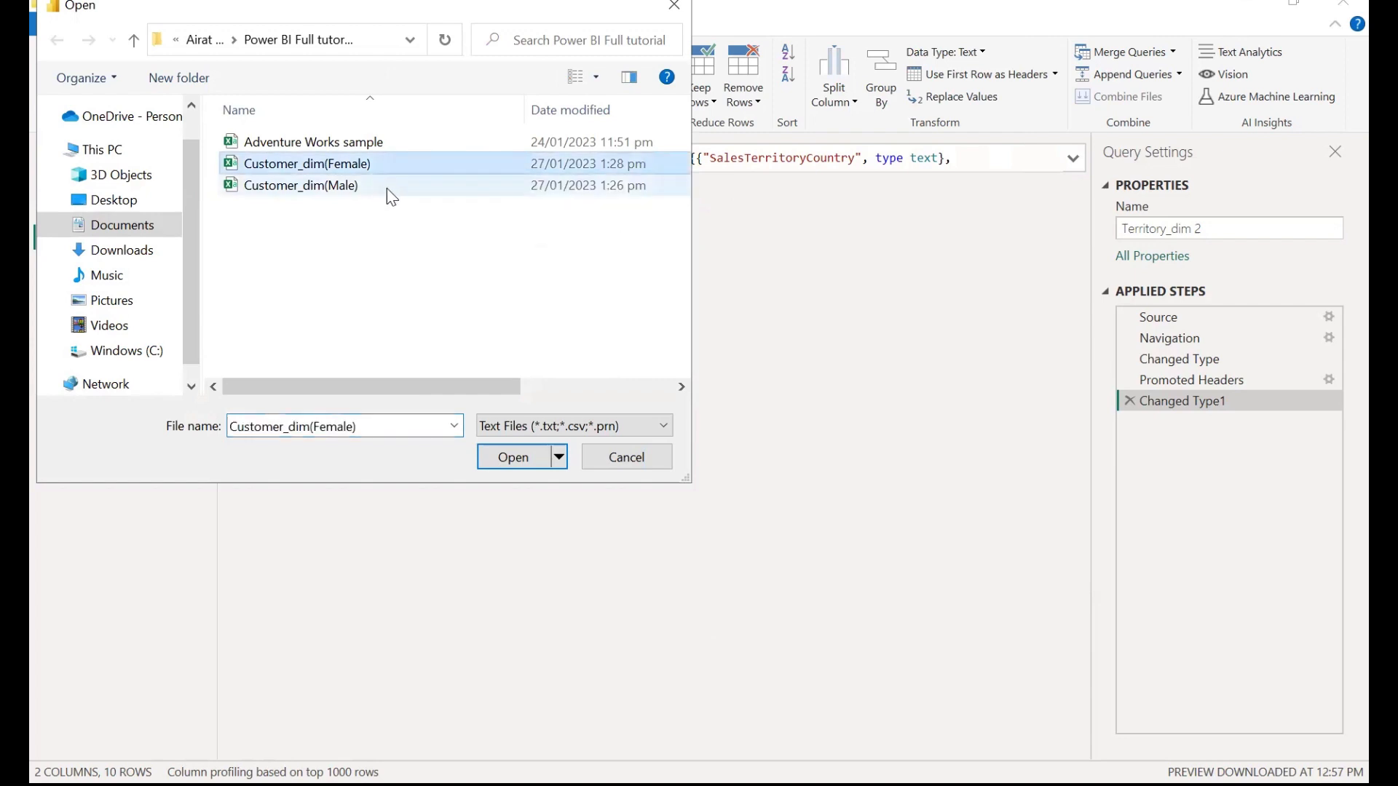
{"action": "left_click", "coordinate": [386, 188]}
{"action": "left_click", "coordinate": [404, 164]}
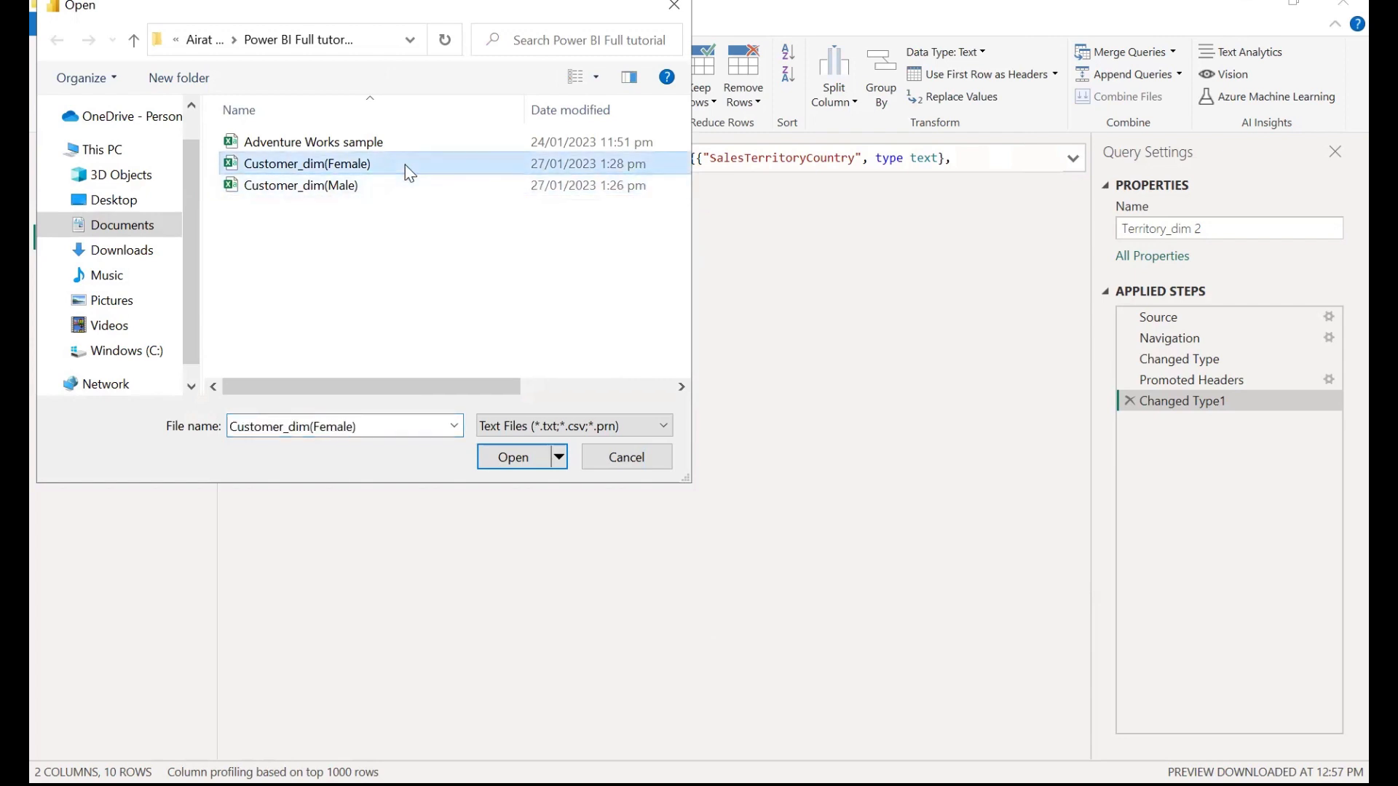
{"action": "left_click", "coordinate": [514, 457]}
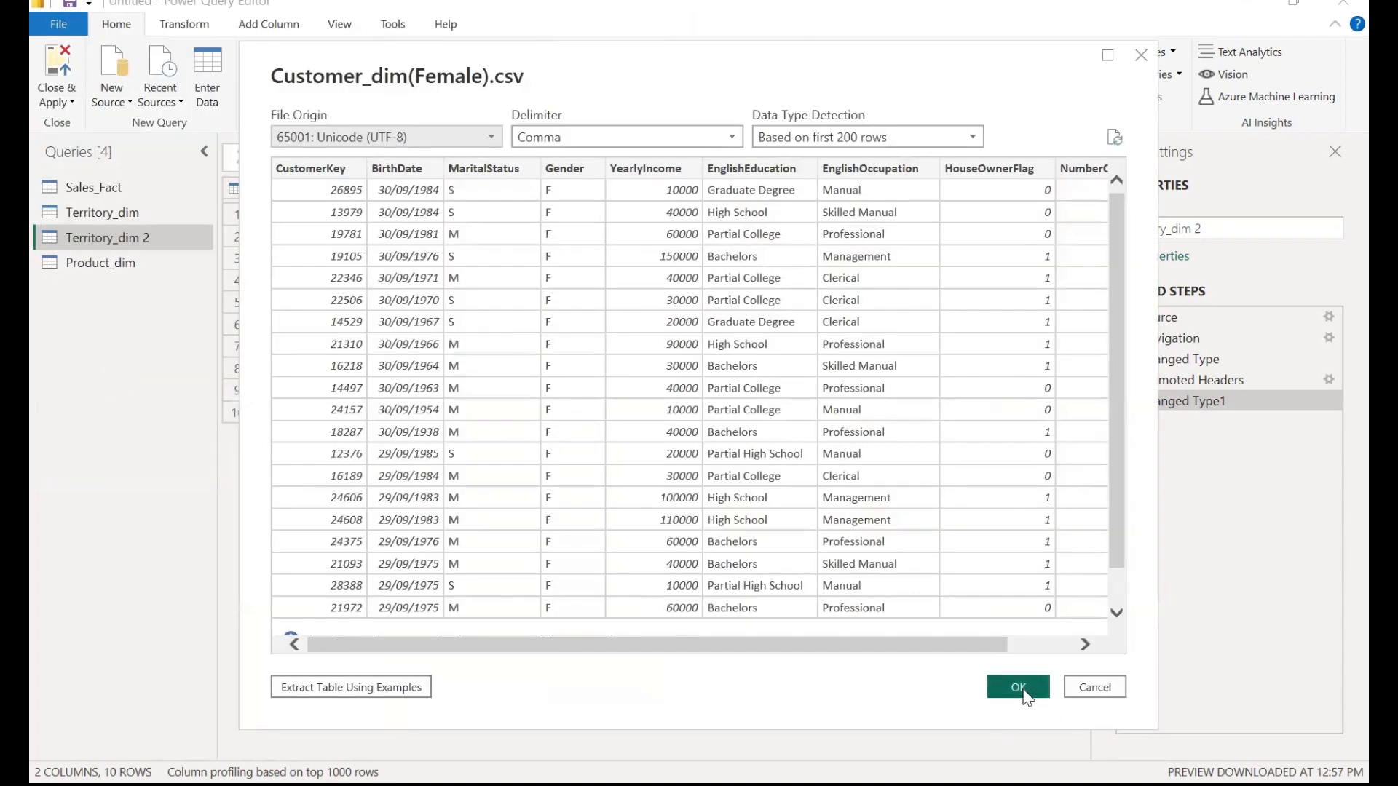
{"action": "left_click", "coordinate": [1024, 692]}
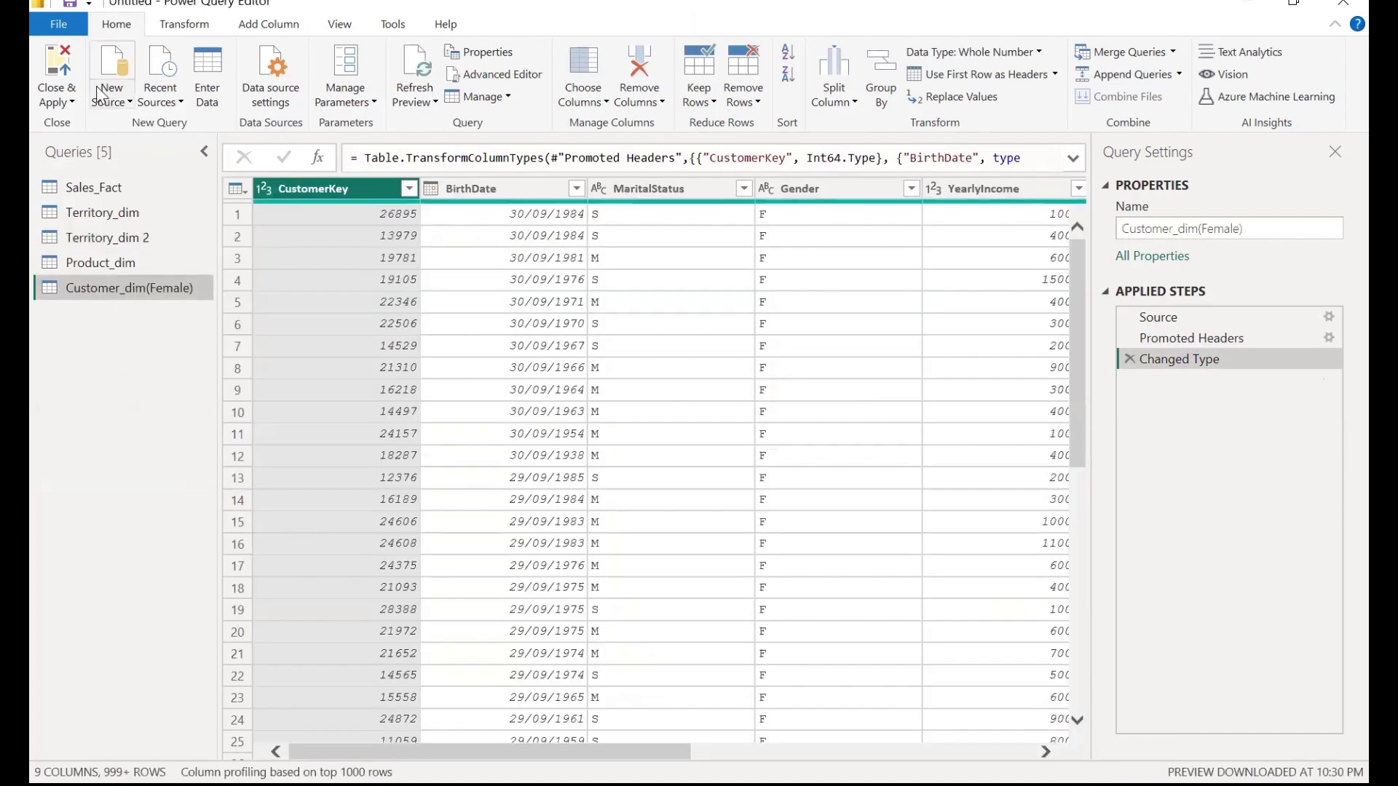
- Import the Customer_dim(Male) file as another new Text/CSV source with comma delimiter and UTF-8 origin
{"action": "left_click", "coordinate": [101, 95]}
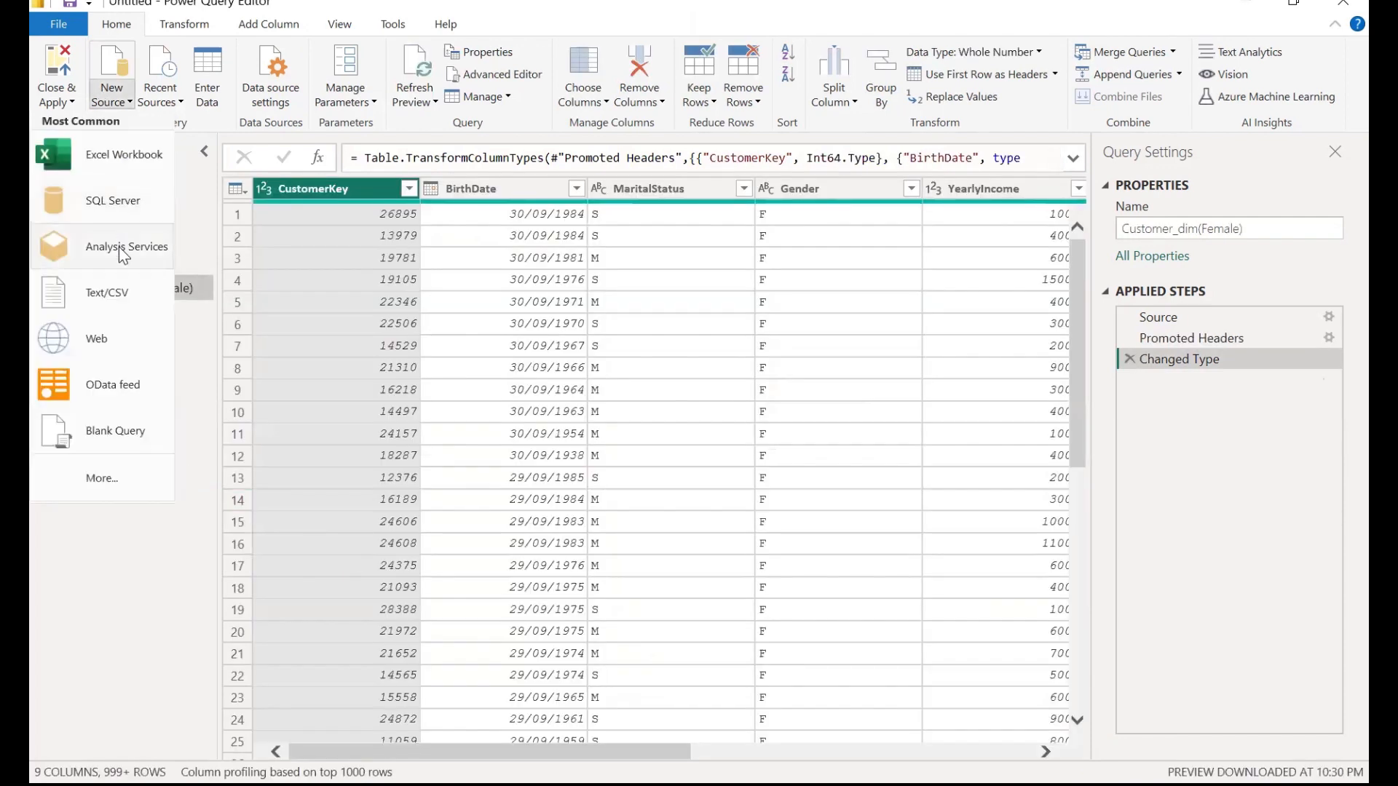
{"action": "left_click", "coordinate": [124, 295]}
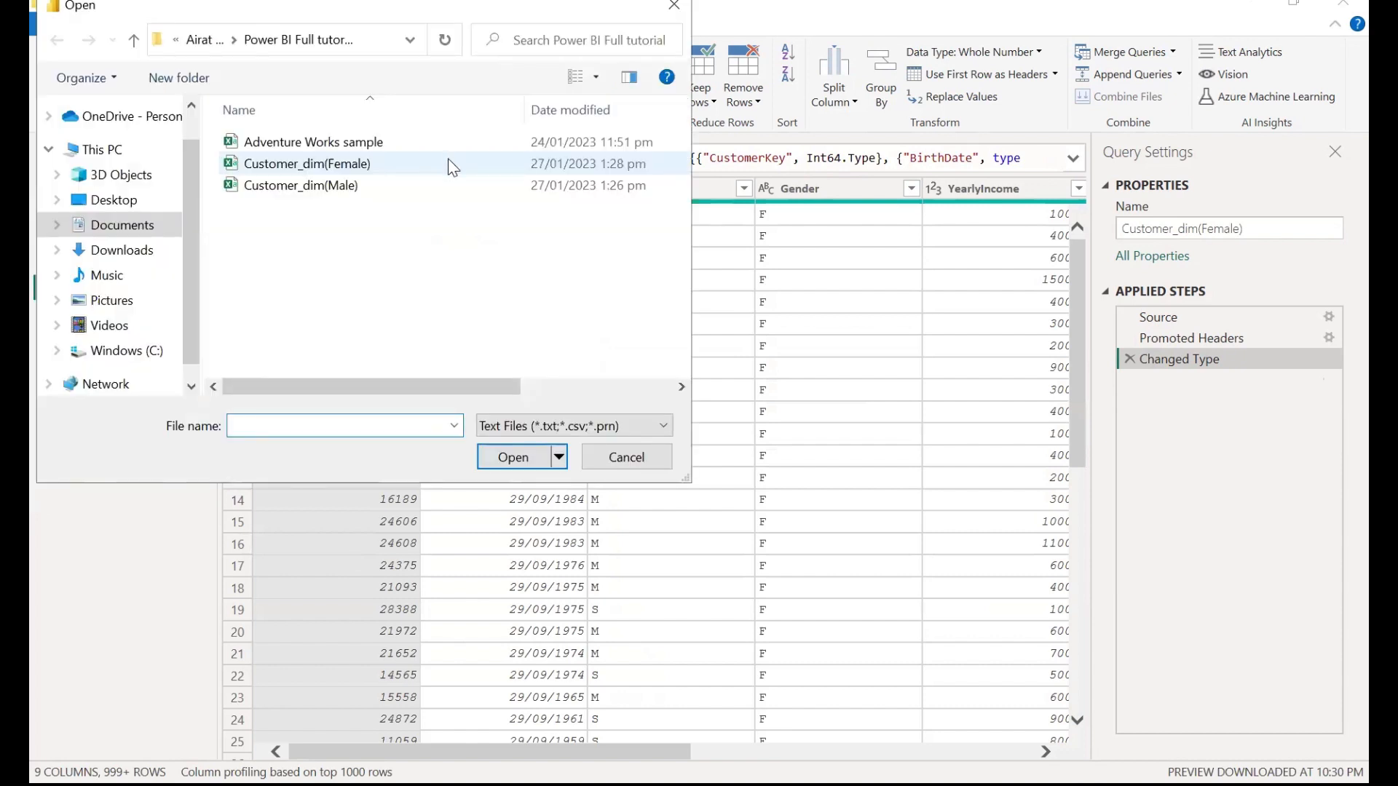
{"action": "left_click", "coordinate": [466, 186]}
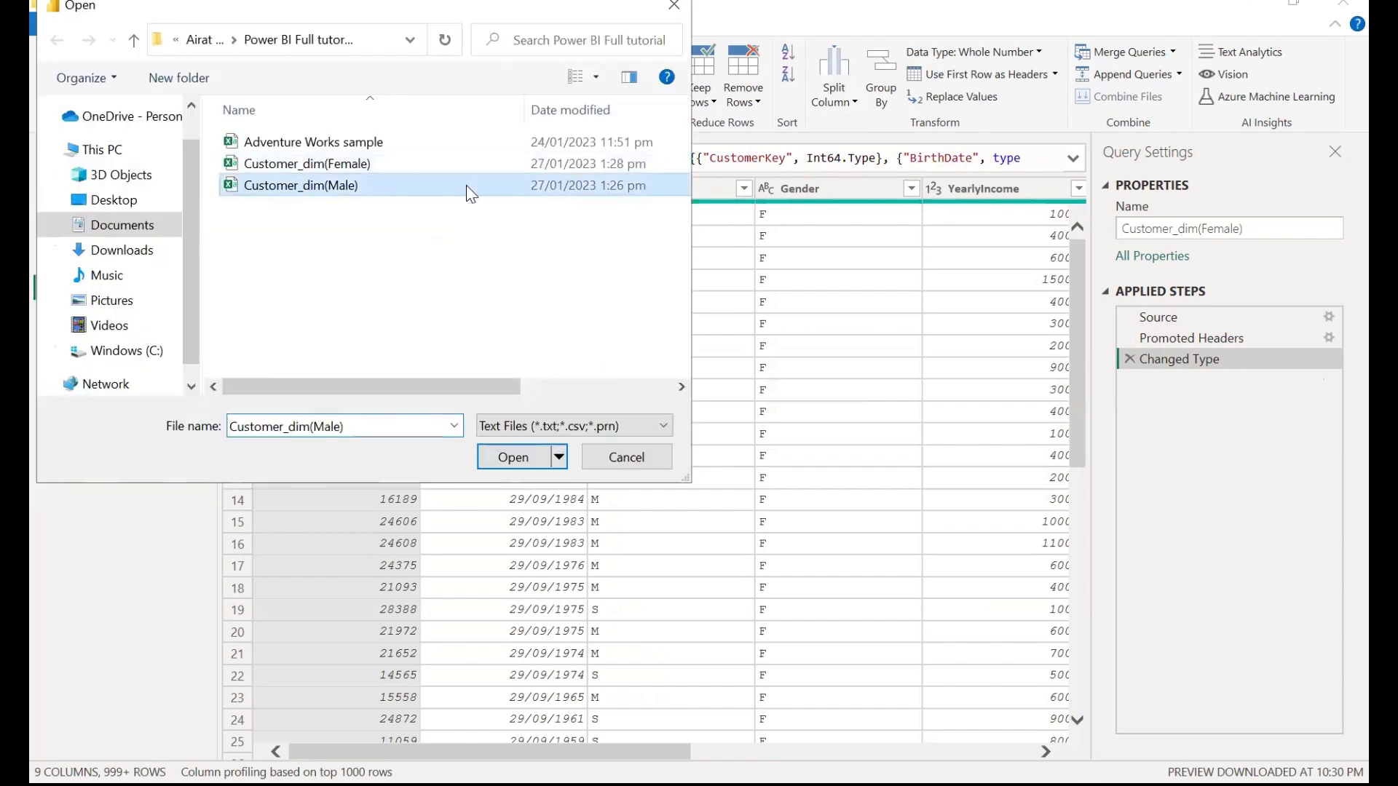
{"action": "left_click", "coordinate": [507, 465]}
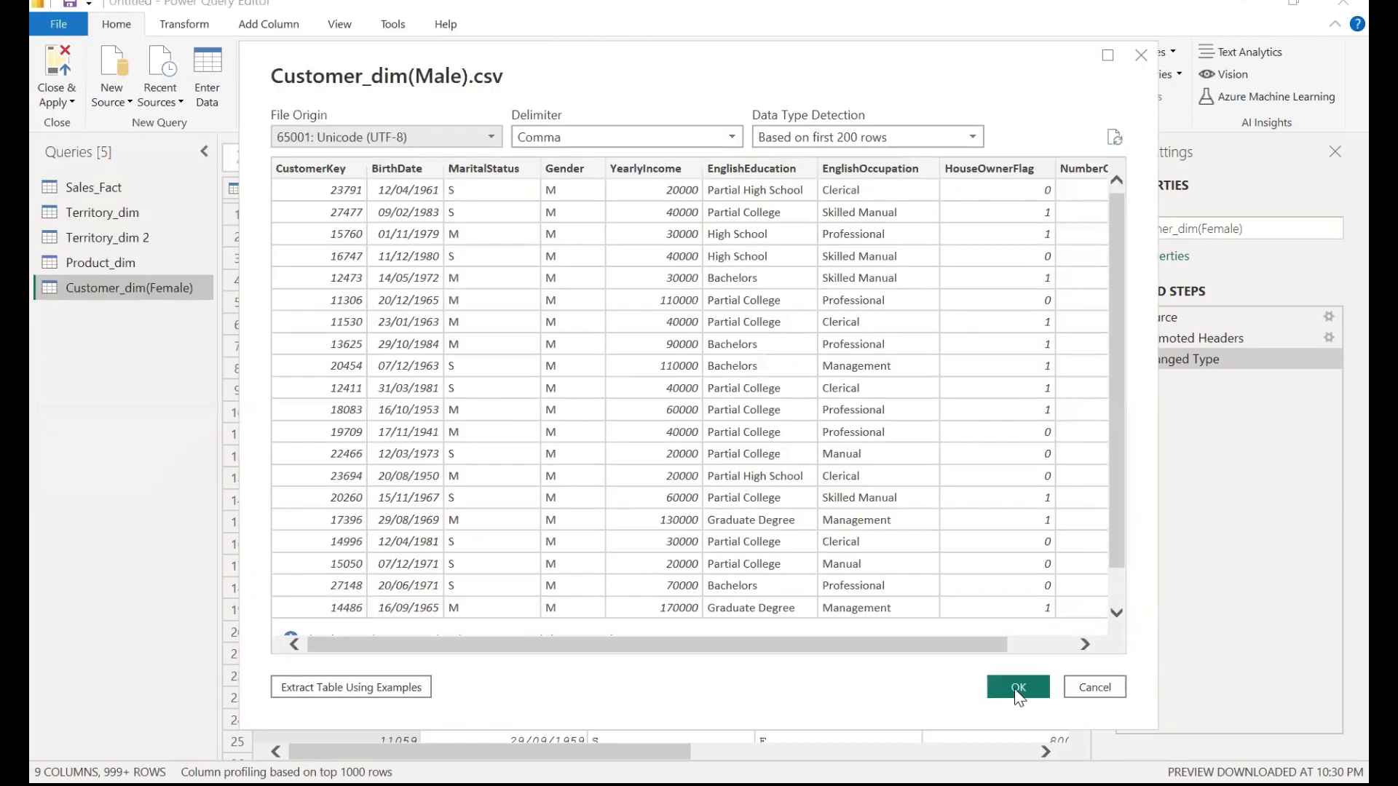
{"action": "left_click", "coordinate": [1015, 690]}
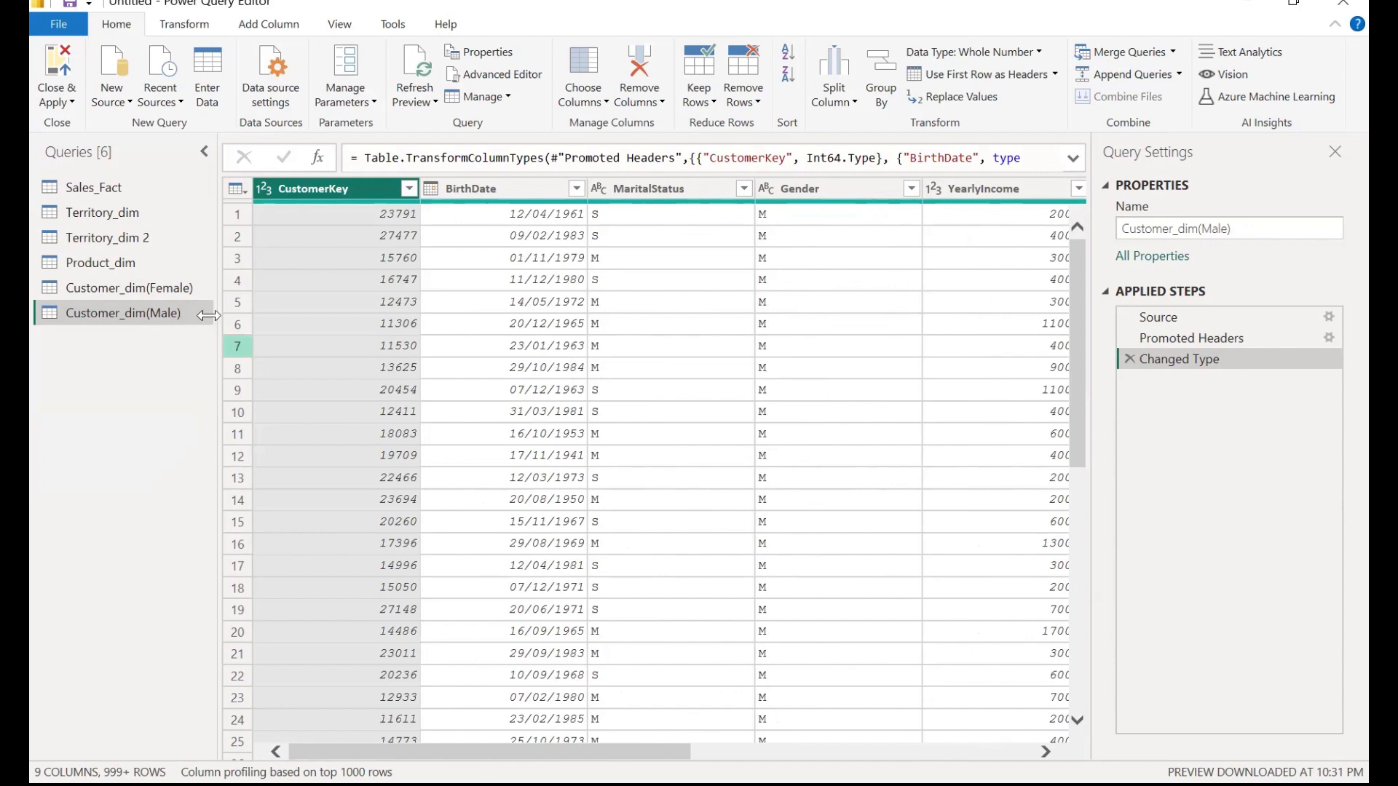
- Add an index column starting from 1 to the Territory_dim 2 query
{"action": "left_click", "coordinate": [100, 262]}
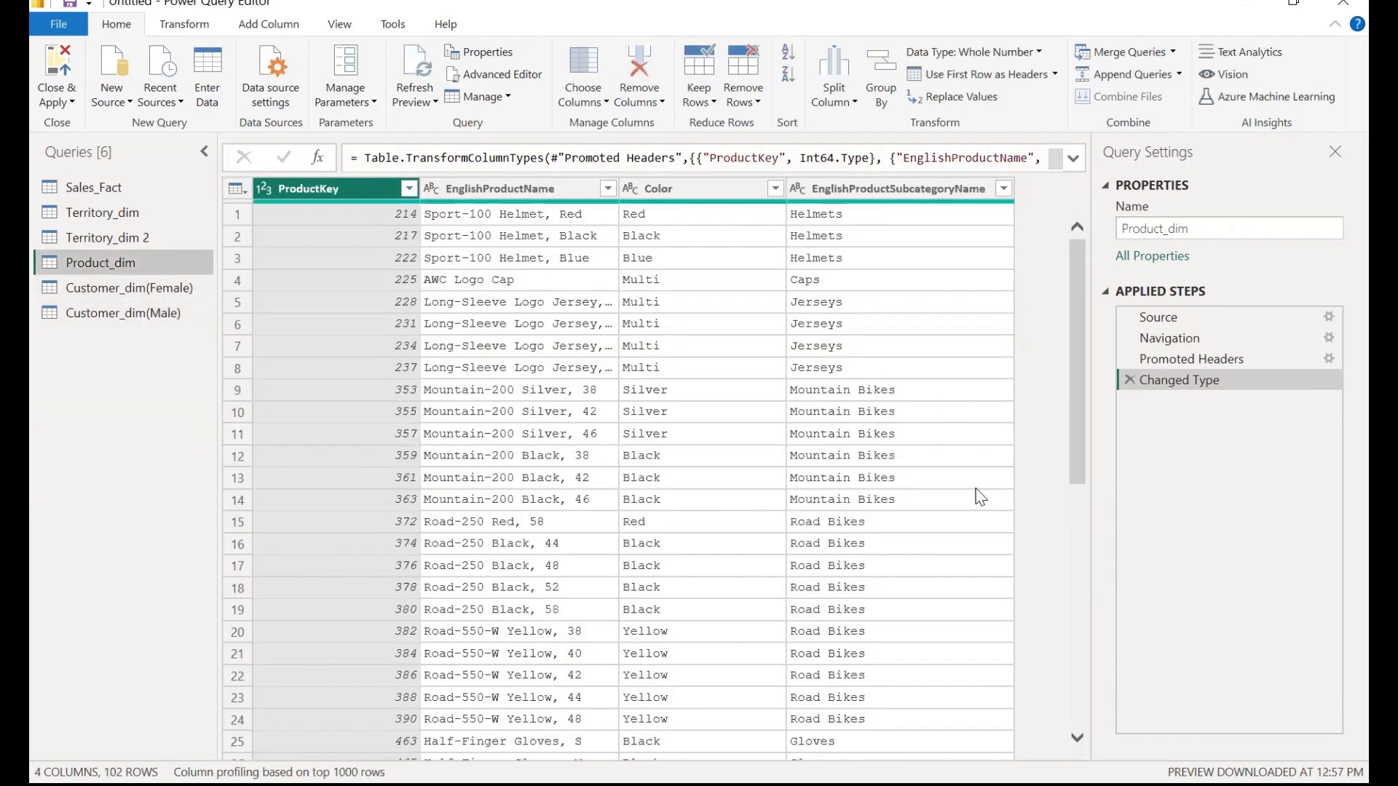
{"action": "left_click", "coordinate": [154, 237]}
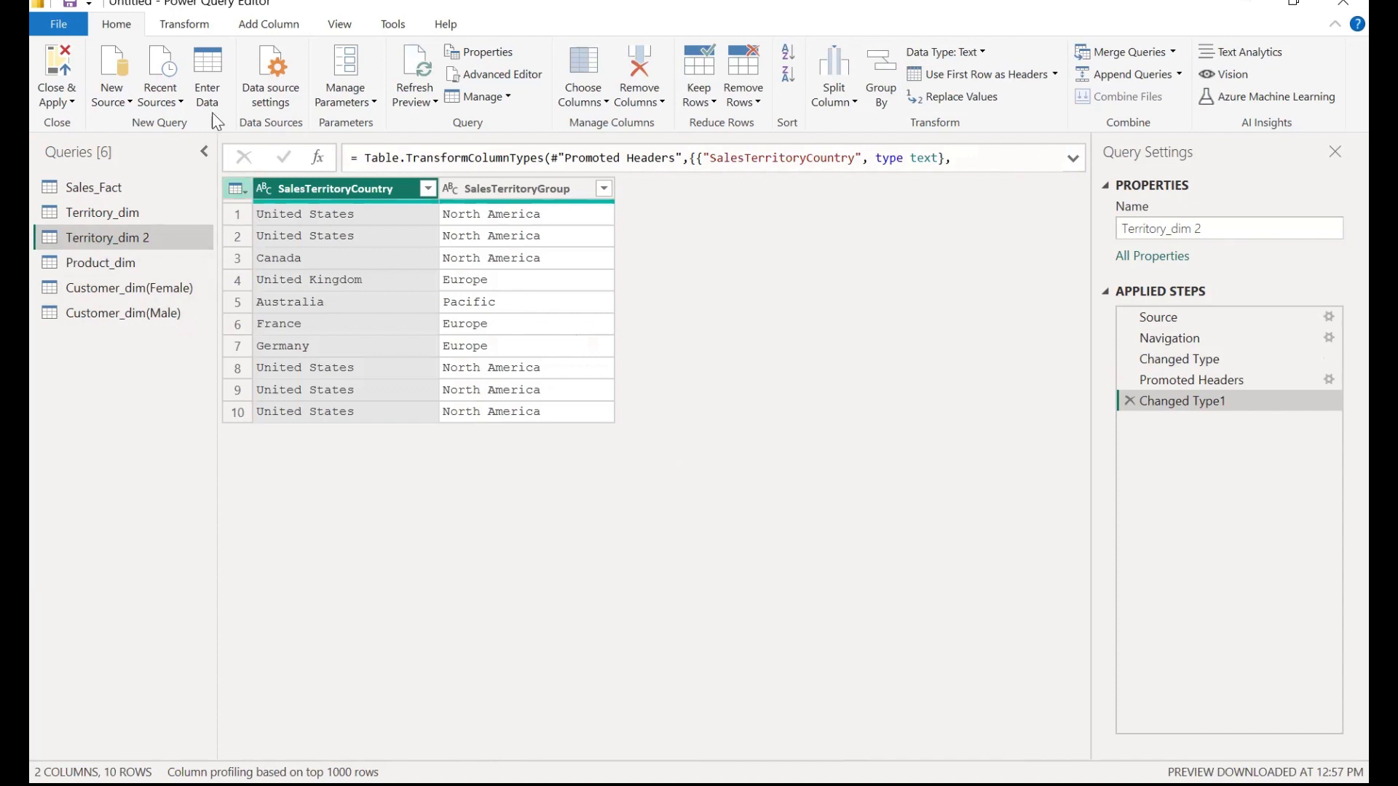
{"action": "left_click", "coordinate": [255, 30]}
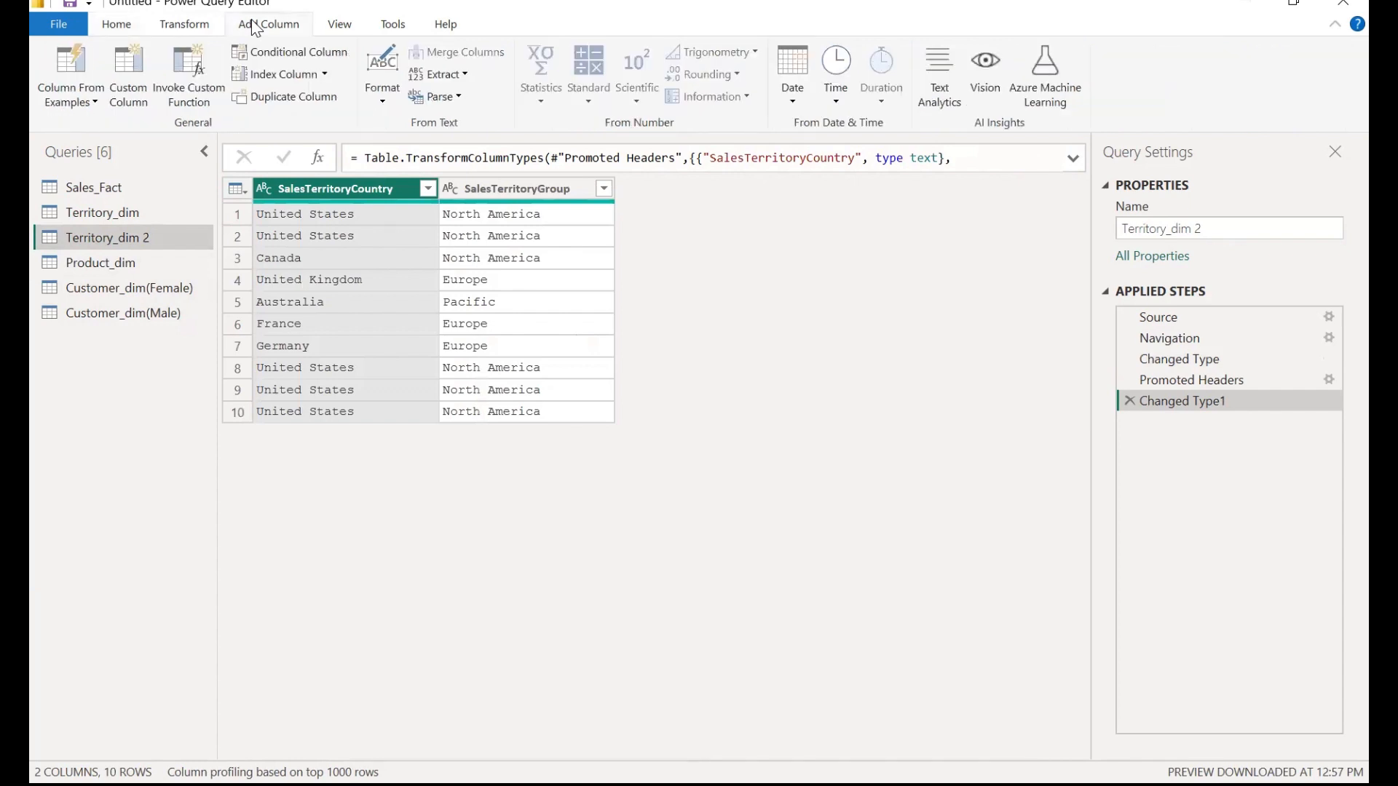
{"action": "left_click", "coordinate": [322, 73]}
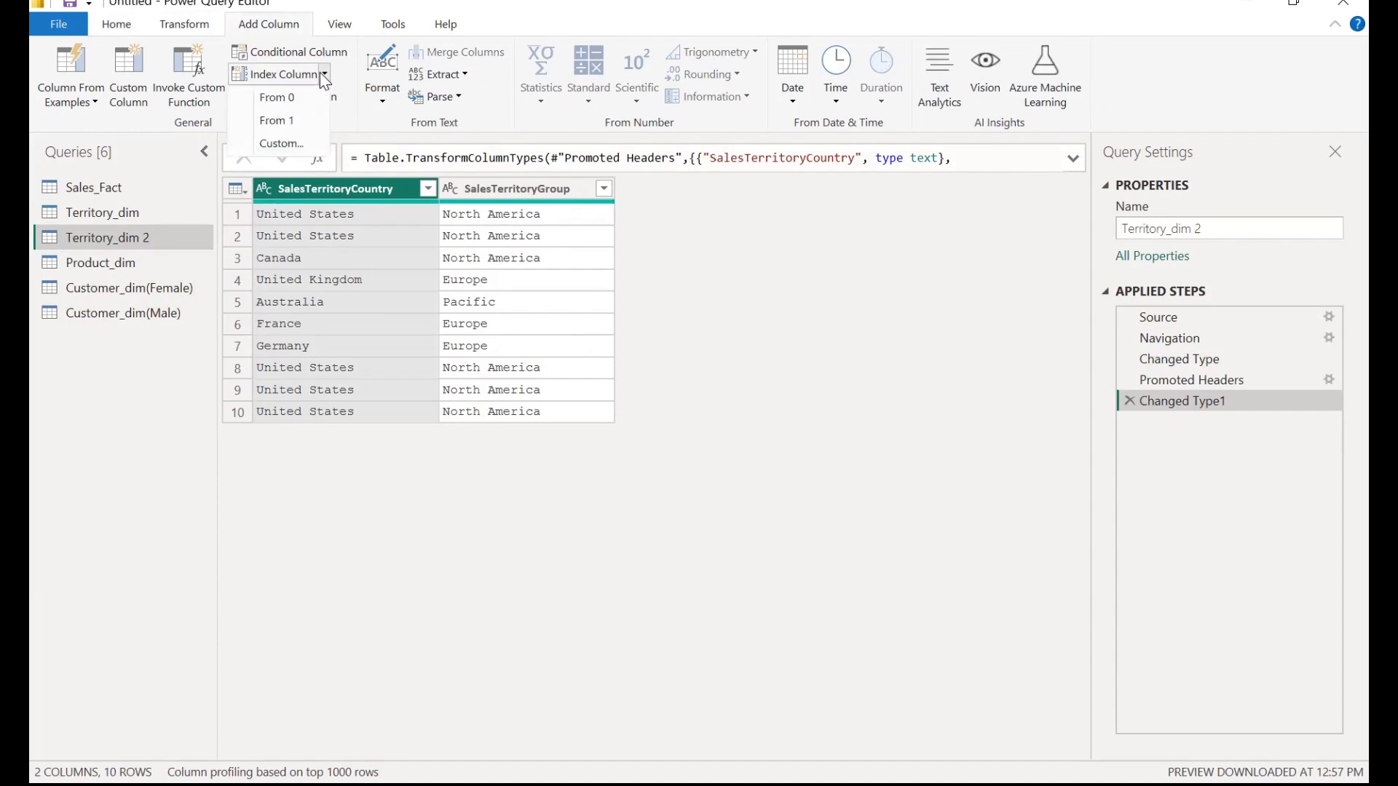
{"action": "left_click", "coordinate": [300, 121]}
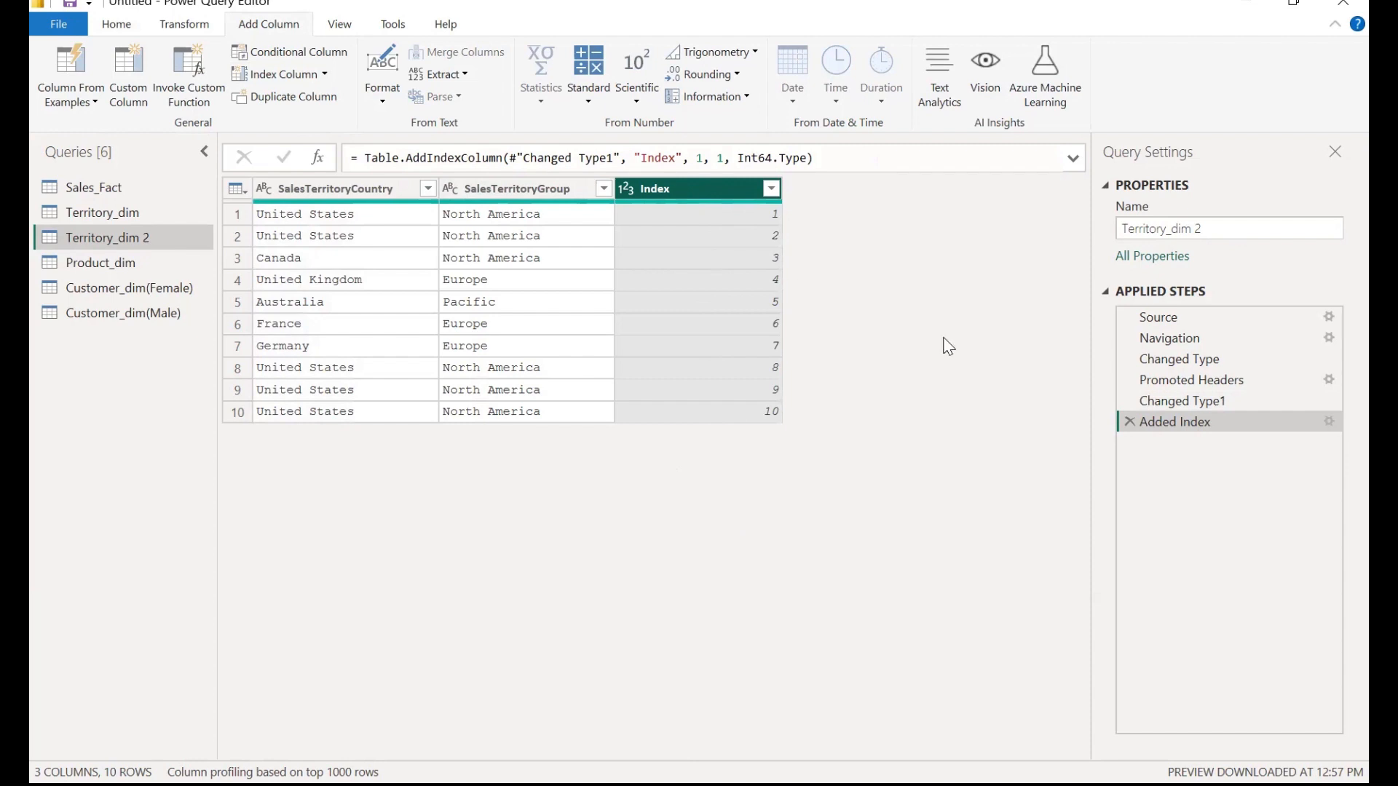
- Rename the index column of Territory_dim 2 to TerritoryGroupID
{"action": "double_click", "coordinate": [681, 188]}
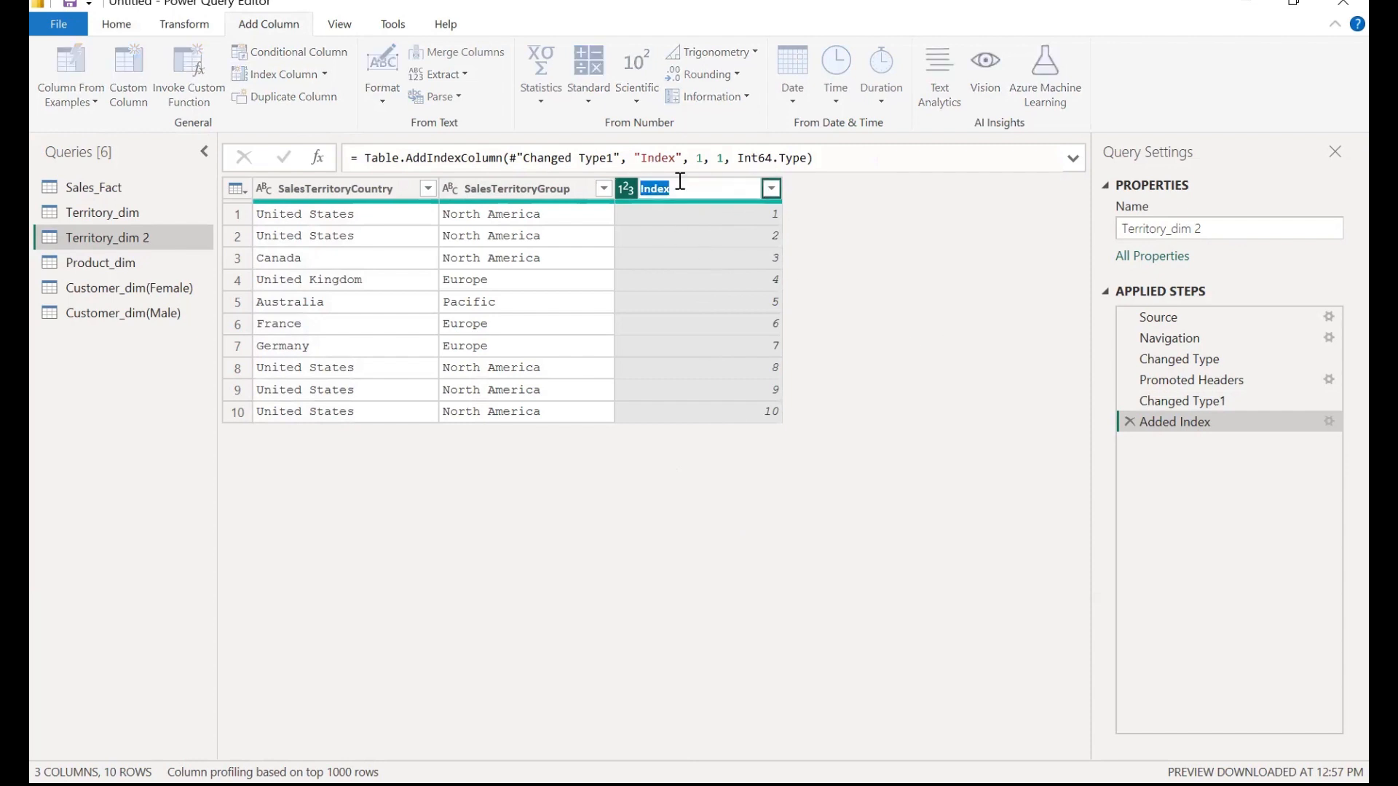
{"action": "key", "text": "BackSpace"}
{"action": "type", "text": "TerritoryGroupID"}
{"action": "left_click", "coordinate": [957, 343]}
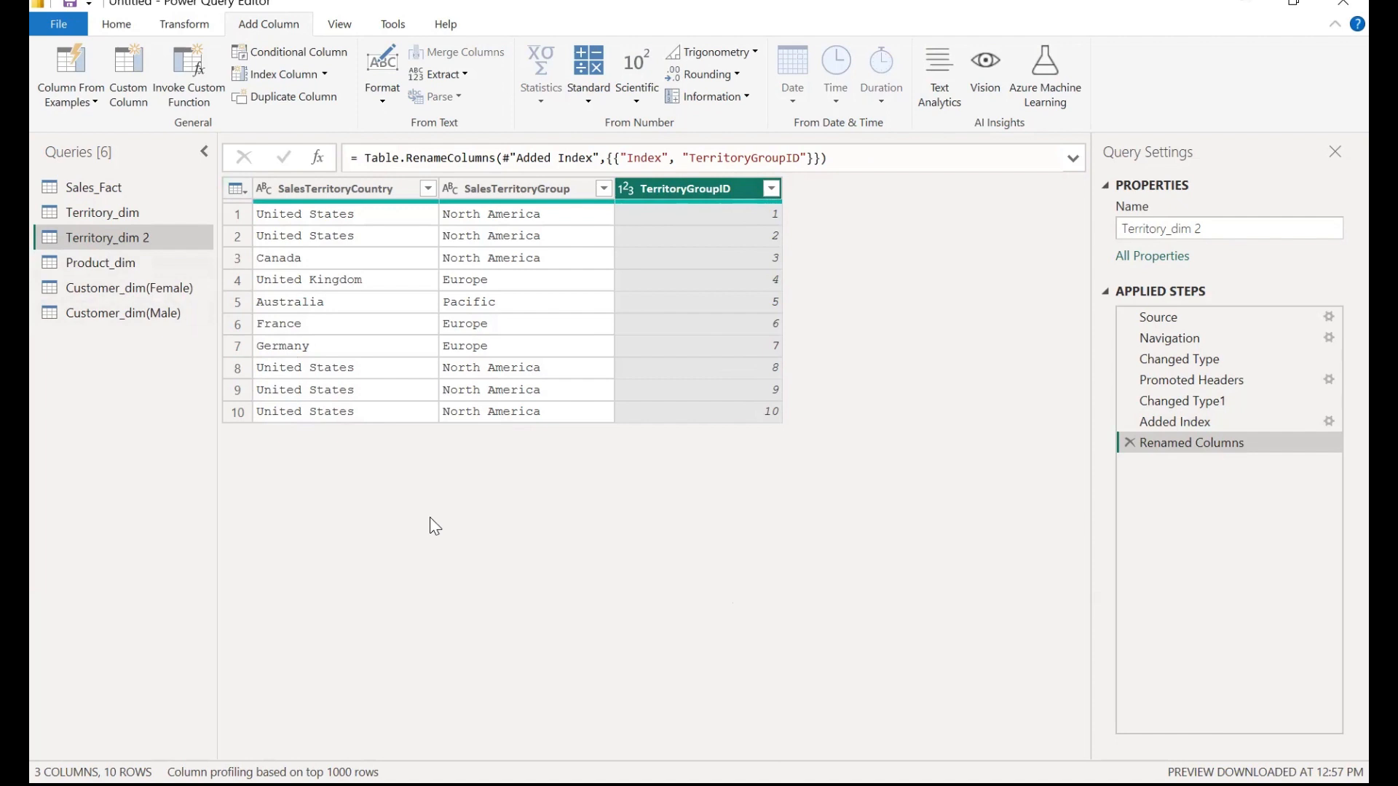
{"action": "left_click", "coordinate": [184, 25]}
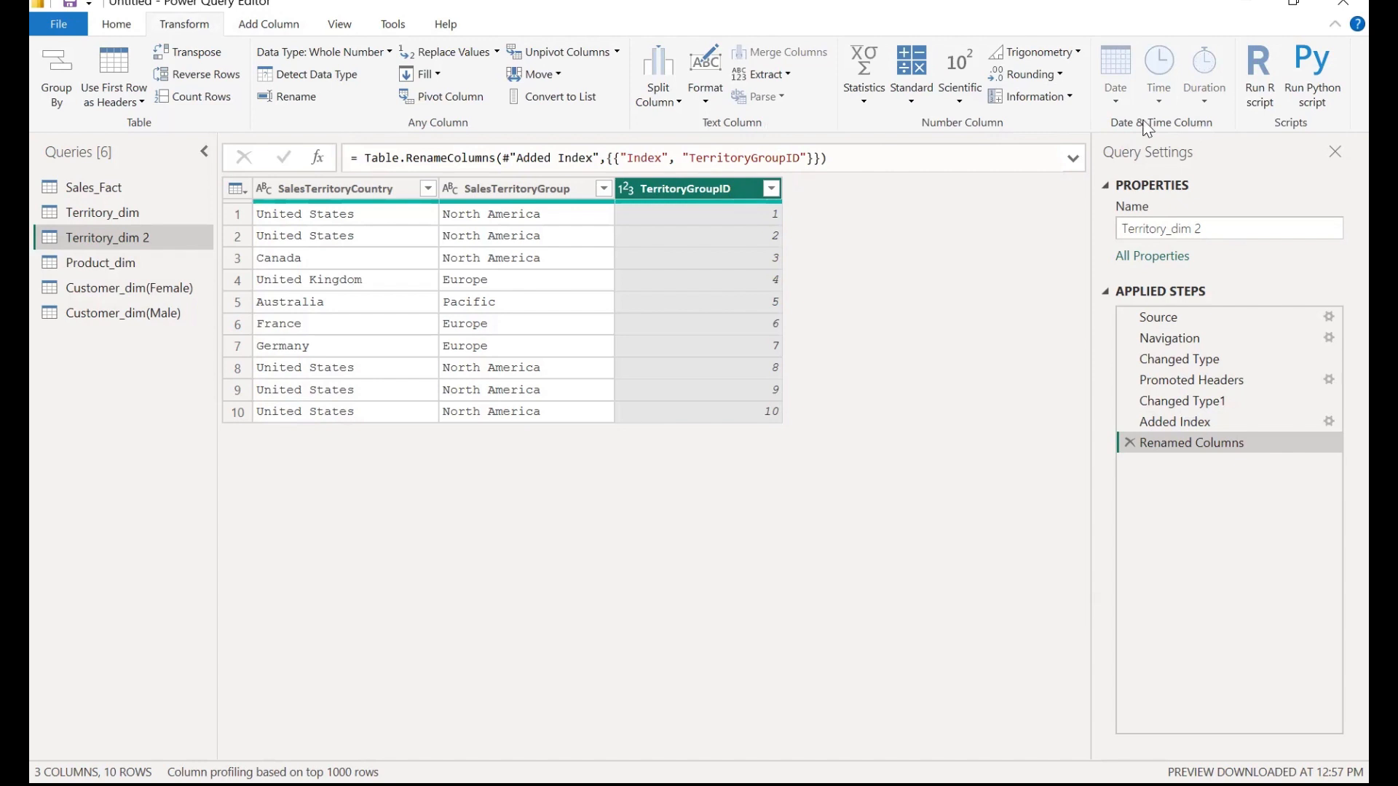
{"action": "left_click", "coordinate": [282, 20]}
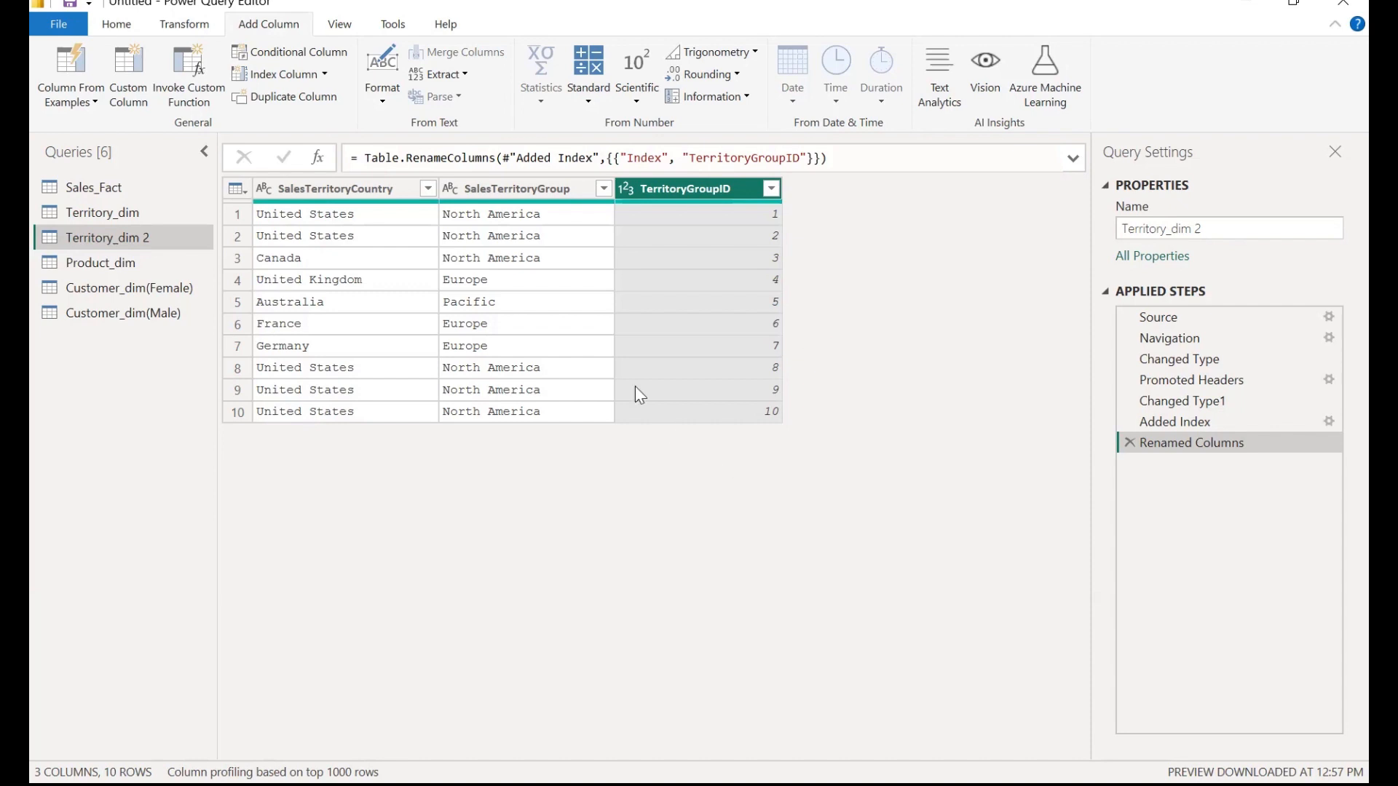
{"action": "left_click", "coordinate": [534, 196]}
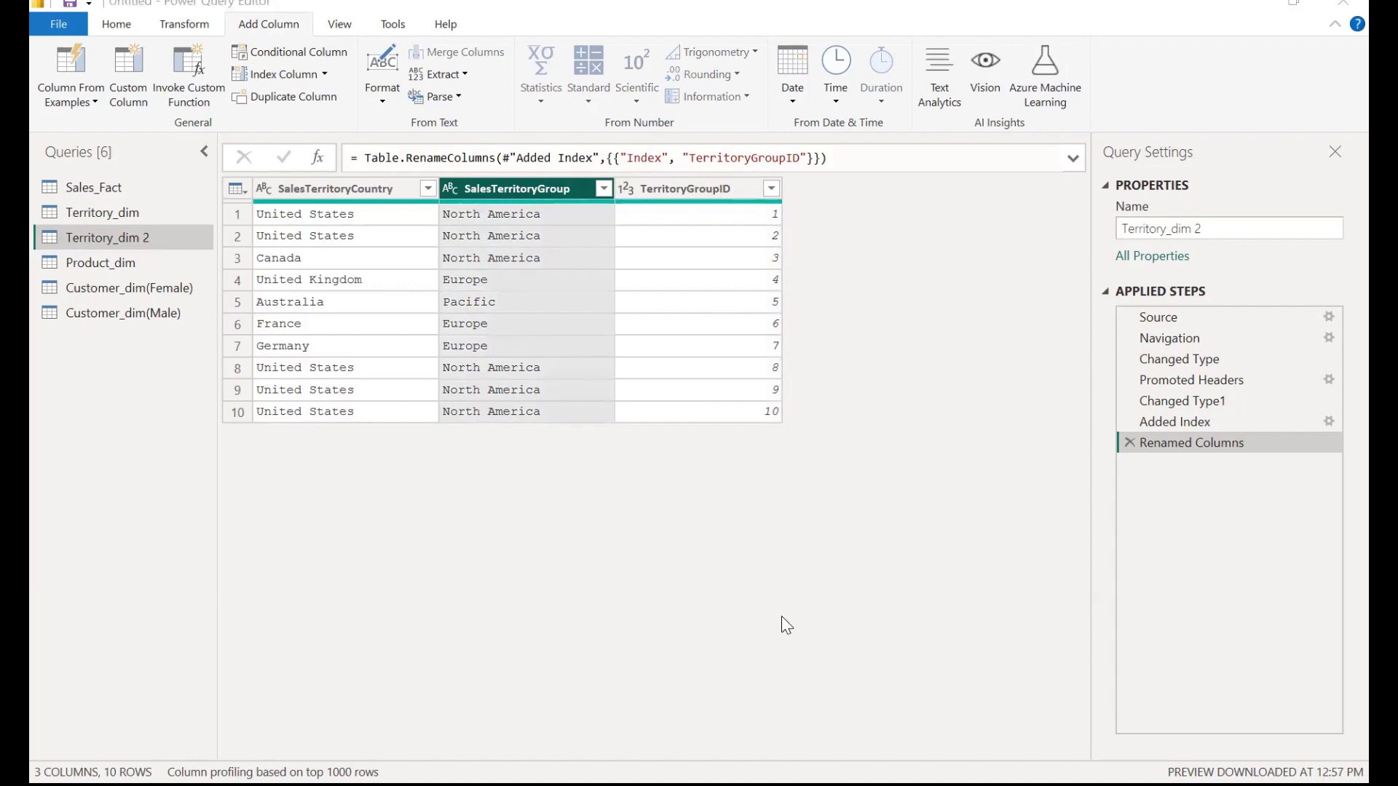
- Try converting the Ship Date column of the Sales_Fact query to month names in place, and remove that transformation
{"action": "left_click", "coordinate": [148, 190]}
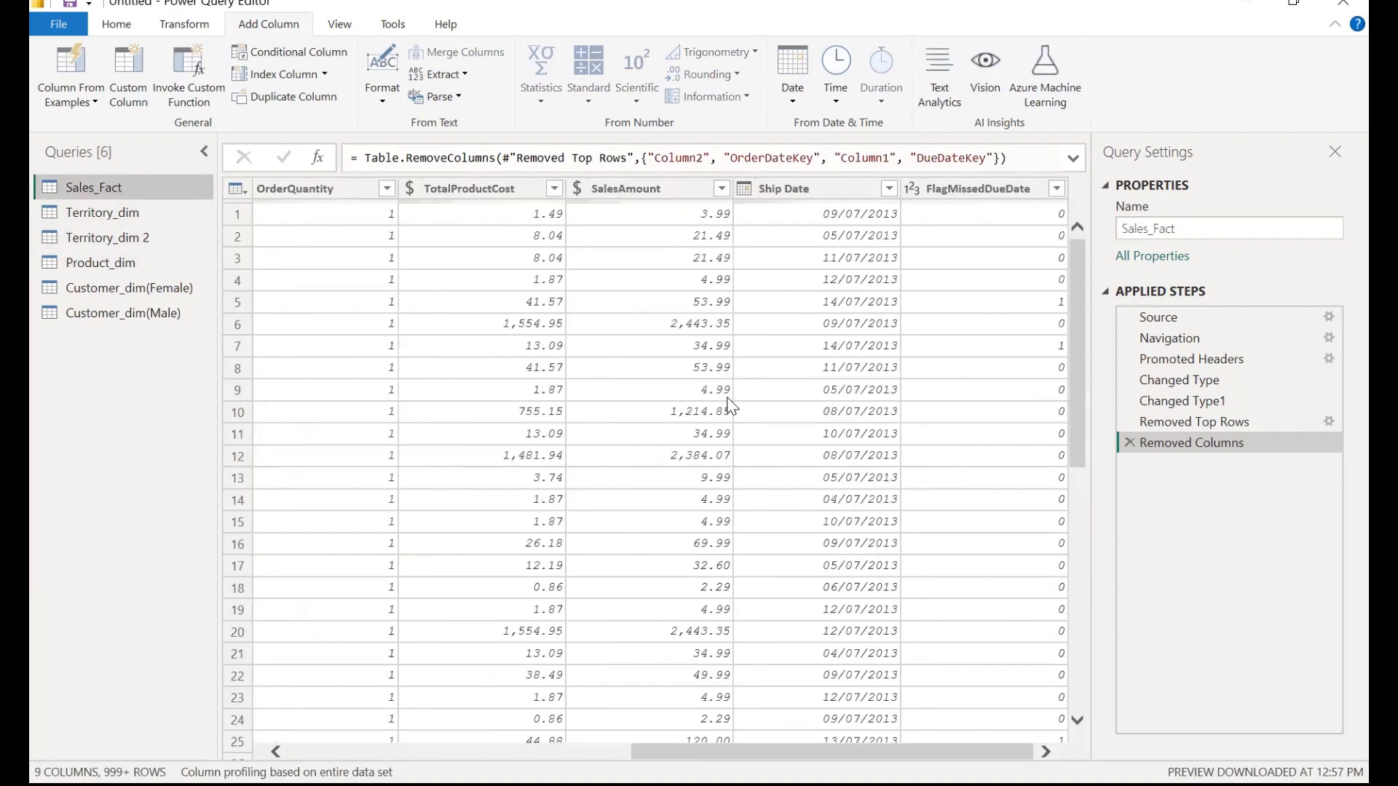
{"action": "left_click", "coordinate": [849, 188]}
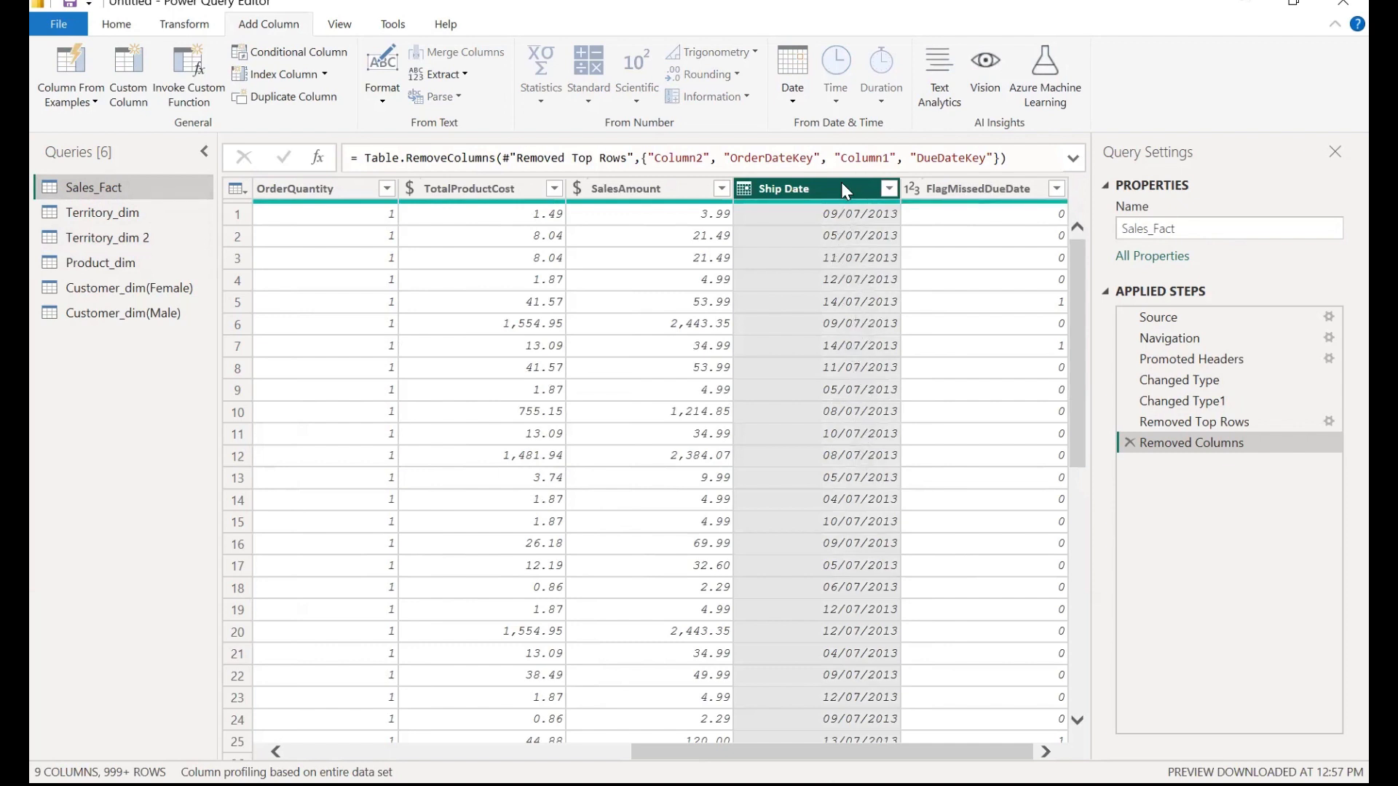
{"action": "left_click", "coordinate": [206, 29]}
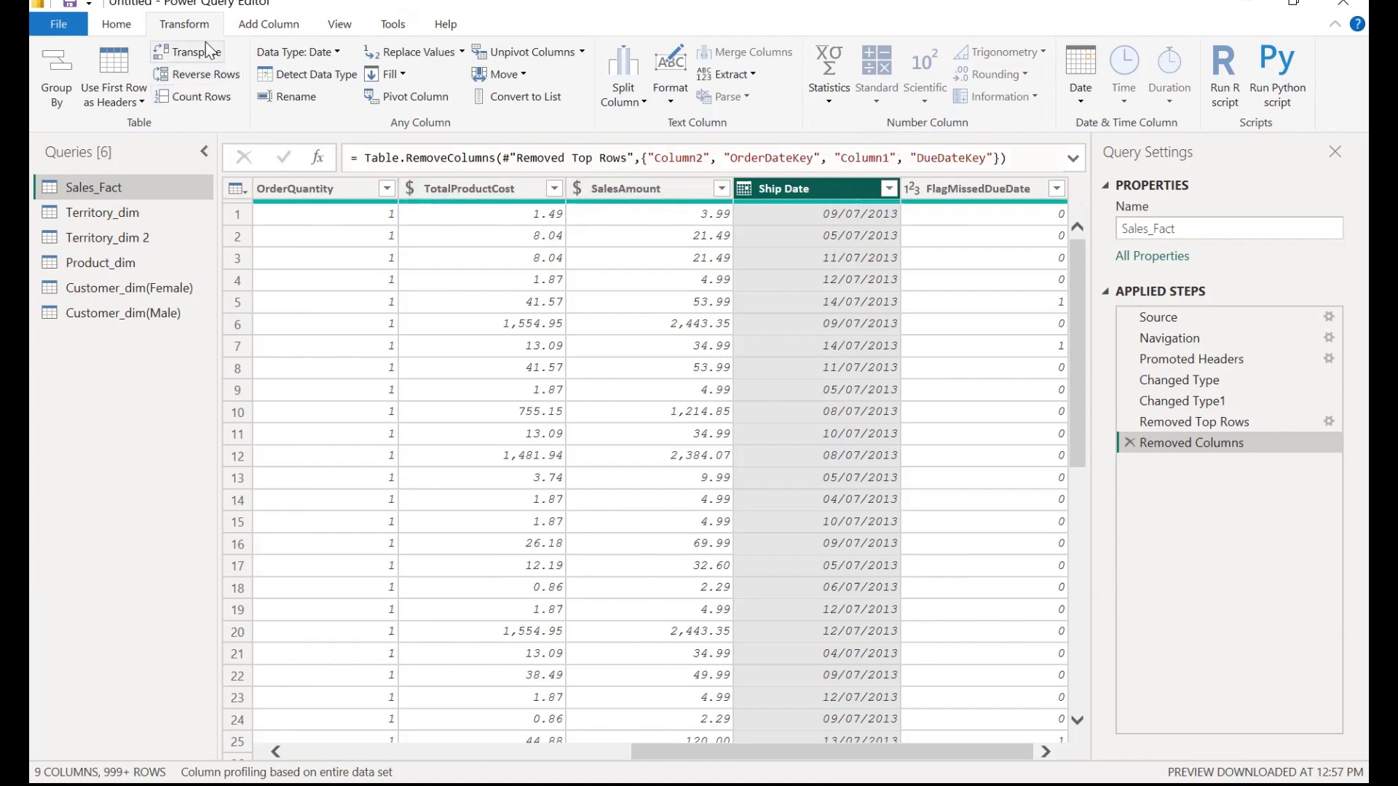
{"action": "left_click", "coordinate": [1094, 98]}
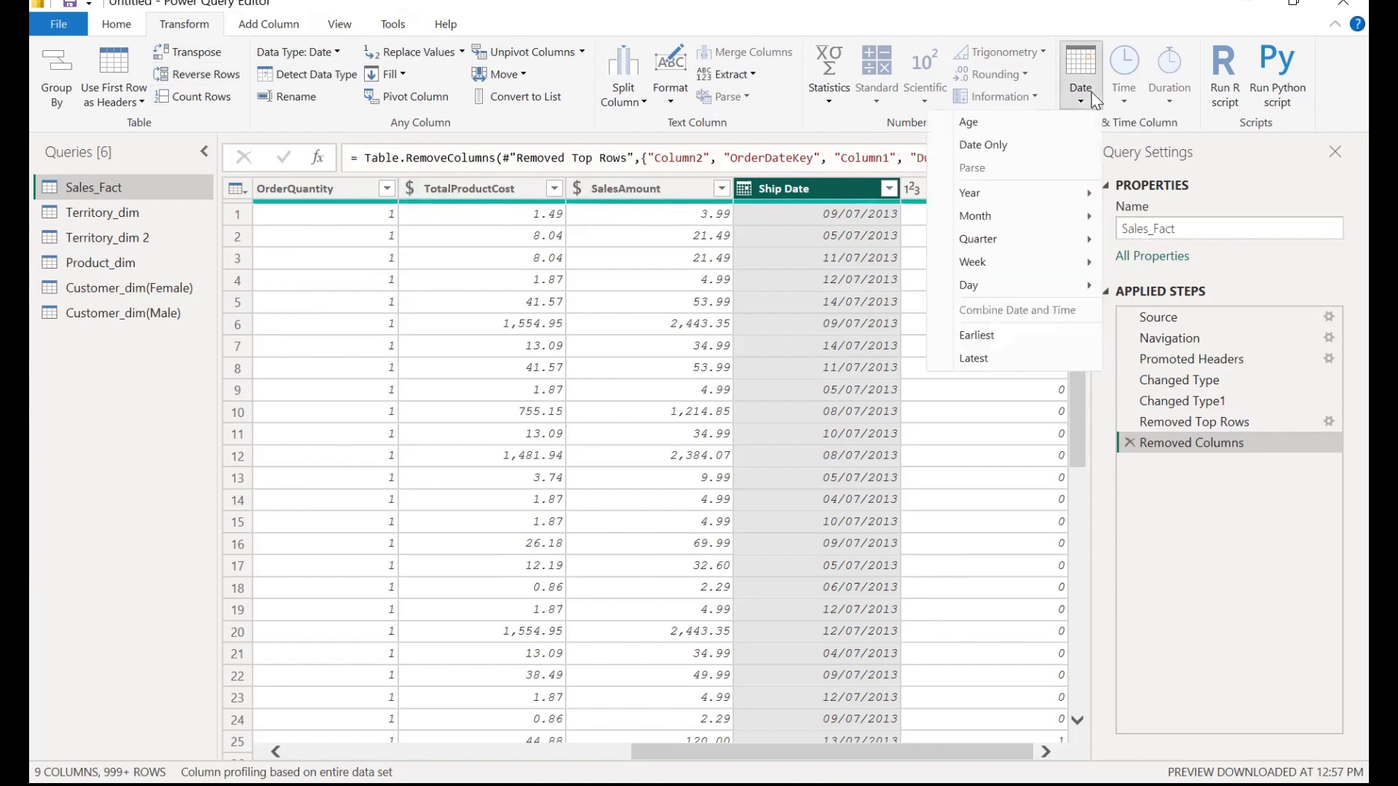
{"action": "left_click", "coordinate": [1095, 100]}
{"action": "left_click", "coordinate": [1094, 100]}
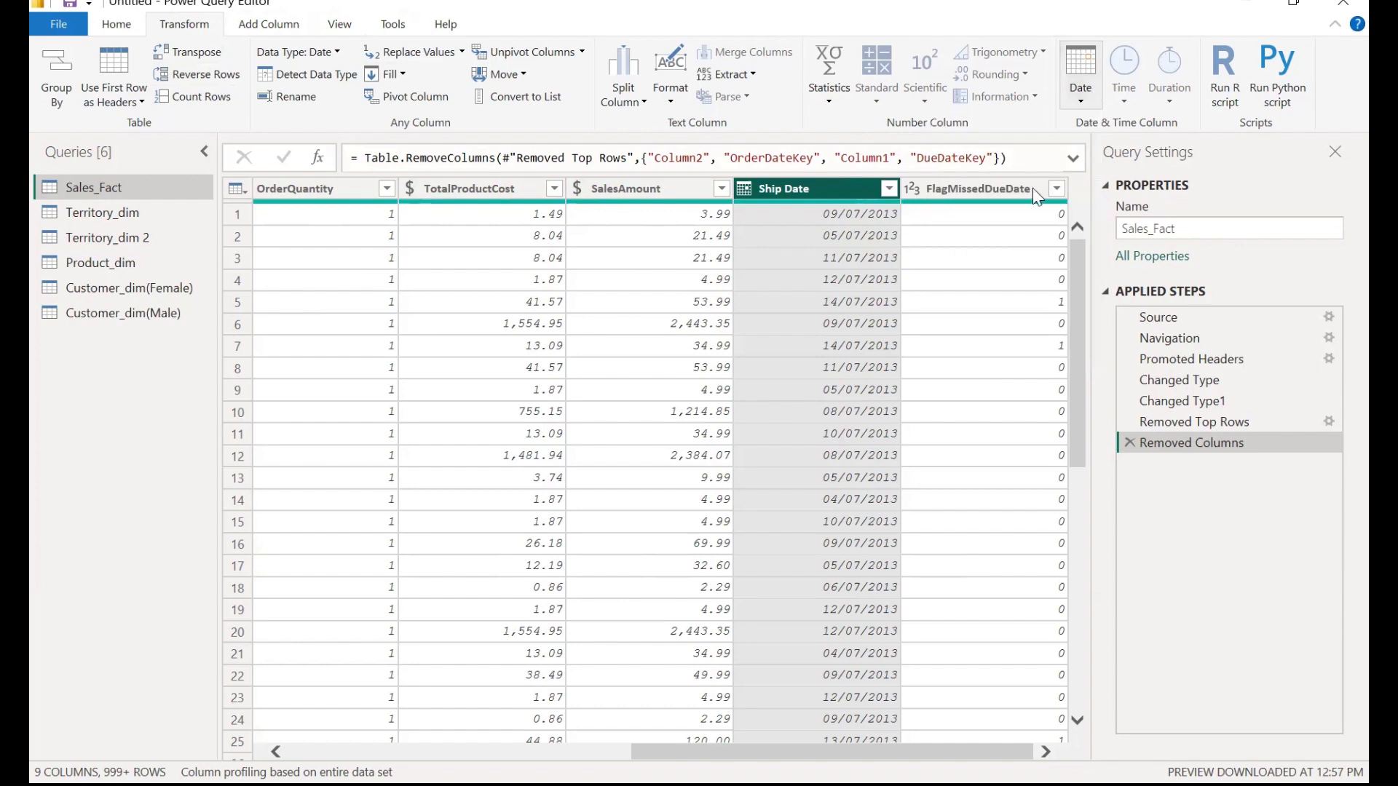
{"action": "mouse_move", "coordinate": [957, 215]}
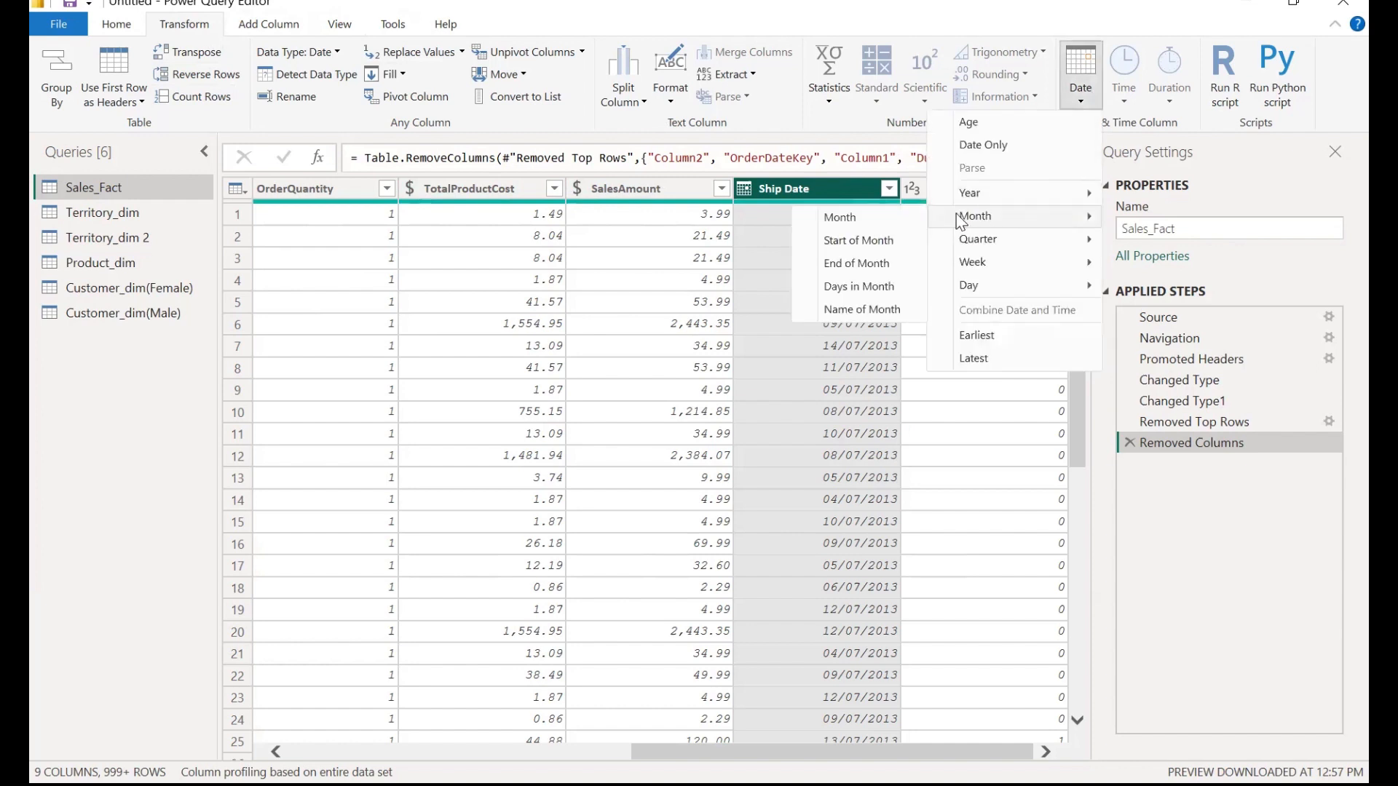
{"action": "left_click", "coordinate": [897, 313]}
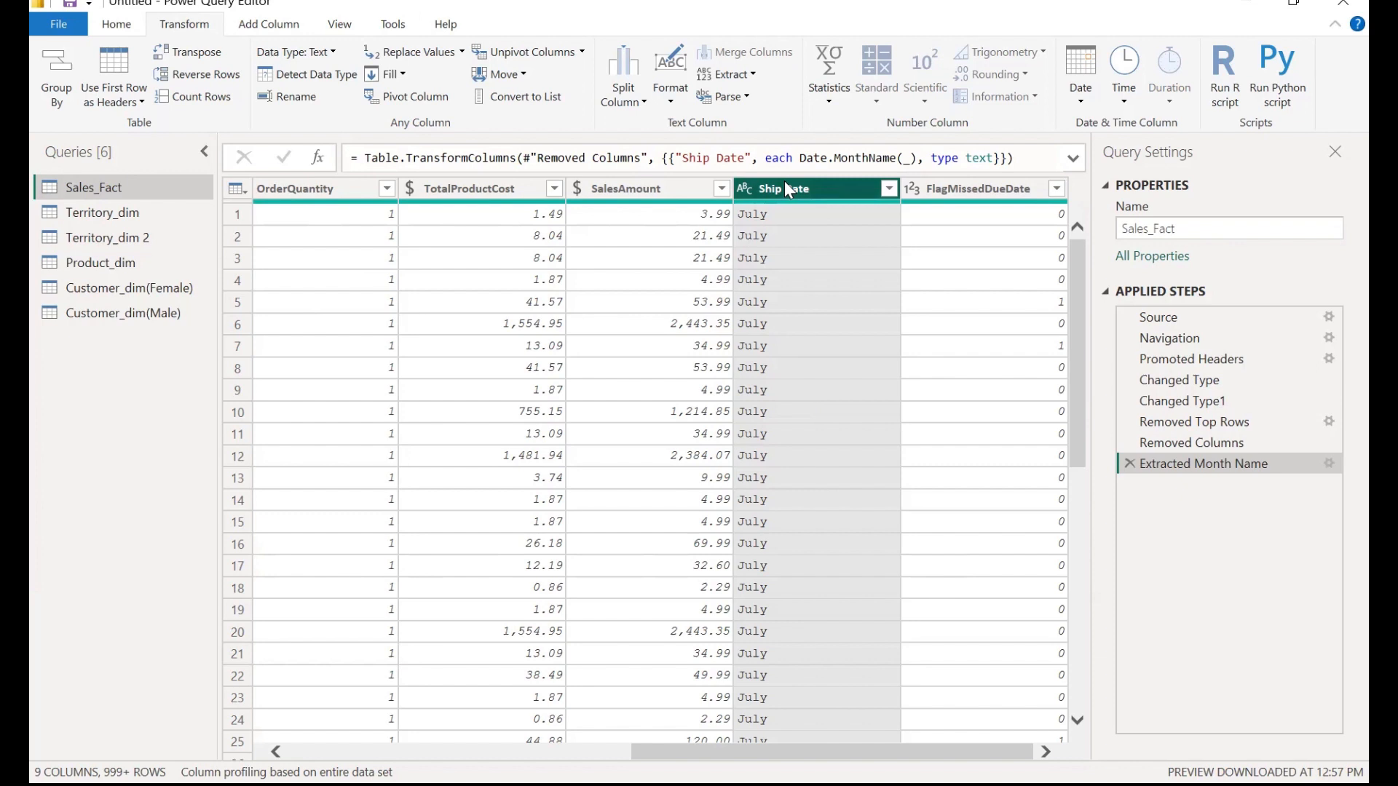
{"action": "left_click", "coordinate": [1128, 465]}
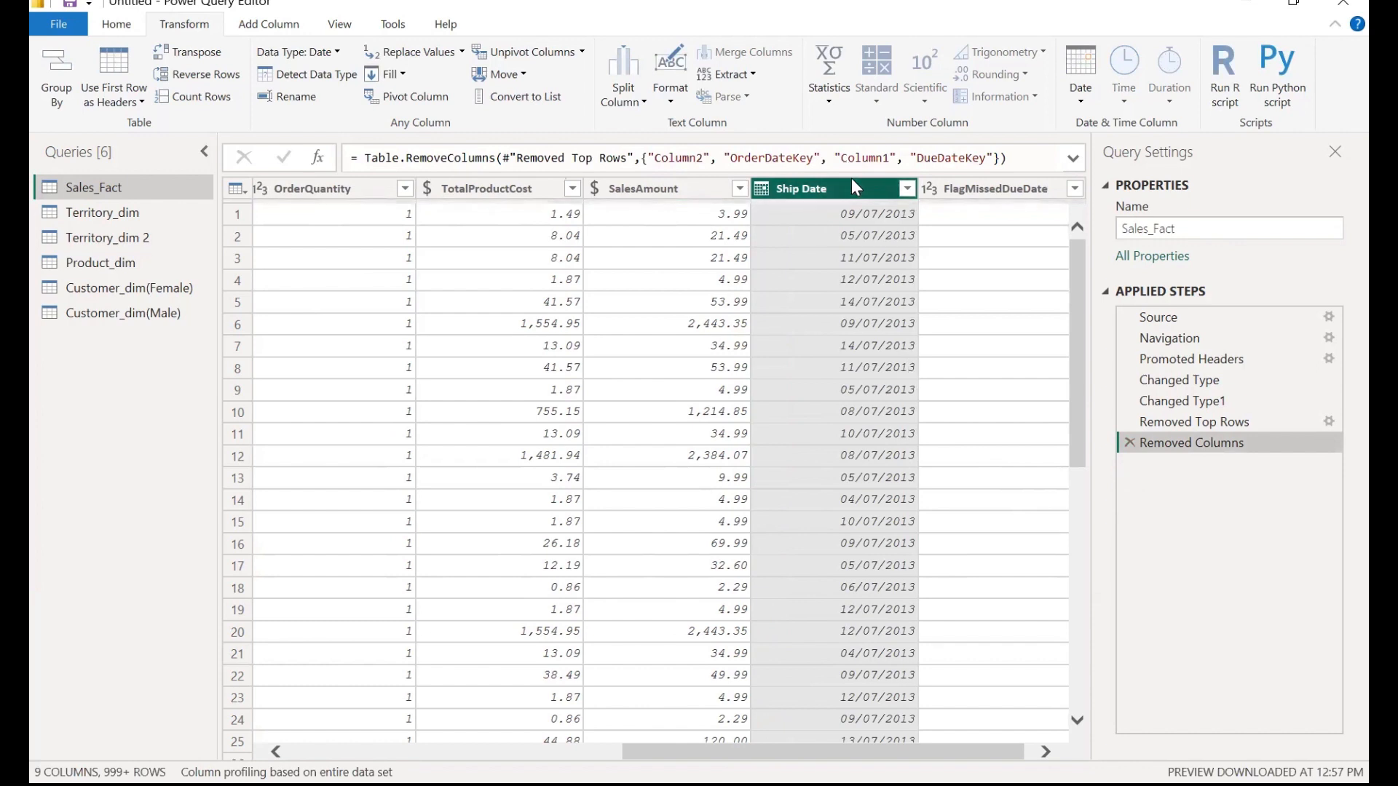
- Add a new column to Sales_Fact with the name of the month from the Ship Date column
{"action": "left_click", "coordinate": [277, 24]}
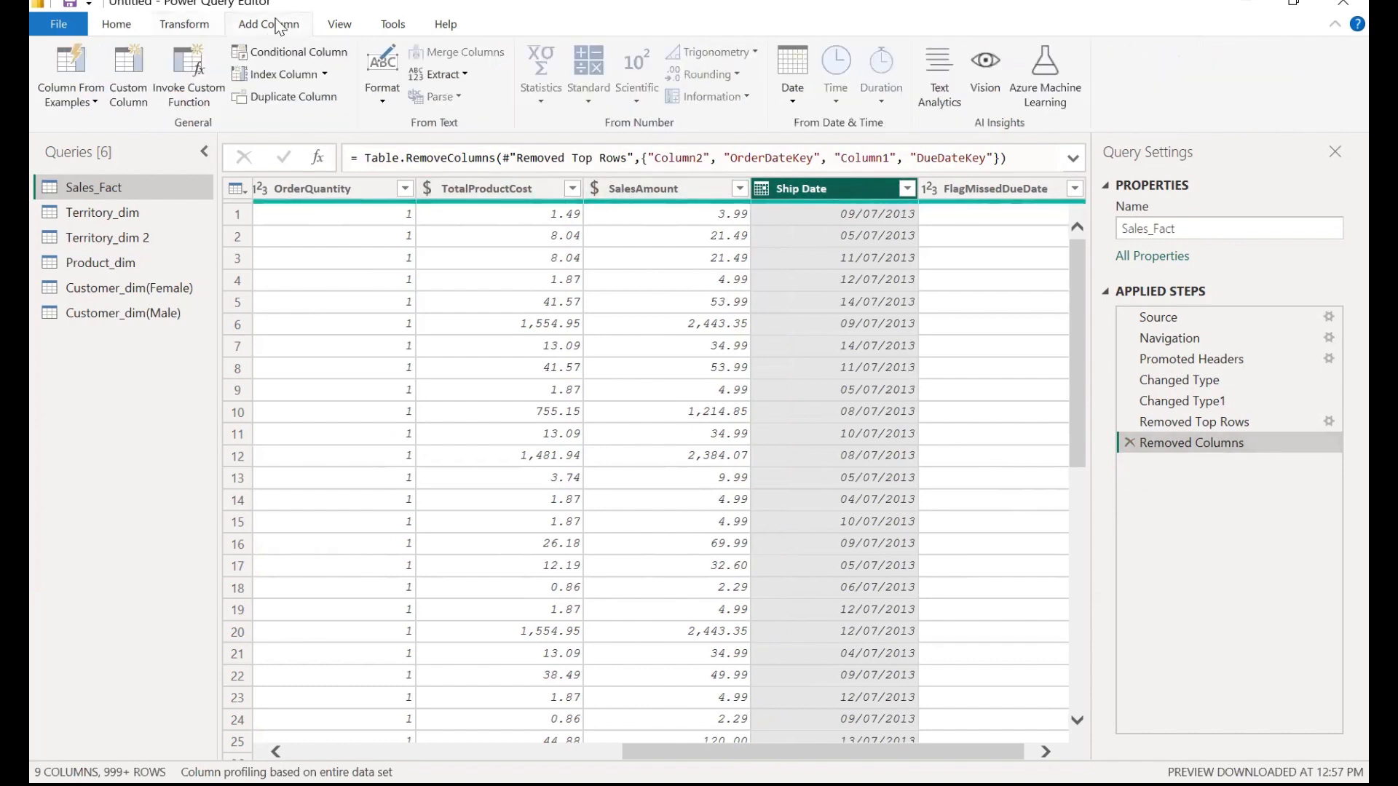
{"action": "left_click", "coordinate": [798, 109]}
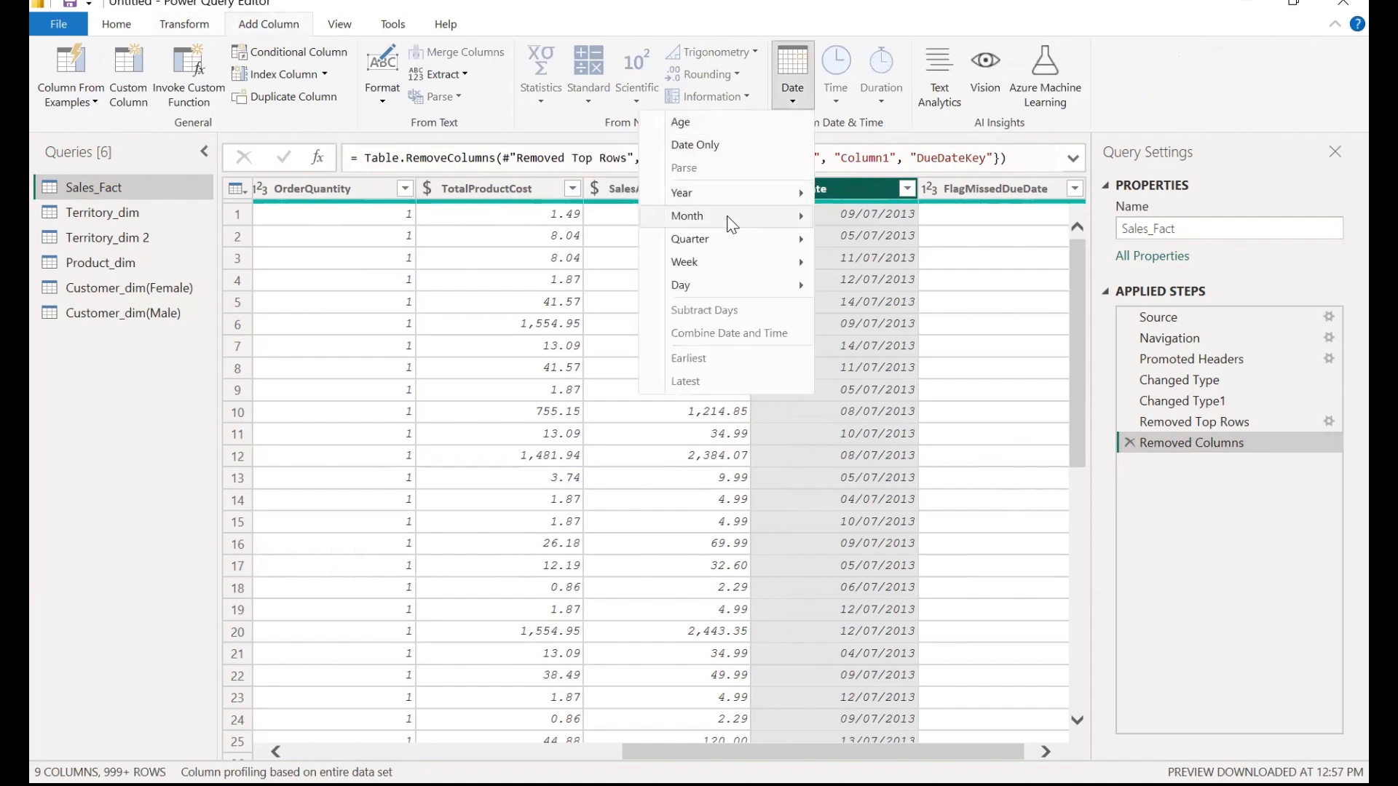
{"action": "mouse_move", "coordinate": [731, 225]}
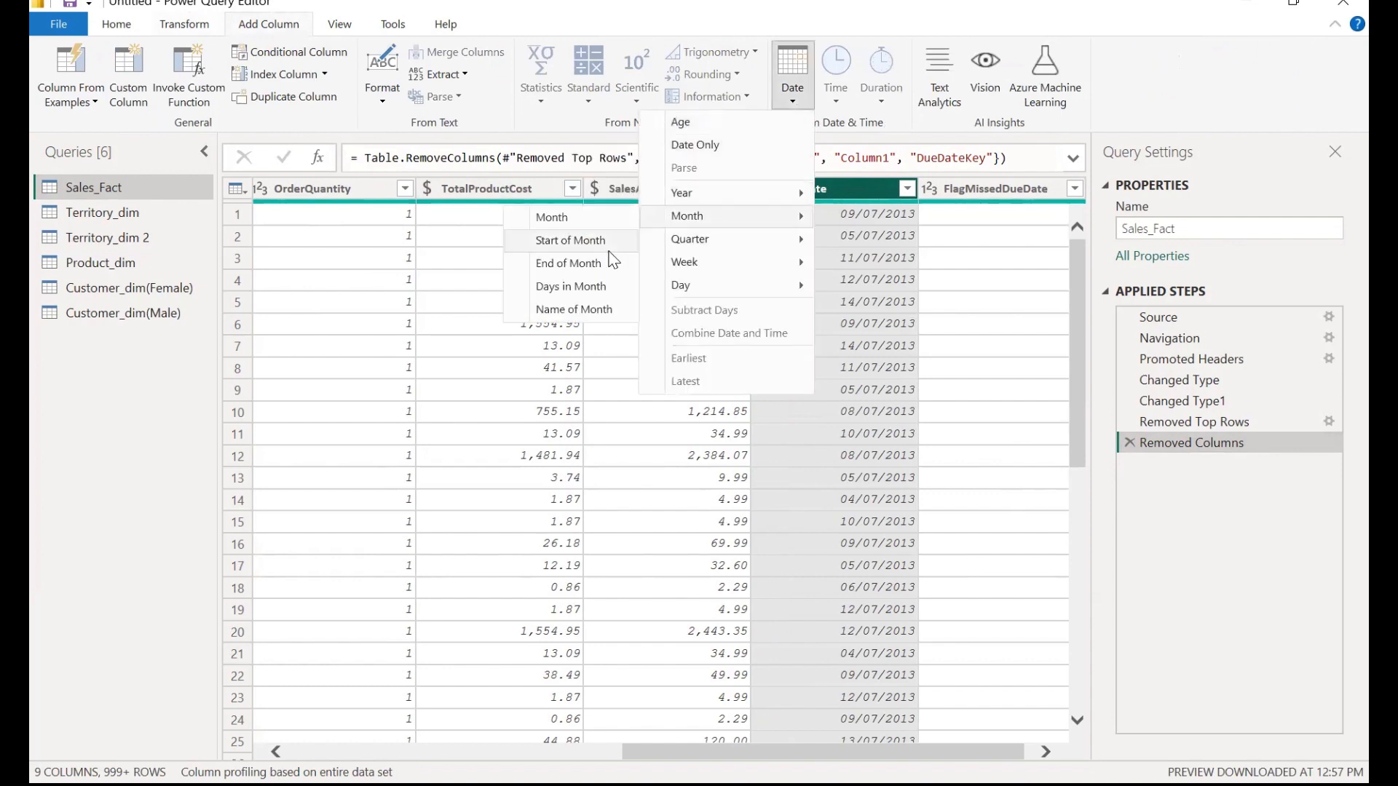
{"action": "left_click", "coordinate": [601, 309]}
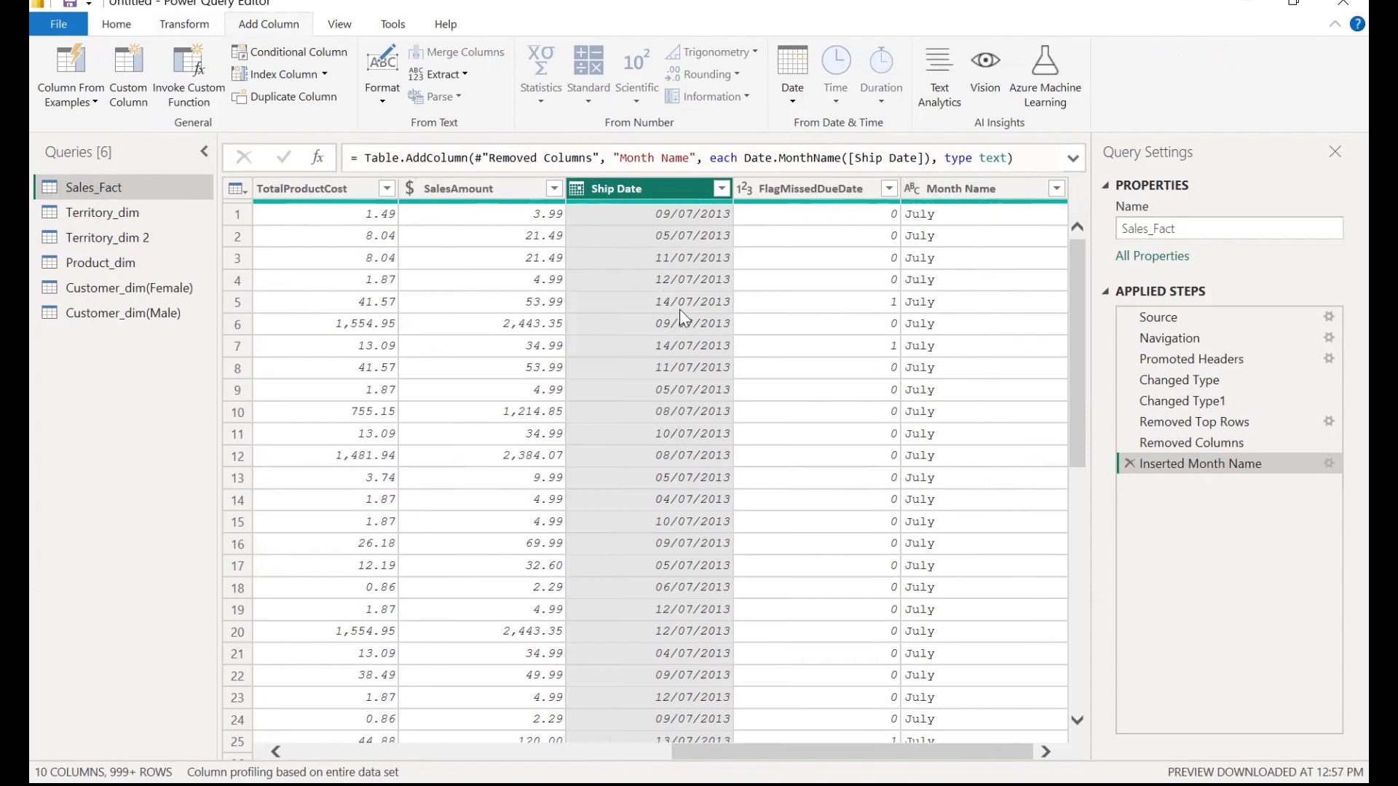
{"action": "left_click", "coordinate": [679, 464]}
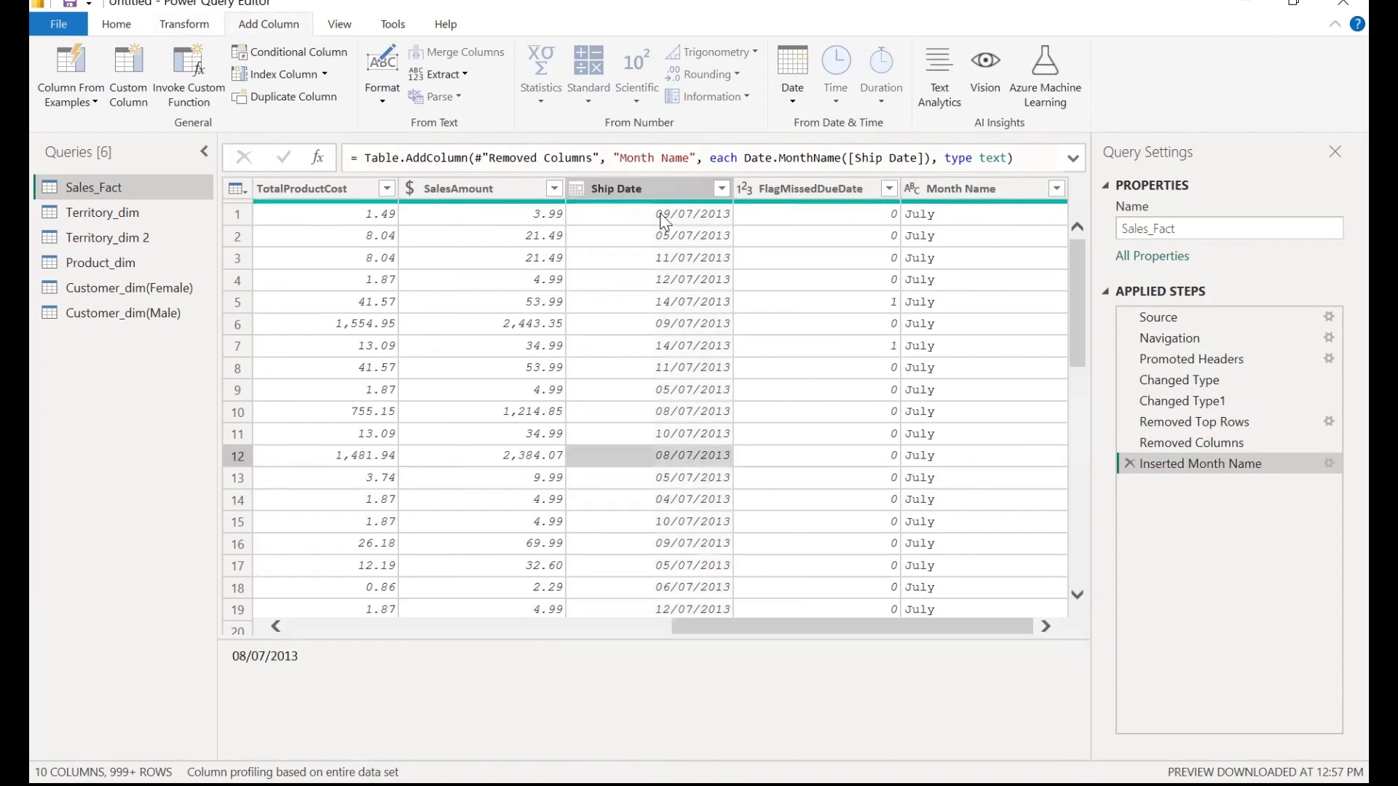
{"action": "left_click", "coordinate": [670, 192]}
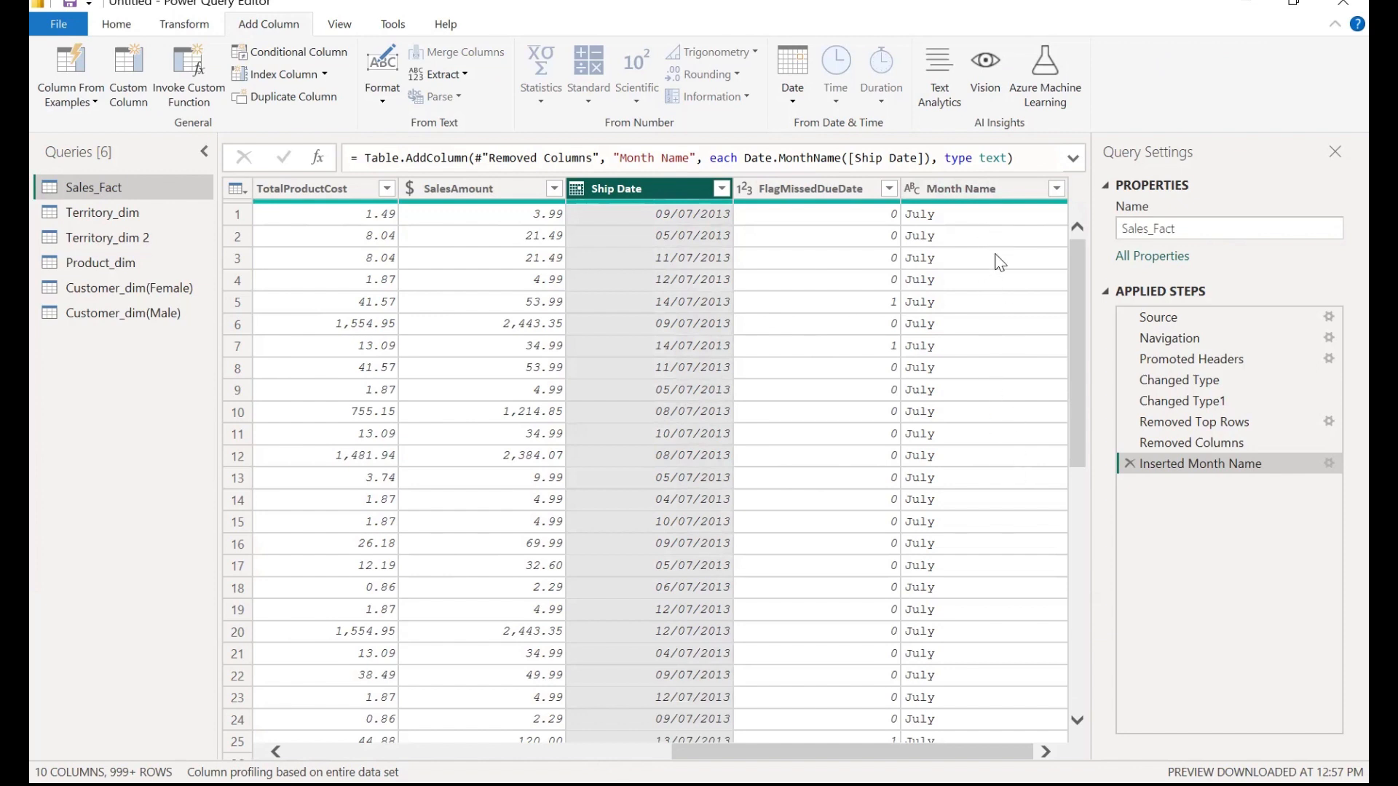
- Rename the new Month Name column in Sales_Fact to Ship Month Name
{"action": "left_click", "coordinate": [979, 191]}
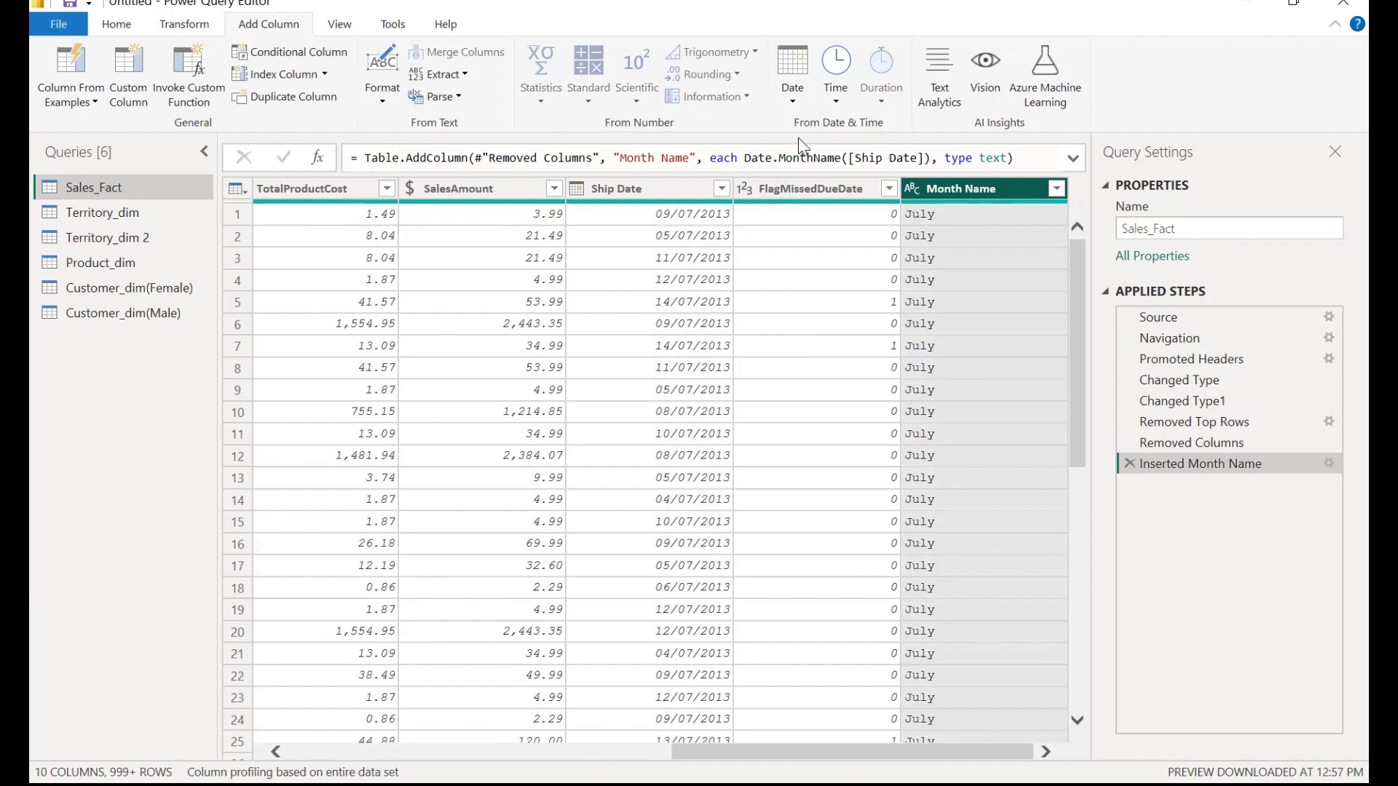
{"action": "double_click", "coordinate": [998, 185]}
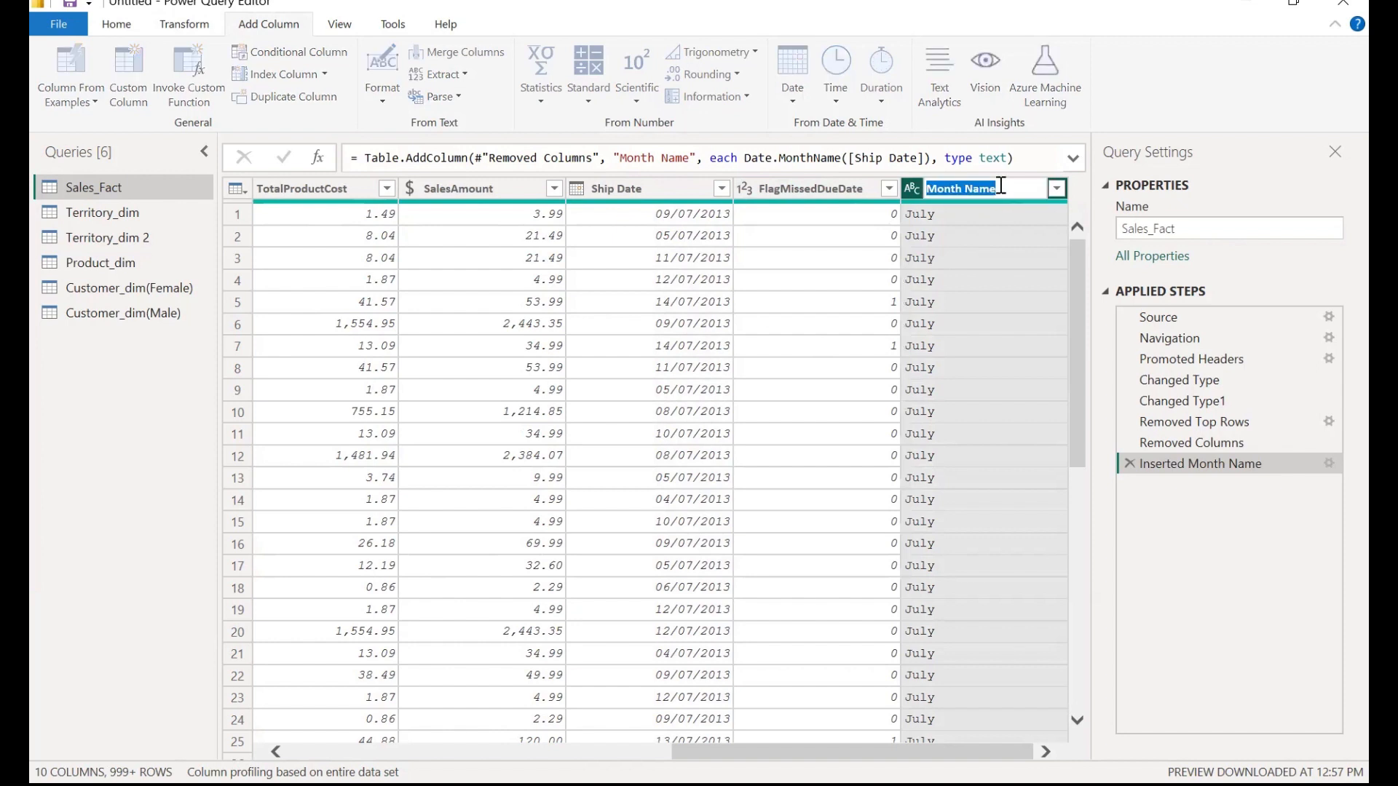
{"action": "key", "text": "Home"}
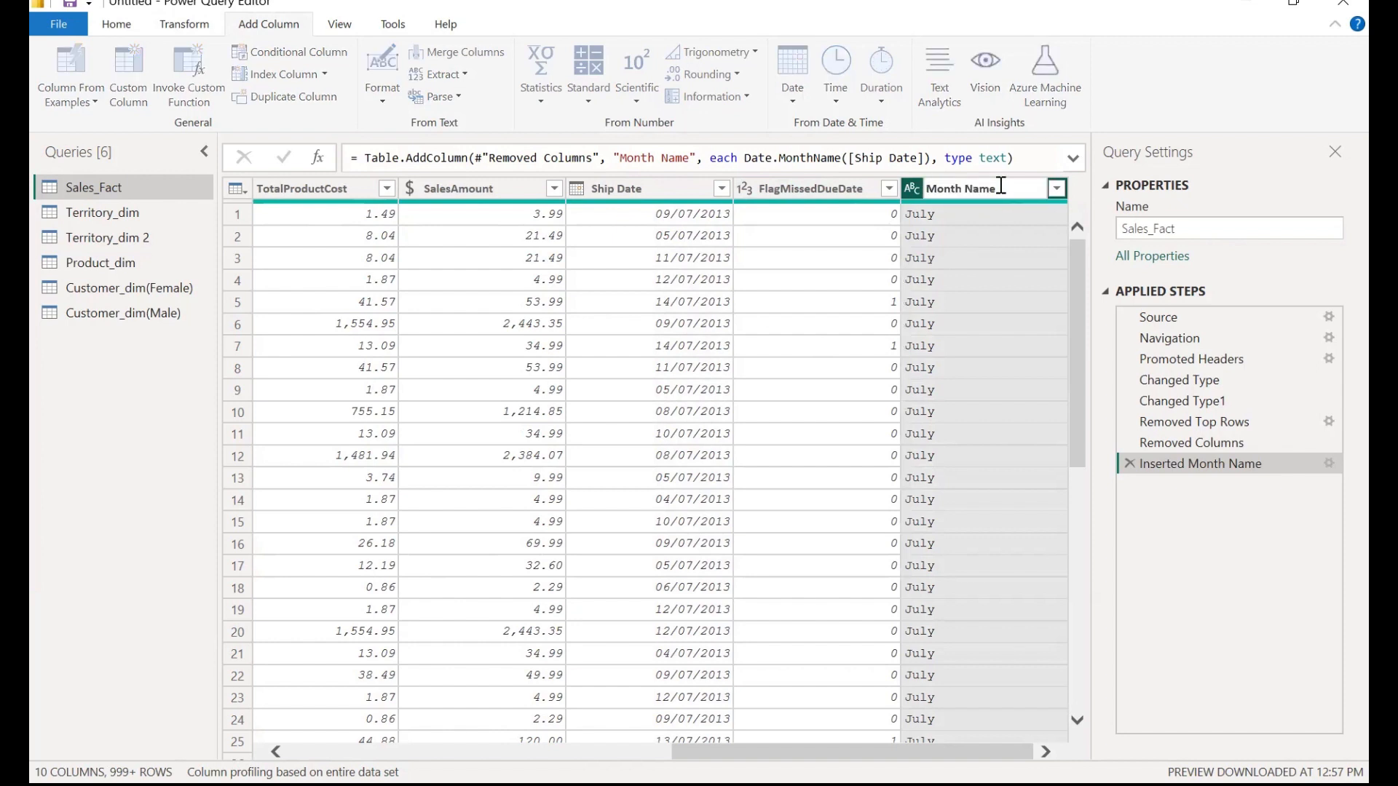
{"action": "type", "text": "Shipm"}
{"action": "key", "text": "BackSpace"}
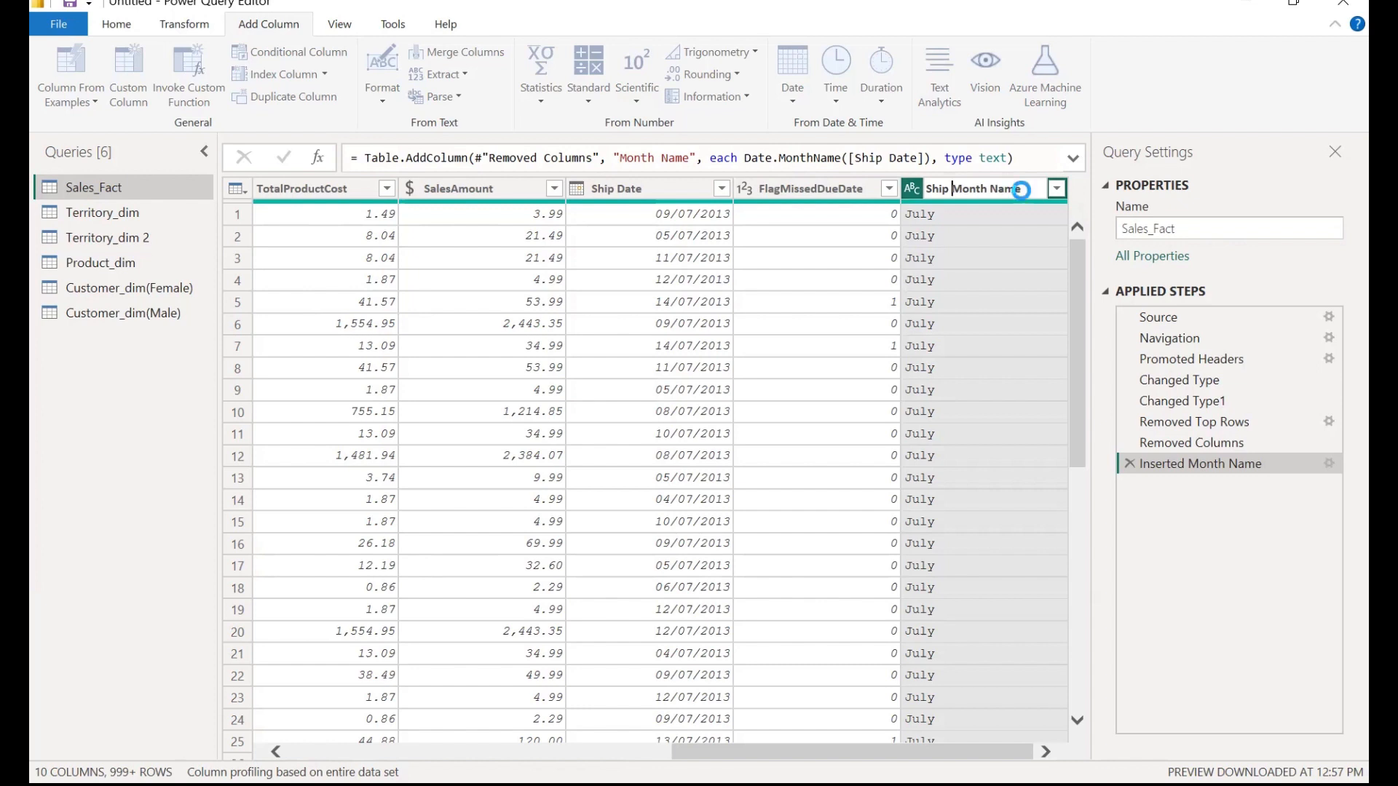
{"action": "key", "text": "Return"}
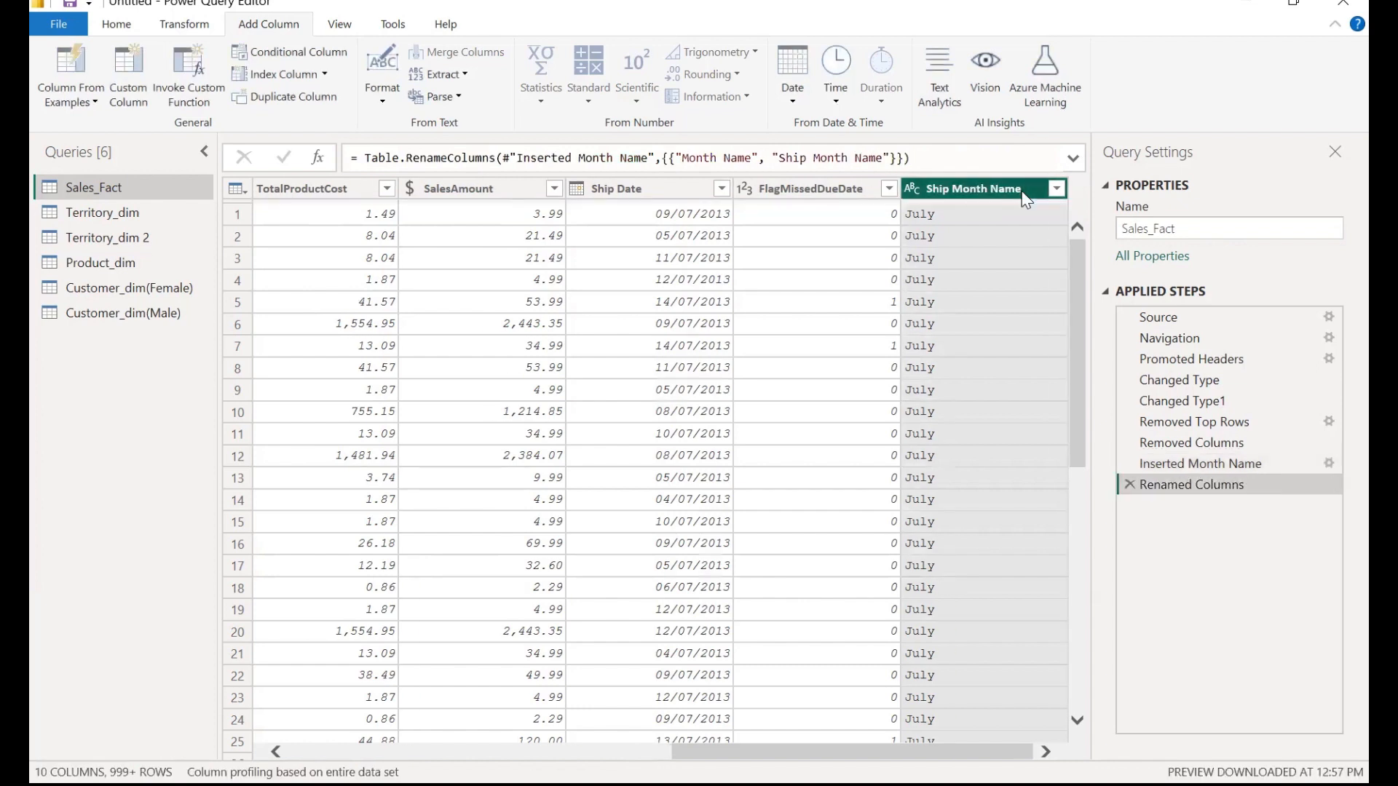
- Add a new column to Sales_Fact with the quarter of the year from the Ship Date column
{"action": "left_click", "coordinate": [668, 198]}
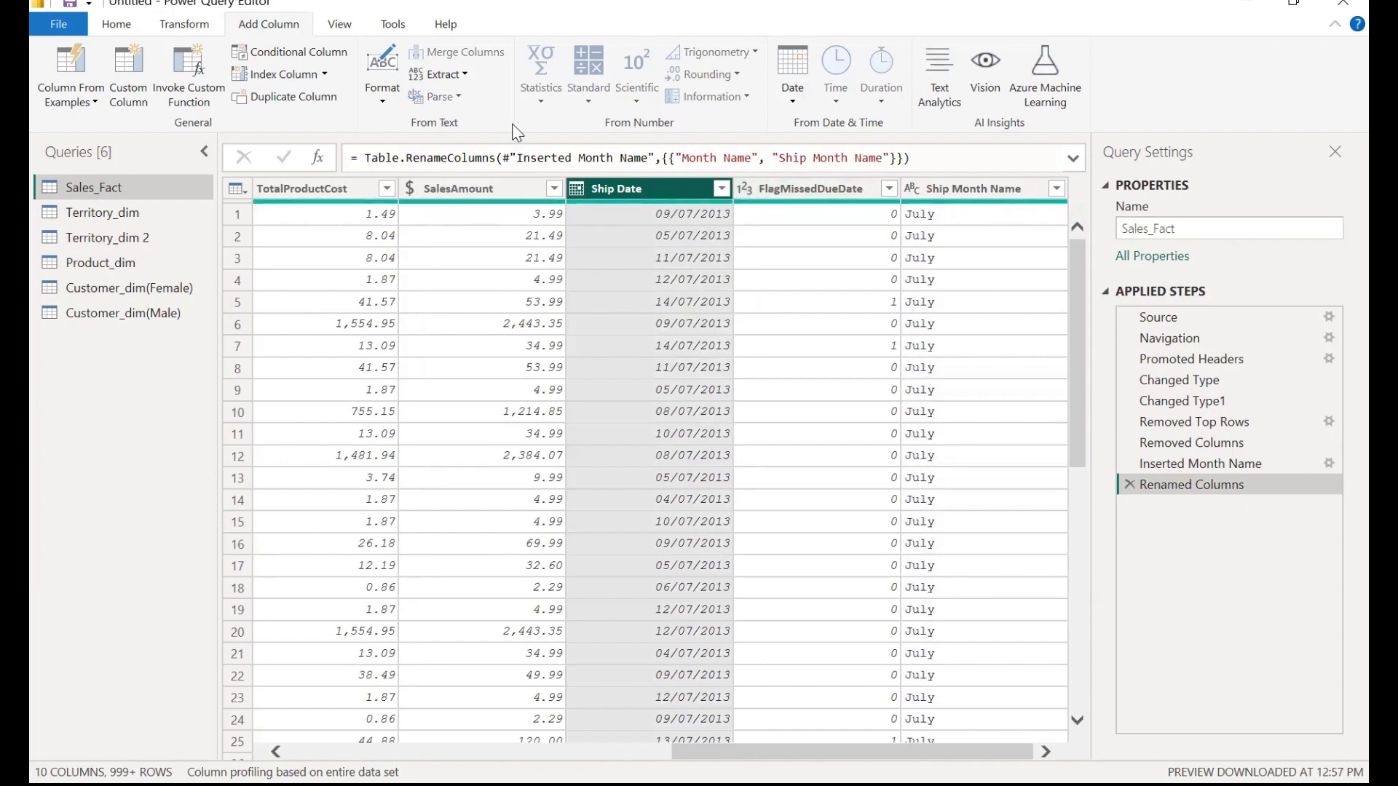
{"action": "left_click", "coordinate": [790, 102]}
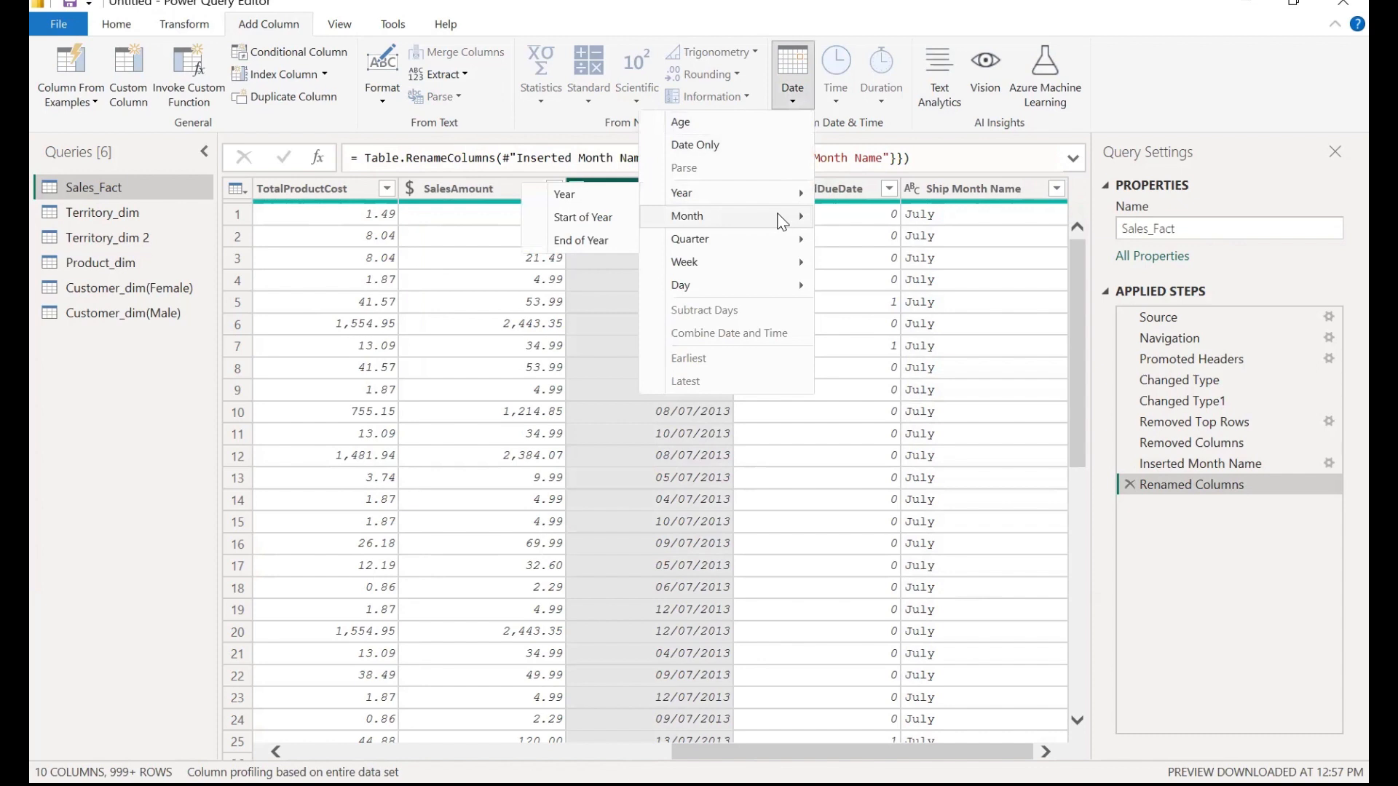
{"action": "mouse_move", "coordinate": [752, 222]}
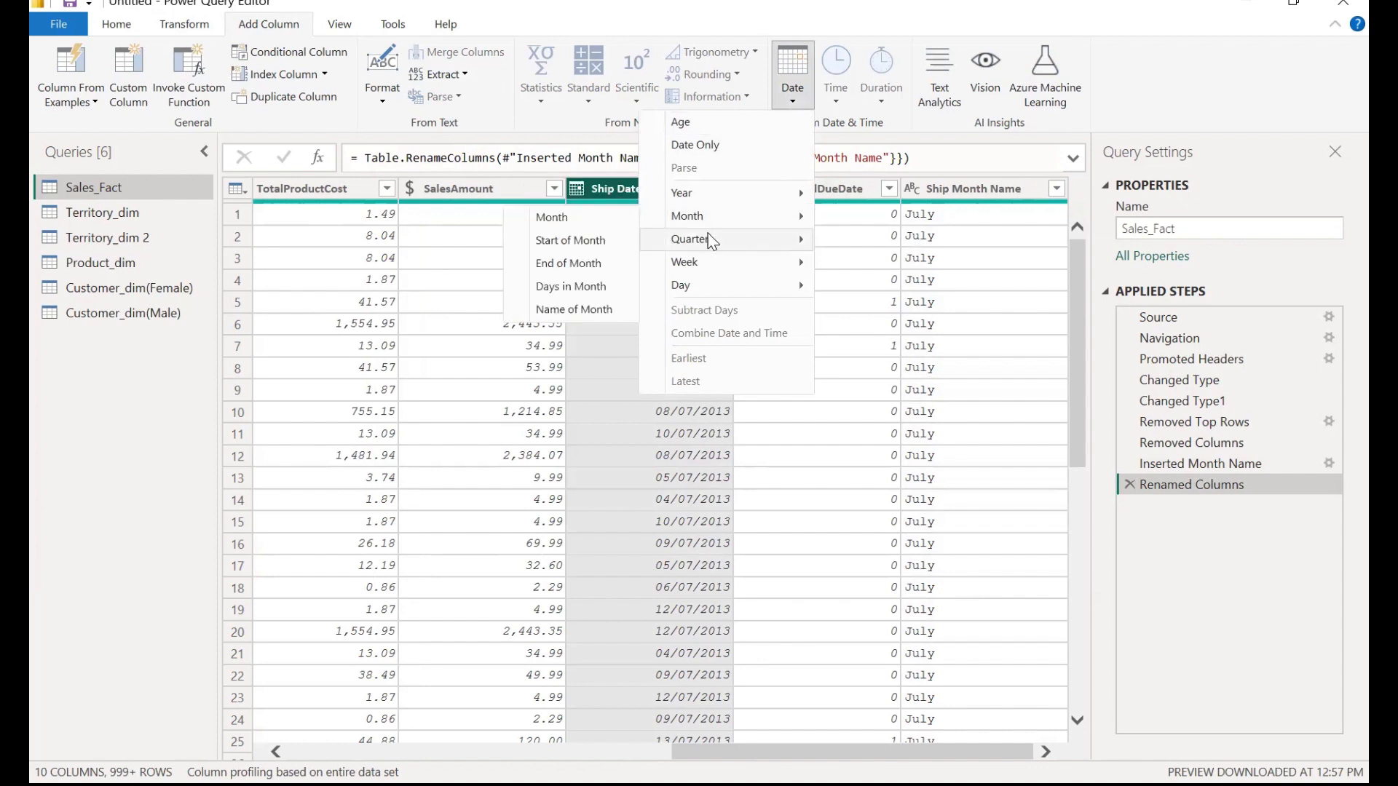
{"action": "mouse_move", "coordinate": [711, 242]}
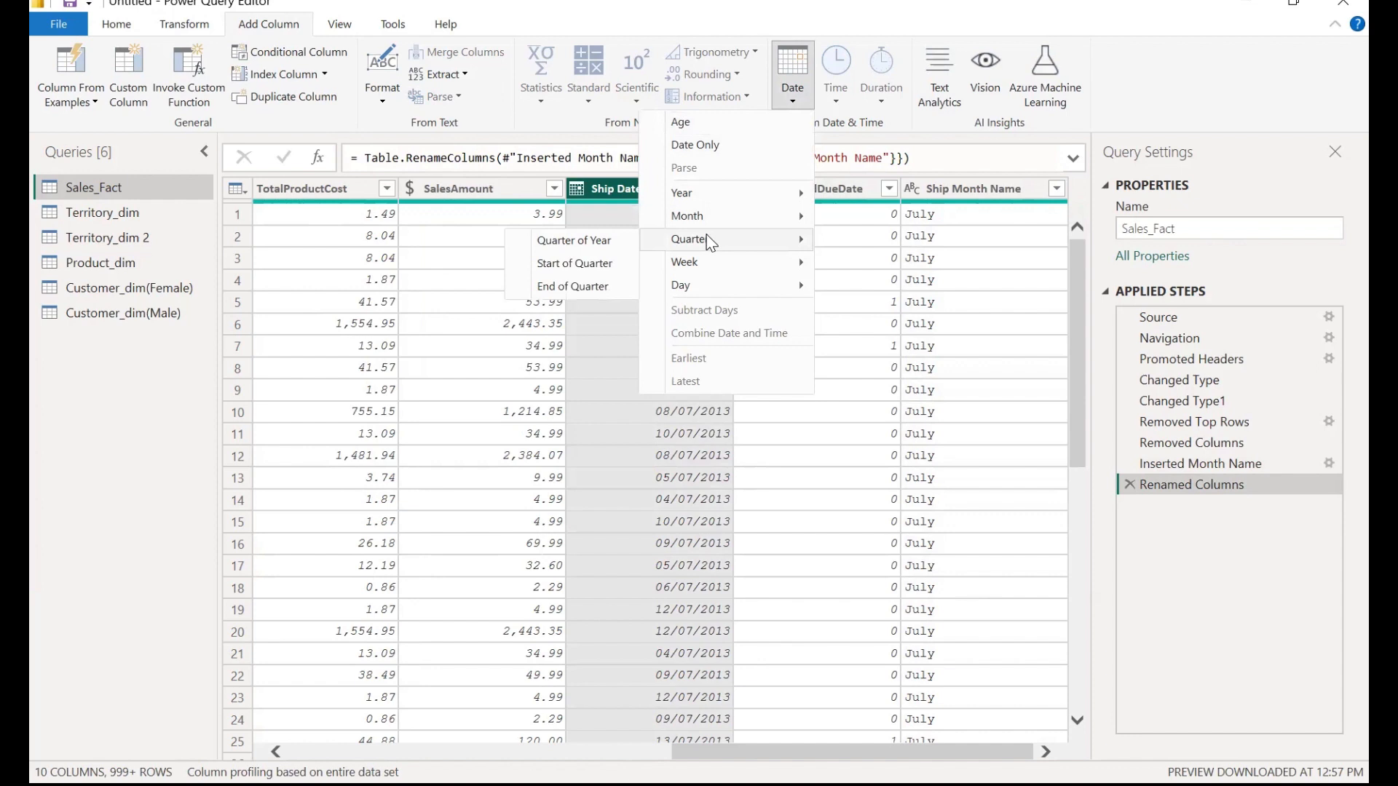
{"action": "left_click", "coordinate": [610, 244]}
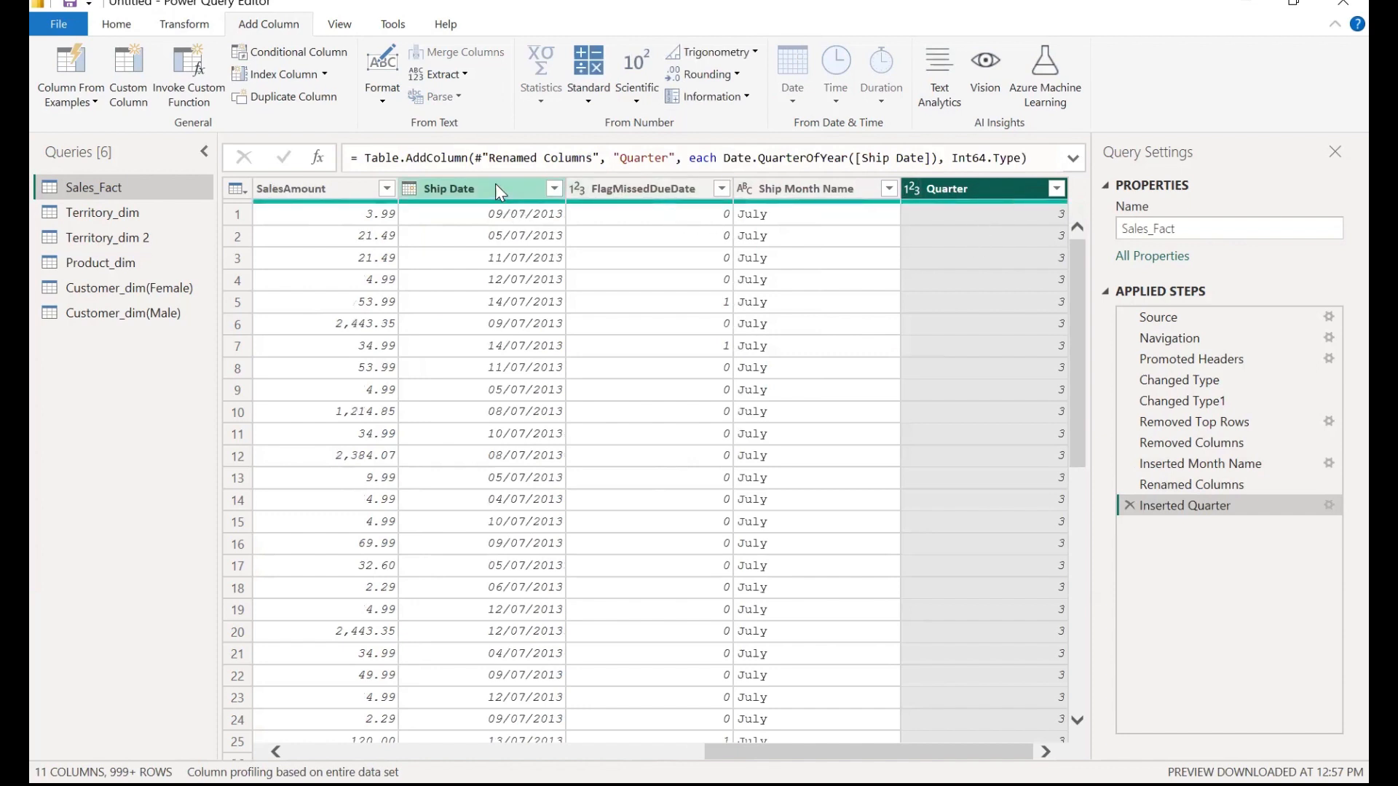
- Rename the new Quarter column in Sales_Fact to Ship Quarter
{"action": "double_click", "coordinate": [1006, 182]}
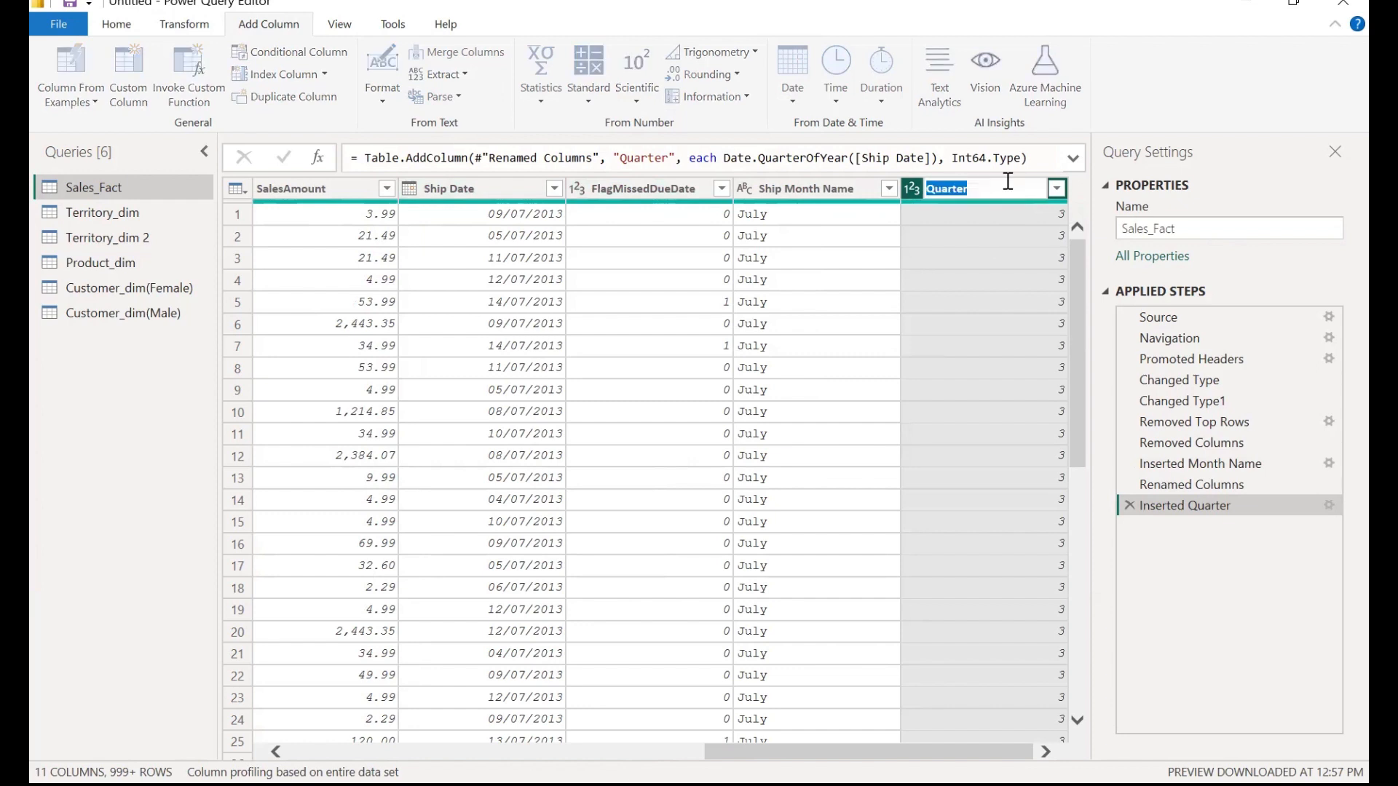
{"action": "key", "text": "BackSpace"}
{"action": "type", "text": "Ship Quarter"}
{"action": "key", "text": "Return"}
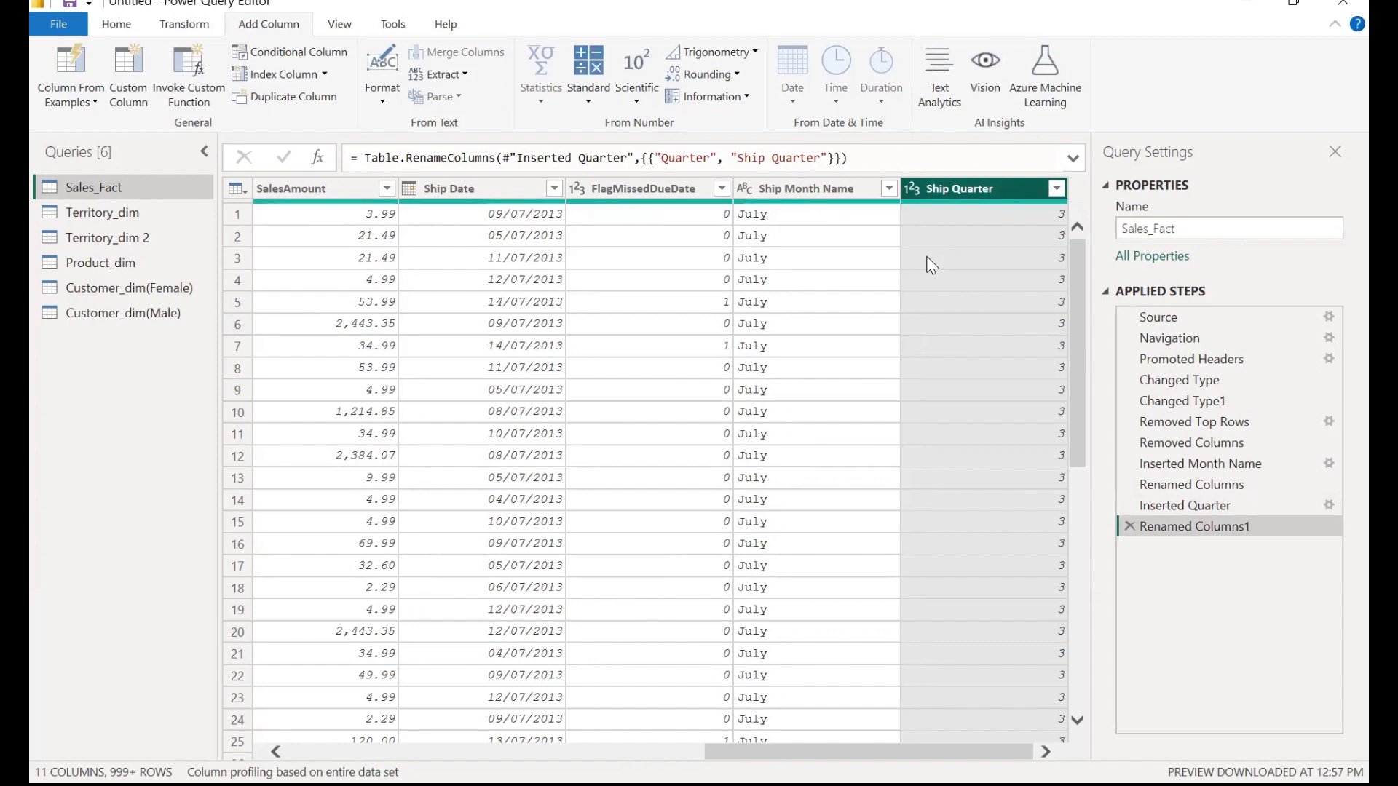
- Add a new column to Sales_Fact with the name of the day from the Ship Date column
{"action": "left_click", "coordinate": [528, 183]}
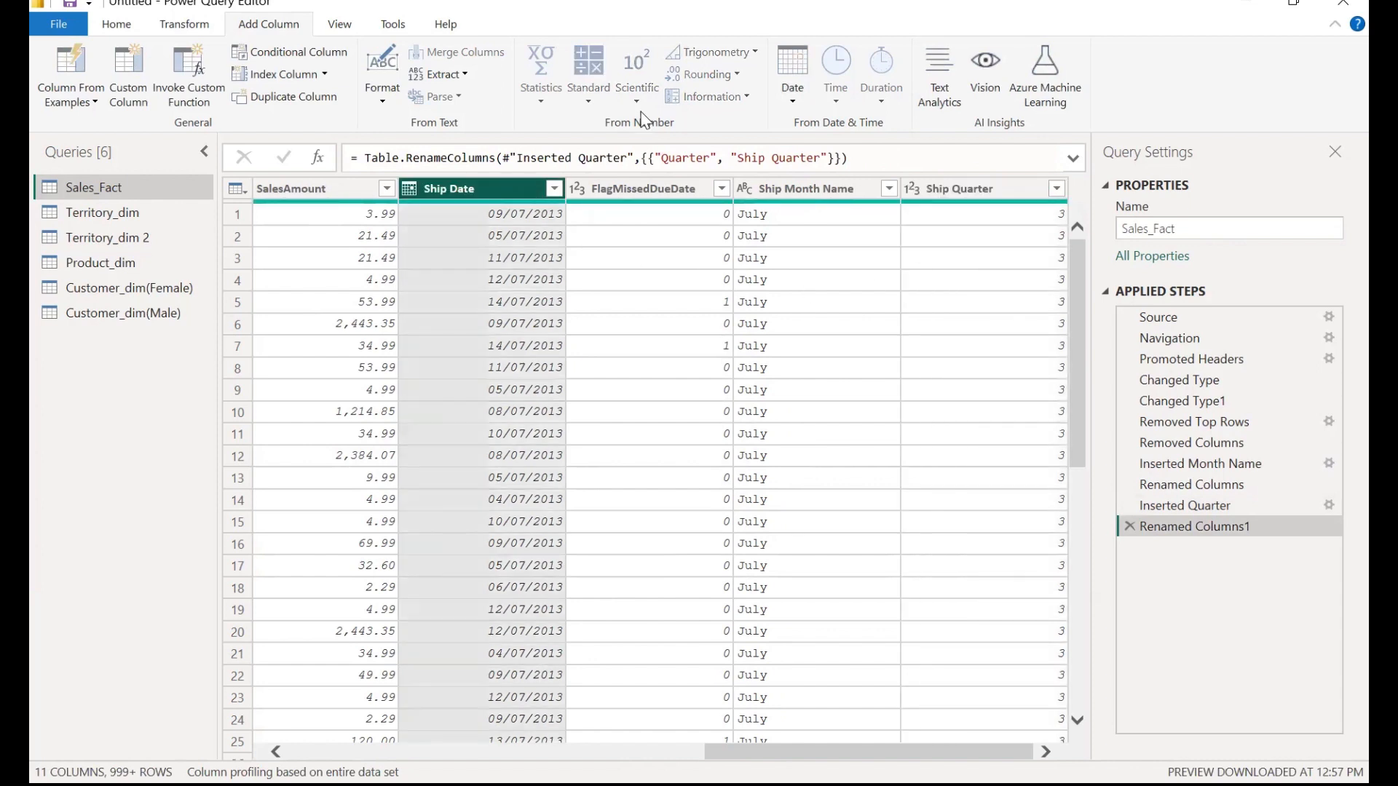
{"action": "left_click", "coordinate": [784, 99]}
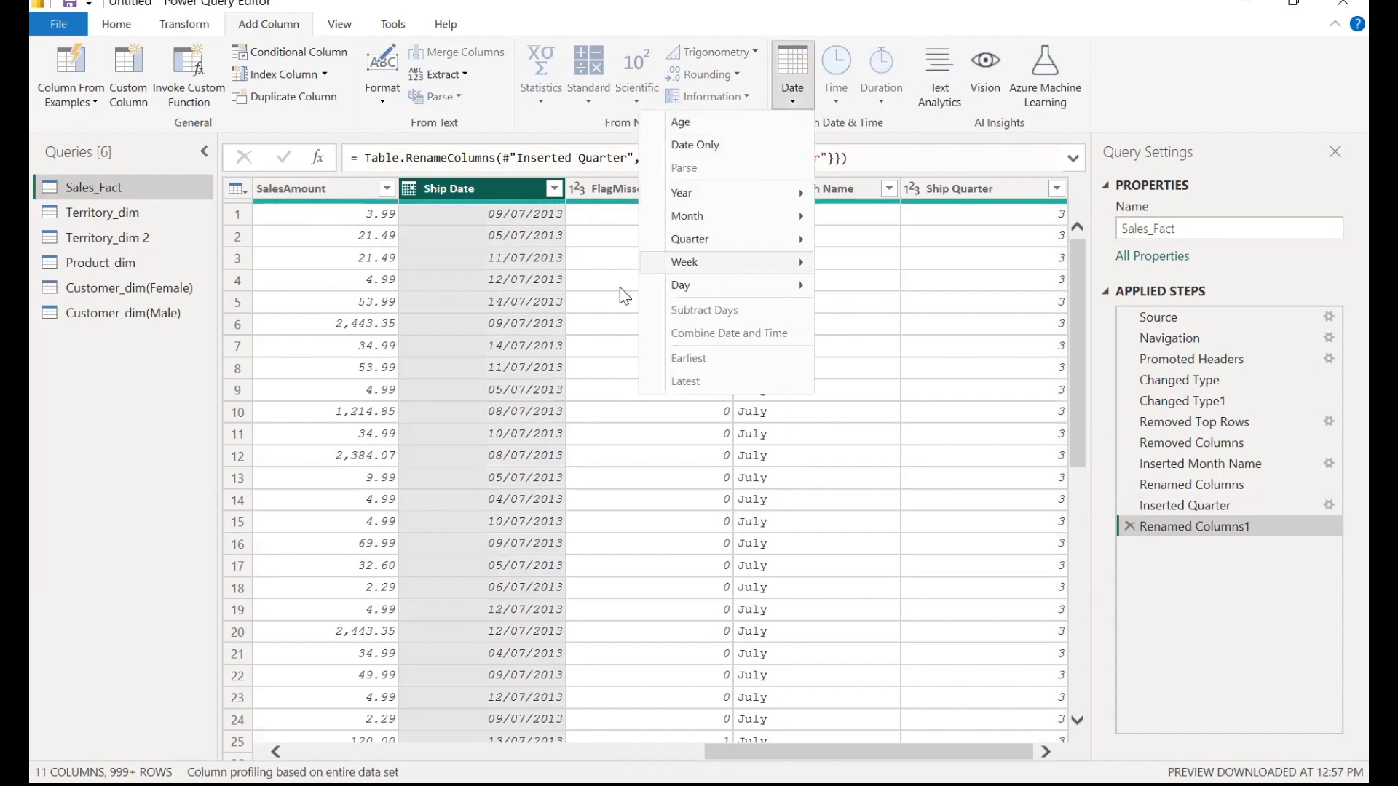
{"action": "mouse_move", "coordinate": [728, 288]}
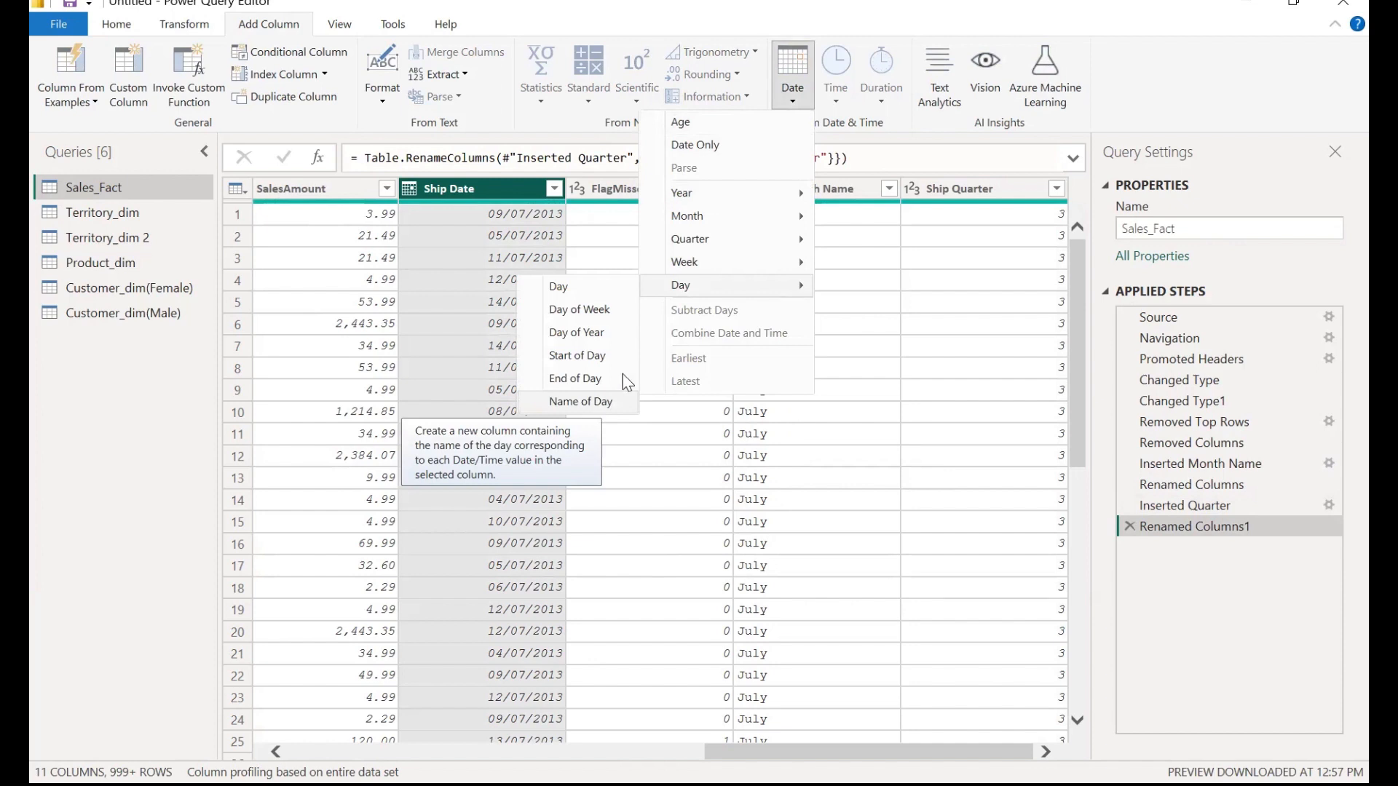
{"action": "left_click", "coordinate": [601, 404]}
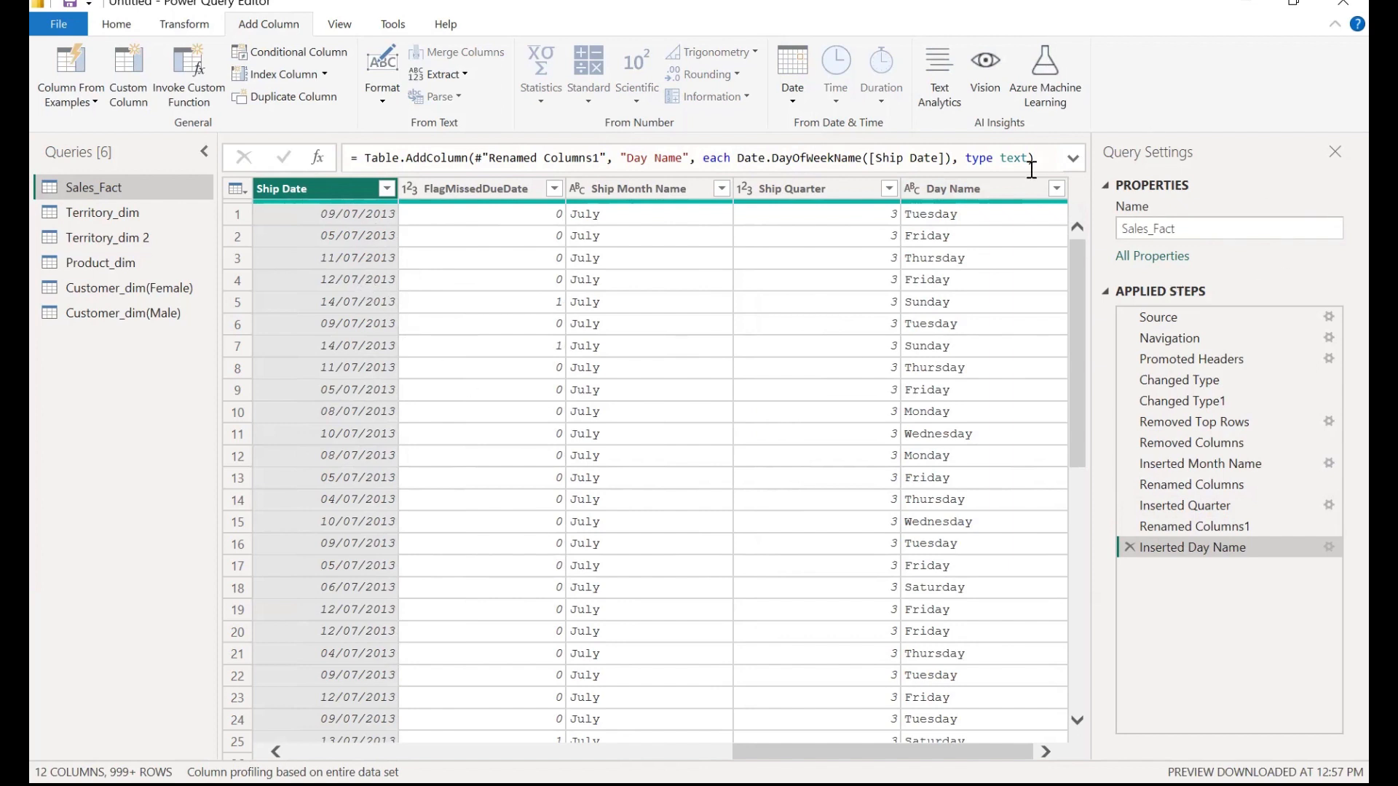
- Rename the new Day Name column in Sales_Fact to Ship Day Name
{"action": "double_click", "coordinate": [997, 193]}
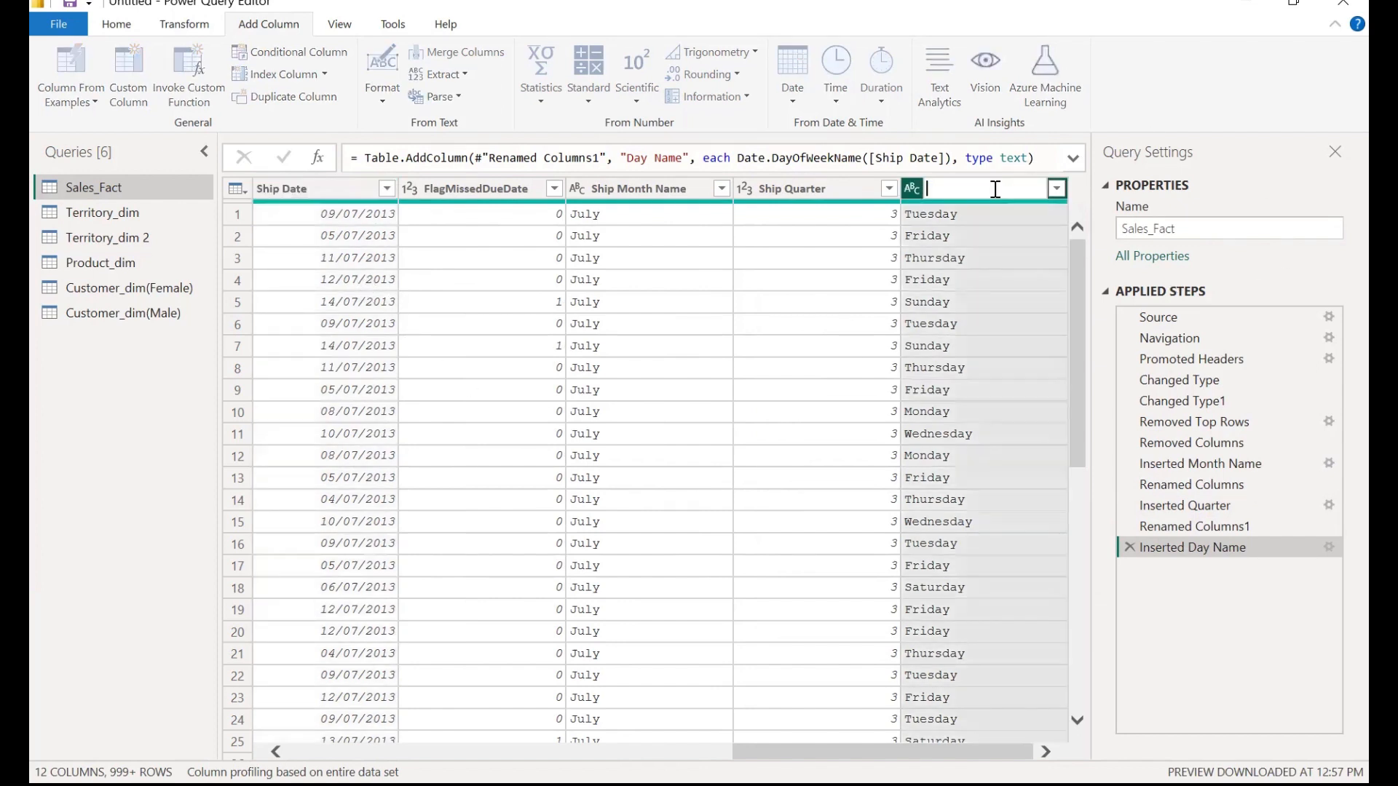
{"action": "type", "text": "Ship Day Nae"}
{"action": "key", "text": "Return"}
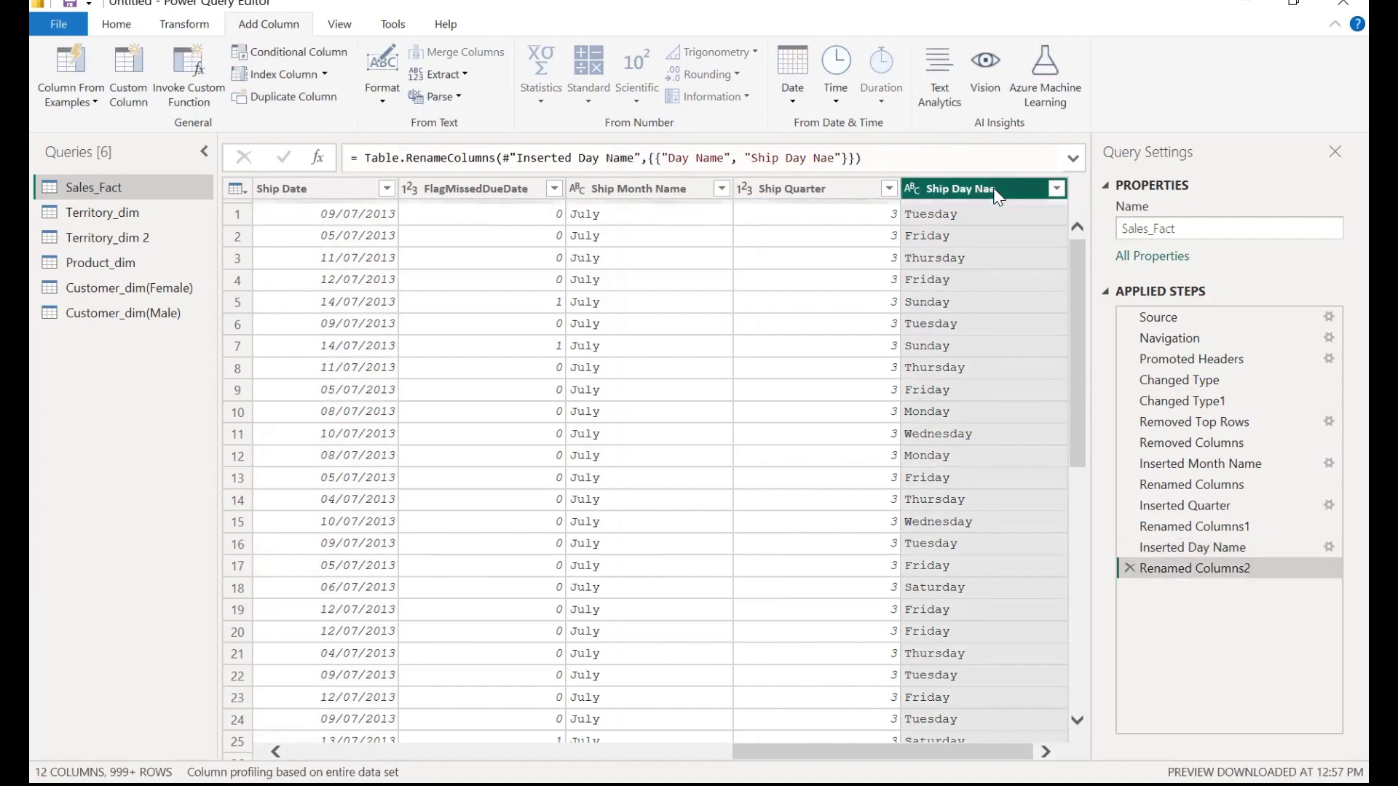
{"action": "double_click", "coordinate": [997, 191]}
{"action": "left_click", "coordinate": [996, 189]}
{"action": "type", "text": "m"}
{"action": "key", "text": "Return"}
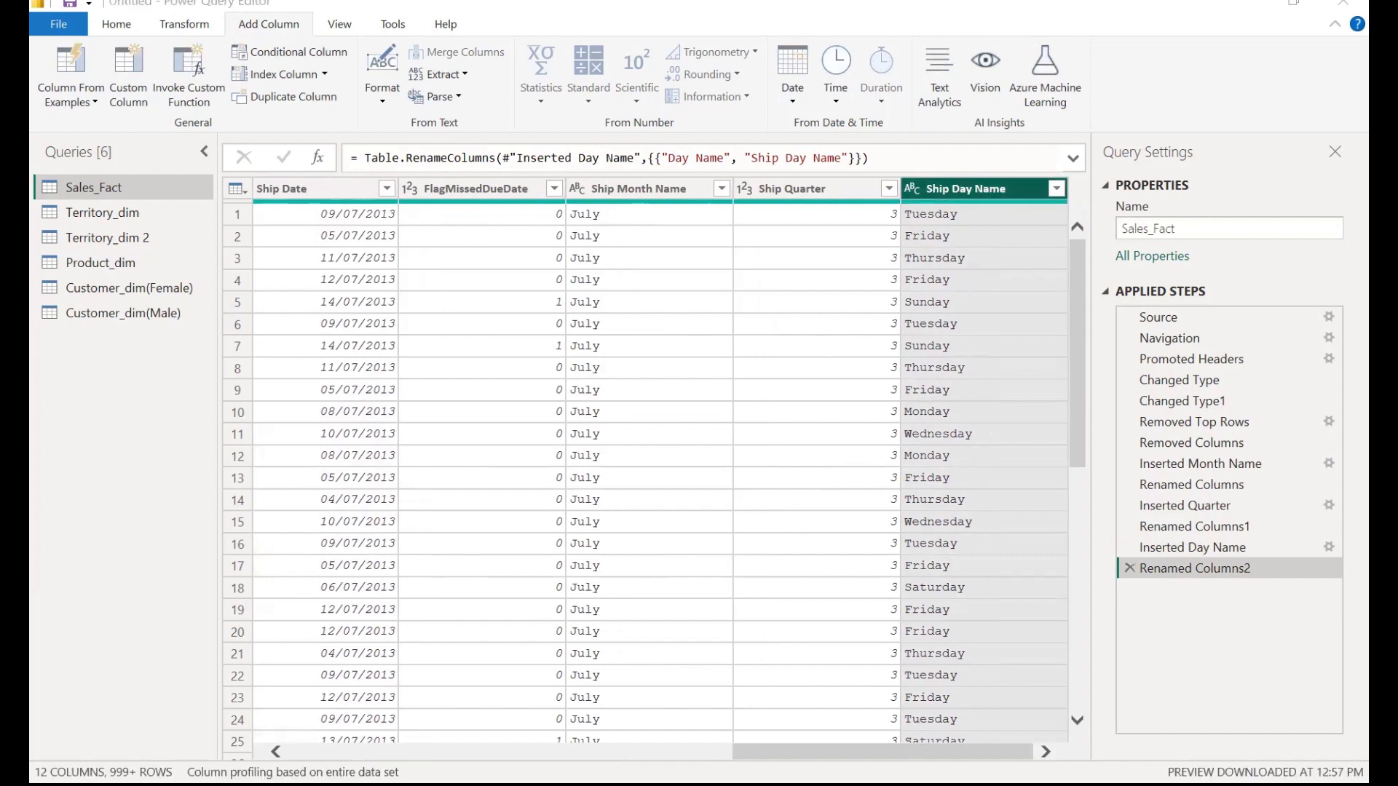
- Compare the date extraction options offered for the Ship Date column and the text column Ship Day Name in Sales_Fact
{"action": "left_click", "coordinate": [784, 84]}
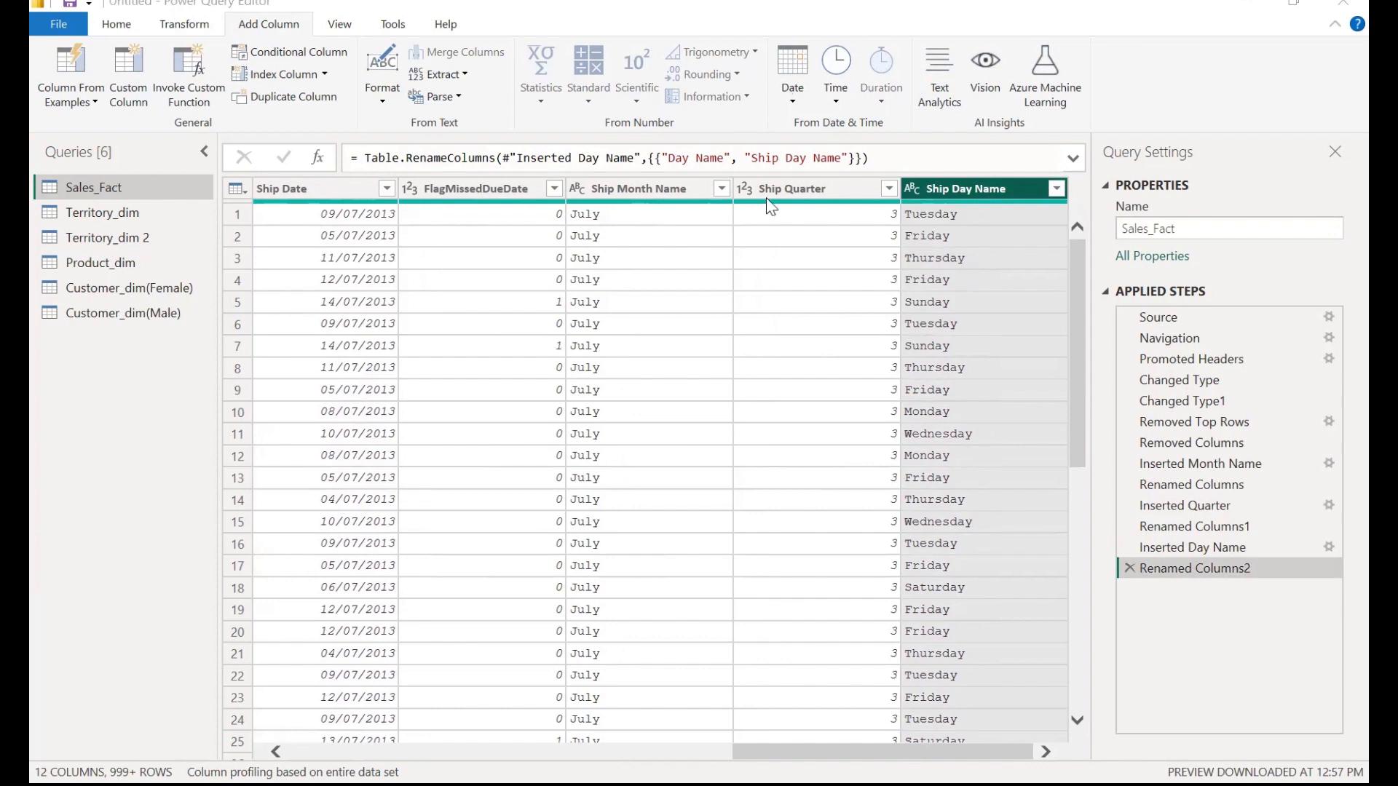
{"action": "left_click", "coordinate": [579, 323]}
{"action": "scroll", "coordinate": [378, 250], "scroll_direction": "left", "scroll_amount": 3}
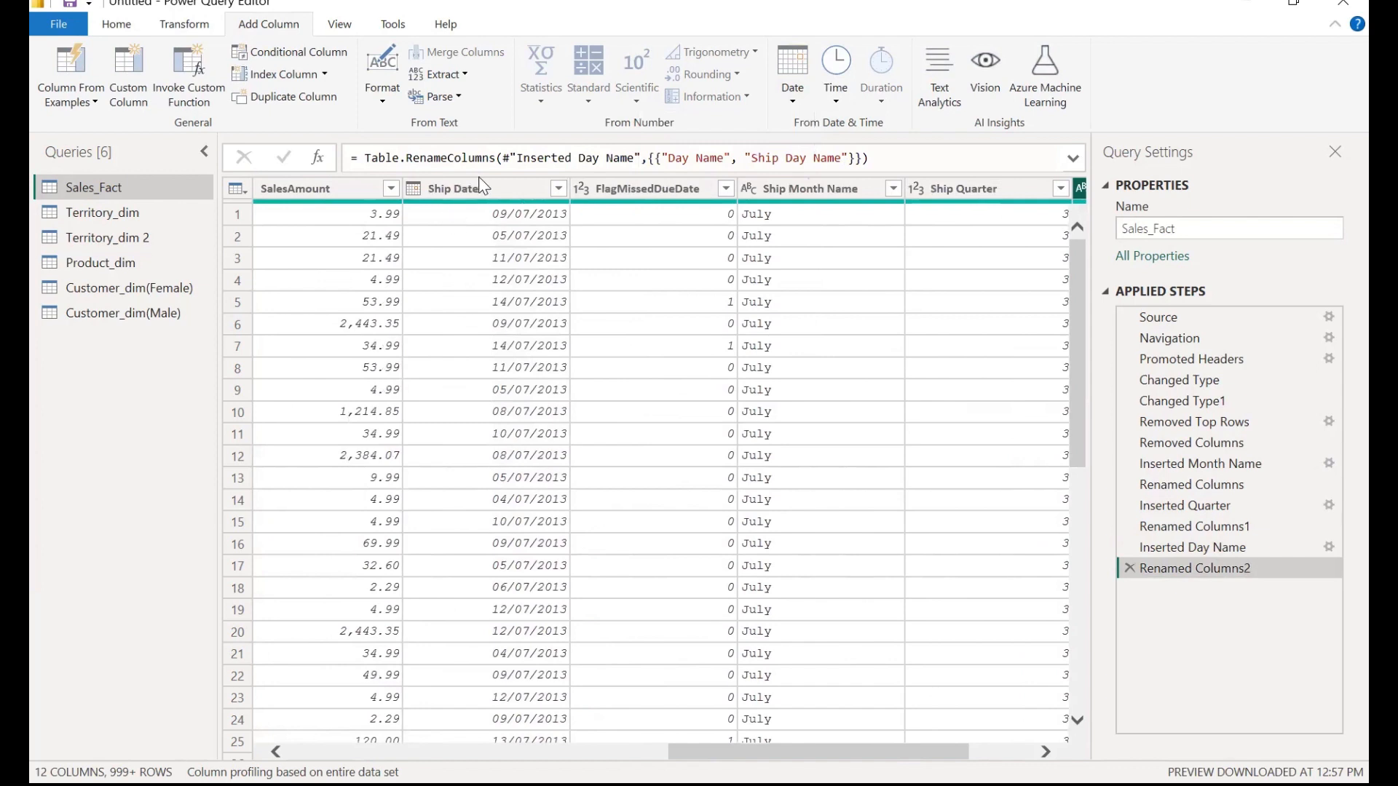
{"action": "left_click", "coordinate": [483, 182]}
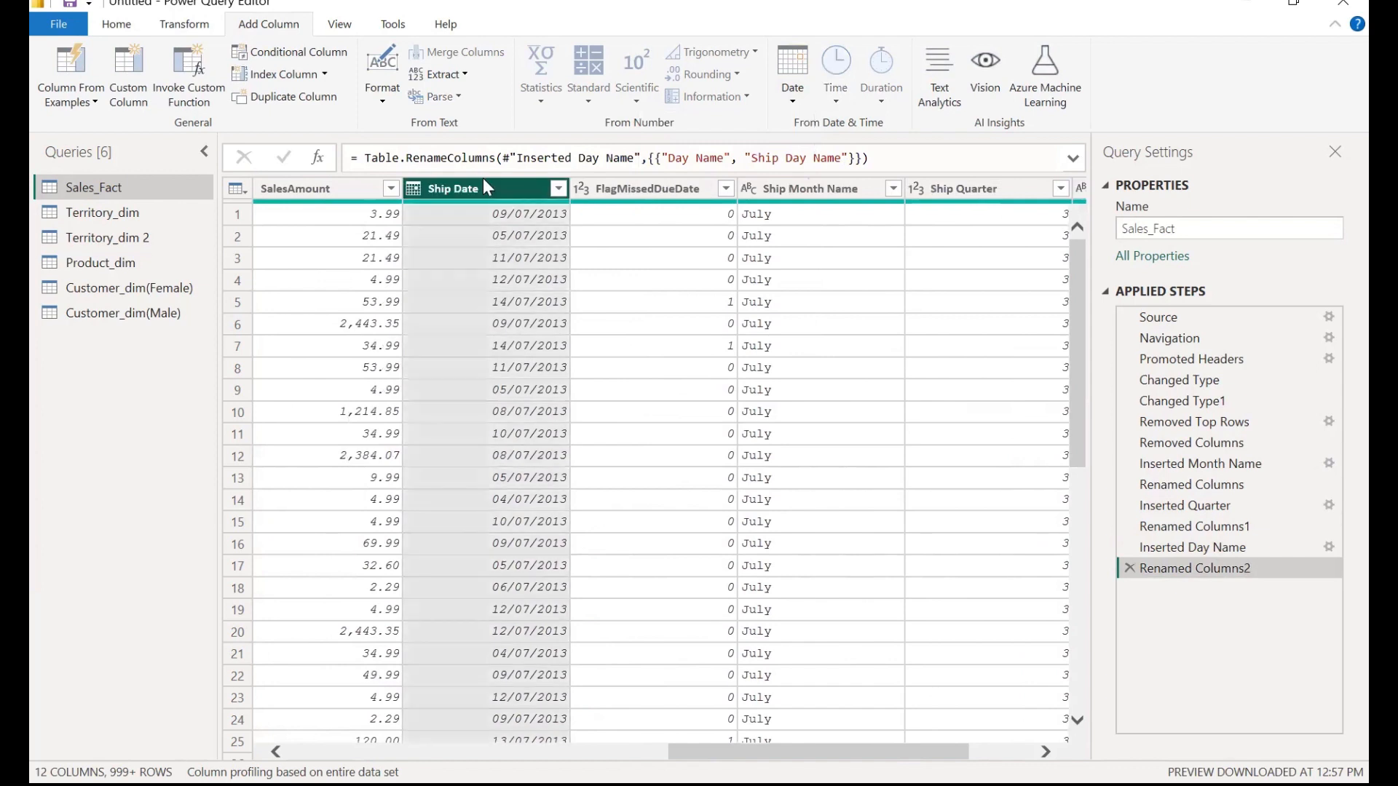
{"action": "left_click", "coordinate": [802, 106]}
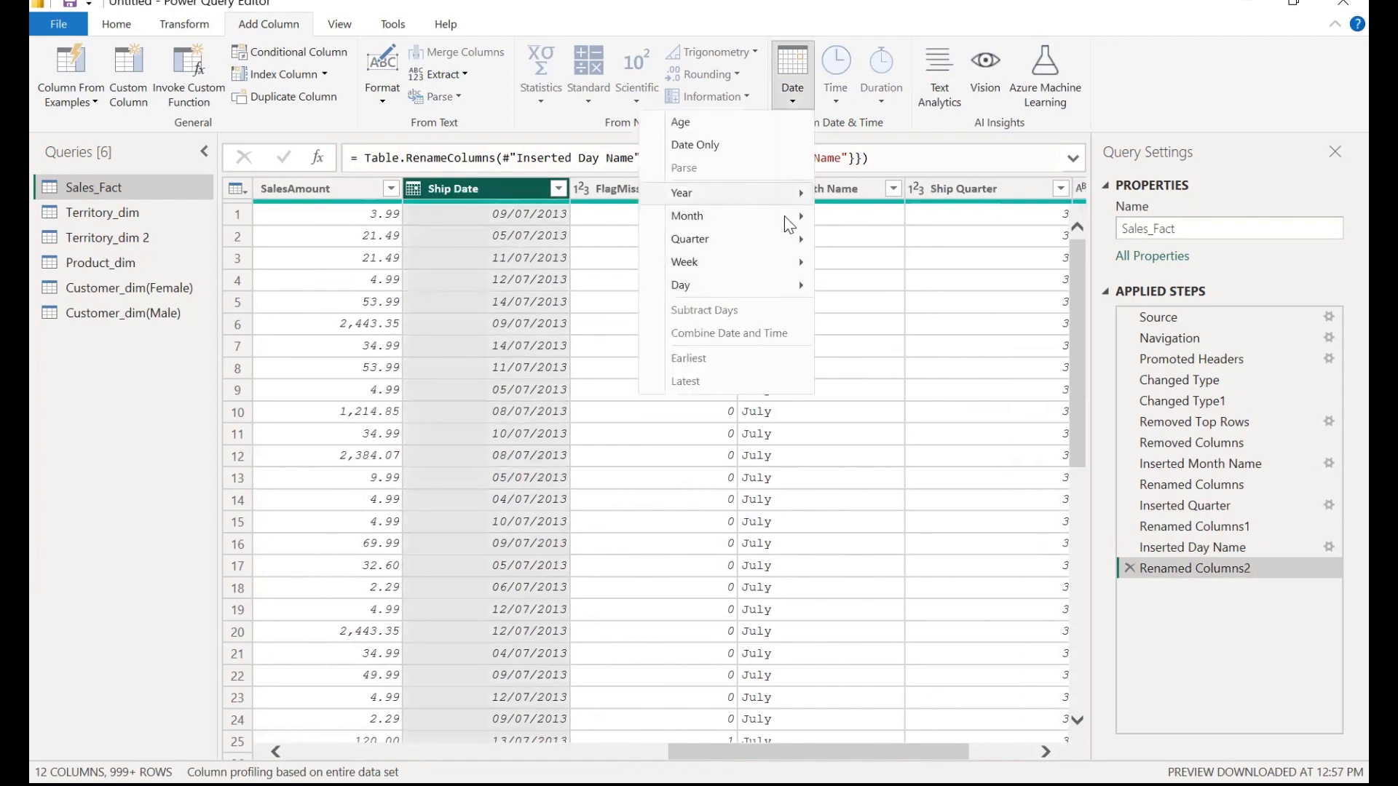
{"action": "mouse_move", "coordinate": [735, 193]}
{"action": "scroll", "coordinate": [935, 364], "scroll_direction": "right", "scroll_amount": 3}
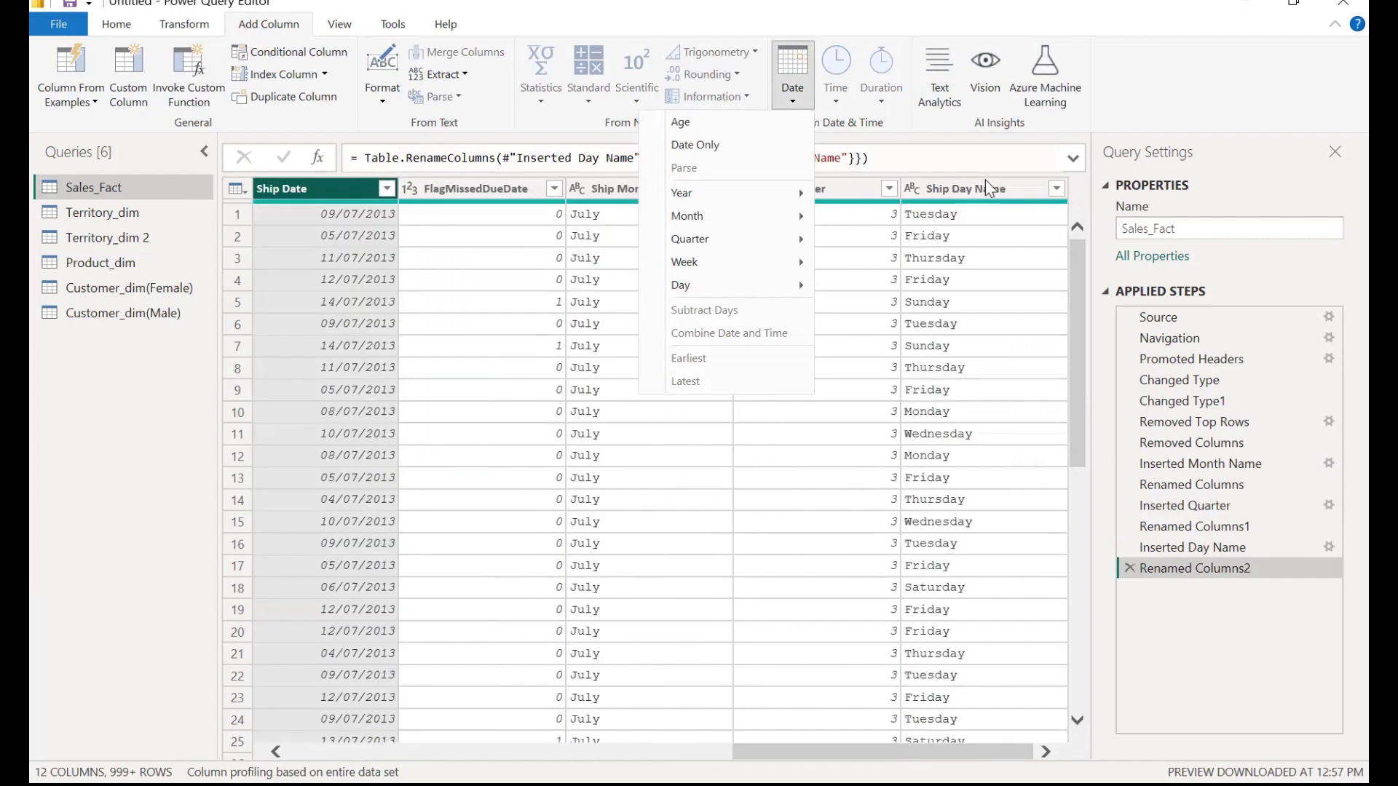
{"action": "left_click", "coordinate": [990, 195]}
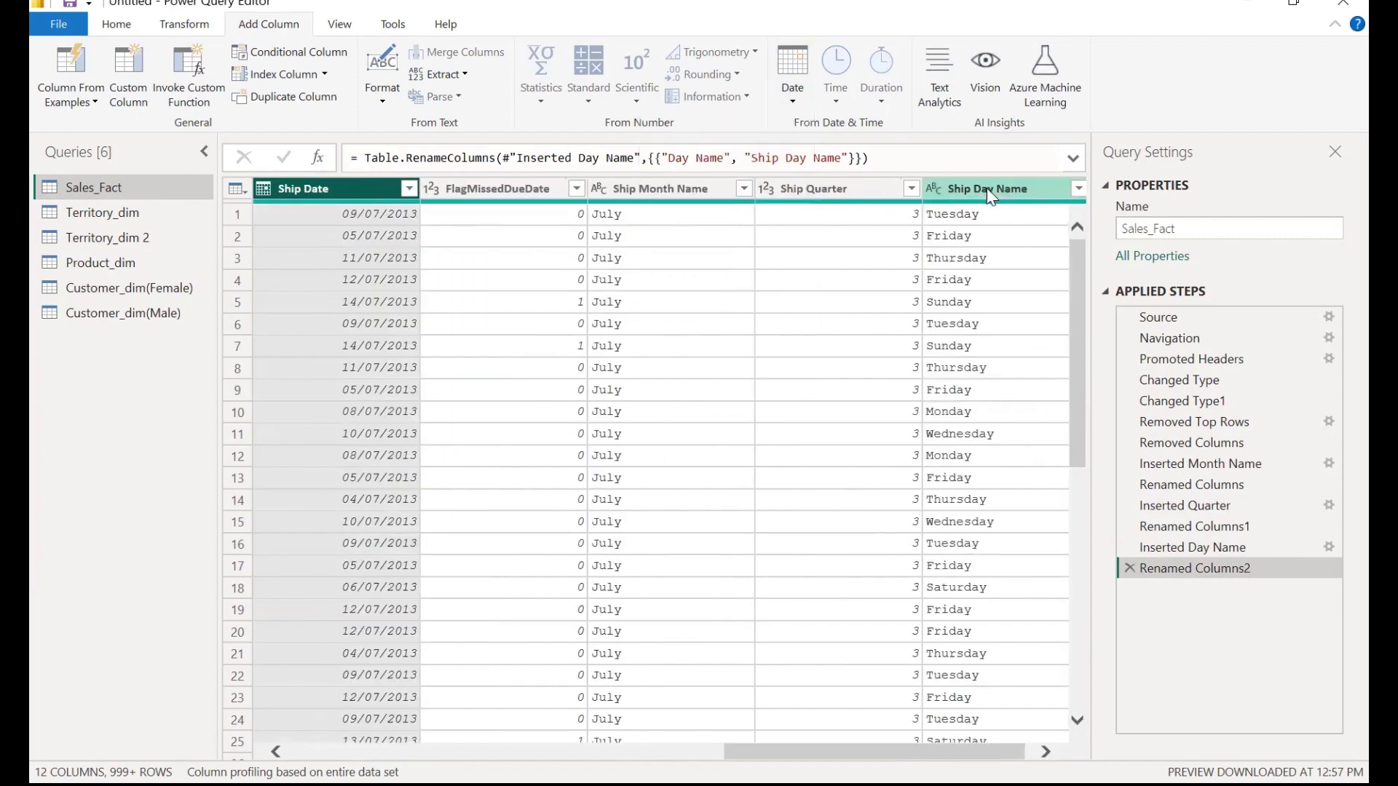
{"action": "left_click", "coordinate": [990, 195]}
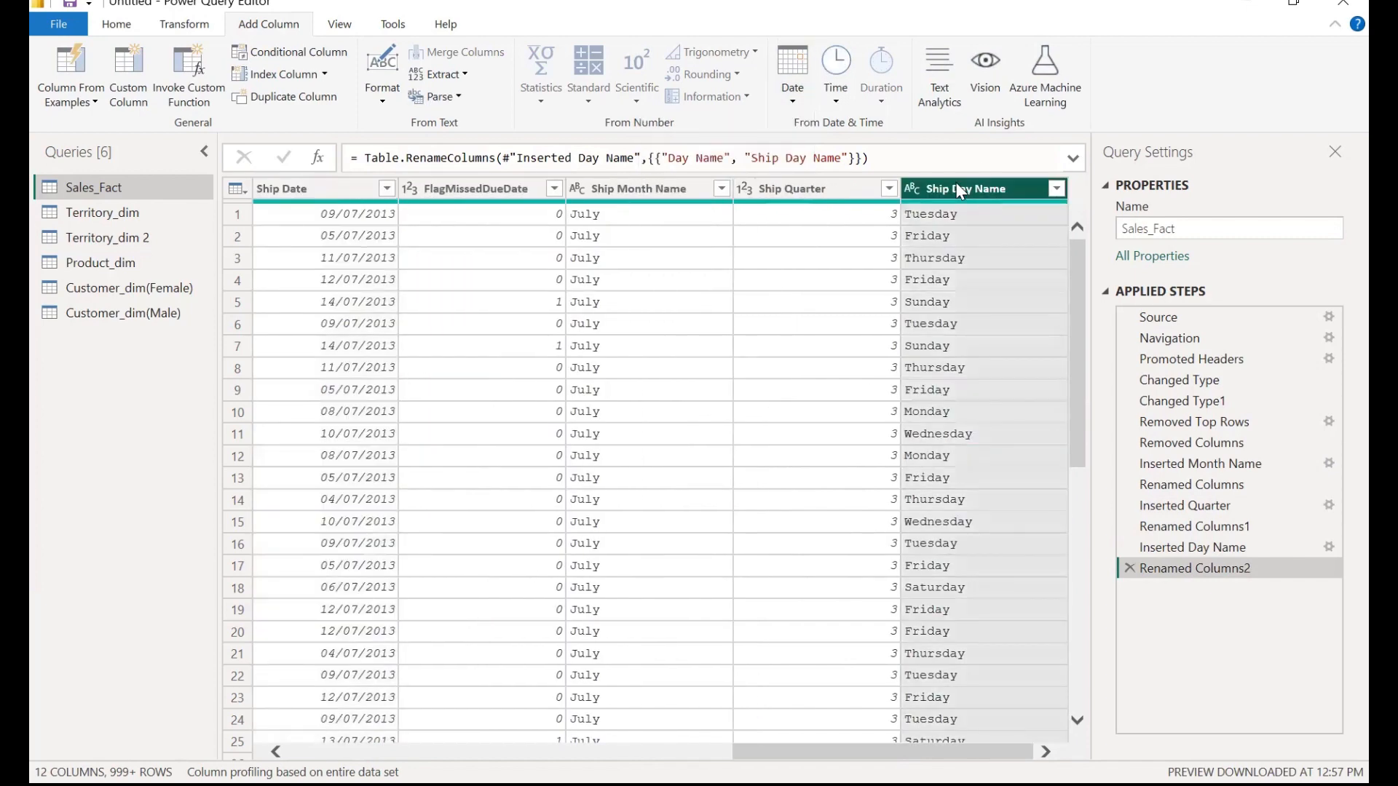
{"action": "left_click", "coordinate": [790, 93]}
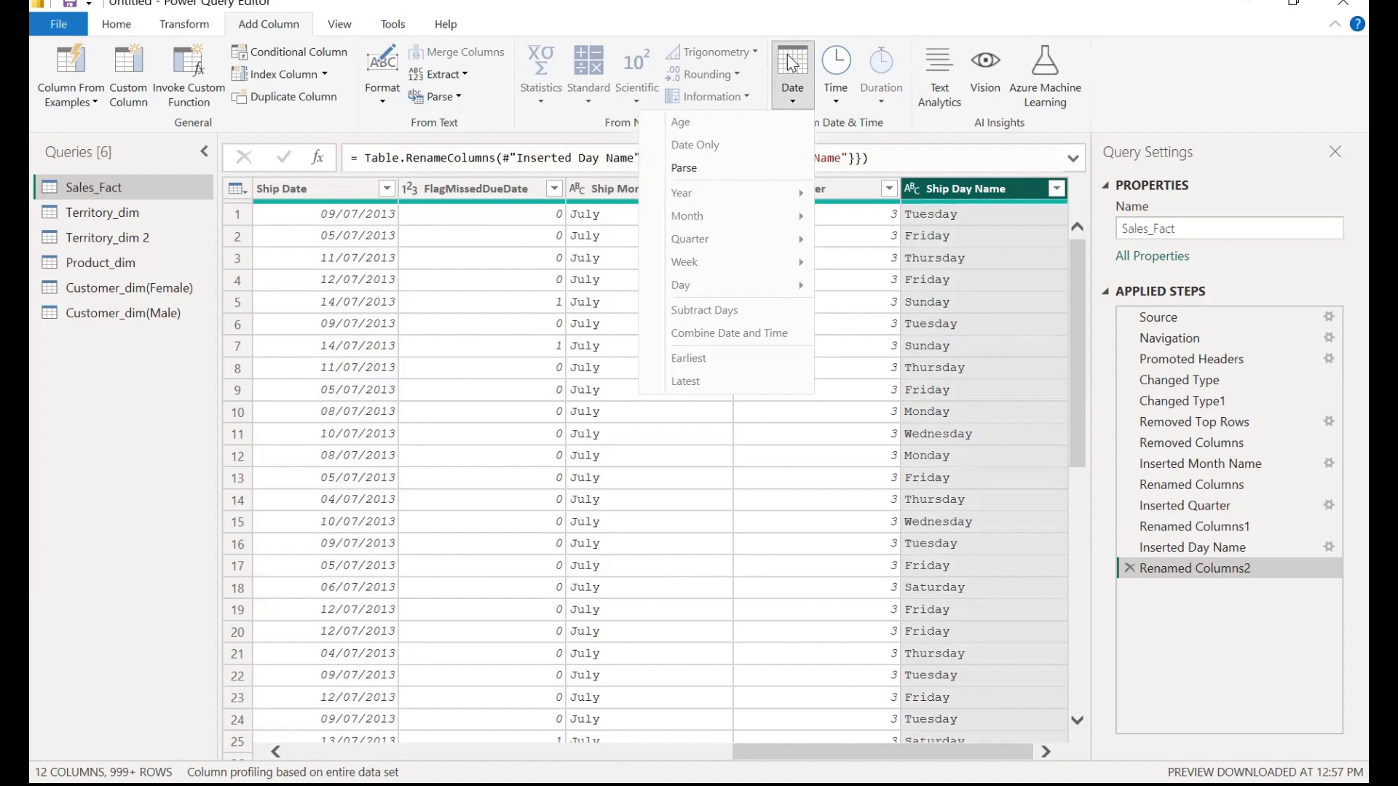
{"action": "left_click", "coordinate": [798, 102]}
{"action": "scroll", "coordinate": [509, 436], "scroll_direction": "left", "scroll_amount": 3}
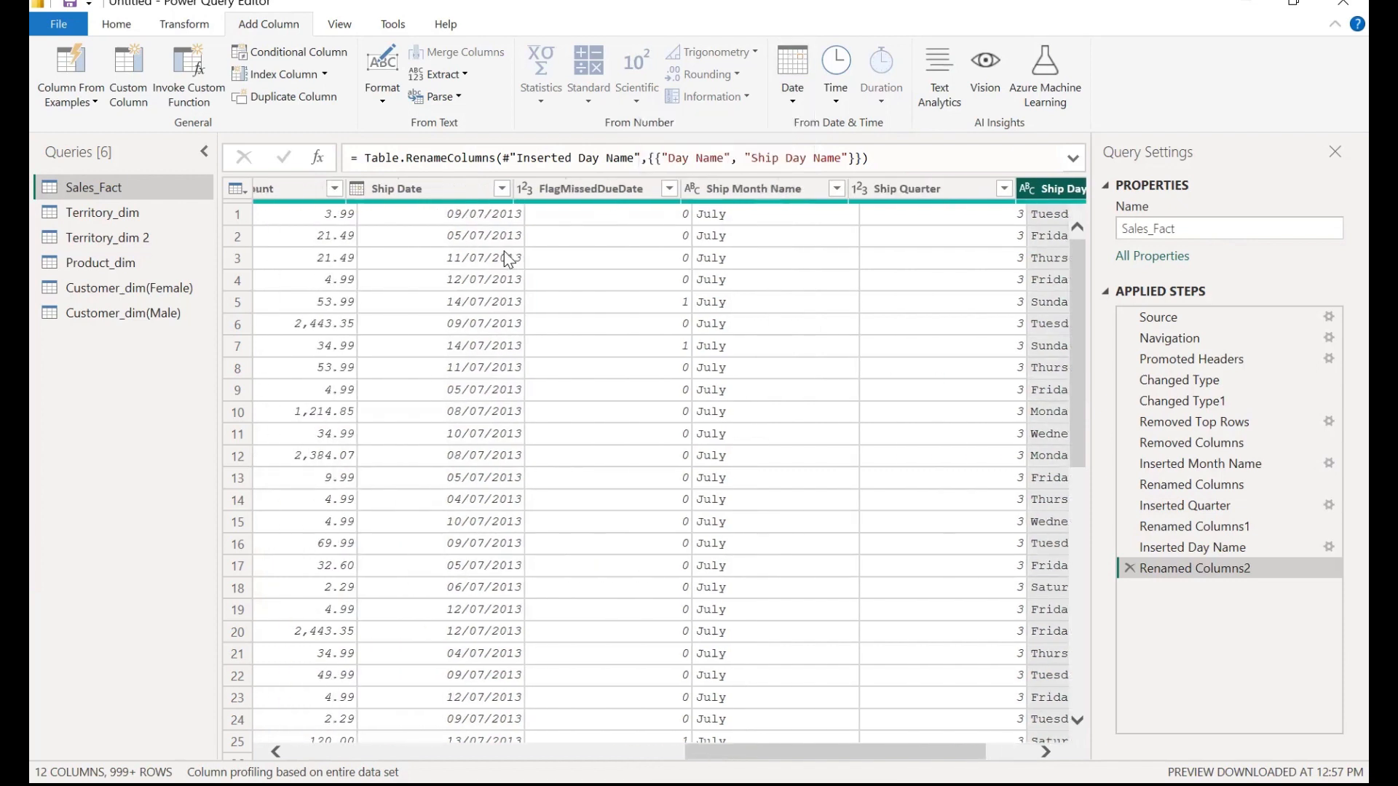
{"action": "left_click", "coordinate": [483, 189]}
{"action": "left_click", "coordinate": [483, 190]}
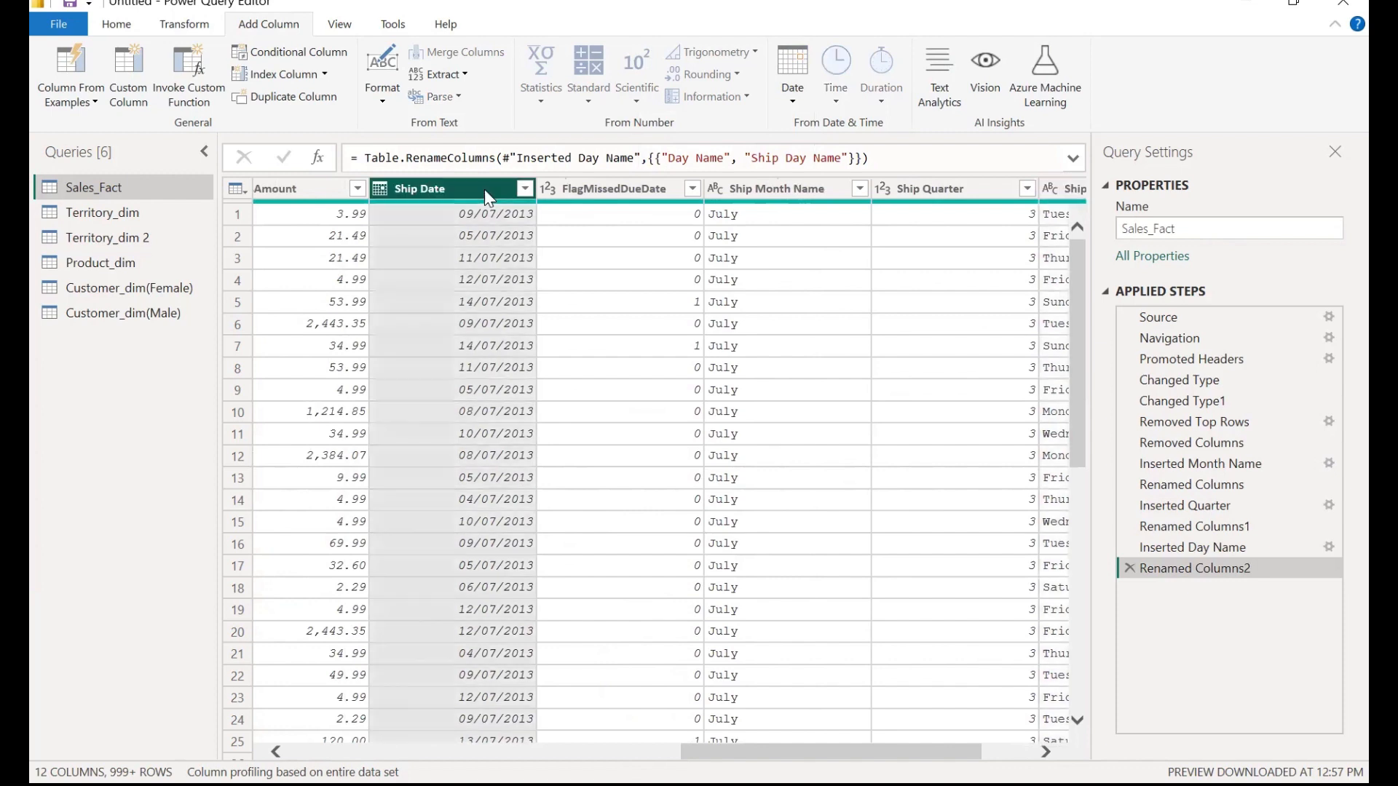
{"action": "left_click", "coordinate": [805, 100]}
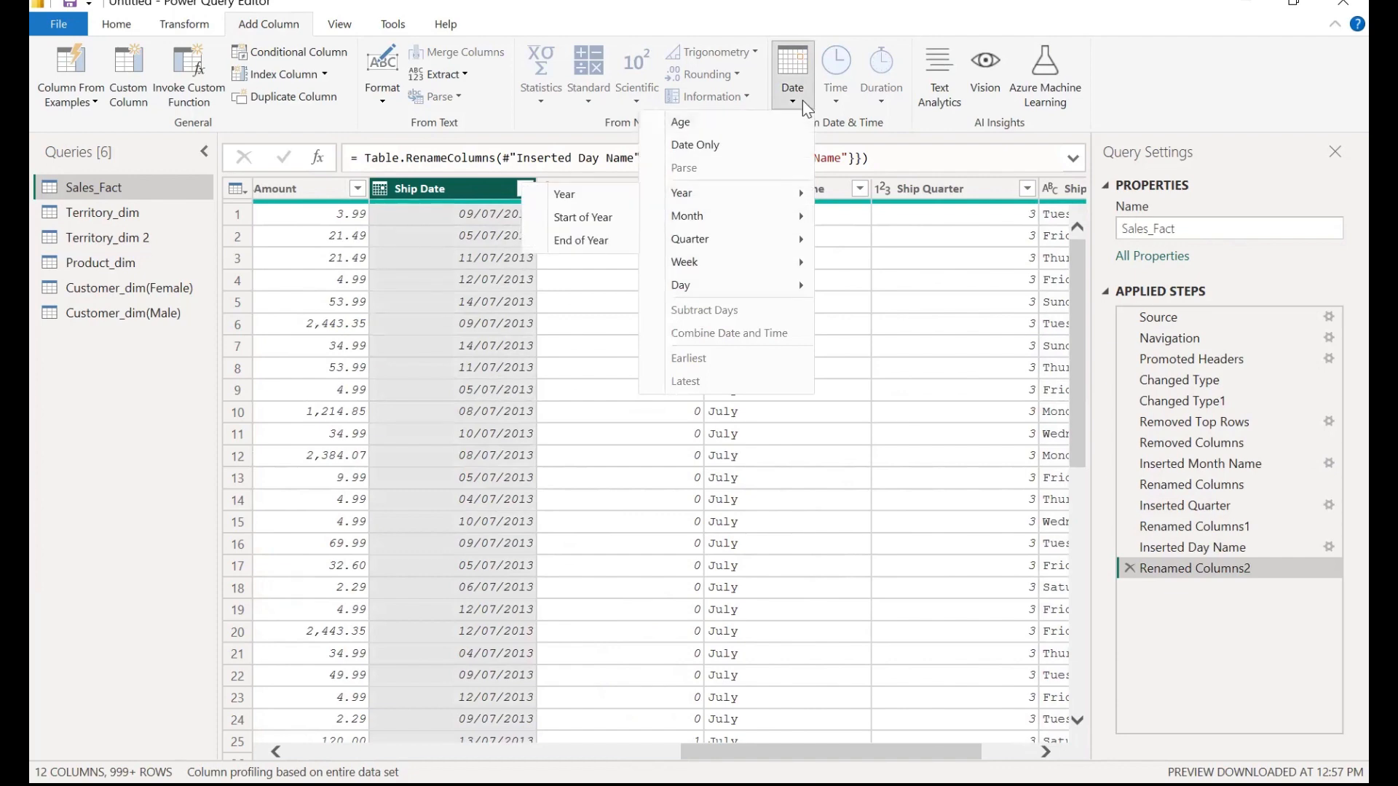
{"action": "left_click", "coordinate": [711, 339]}
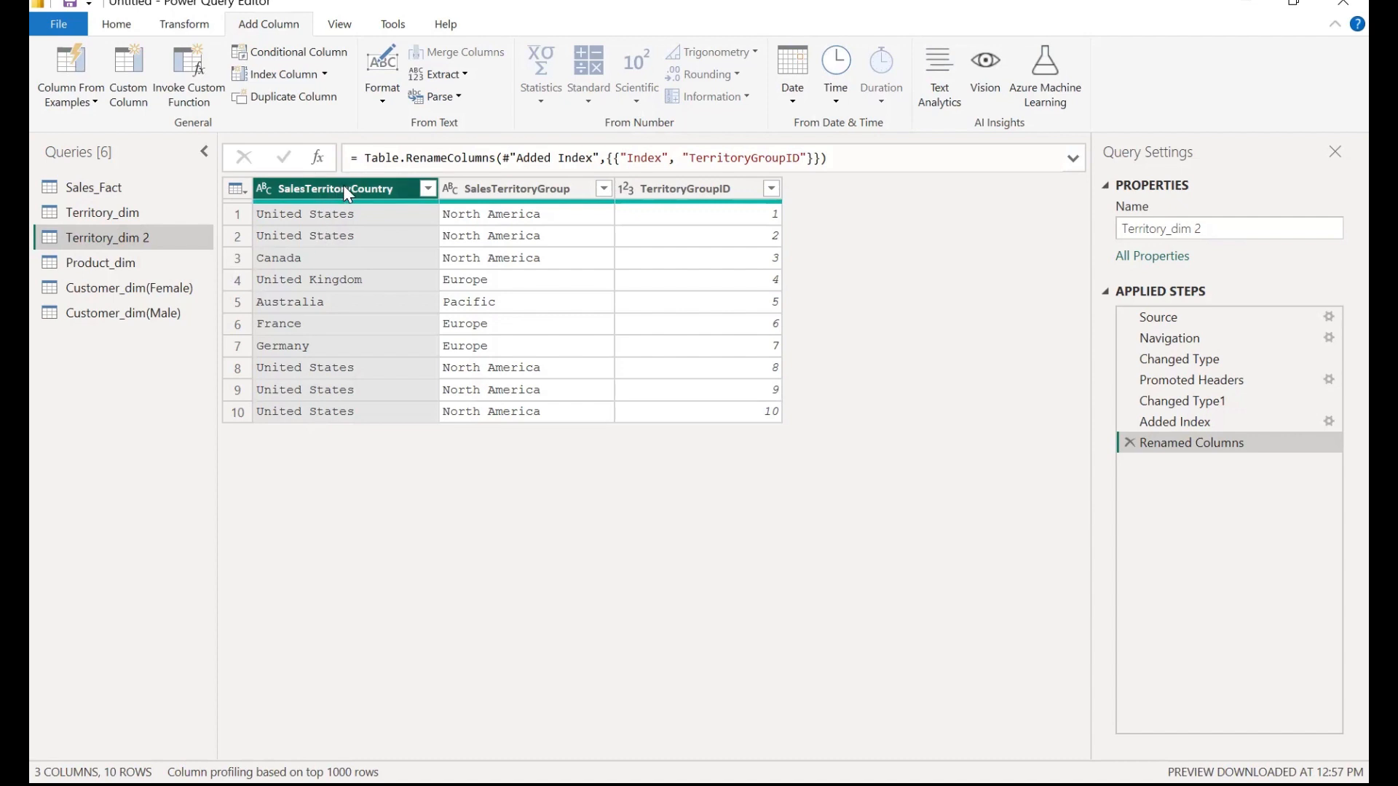
- Set up an in-place merge of the SalesTerritoryCountry and SalesTerritoryGroup columns in Territory_dim 2 with the custom separator "/"
{"action": "left_click", "coordinate": [186, 24]}
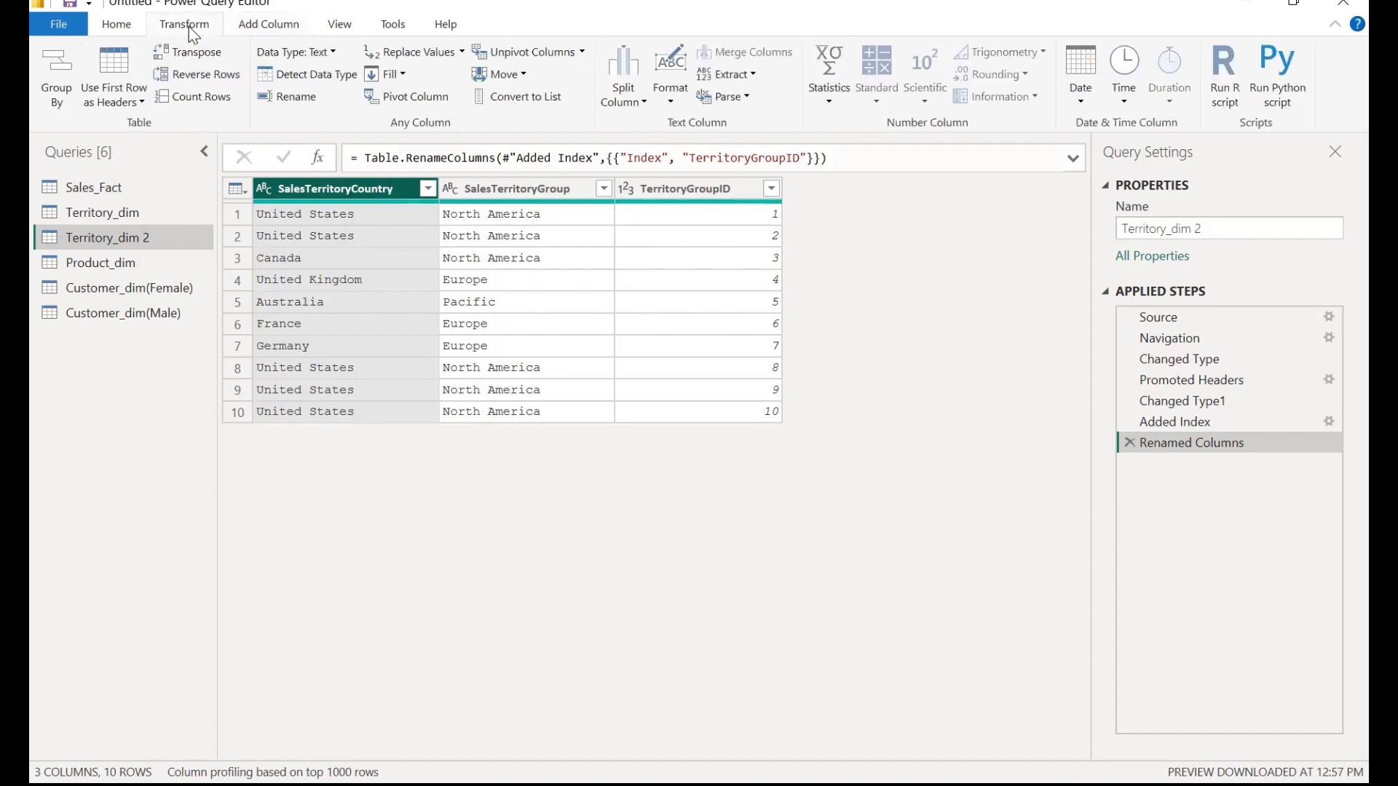
{"action": "left_click", "coordinate": [254, 26]}
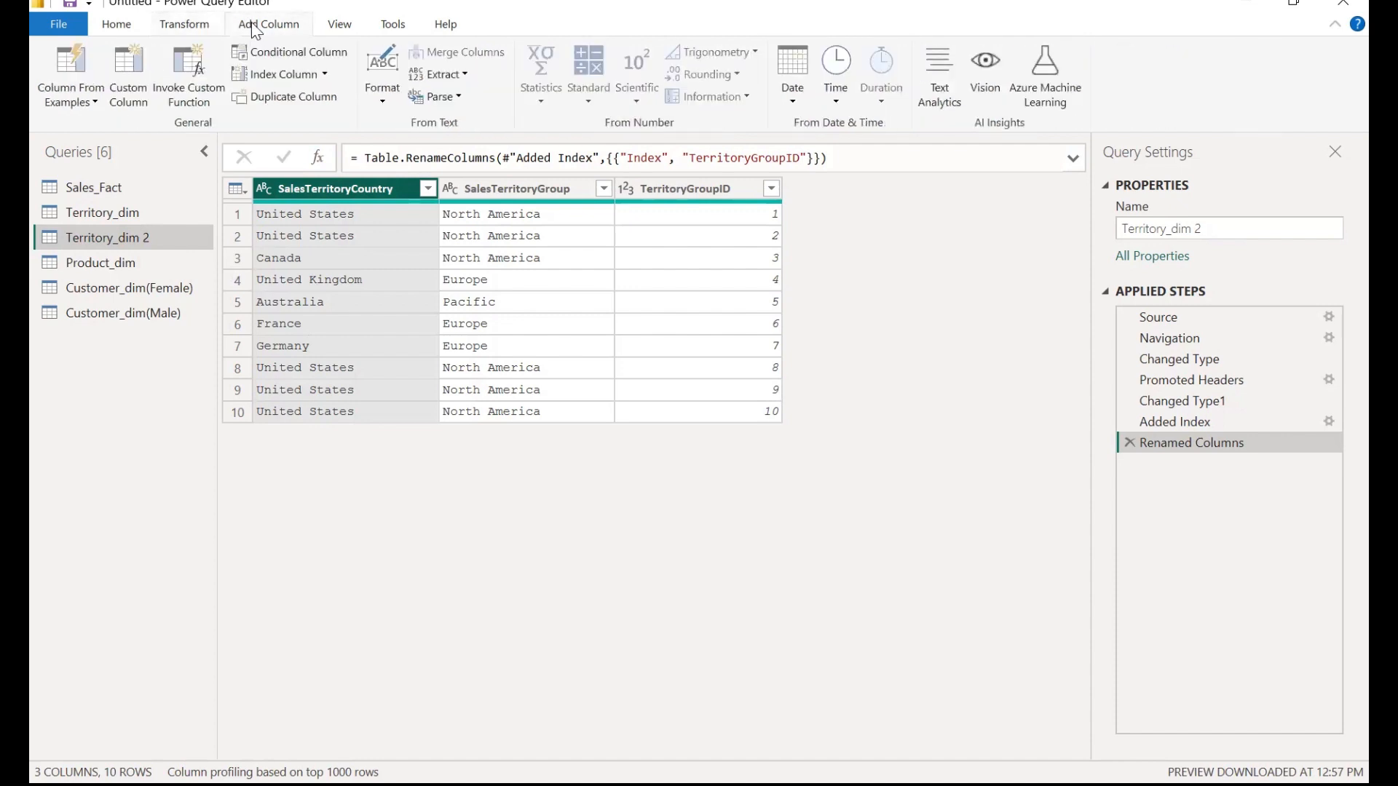
{"action": "left_click", "coordinate": [204, 34]}
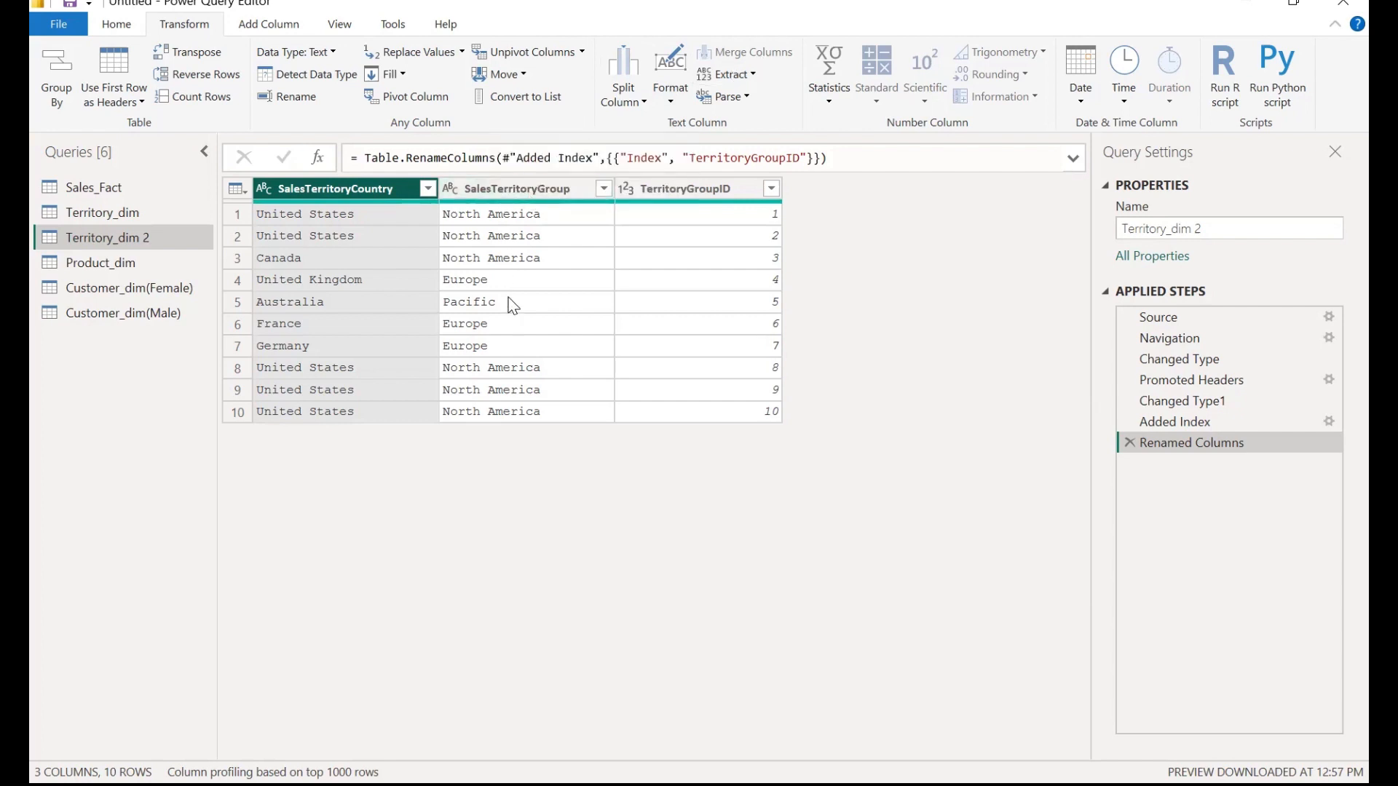
{"action": "left_click", "coordinate": [546, 196], "text": "ctrl"}
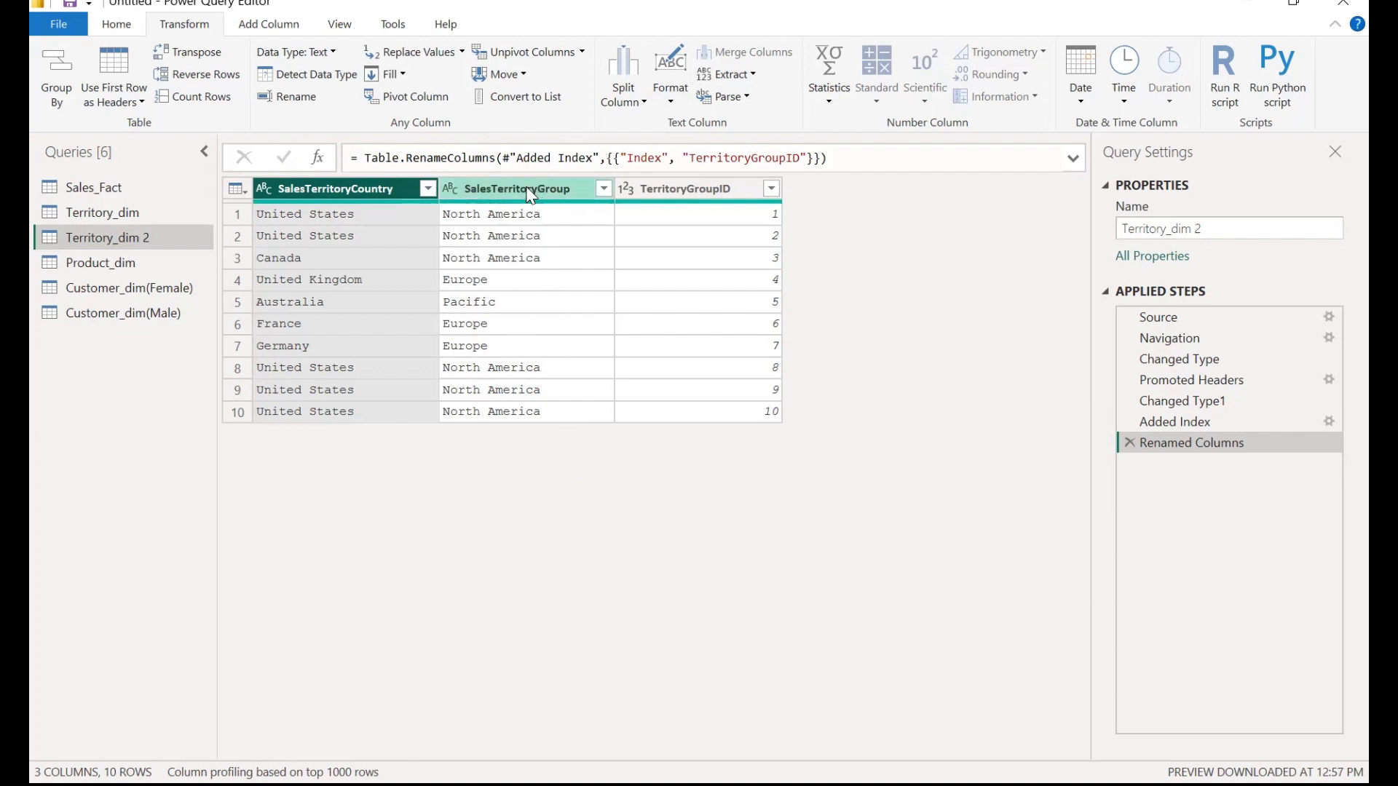
{"action": "left_click", "coordinate": [529, 193], "text": "ctrl"}
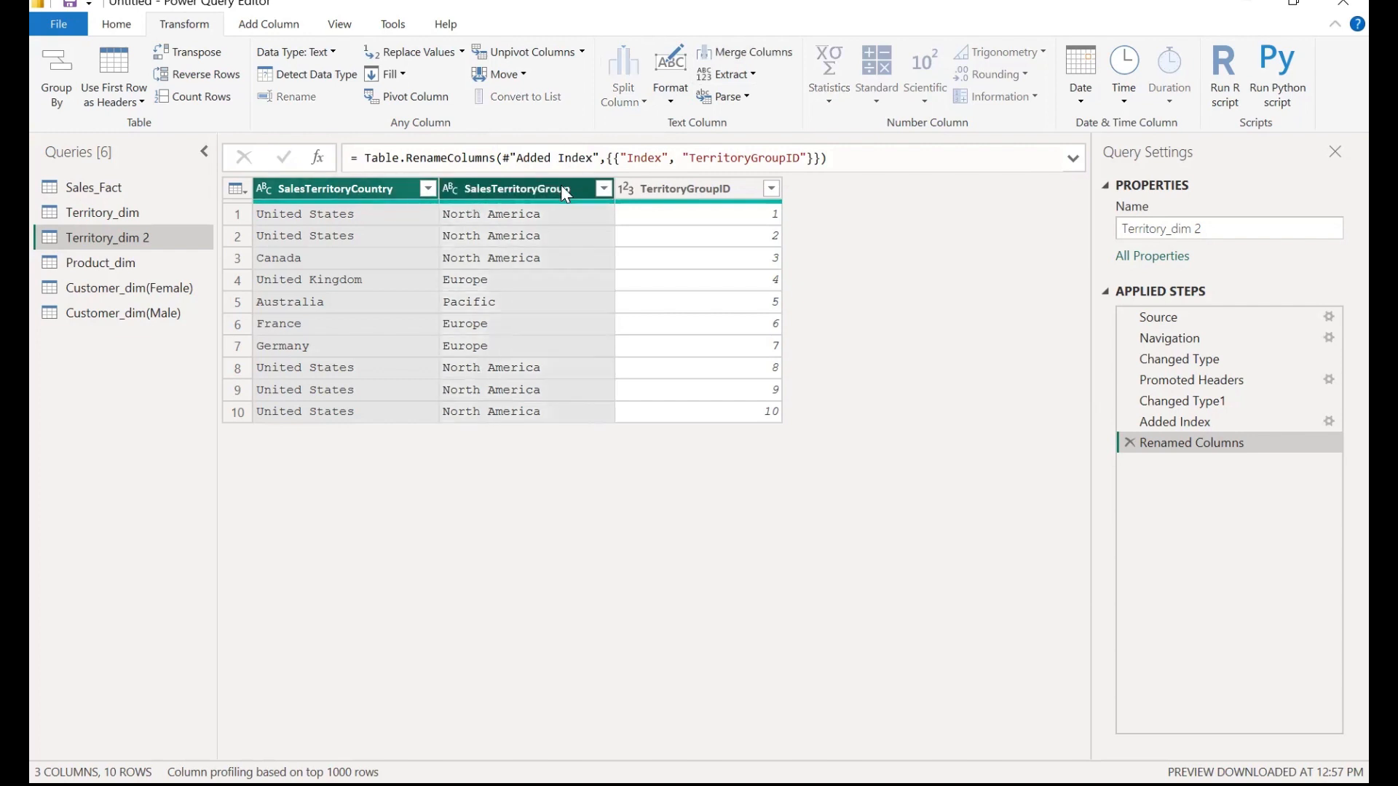
{"action": "left_click", "coordinate": [765, 56]}
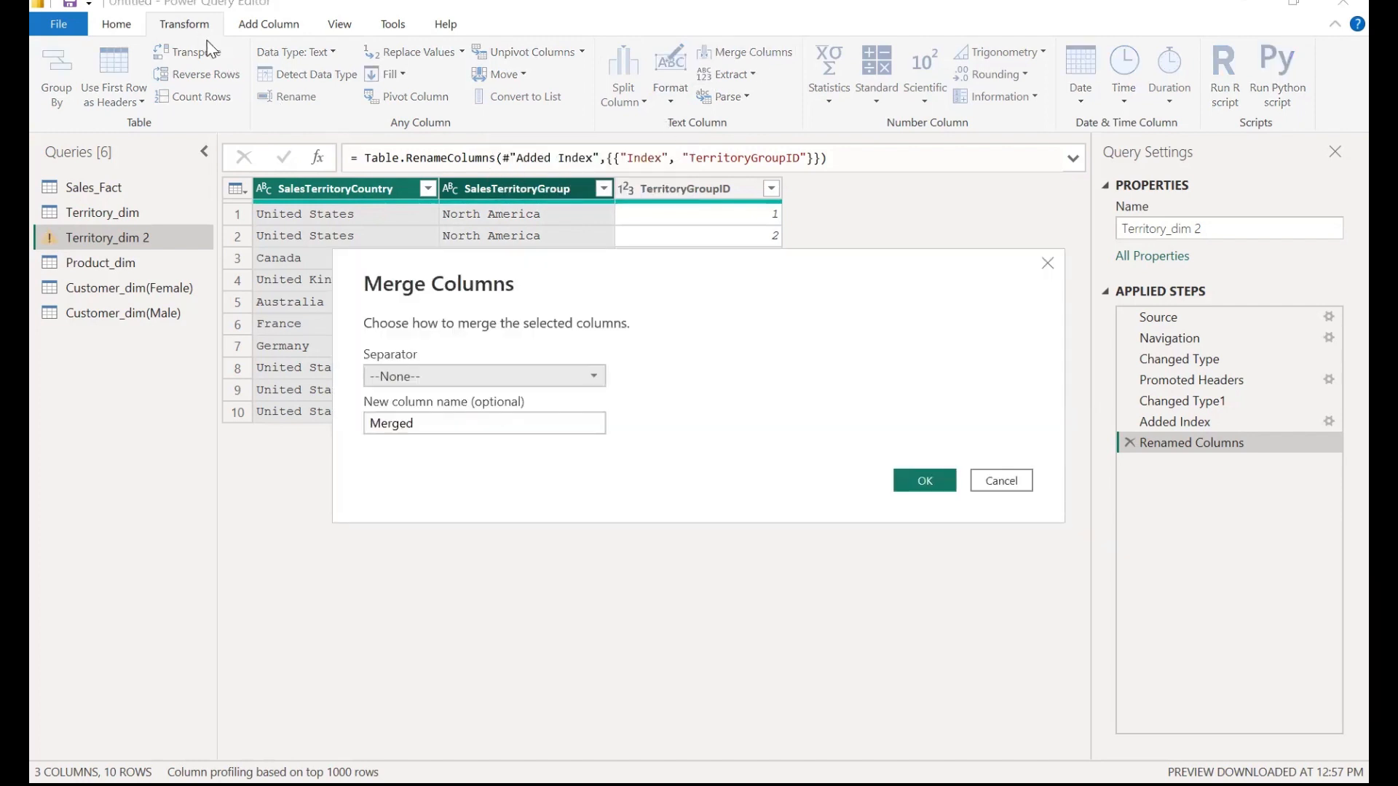
{"action": "left_click", "coordinate": [586, 378]}
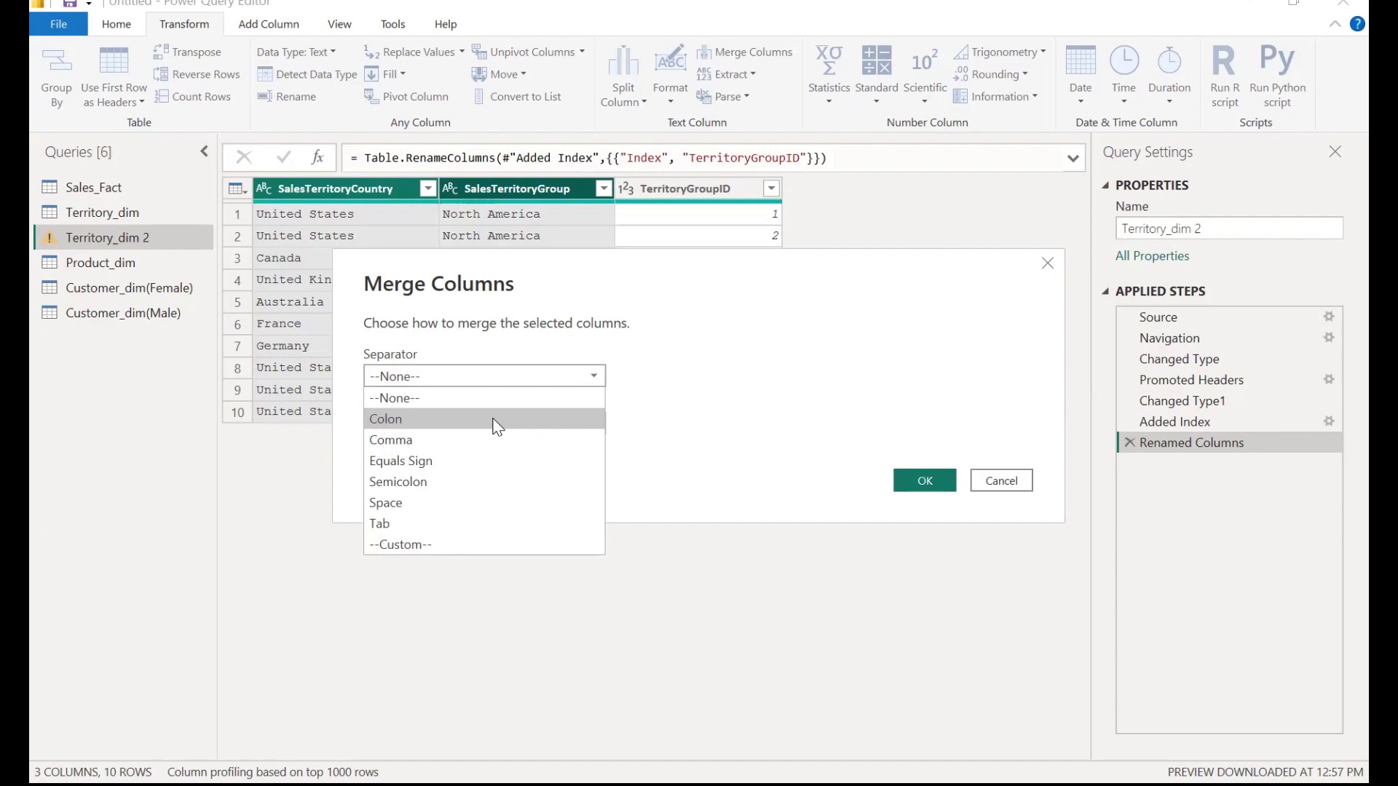
{"action": "left_click", "coordinate": [482, 543]}
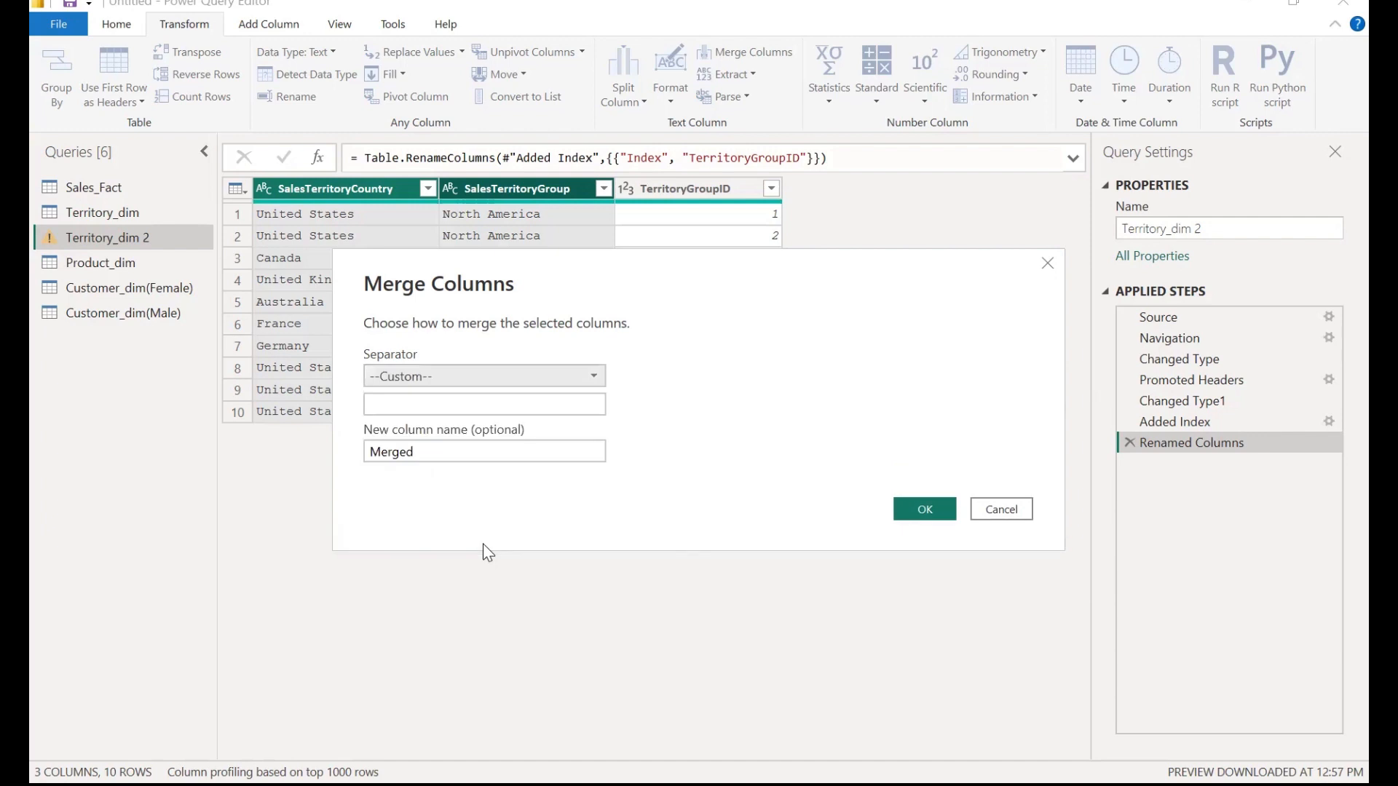
{"action": "left_click", "coordinate": [423, 406]}
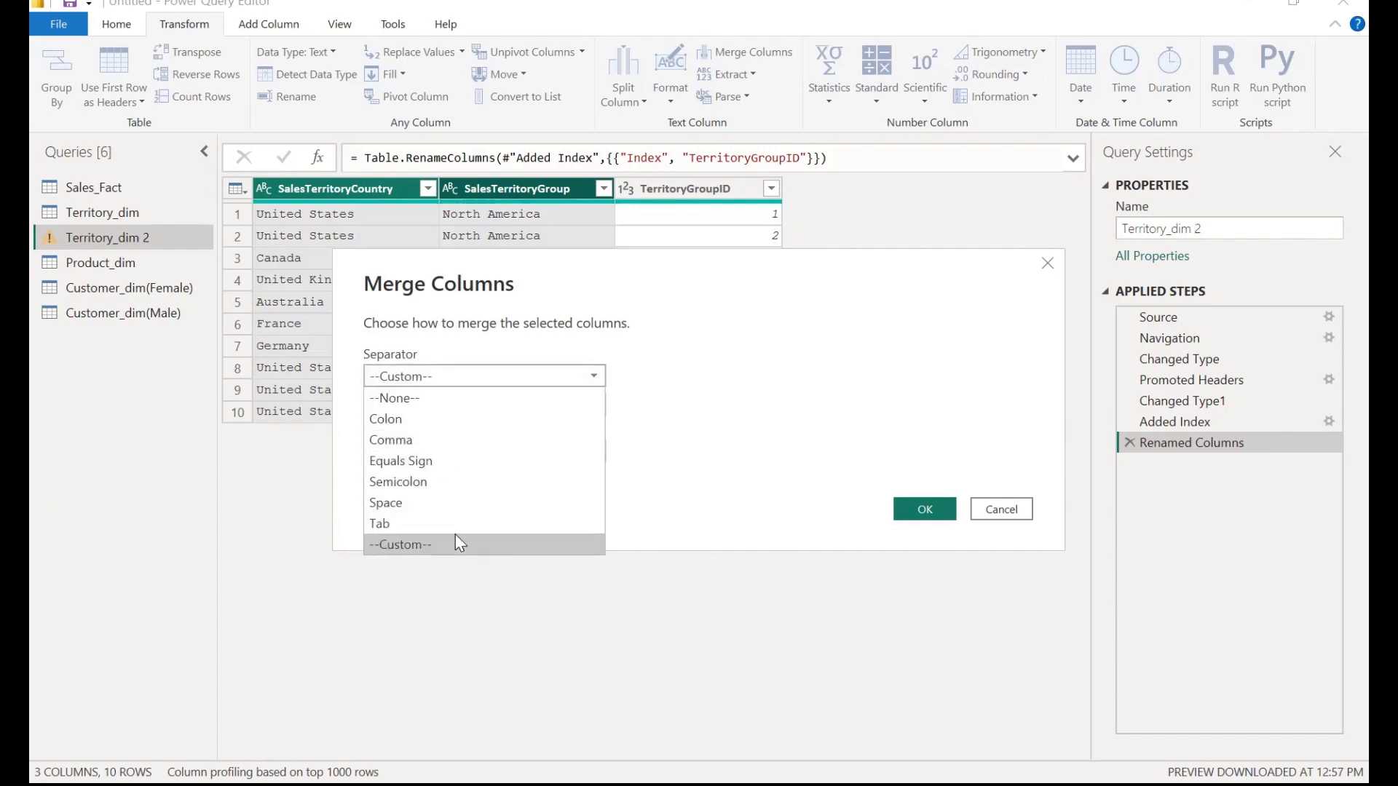
{"action": "left_click", "coordinate": [456, 544]}
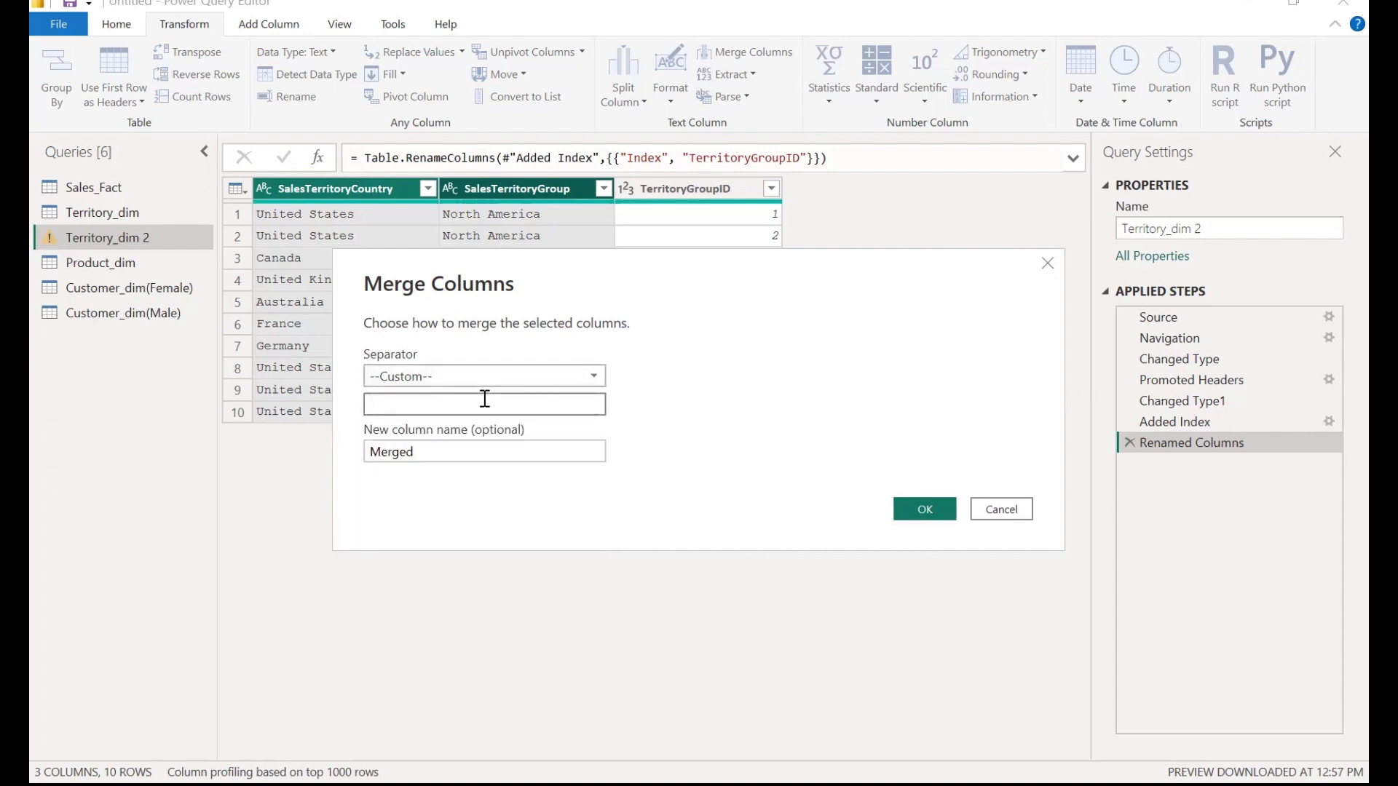
{"action": "type", "text": "/"}
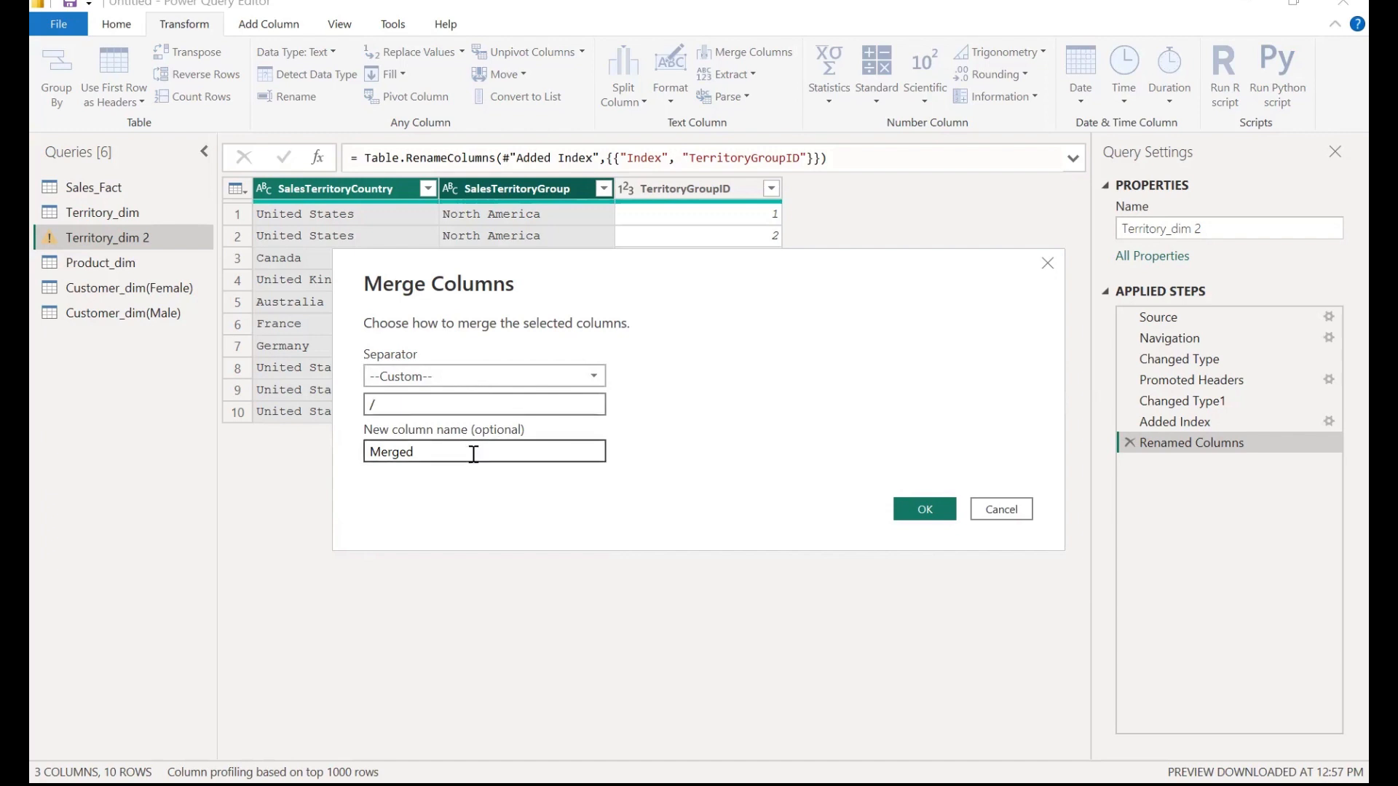
- Name the merged column Demo and complete the merge
{"action": "left_click_drag", "start_coordinate": [472, 453], "coordinate": [333, 463]}
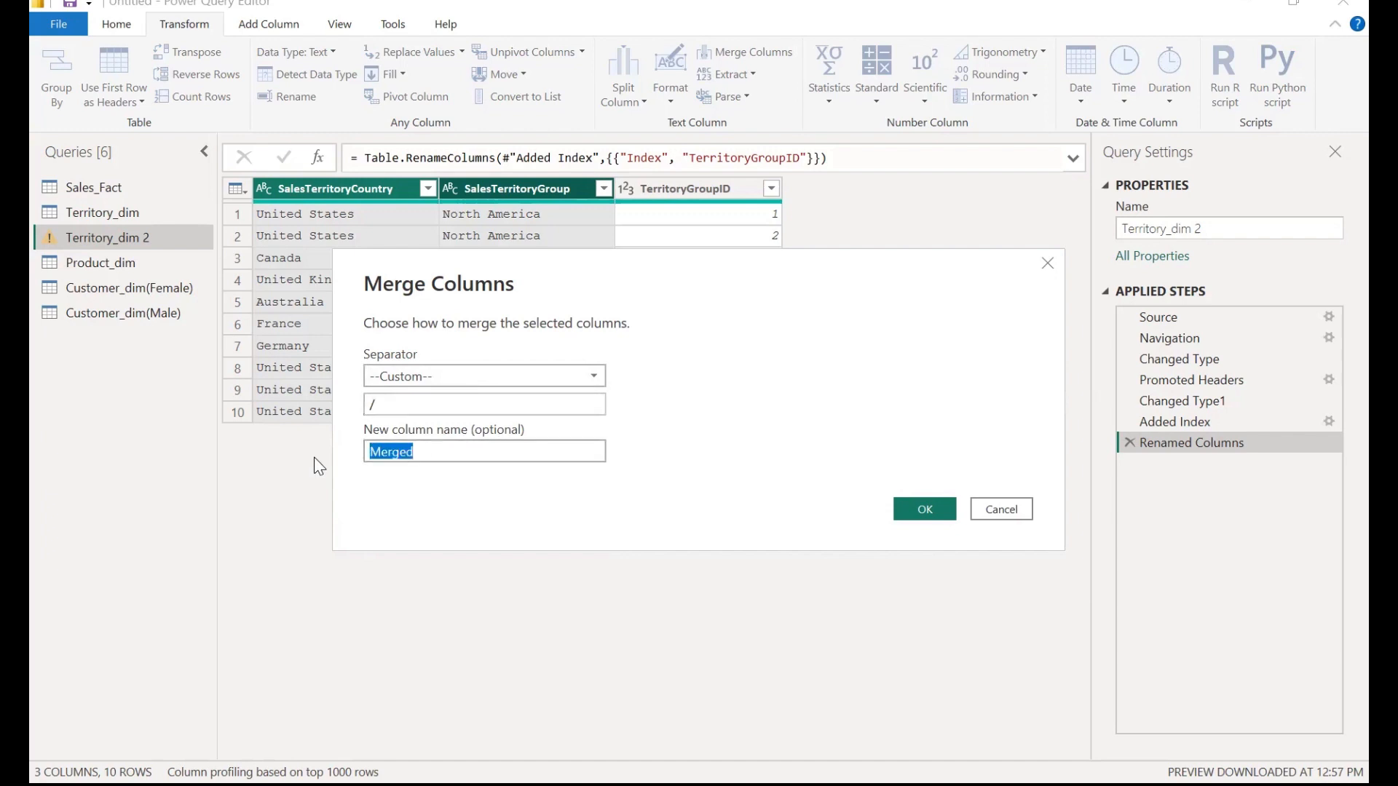
{"action": "key", "text": "BackSpace"}
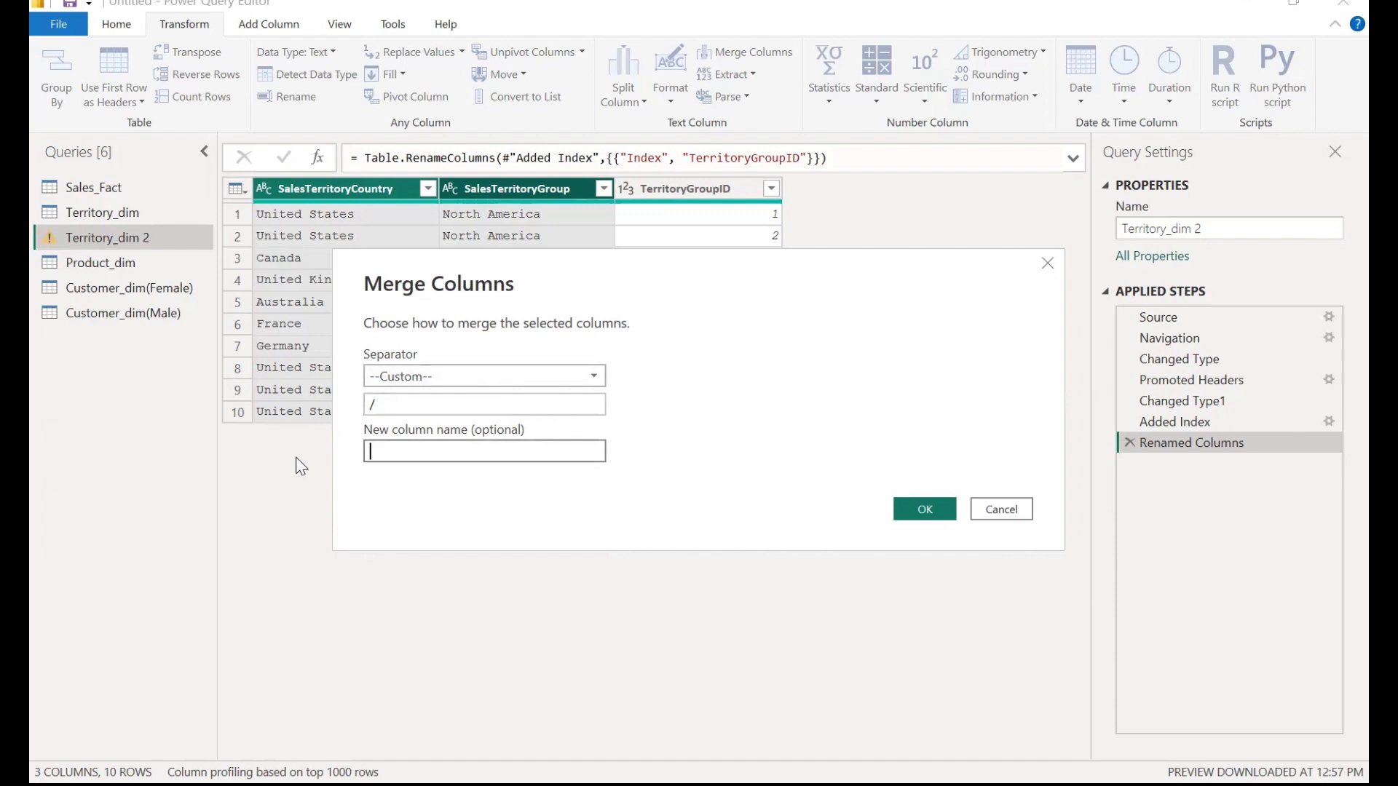
{"action": "type", "text": "Demo"}
{"action": "left_click", "coordinate": [923, 511]}
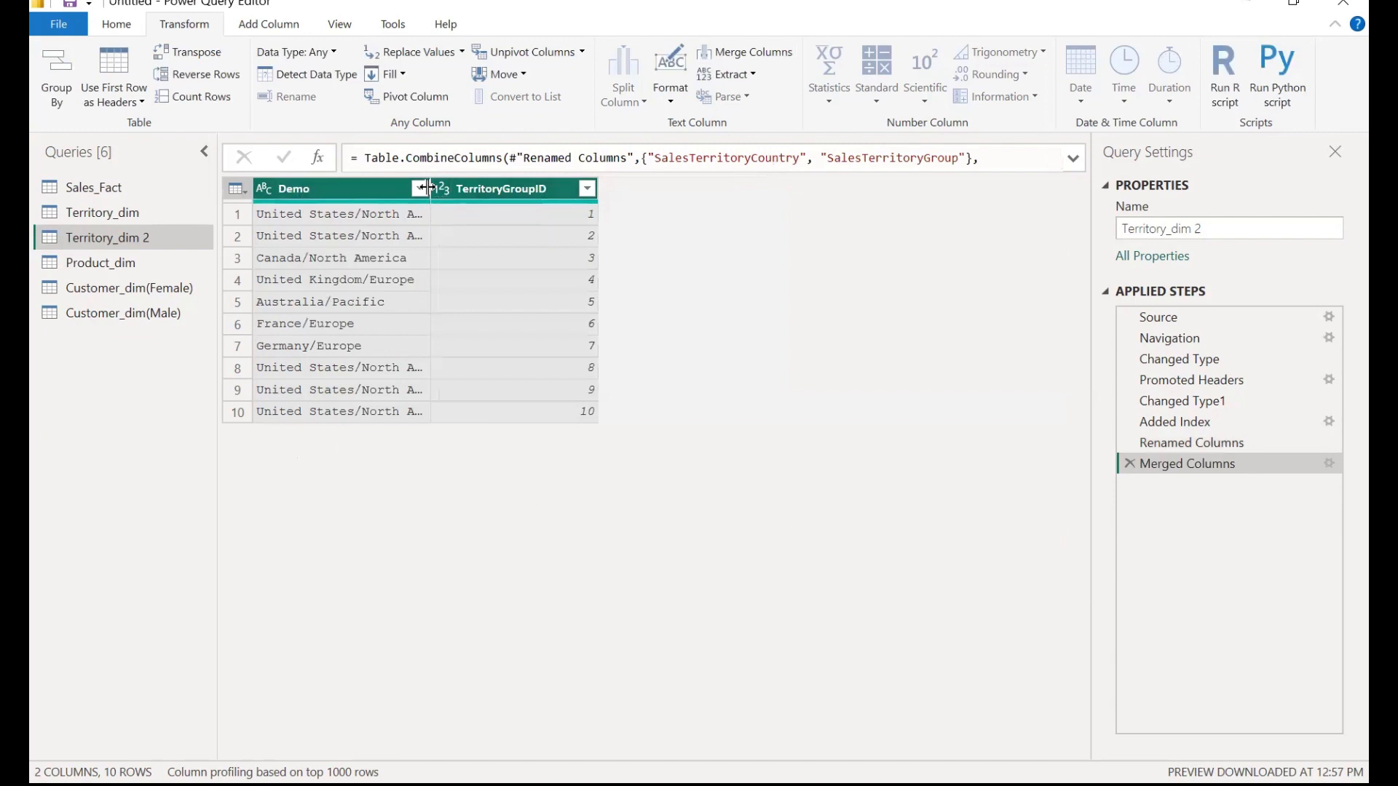
- Widen the Demo column in Territory_dim 2 and delete the applied Merged Columns step
{"action": "left_click_drag", "start_coordinate": [429, 188], "coordinate": [537, 191]}
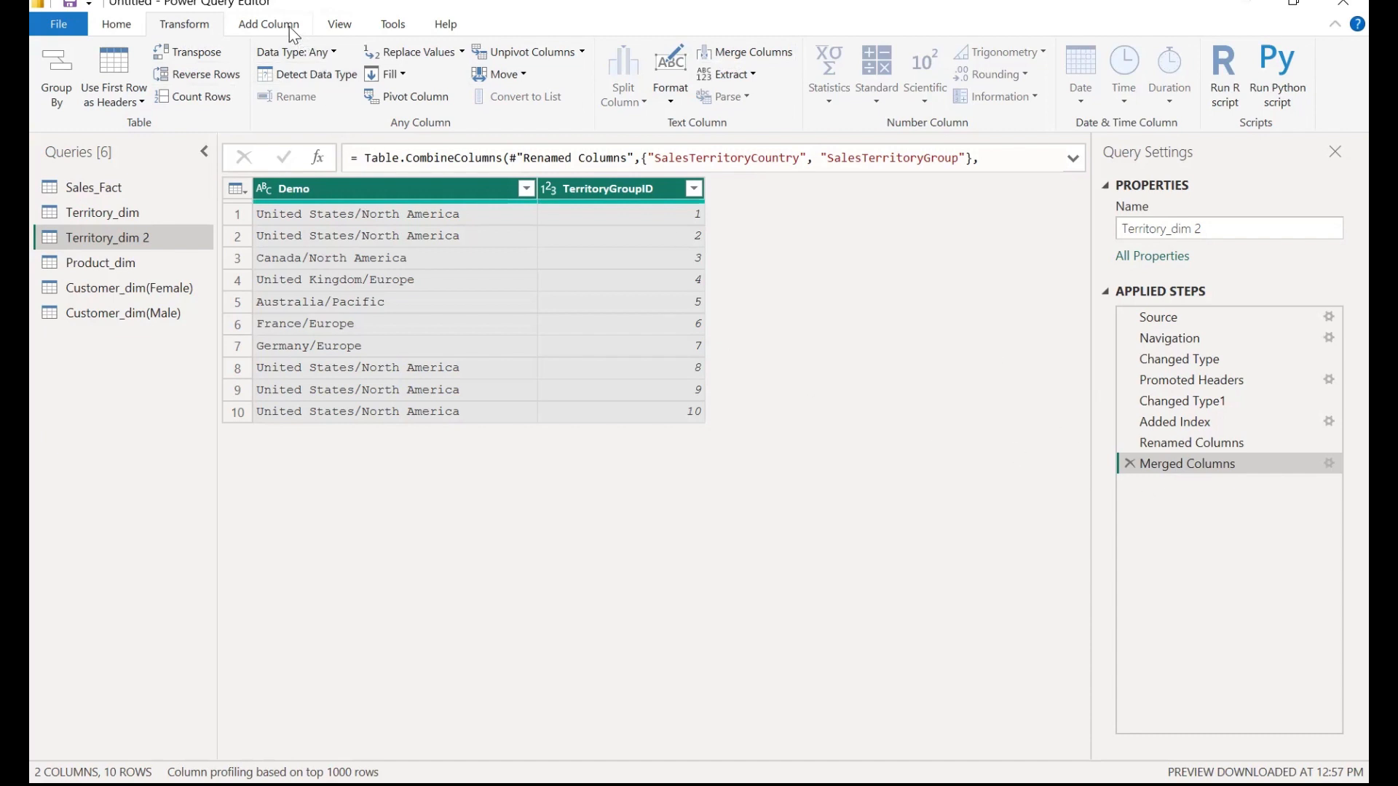
{"action": "left_click", "coordinate": [1126, 466]}
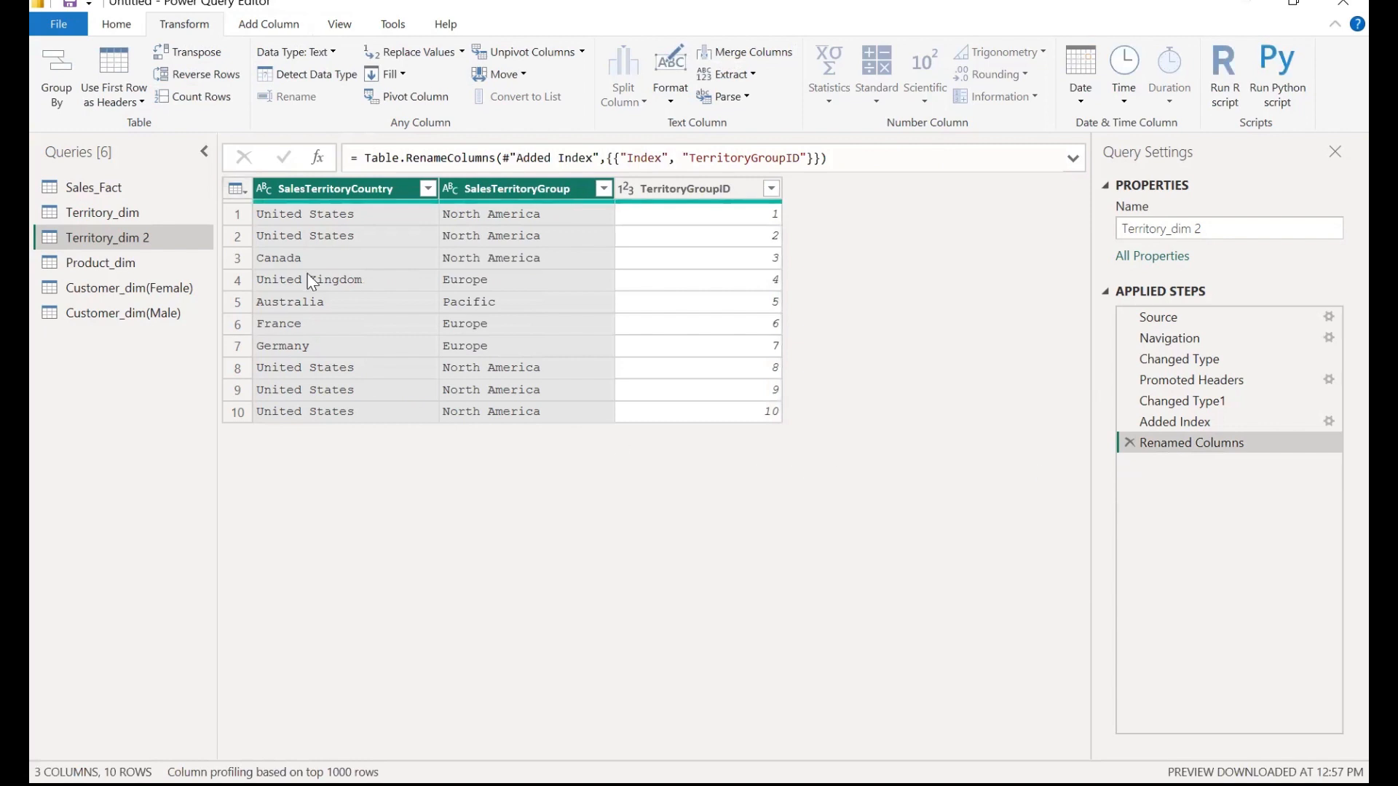
- Set up a merge of SalesTerritoryCountry and SalesTerritoryGroup into an additional column, using the custom separator "/"
{"action": "left_click", "coordinate": [334, 190]}
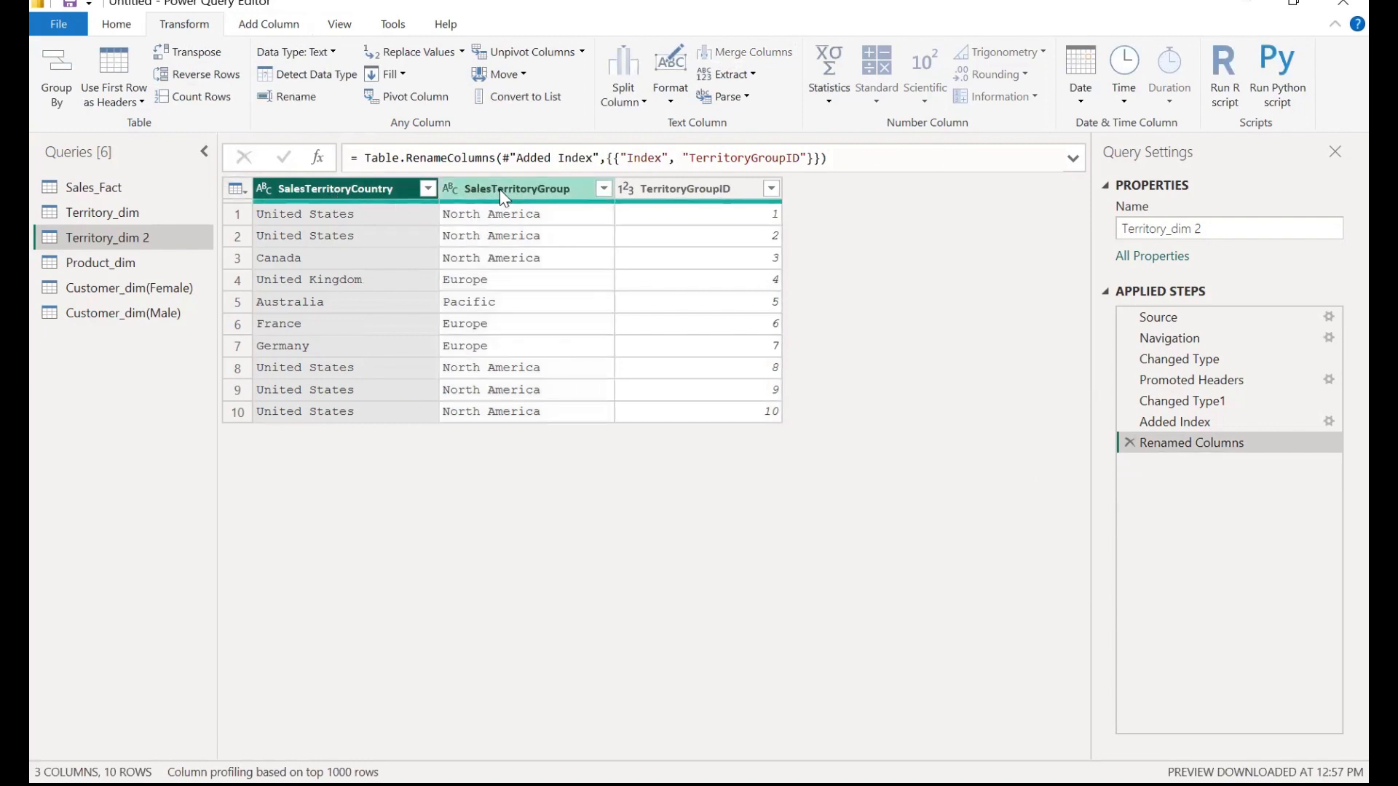
{"action": "left_click", "coordinate": [502, 191], "text": "ctrl"}
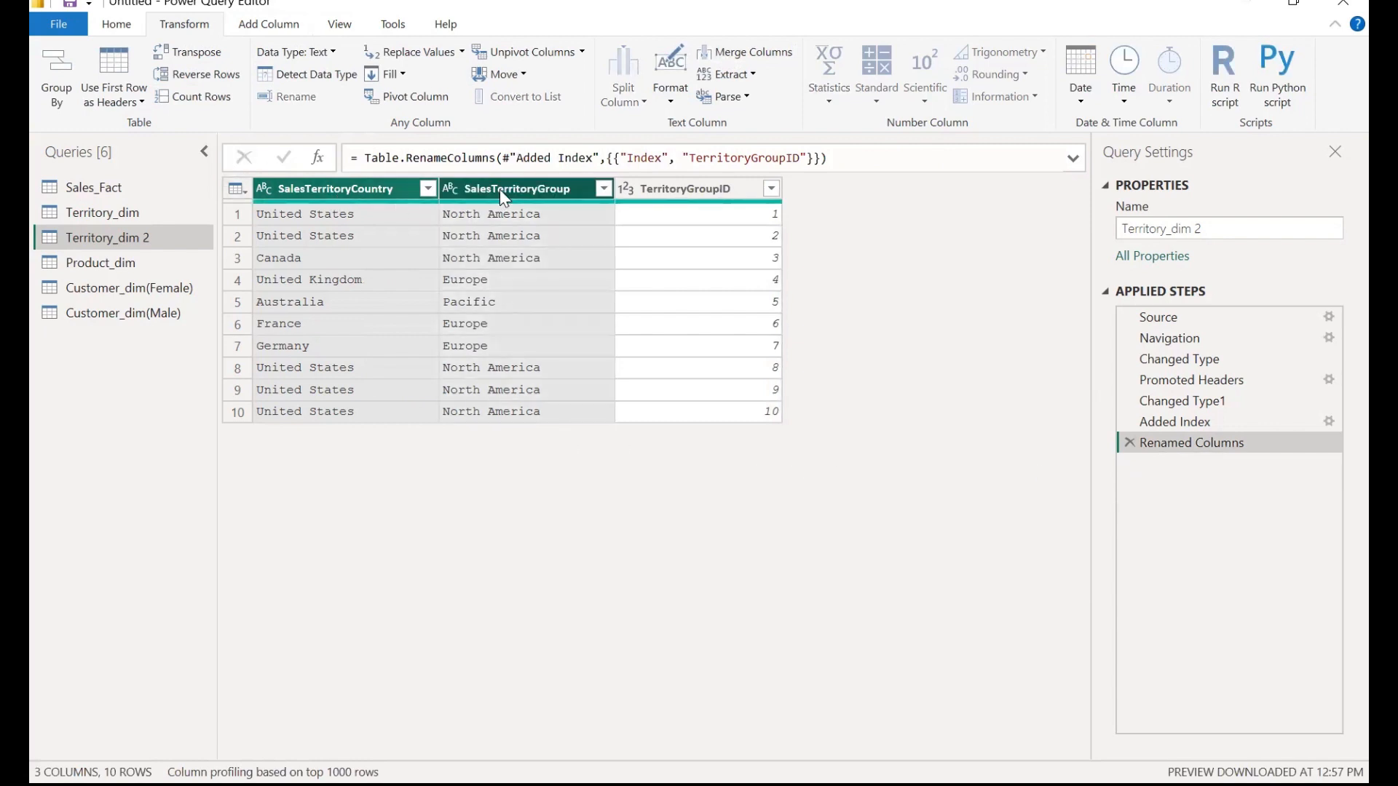
{"action": "left_click", "coordinate": [279, 31]}
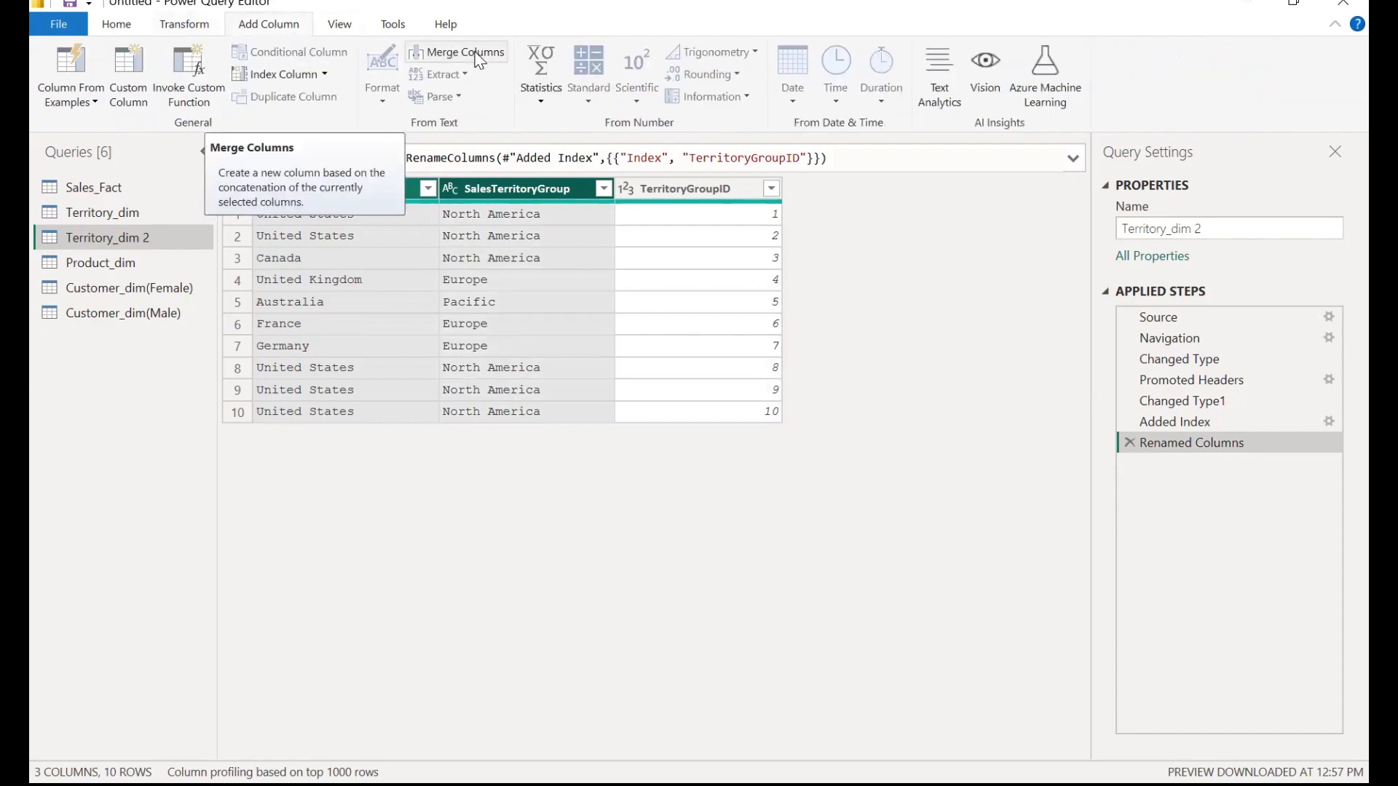
{"action": "left_click", "coordinate": [478, 60]}
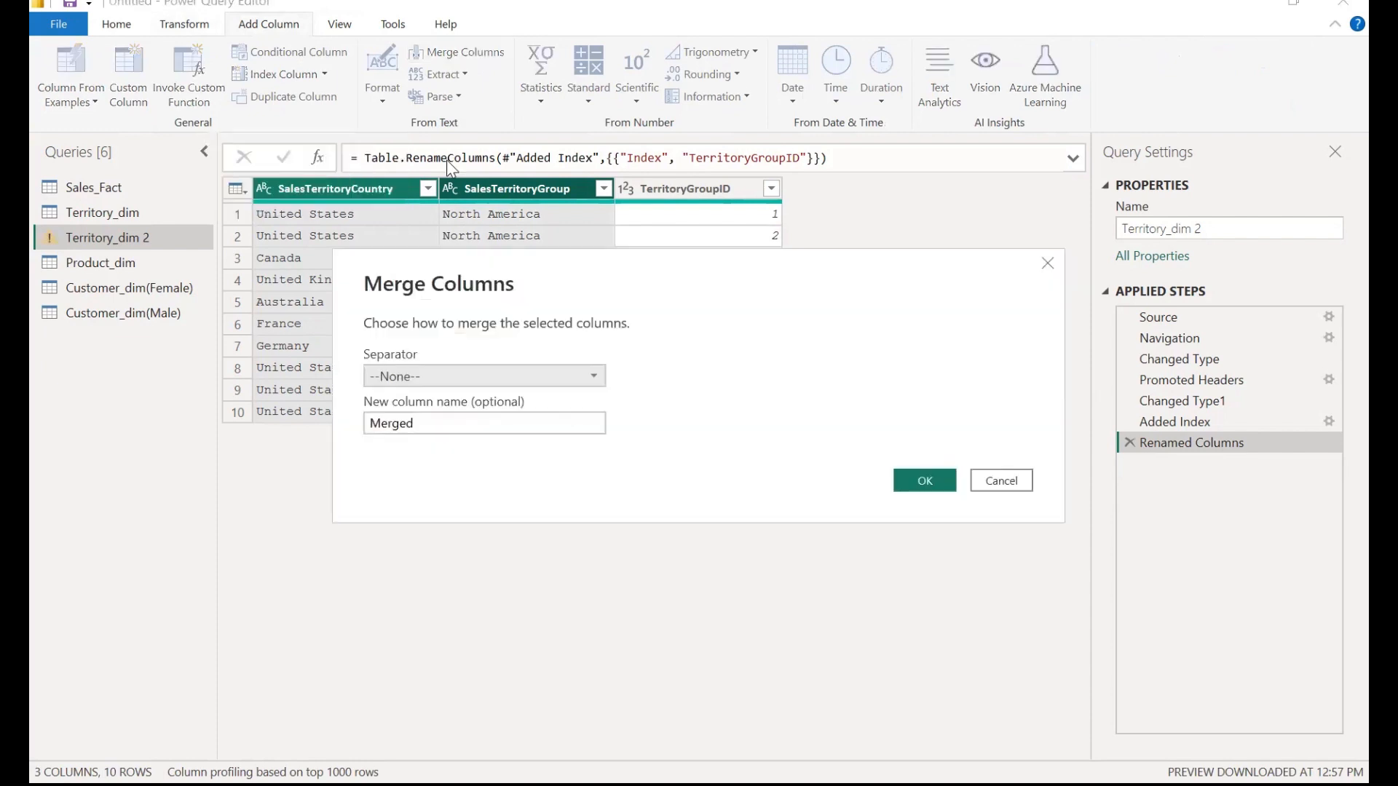
{"action": "left_click", "coordinate": [519, 372]}
{"action": "left_click", "coordinate": [452, 544]}
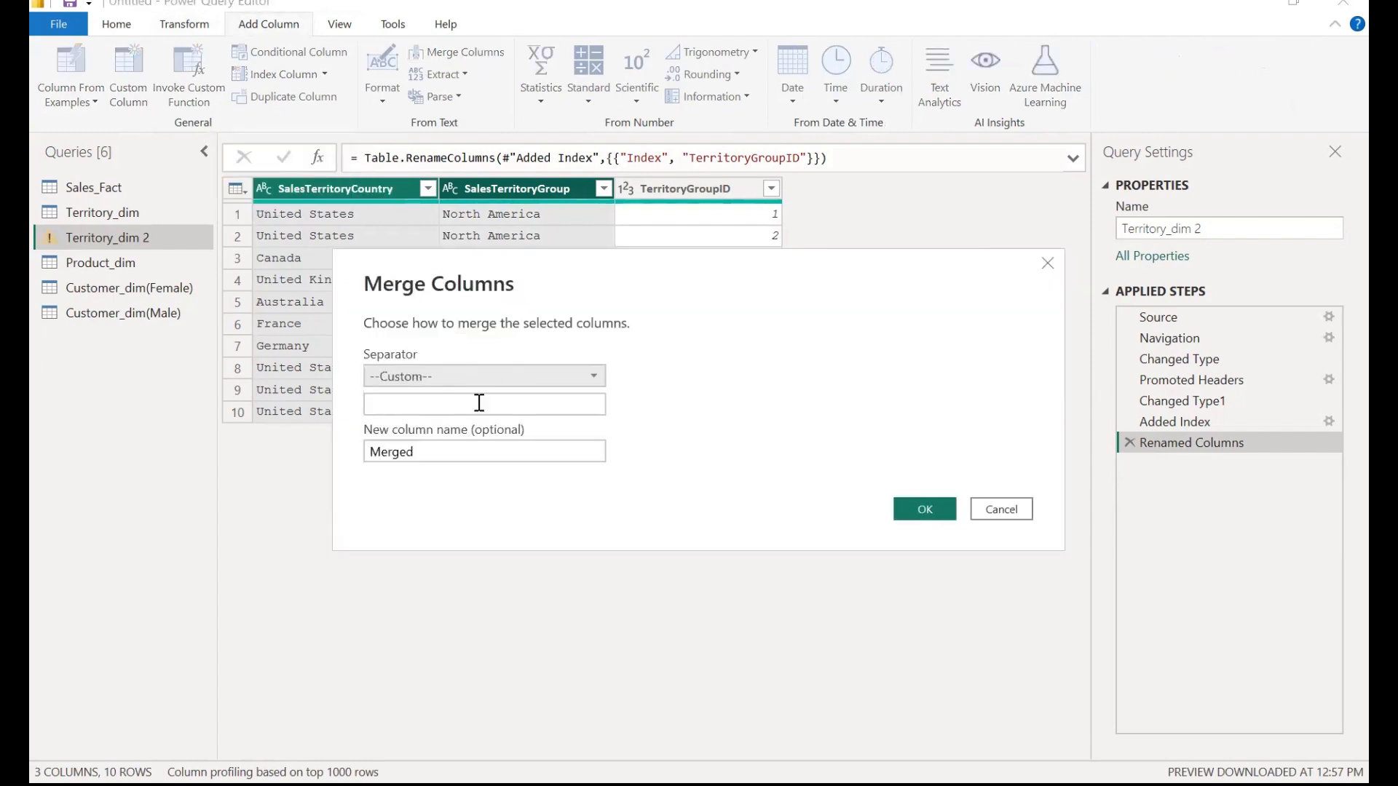
{"action": "type", "text": "/"}
- Name the additional merged column "add column demo", create it and widen it to show its full text
{"action": "key", "text": "Tab"}
{"action": "key", "text": "BackSpace"}
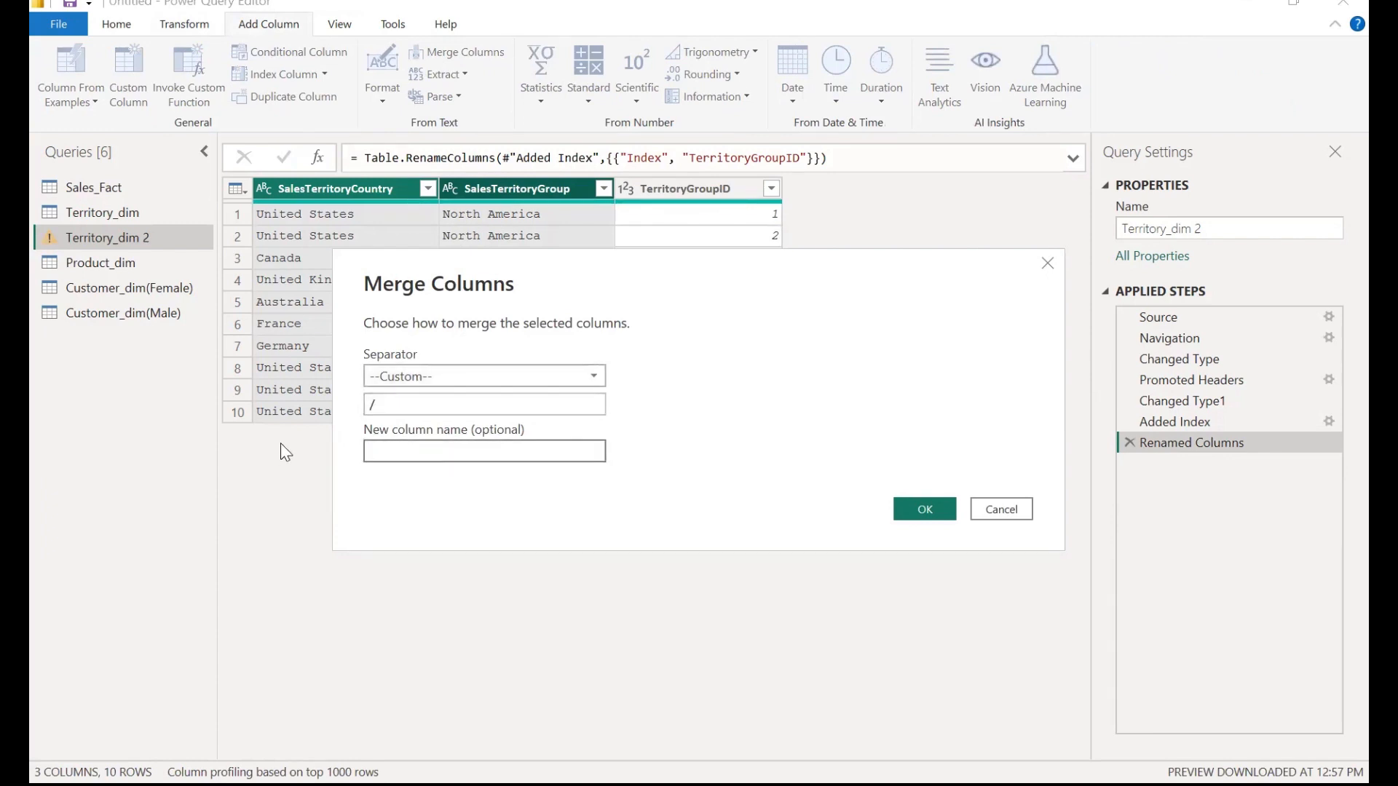
{"action": "type", "text": "add column demo"}
{"action": "left_click", "coordinate": [924, 511]}
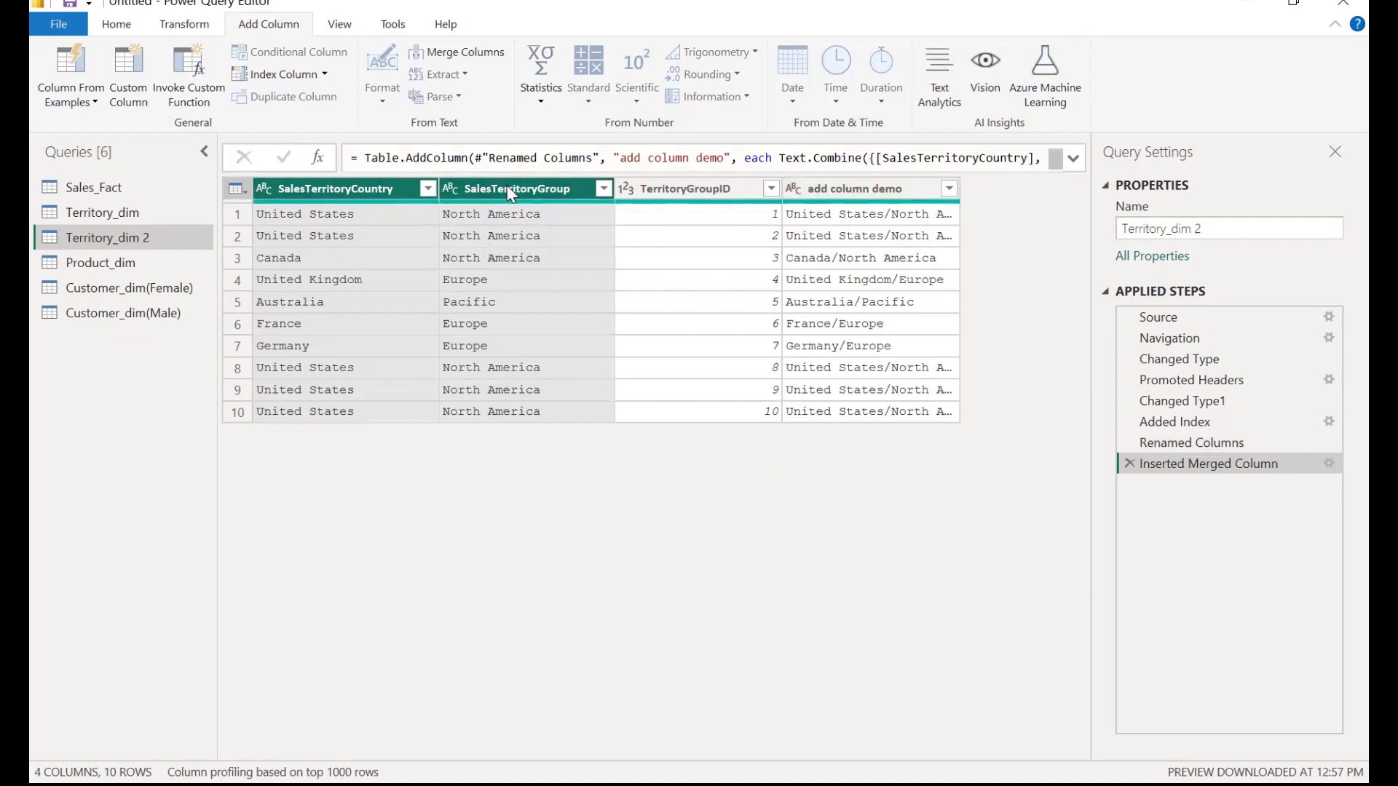
{"action": "left_click", "coordinate": [837, 191]}
{"action": "left_click_drag", "start_coordinate": [976, 192], "coordinate": [1014, 192]}
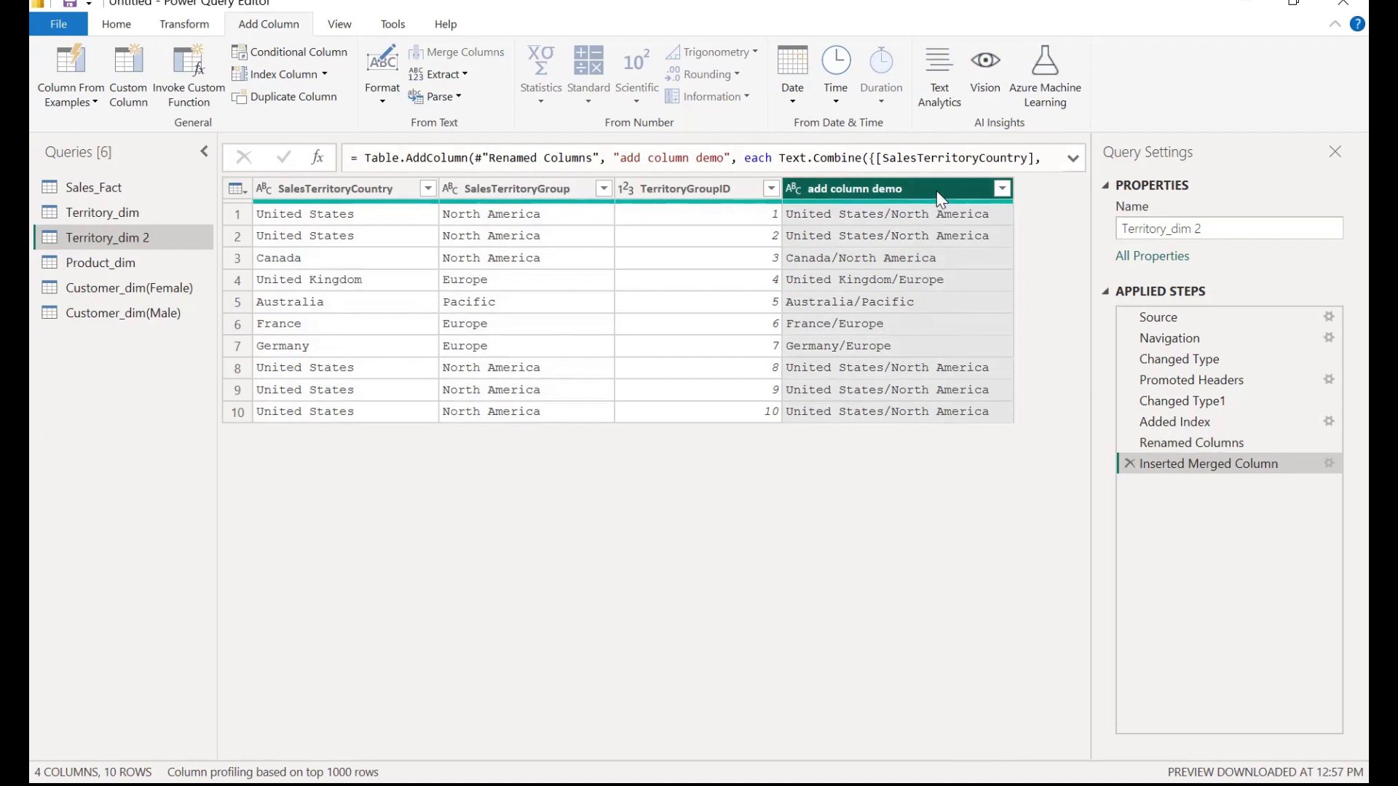
- Split the add column demo column at each occurrence of the custom delimiter "/"
{"action": "left_click_drag", "start_coordinate": [1126, 466], "coordinate": [1160, 523]}
{"action": "left_click", "coordinate": [184, 25]}
{"action": "left_click", "coordinate": [277, 33]}
{"action": "left_click", "coordinate": [184, 24]}
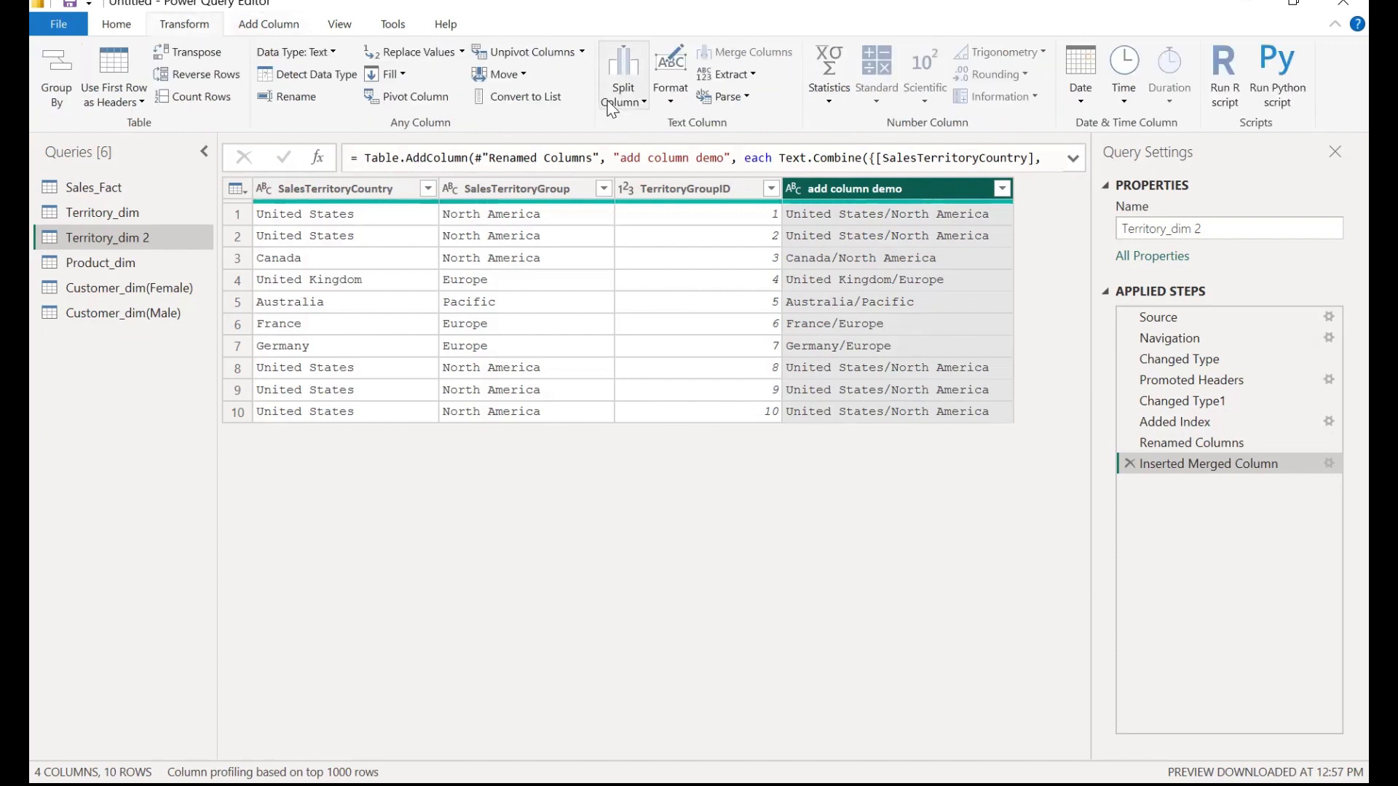
{"action": "left_click", "coordinate": [611, 108]}
{"action": "left_click", "coordinate": [611, 108]}
{"action": "left_click", "coordinate": [611, 108]}
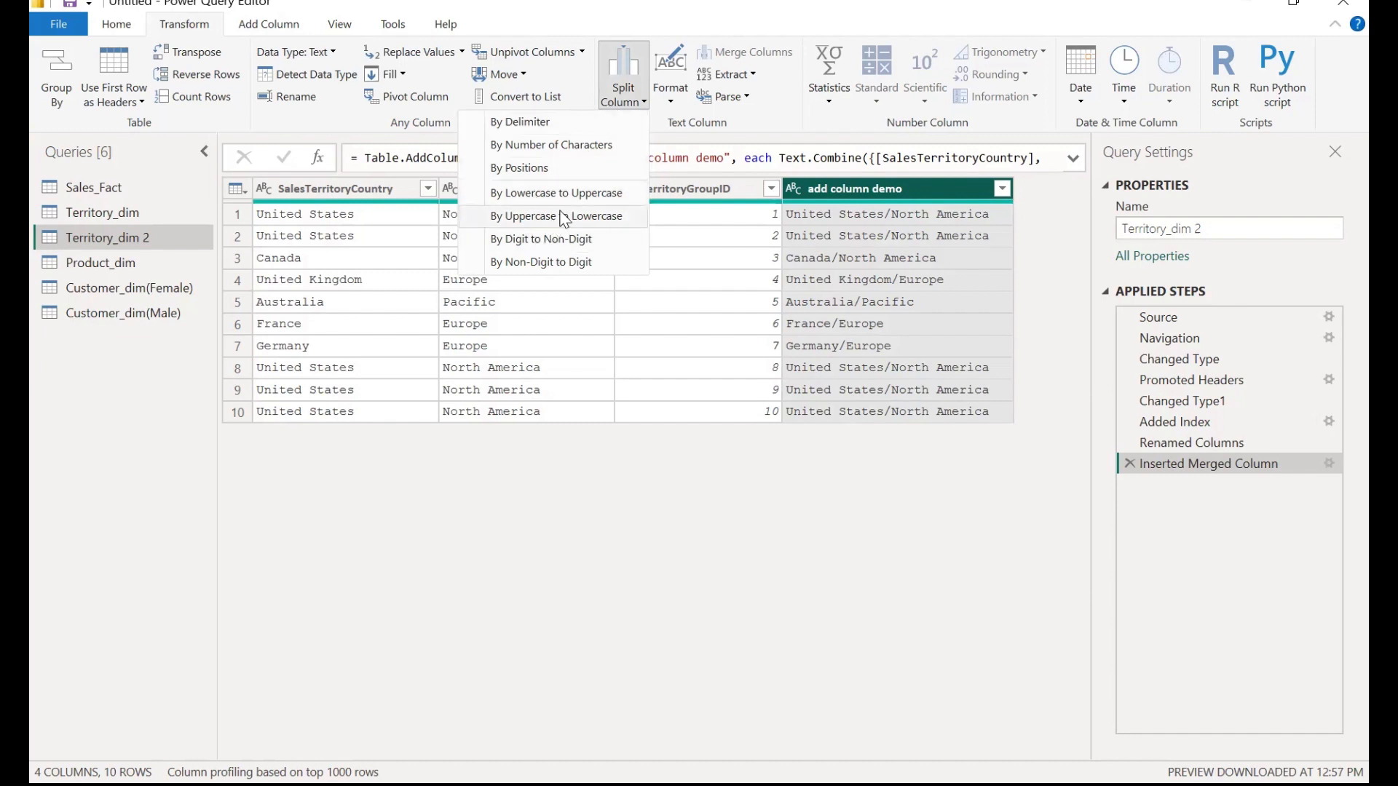
{"action": "left_click", "coordinate": [592, 128]}
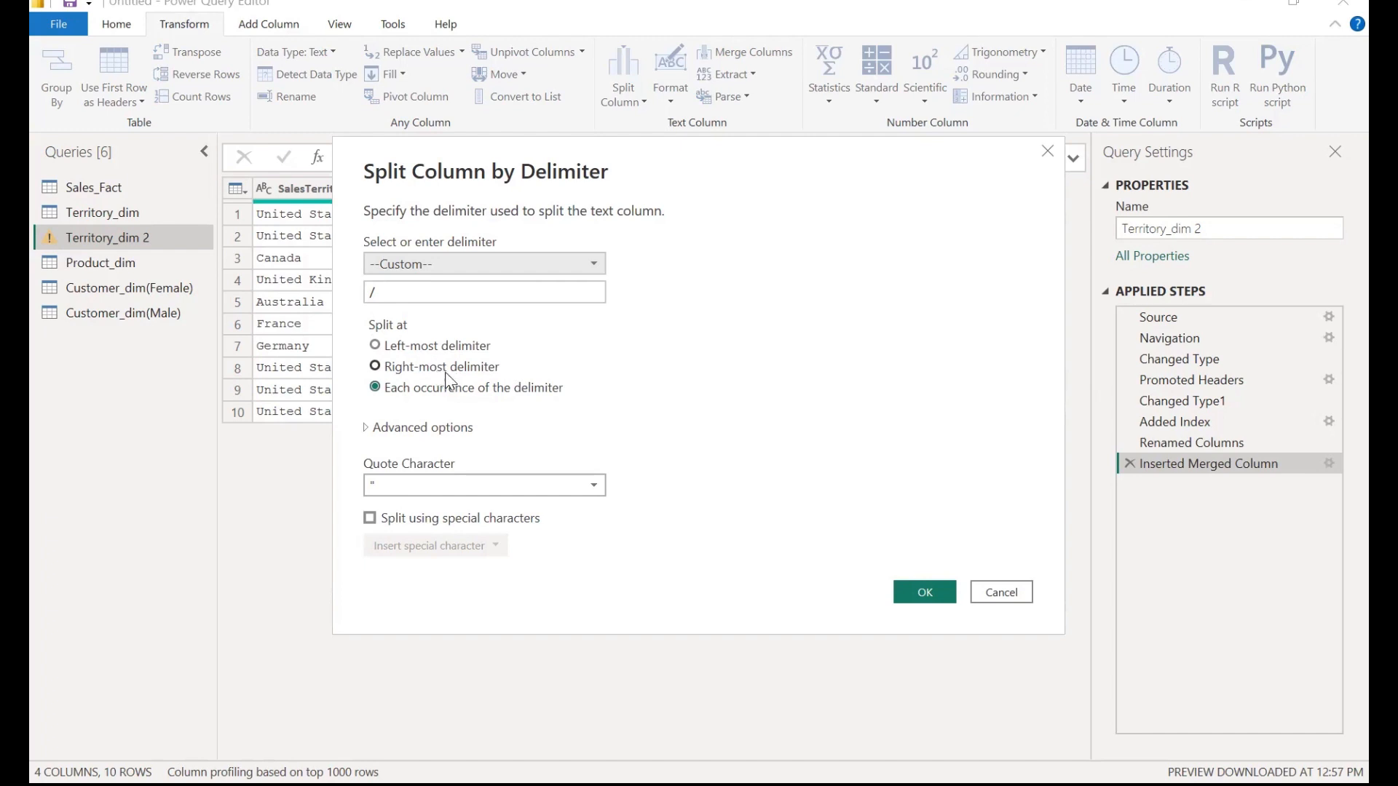
{"action": "left_click", "coordinate": [487, 382]}
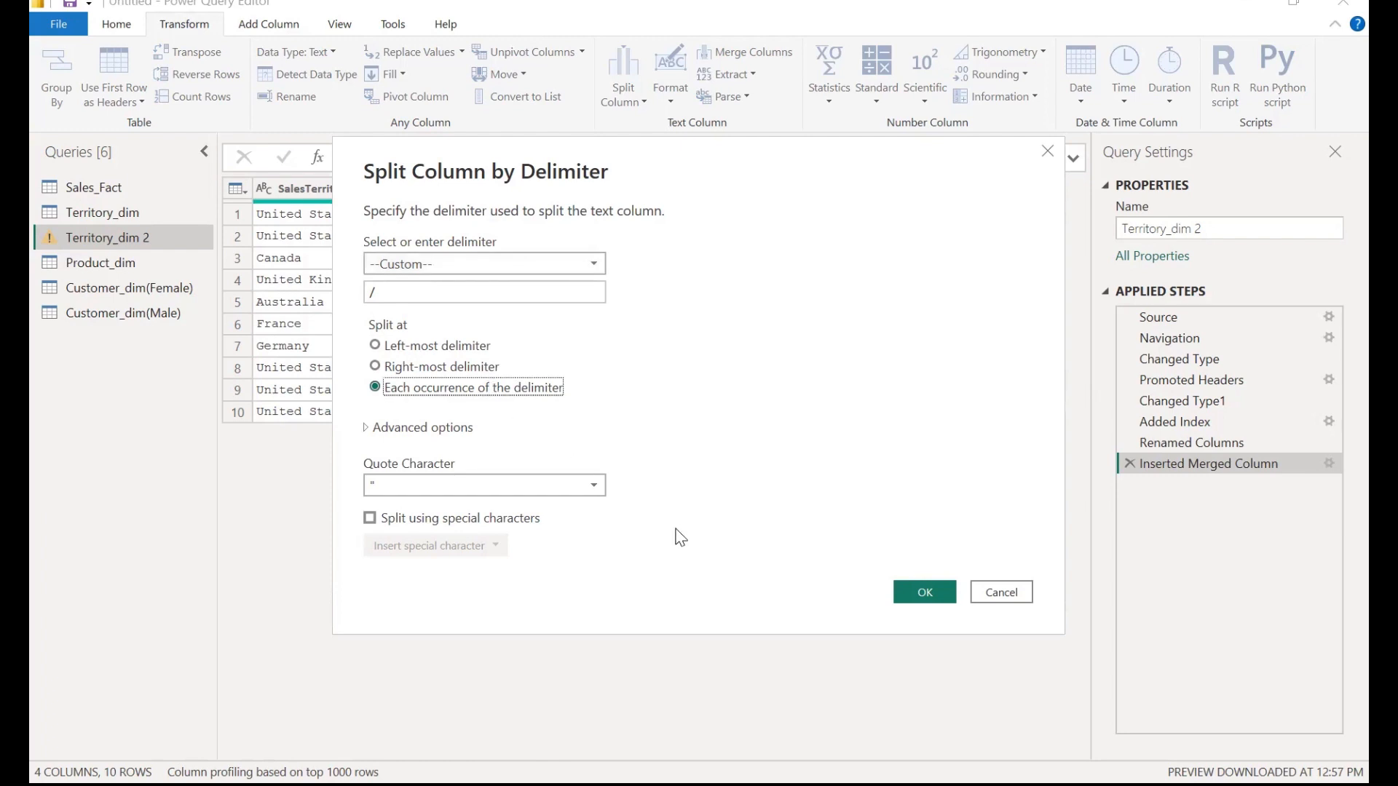
{"action": "left_click", "coordinate": [924, 598]}
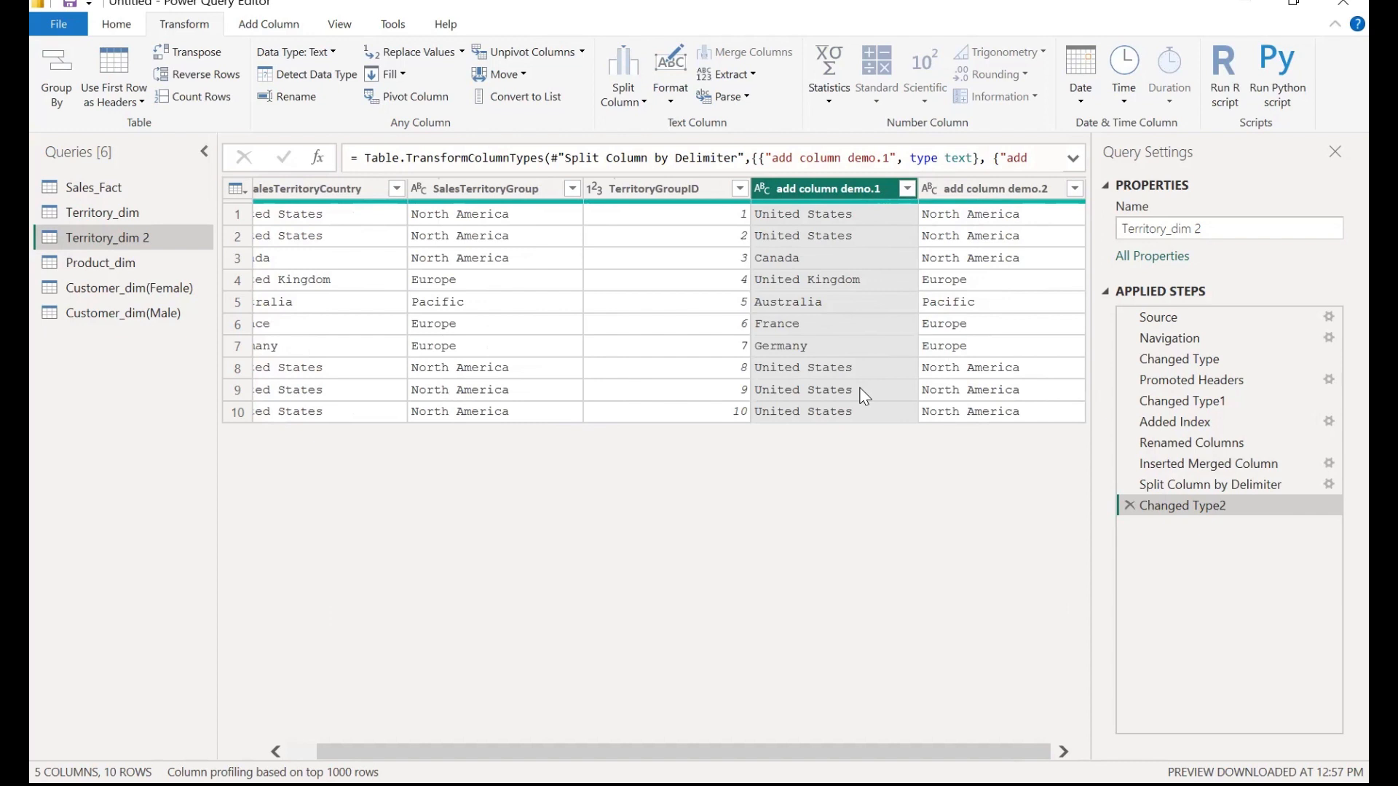
{"action": "scroll", "coordinate": [841, 347], "scroll_direction": "left", "scroll_amount": 2}
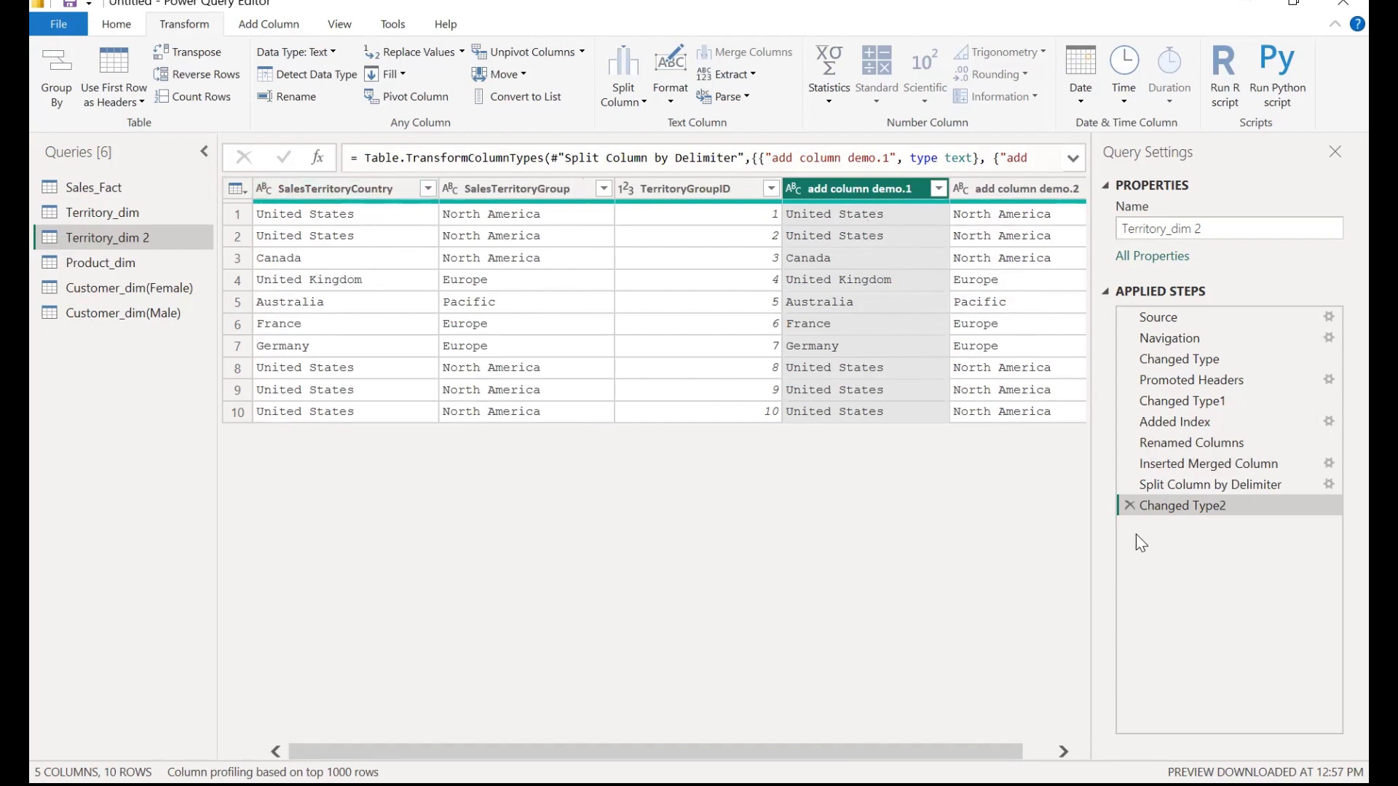
- Delete the applied Changed Type2, Split Column by Delimiter and Inserted Merged Column steps from Territory_dim 2
{"action": "left_click", "coordinate": [1128, 506]}
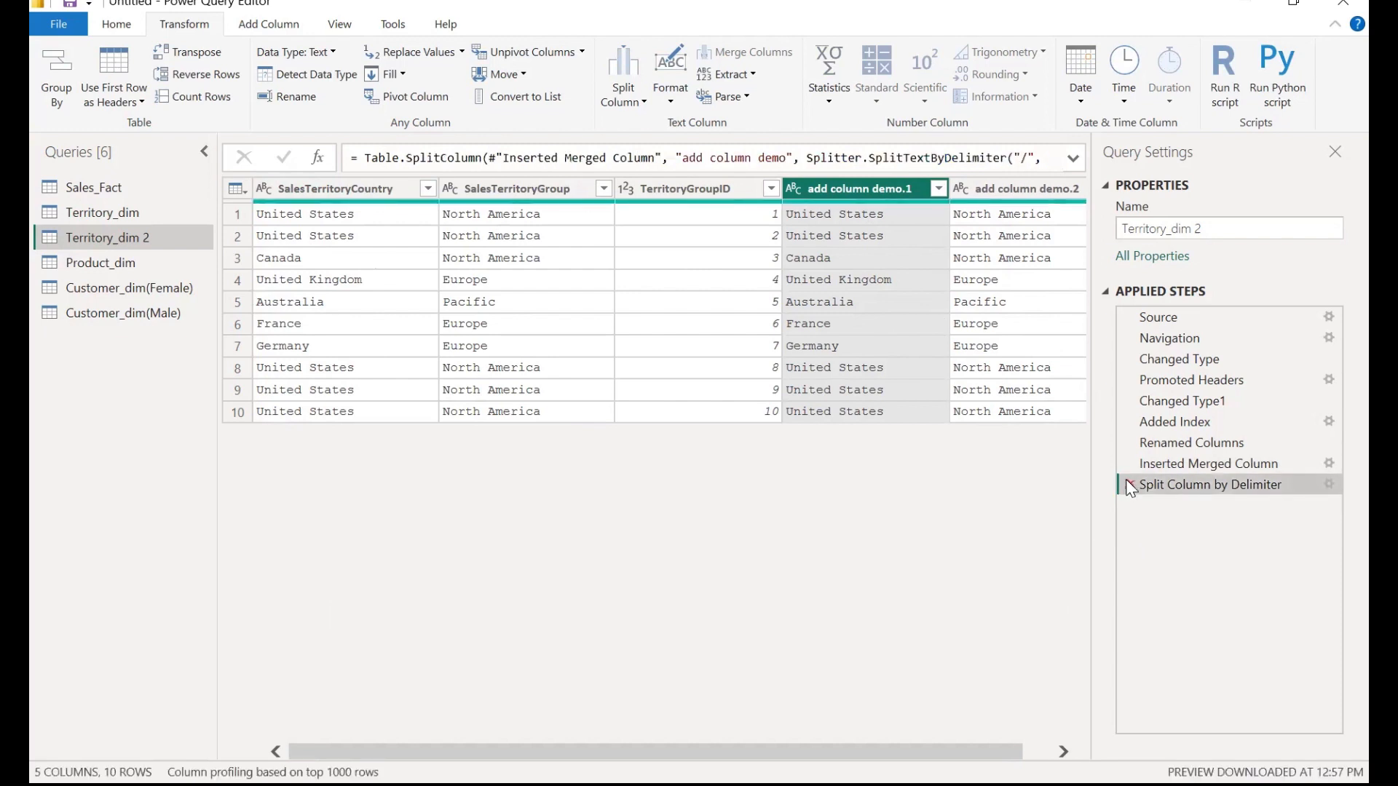
{"action": "left_click", "coordinate": [1129, 484]}
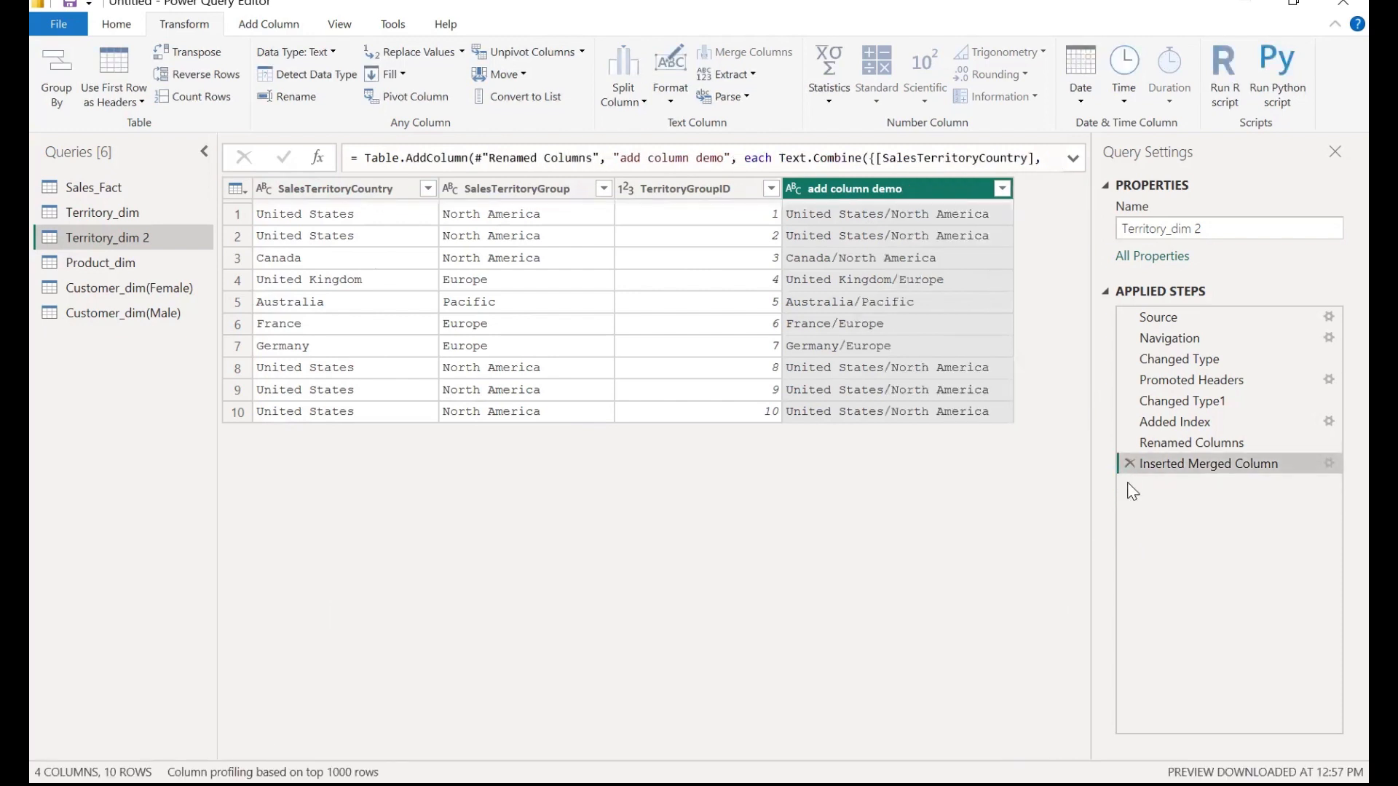
{"action": "left_click", "coordinate": [1128, 463]}
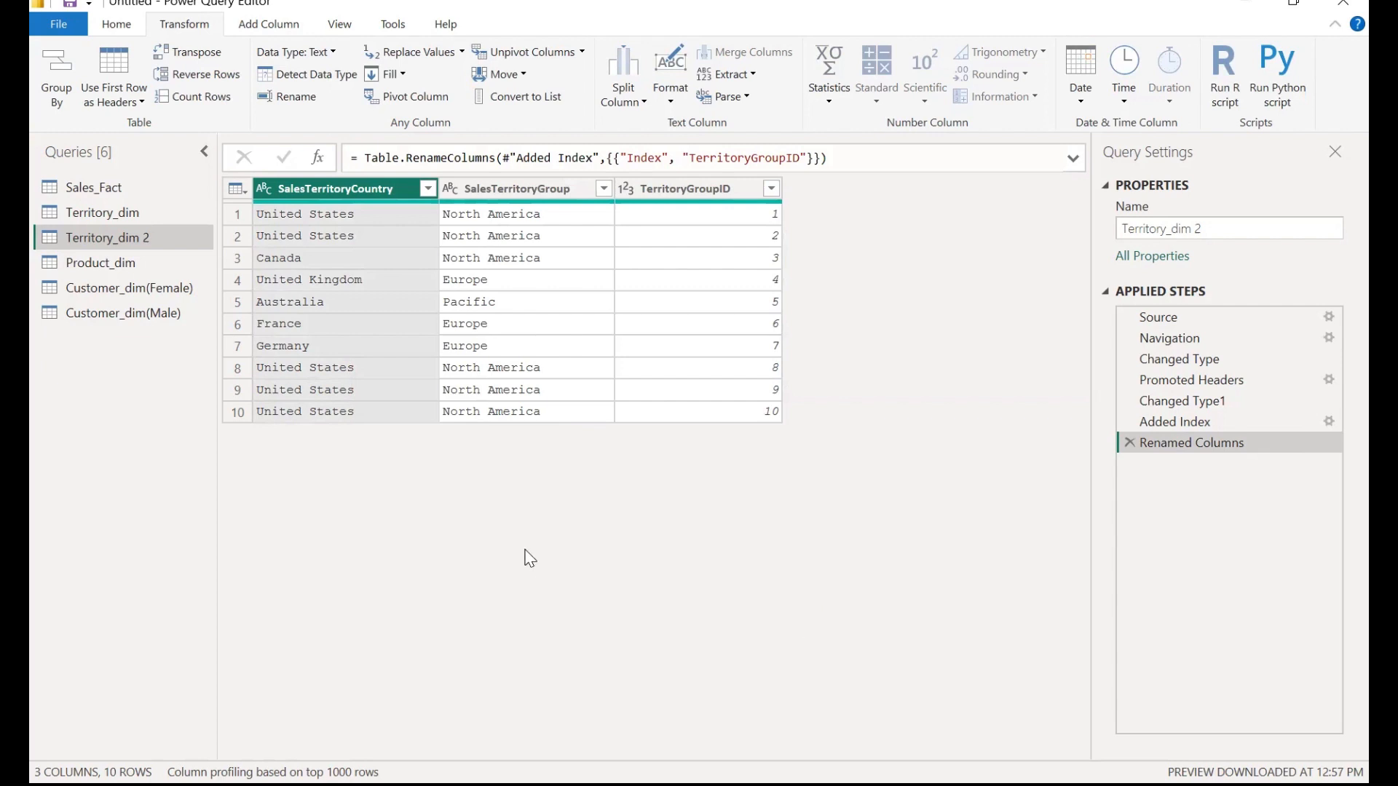
- Add a column with the text length of each SalesTerritoryGroup value and check it against individual cells
{"action": "left_click", "coordinate": [535, 188]}
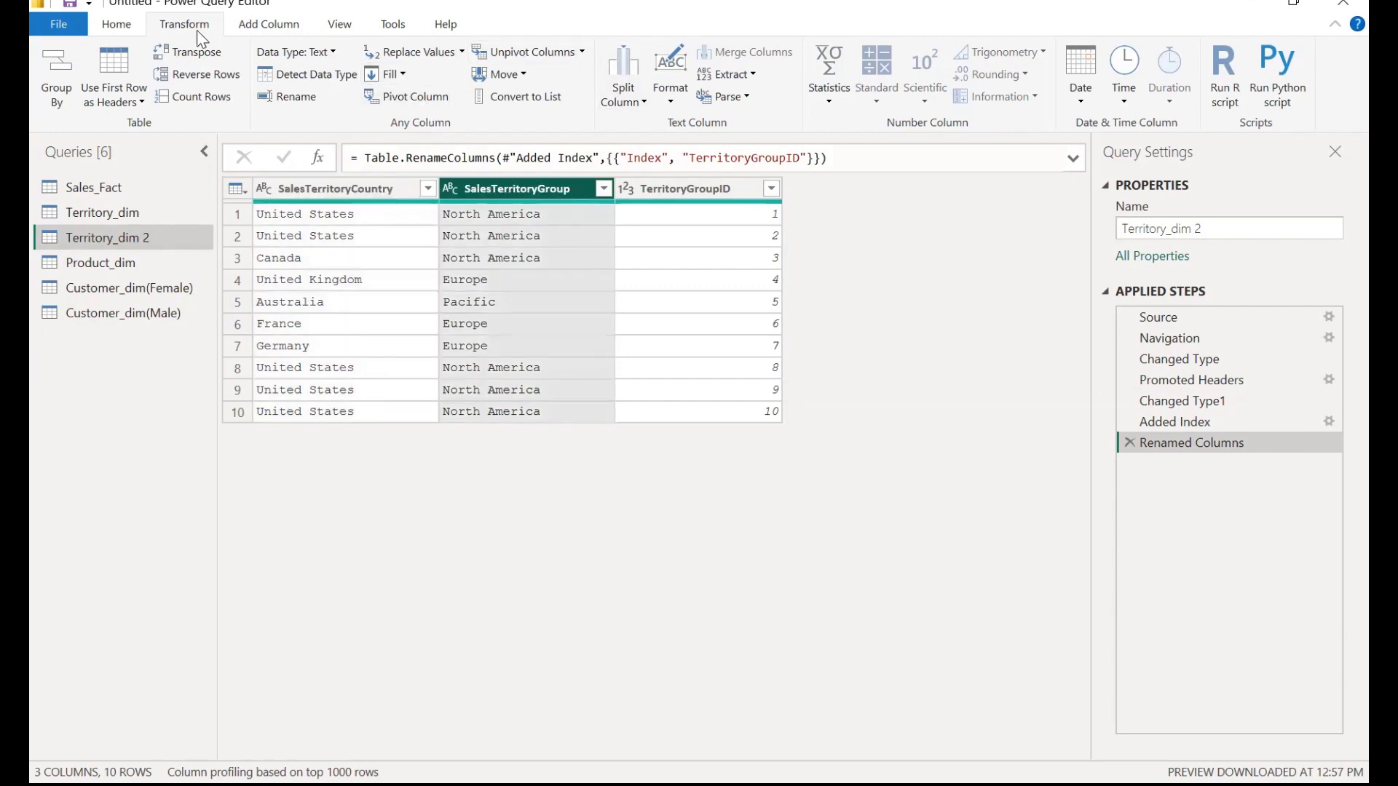
{"action": "left_click", "coordinate": [283, 26]}
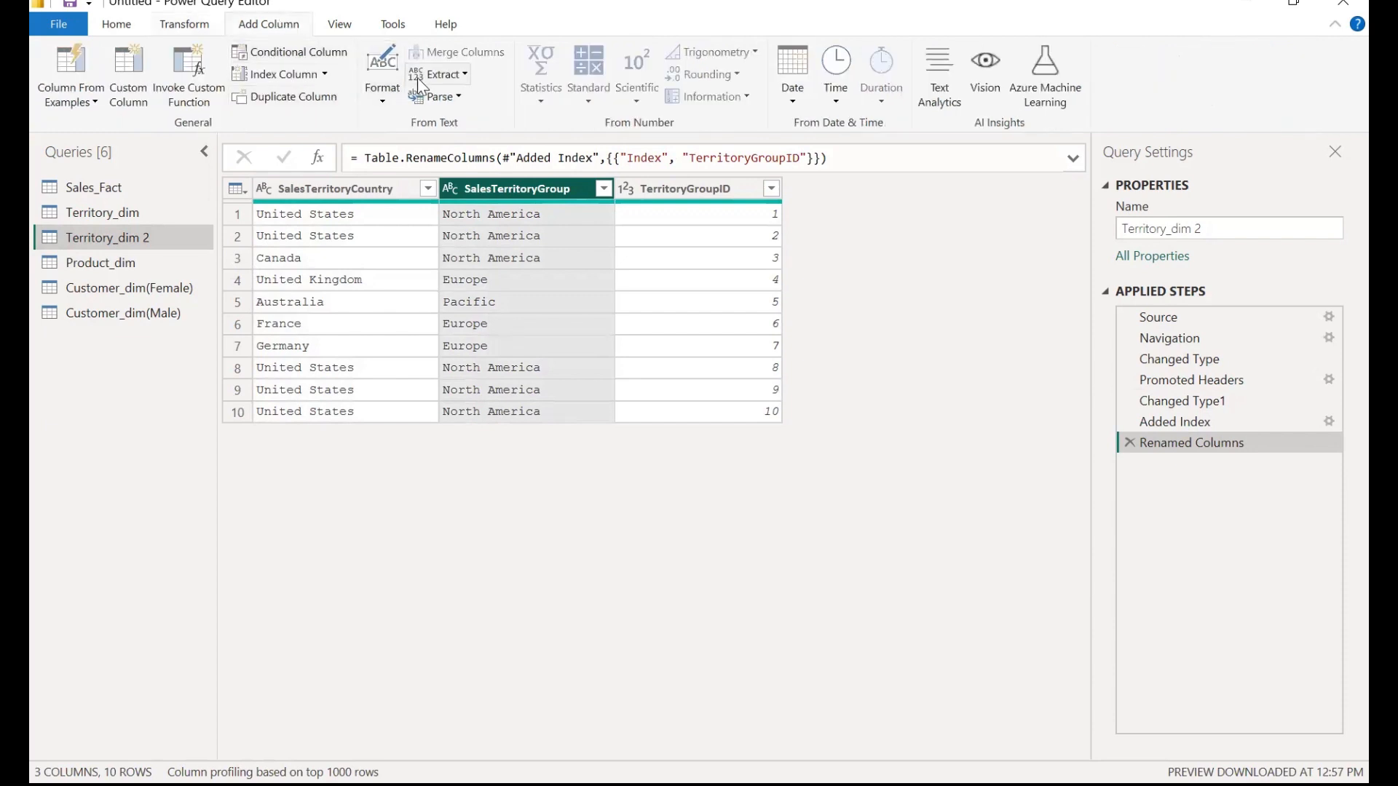
{"action": "left_click", "coordinate": [191, 25]}
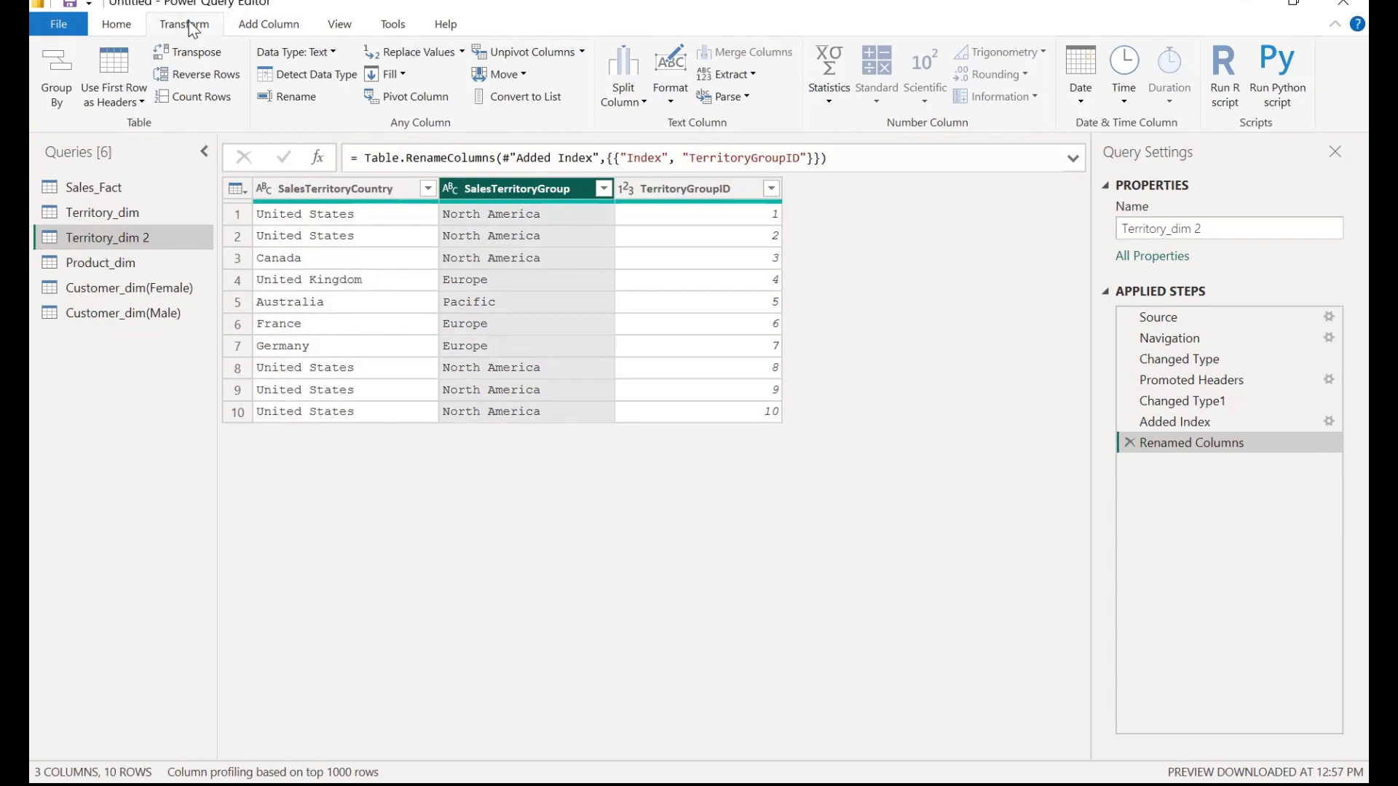
{"action": "left_click", "coordinate": [280, 22]}
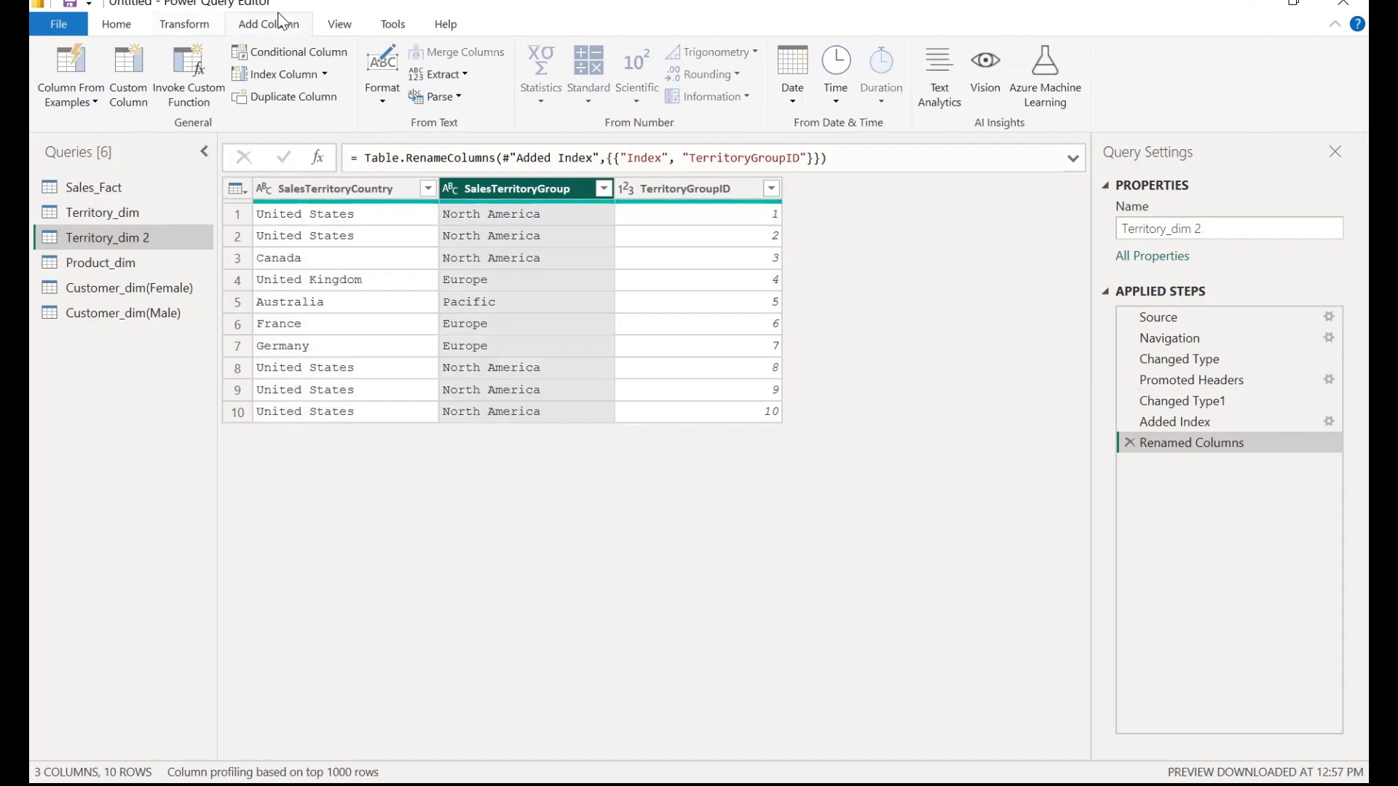
{"action": "left_click", "coordinate": [463, 77]}
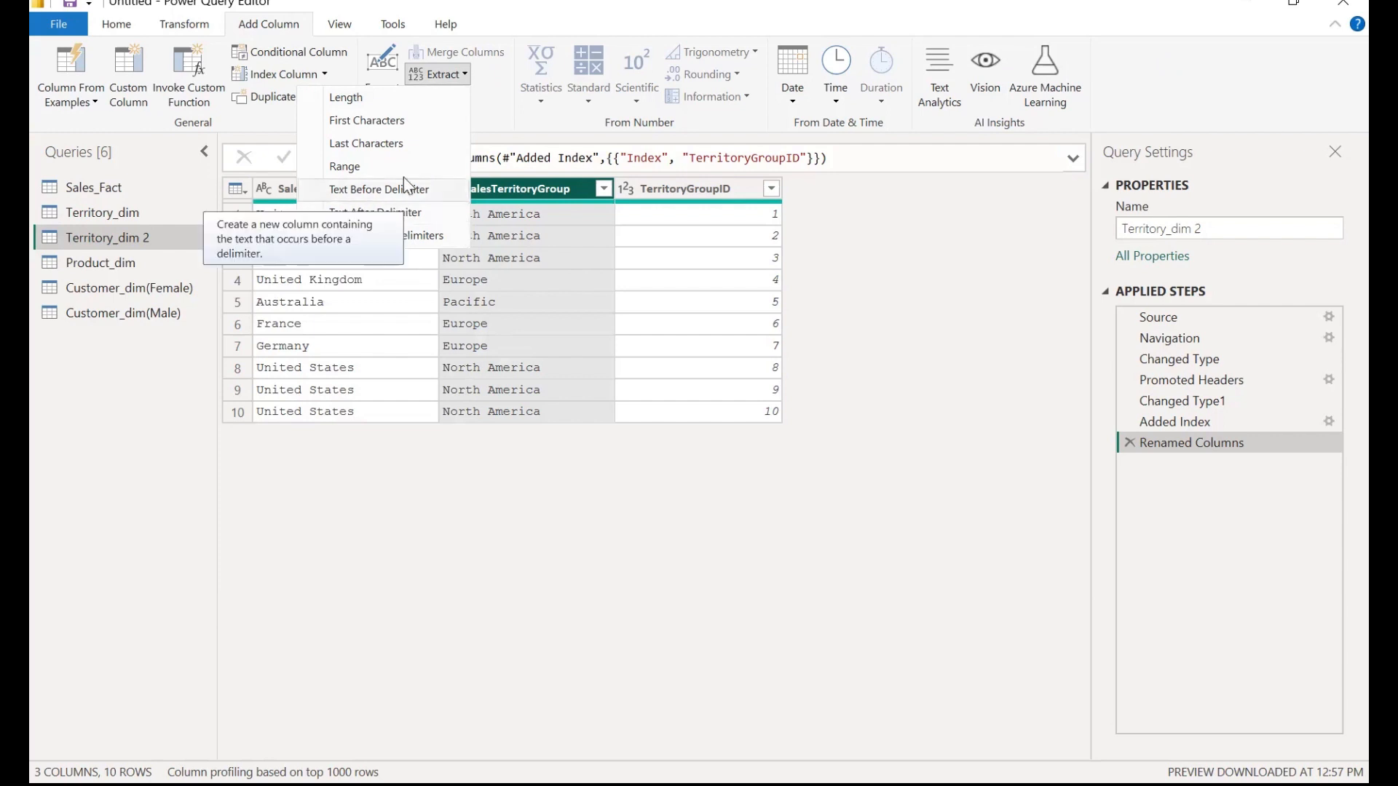
{"action": "left_click", "coordinate": [386, 100]}
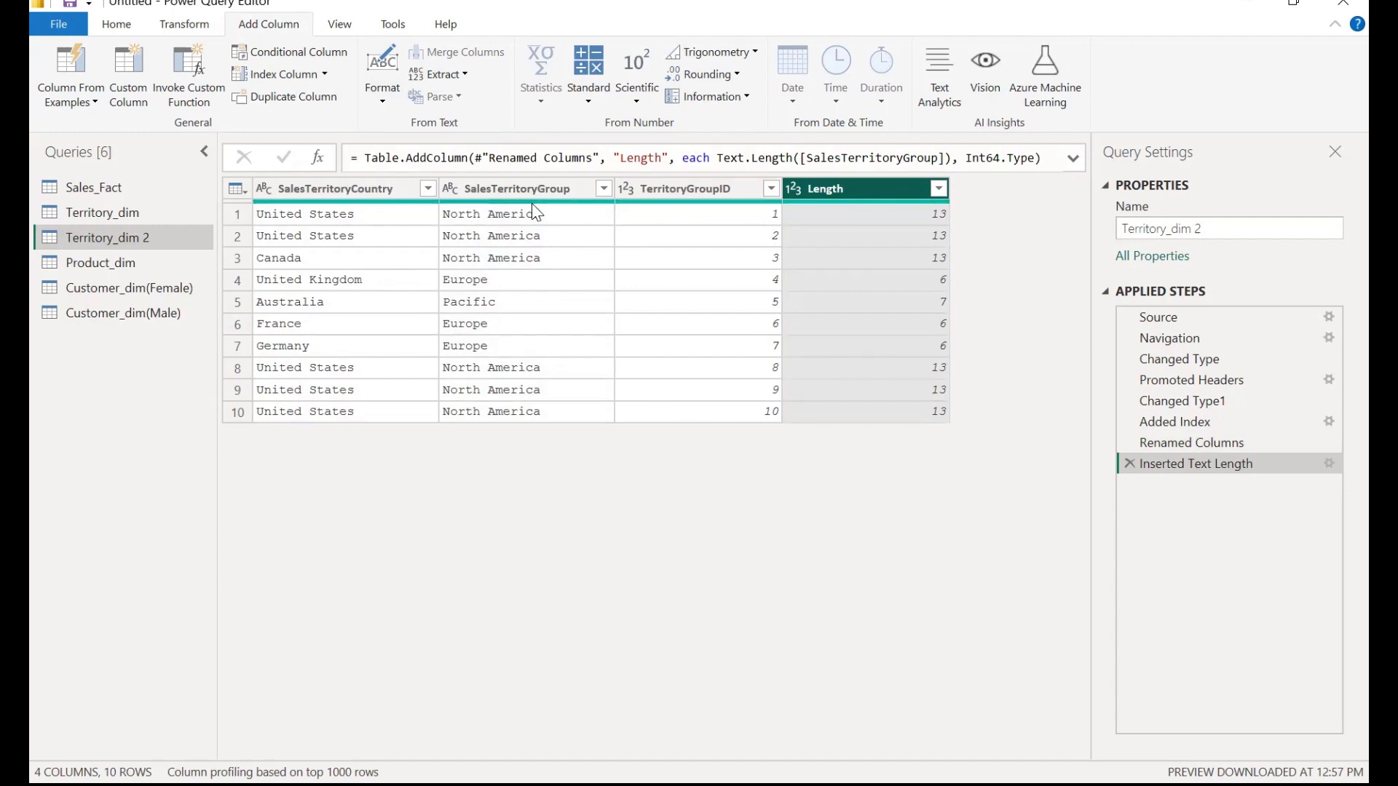
{"action": "left_click", "coordinate": [534, 242]}
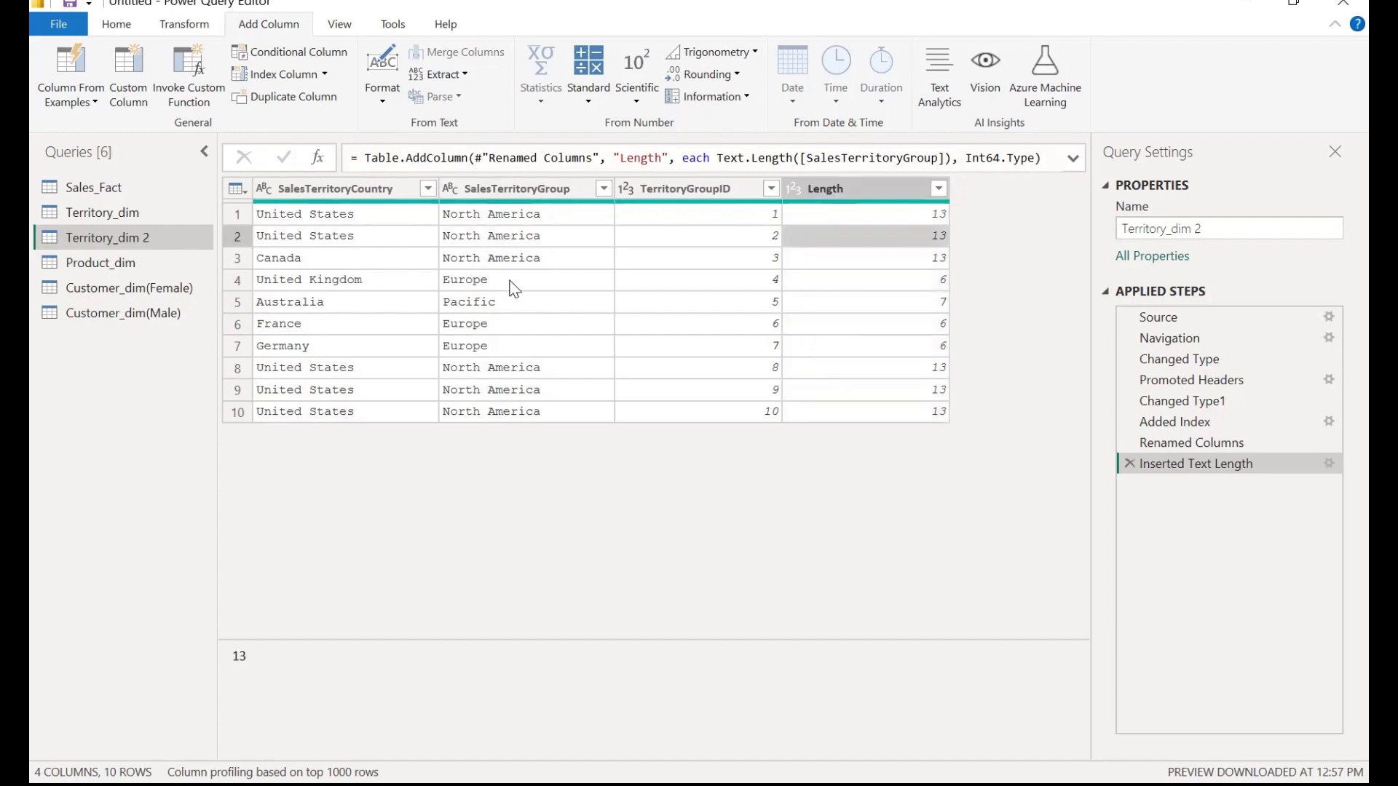
{"action": "left_click", "coordinate": [515, 289]}
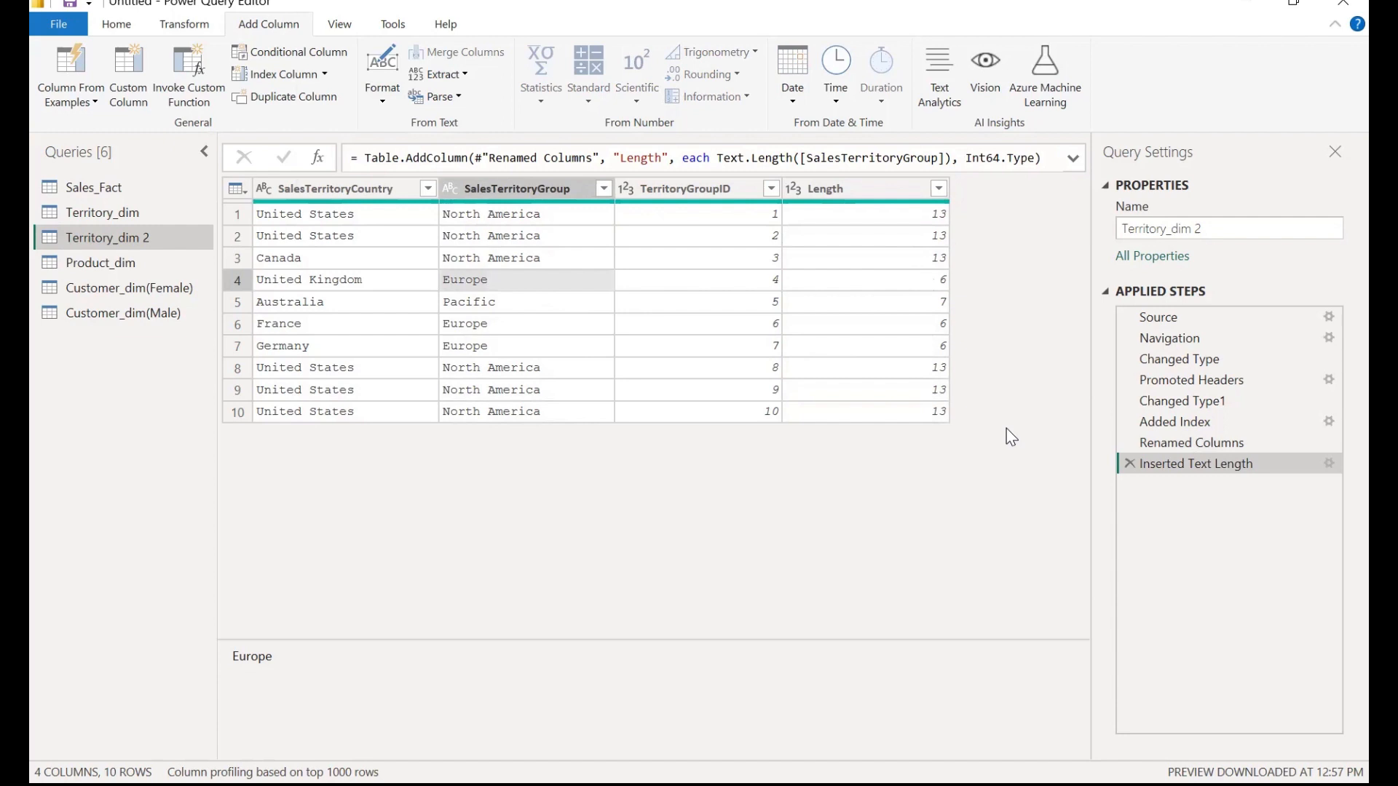
- Open the text extraction choices for adding another new column from SalesTerritoryGroup
{"action": "left_click", "coordinate": [497, 186]}
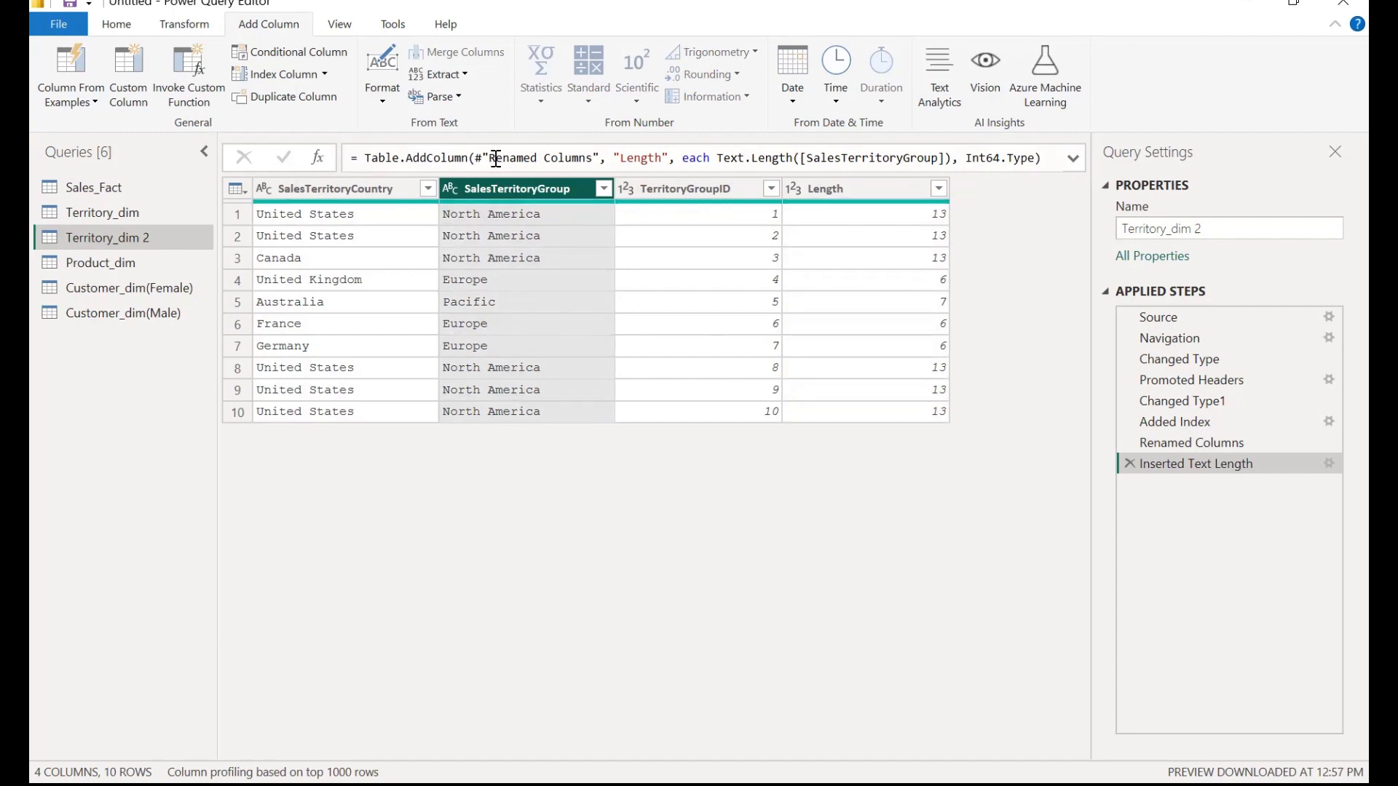
{"action": "left_click", "coordinate": [464, 76]}
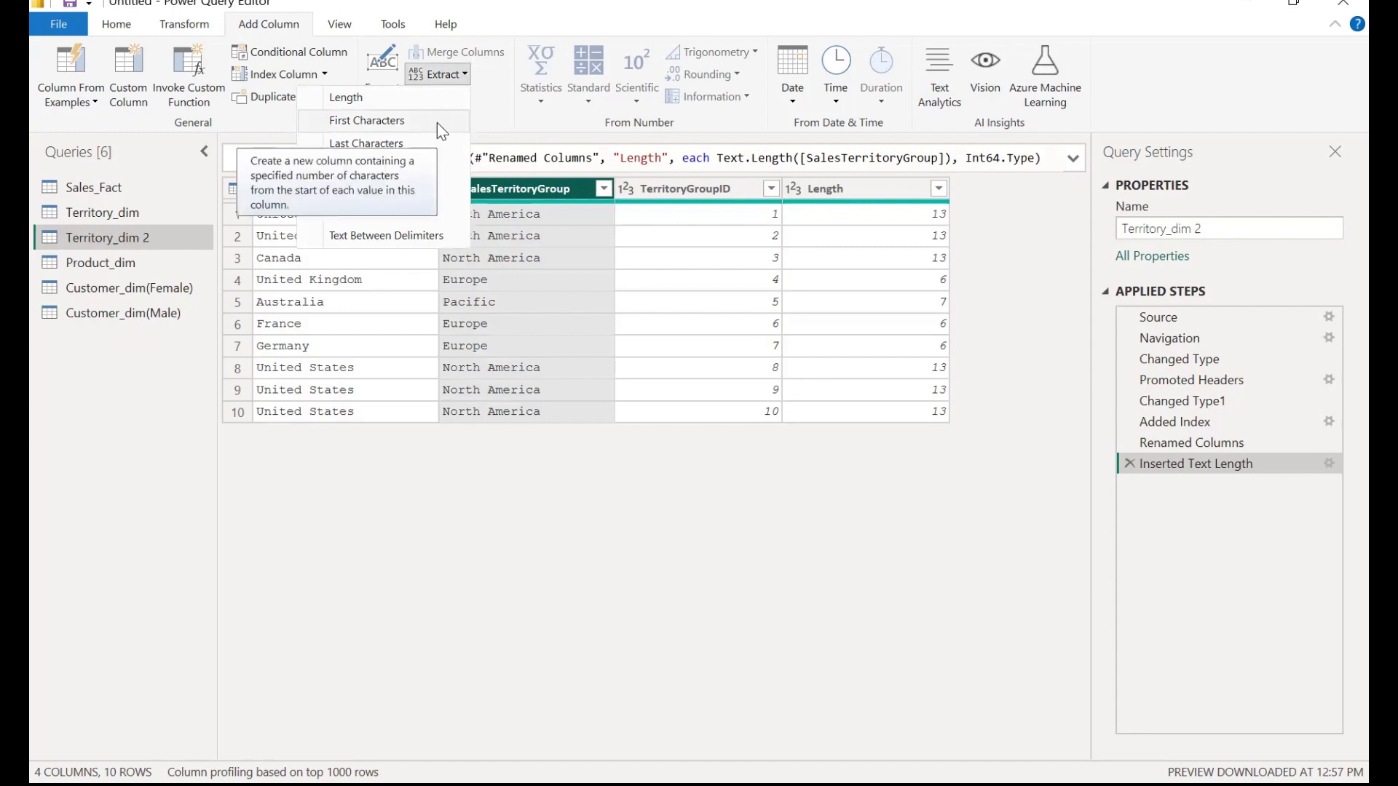
- Add a column that extracts the first 5 characters of SalesTerritoryGroup in Territory_dim 2
{"action": "left_click", "coordinate": [458, 75]}
{"action": "left_click", "coordinate": [458, 75]}
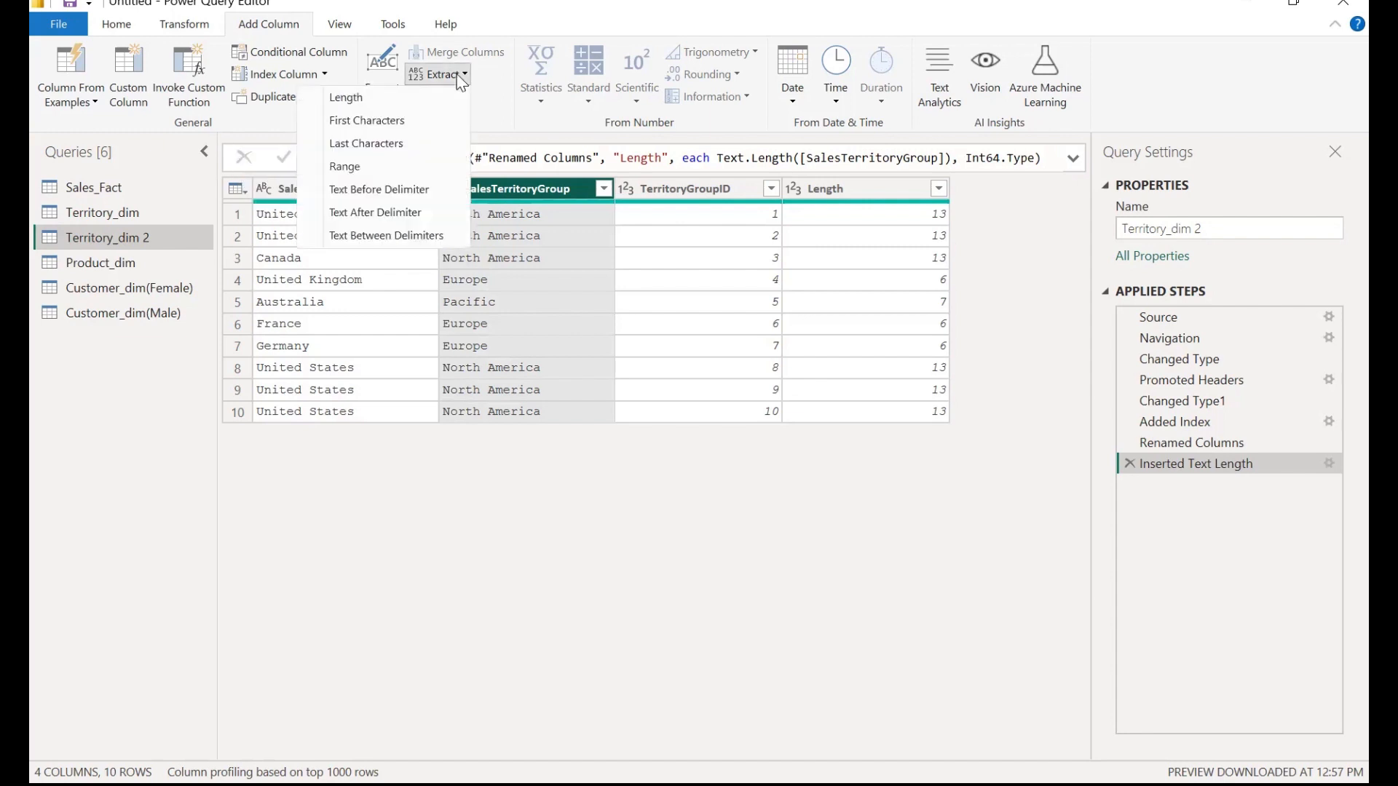
{"action": "left_click", "coordinate": [416, 129]}
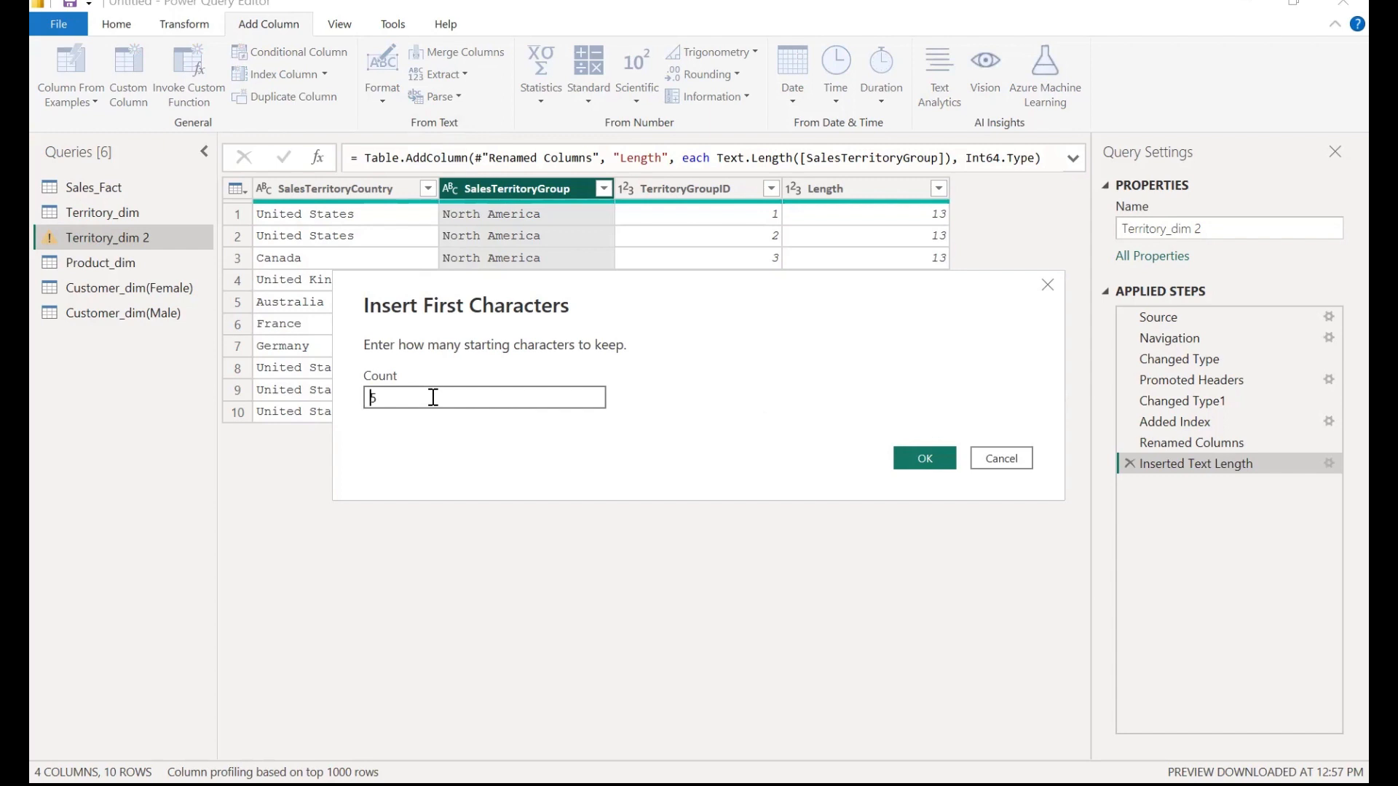
{"action": "type", "text": "5"}
{"action": "left_click", "coordinate": [929, 467]}
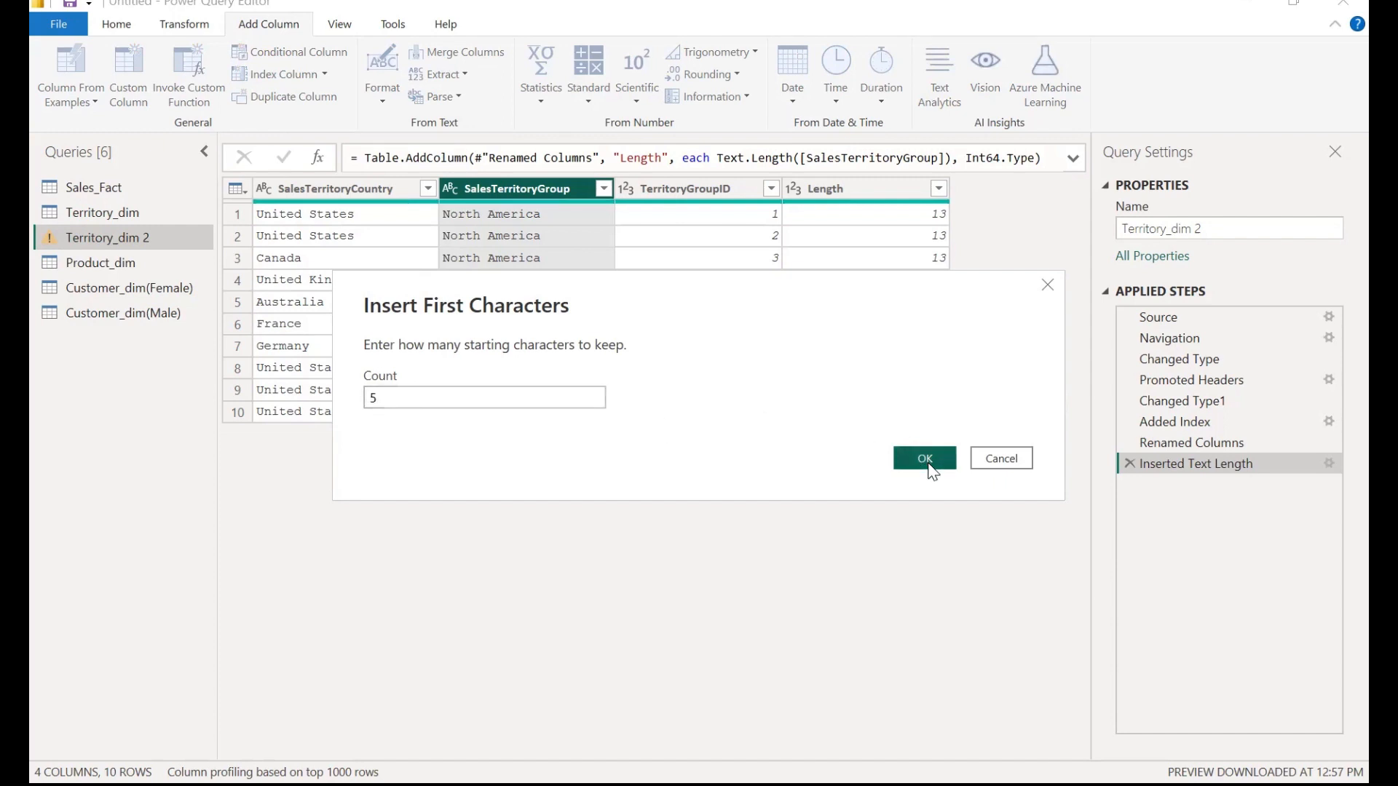
{"action": "left_click", "coordinate": [930, 470]}
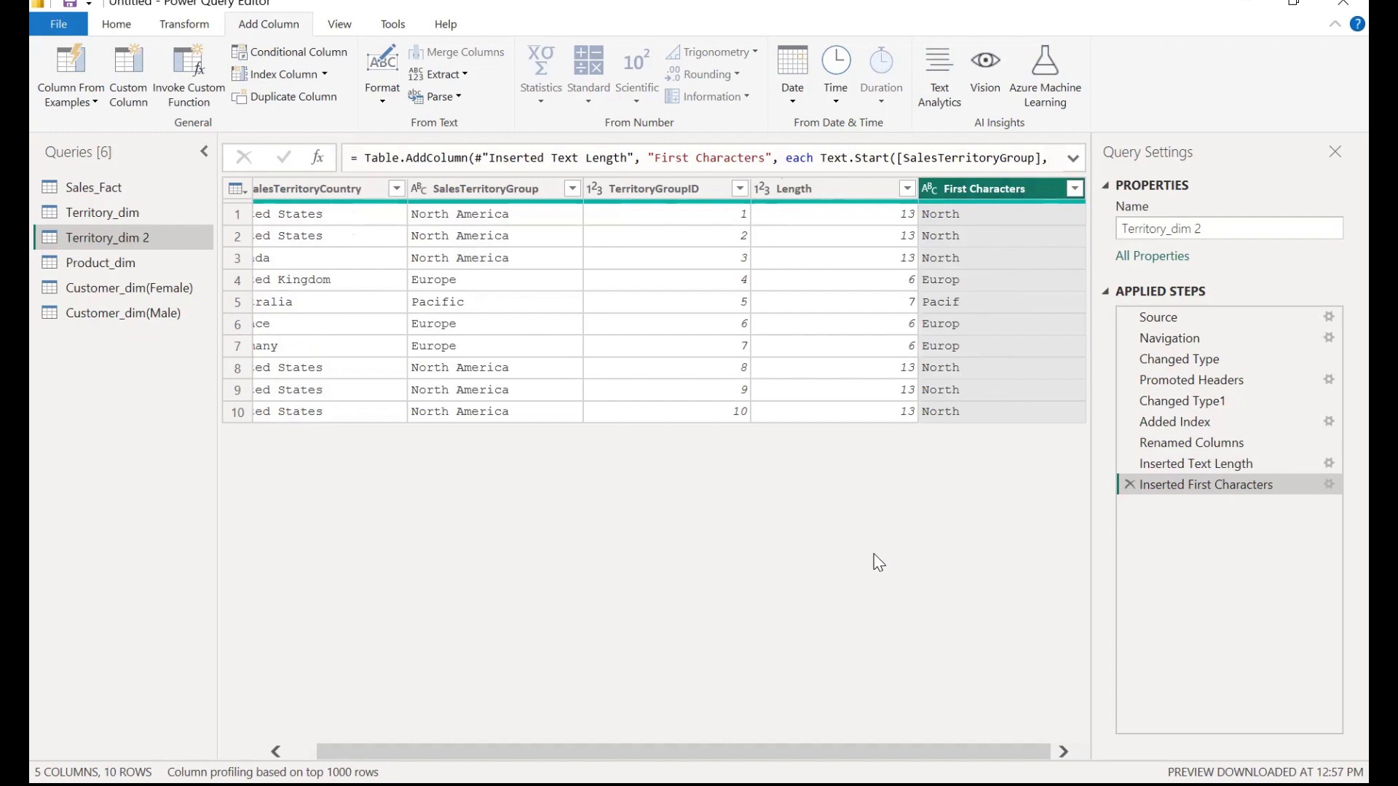
- Add a column that extracts the last 3 characters of SalesTerritoryGroup
{"action": "left_click", "coordinate": [519, 192]}
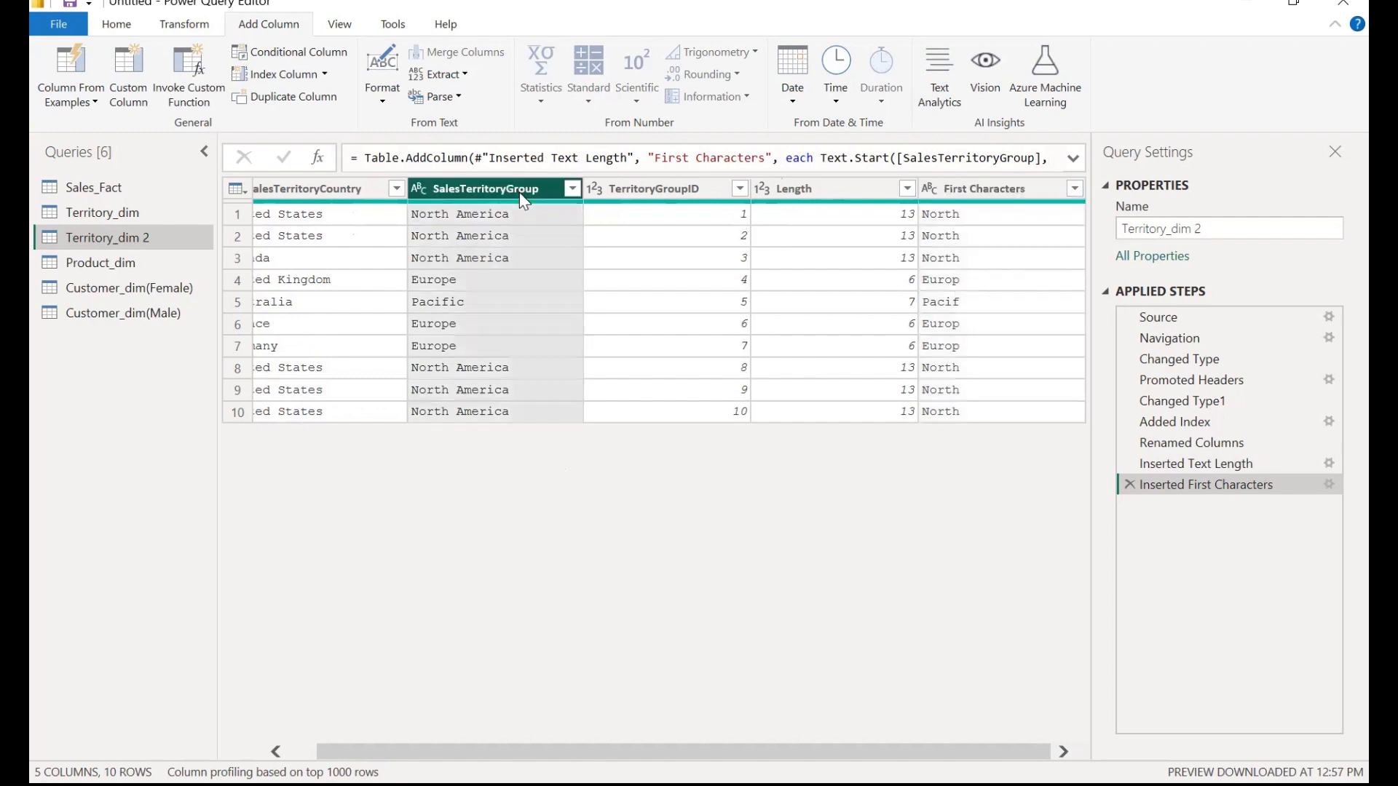
{"action": "left_click", "coordinate": [460, 76]}
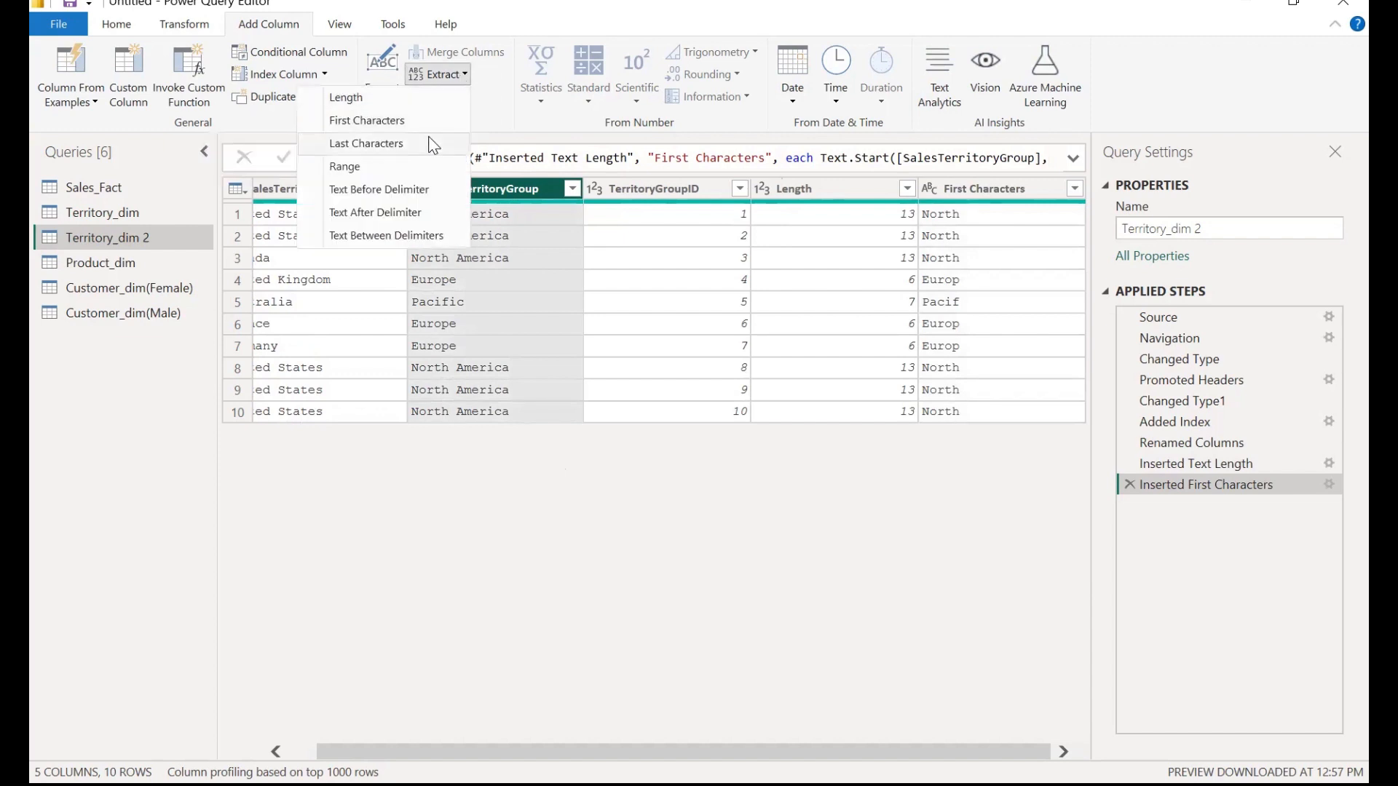
{"action": "left_click", "coordinate": [433, 144]}
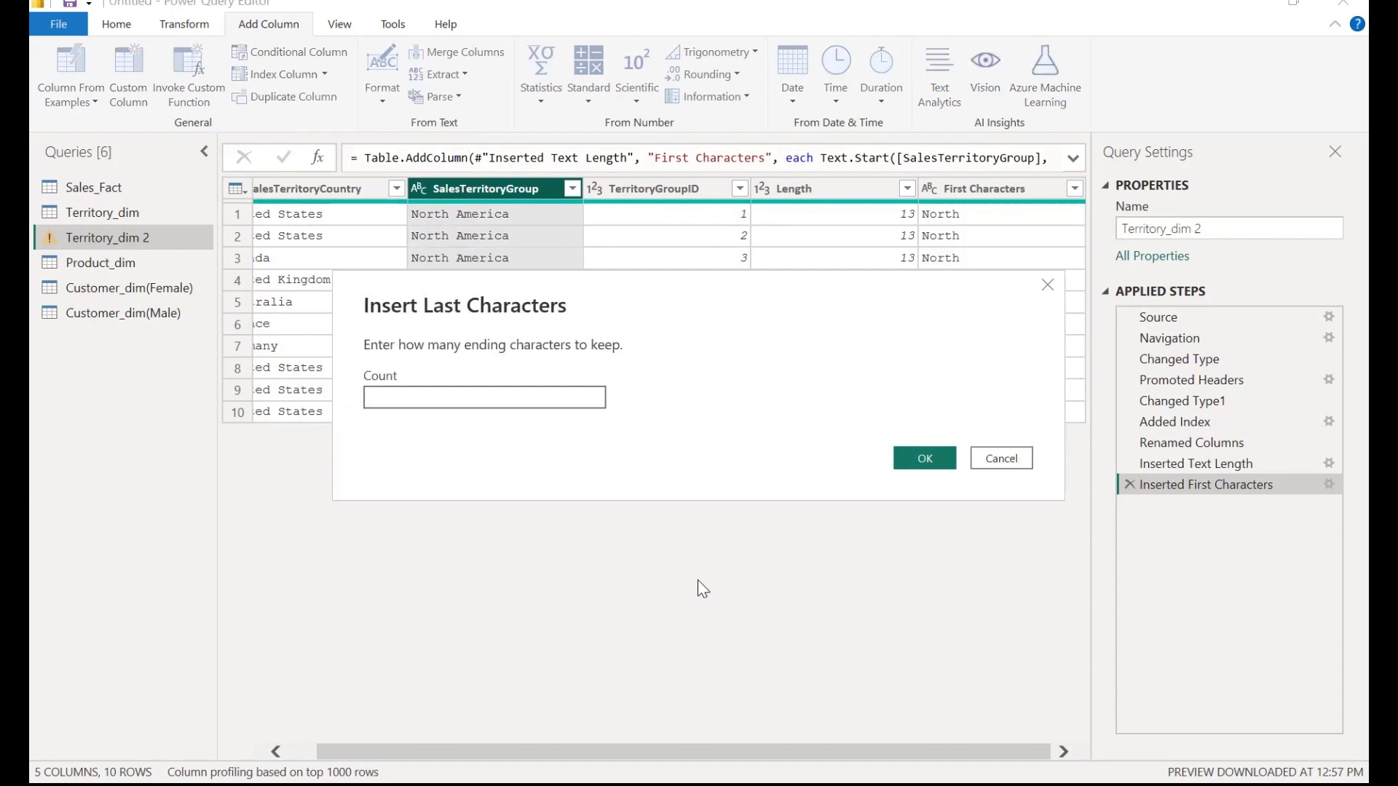
{"action": "left_click", "coordinate": [930, 460]}
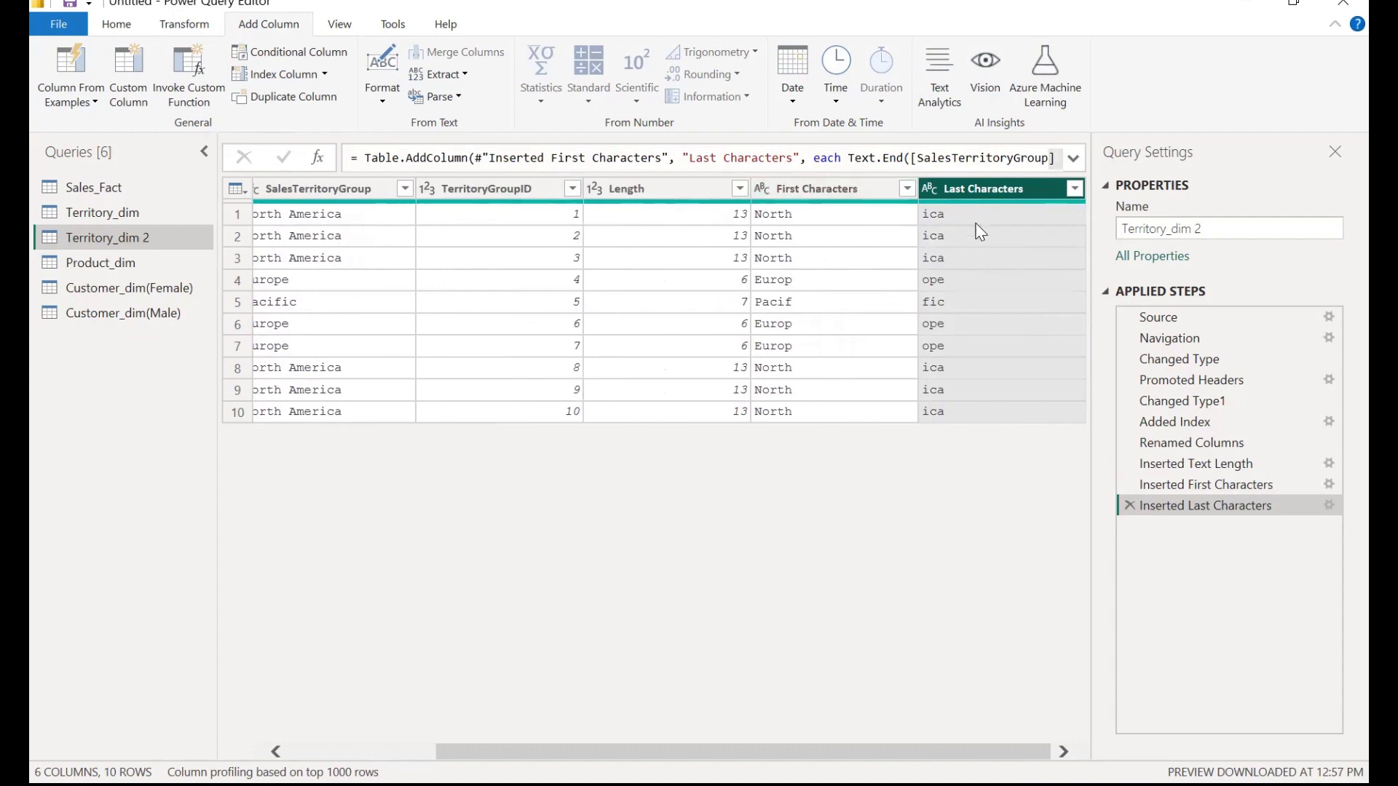
- Remove the Inserted Last Characters, Inserted First Characters and Inserted Text Length steps from Territory_dim 2
{"action": "left_click", "coordinate": [1134, 513]}
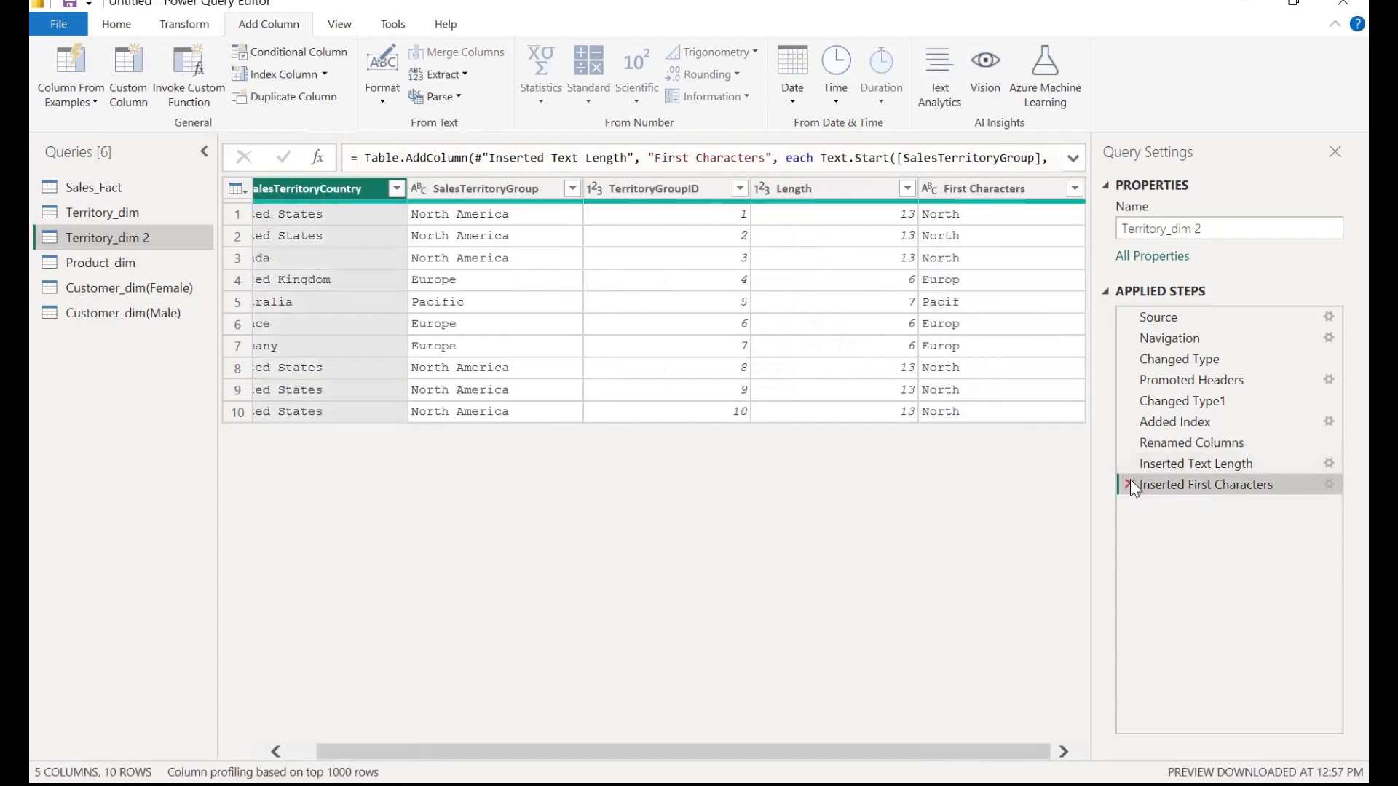
{"action": "left_click", "coordinate": [1131, 482]}
{"action": "left_click", "coordinate": [1129, 464]}
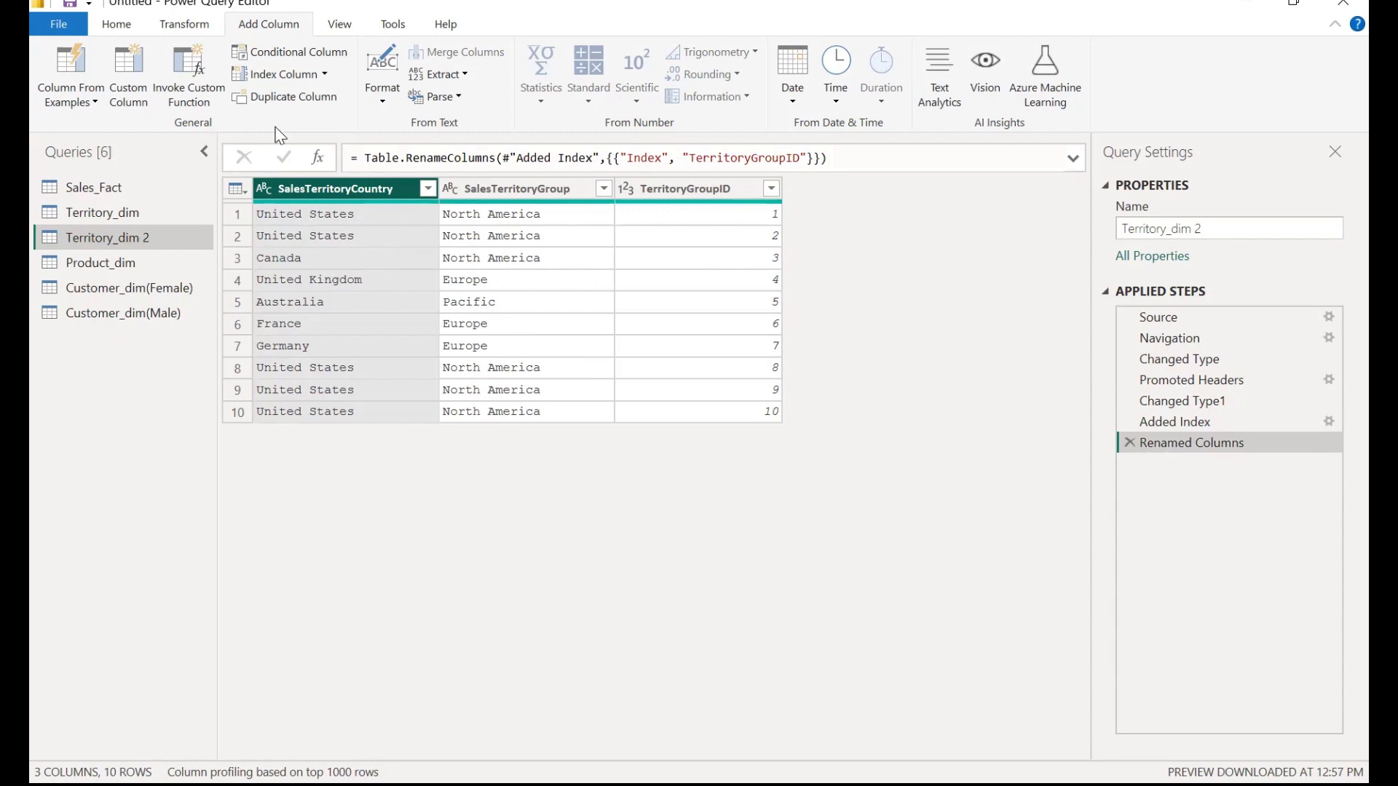
- Convert the SalesTerritoryCountry values to uppercase within the existing column
{"action": "left_click", "coordinate": [185, 24]}
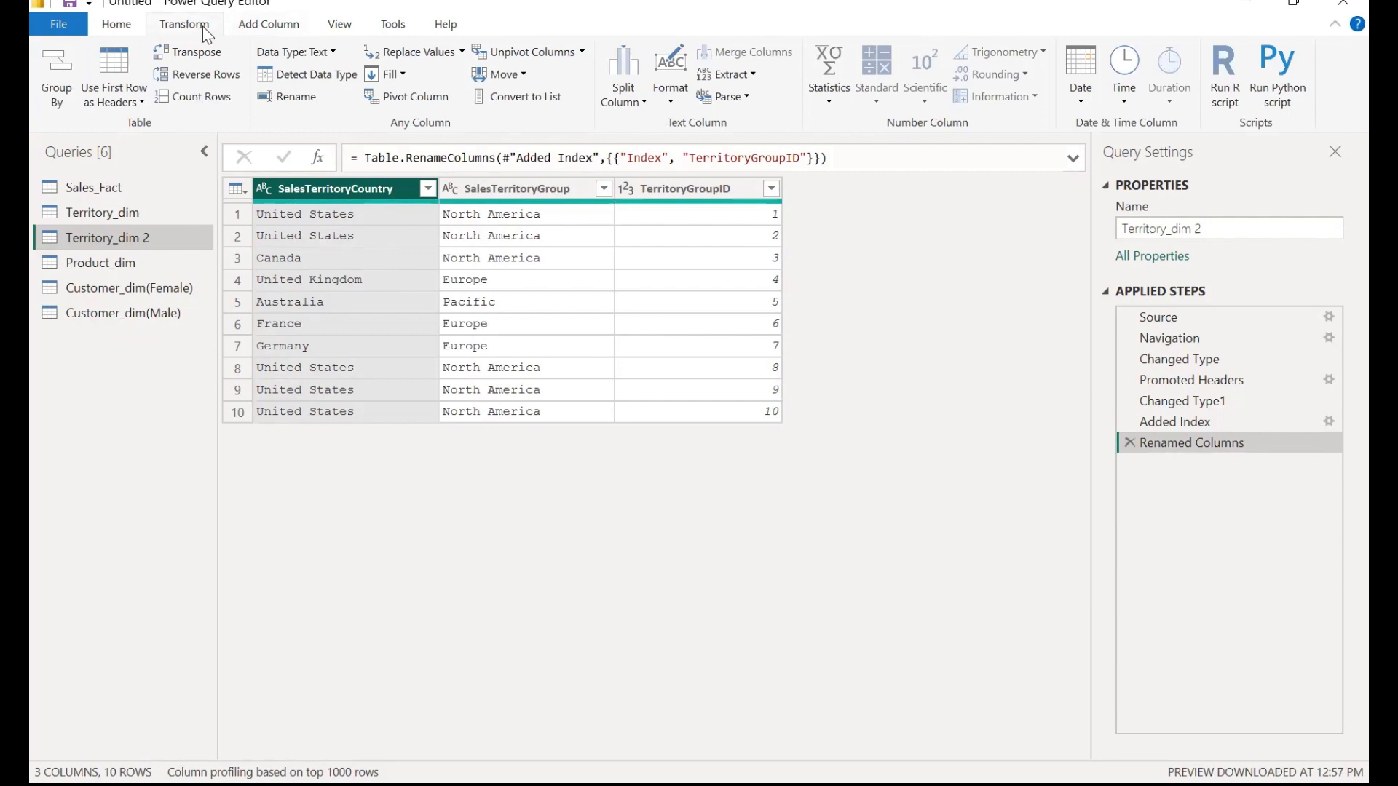
{"action": "left_click", "coordinate": [244, 26]}
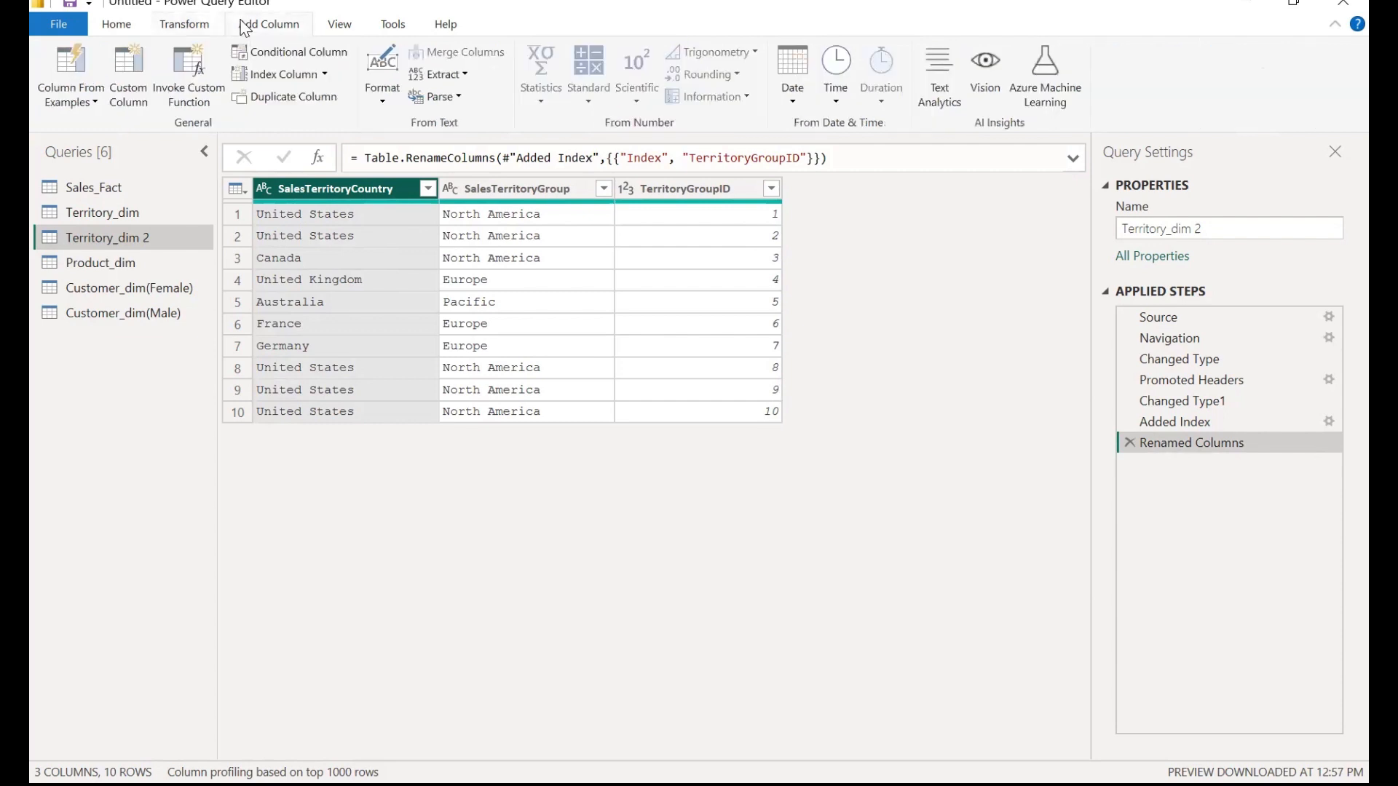
{"action": "left_click", "coordinate": [187, 25]}
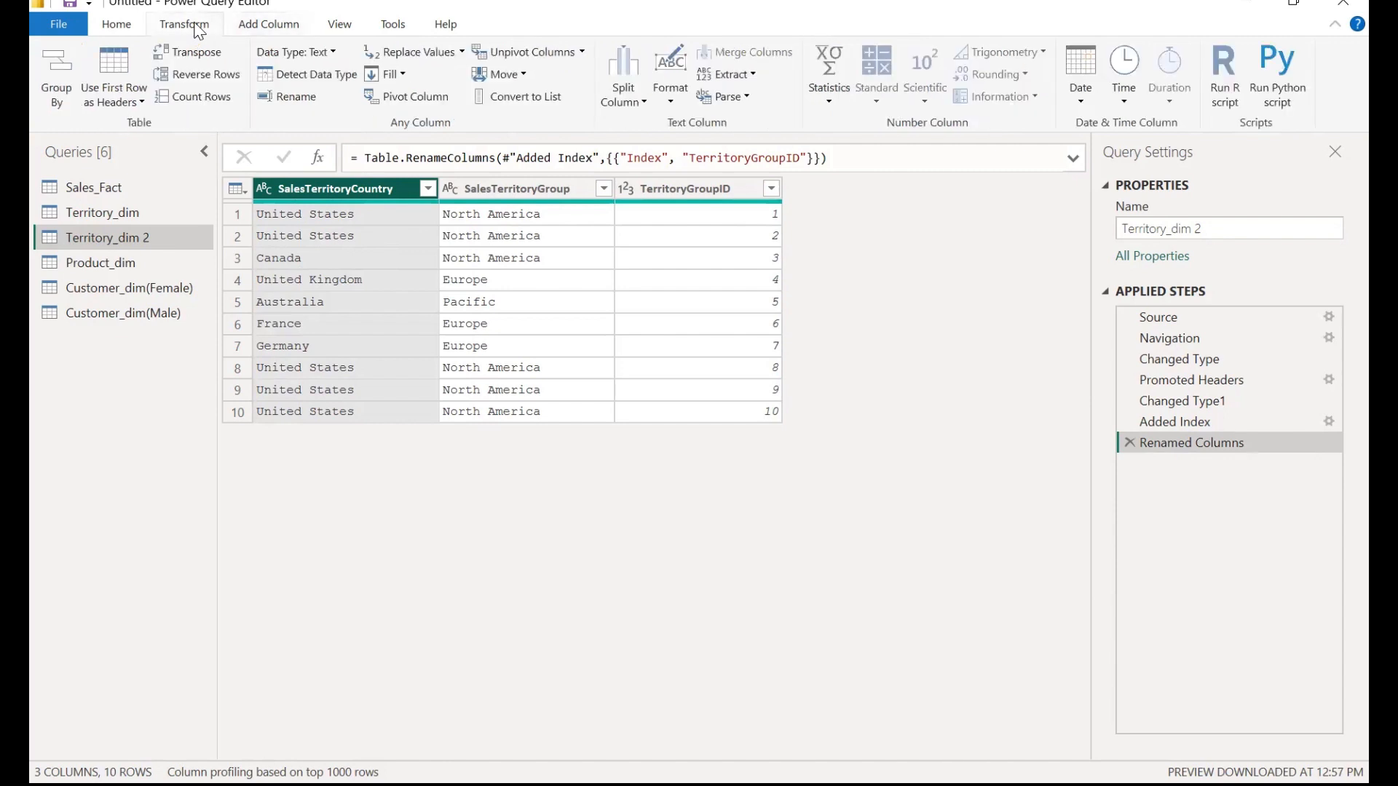
{"action": "left_click", "coordinate": [671, 97]}
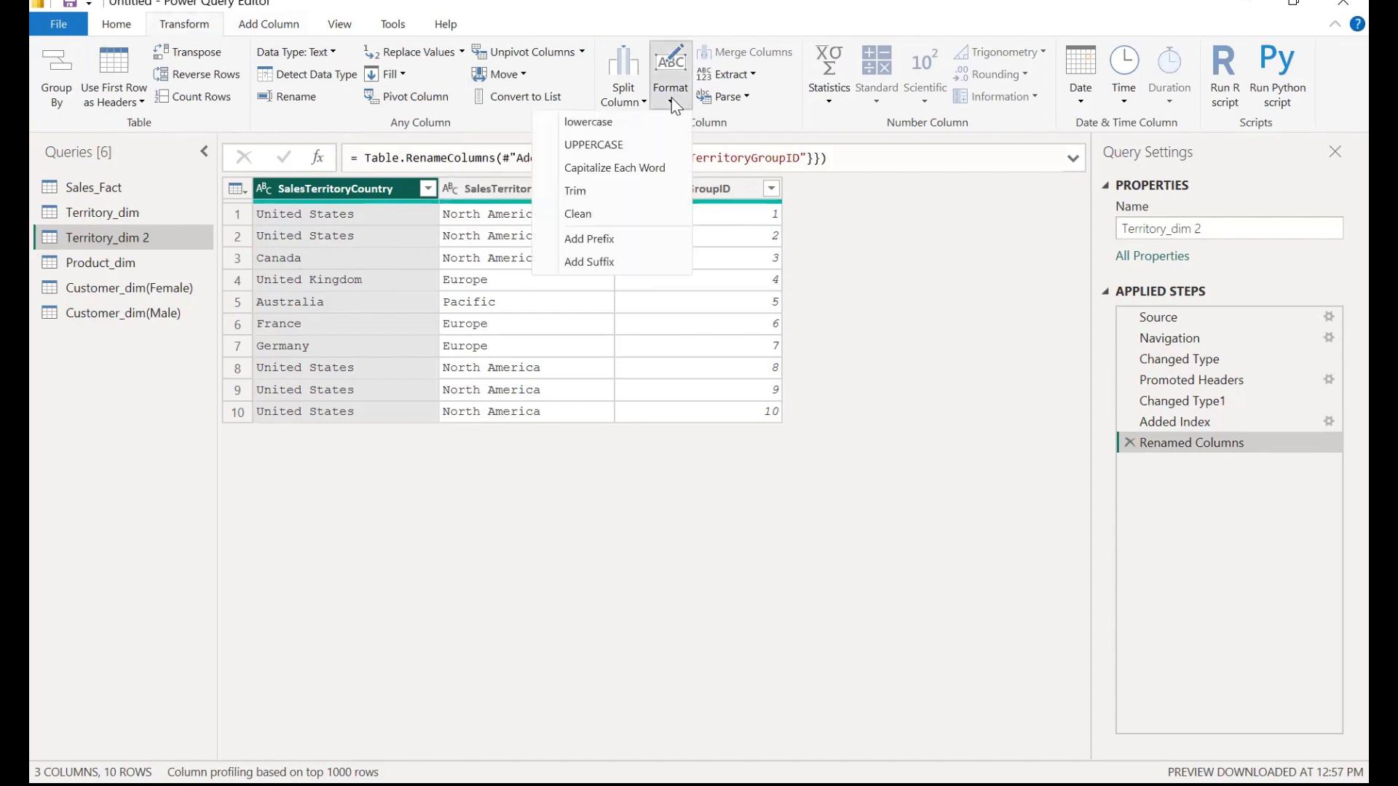
{"action": "left_click", "coordinate": [645, 149]}
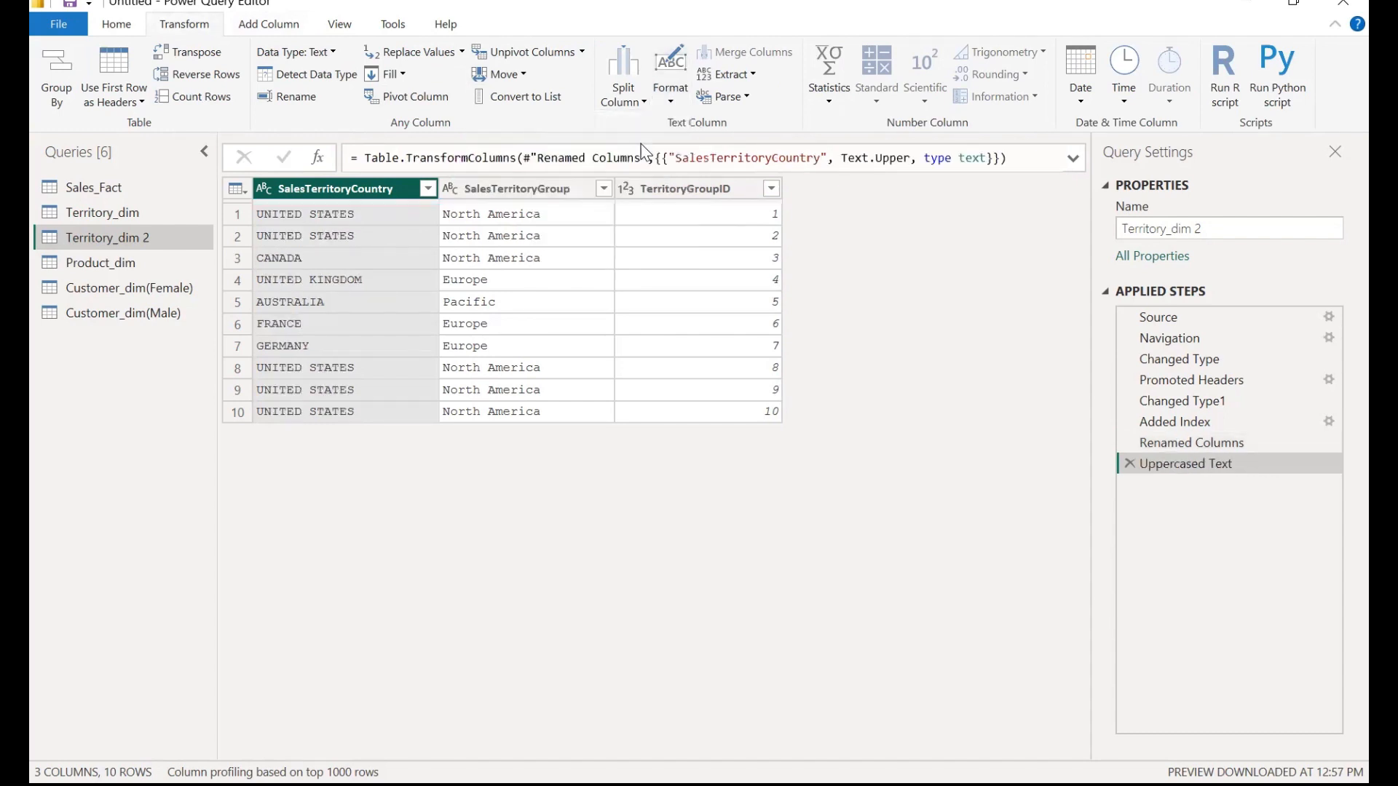
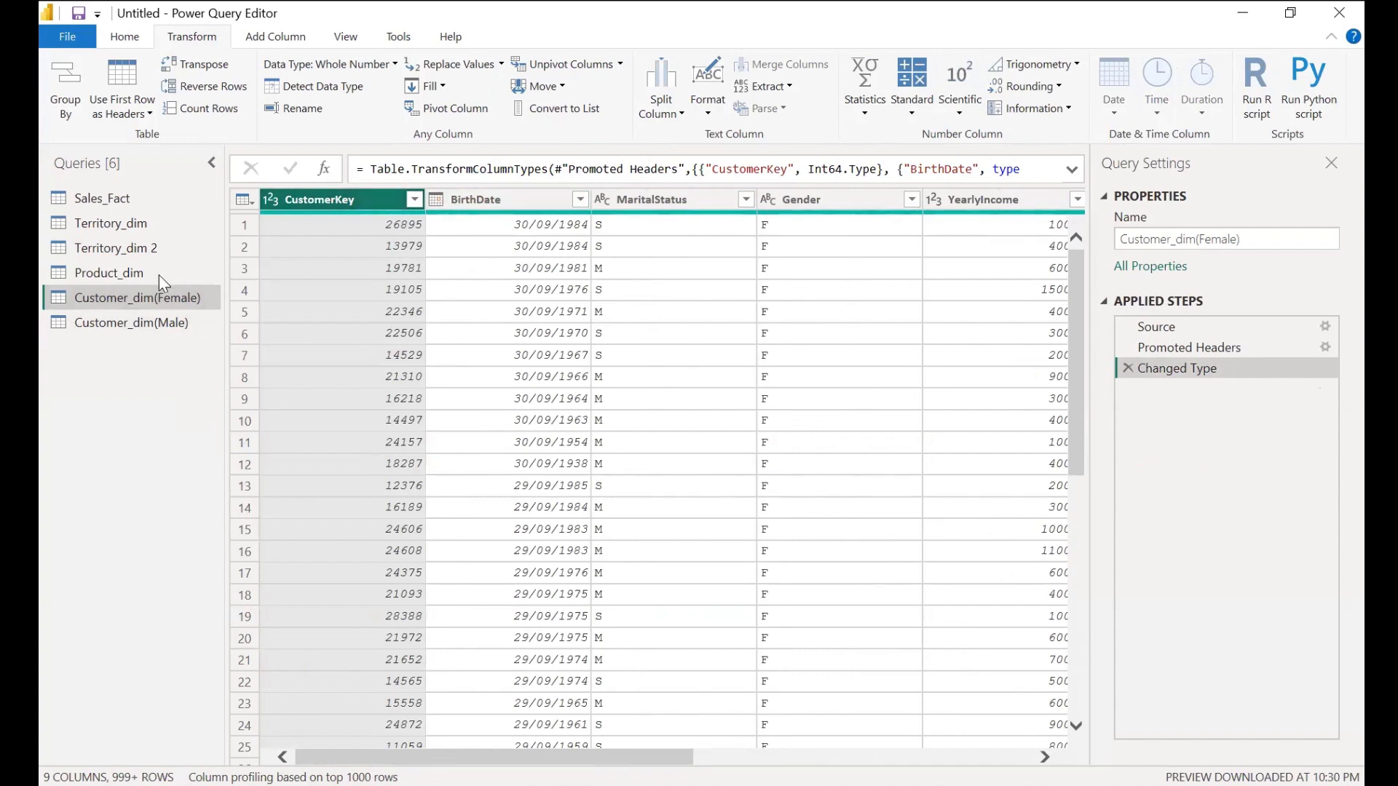
- Append Customer_dim(Female) and Customer_dim(Male) as a new query, with Customer_dim(Female) as the first table
{"action": "left_click", "coordinate": [137, 42]}
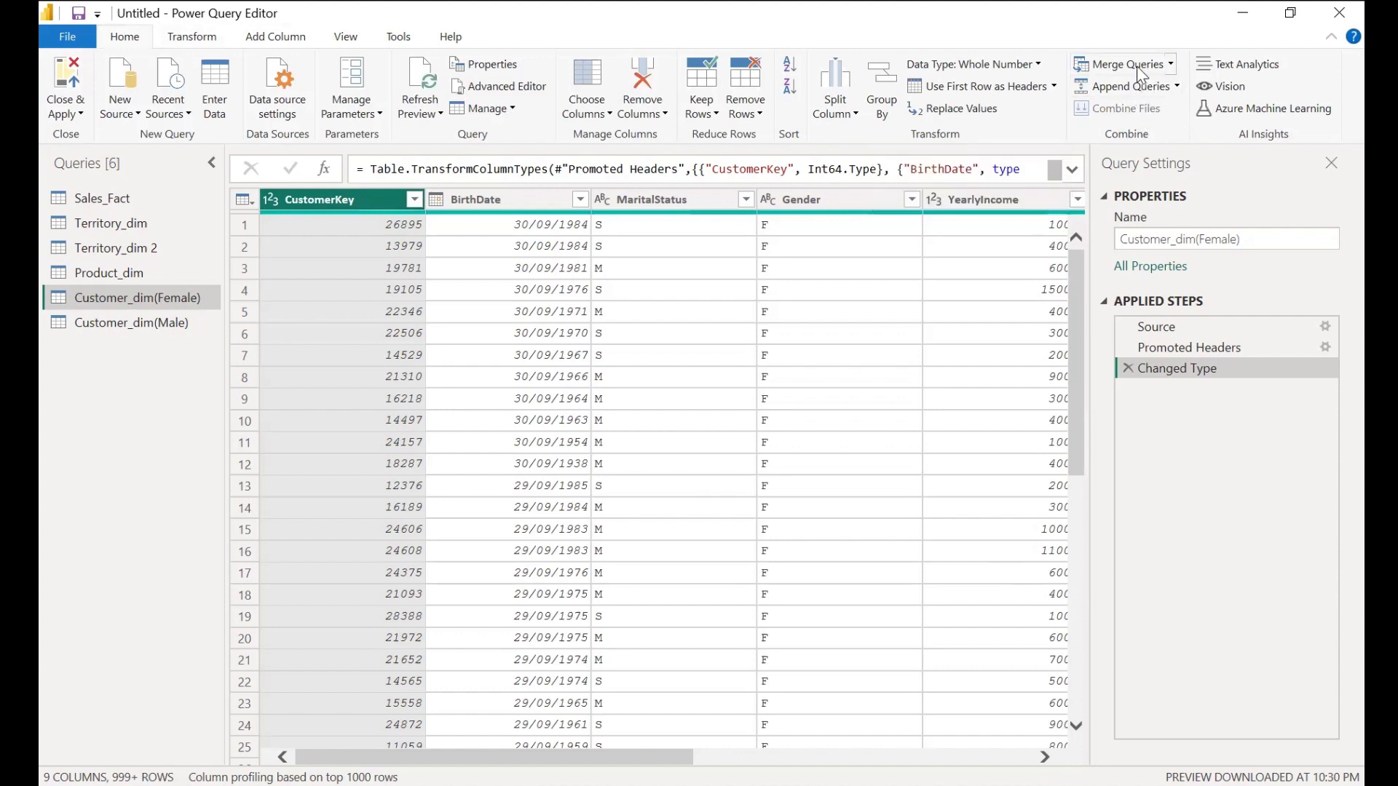
{"action": "left_click", "coordinate": [1174, 87]}
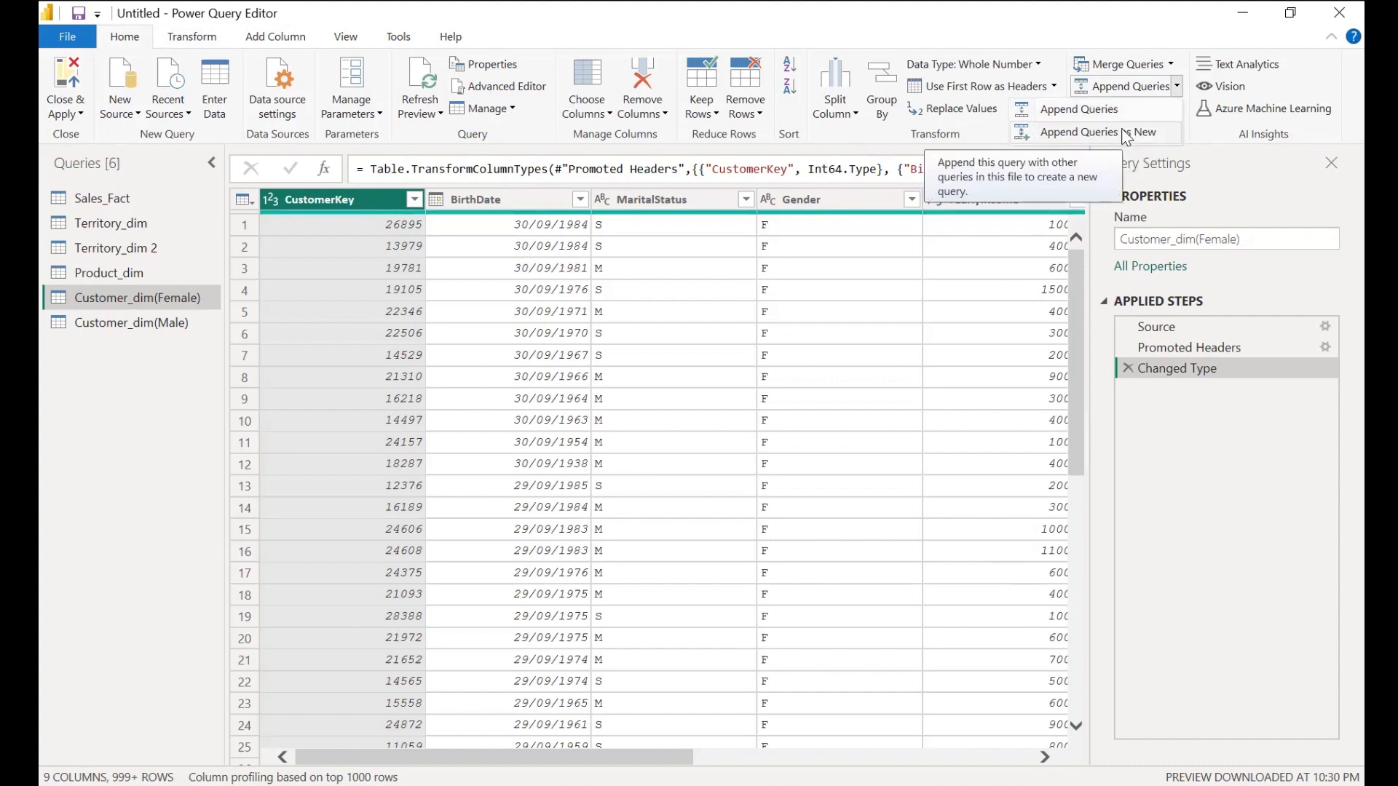
{"action": "left_click", "coordinate": [1127, 133]}
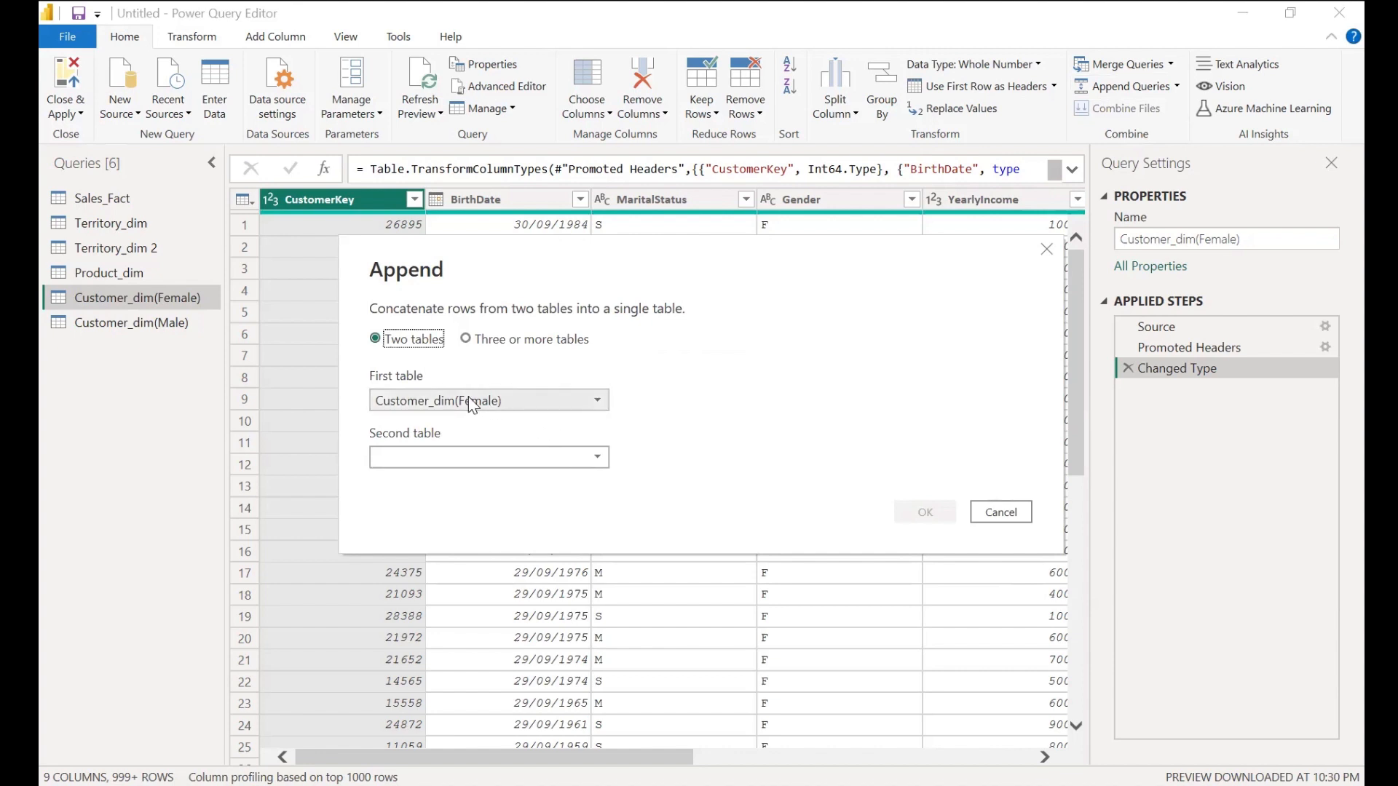
{"action": "left_click", "coordinate": [594, 459]}
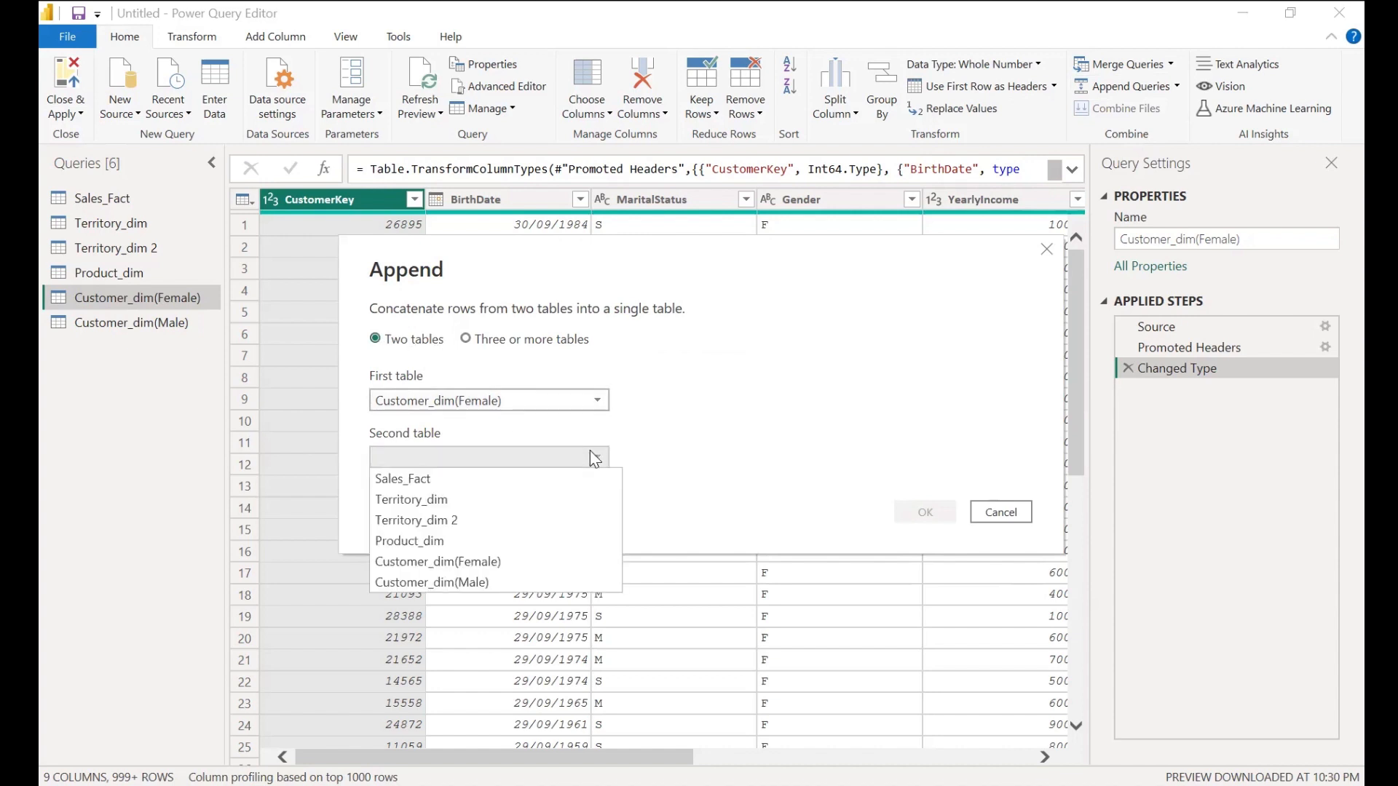
{"action": "left_click", "coordinate": [532, 581]}
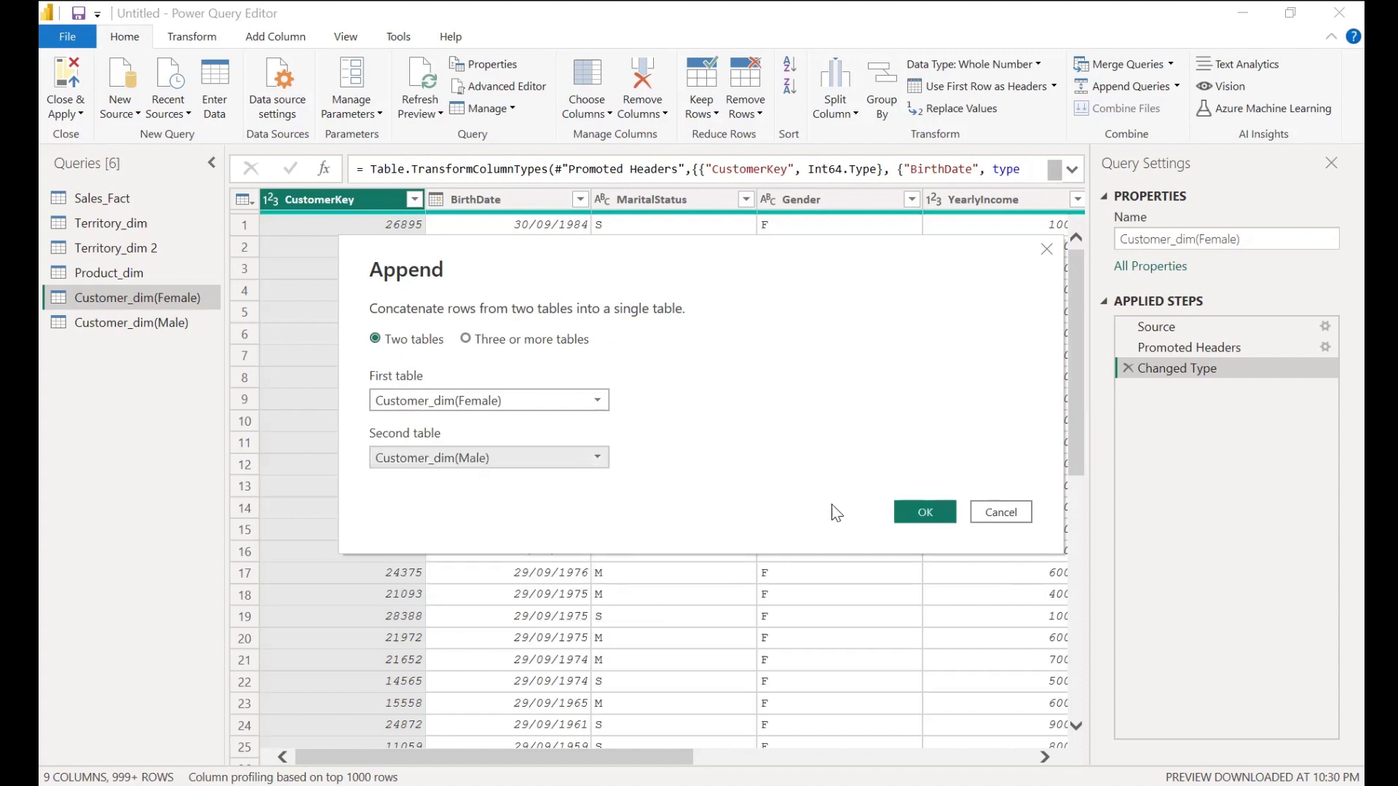
{"action": "left_click", "coordinate": [917, 523]}
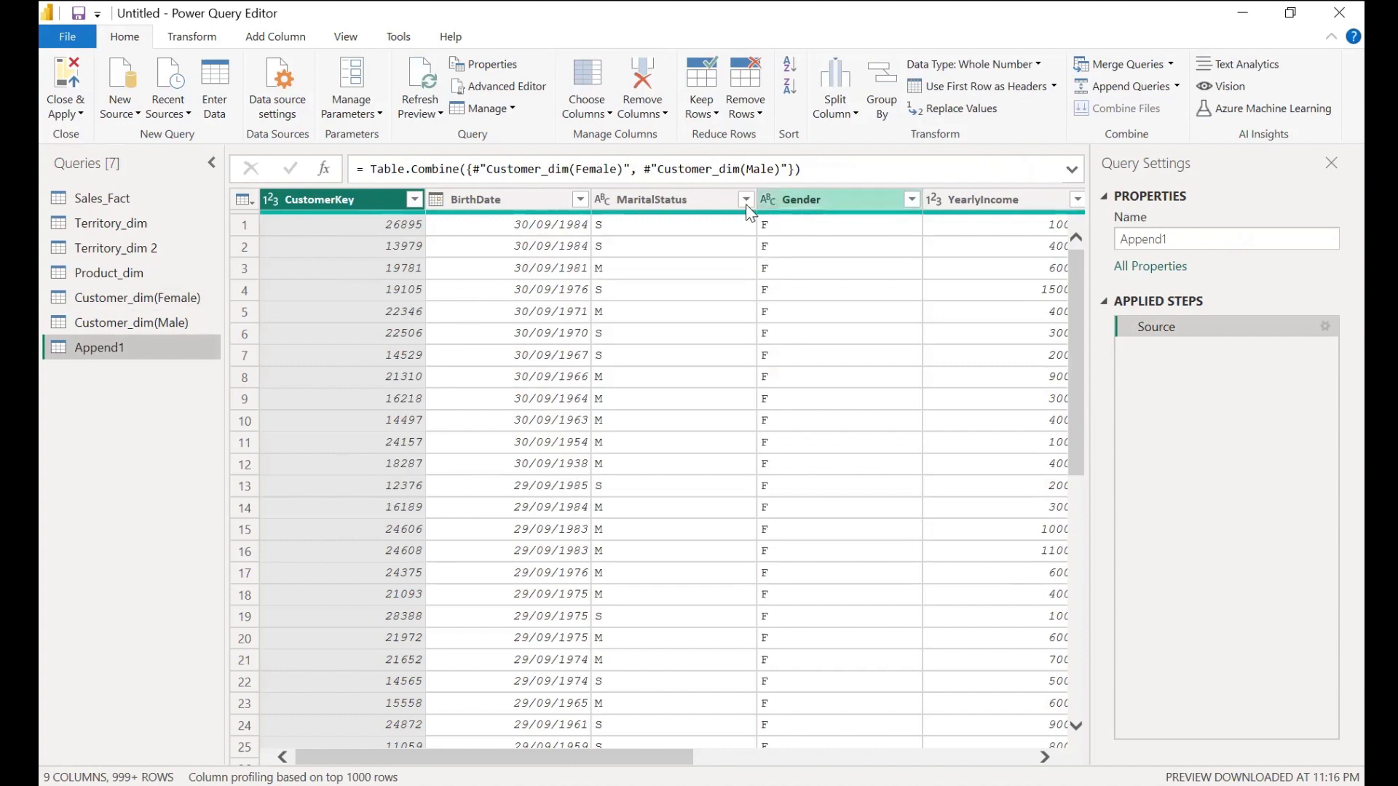
- Examine the complete list of Gender values in the appended query without applying a filter
{"action": "left_click", "coordinate": [910, 202]}
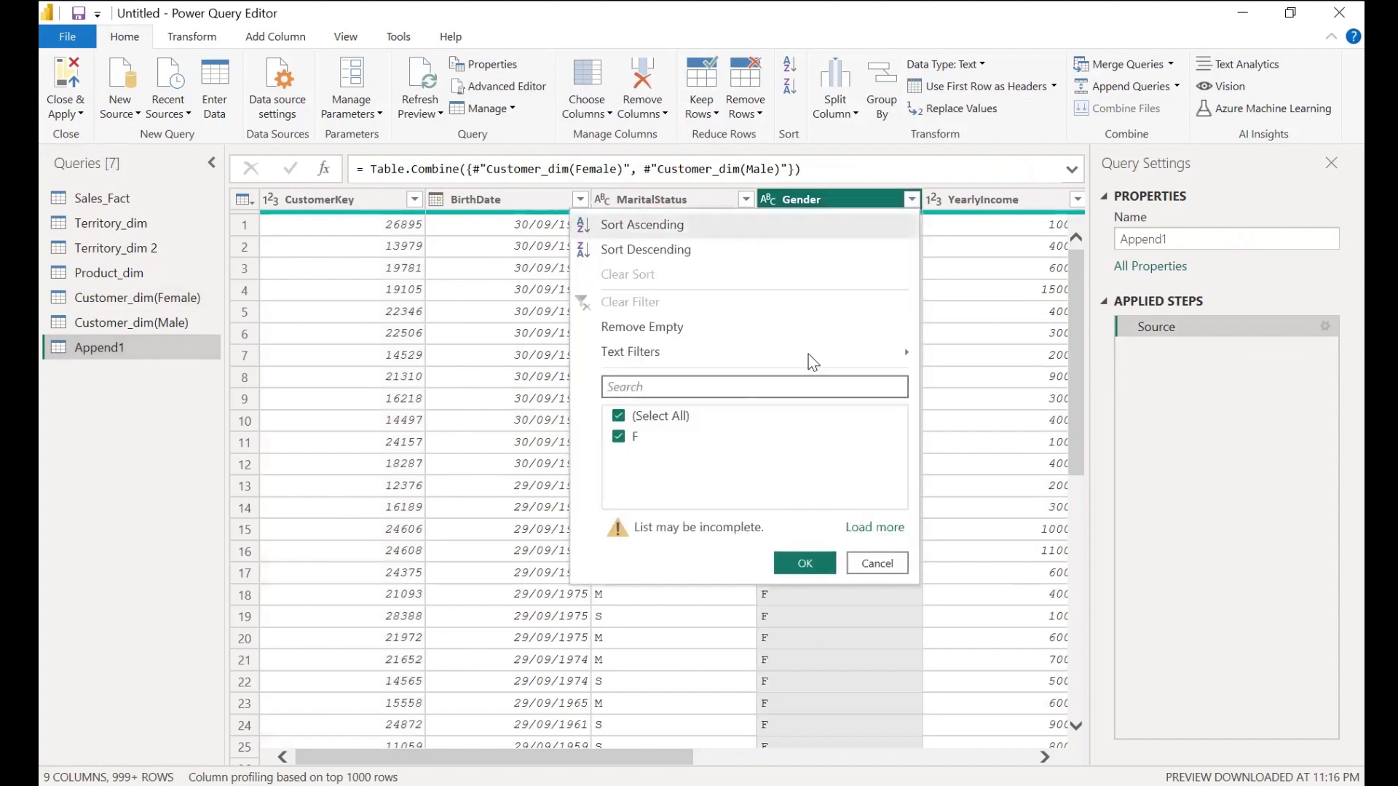
{"action": "left_click", "coordinate": [893, 537]}
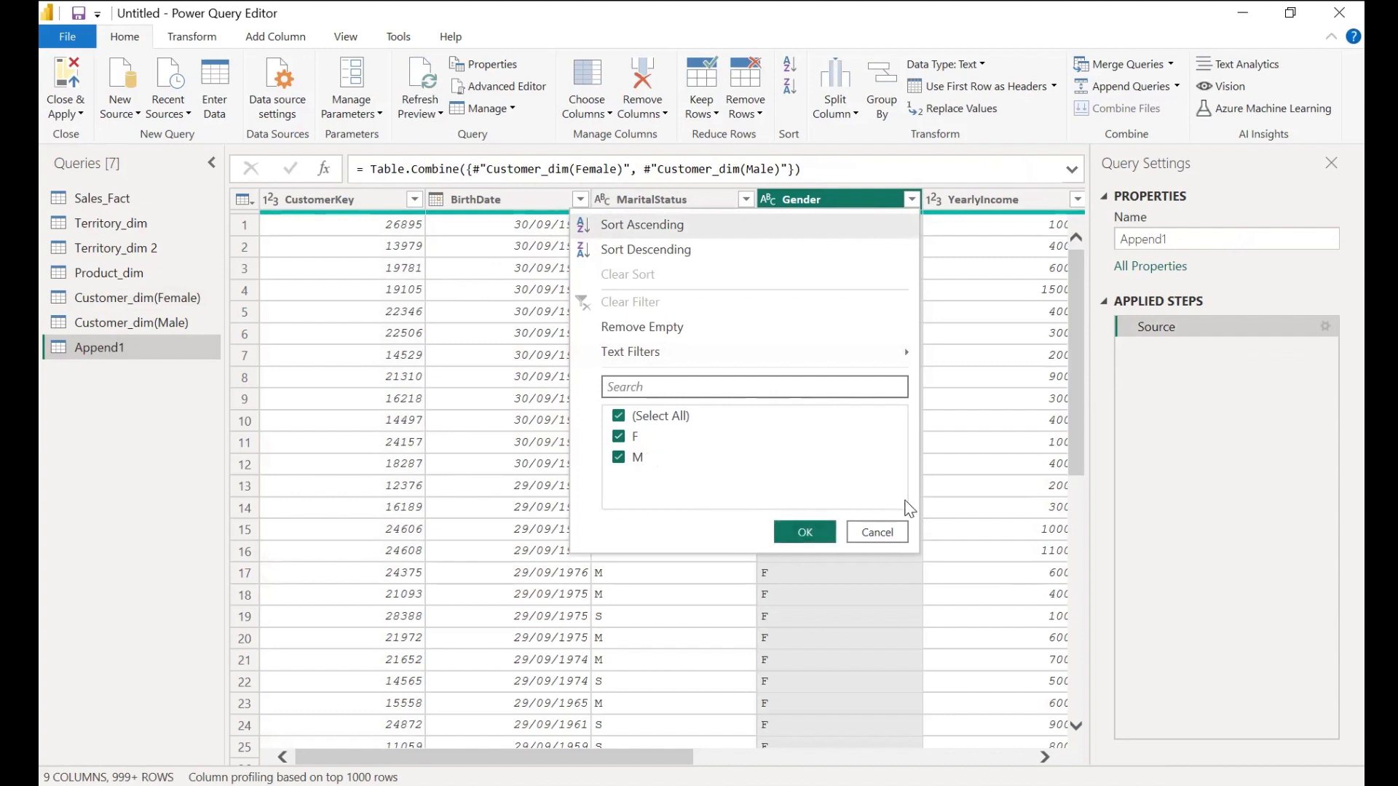
{"action": "left_click", "coordinate": [873, 535]}
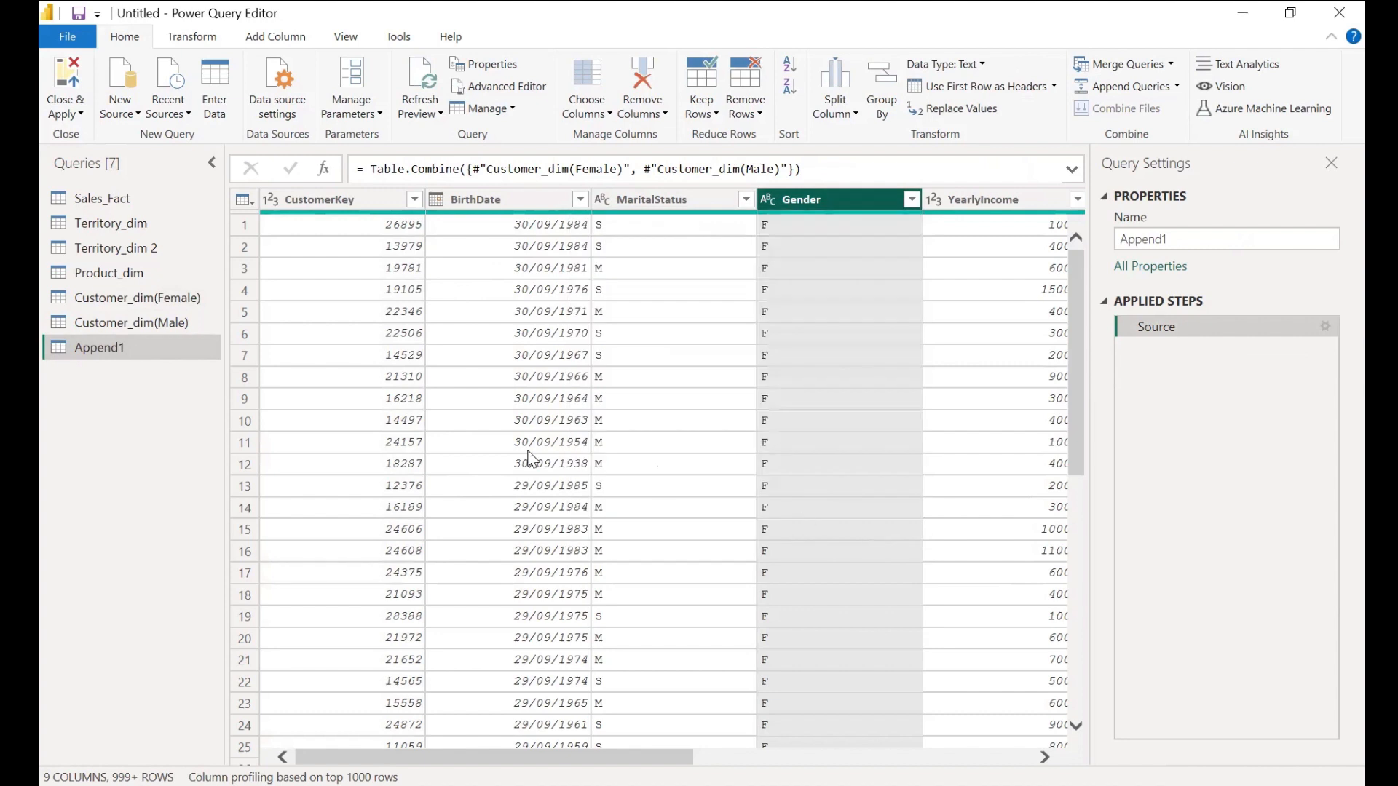
- Rename the appended query to Customer_dim
{"action": "double_click", "coordinate": [142, 351]}
{"action": "key", "text": "BackSpace"}
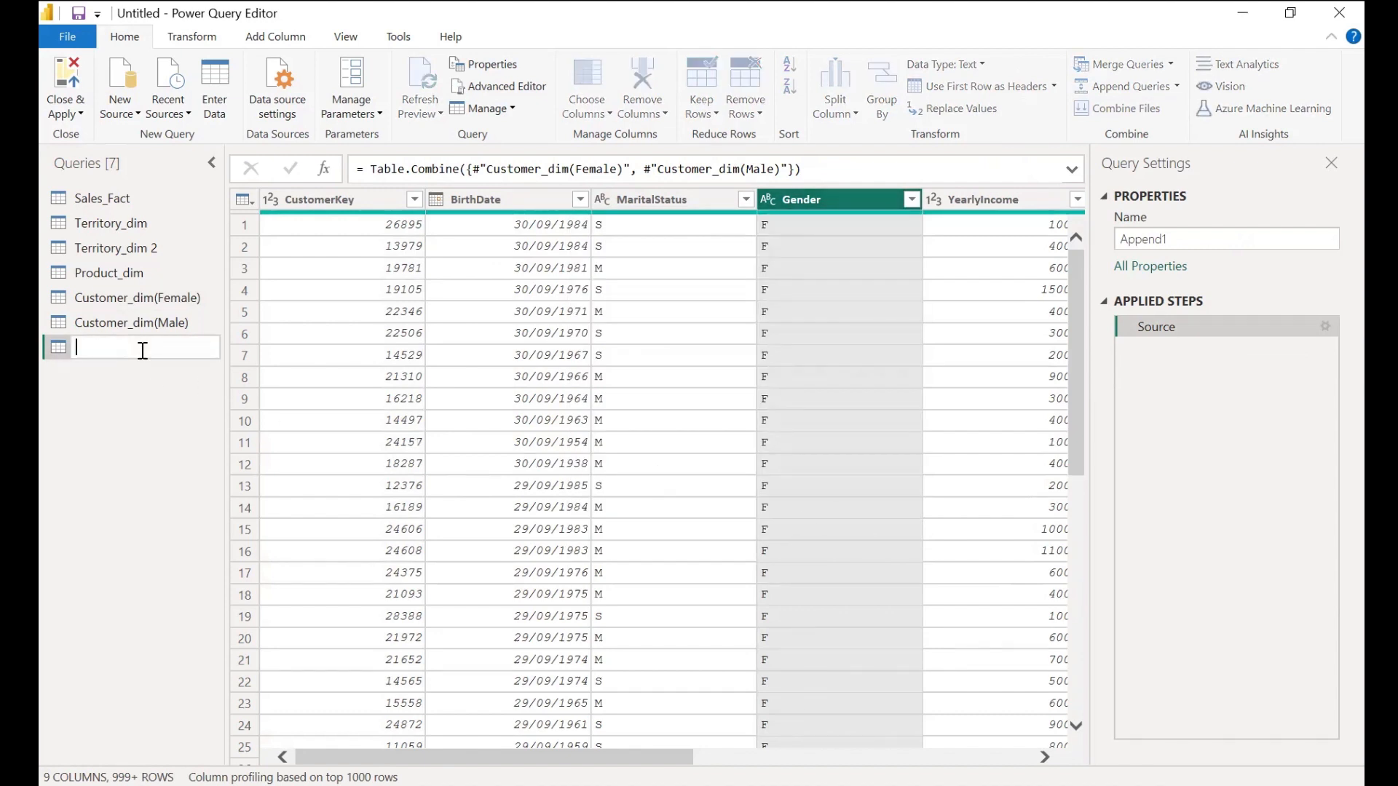
{"action": "type", "text": "Customer_dim"}
{"action": "key", "text": "Return"}
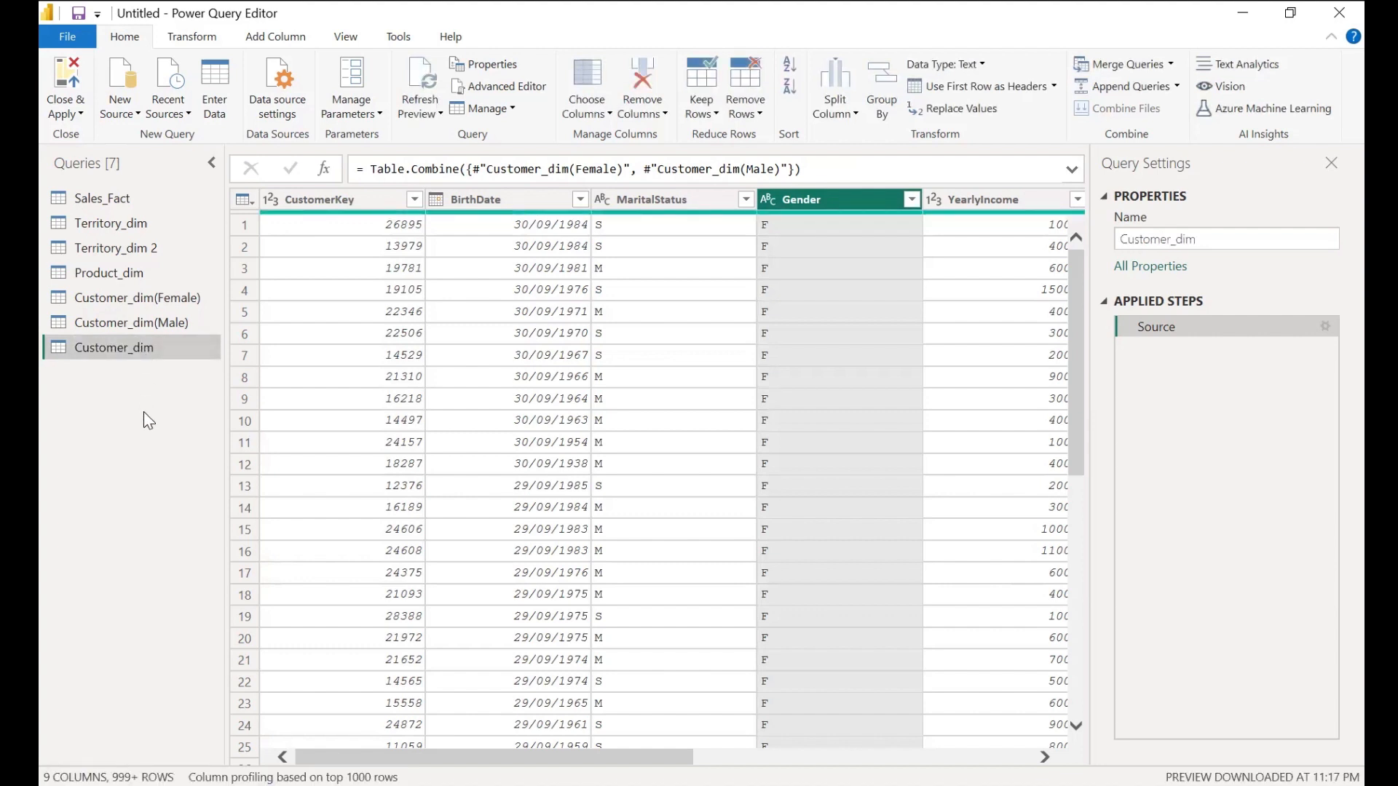
- Try to delete the Customer_dim(Female) query
{"action": "left_click", "coordinate": [173, 299]}
{"action": "right_click", "coordinate": [172, 300]}
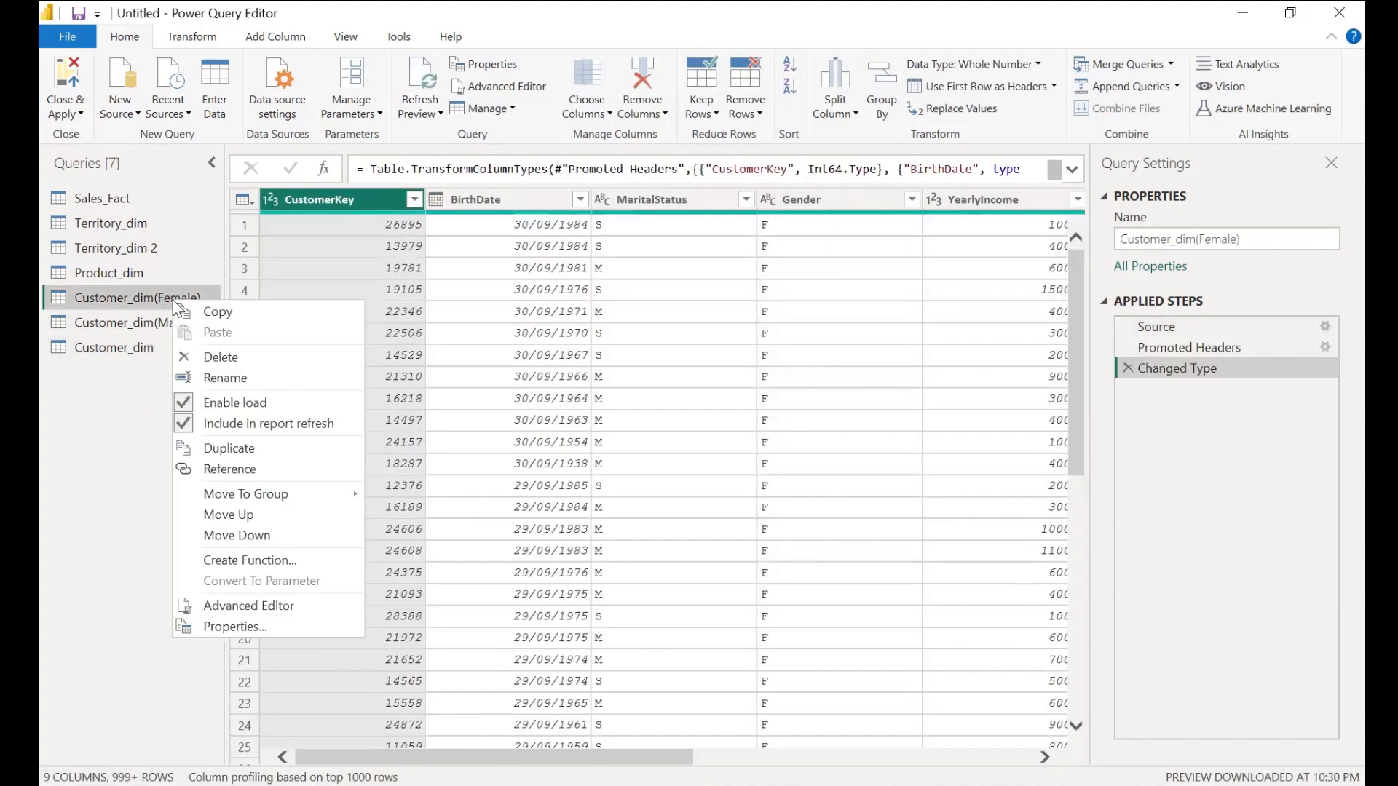
{"action": "left_click", "coordinate": [220, 357]}
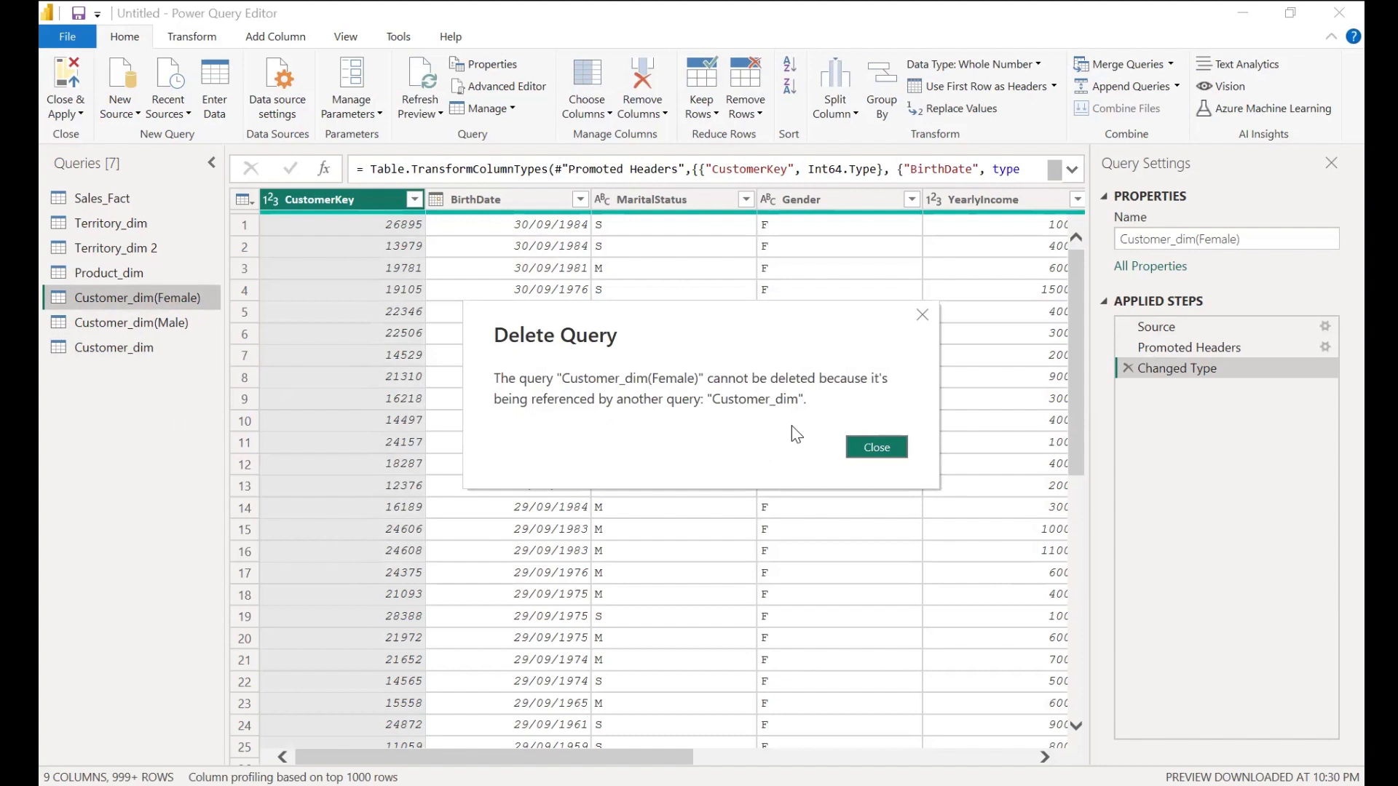
{"action": "left_click", "coordinate": [880, 447]}
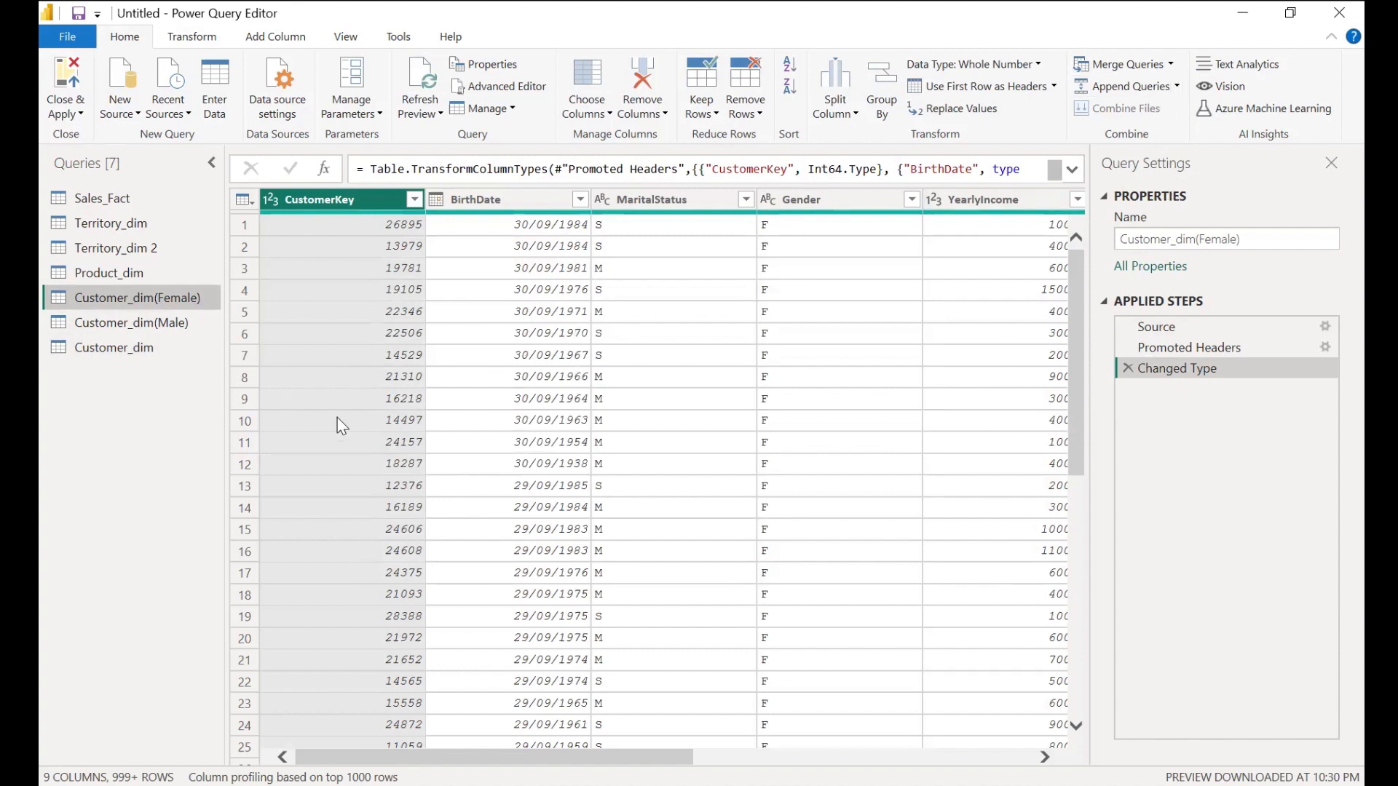
- Delete the combined Customer_dim query and confirm its removal
{"action": "left_click", "coordinate": [185, 355]}
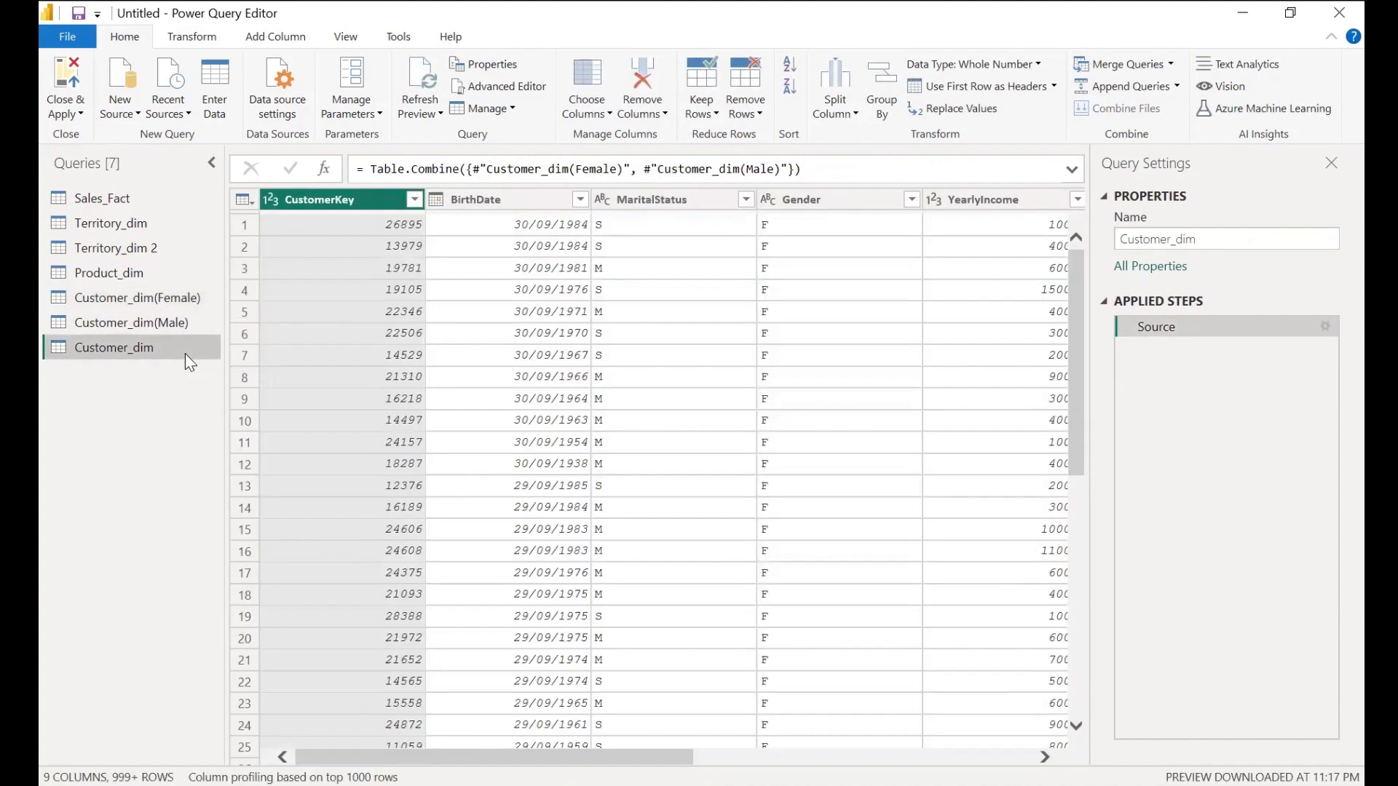
{"action": "right_click", "coordinate": [185, 354]}
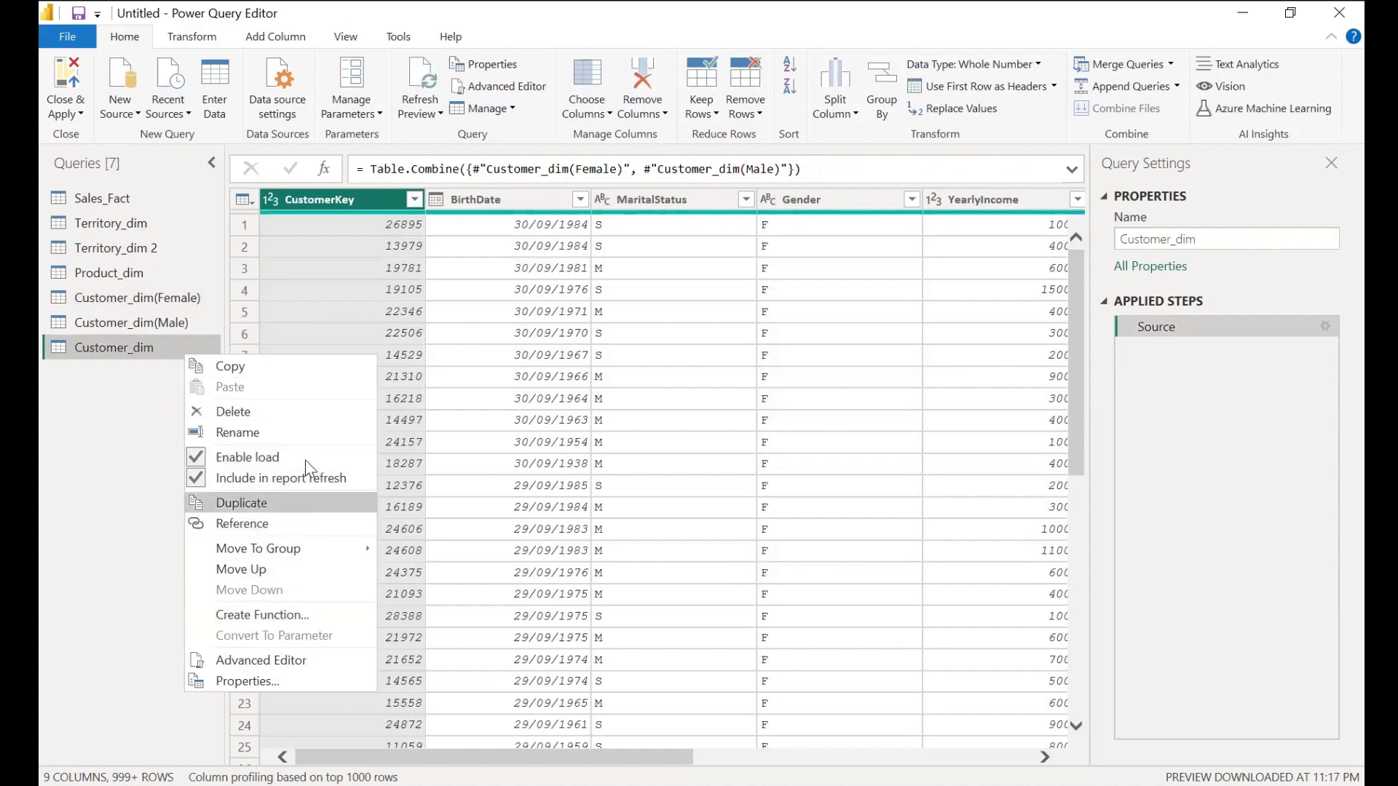
{"action": "left_click", "coordinate": [302, 411]}
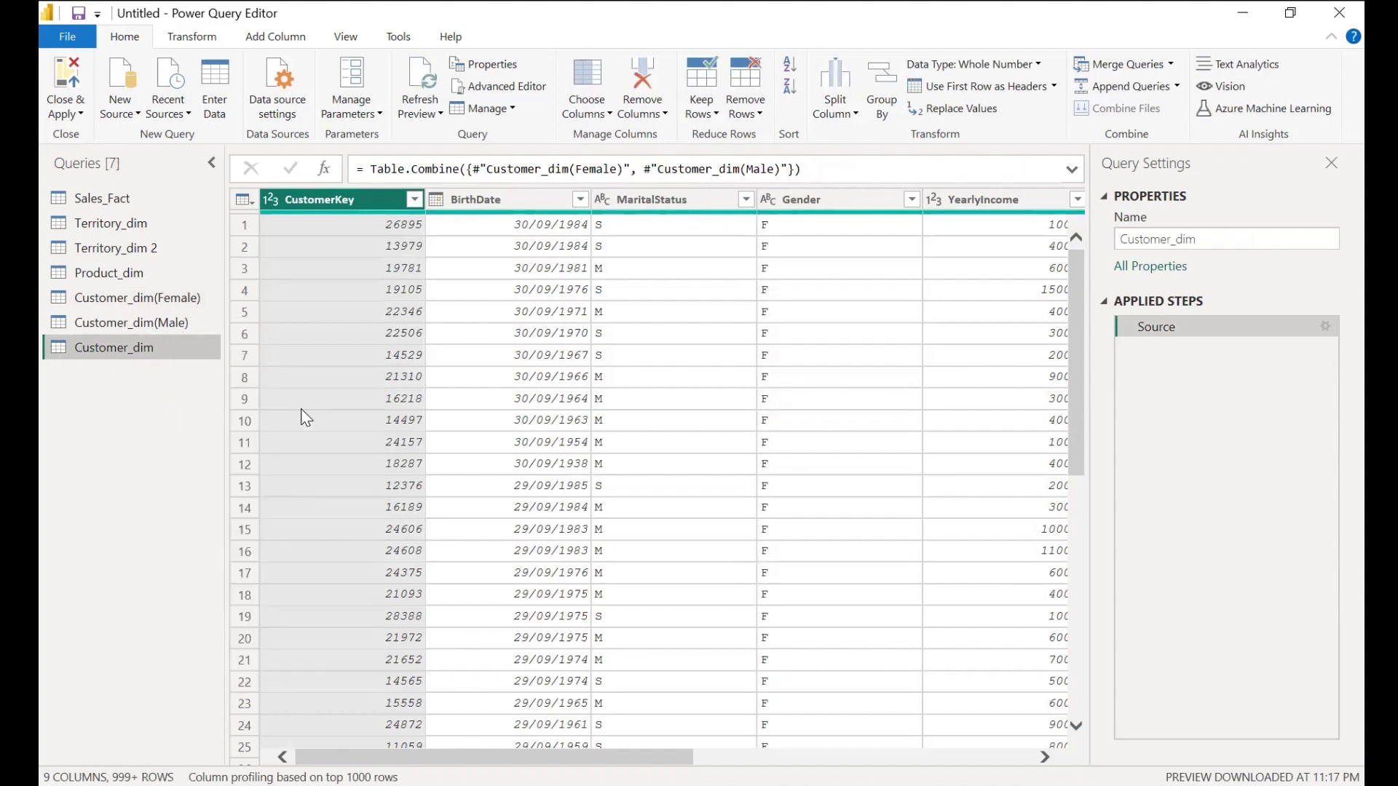
{"action": "left_click", "coordinate": [797, 438]}
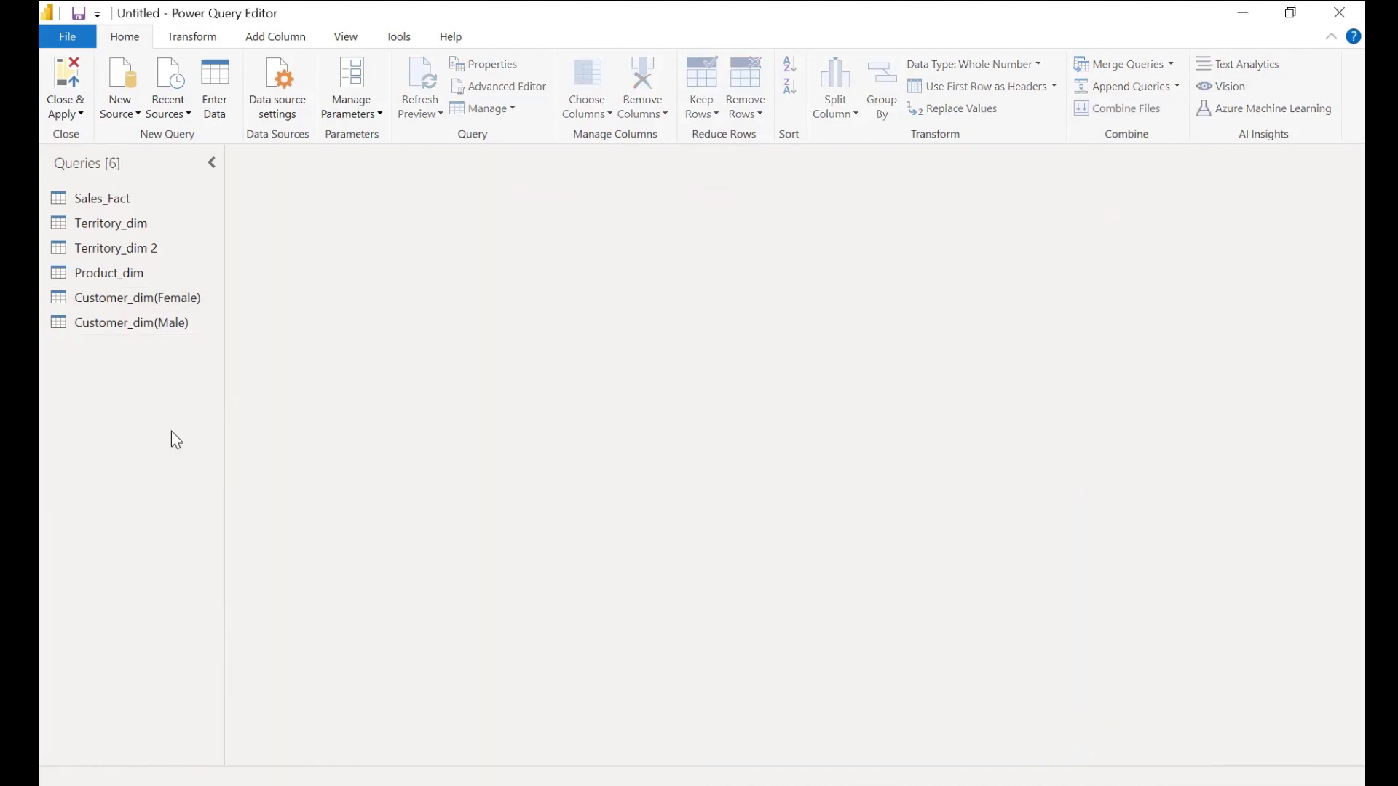
- View the data in the Customer_dim(Female) and Customer_dim(Male) queries
{"action": "left_click", "coordinate": [169, 302]}
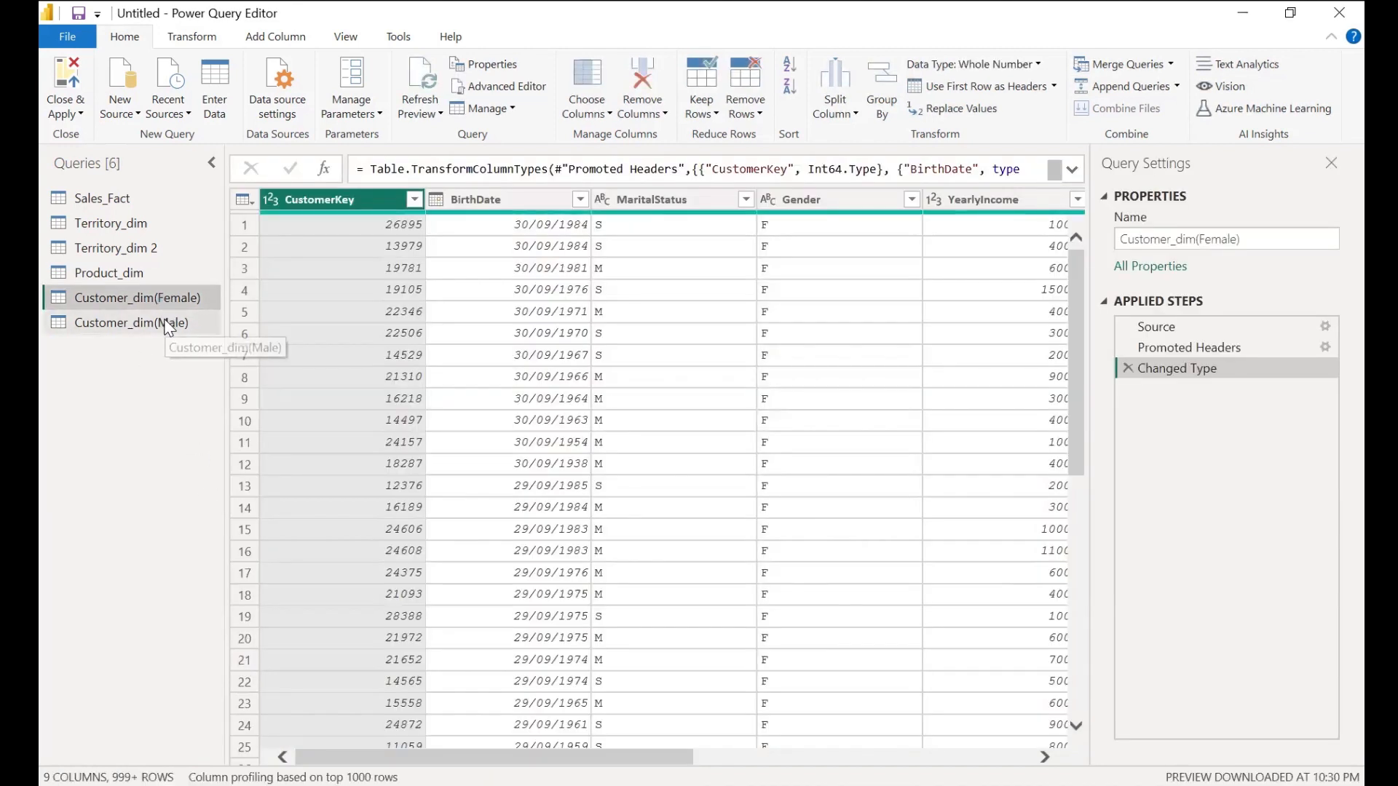
{"action": "left_click", "coordinate": [167, 320]}
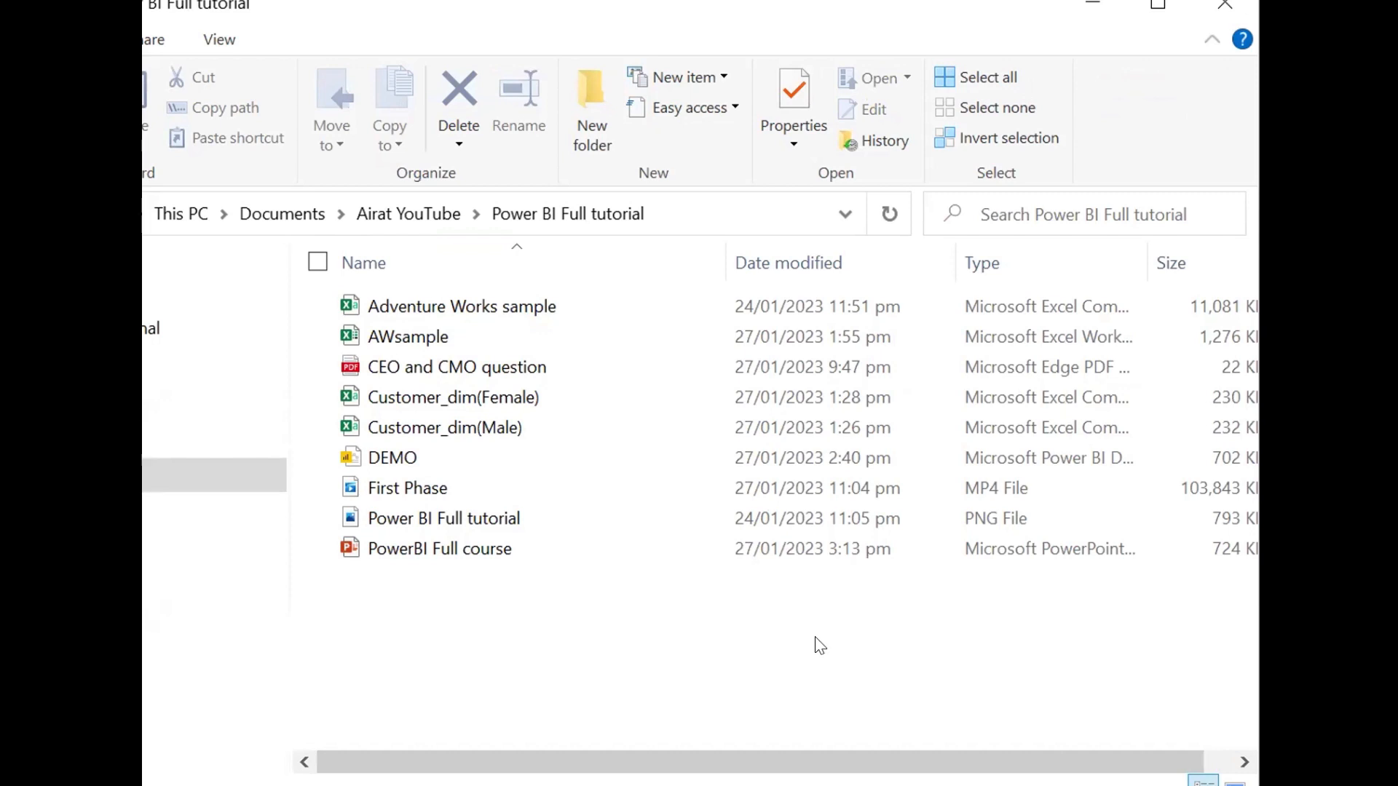
- Switch to File Explorer and create a folder named Customer_dim inside the Power BI Full tutorial folder
{"action": "right_click", "coordinate": [821, 645]}
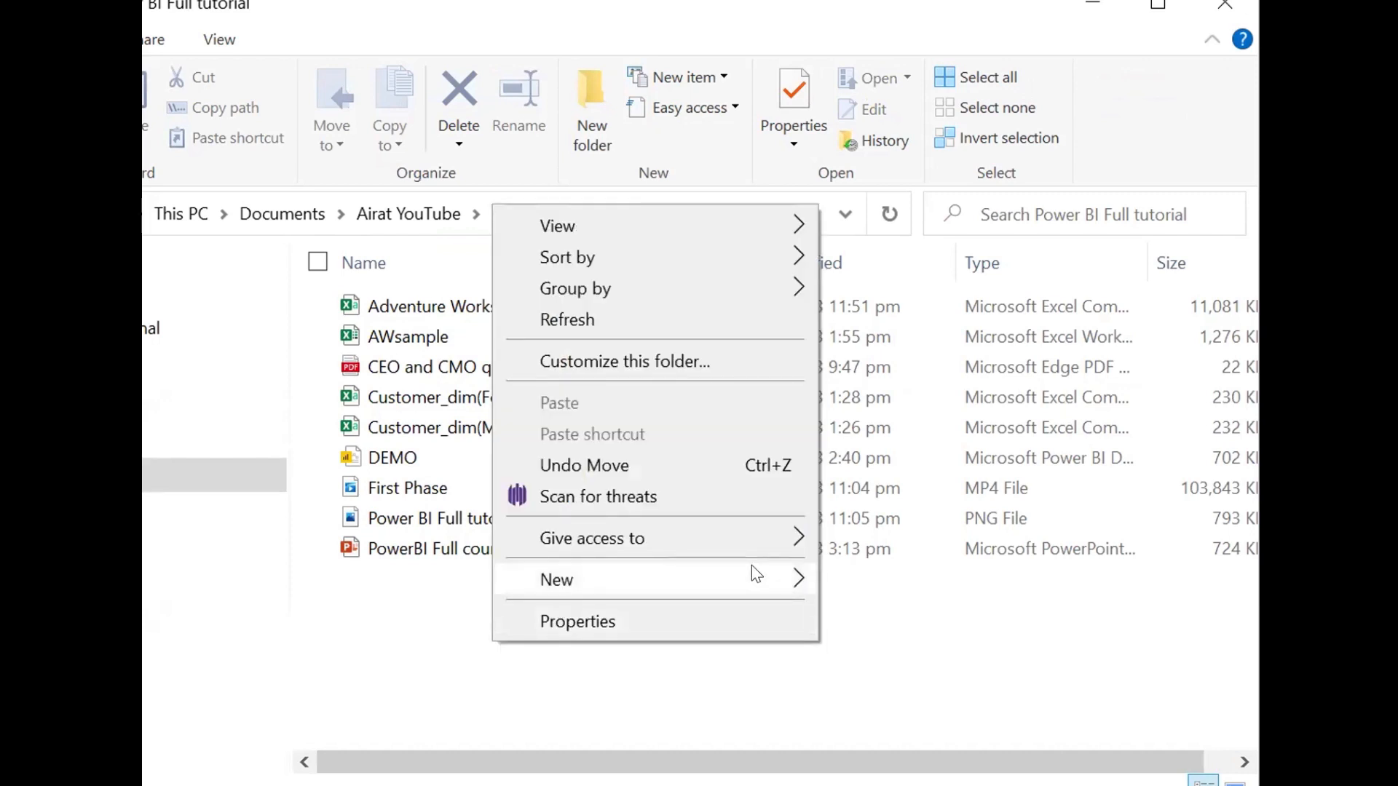
{"action": "mouse_move", "coordinate": [752, 573]}
{"action": "left_click", "coordinate": [855, 575]}
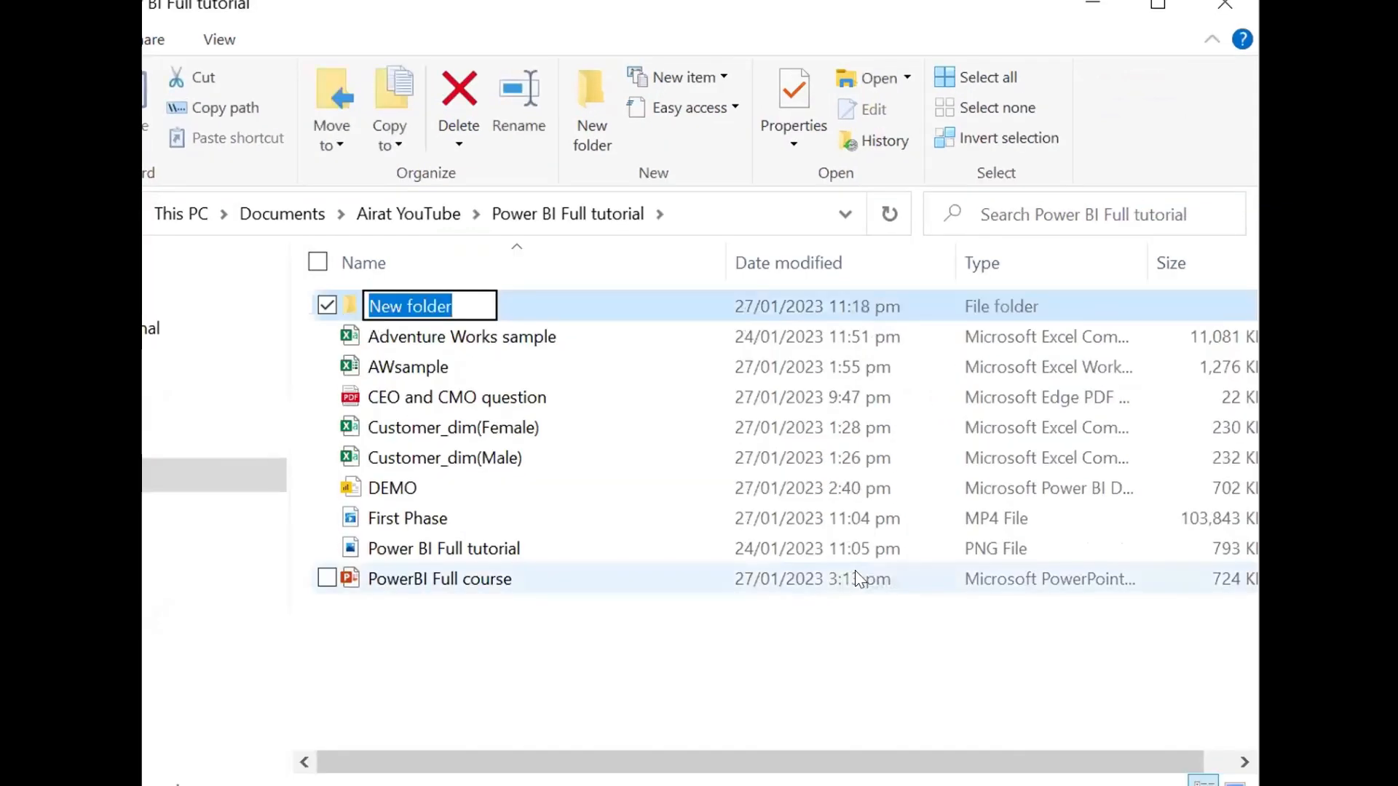
{"action": "key", "text": "BackSpace"}
{"action": "type", "text": "C"}
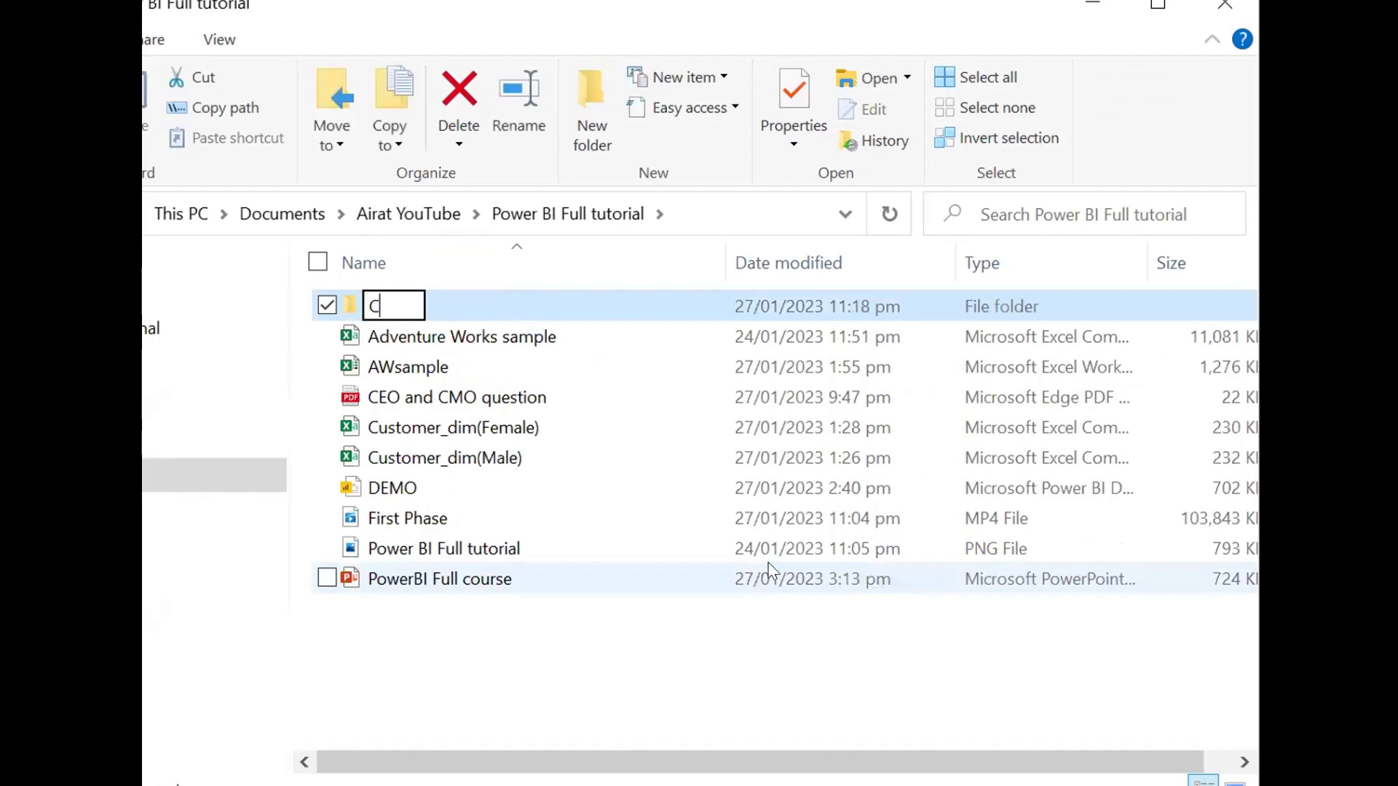
{"action": "type", "text": "usto"}
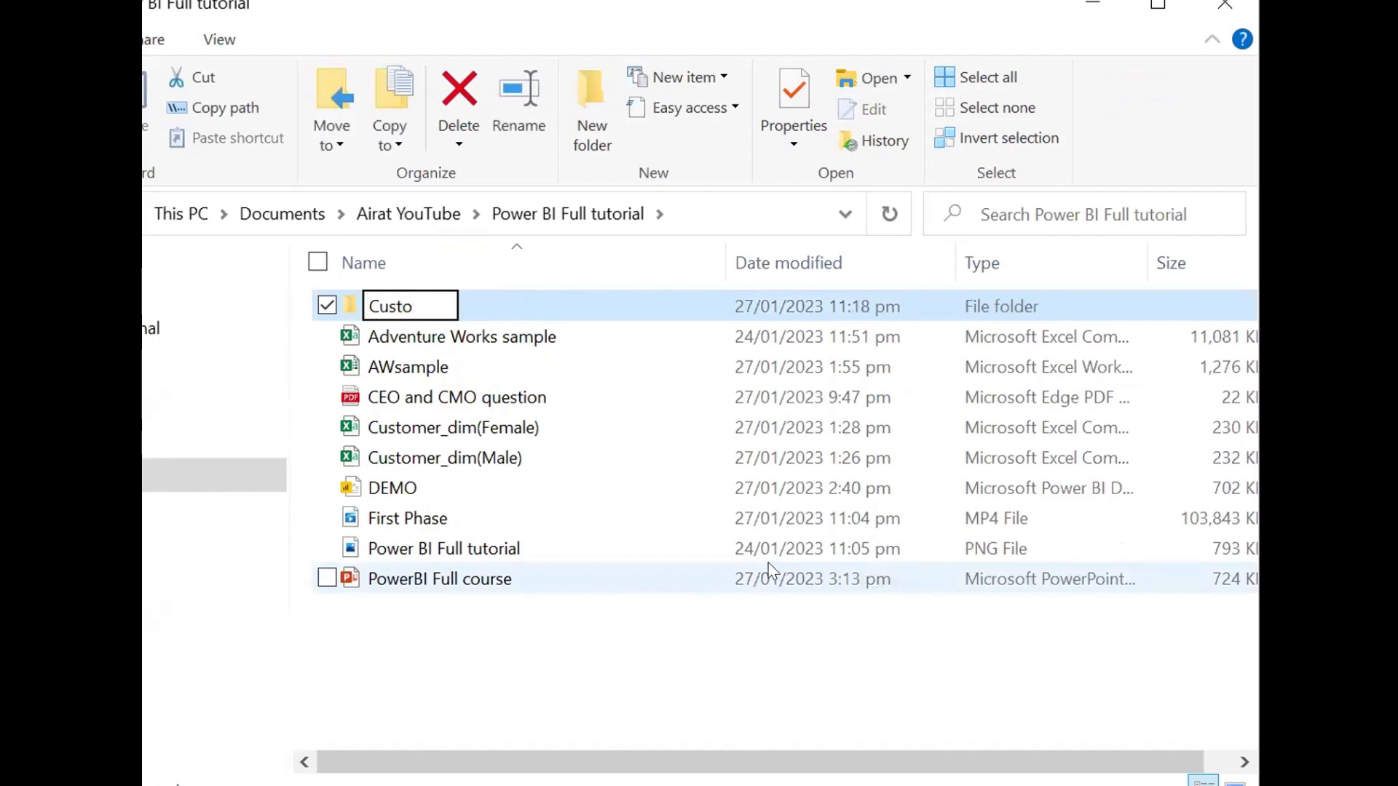
{"action": "type", "text": "mer_dim"}
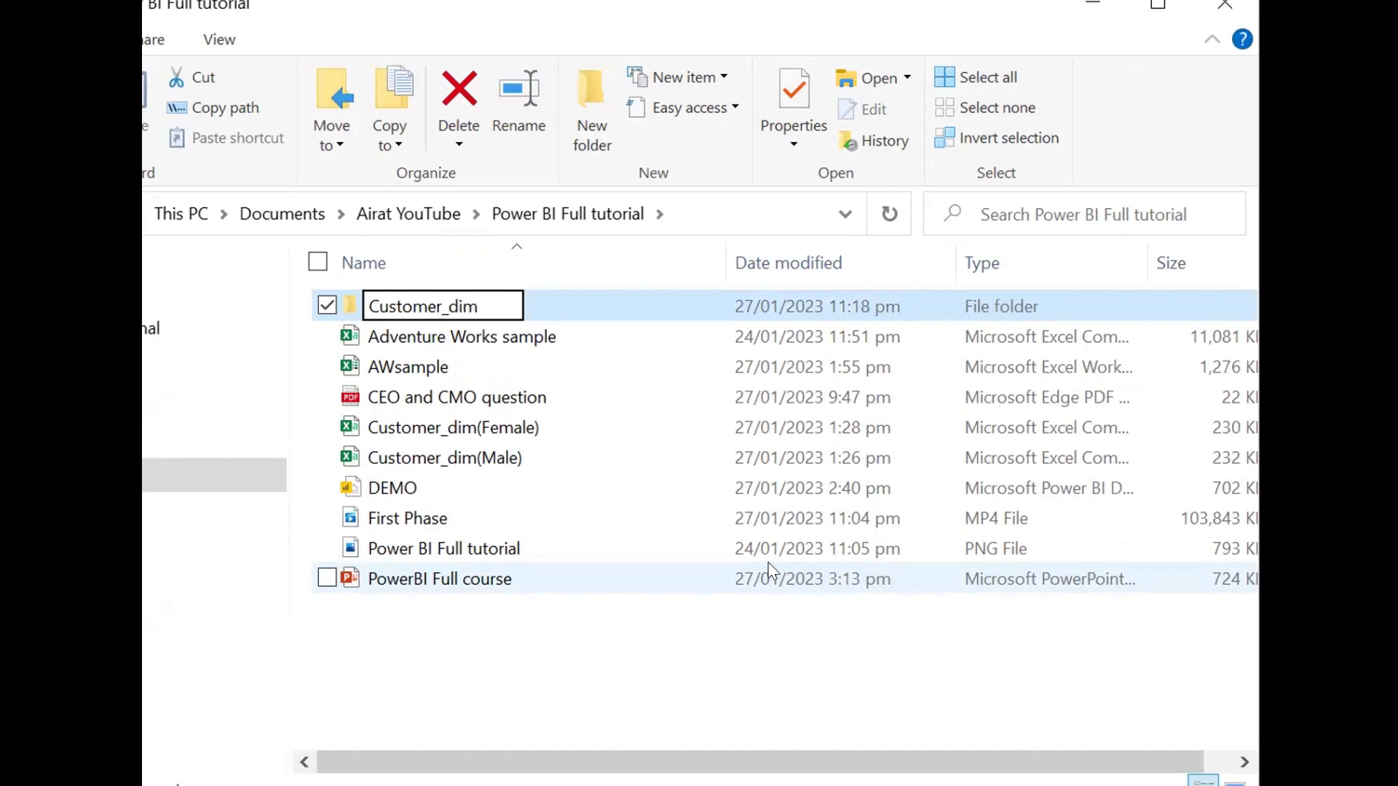
{"action": "key", "text": "Return"}
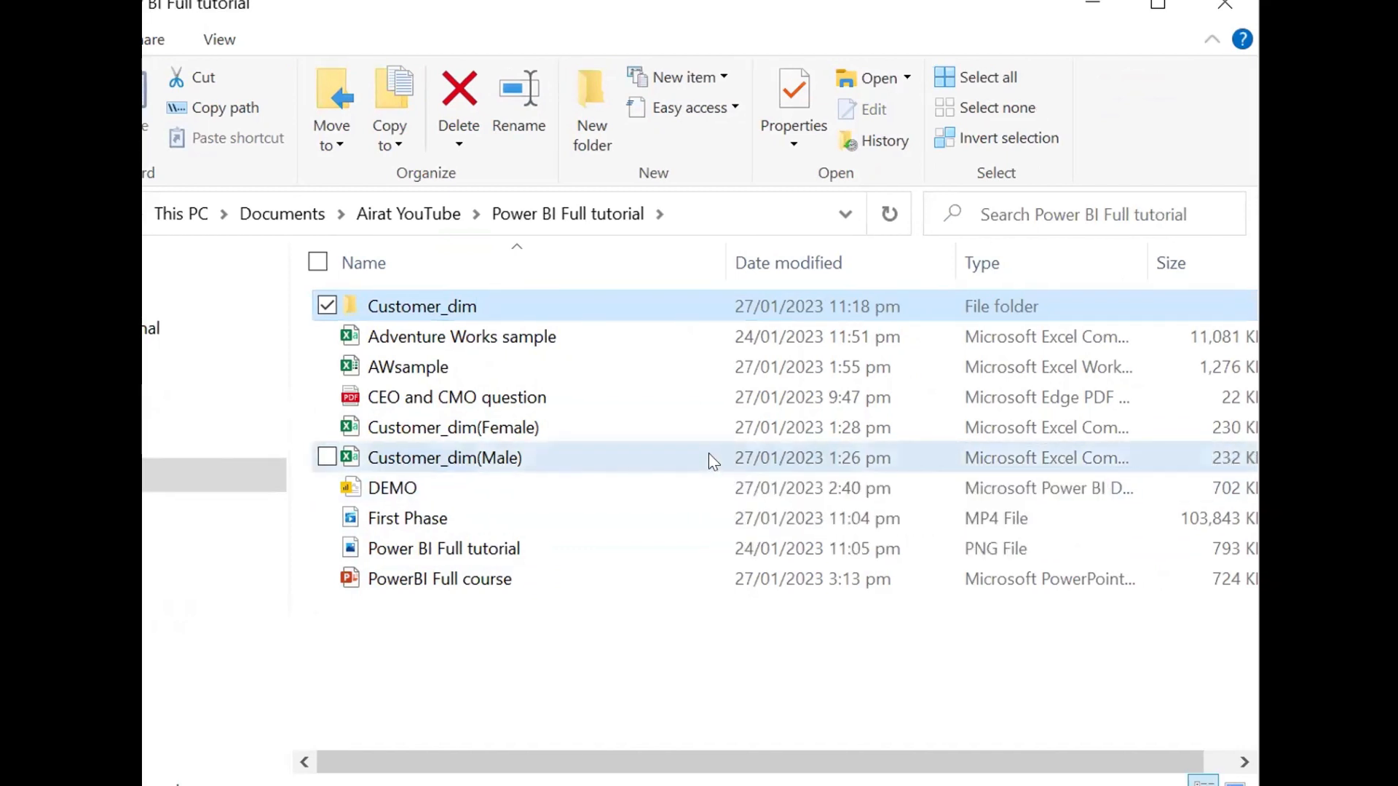
- Move the Customer_dim(Female) and Customer_dim(Male) files into the Customer_dim folder and check the folder's contents
{"action": "left_click", "coordinate": [709, 452]}
{"action": "left_click", "coordinate": [715, 437], "text": "ctrl"}
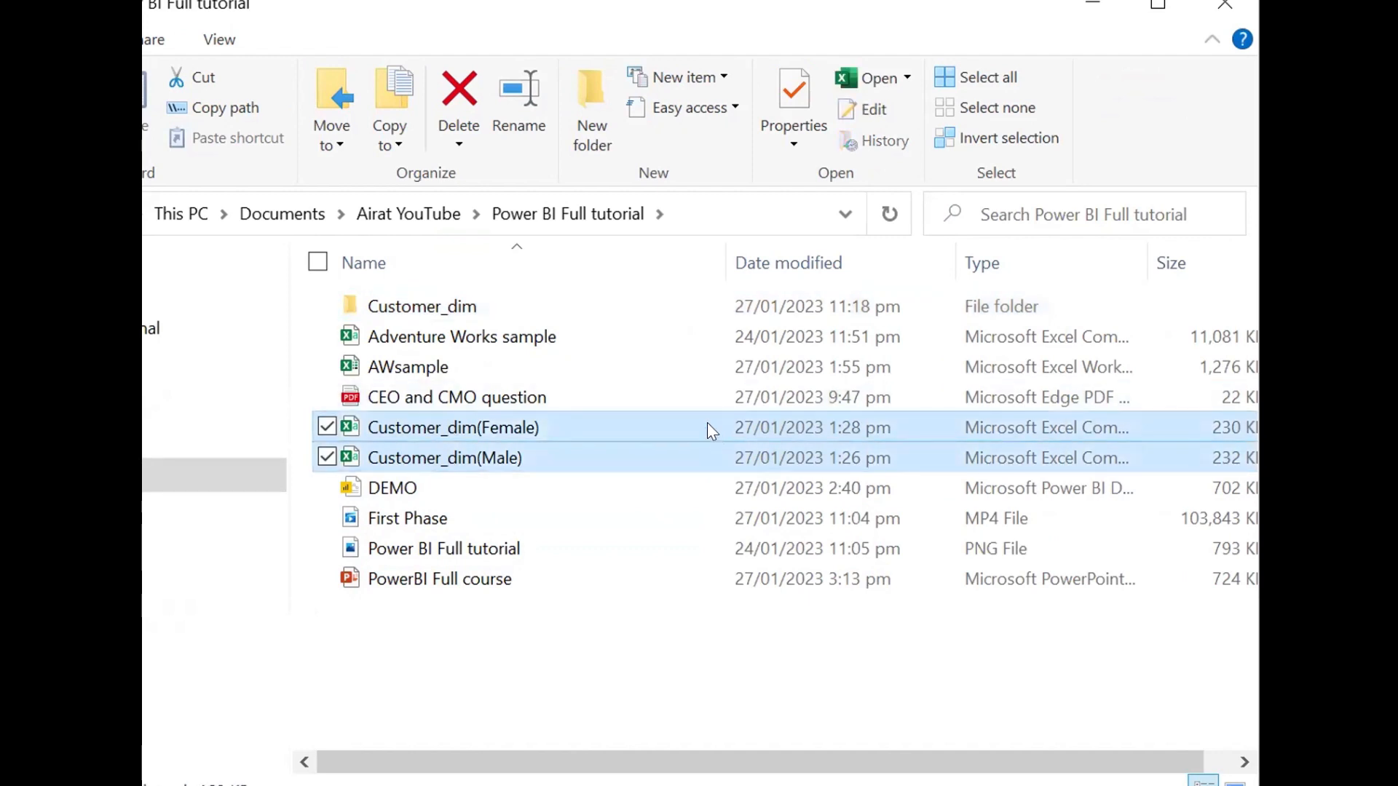
{"action": "left_click_drag", "start_coordinate": [711, 431], "coordinate": [655, 300]}
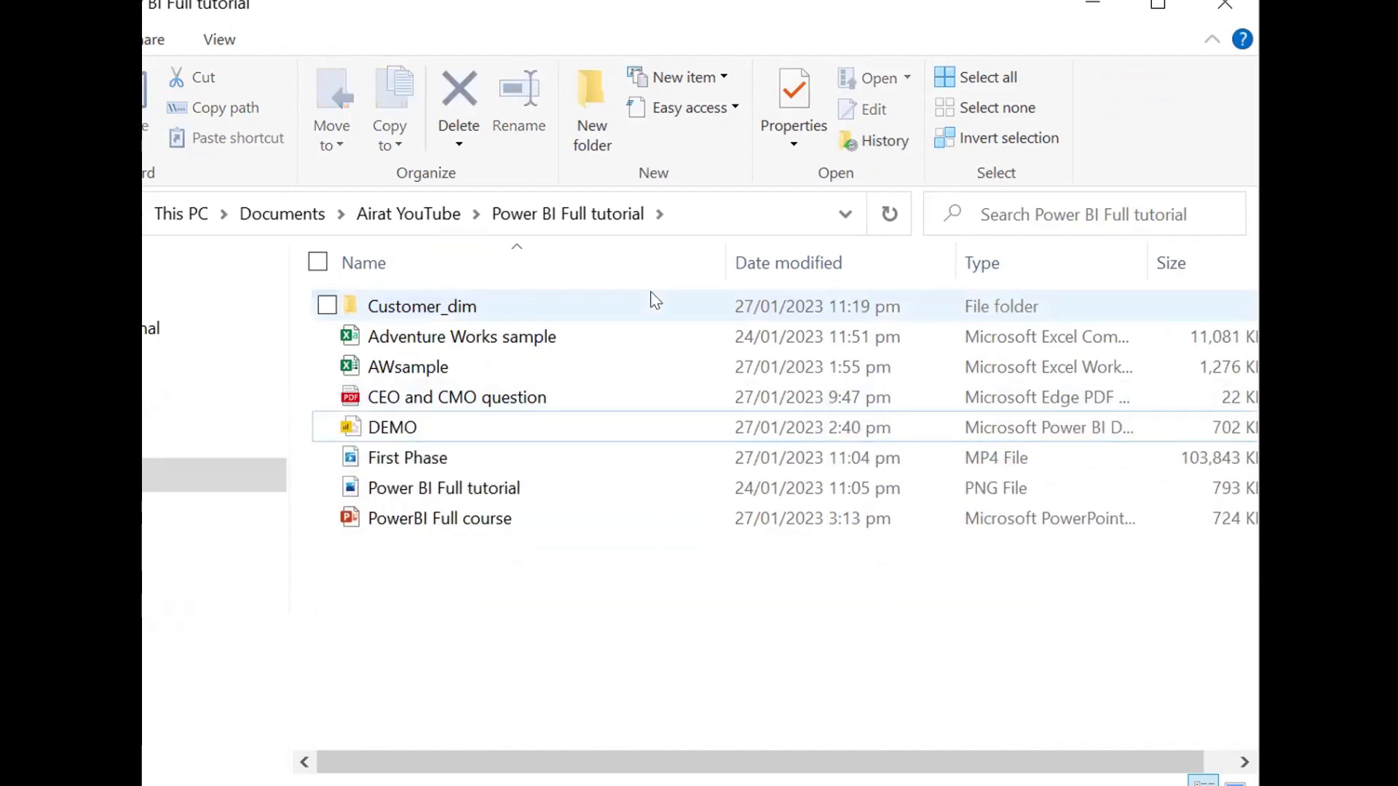
{"action": "double_click", "coordinate": [656, 300]}
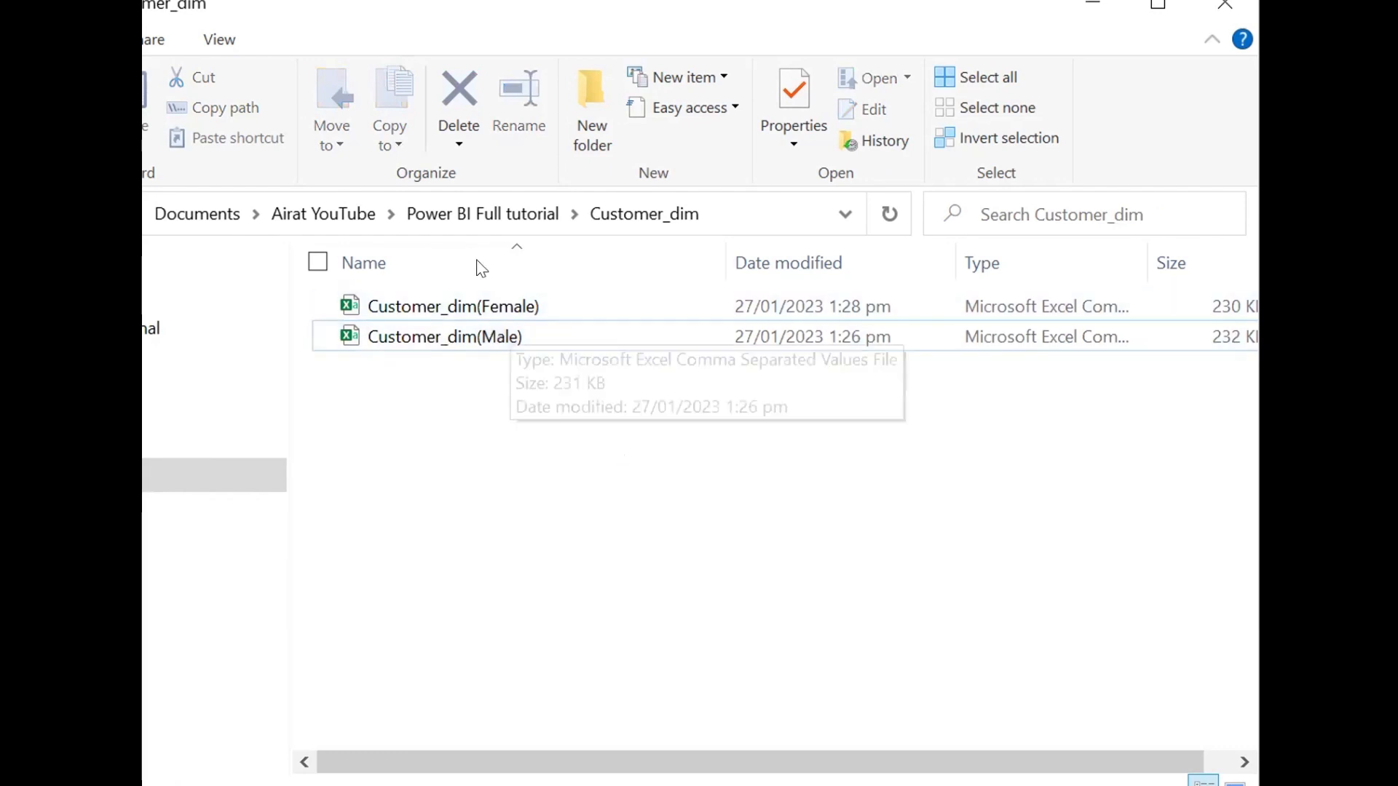
{"action": "left_click", "coordinate": [495, 218]}
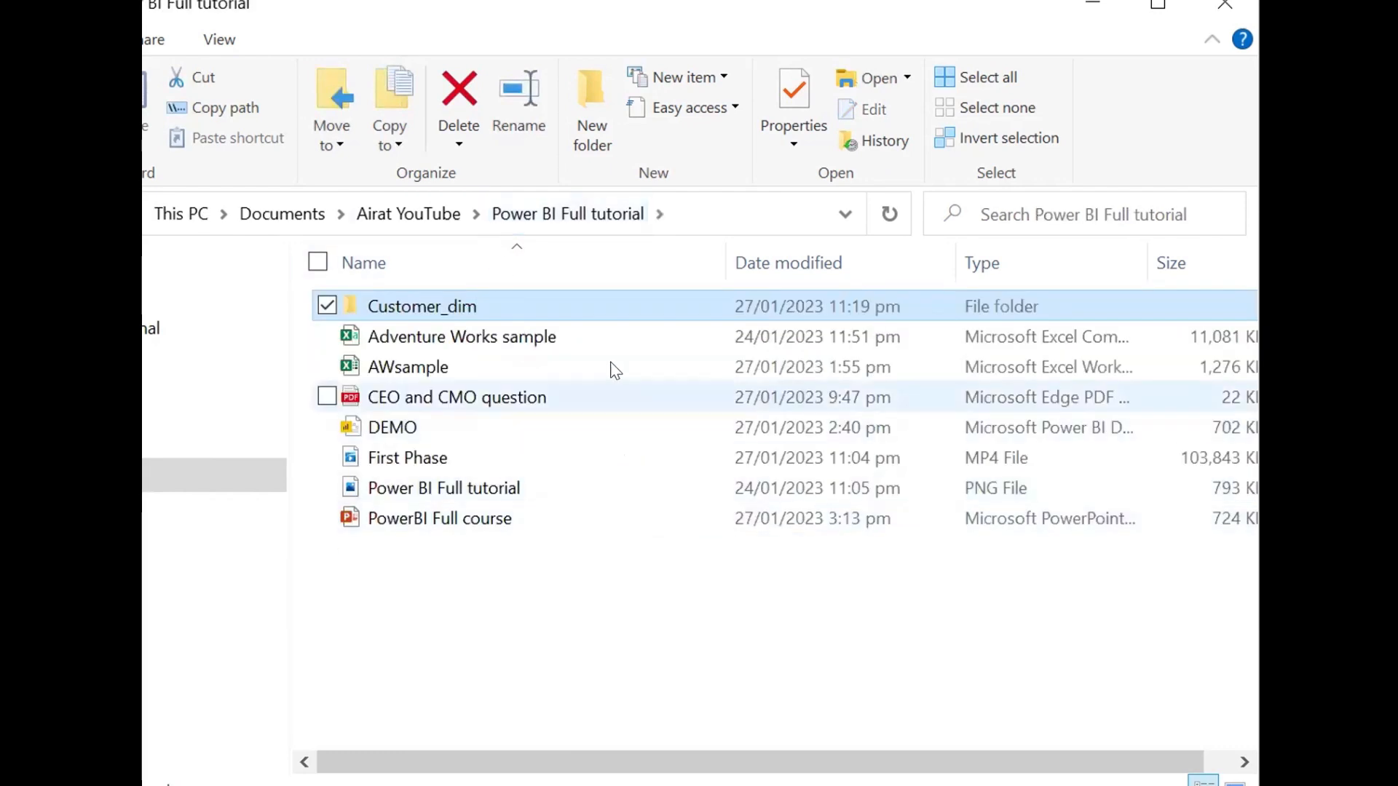
{"action": "mouse_move", "coordinate": [552, 314]}
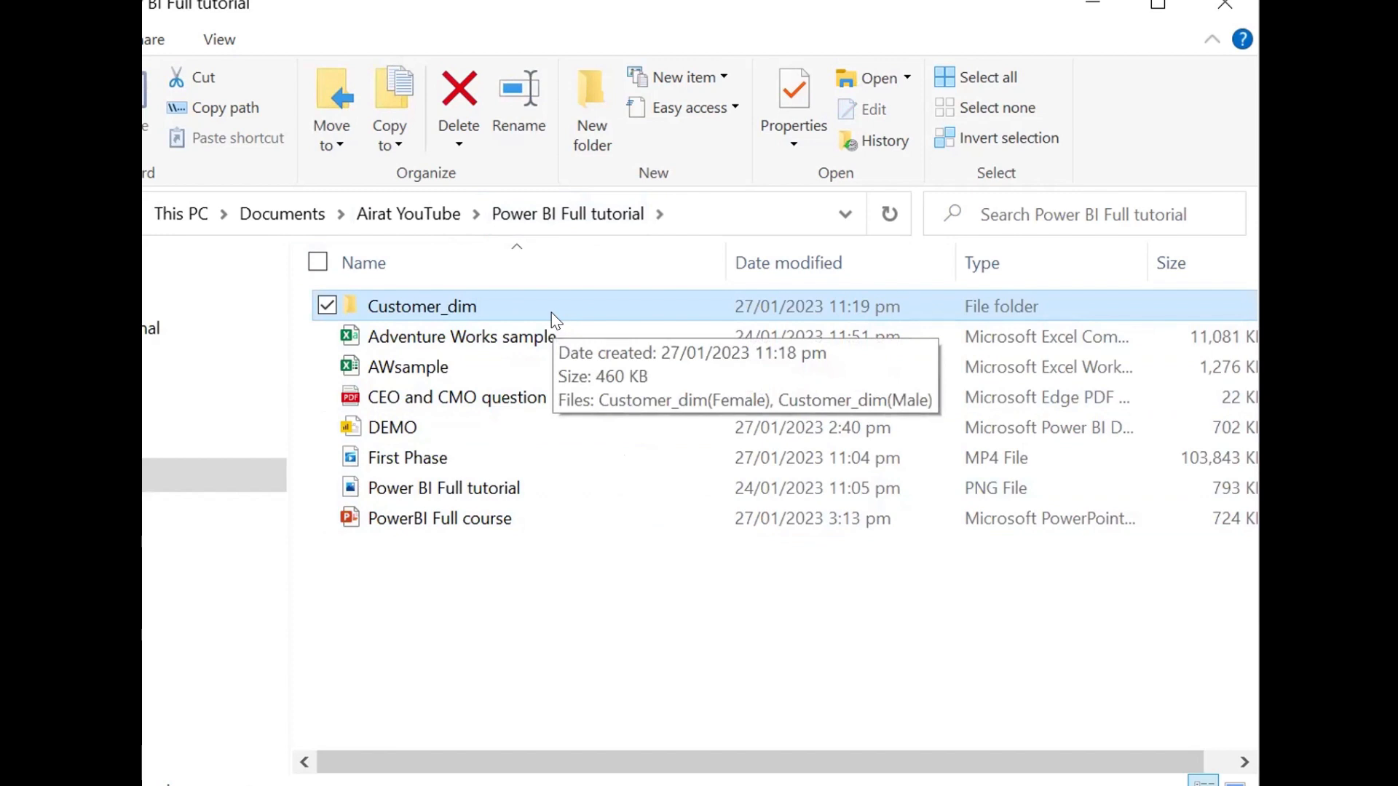
{"action": "left_click", "coordinate": [551, 313]}
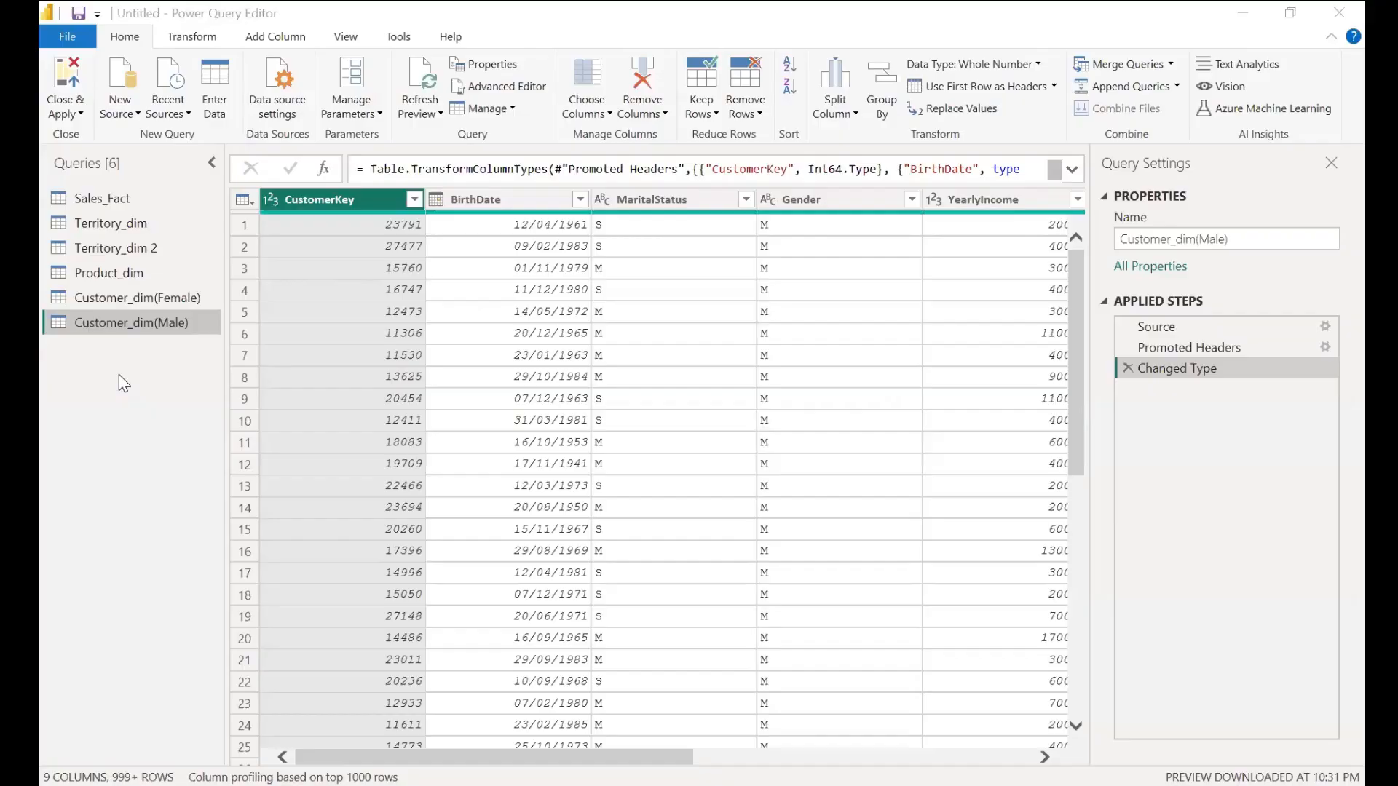
- Switch to Power Query Editor and connect to the Customer_dim folder as a new Folder data source
{"action": "left_click", "coordinate": [123, 376]}
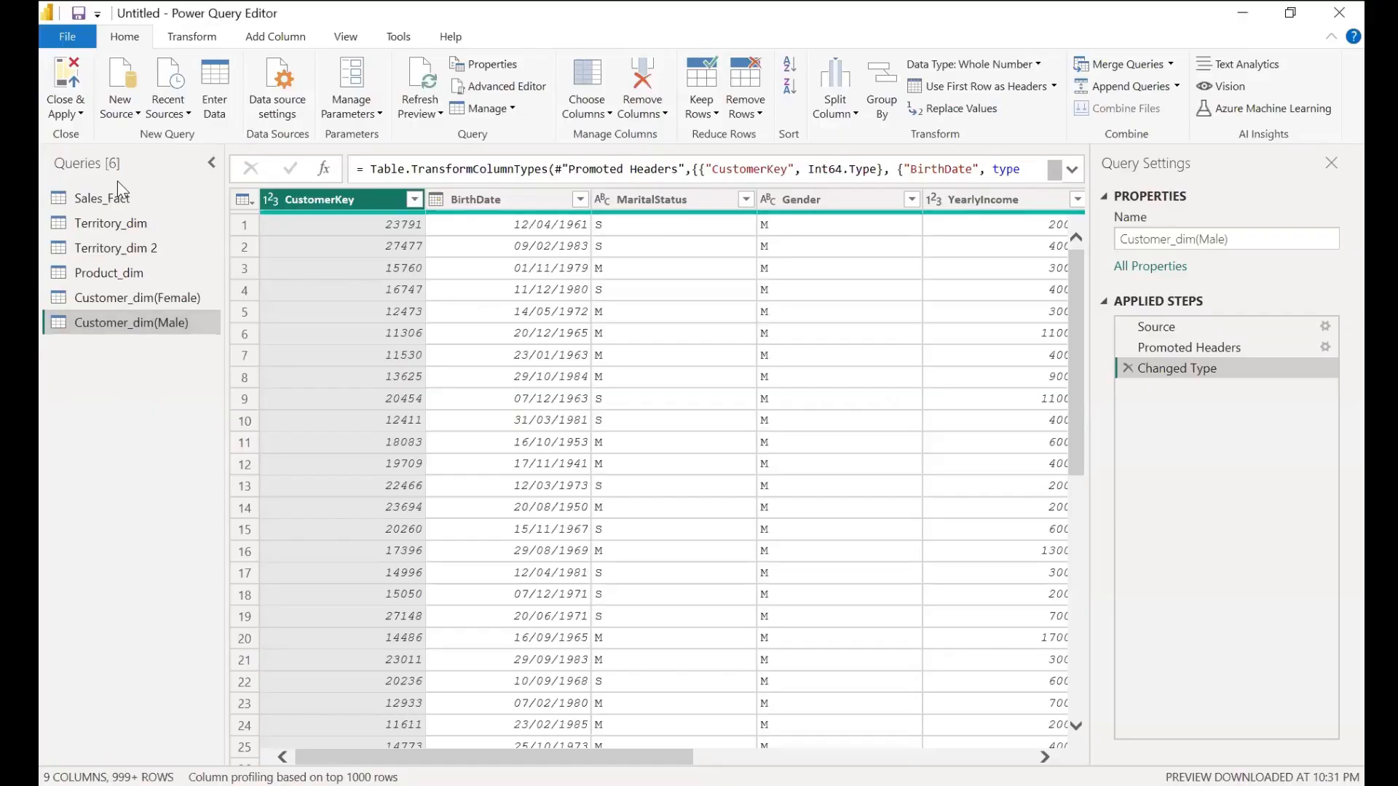
{"action": "left_click", "coordinate": [120, 116]}
{"action": "left_click", "coordinate": [133, 476]}
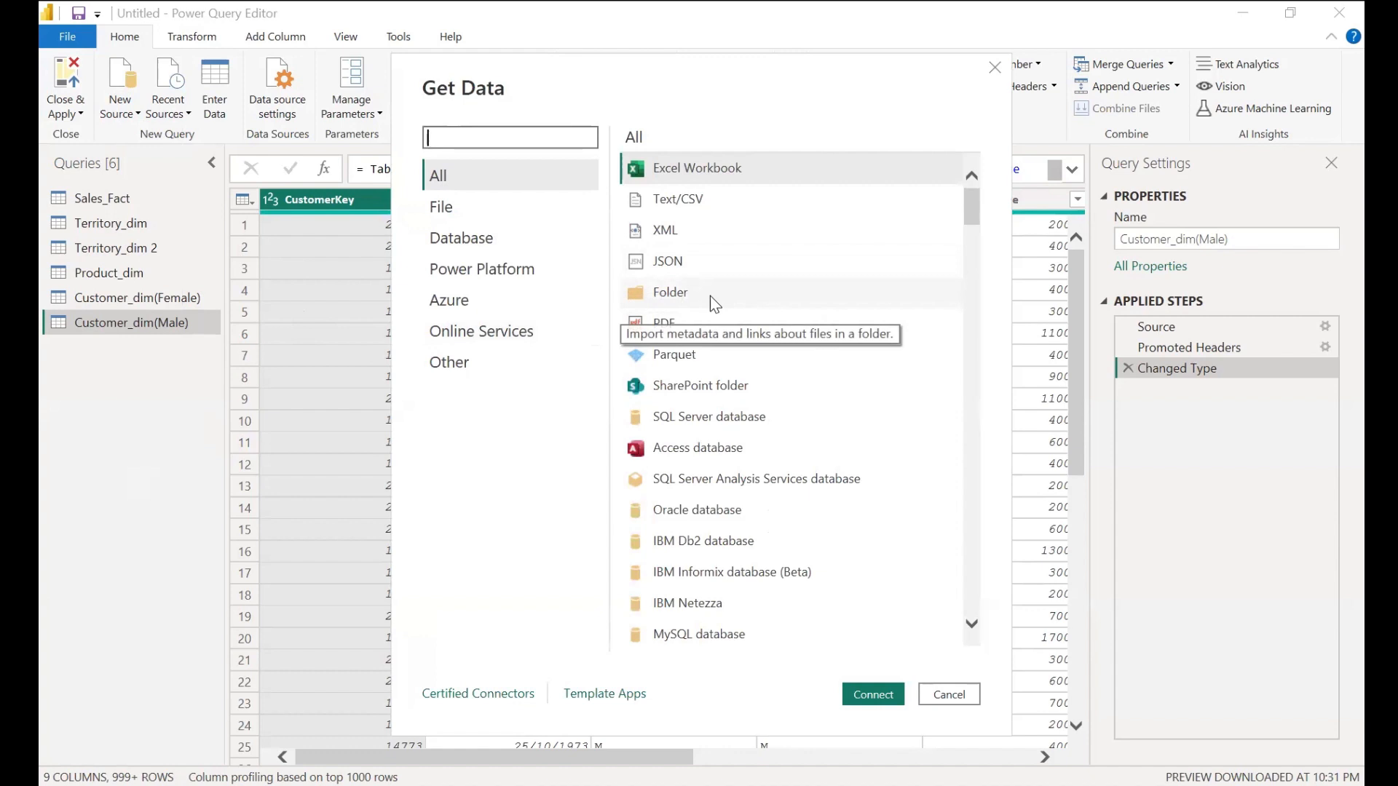
{"action": "left_click", "coordinate": [710, 296]}
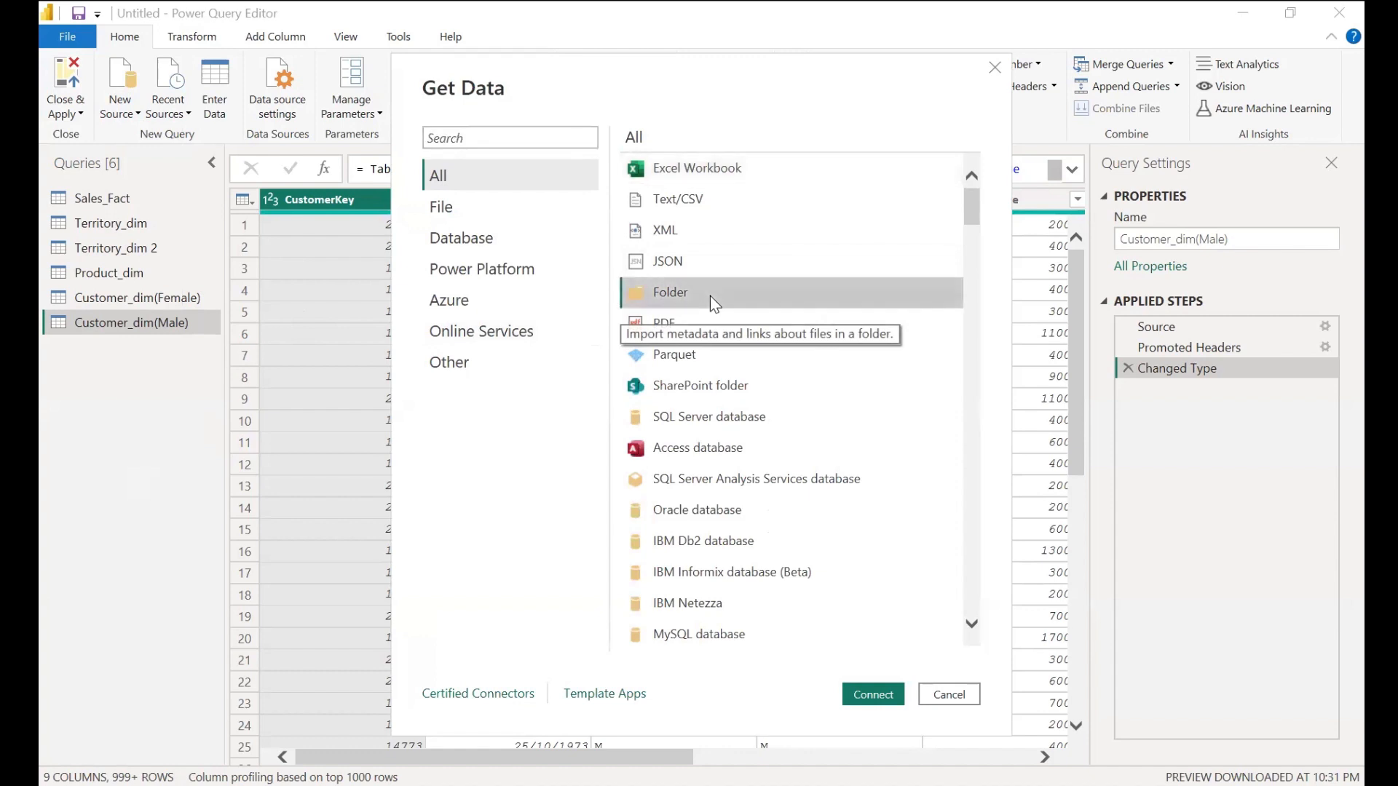
{"action": "left_click", "coordinate": [856, 706]}
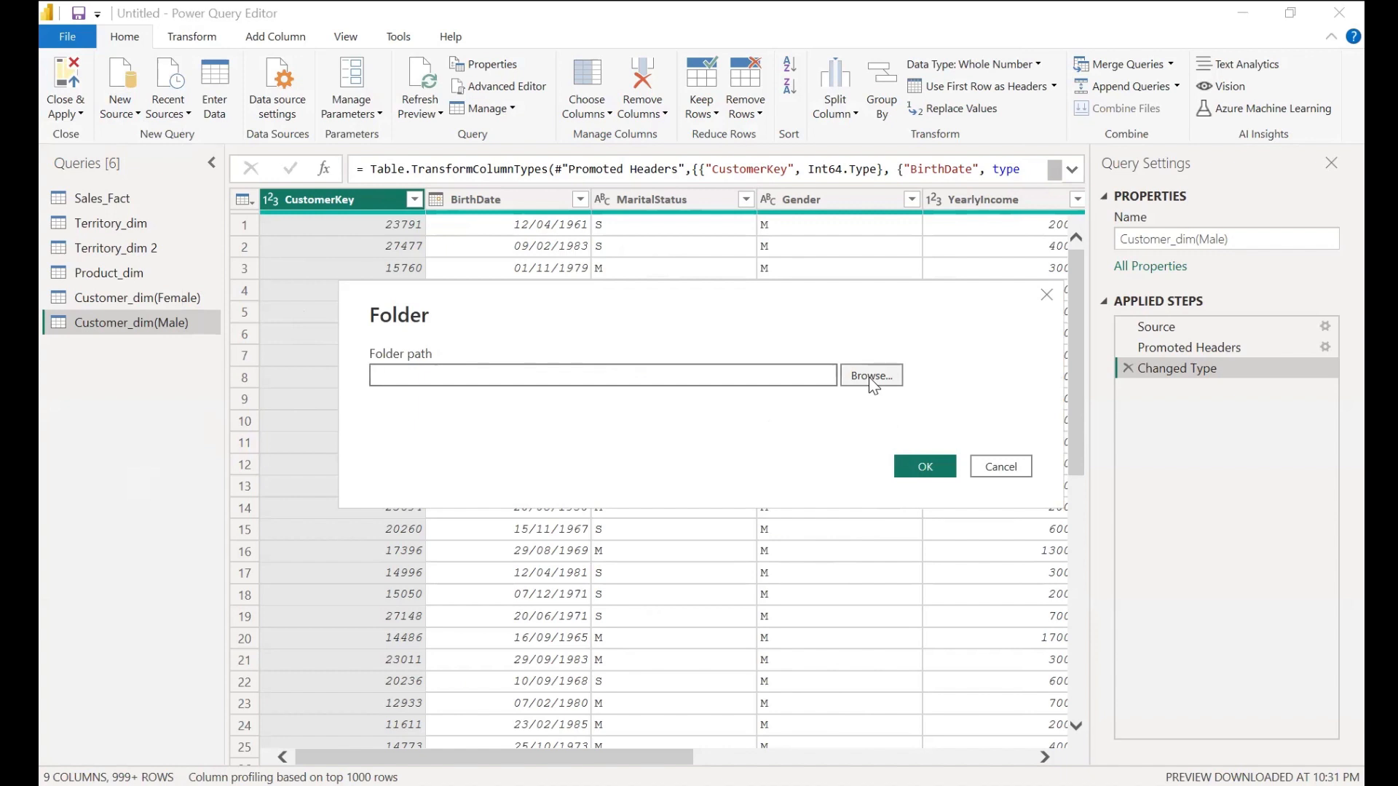
{"action": "key", "text": "ctrl+v"}
{"action": "left_click", "coordinate": [930, 471]}
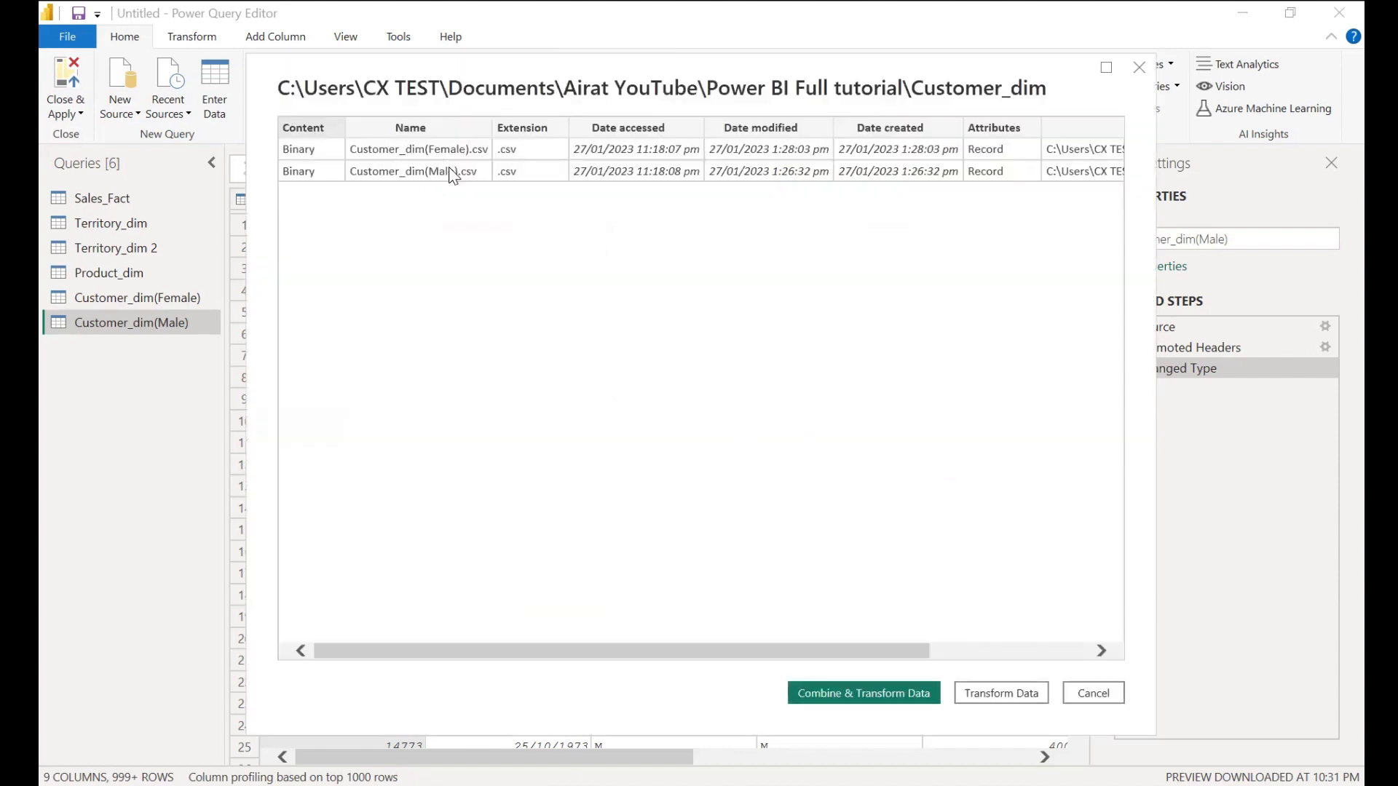
- Combine and transform the two customer CSV files, using the first file as the sample and comma as the delimiter
{"action": "scroll", "coordinate": [796, 305], "scroll_direction": "right", "scroll_amount": 3}
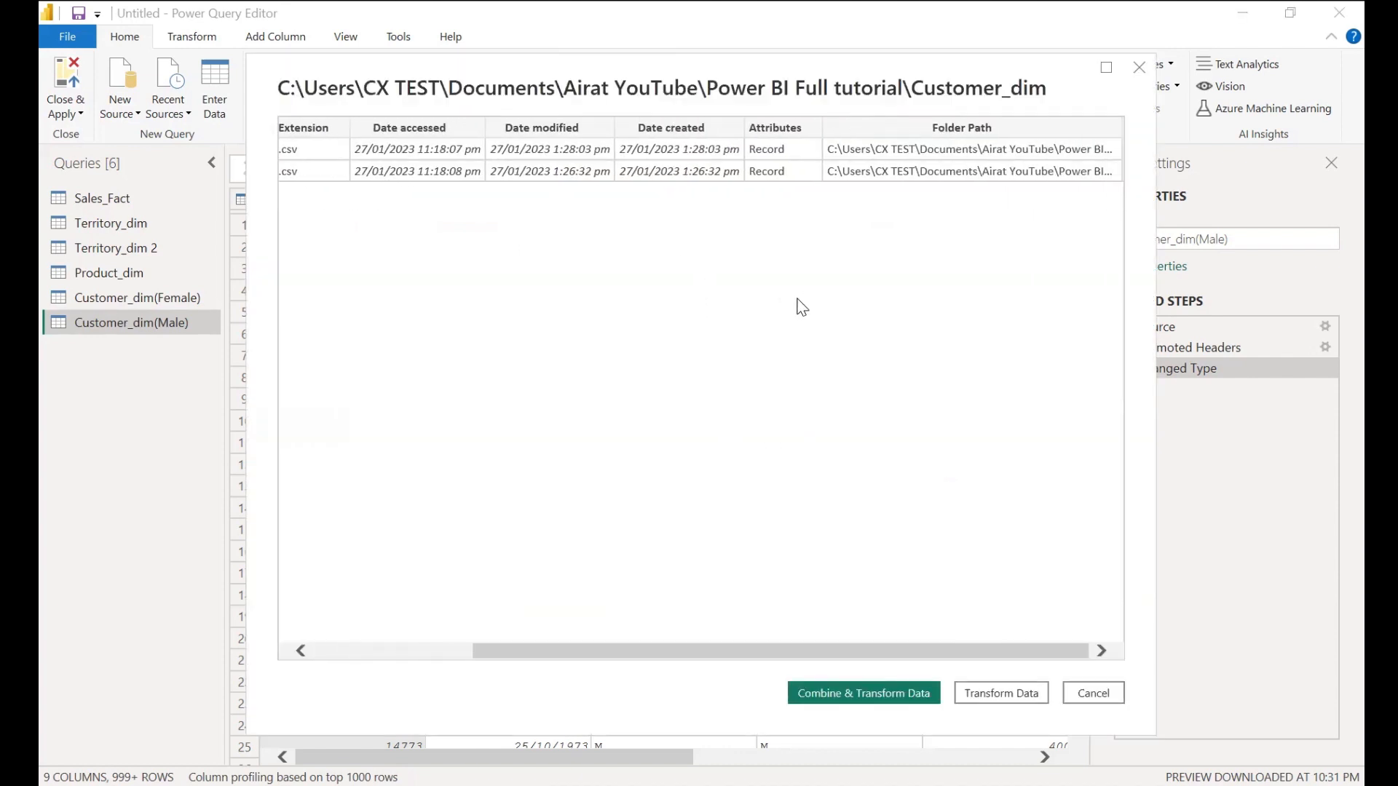
{"action": "scroll", "coordinate": [801, 306], "scroll_direction": "left", "scroll_amount": 3}
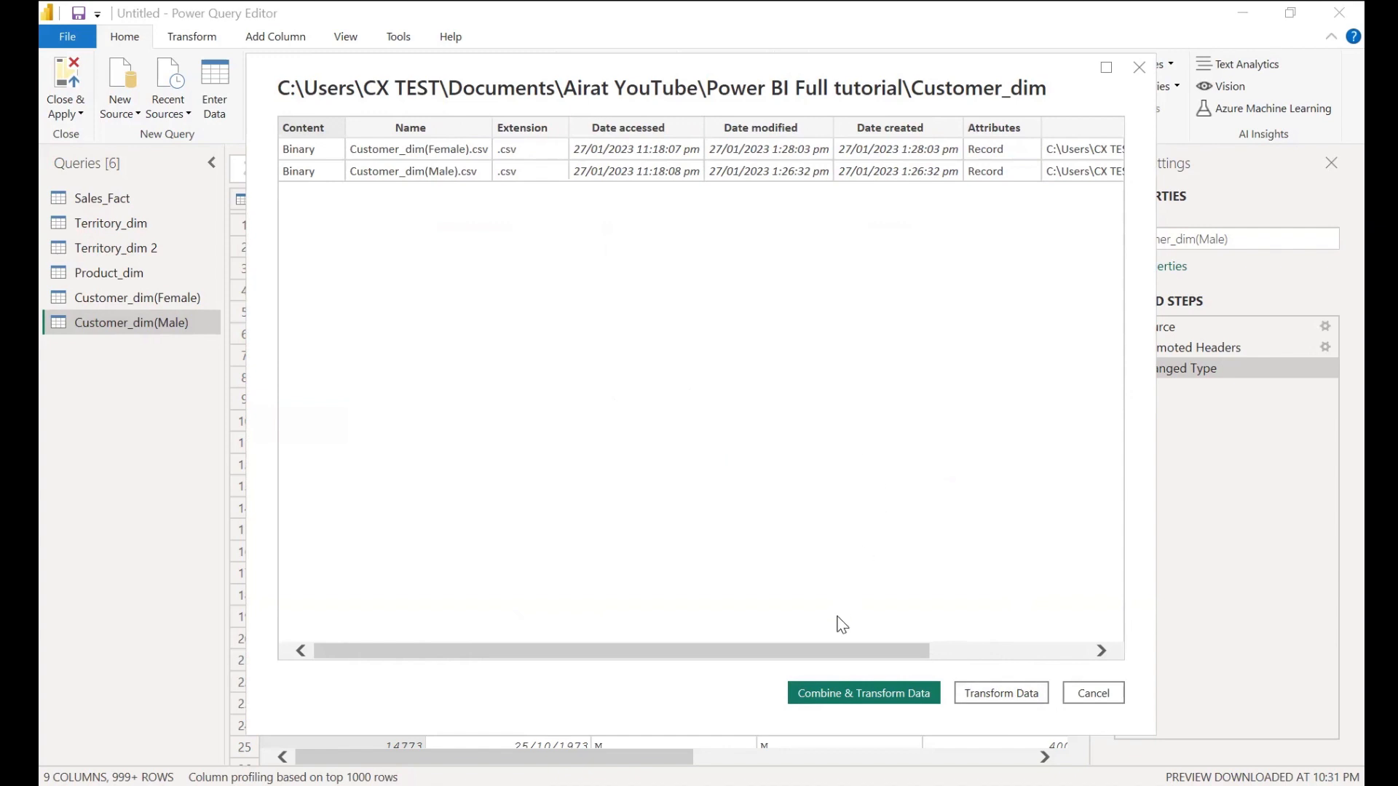
{"action": "left_click", "coordinate": [898, 694]}
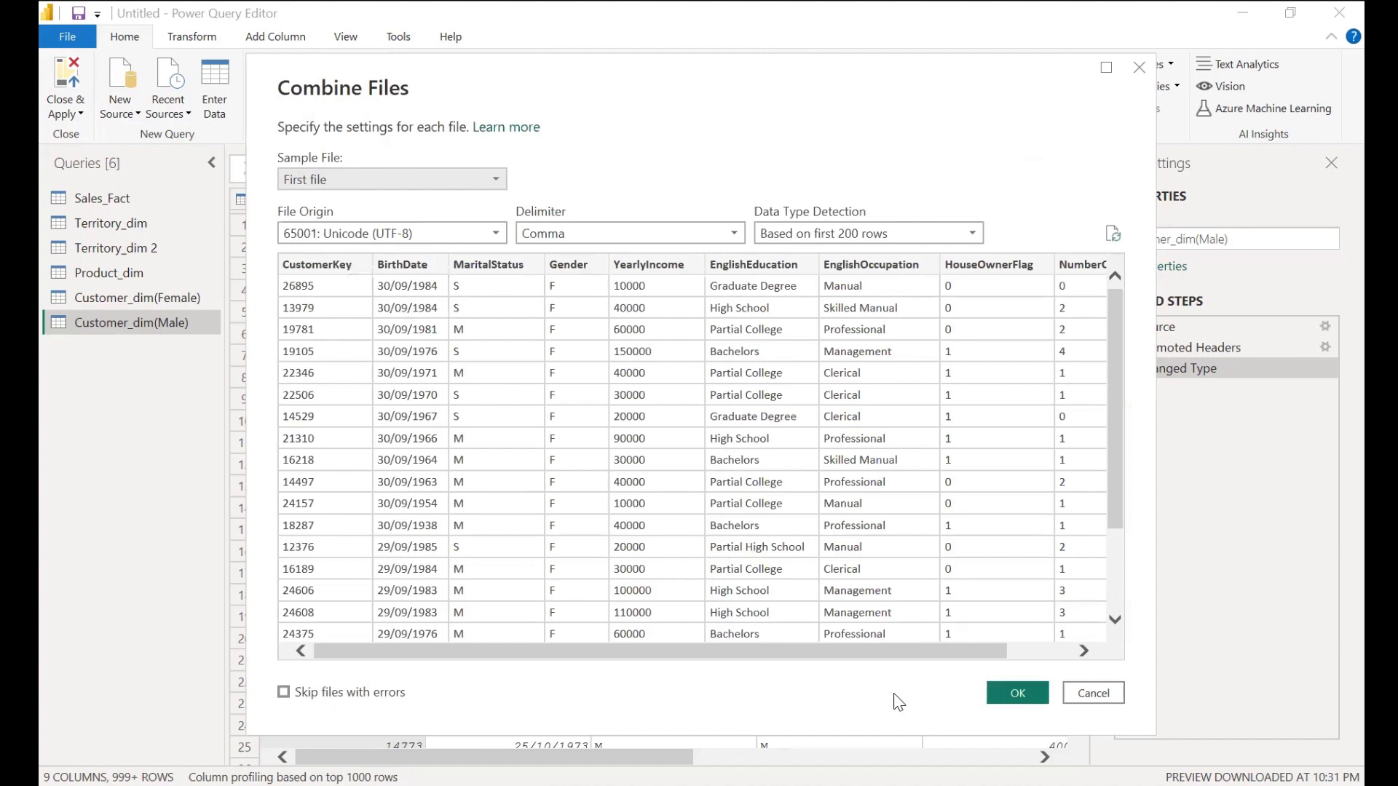
{"action": "left_click", "coordinate": [1023, 697]}
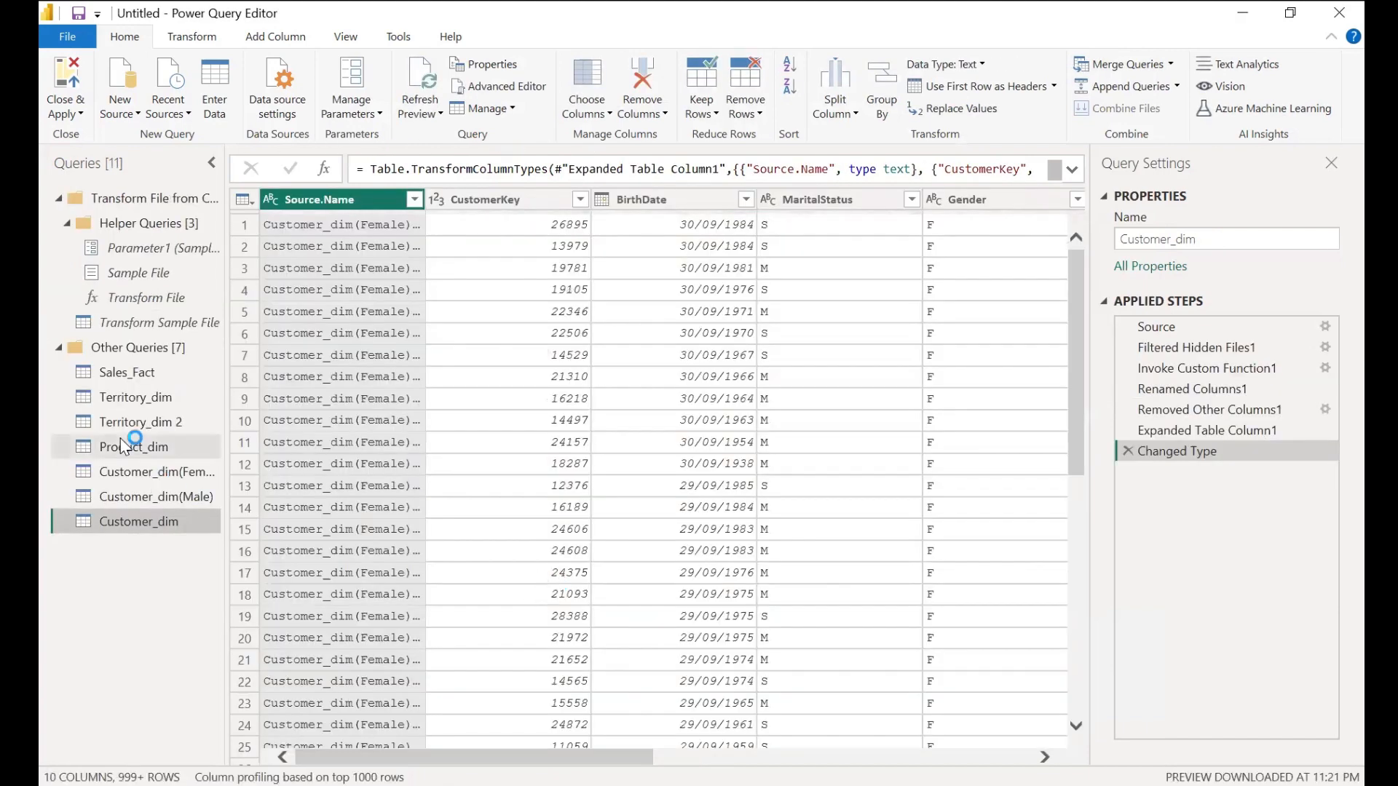
- Collapse the Transform File query group and examine the full list of Gender values in the combined Customer_dim query without filtering
{"action": "left_click", "coordinate": [58, 198]}
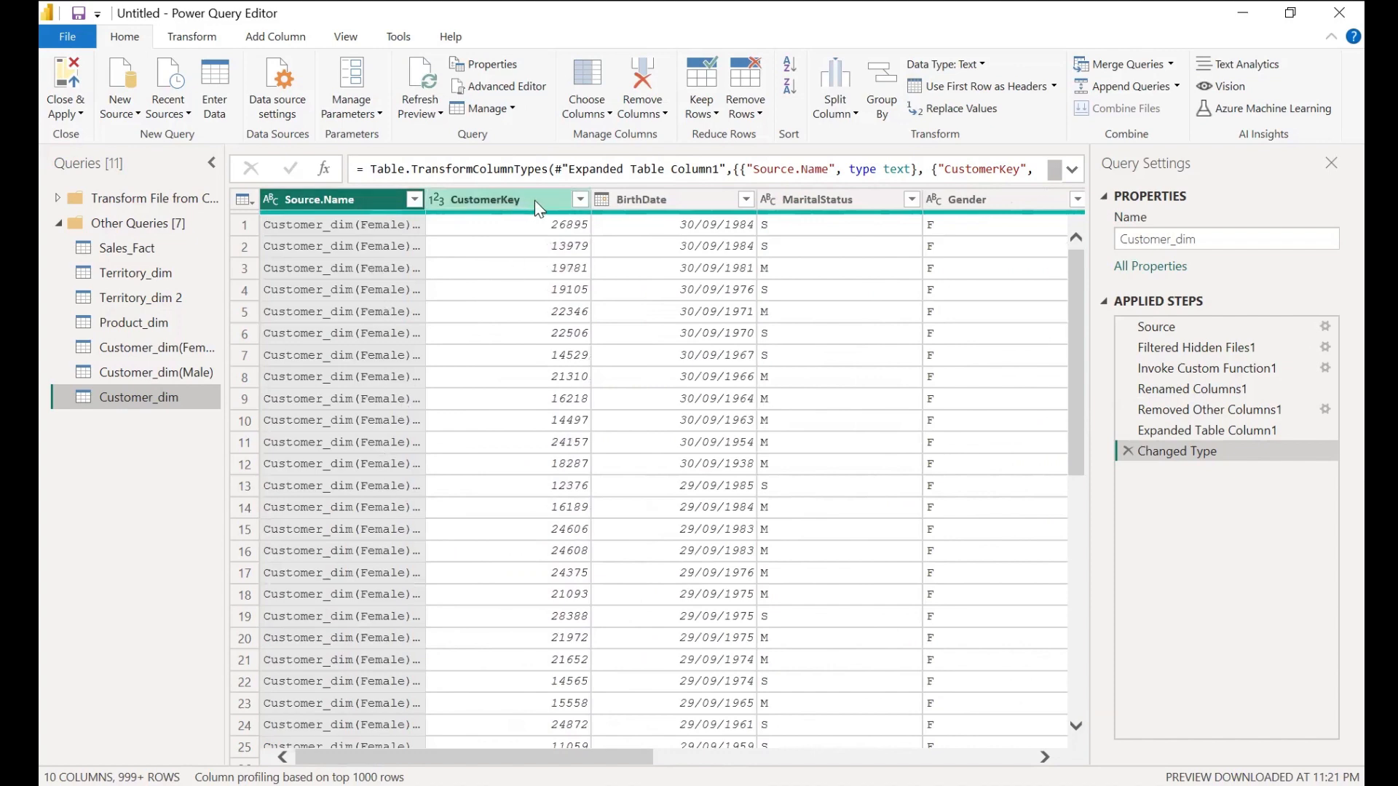
{"action": "scroll", "coordinate": [825, 320], "scroll_direction": "right", "scroll_amount": 5}
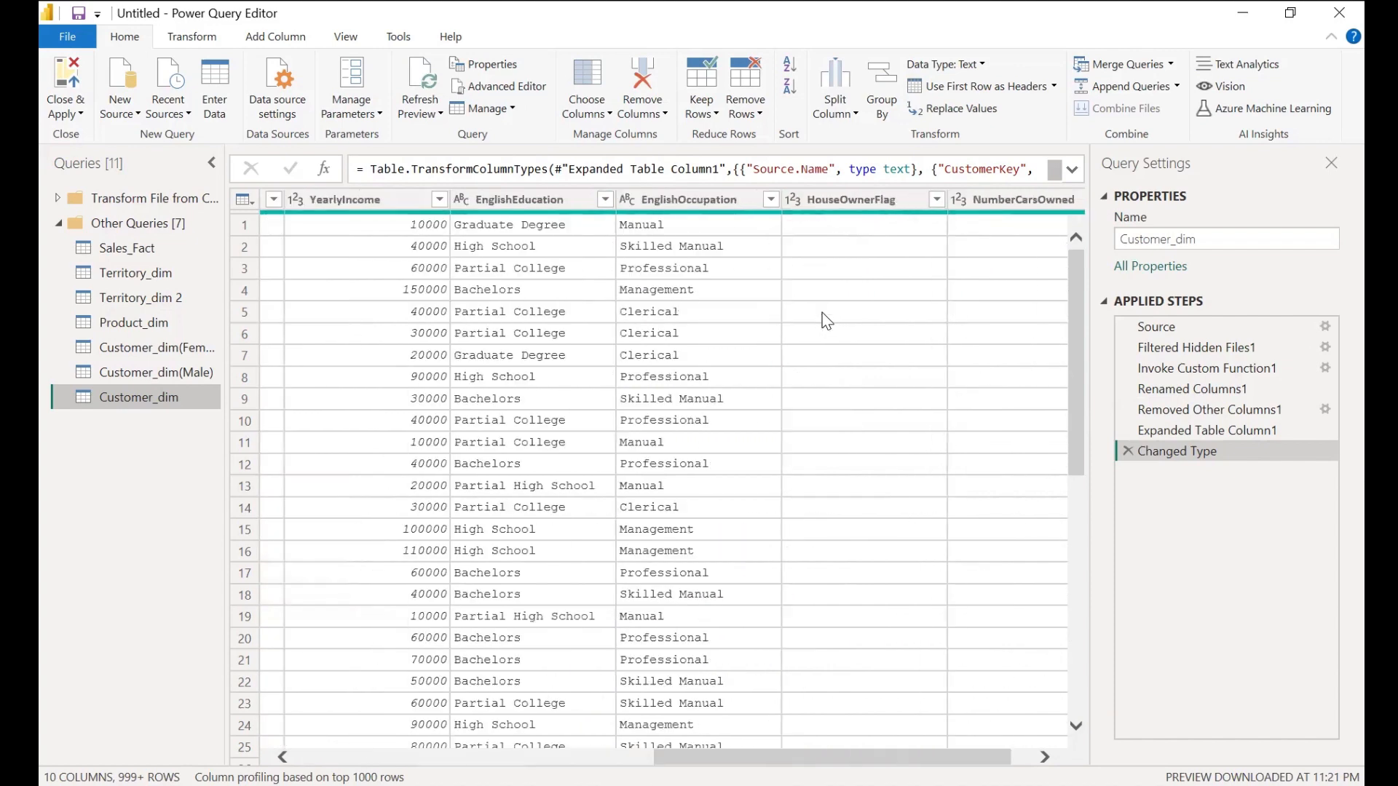
{"action": "scroll", "coordinate": [823, 321], "scroll_direction": "left", "scroll_amount": 5}
{"action": "scroll", "coordinate": [911, 326], "scroll_direction": "right", "scroll_amount": 2}
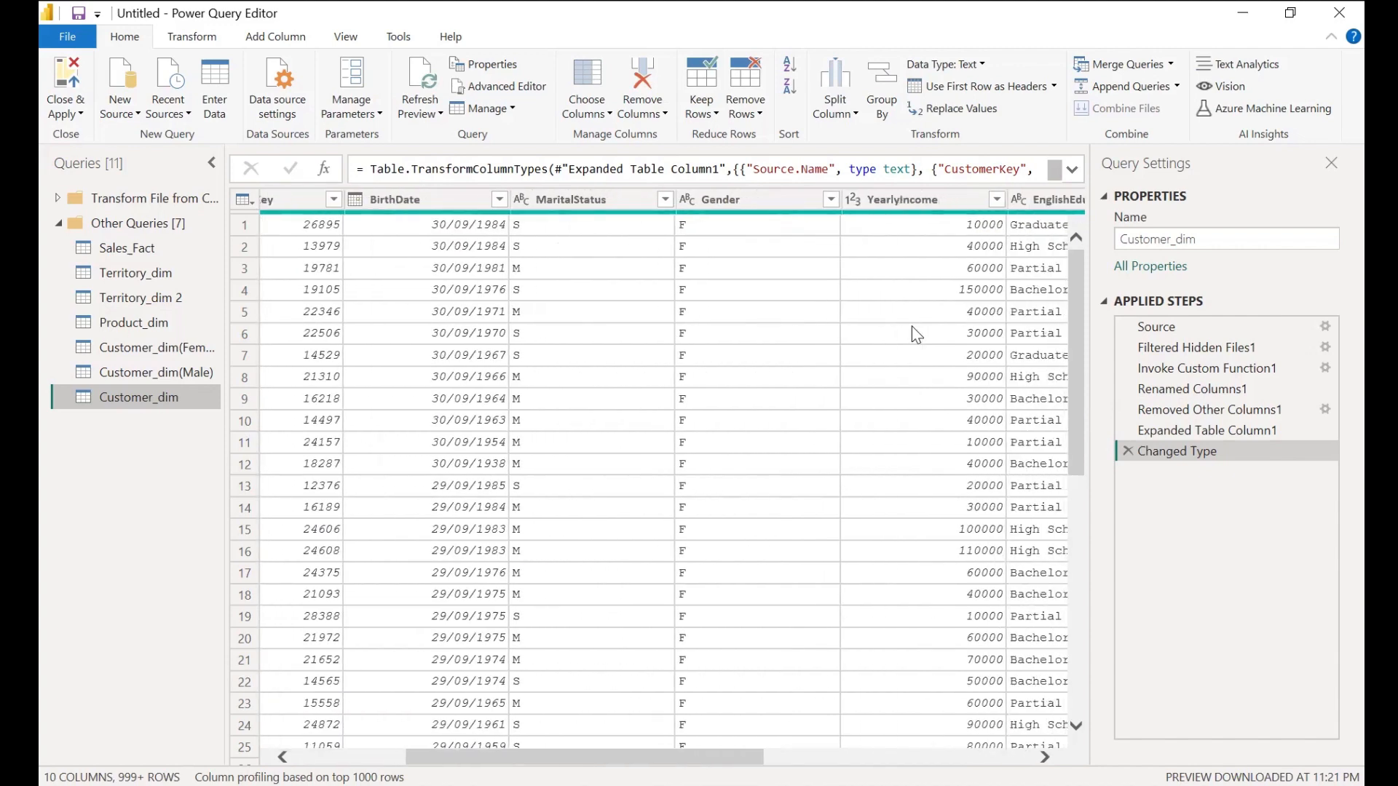
{"action": "left_click", "coordinate": [829, 198]}
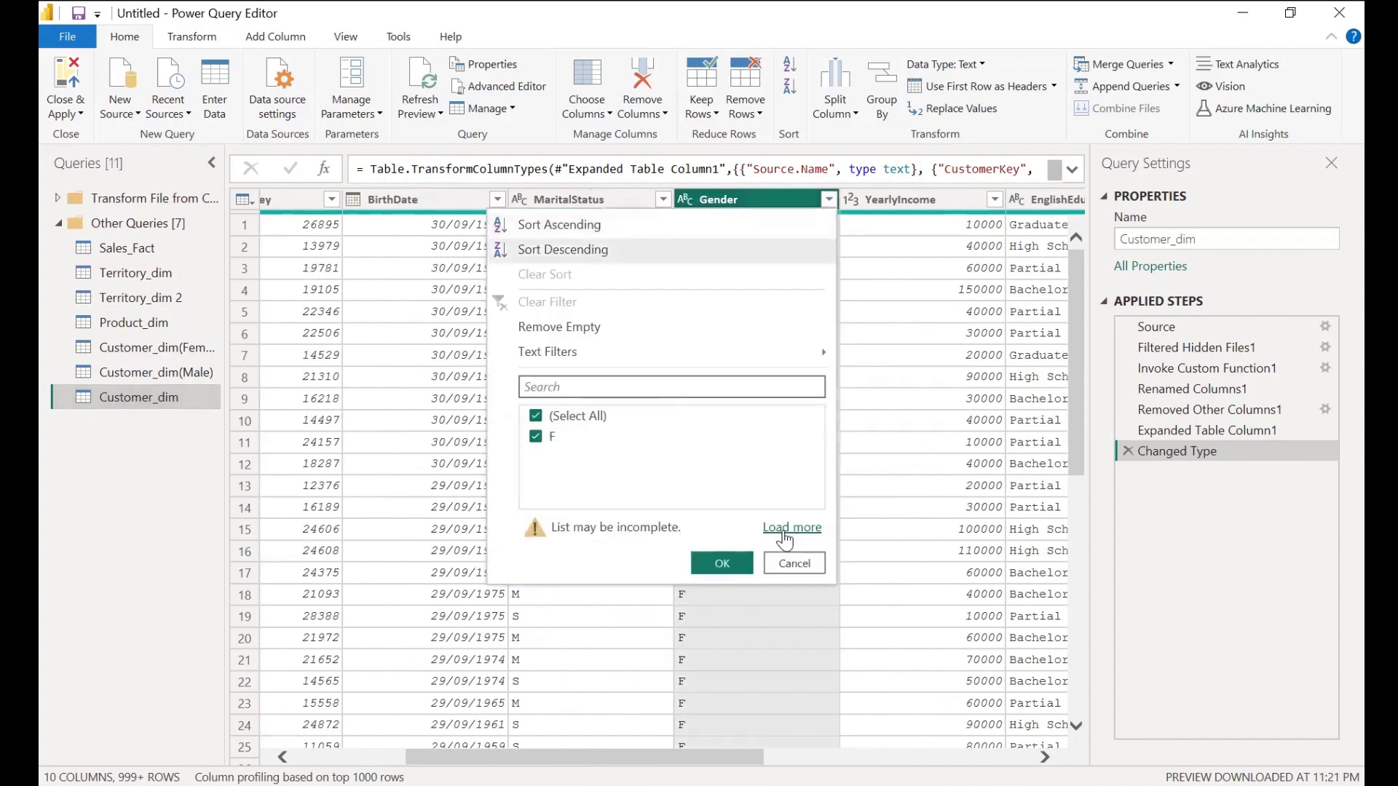
{"action": "left_click", "coordinate": [786, 530]}
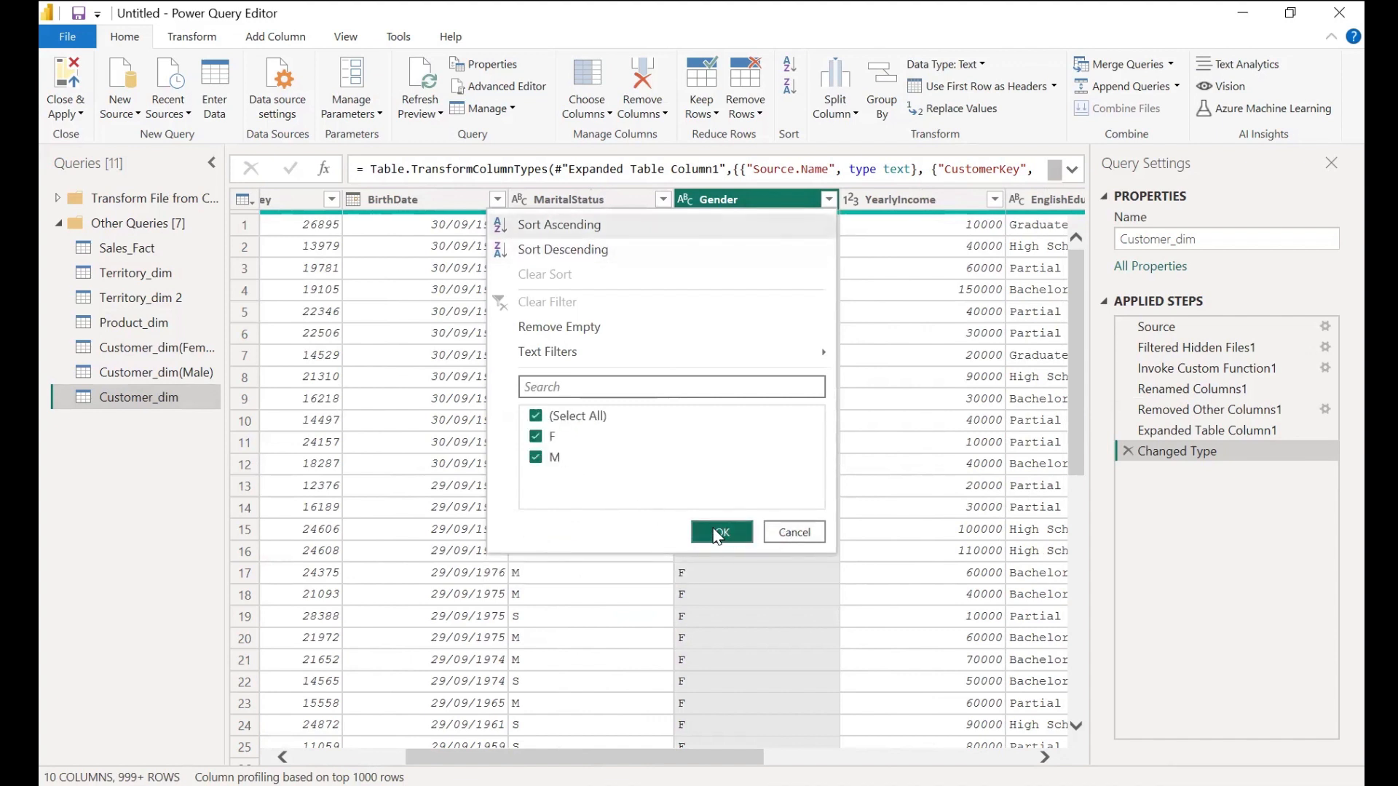
{"action": "left_click", "coordinate": [794, 535]}
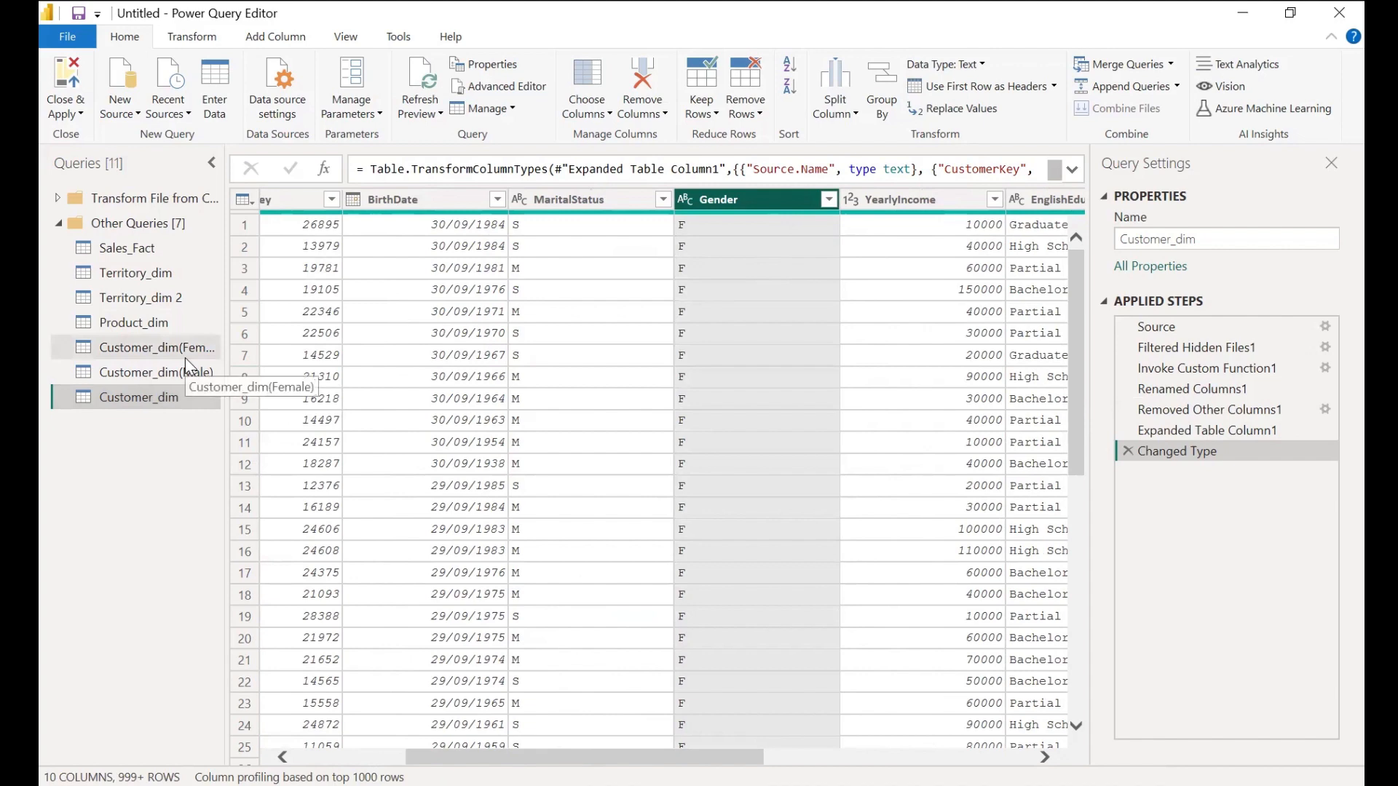
- Compare the separate Customer_dim(Female) and Customer_dim(Male) queries with the combined Customer_dim query
{"action": "left_click", "coordinate": [156, 360]}
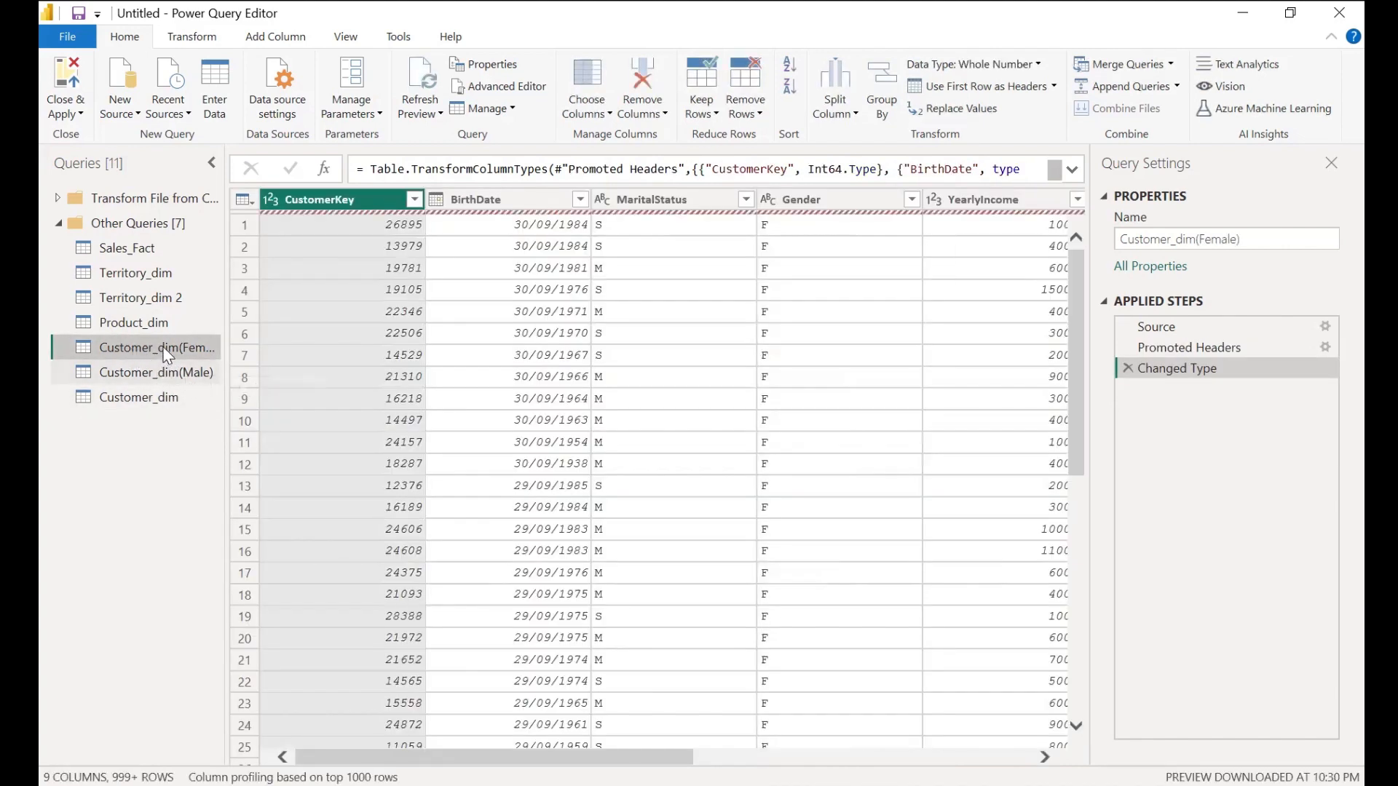
{"action": "left_click", "coordinate": [173, 374]}
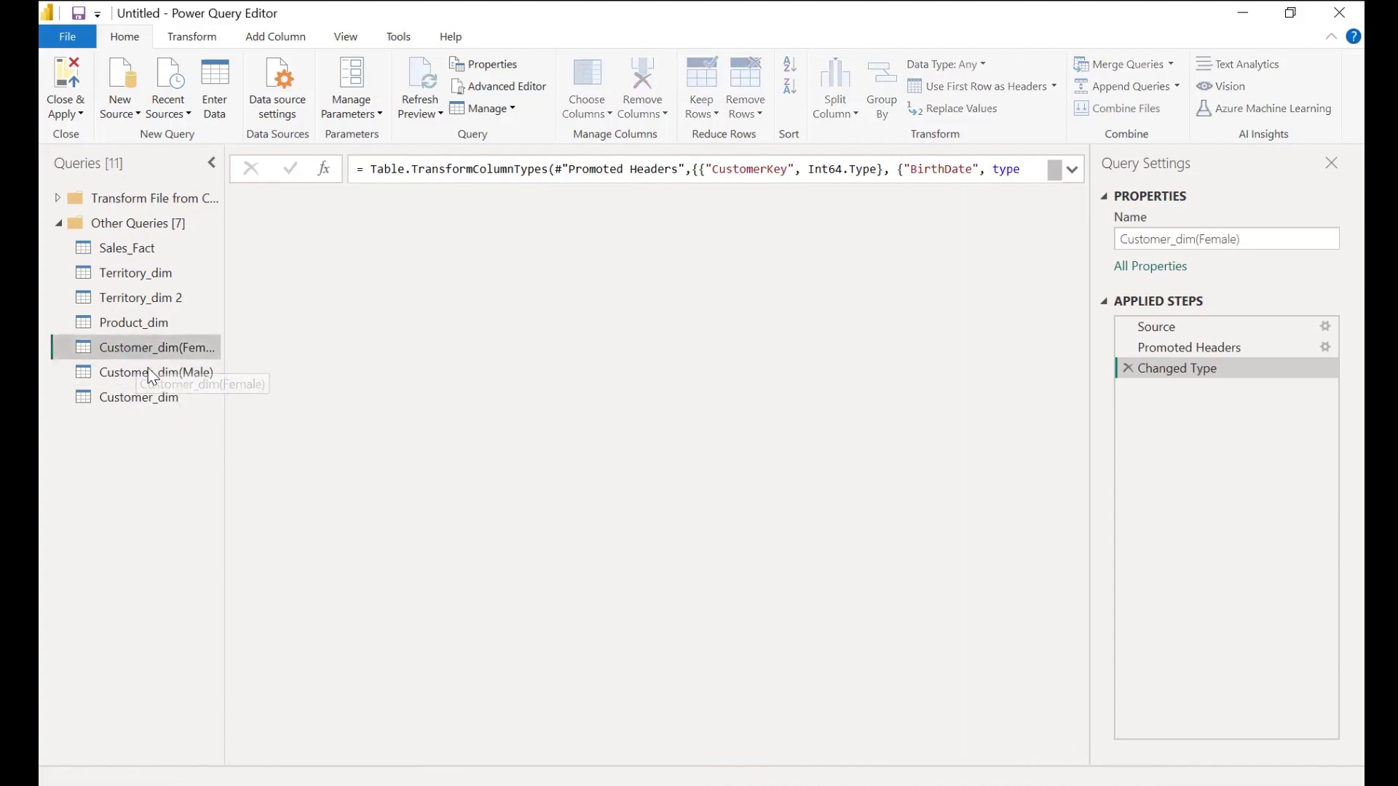
{"action": "left_click", "coordinate": [149, 373]}
{"action": "left_click", "coordinate": [154, 400]}
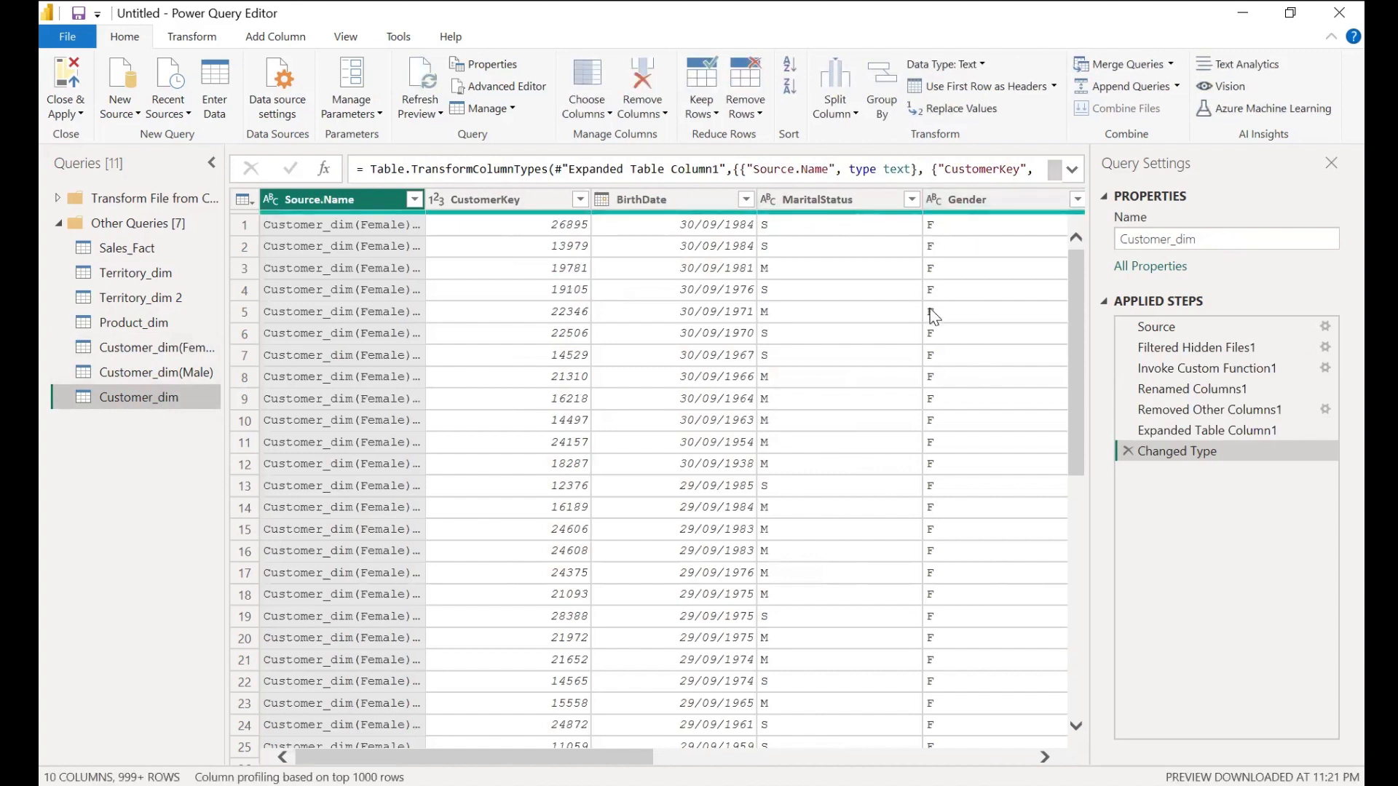
- Check the Gender column's filter options in Customer_dim again and leave them unapplied
{"action": "scroll", "coordinate": [941, 261], "scroll_direction": "right", "scroll_amount": 3}
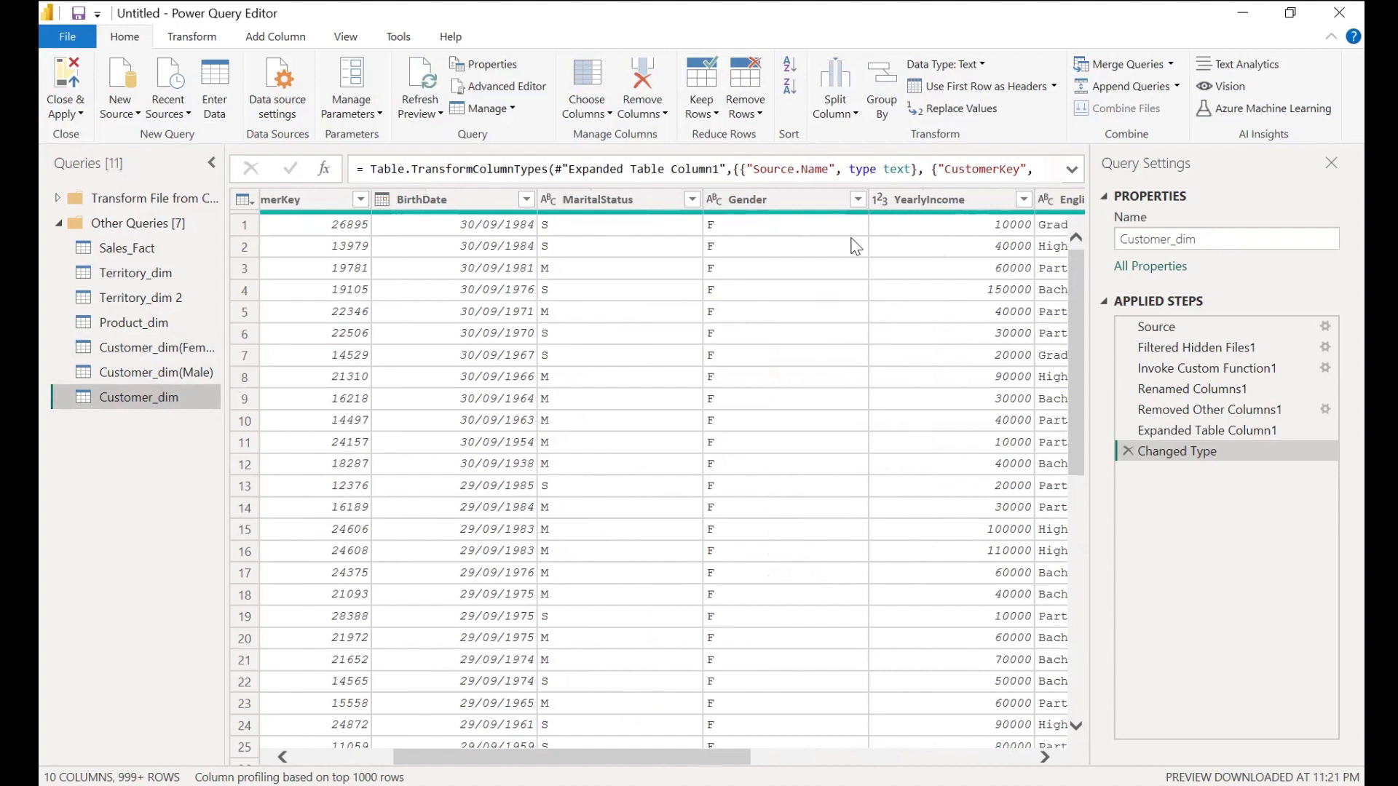
{"action": "left_click", "coordinate": [857, 201]}
{"action": "left_click", "coordinate": [859, 201]}
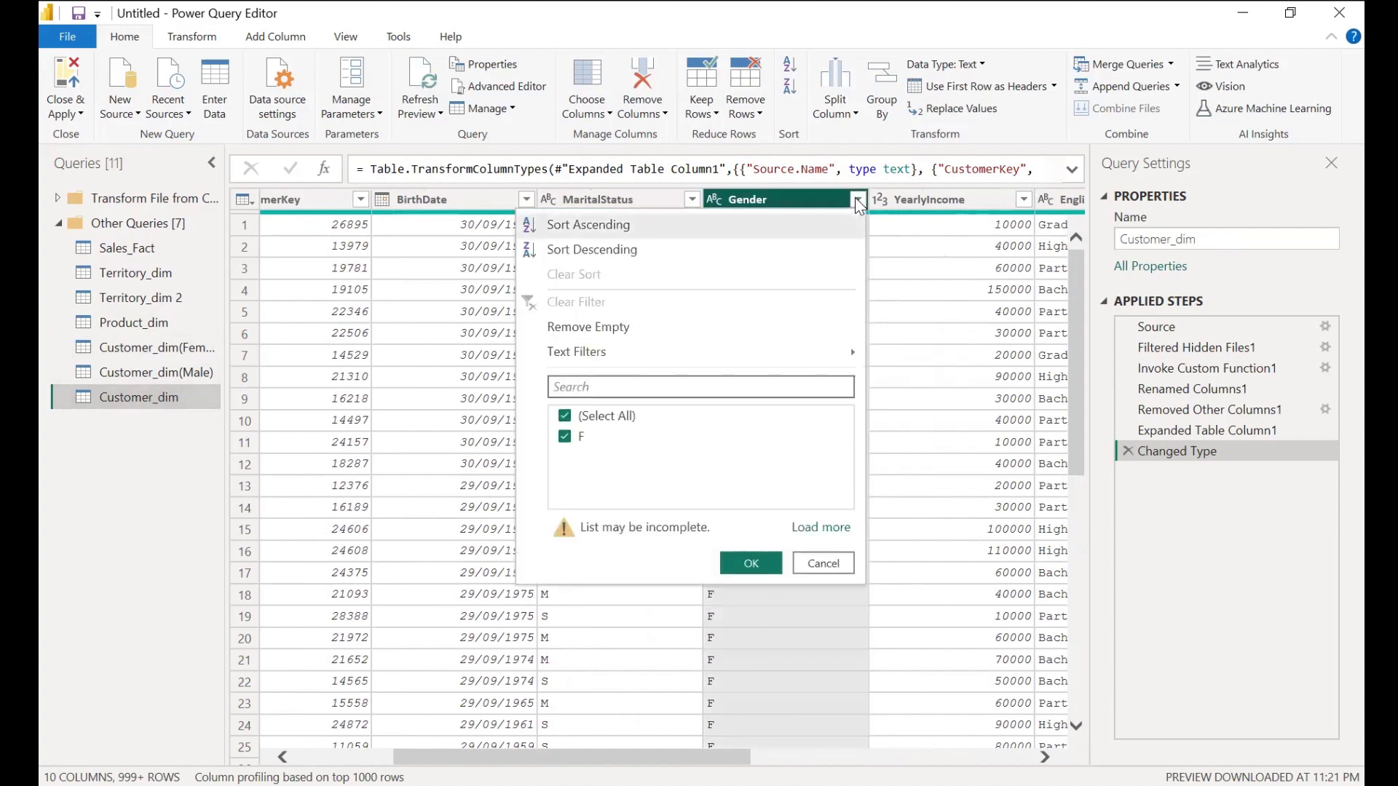
{"action": "left_click", "coordinate": [857, 201]}
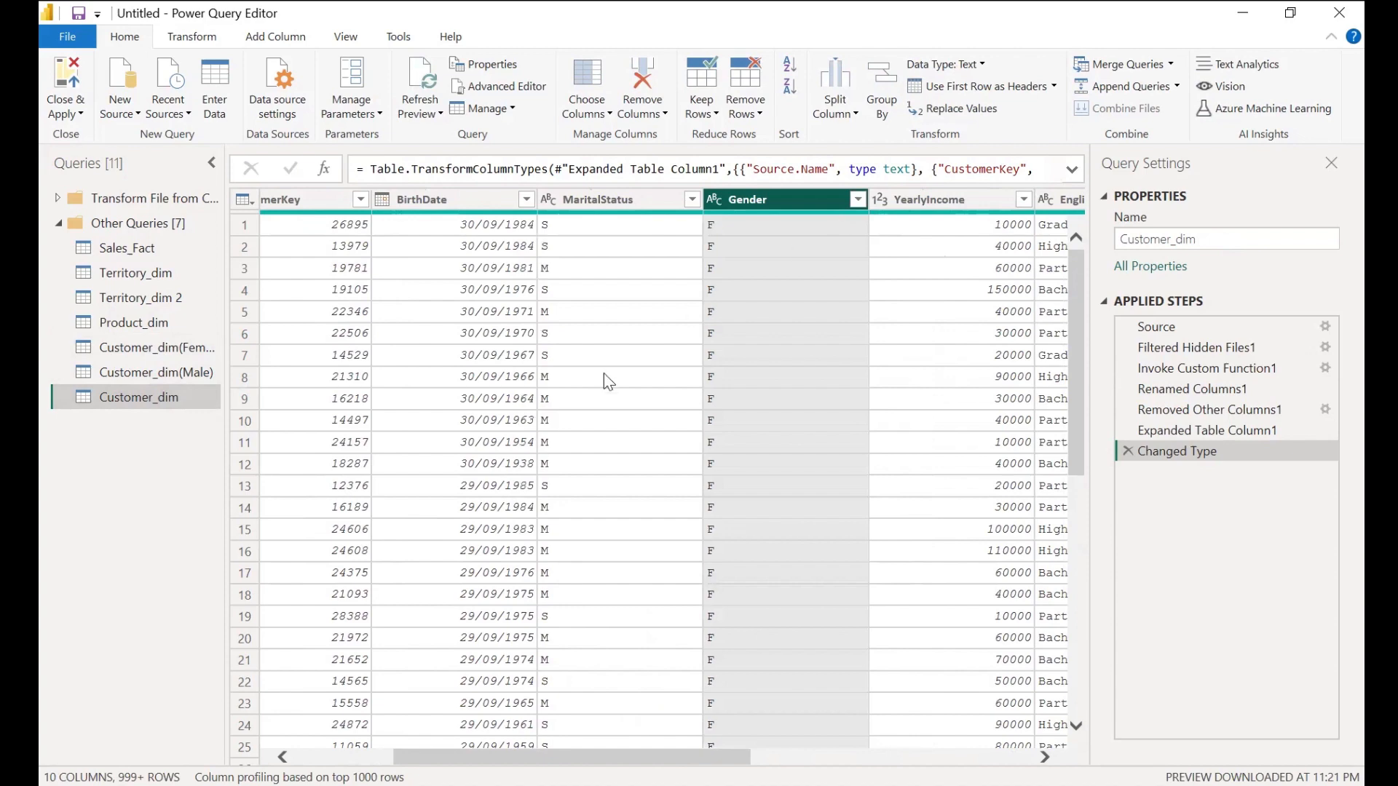
- Compare the separate male and female customer queries with the combined Customer_dim query, and examine Product_dim
{"action": "left_click", "coordinate": [179, 379]}
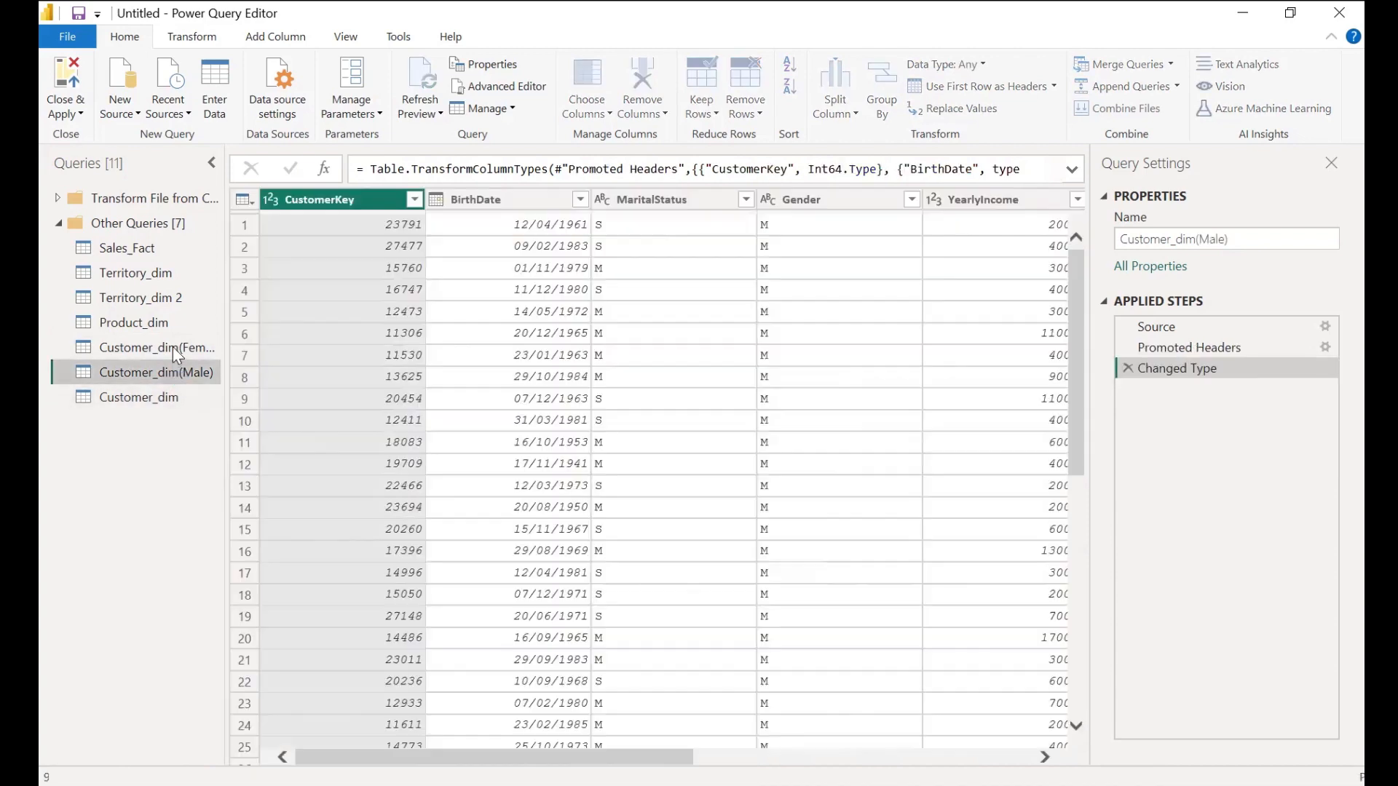
{"action": "left_click", "coordinate": [166, 348]}
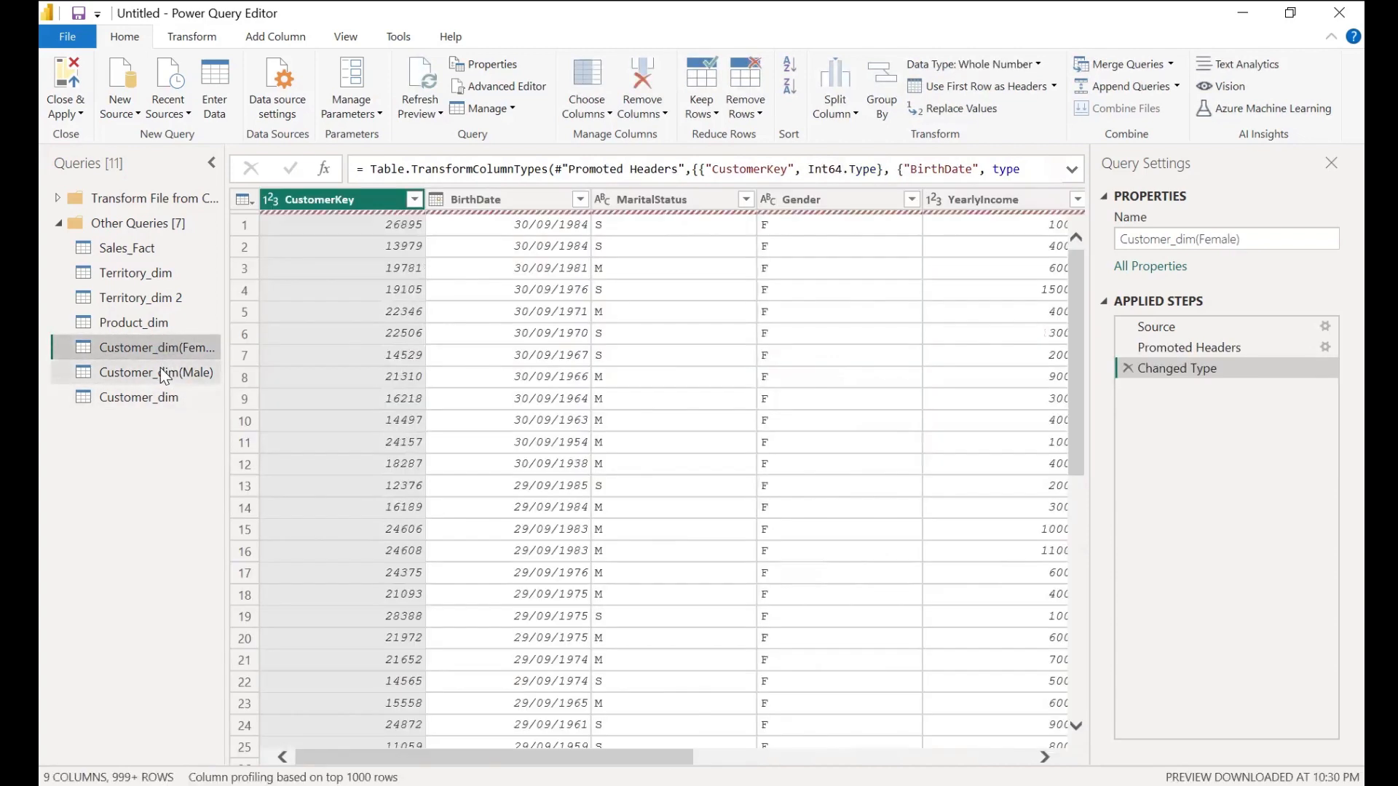
{"action": "left_click", "coordinate": [163, 371]}
{"action": "left_click", "coordinate": [169, 348]}
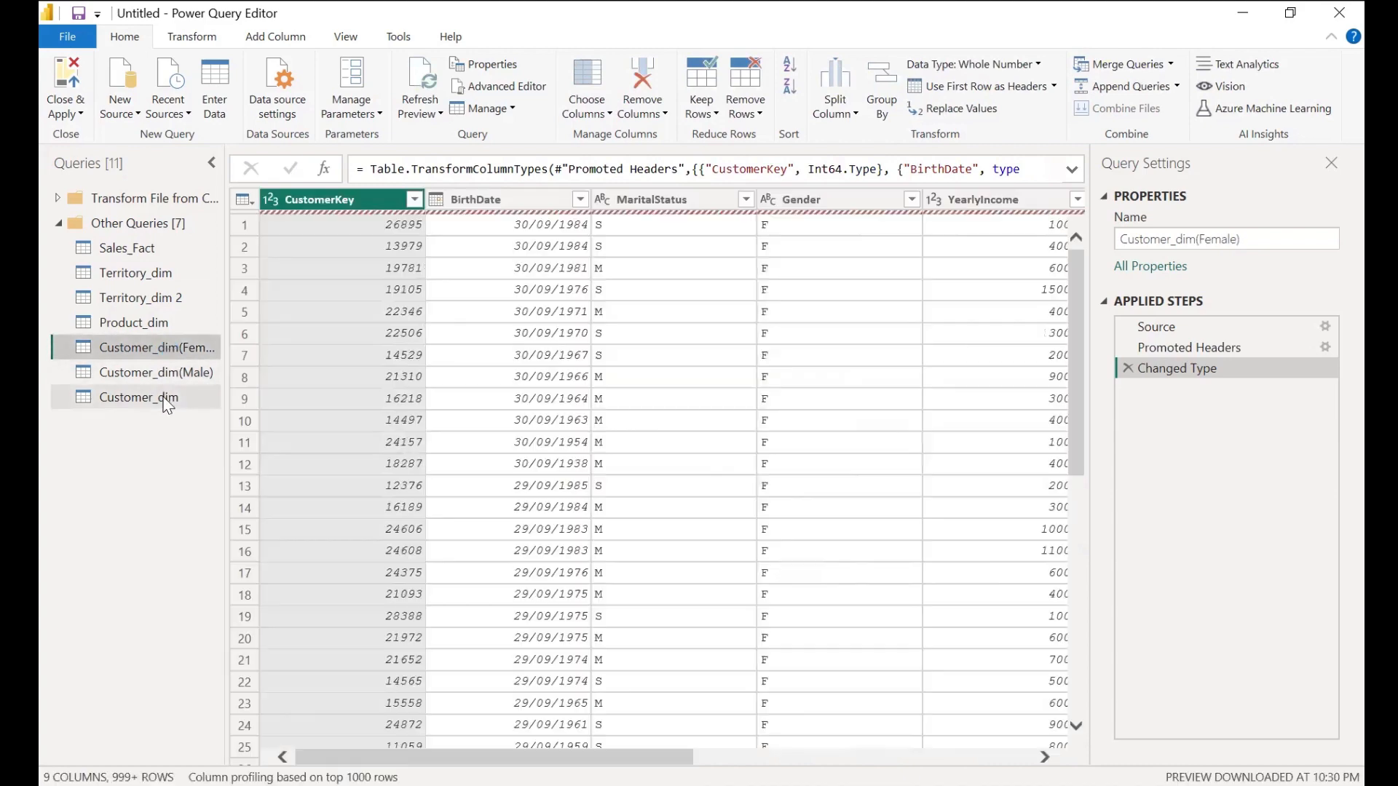
{"action": "left_click", "coordinate": [173, 396]}
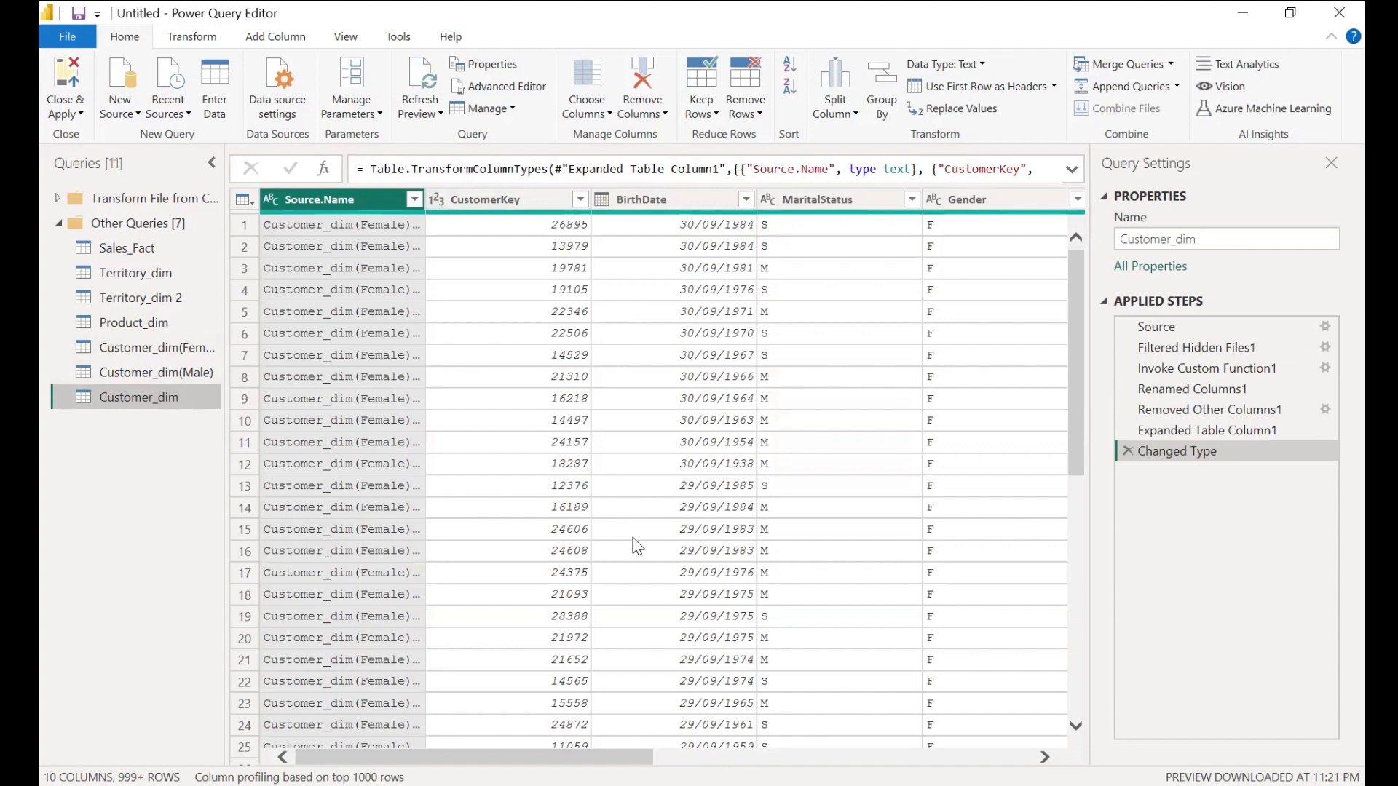
{"action": "left_click", "coordinate": [178, 351]}
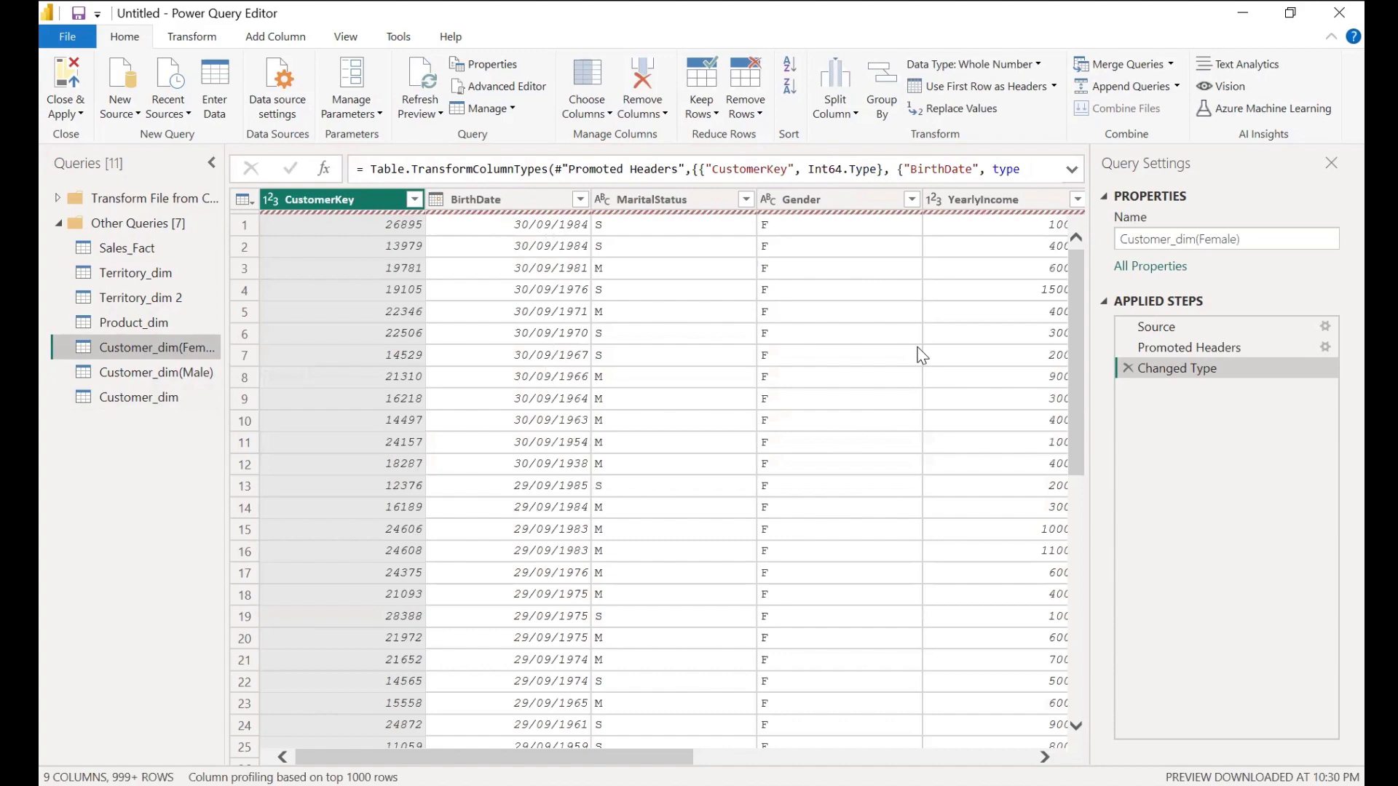
{"action": "scroll", "coordinate": [901, 320], "scroll_direction": "right", "scroll_amount": 5}
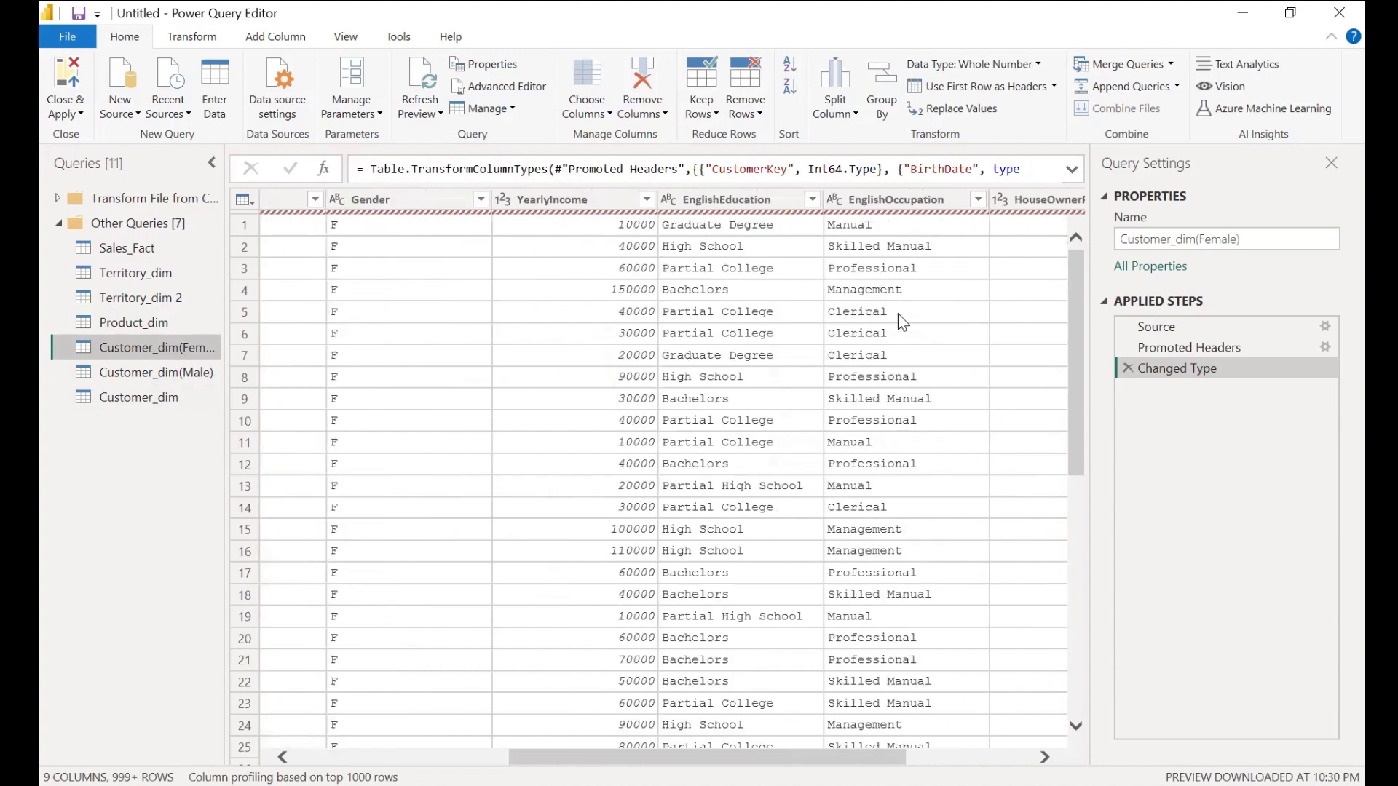
{"action": "scroll", "coordinate": [903, 321], "scroll_direction": "left", "scroll_amount": 5}
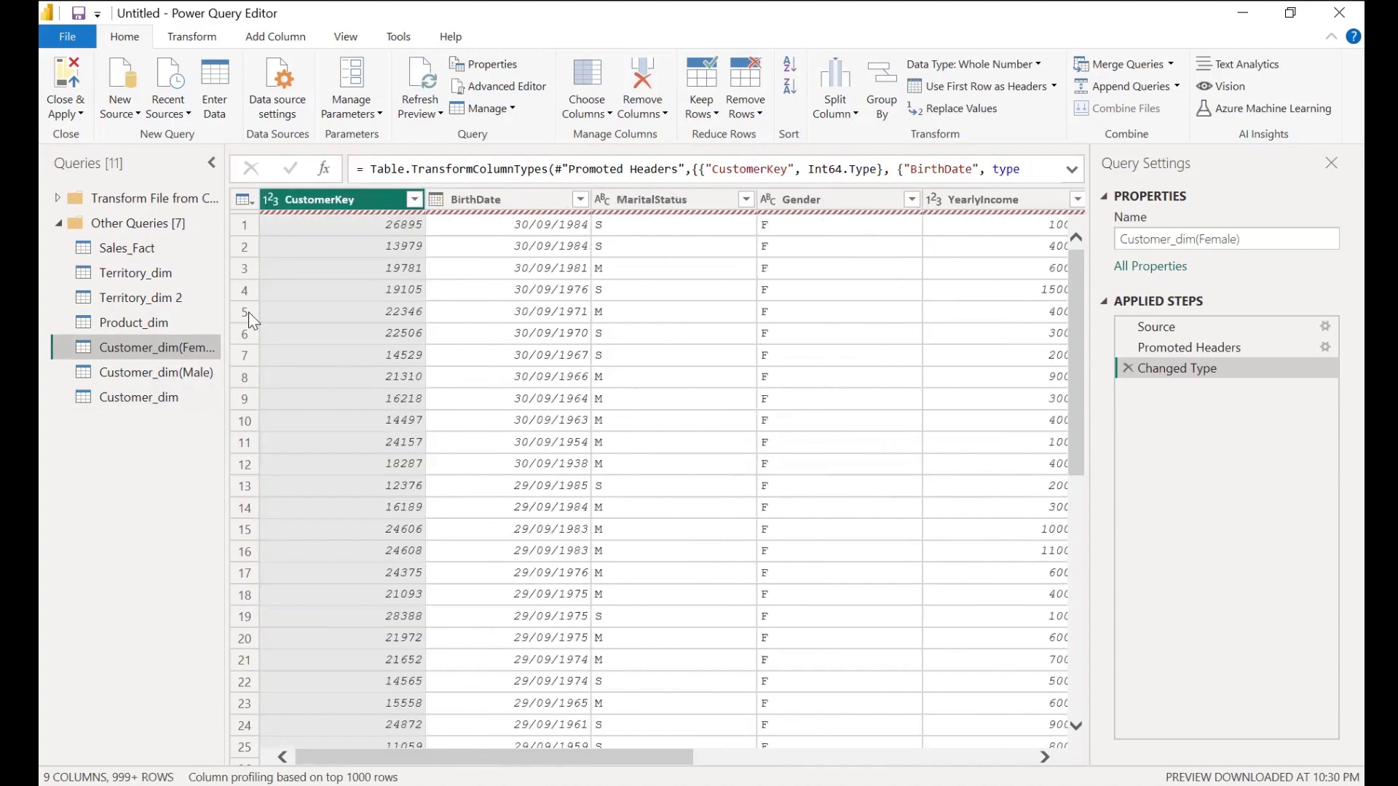
{"action": "left_click", "coordinate": [184, 318]}
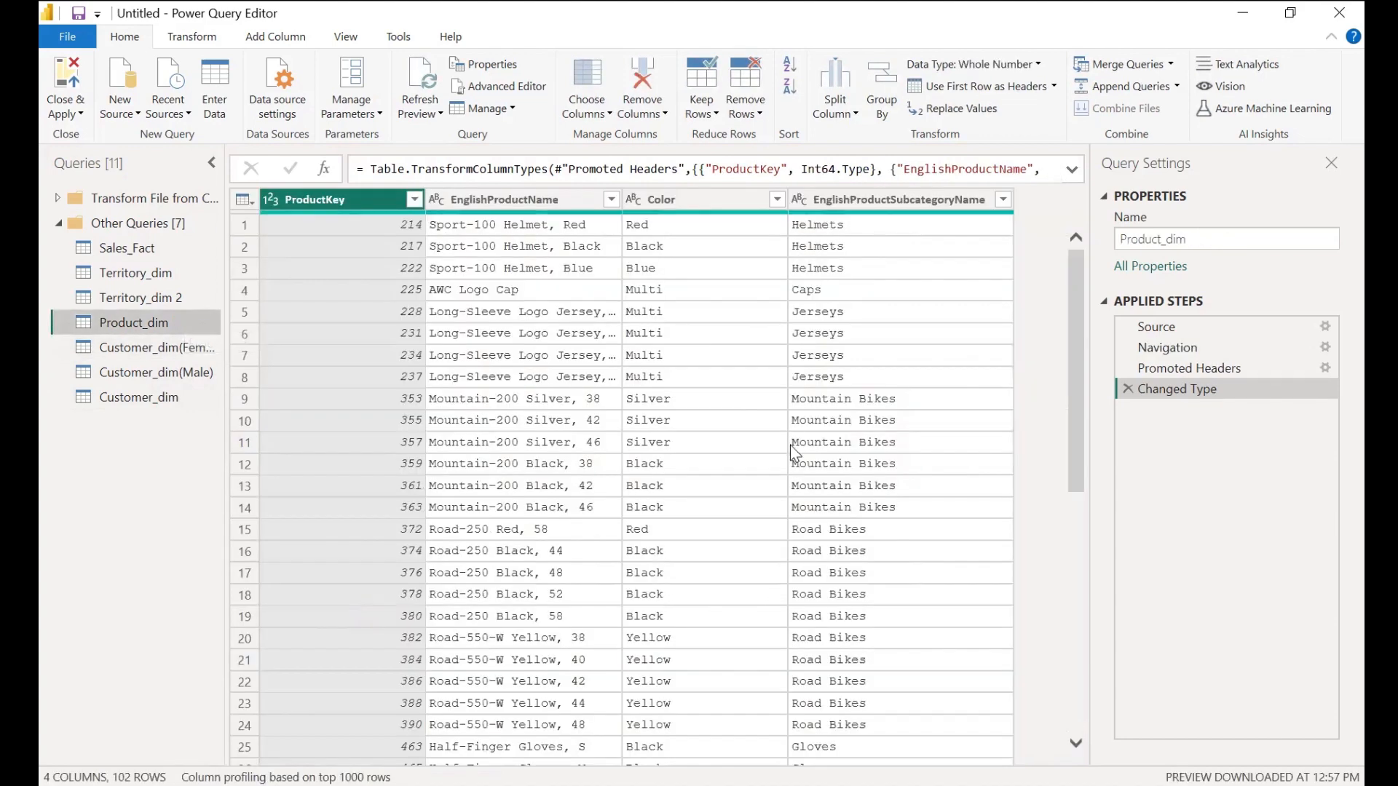
- Delete the separate Customer_dim(Female) and Customer_dim(Male) queries
{"action": "left_click", "coordinate": [184, 351]}
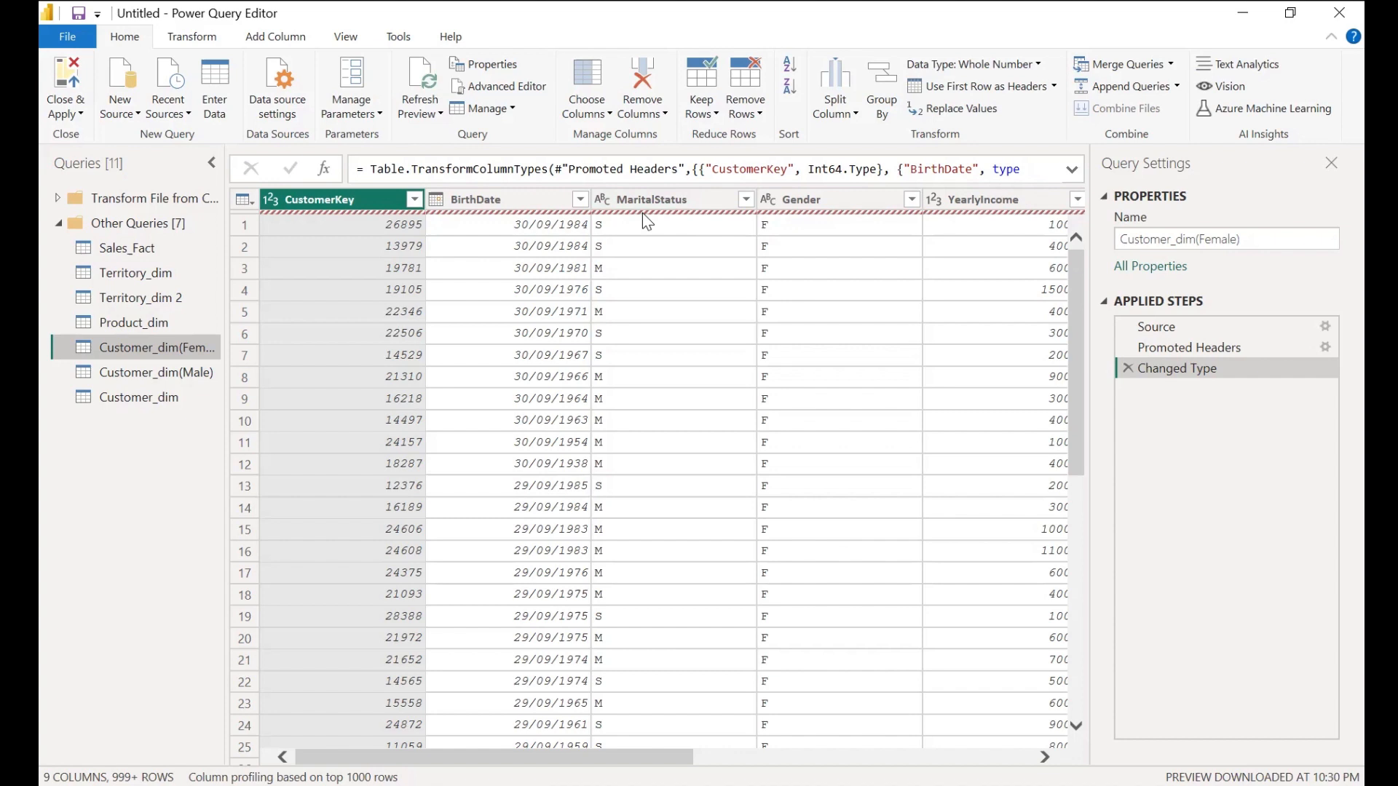
{"action": "right_click", "coordinate": [152, 347]}
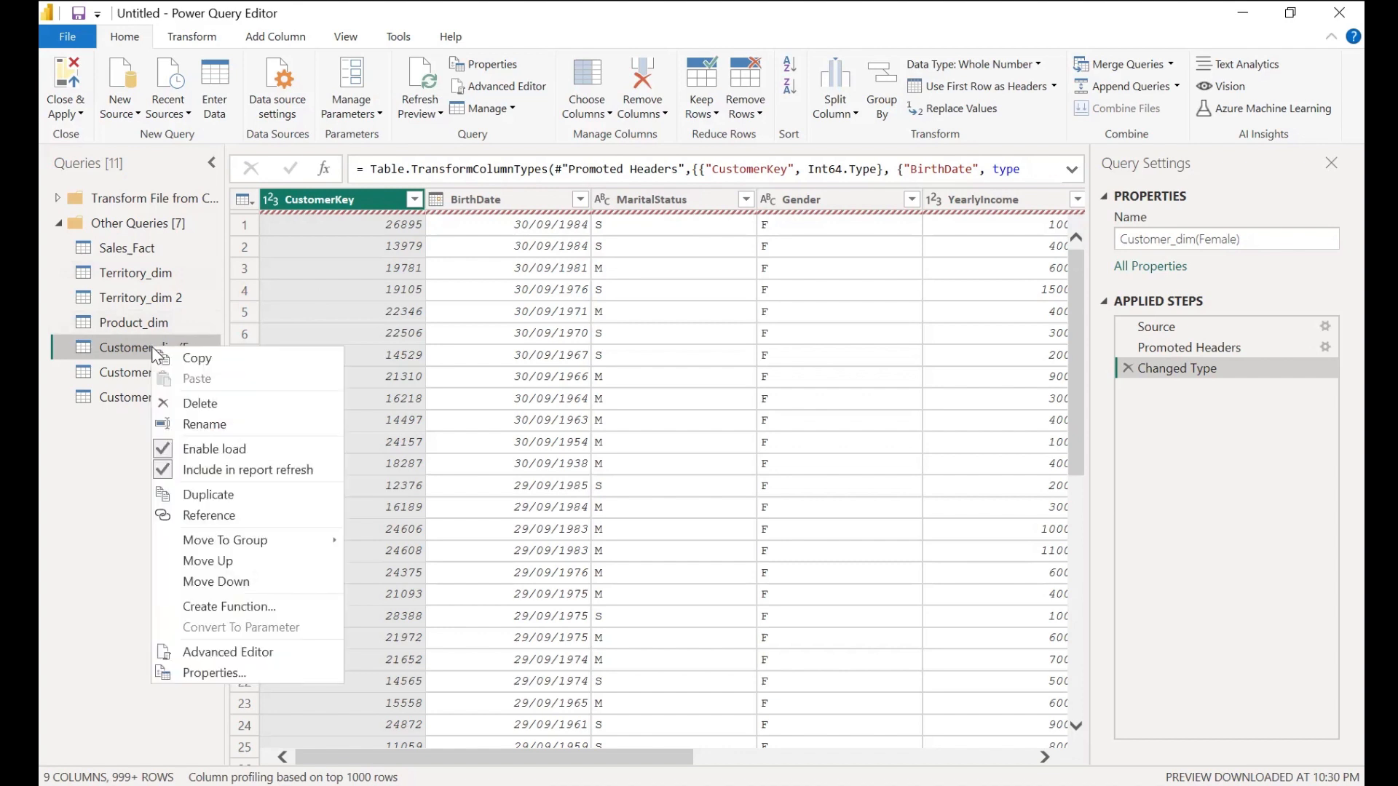
{"action": "left_click", "coordinate": [229, 406]}
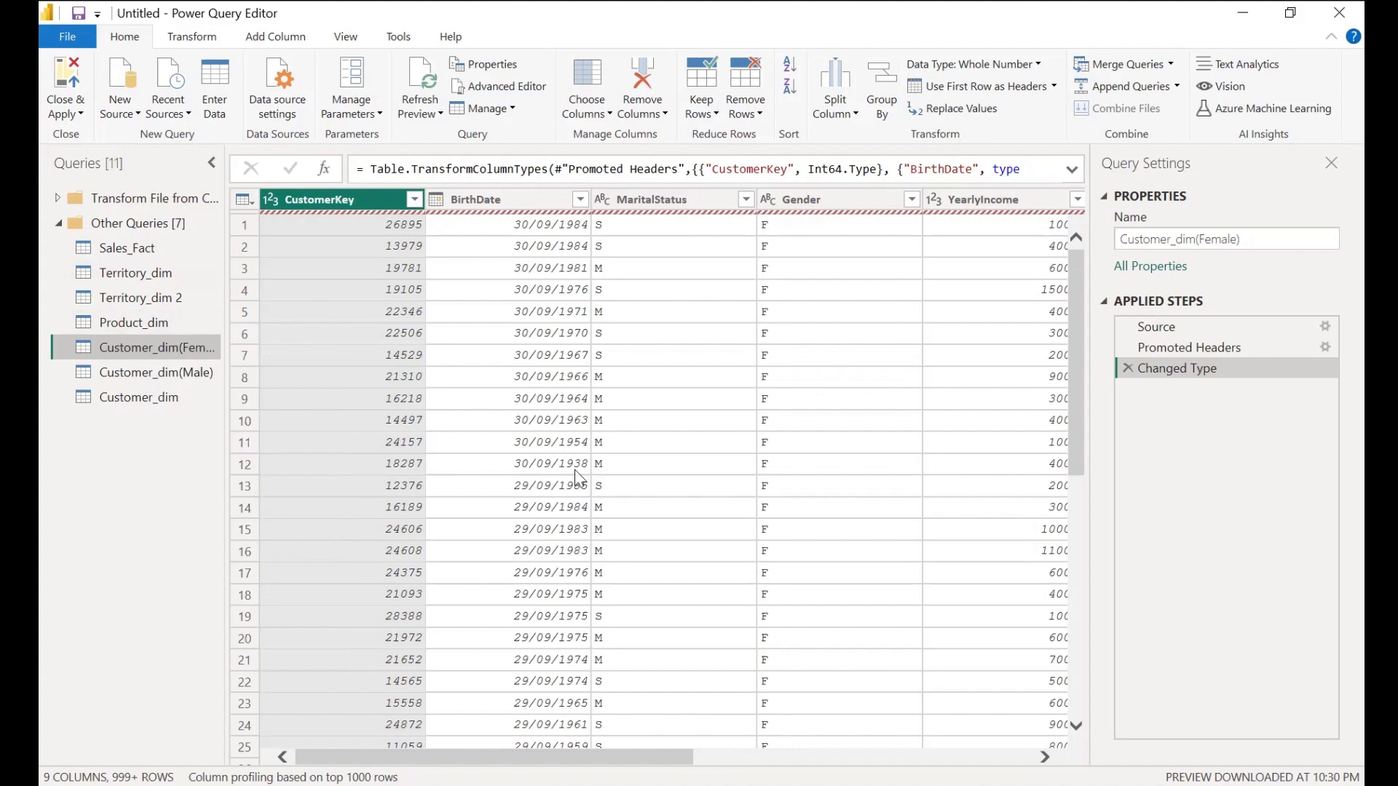
{"action": "key", "text": "Delete"}
{"action": "left_click", "coordinate": [801, 436]}
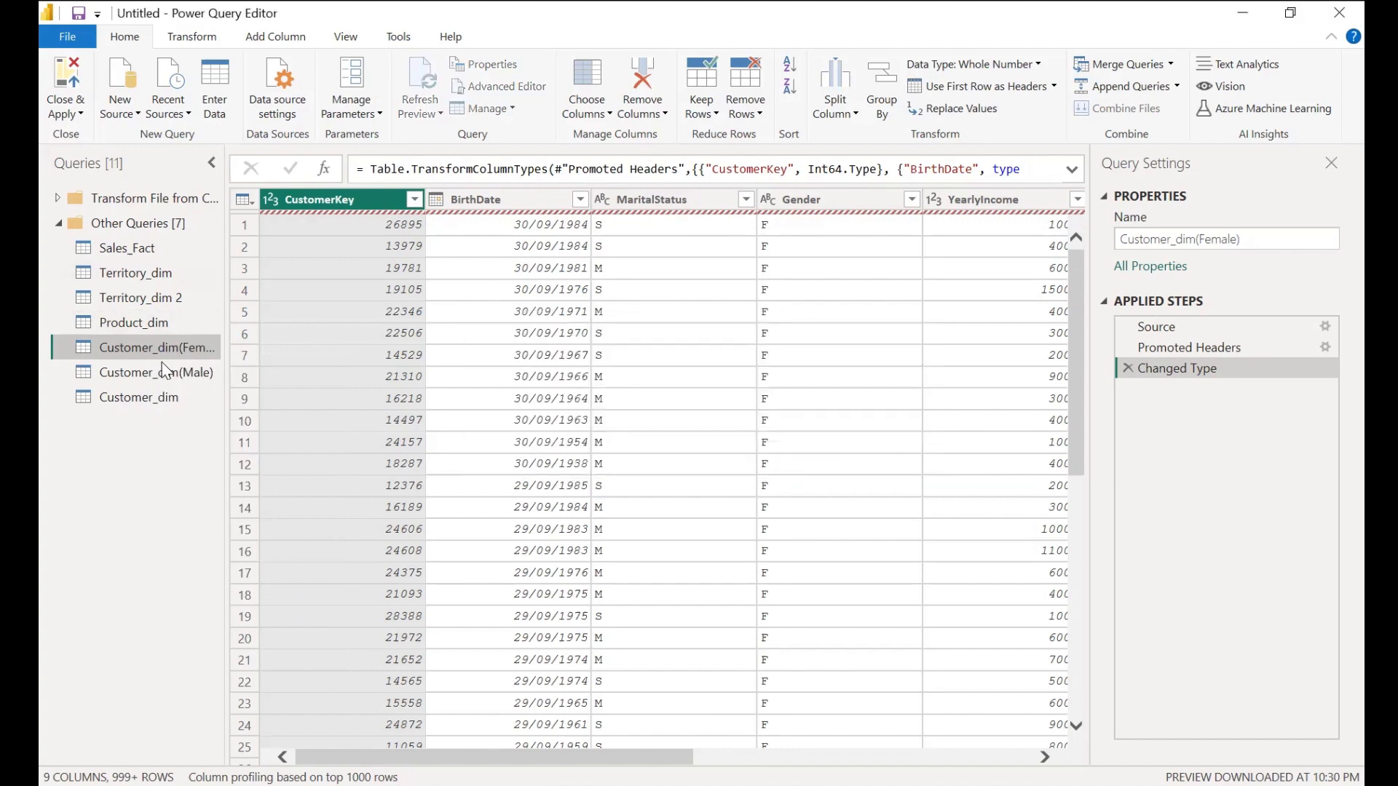
{"action": "left_click", "coordinate": [149, 347]}
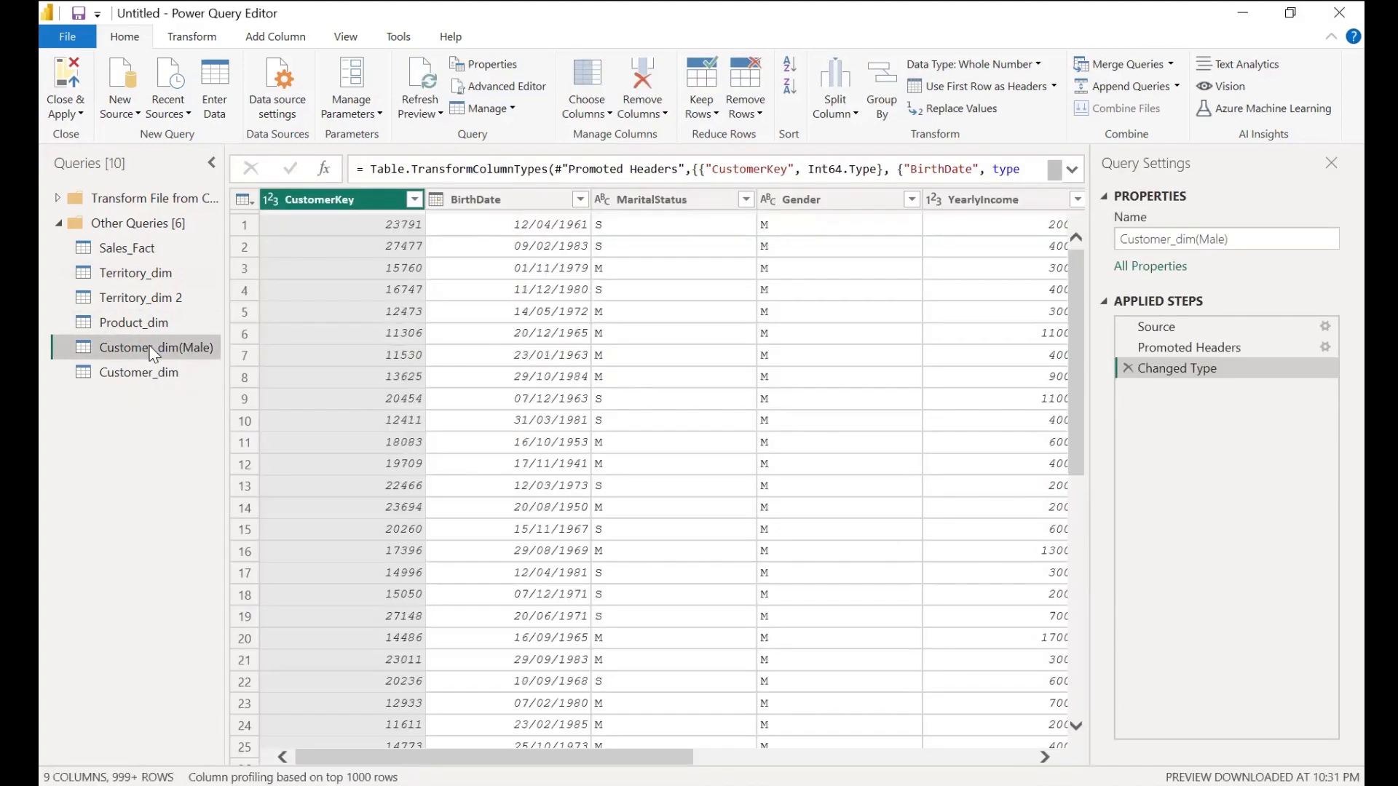
{"action": "right_click", "coordinate": [160, 350]}
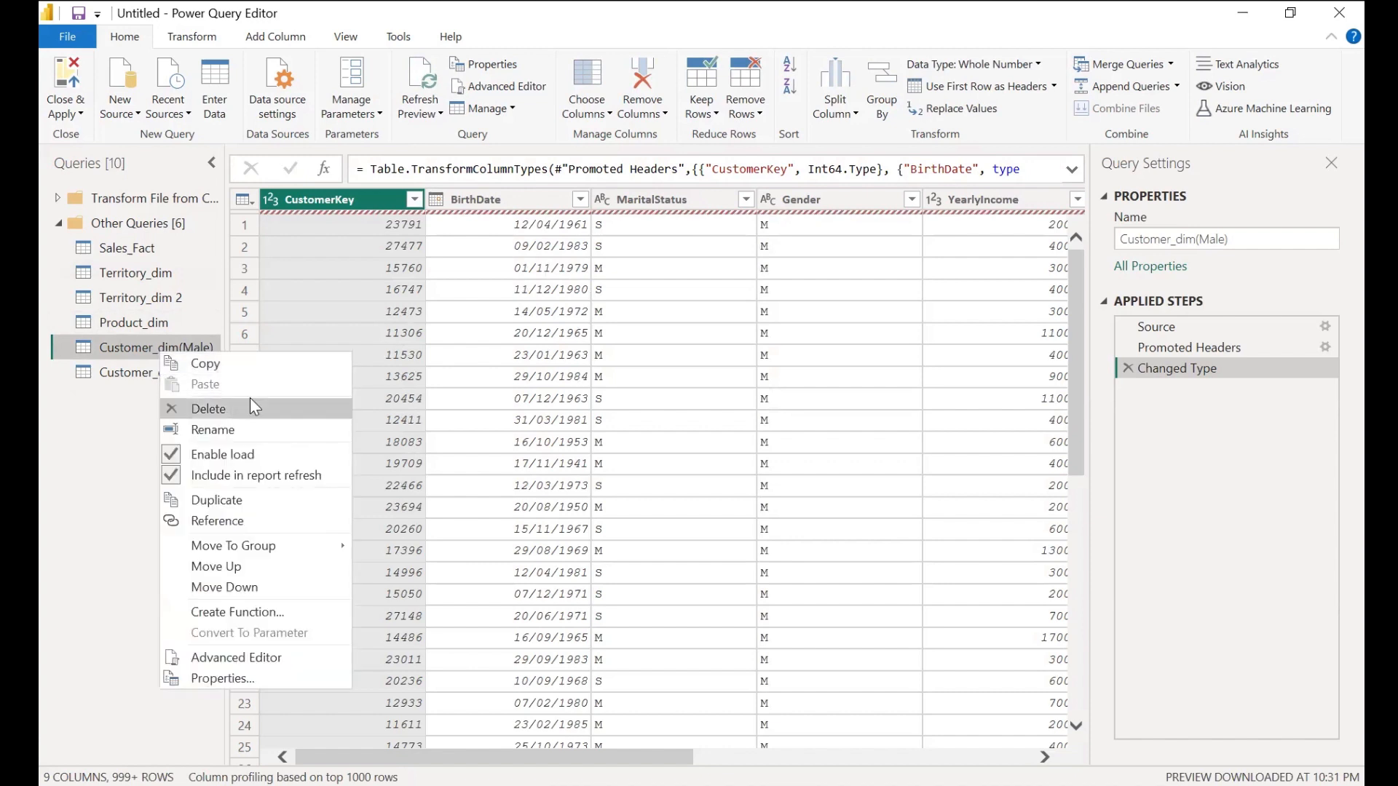
{"action": "left_click", "coordinate": [239, 408]}
{"action": "key", "text": "Return"}
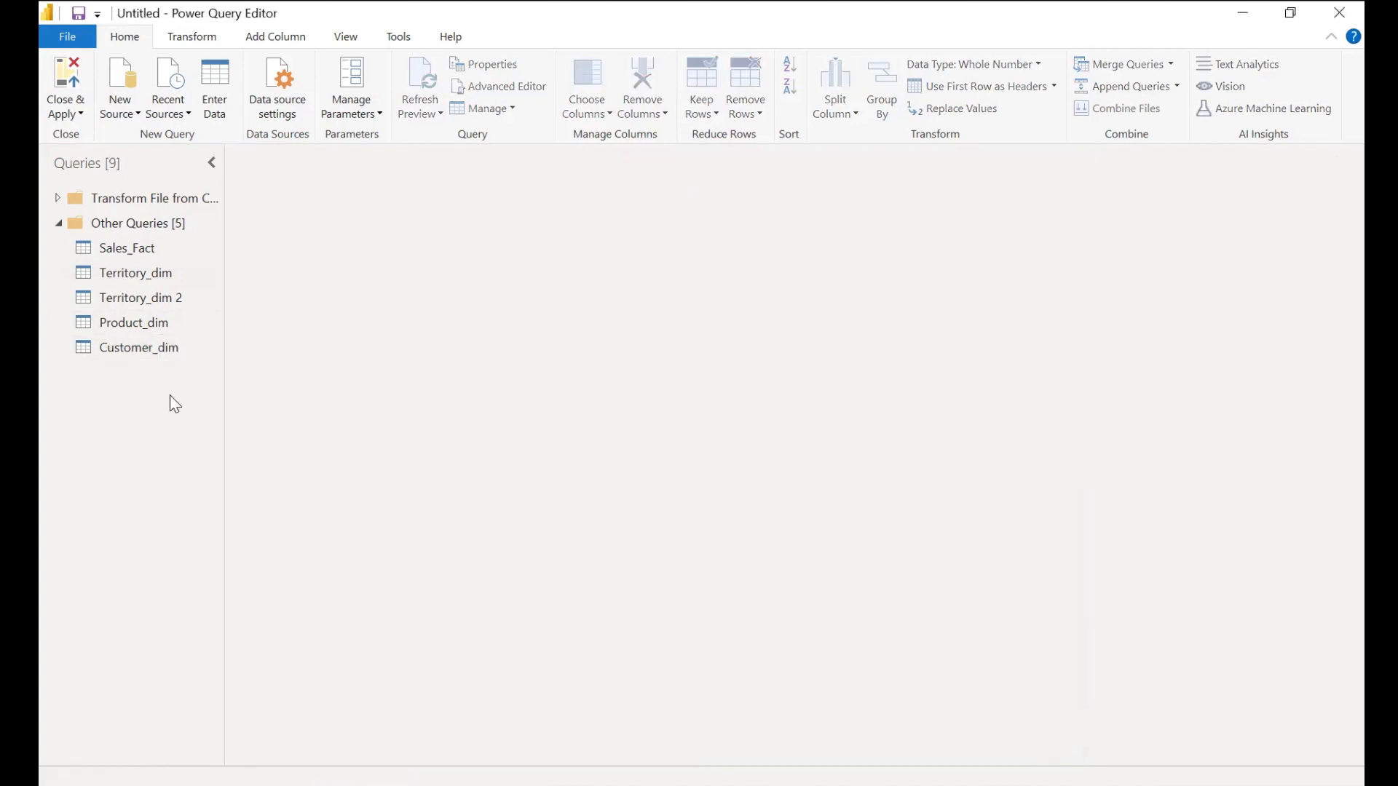
- Remove the Source.Name column from the combined Customer_dim query and review its remaining columns
{"action": "left_click", "coordinate": [167, 349]}
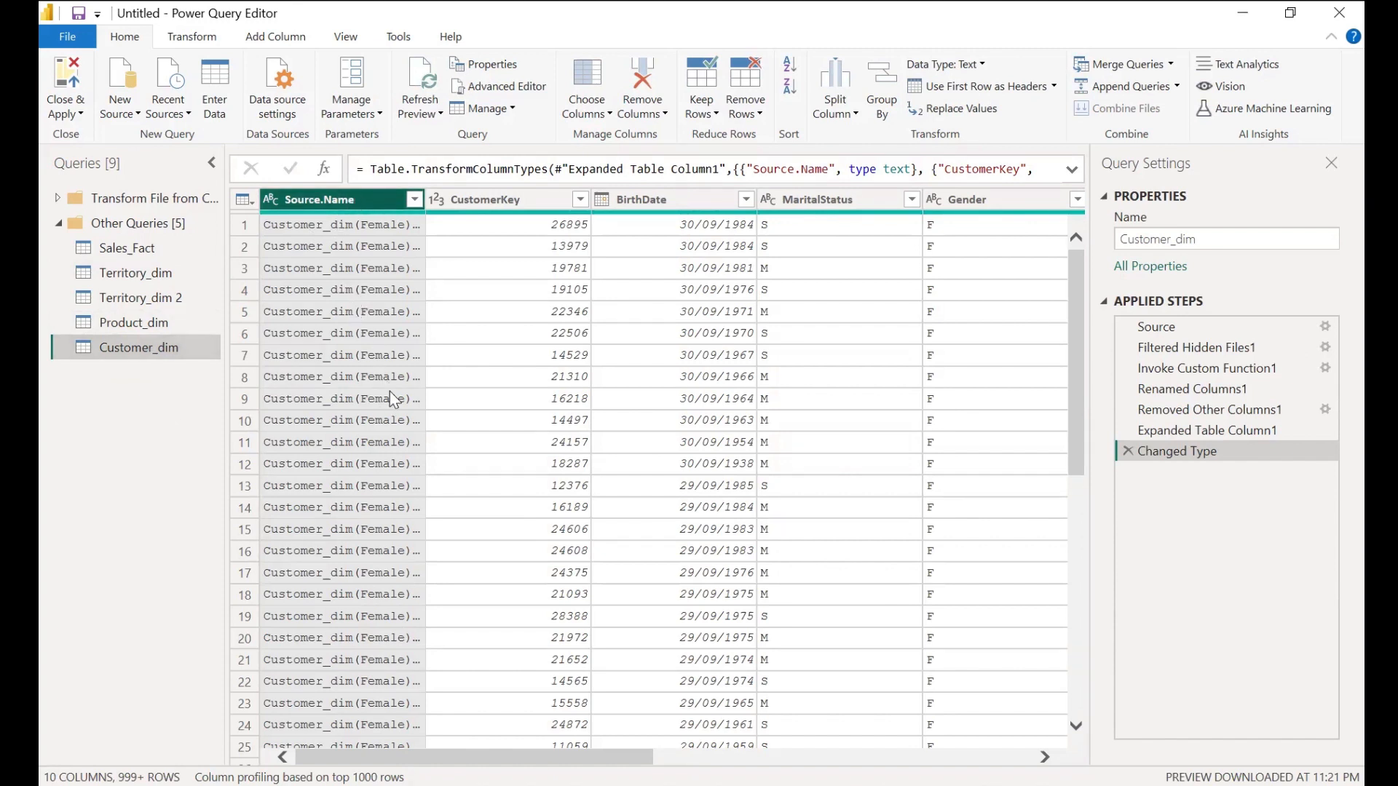
{"action": "right_click", "coordinate": [344, 203]}
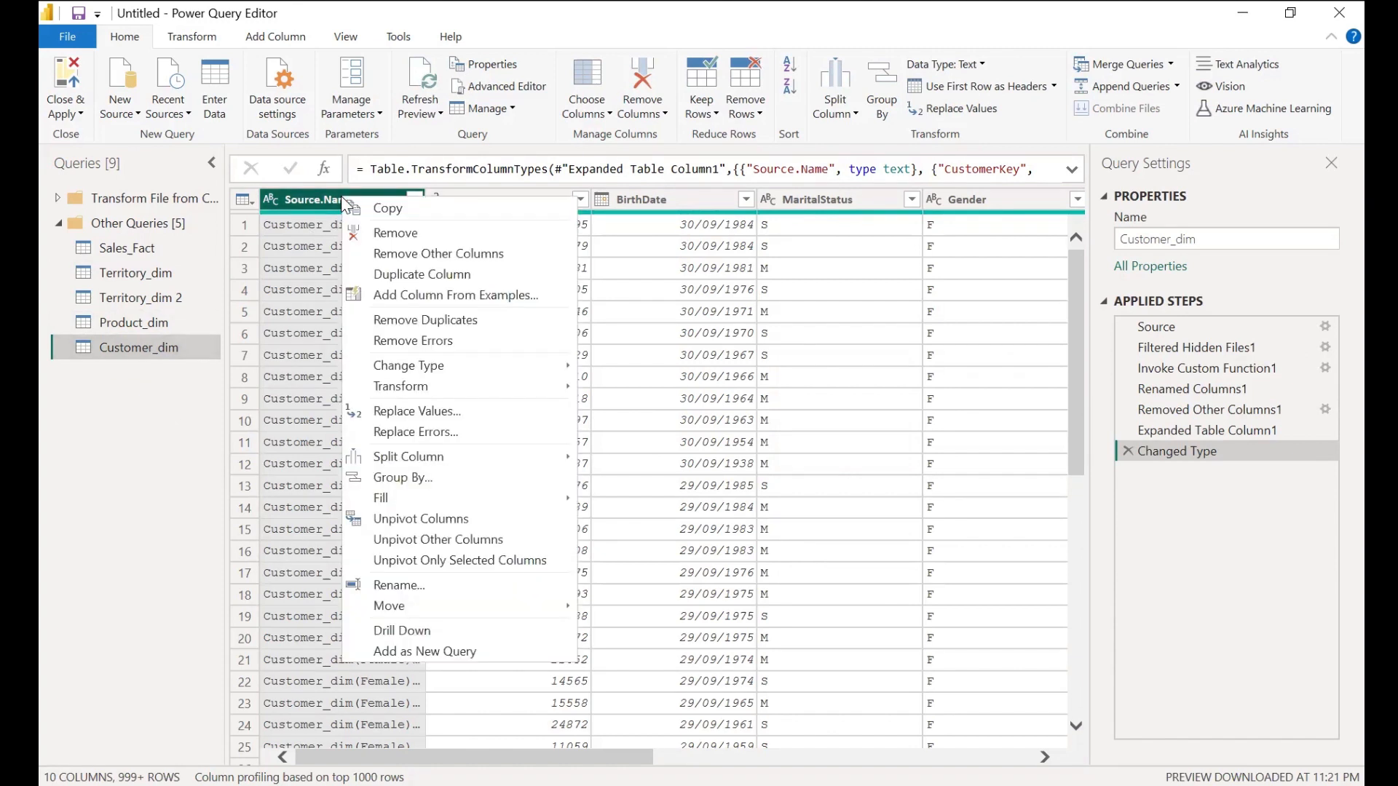
{"action": "left_click", "coordinate": [416, 228]}
{"action": "scroll", "coordinate": [593, 300], "scroll_direction": "right", "scroll_amount": 5}
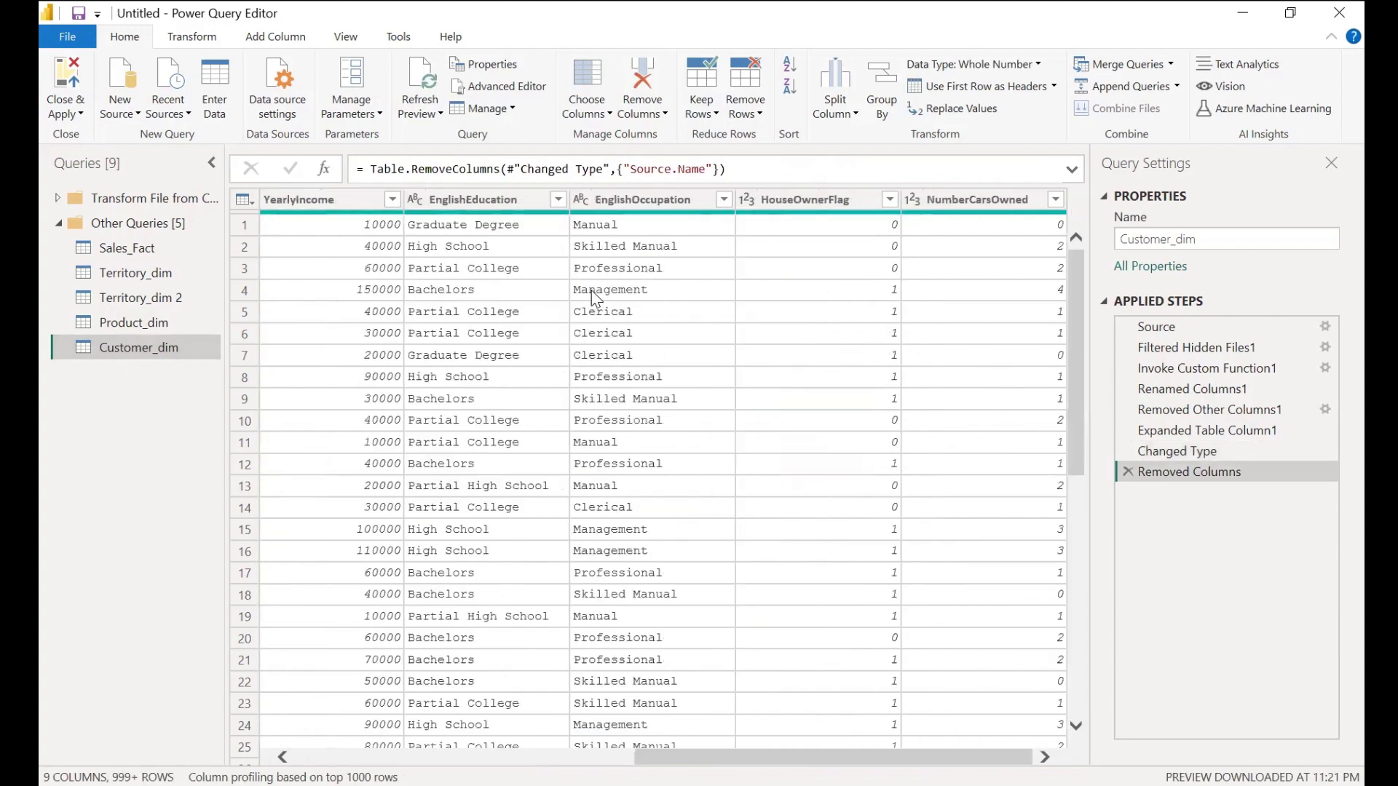
{"action": "scroll", "coordinate": [593, 291], "scroll_direction": "left", "scroll_amount": 5}
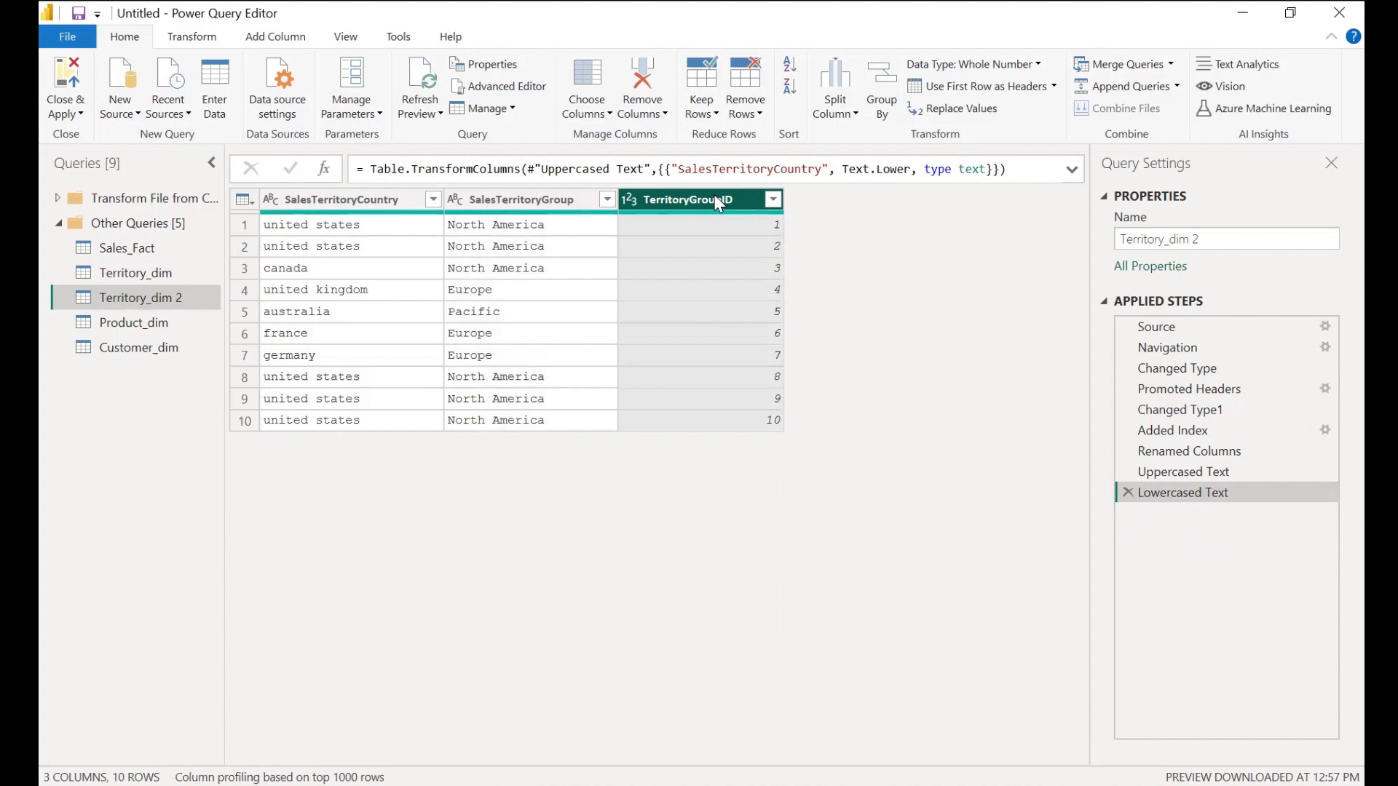
- Remove the SalesTerritoryCountry and TerritoryGroupID columns from the Territory_dim 2 query
{"action": "left_click", "coordinate": [370, 200]}
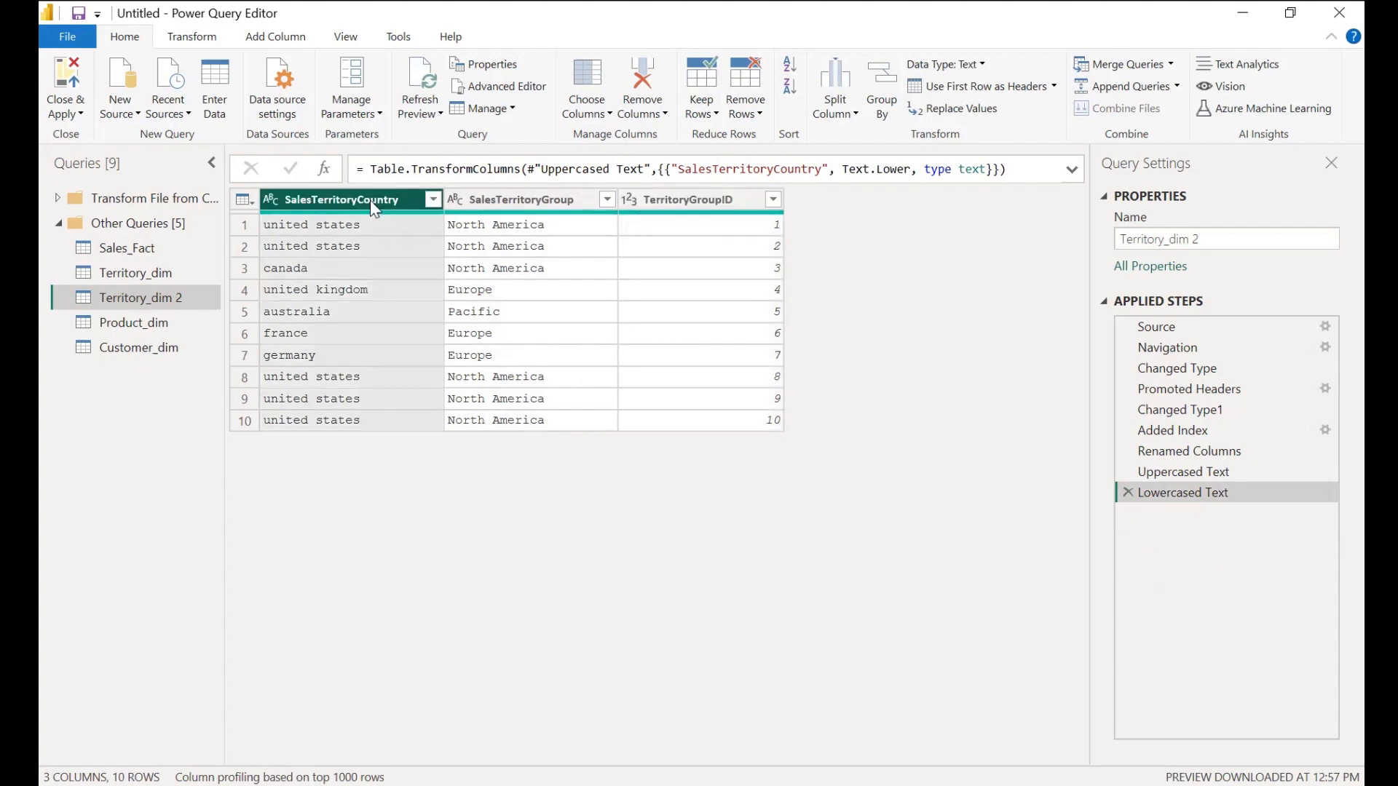
{"action": "right_click", "coordinate": [372, 205]}
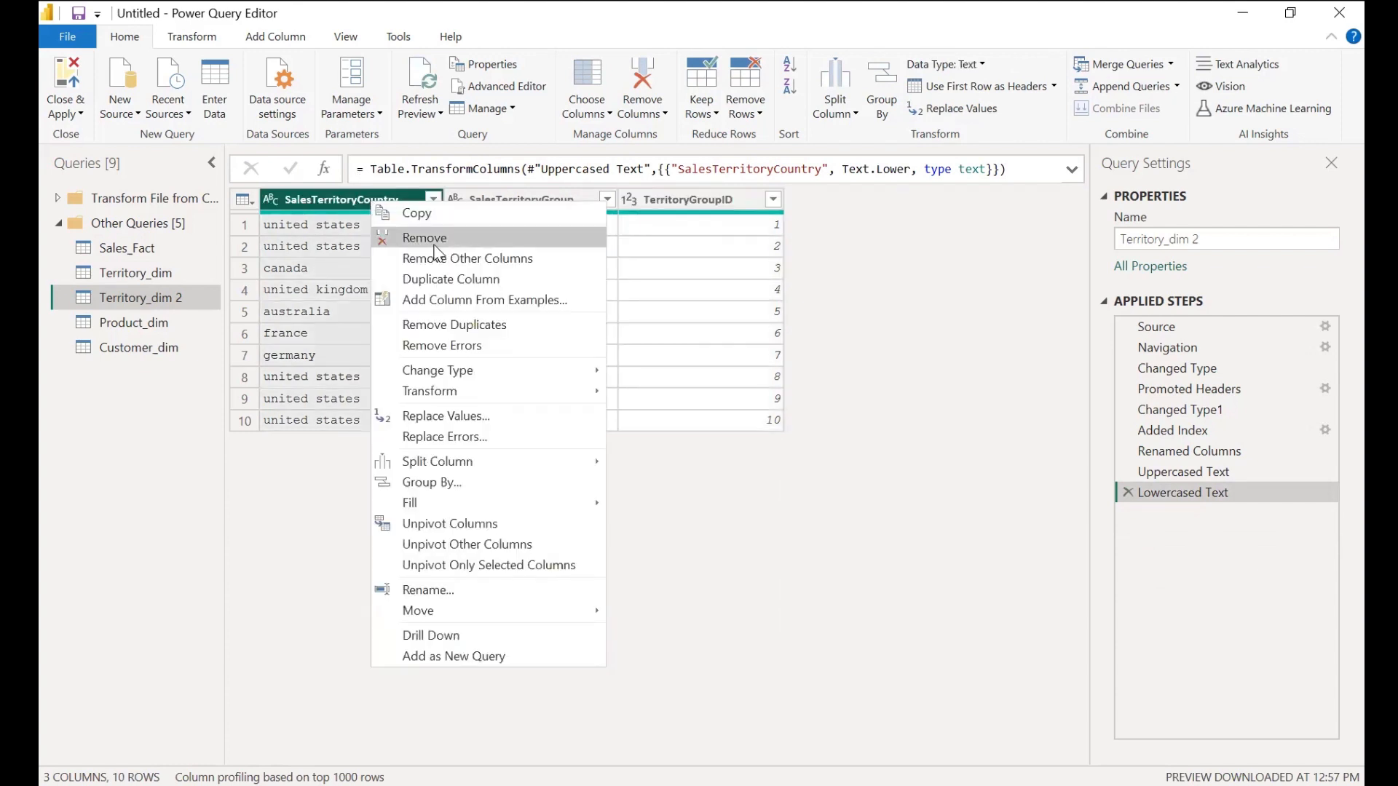
{"action": "left_click", "coordinate": [435, 245]}
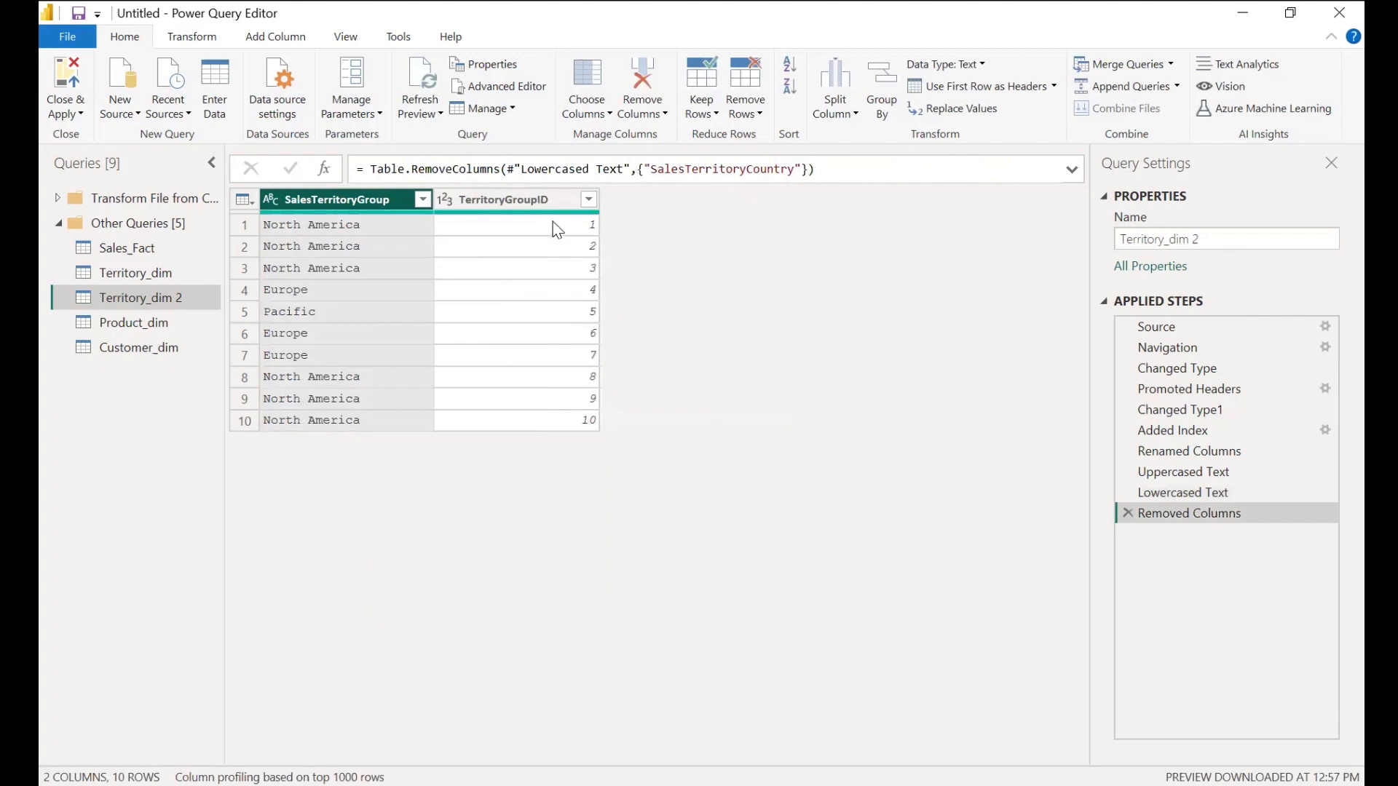
{"action": "left_click", "coordinate": [550, 200]}
{"action": "right_click", "coordinate": [550, 201]}
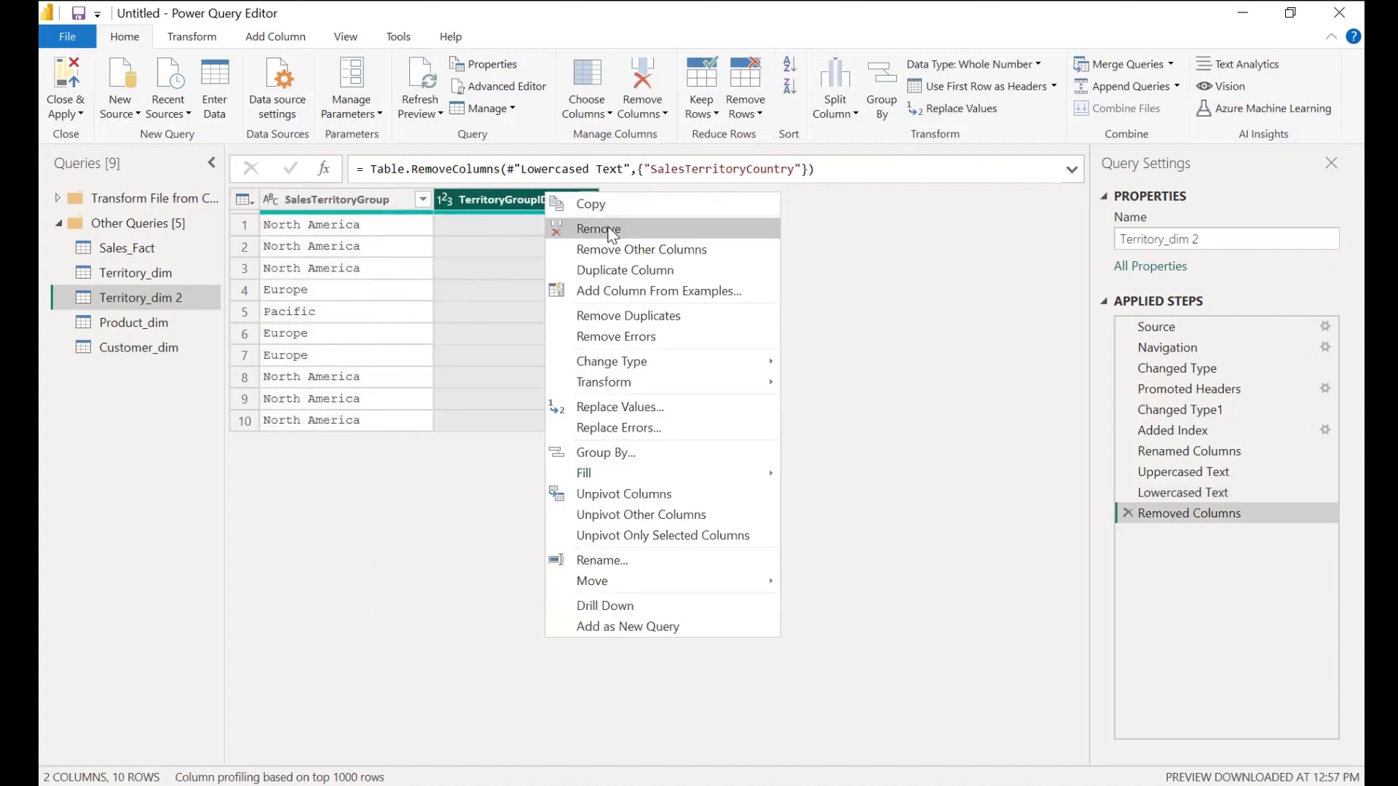
{"action": "left_click", "coordinate": [612, 231]}
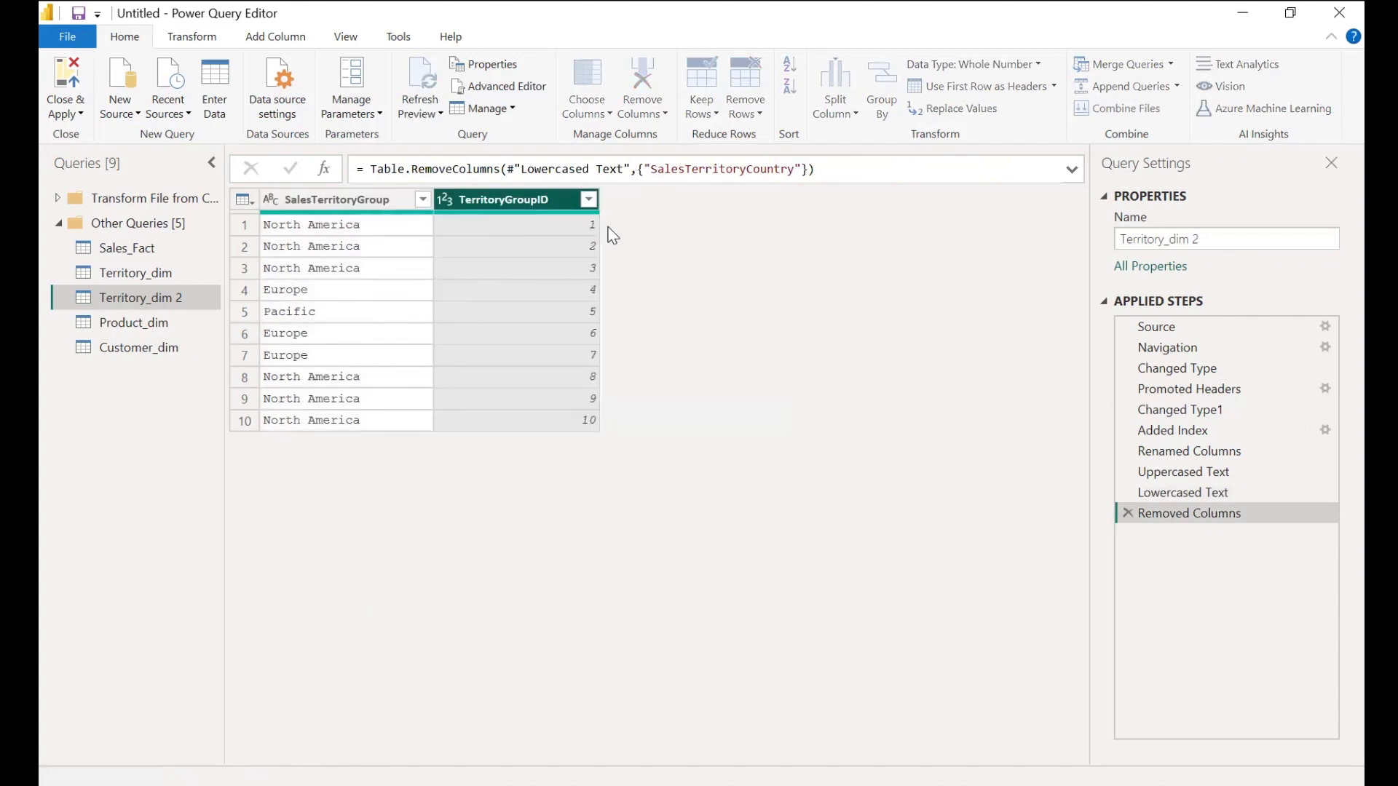
- Remove the duplicate SalesTerritoryGroup values in Territory_dim 2 and add an index column starting from 1
{"action": "right_click", "coordinate": [373, 204]}
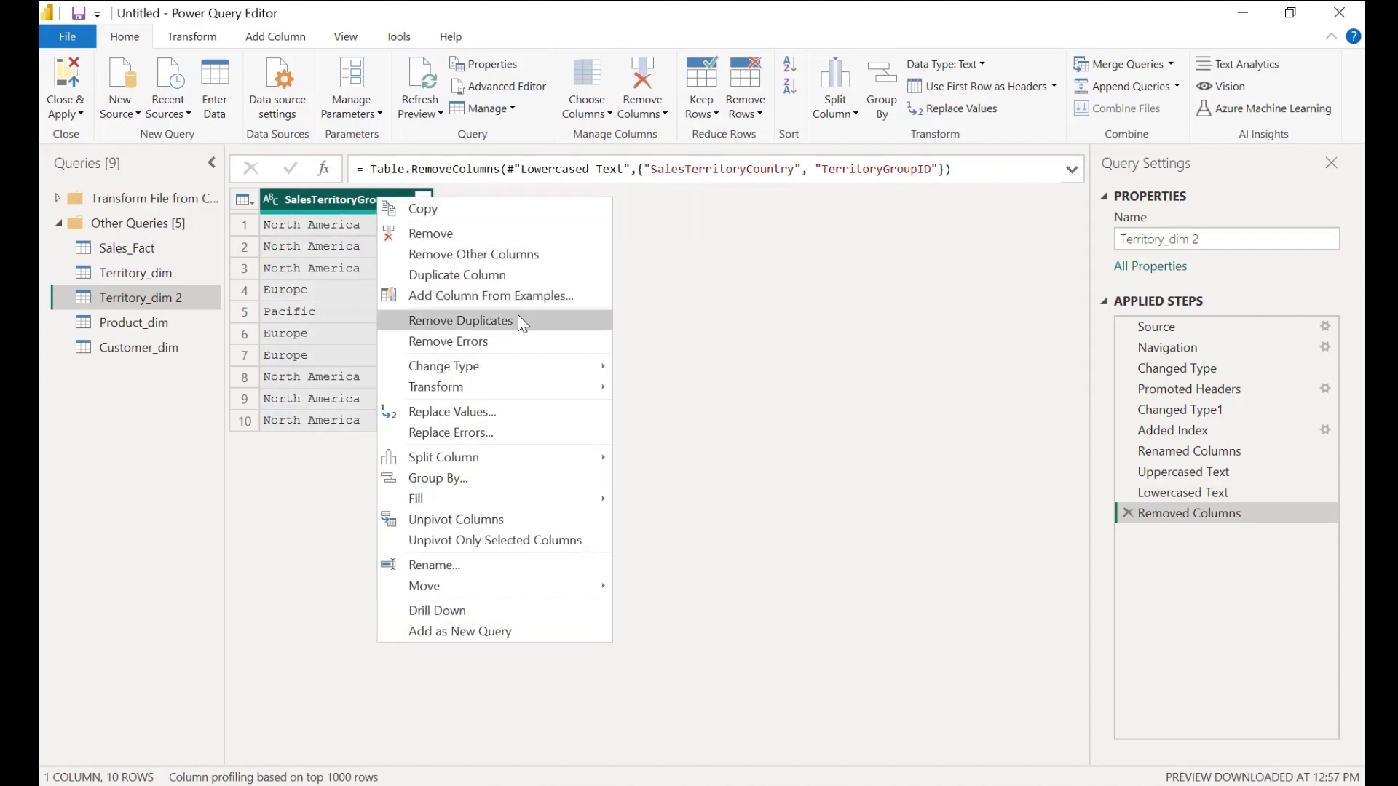
{"action": "left_click", "coordinate": [522, 323]}
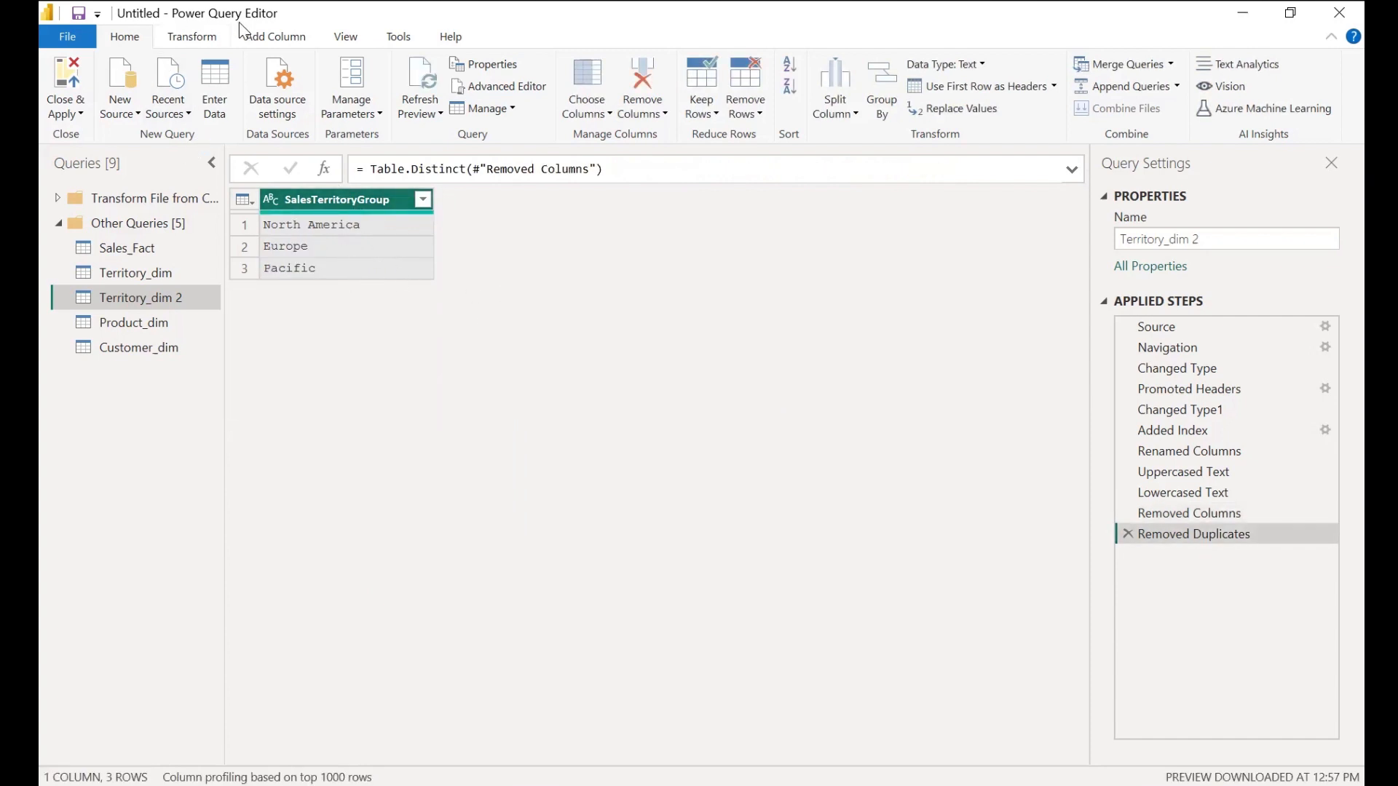
{"action": "left_click", "coordinate": [295, 40]}
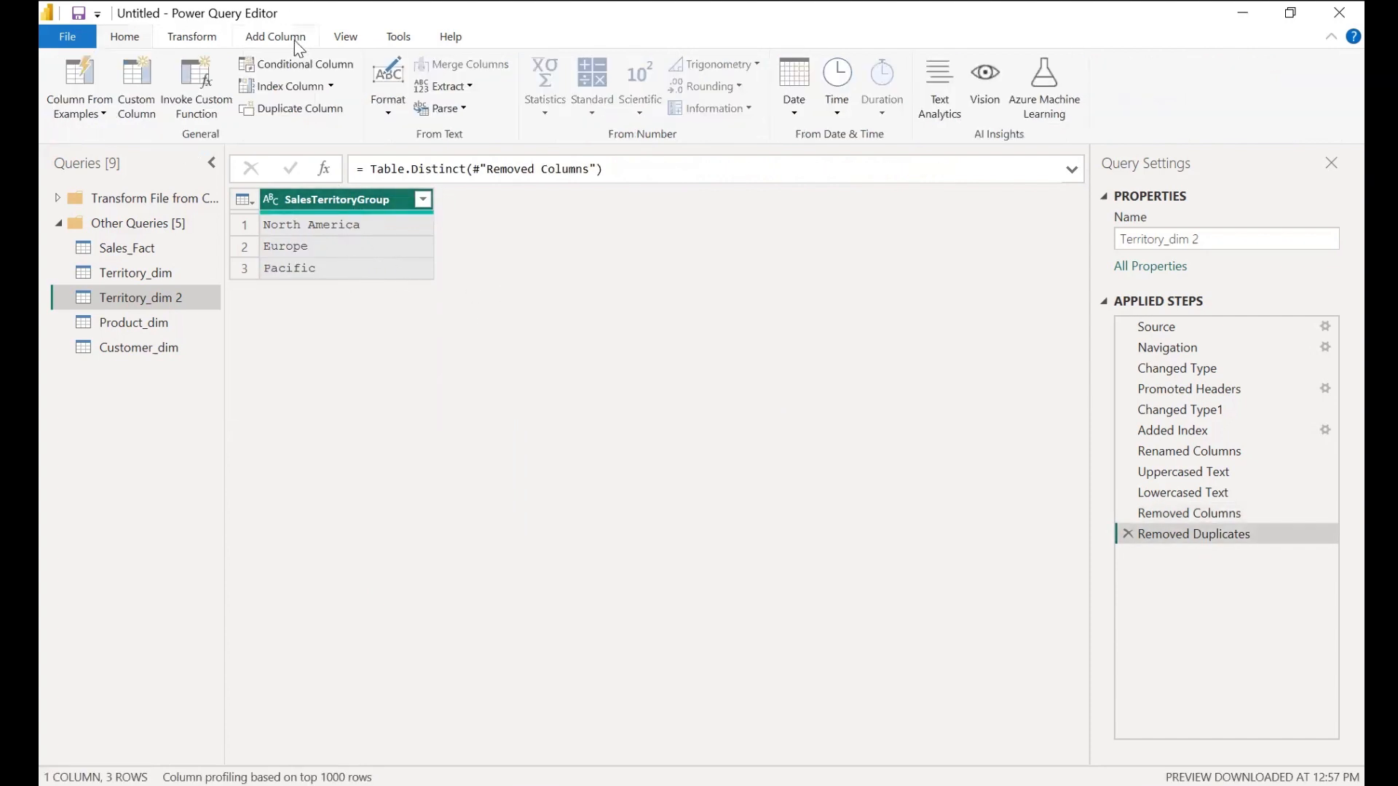
{"action": "left_click", "coordinate": [333, 85]}
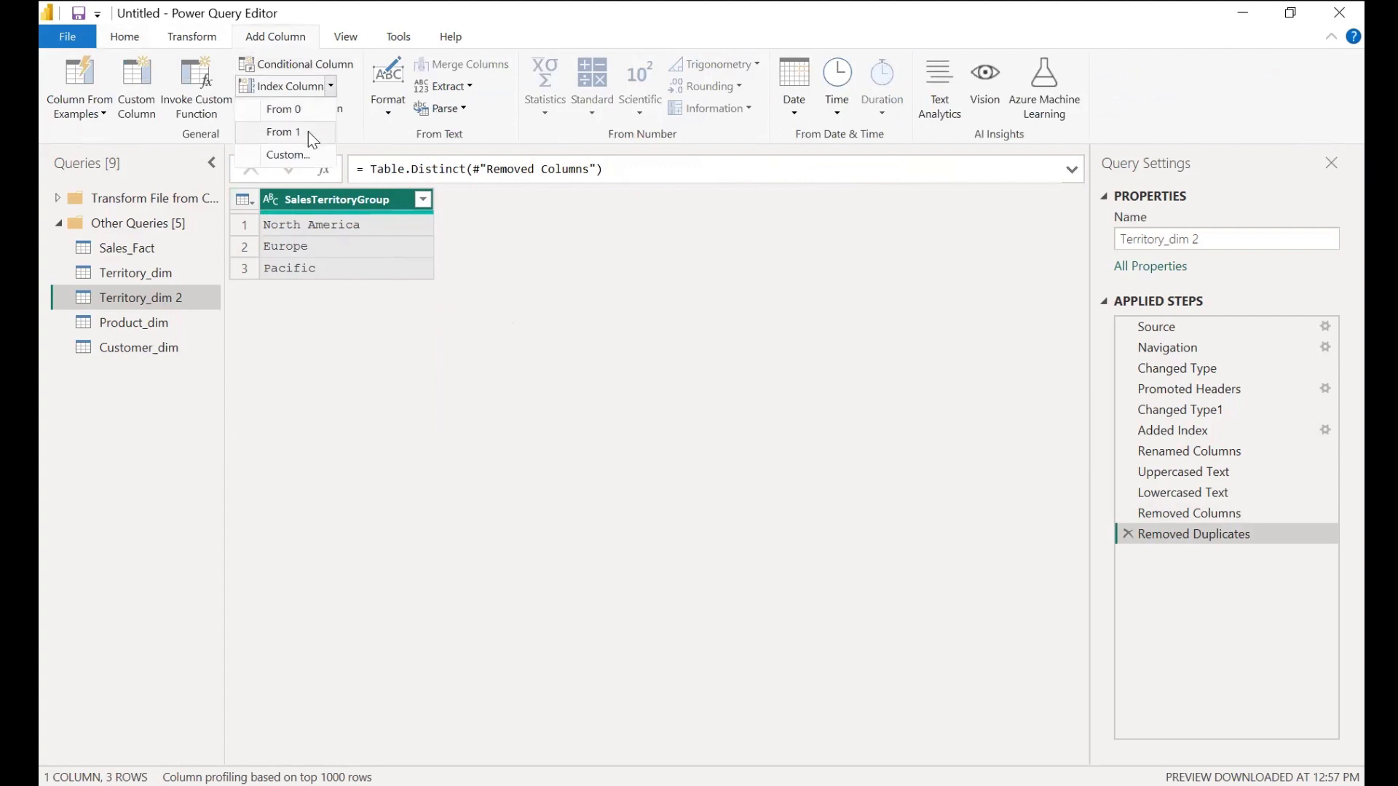
{"action": "left_click", "coordinate": [308, 131]}
- Rename the new index column in Territory_dim 2 as TerritoryGroupID
{"action": "double_click", "coordinate": [501, 200]}
{"action": "key", "text": "BackSpace"}
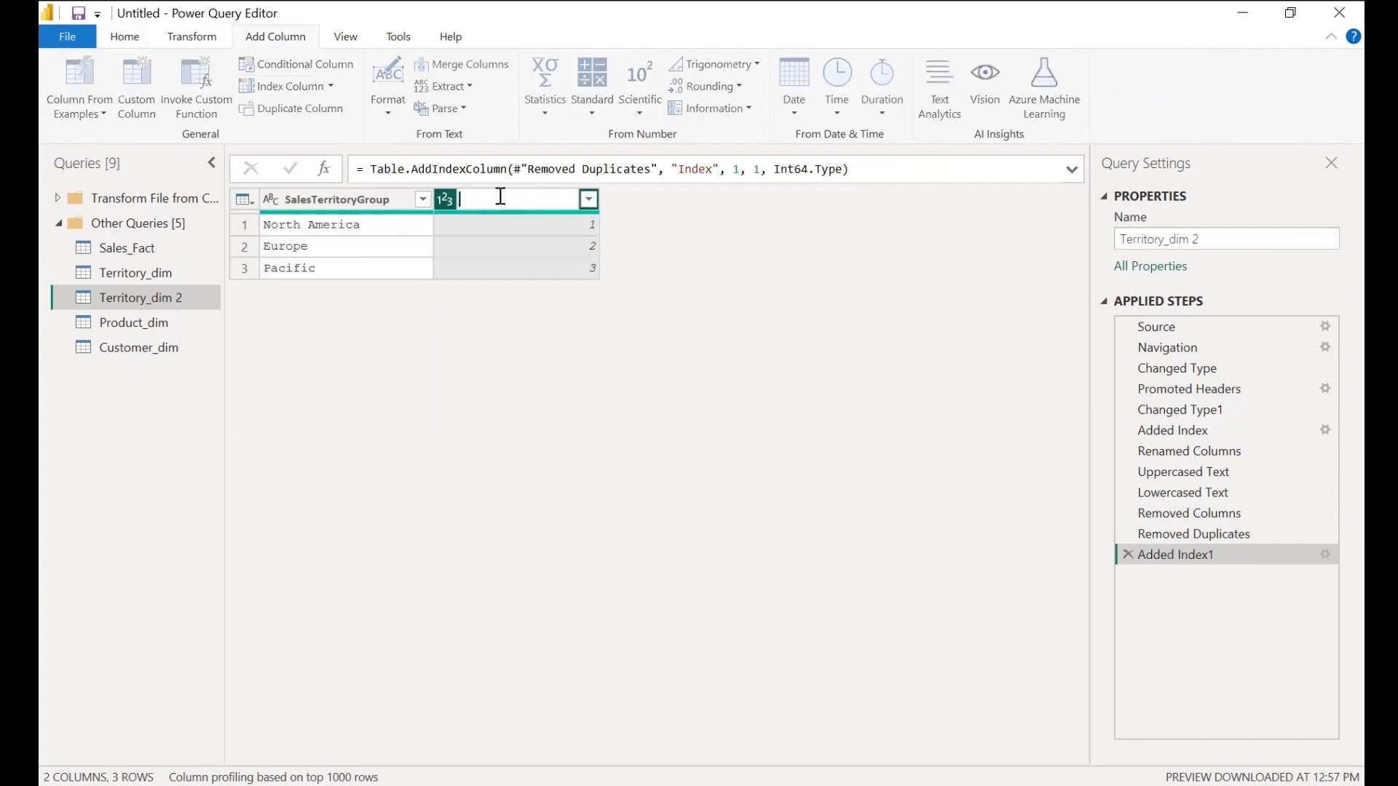
{"action": "type", "text": "T"}
{"action": "type", "text": "re"}
{"action": "key", "text": "BackSpace"}
{"action": "key", "text": "BackSpace"}
{"action": "type", "text": "erritoryGroupID"}
{"action": "key", "text": "Return"}
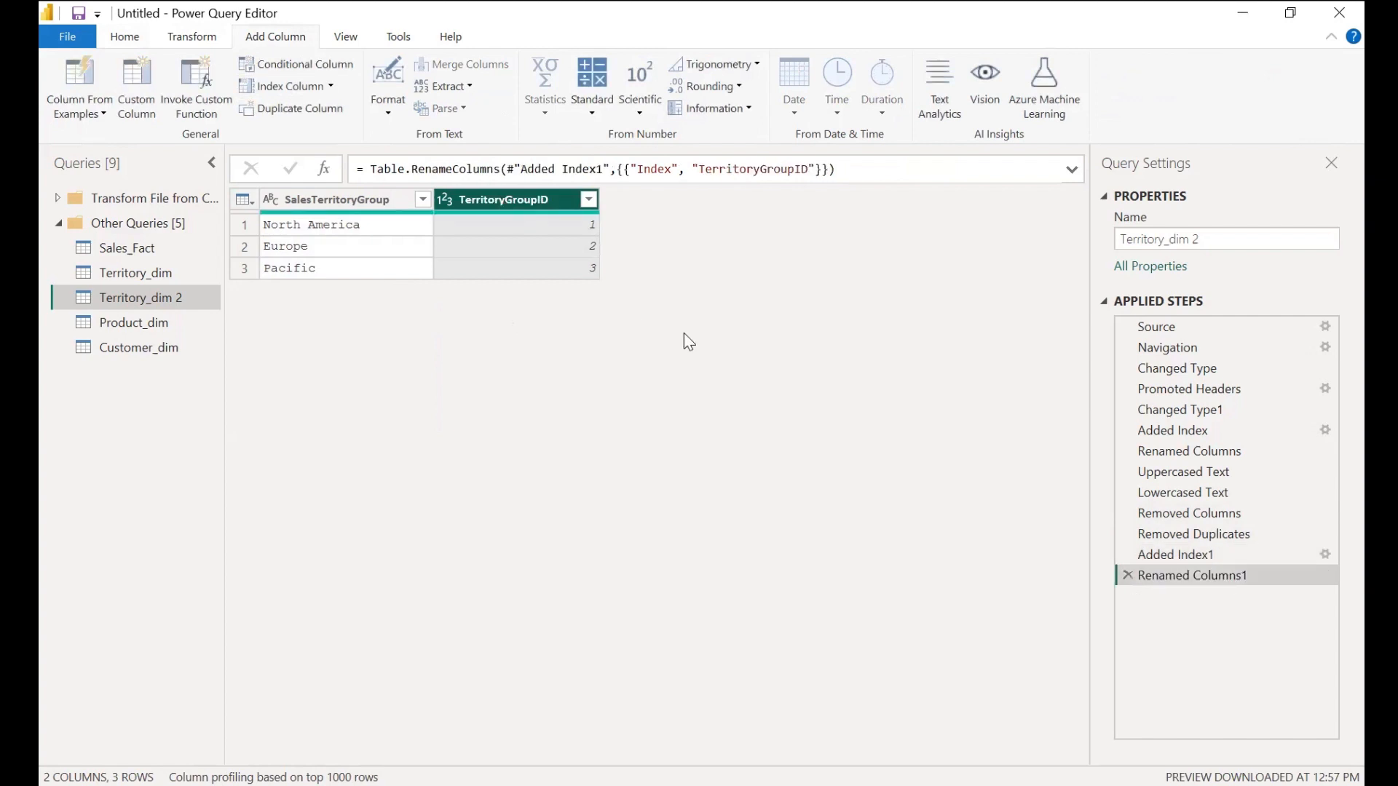
- Open the Sales_Fact query, select the TotalProductCost column and examine the arithmetic operations offered for adding a new column
{"action": "left_click", "coordinate": [339, 198]}
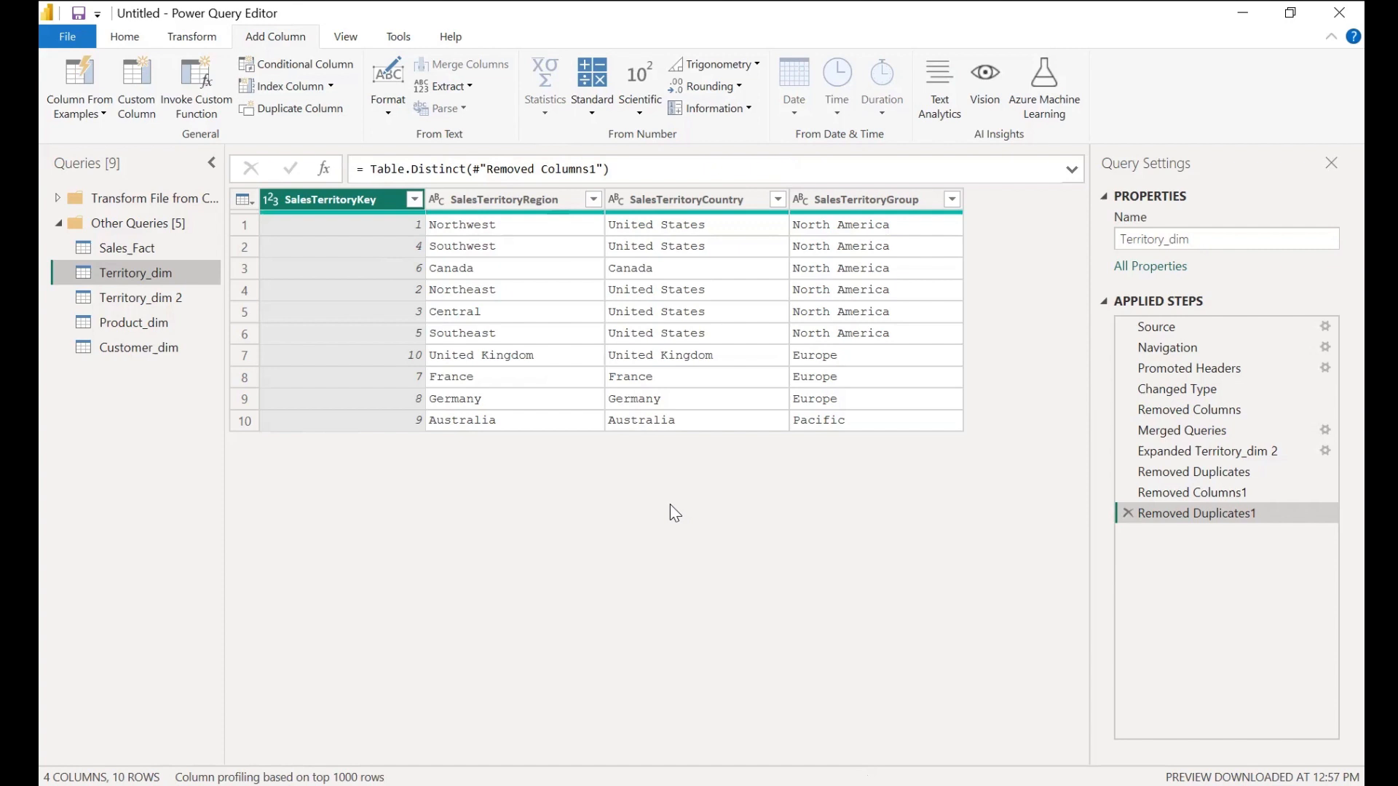
{"action": "left_click", "coordinate": [140, 249]}
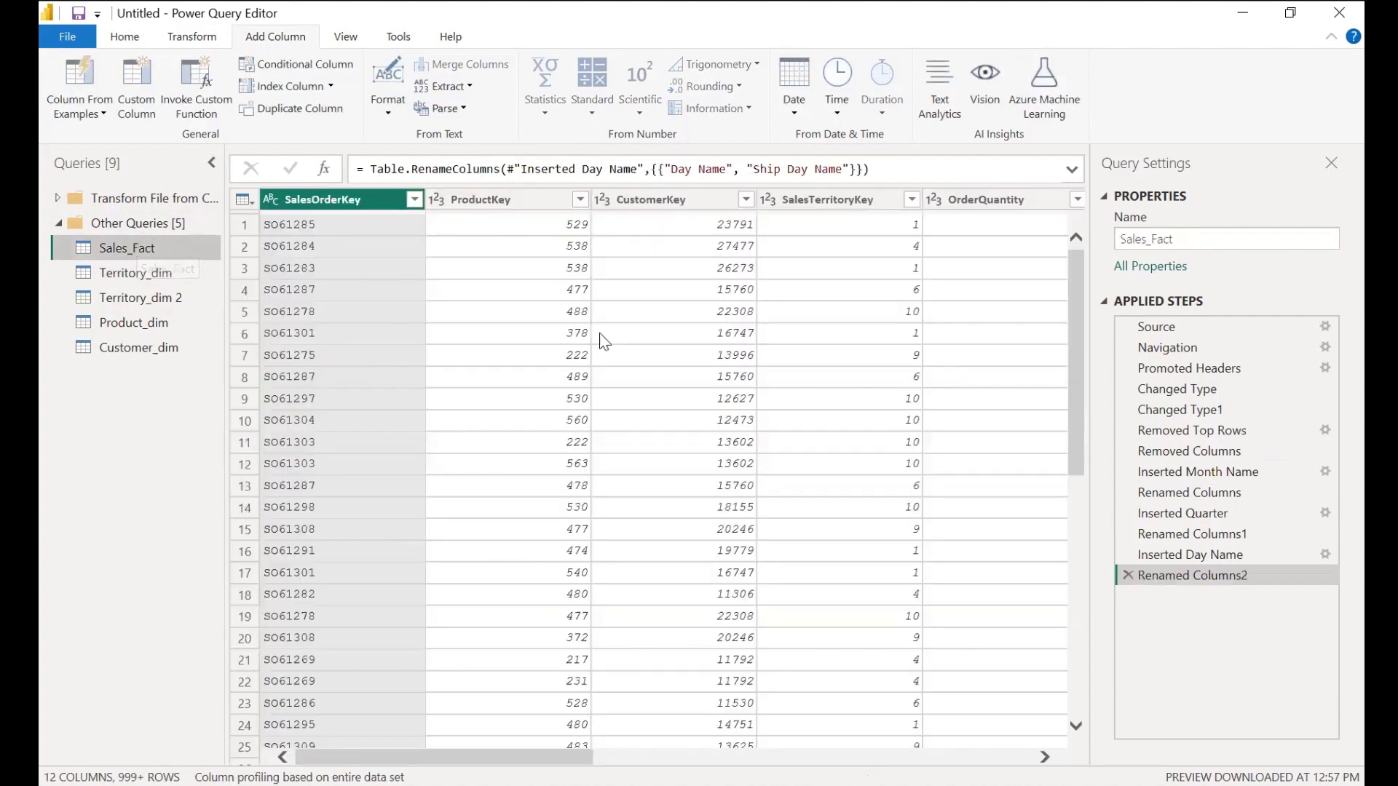
{"action": "scroll", "coordinate": [603, 341], "scroll_direction": "right", "scroll_amount": 5}
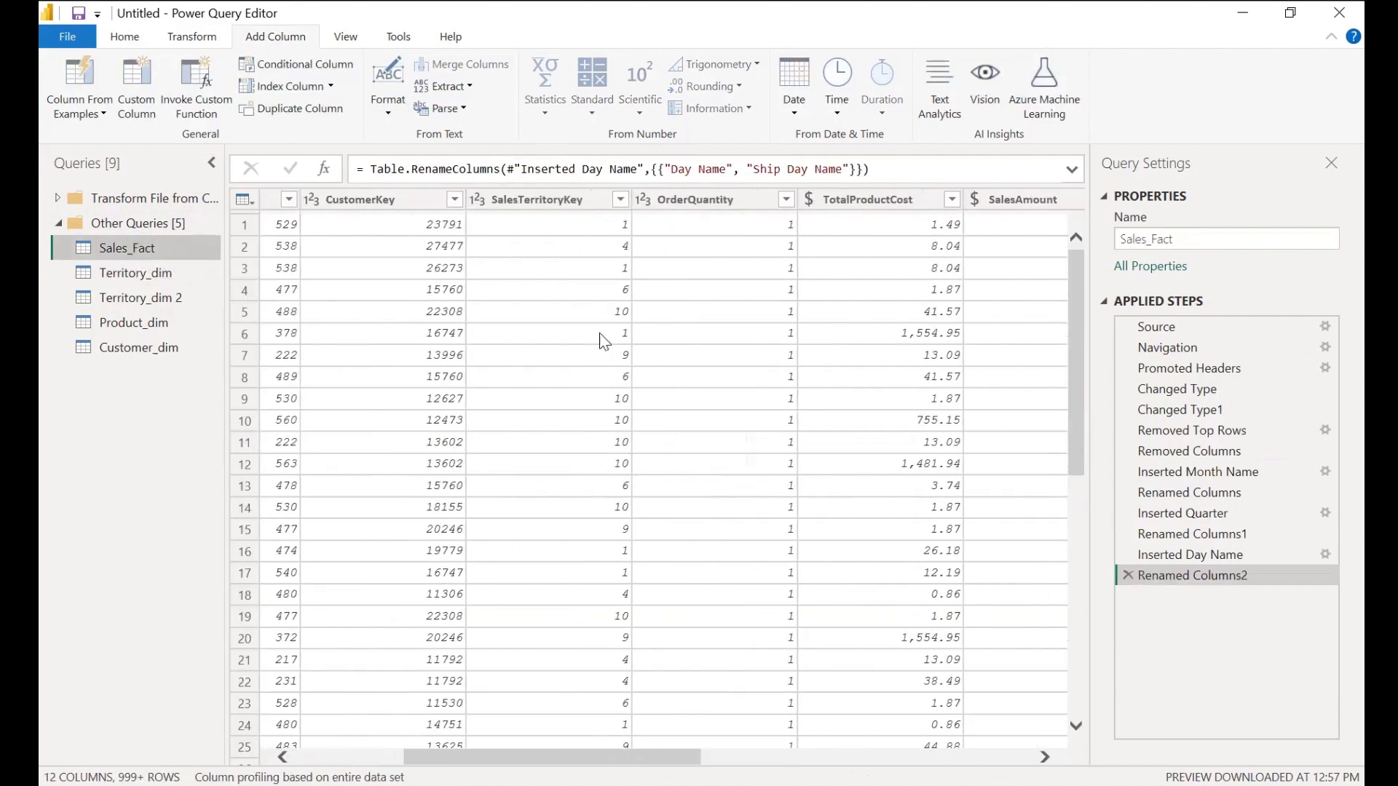
{"action": "scroll", "coordinate": [603, 341], "scroll_direction": "right", "scroll_amount": 3}
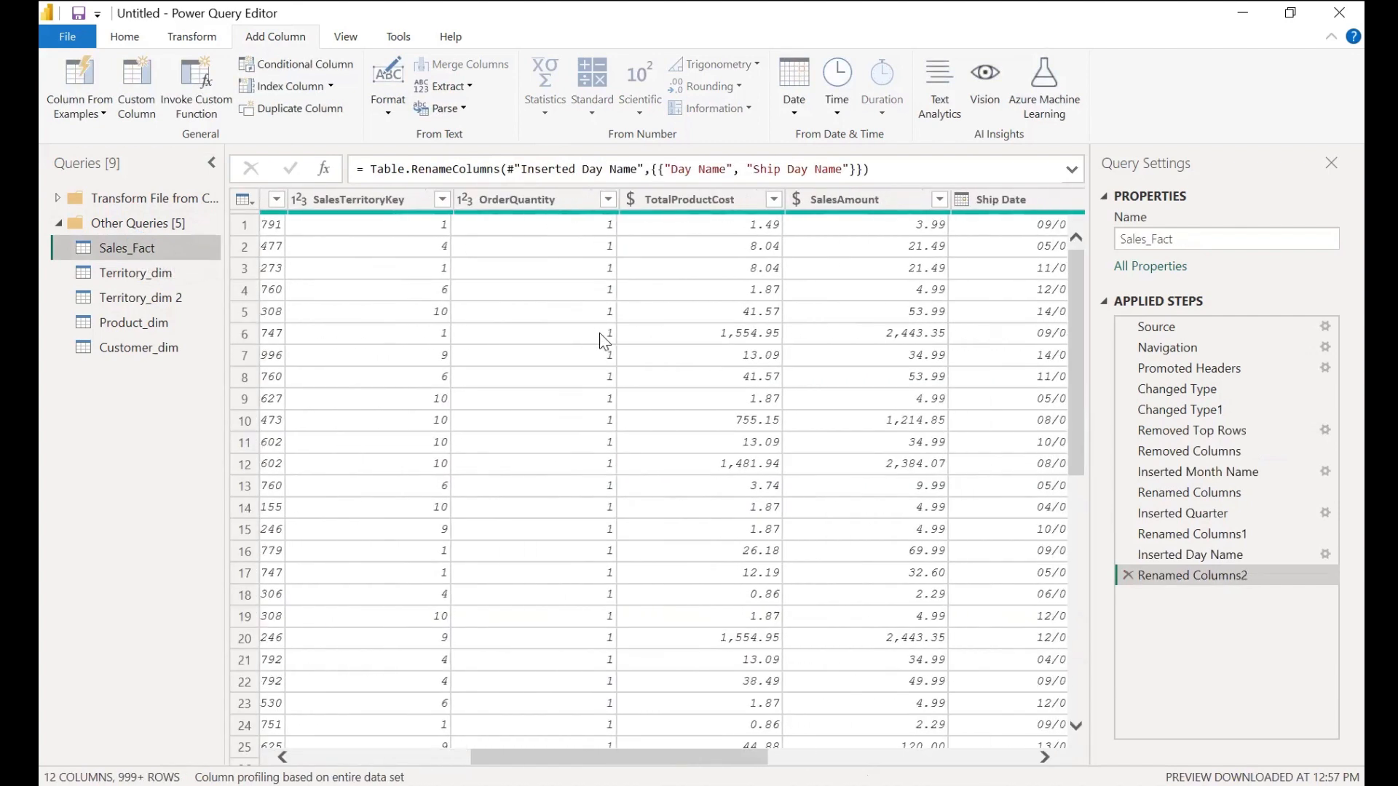
{"action": "left_click", "coordinate": [676, 195]}
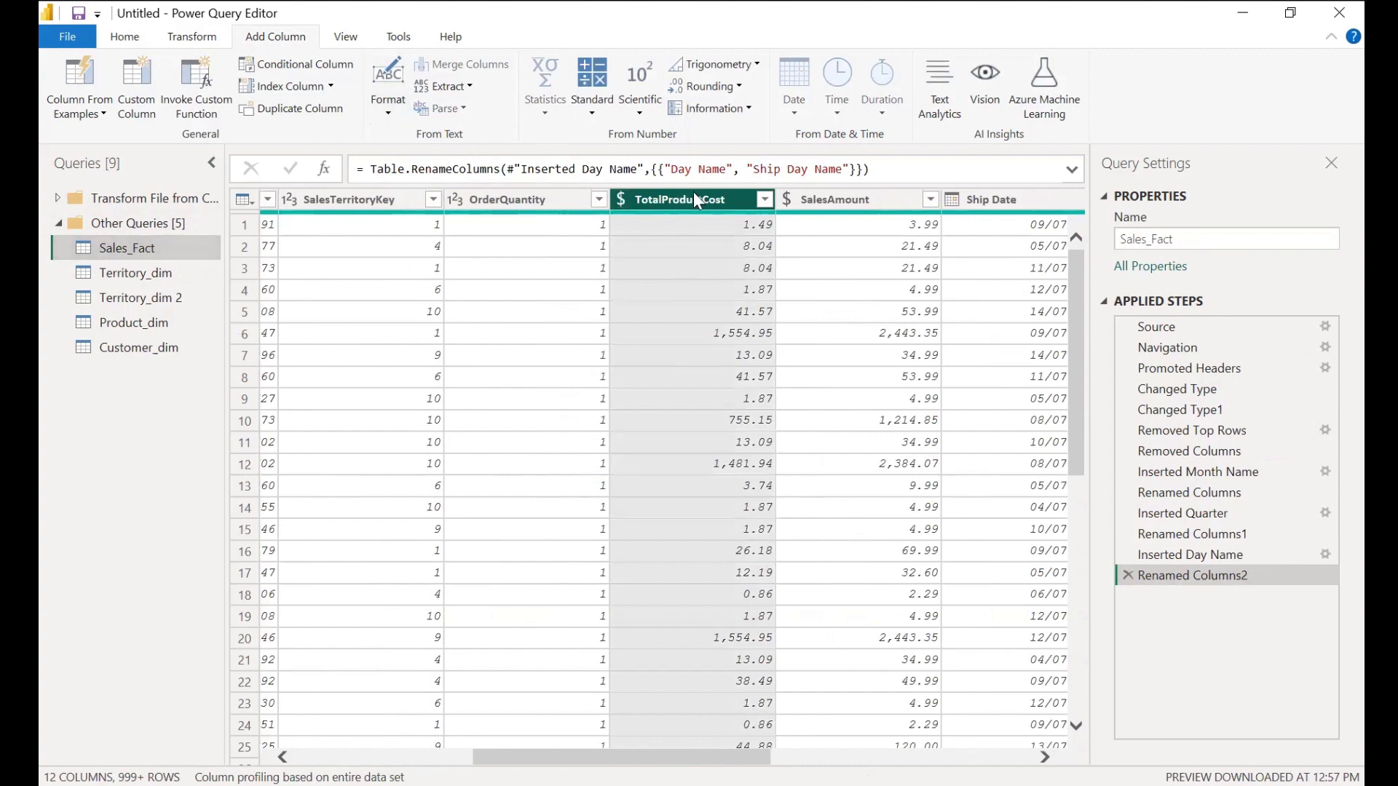
{"action": "left_click", "coordinate": [192, 37]}
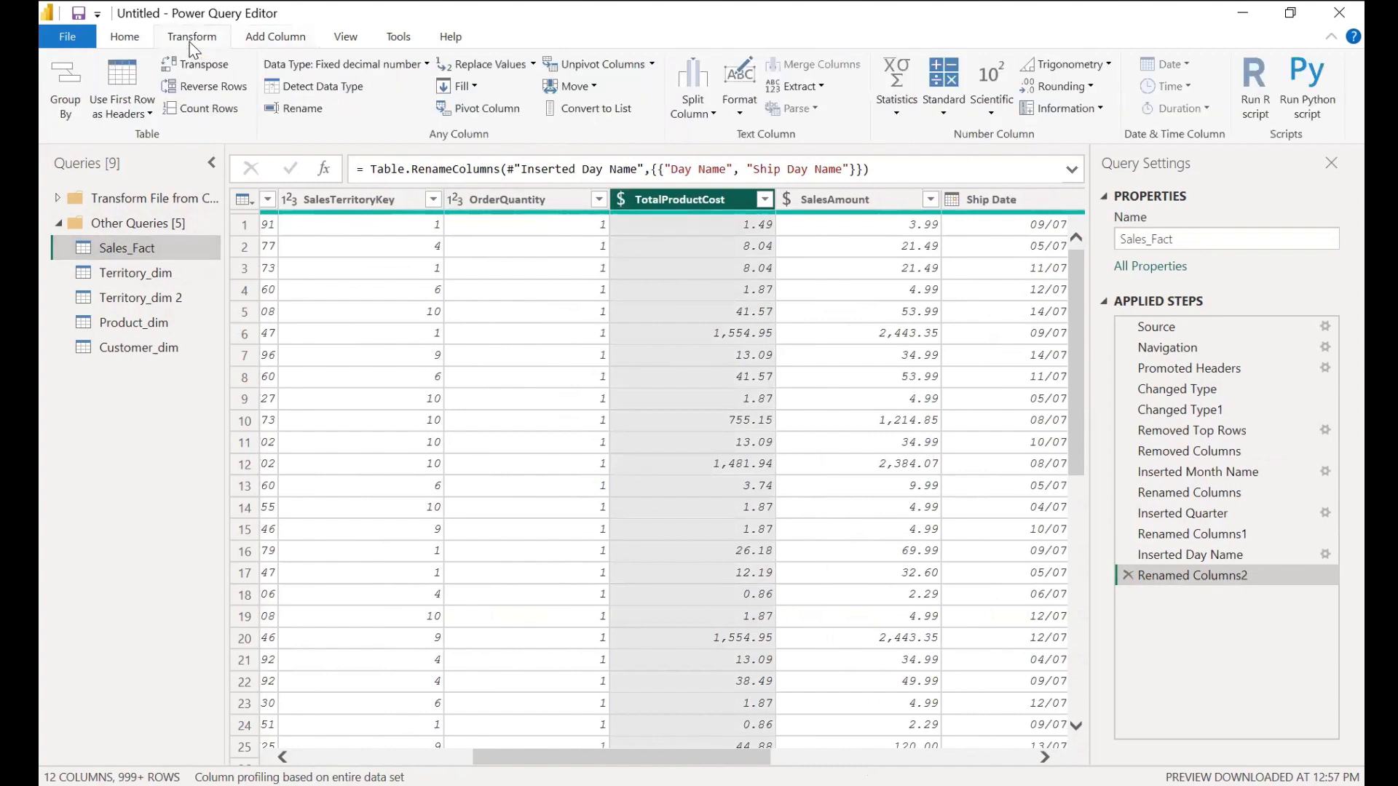
{"action": "left_click", "coordinate": [276, 38]}
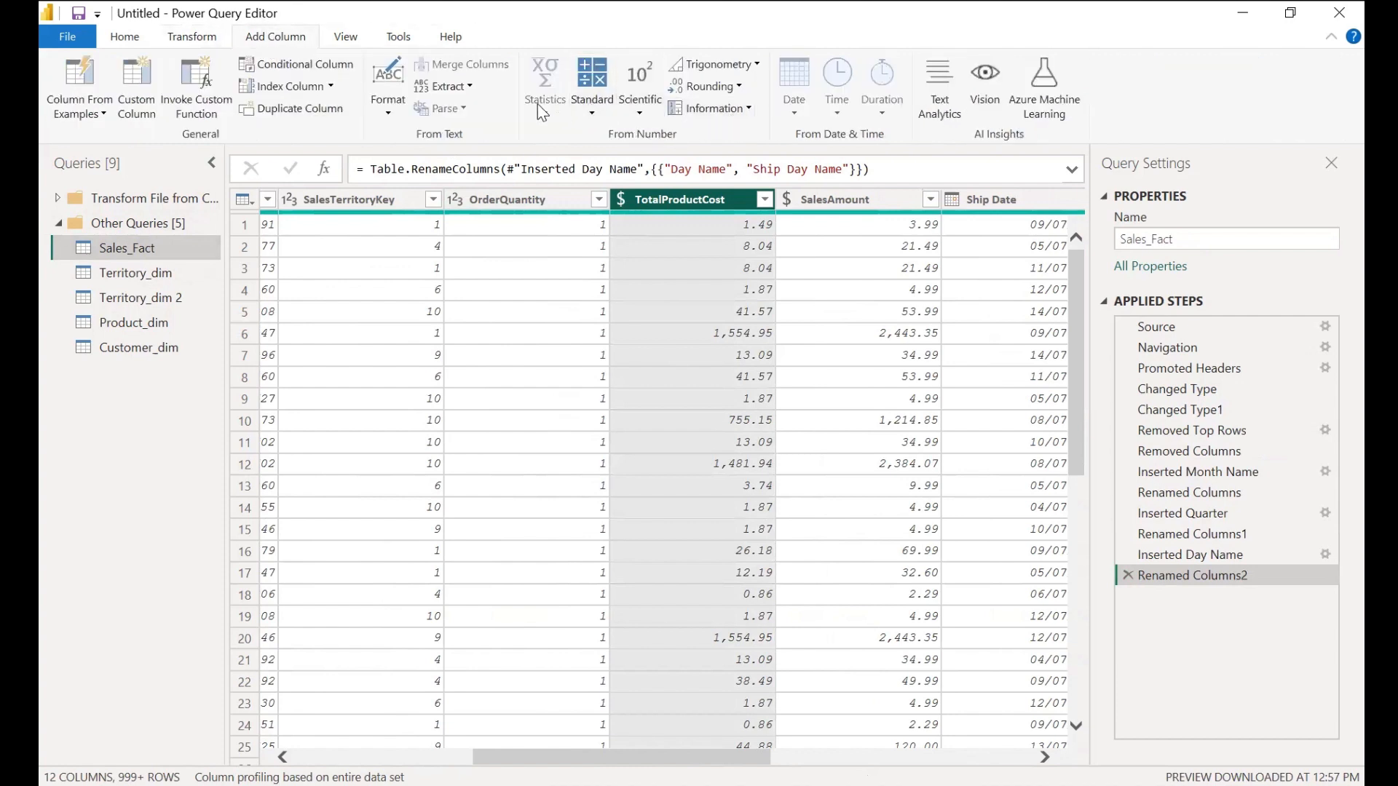
{"action": "left_click", "coordinate": [586, 113]}
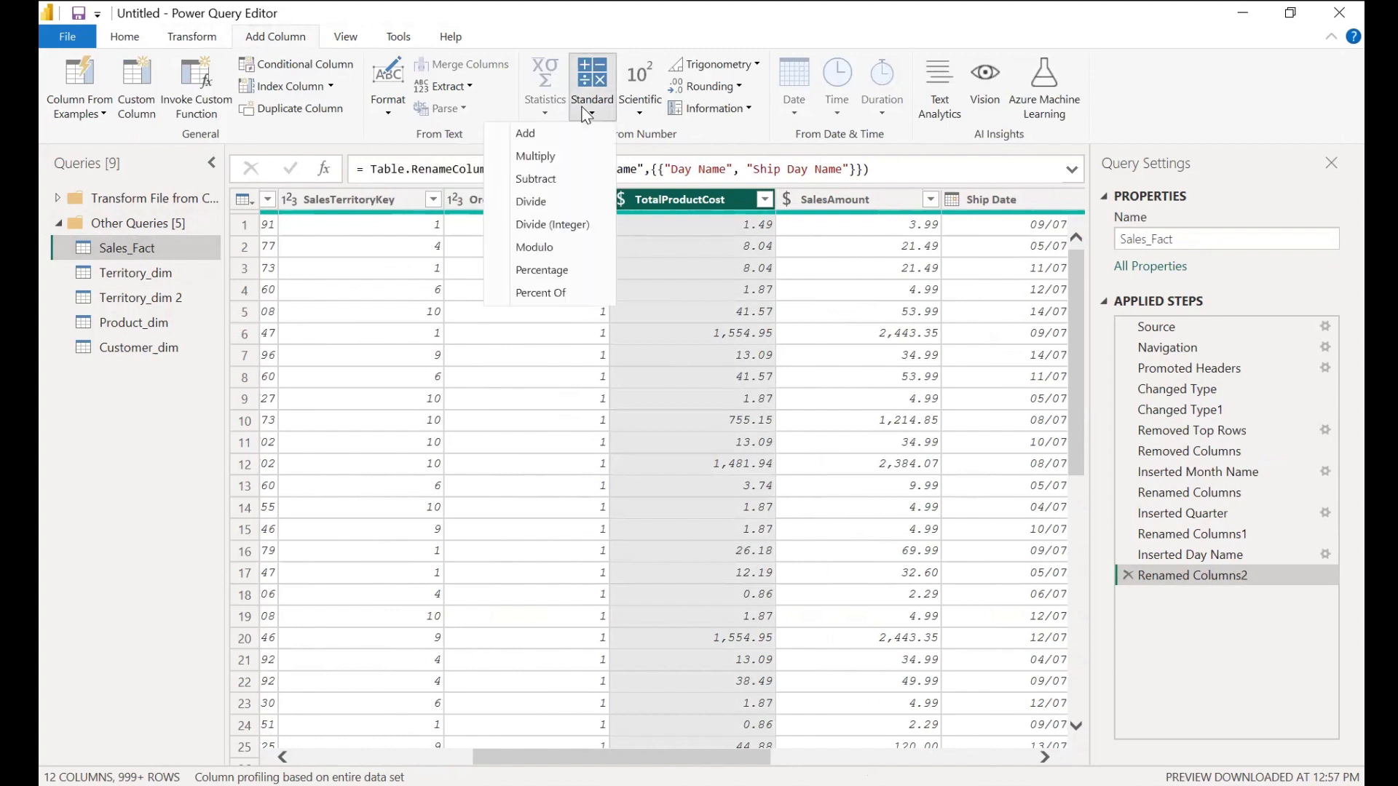
{"action": "left_click", "coordinate": [631, 116]}
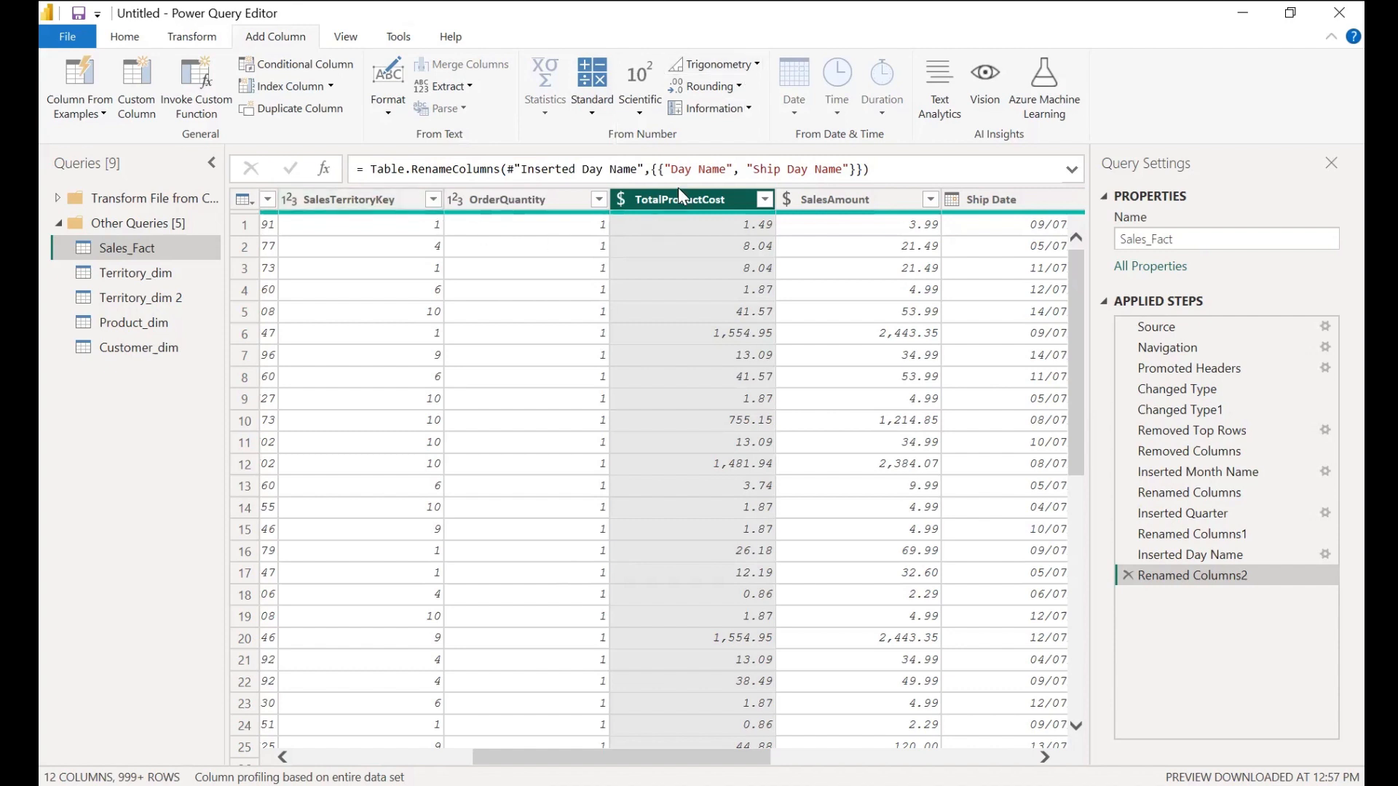
- Calculate the sum of the TotalProductCost column in Sales_Fact, and delete the Calculated Sum step from the query
{"action": "left_click", "coordinate": [192, 38]}
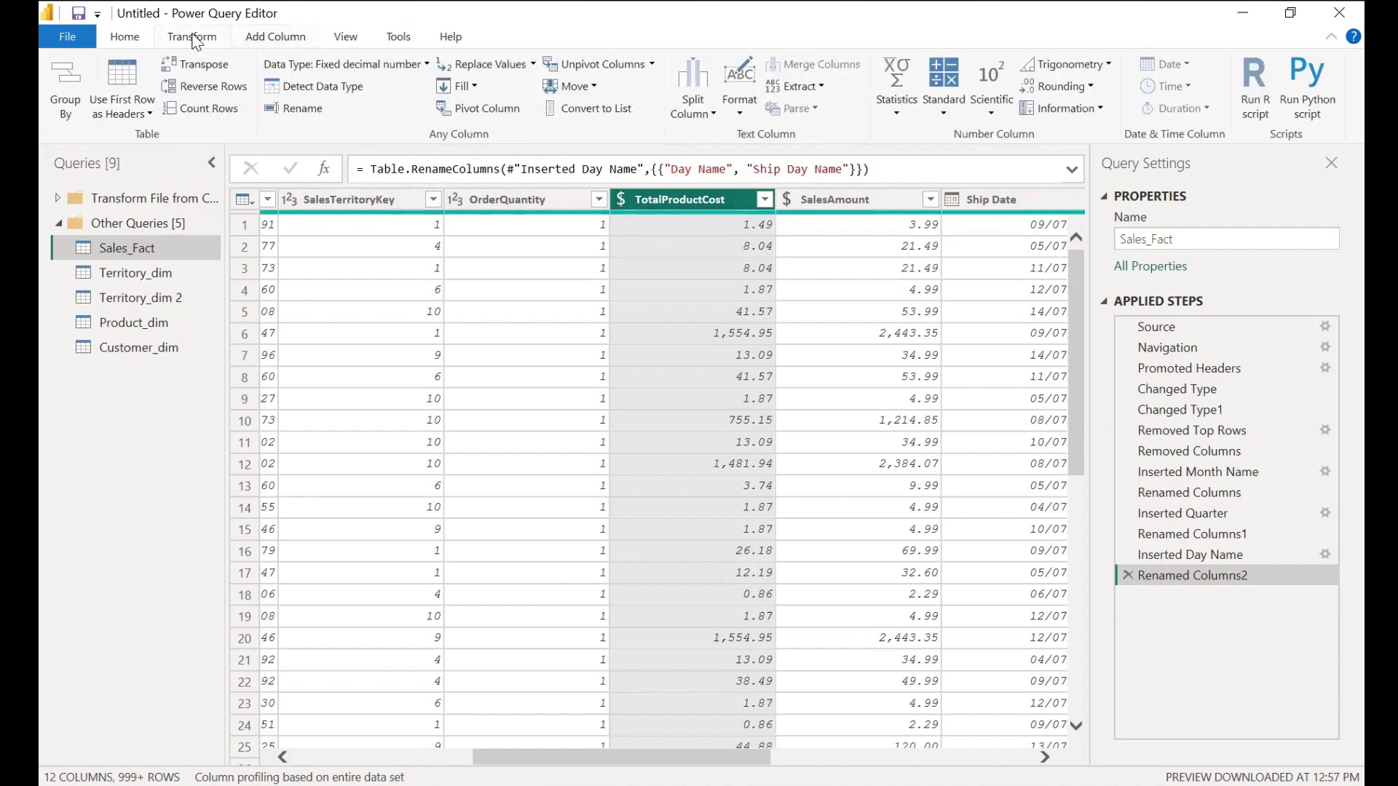
{"action": "left_click", "coordinate": [887, 117]}
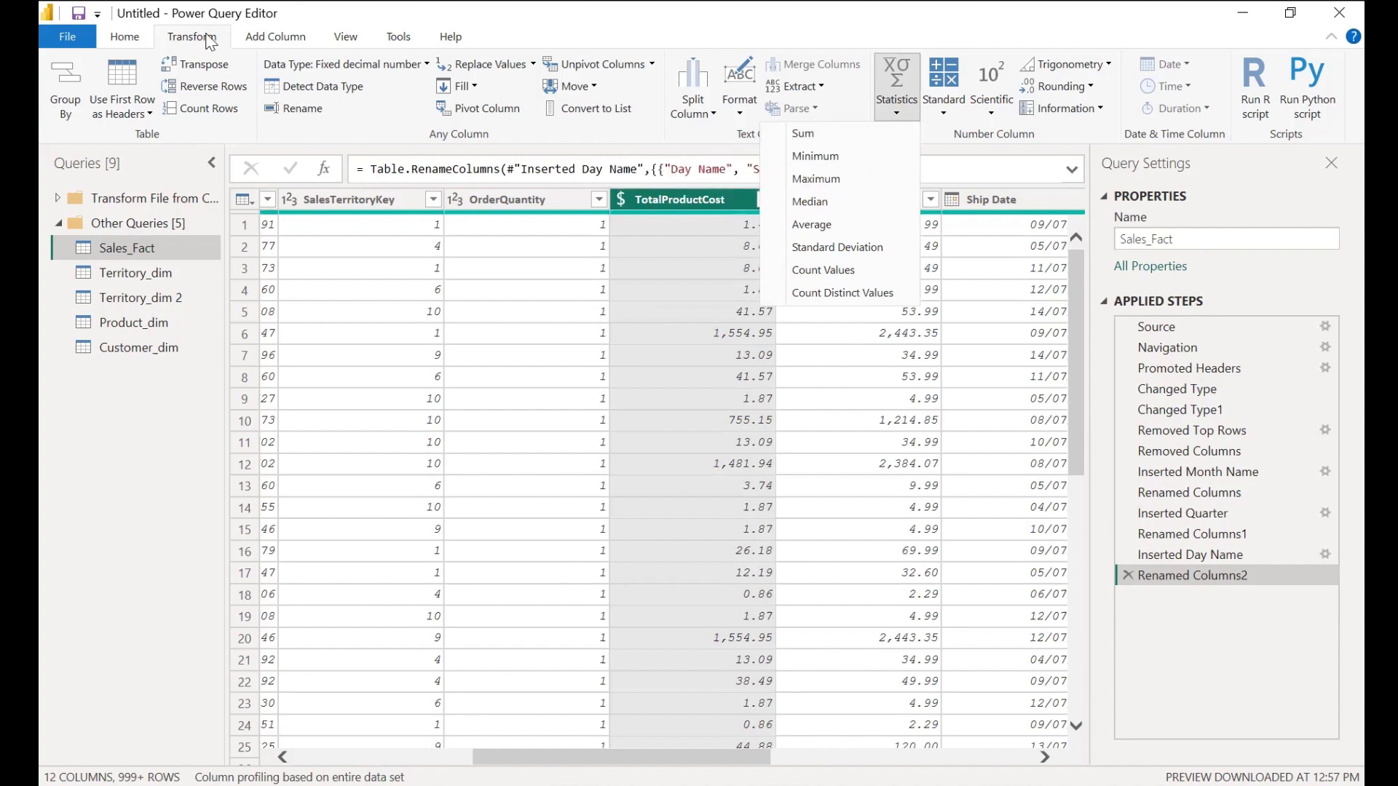
{"action": "left_click", "coordinate": [883, 133]}
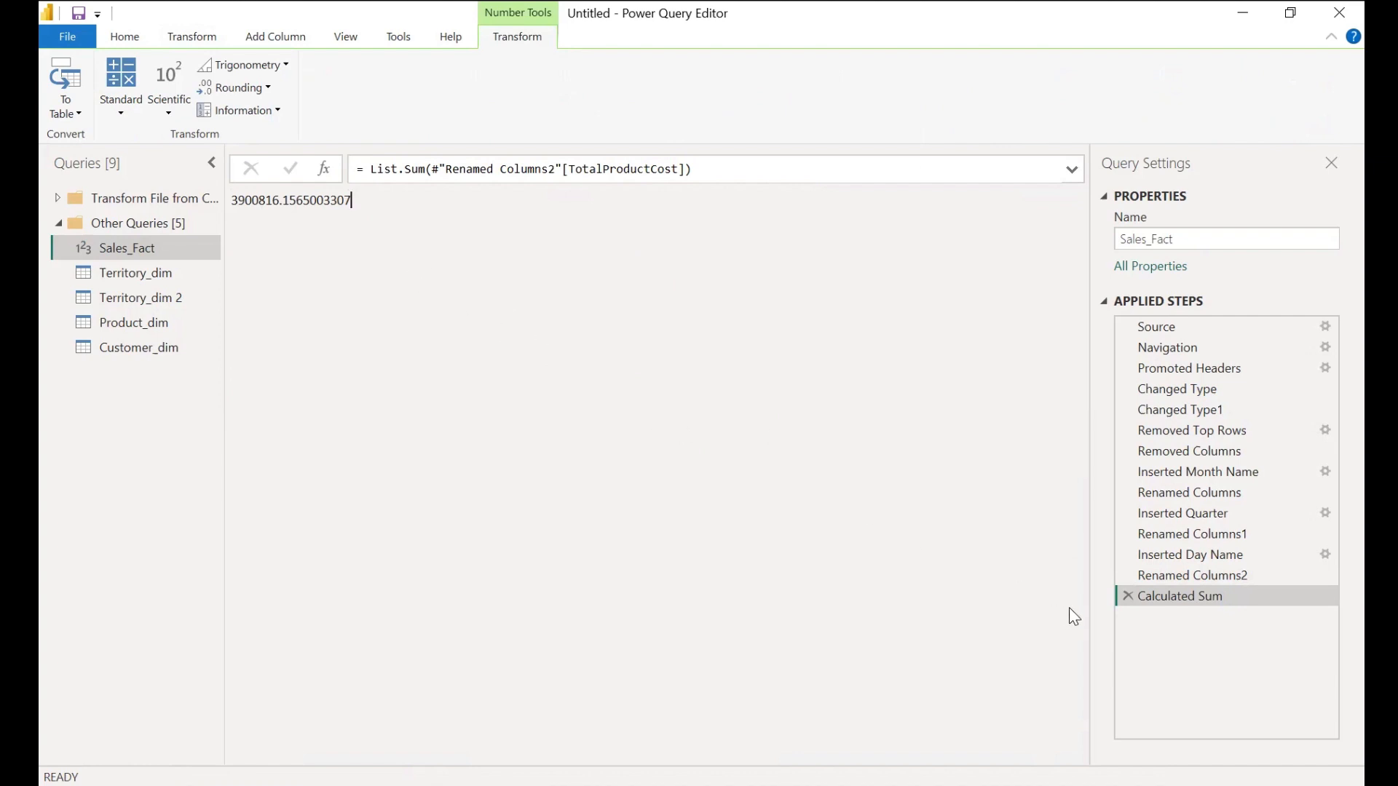
{"action": "left_click", "coordinate": [1126, 596]}
- Calculate the average of the TotalProductCost column in Sales_Fact
{"action": "scroll", "coordinate": [858, 566], "scroll_direction": "right", "scroll_amount": 5}
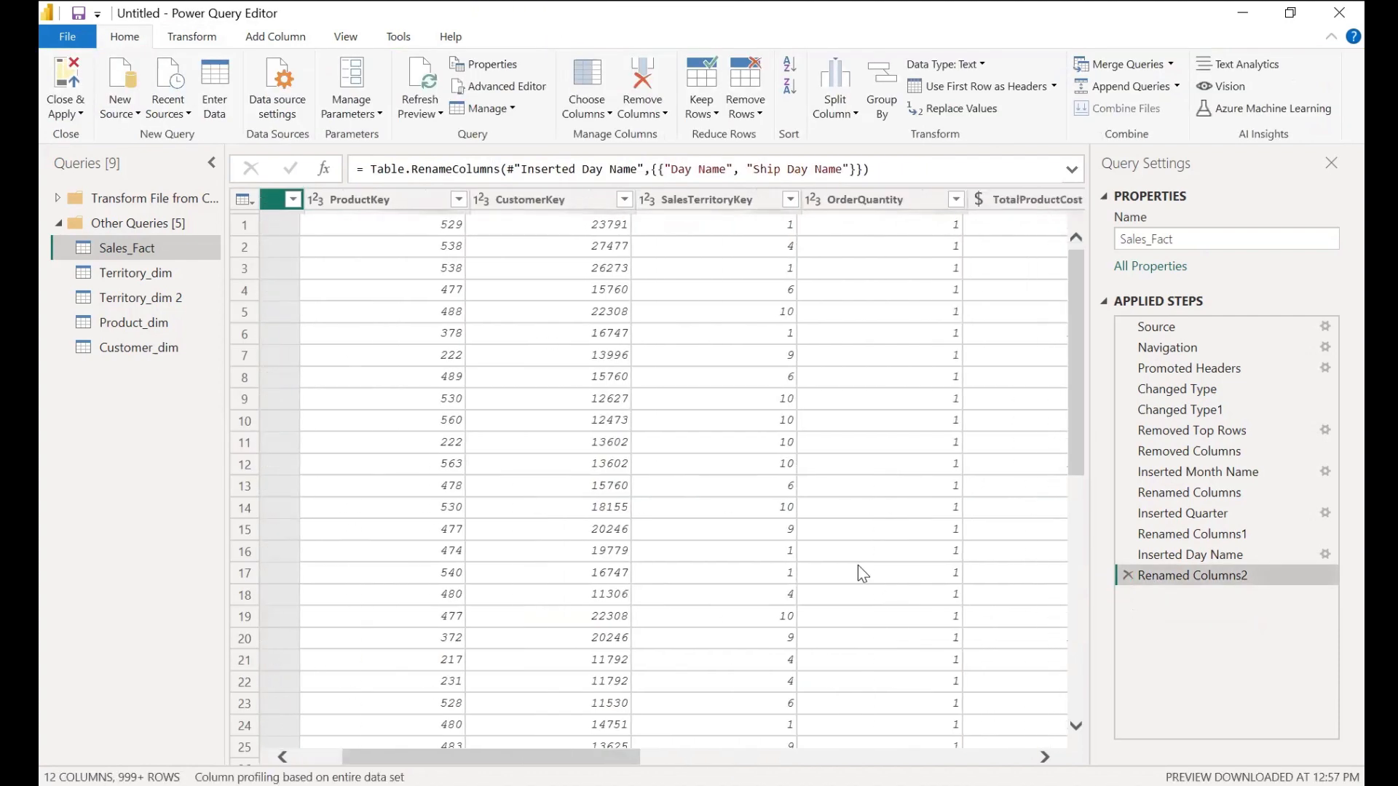
{"action": "scroll", "coordinate": [844, 389], "scroll_direction": "right", "scroll_amount": 1}
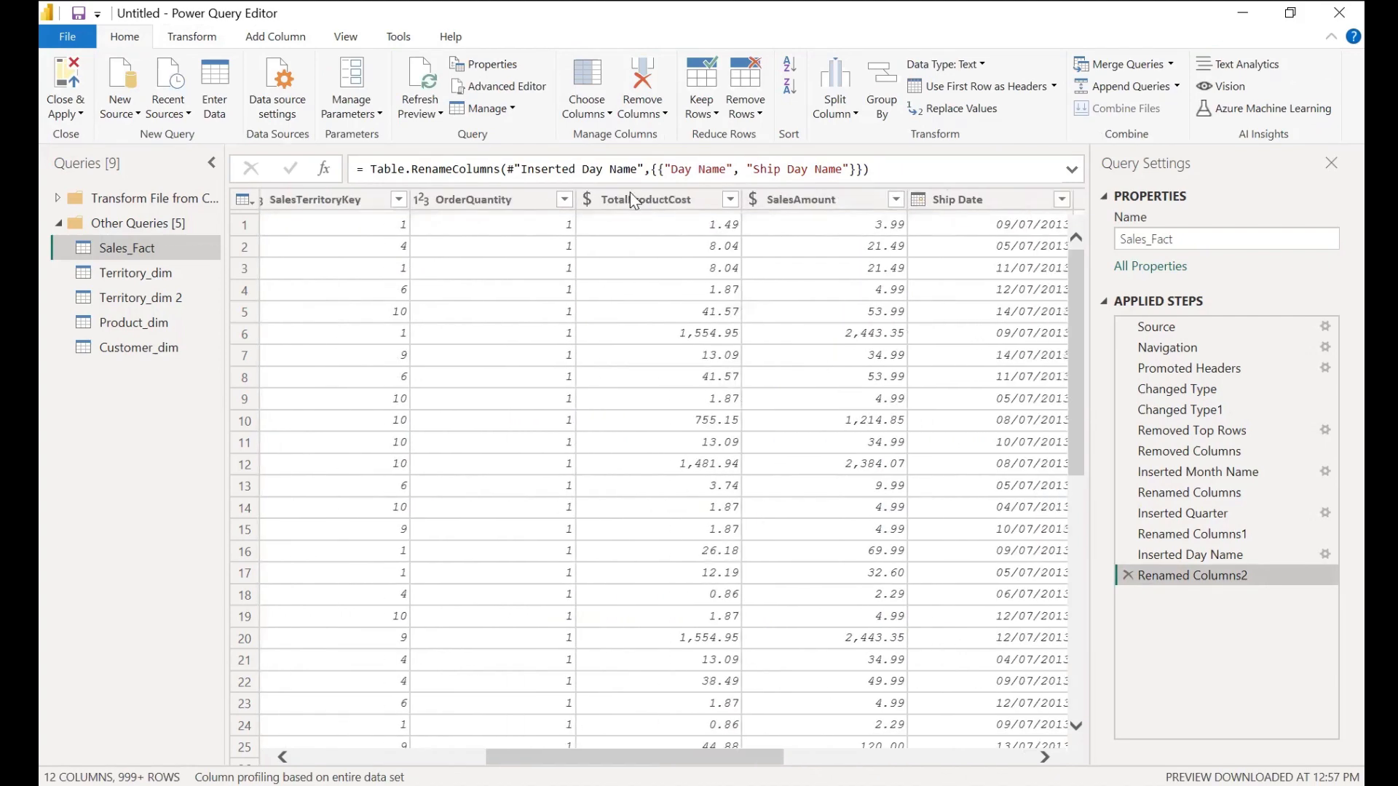
{"action": "left_click", "coordinate": [635, 201]}
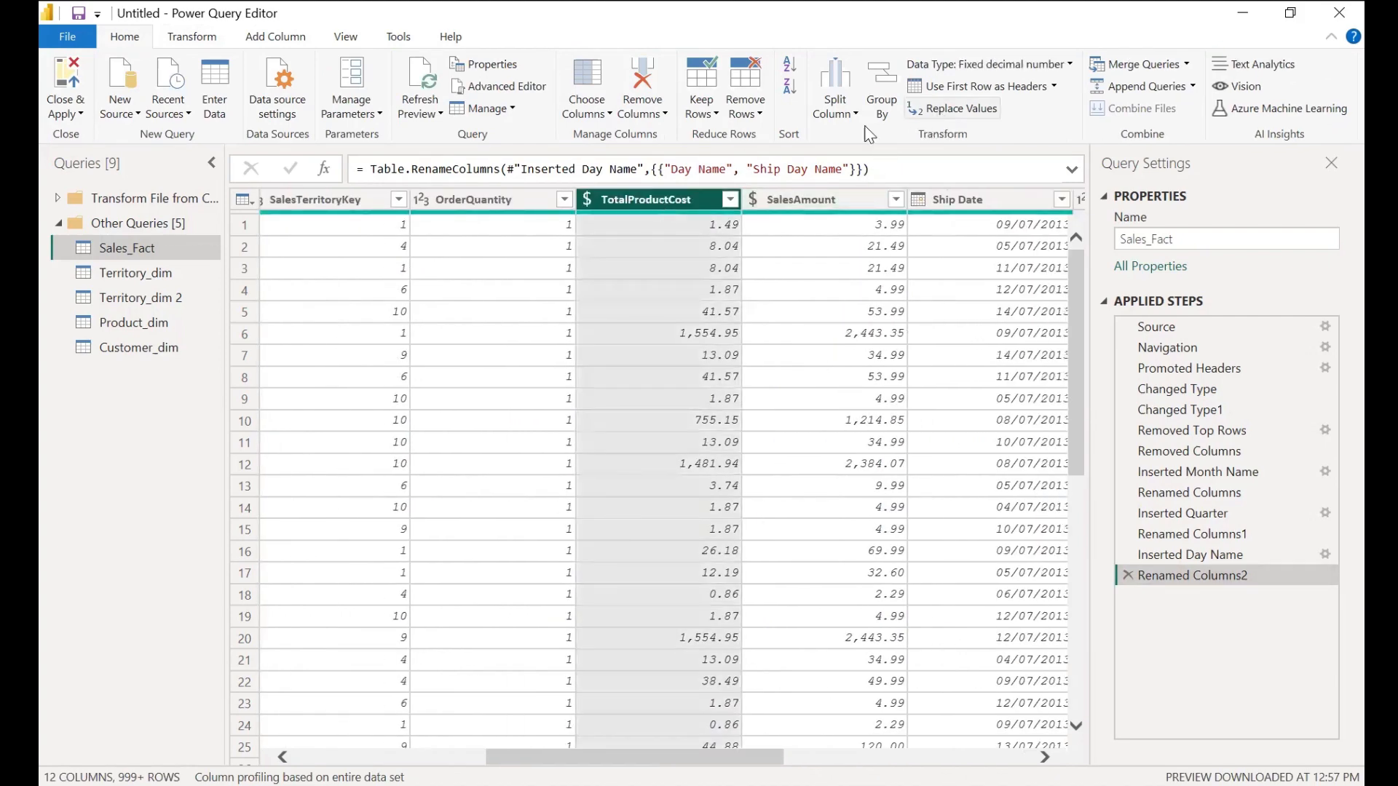
{"action": "left_click", "coordinate": [211, 43]}
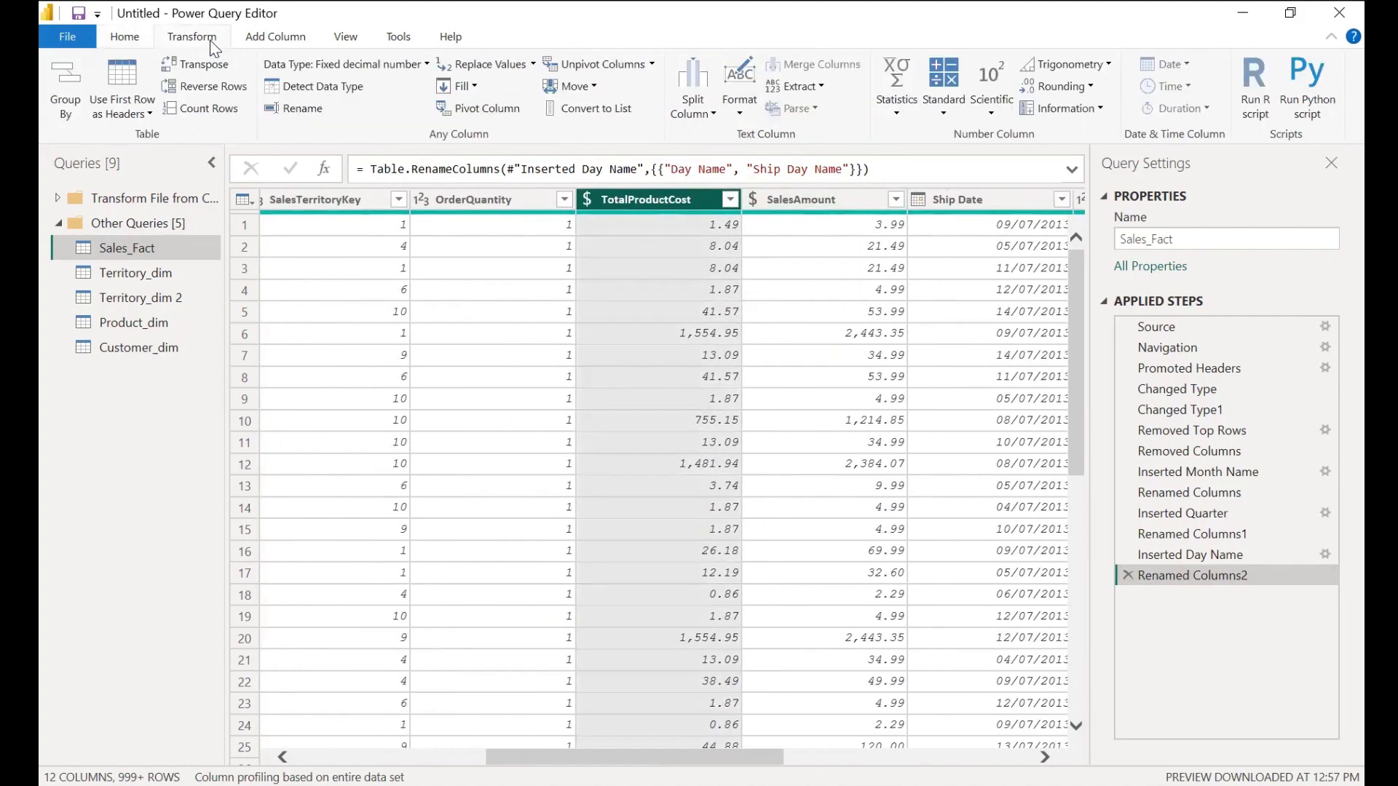
{"action": "left_click", "coordinate": [905, 115]}
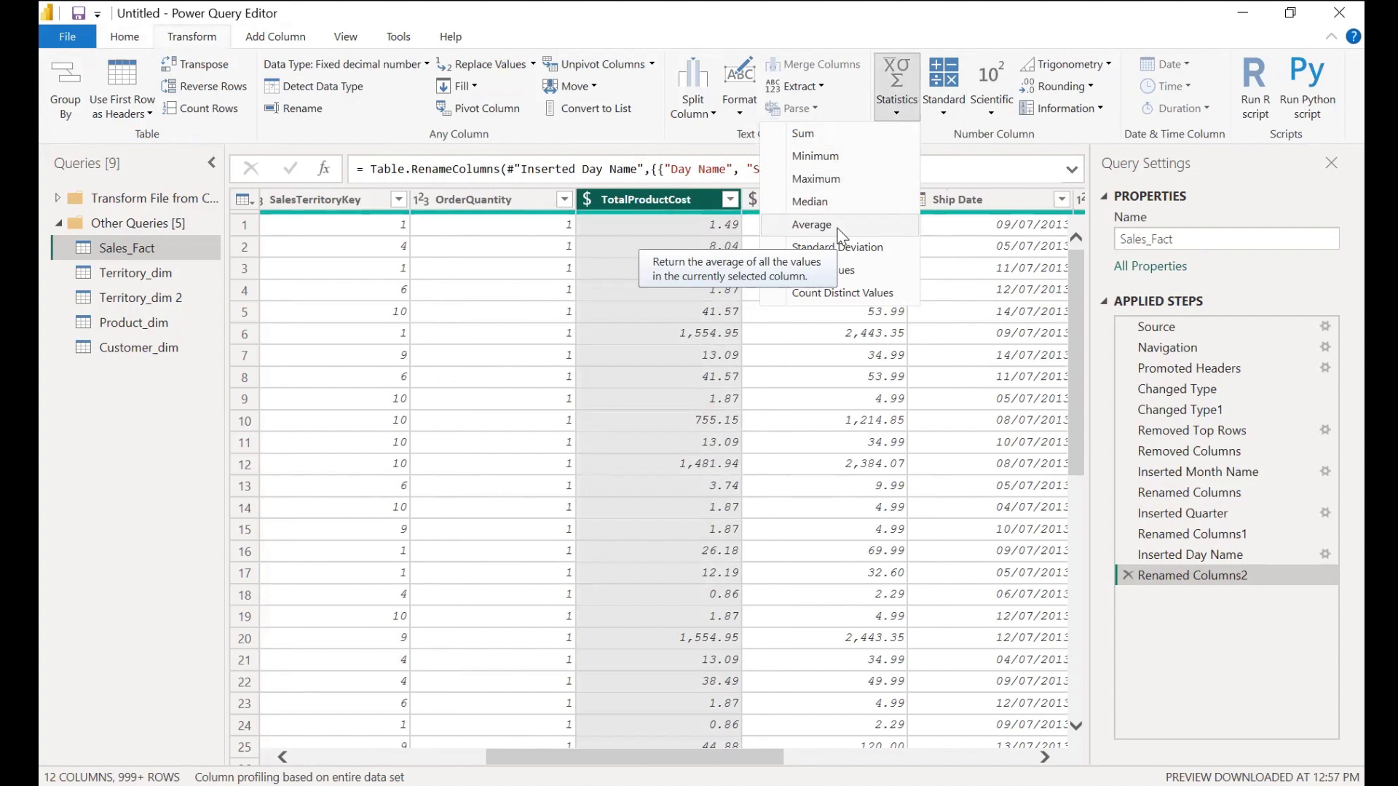
{"action": "left_click", "coordinate": [812, 225]}
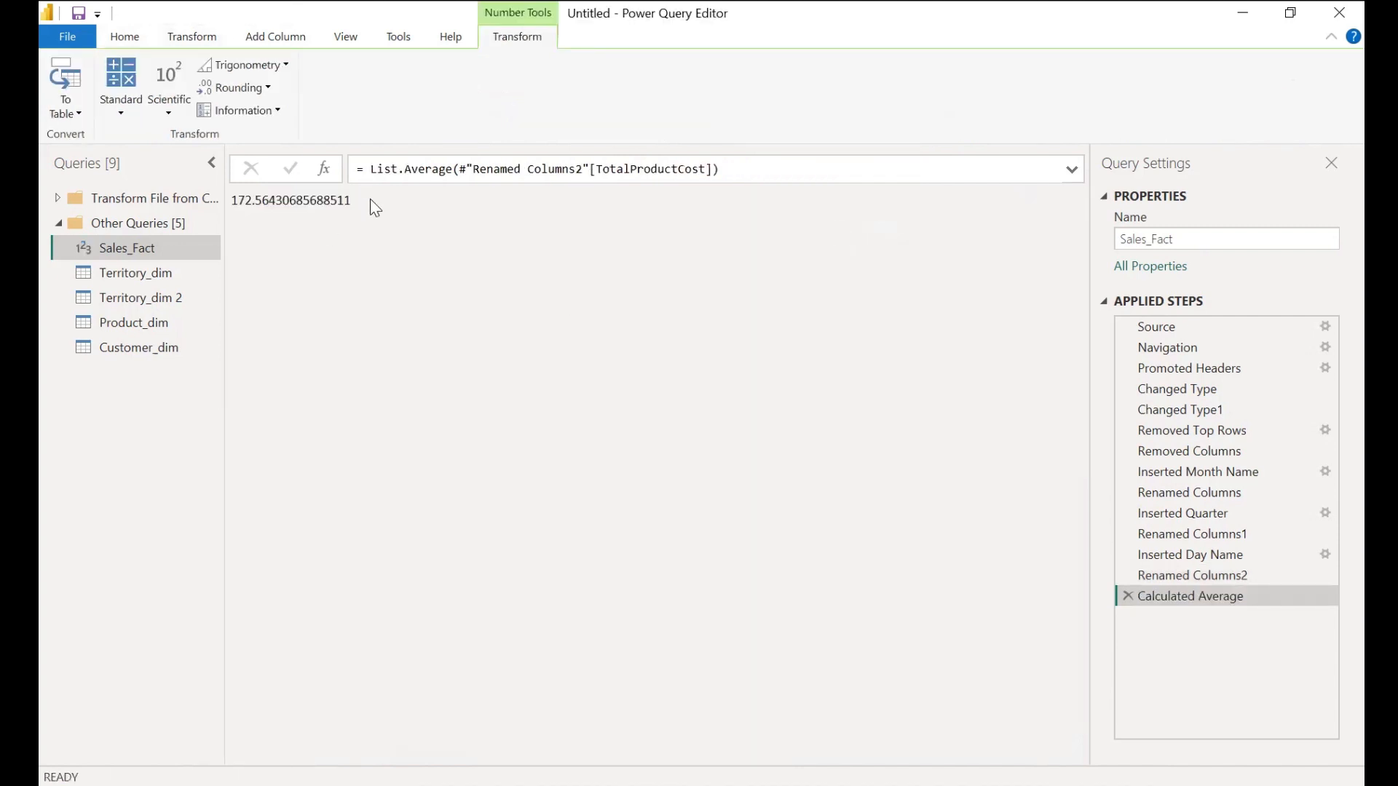
- Round the calculated average up to a whole number, and delete the Rounded Up step from the query
{"action": "left_click", "coordinate": [265, 96]}
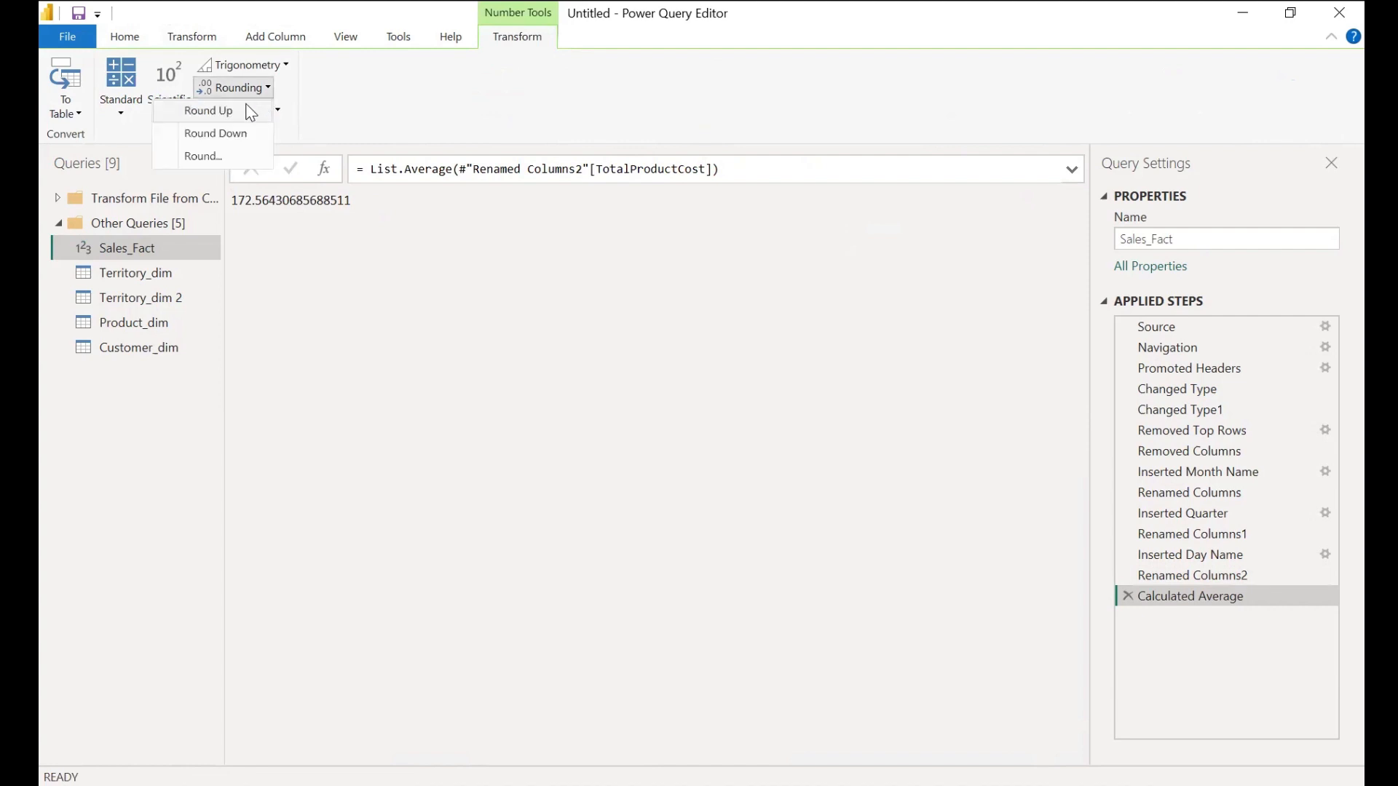
{"action": "left_click", "coordinate": [209, 111]}
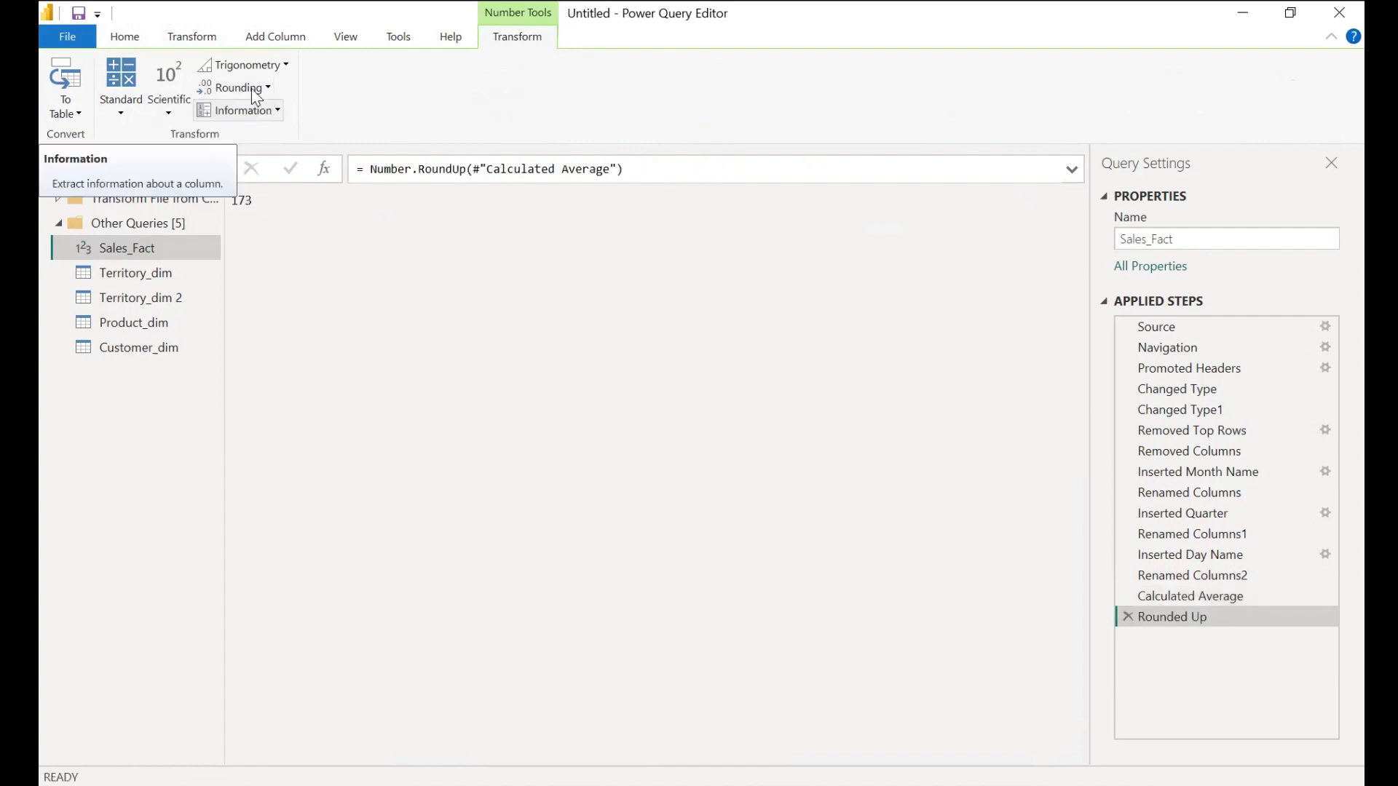
{"action": "left_click", "coordinate": [263, 88]}
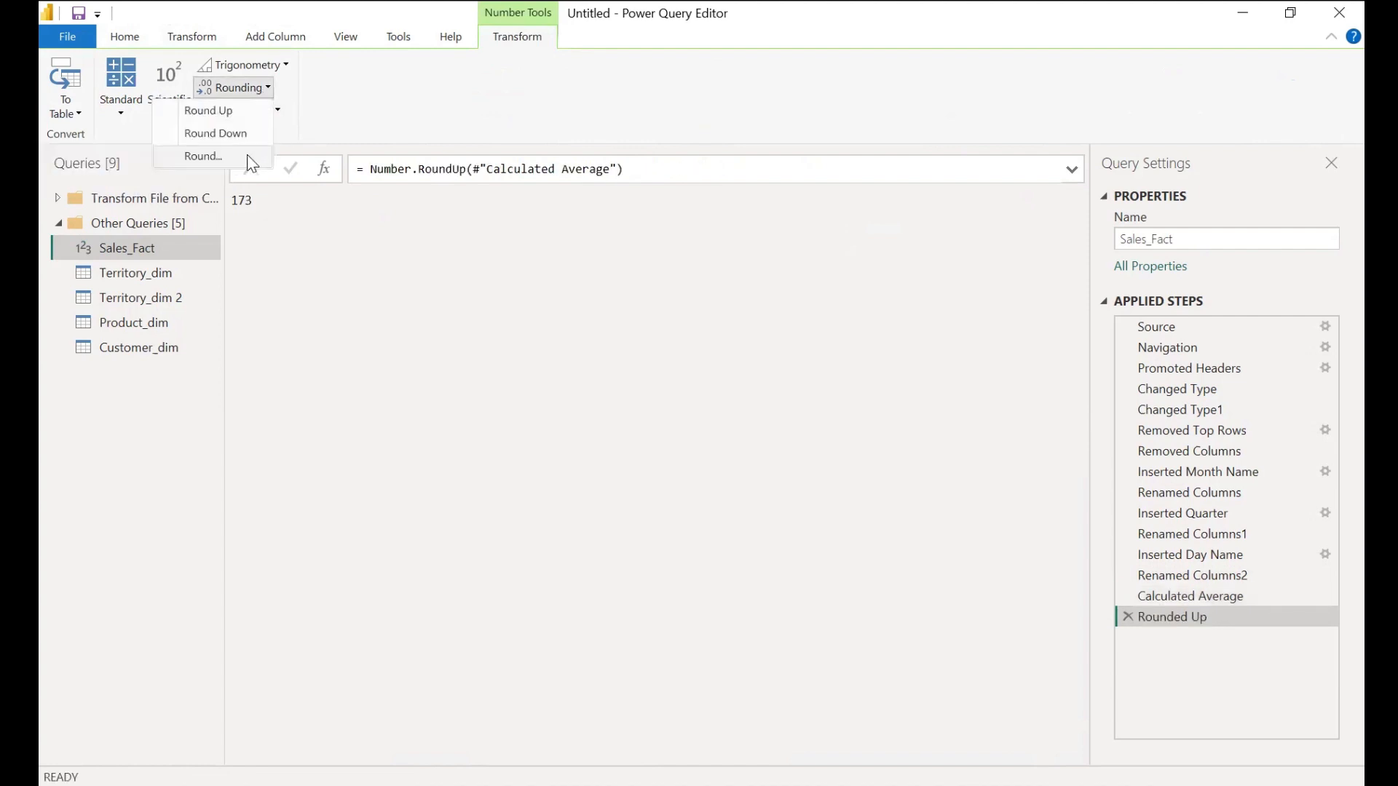
{"action": "left_click", "coordinate": [251, 162]}
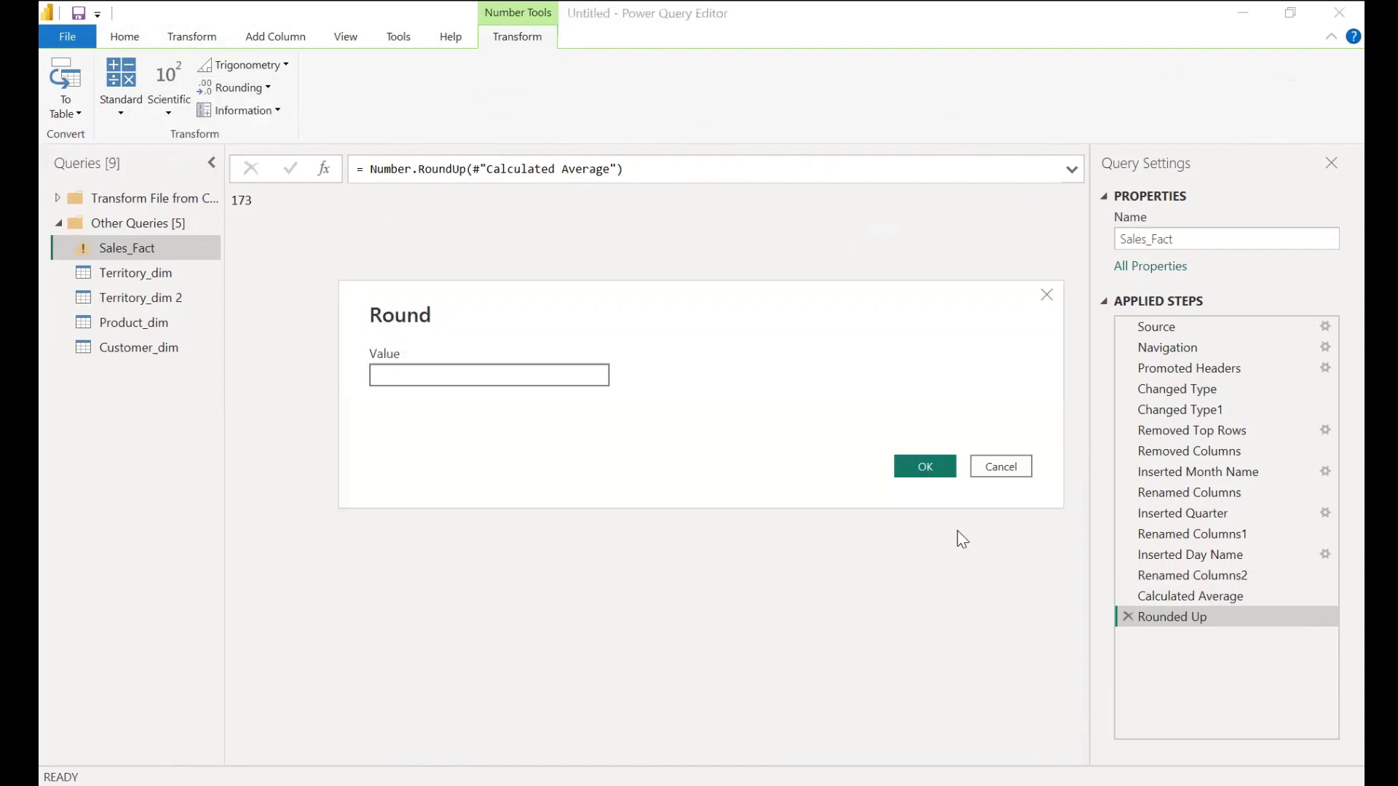
{"action": "left_click", "coordinate": [1006, 468]}
{"action": "left_click", "coordinate": [1127, 617]}
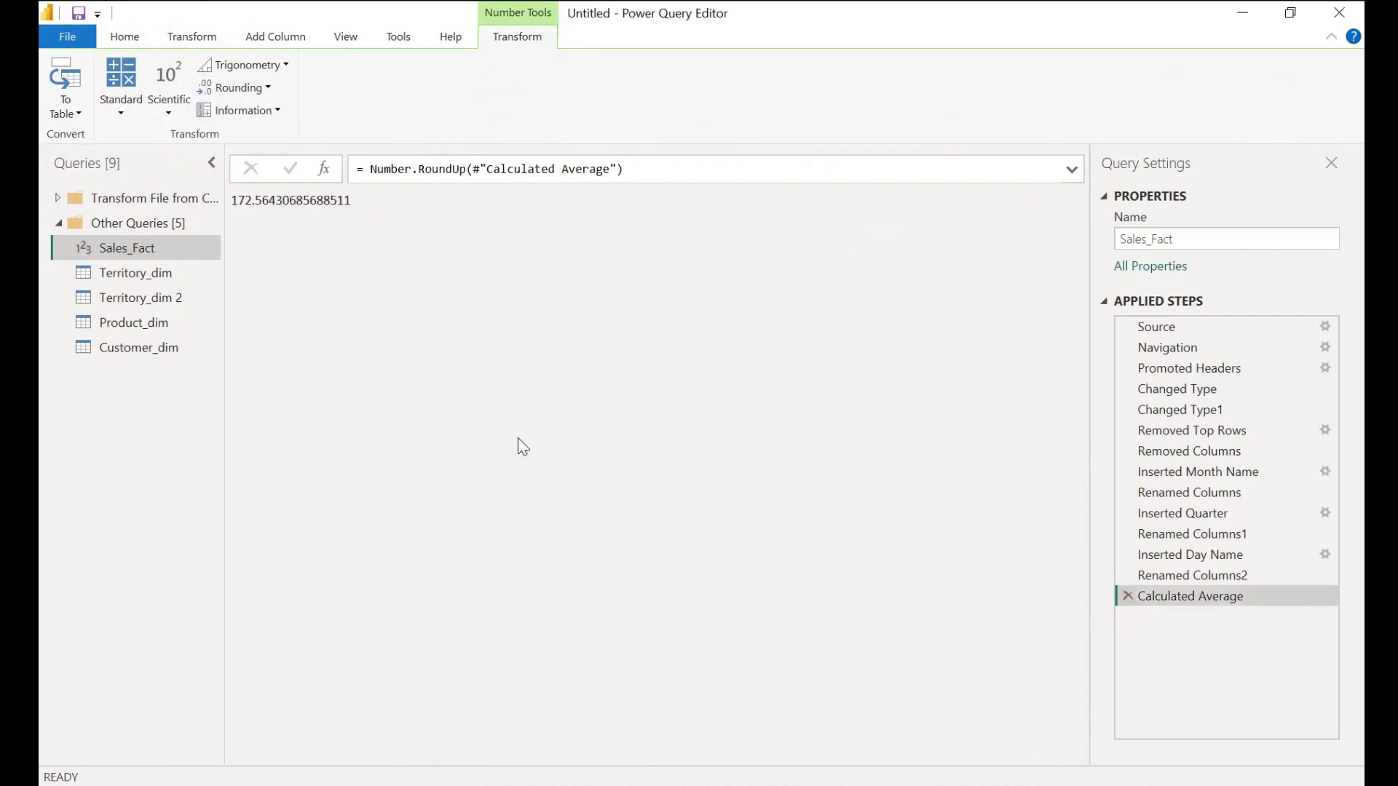
- Round the calculated average to 2 decimal places, and remove the rounding and average steps from Sales_Fact
{"action": "left_click", "coordinate": [267, 88]}
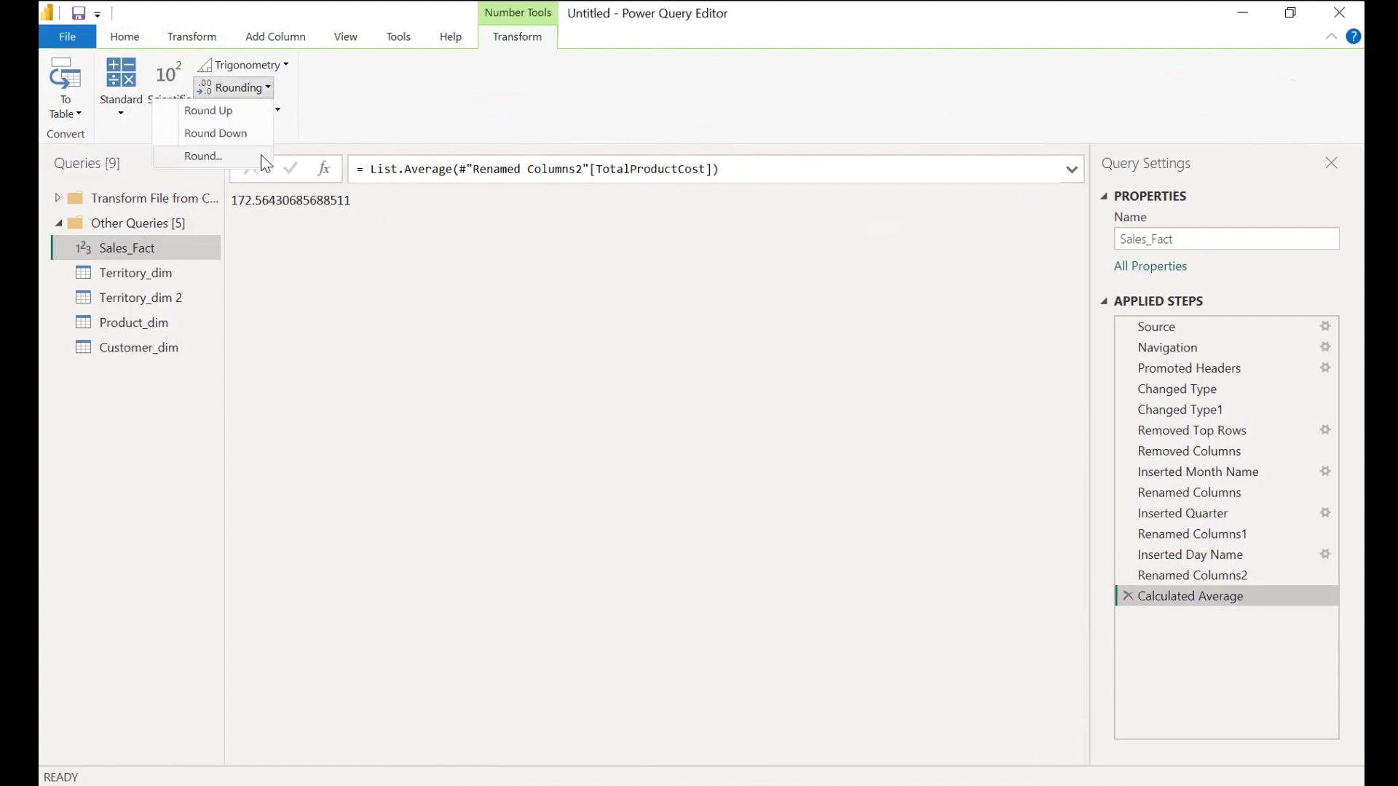
{"action": "left_click", "coordinate": [255, 156]}
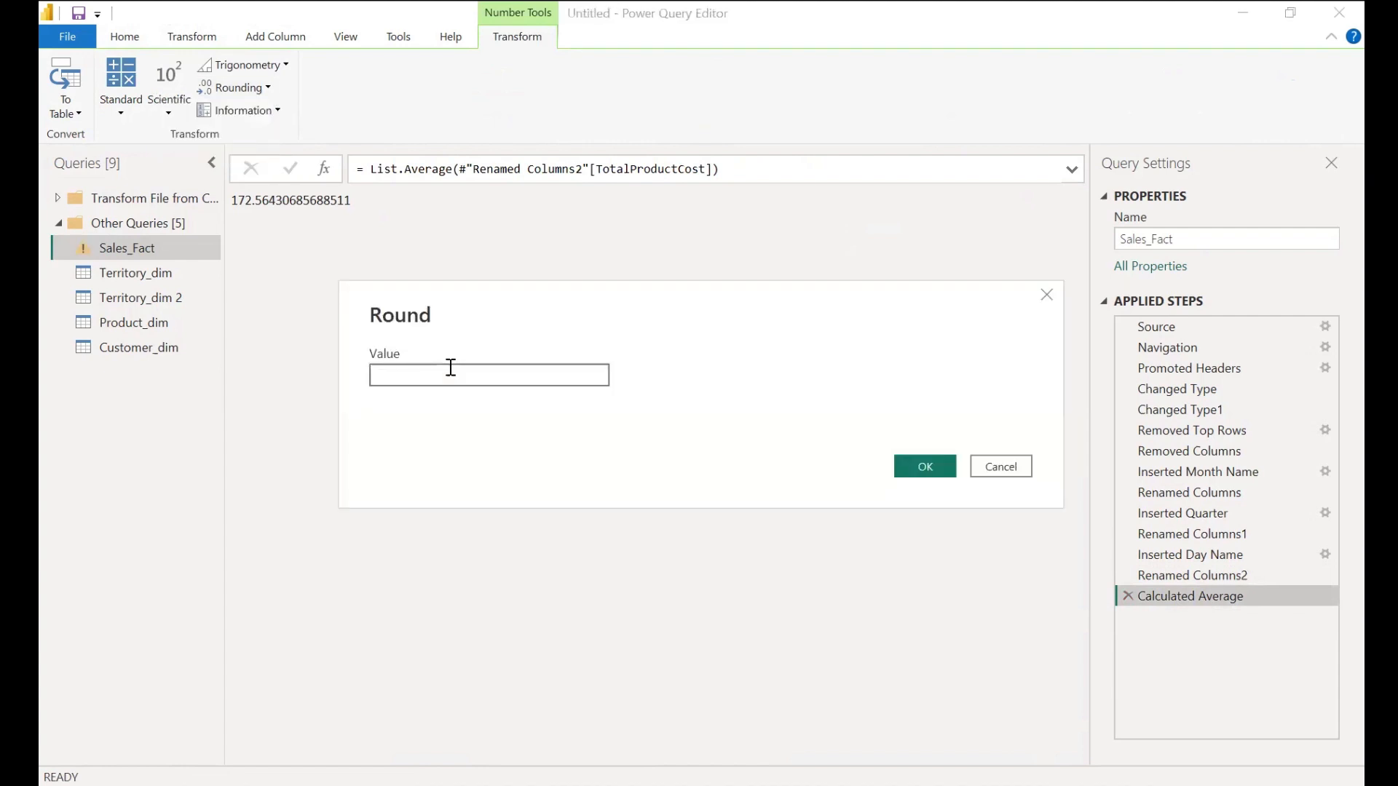
{"action": "type", "text": "2"}
{"action": "left_click", "coordinate": [910, 463]}
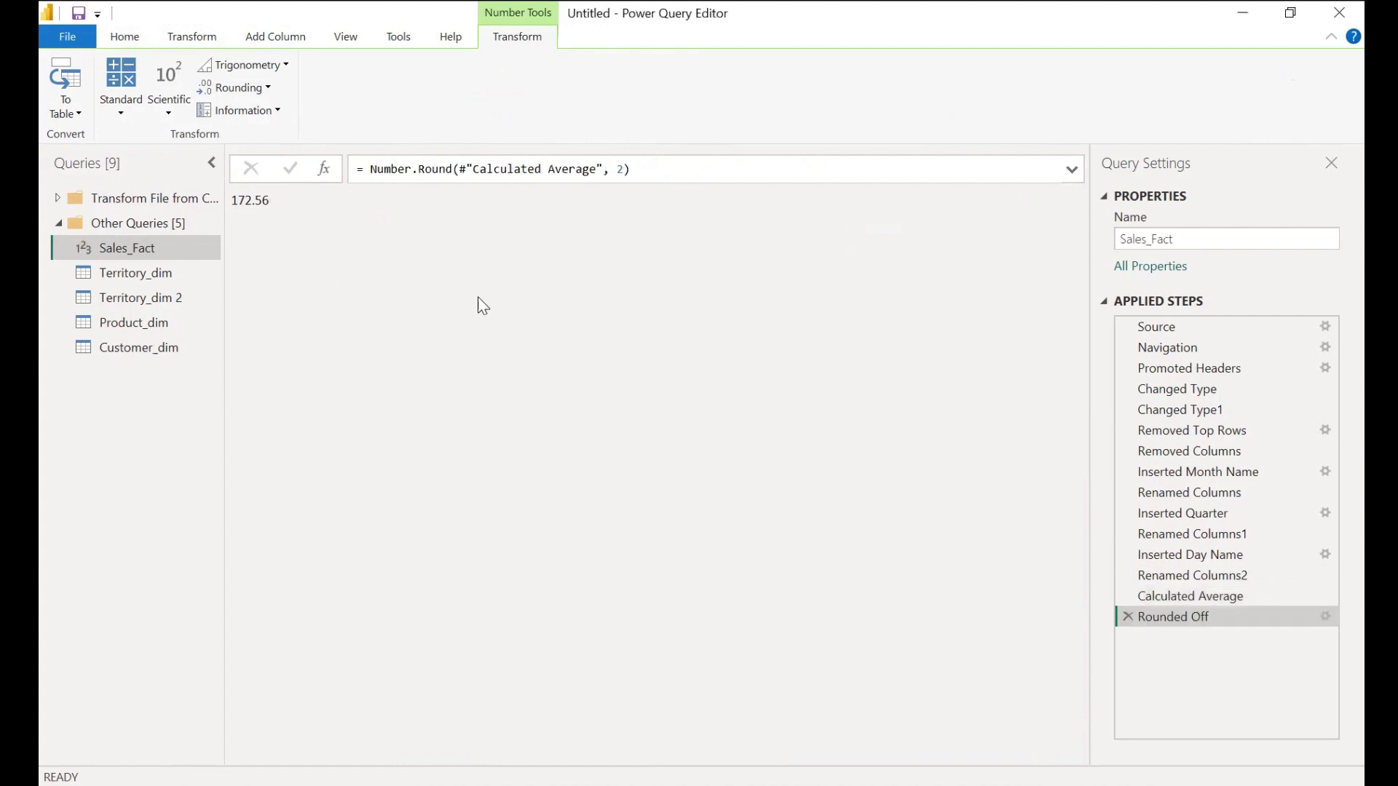
{"action": "left_click", "coordinate": [1128, 617]}
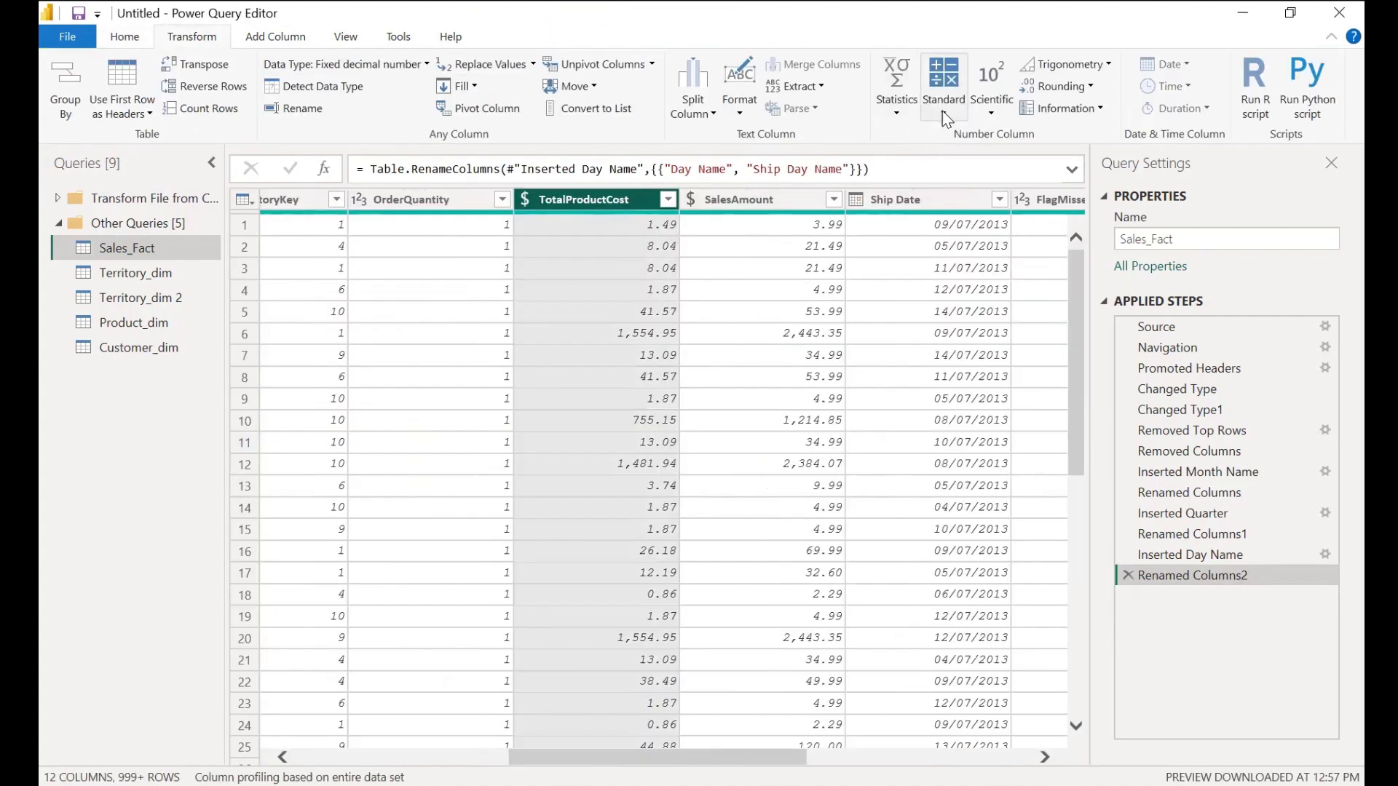
- Add a column to Sales_Fact that subtracts the TotalProductCost column's values from SalesAmount
{"action": "left_click", "coordinate": [945, 116]}
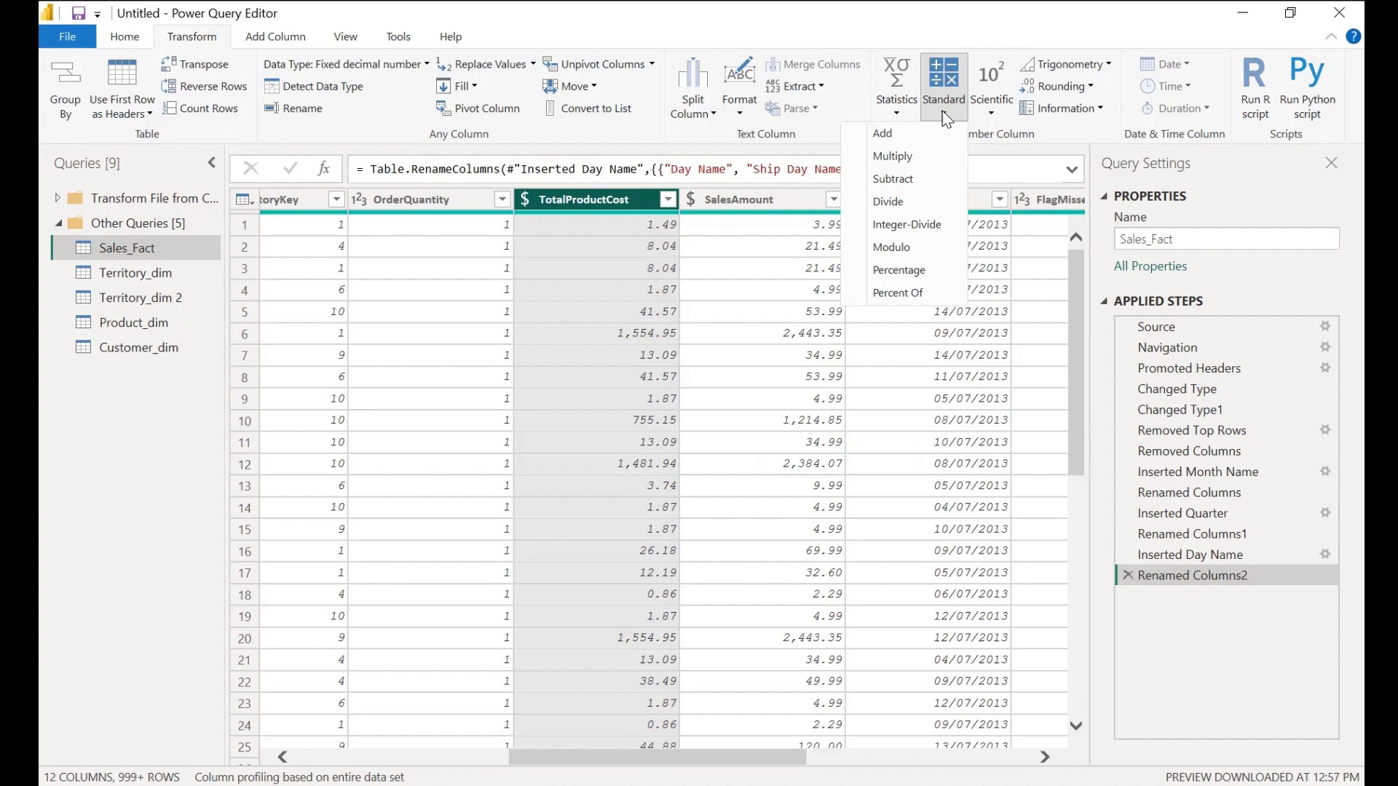
{"action": "left_click", "coordinate": [740, 207]}
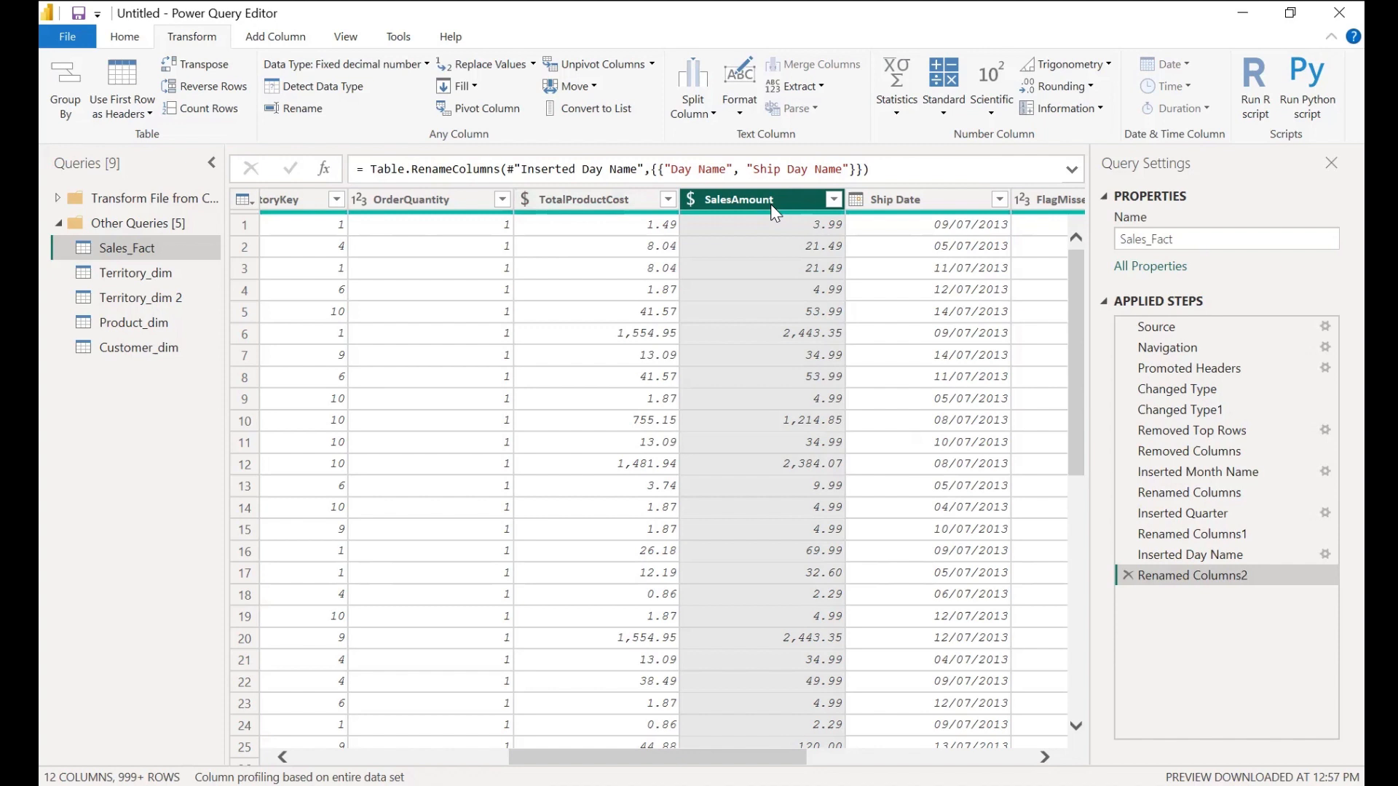
{"action": "left_click", "coordinate": [278, 38]}
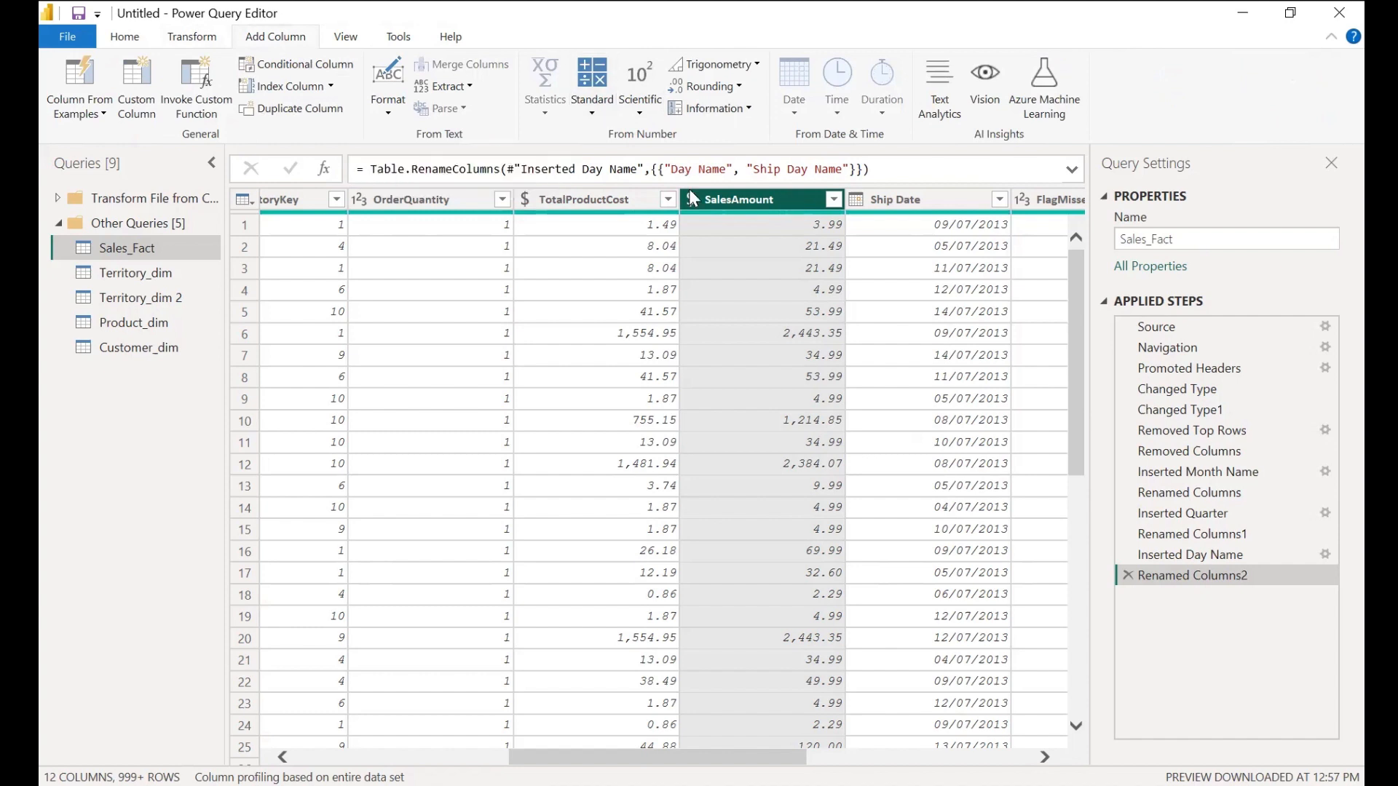
{"action": "left_click", "coordinate": [601, 112]}
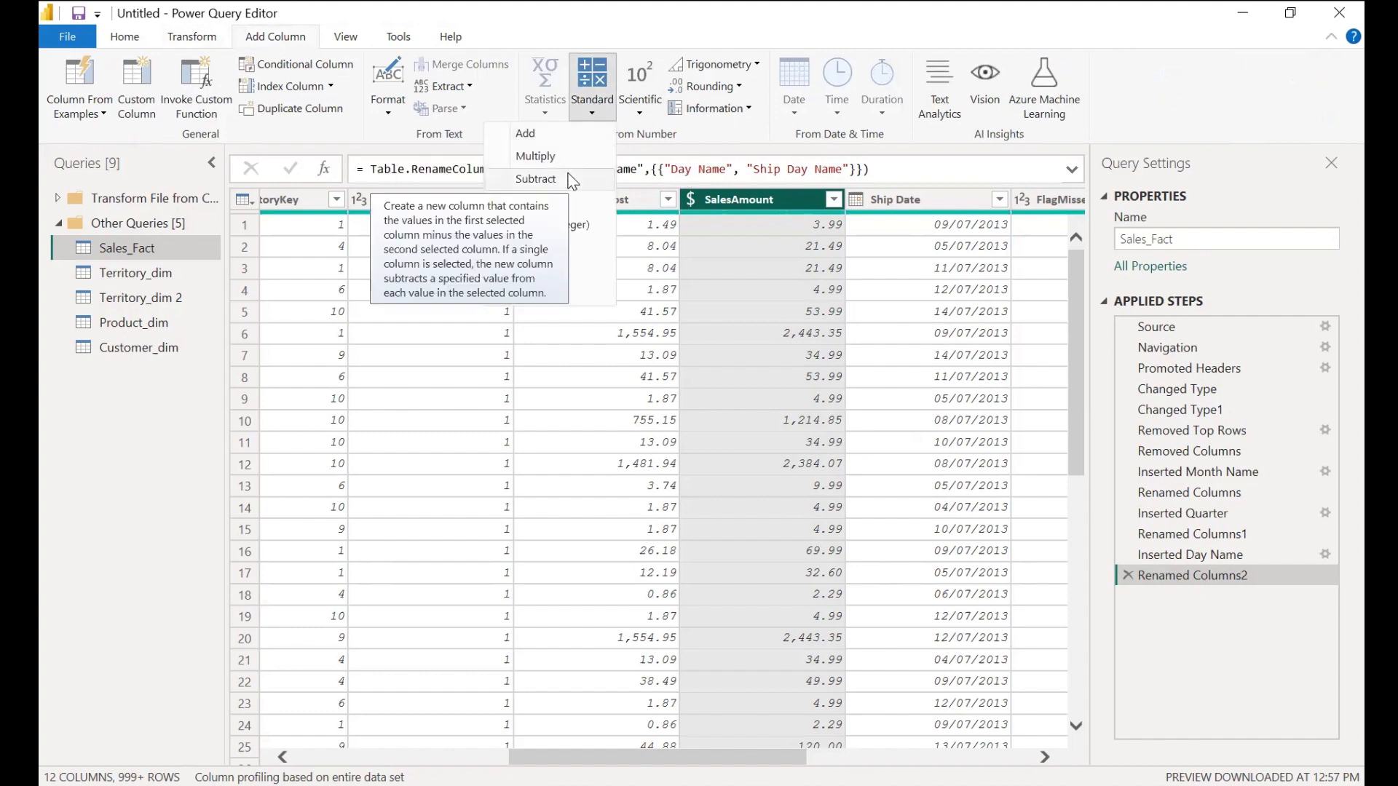
{"action": "left_click", "coordinate": [572, 181]}
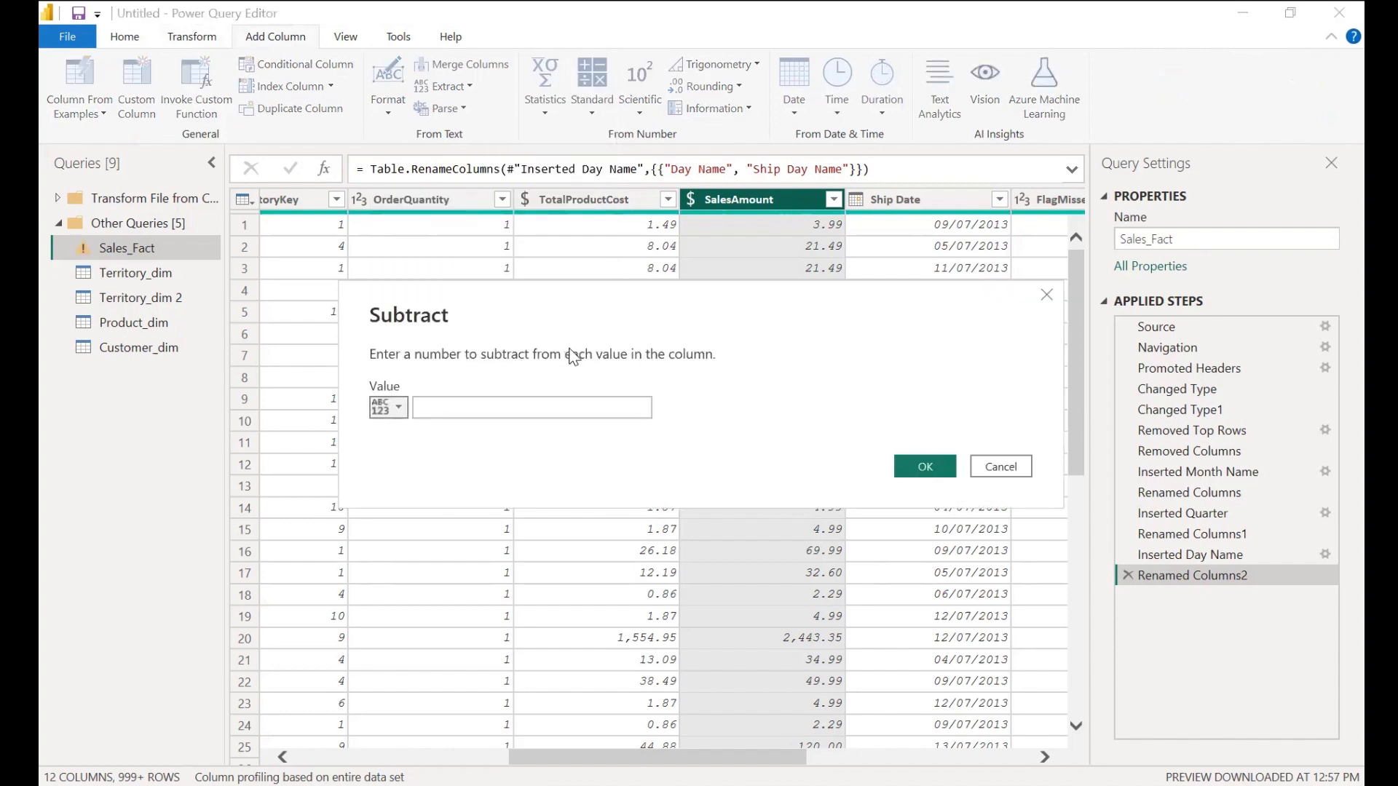
{"action": "left_click", "coordinate": [400, 409]}
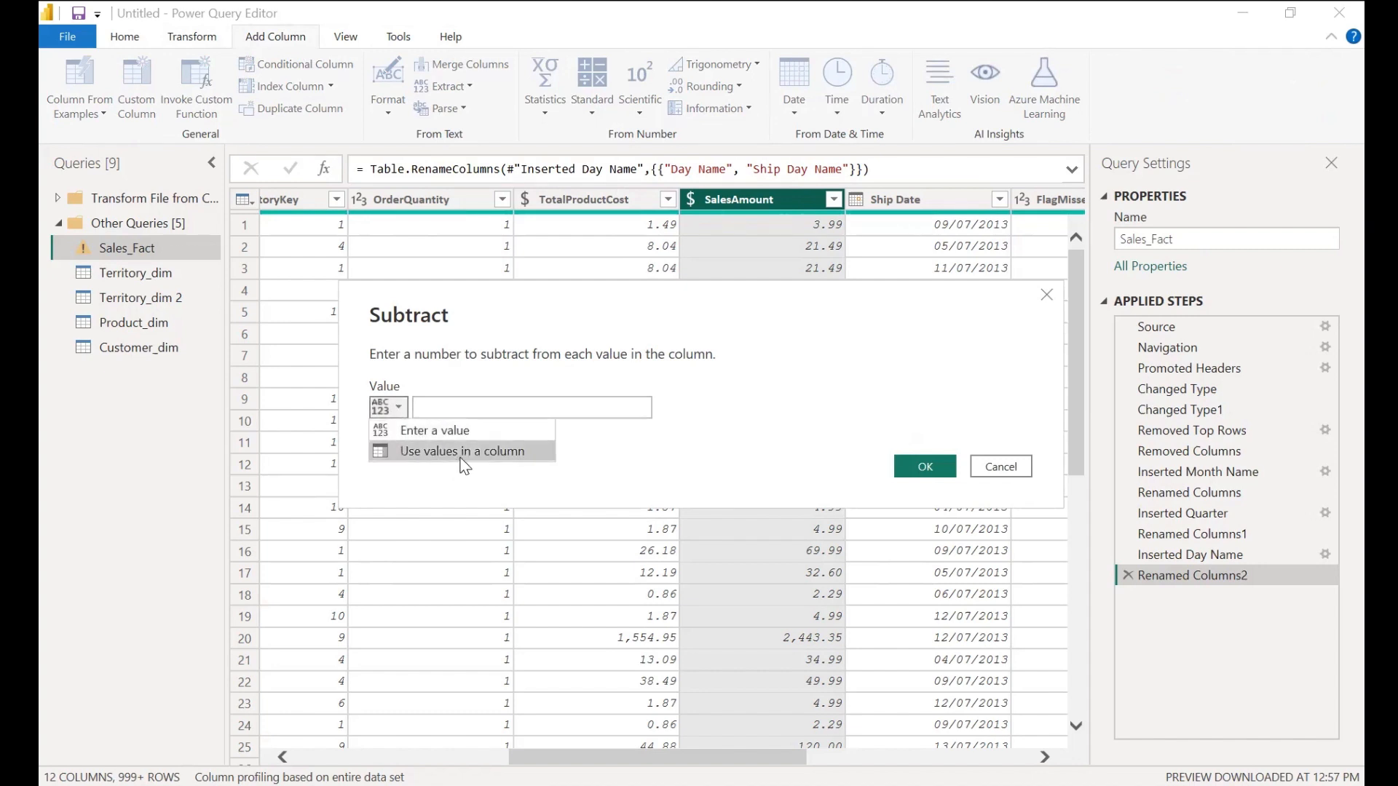
{"action": "left_click", "coordinate": [461, 455]}
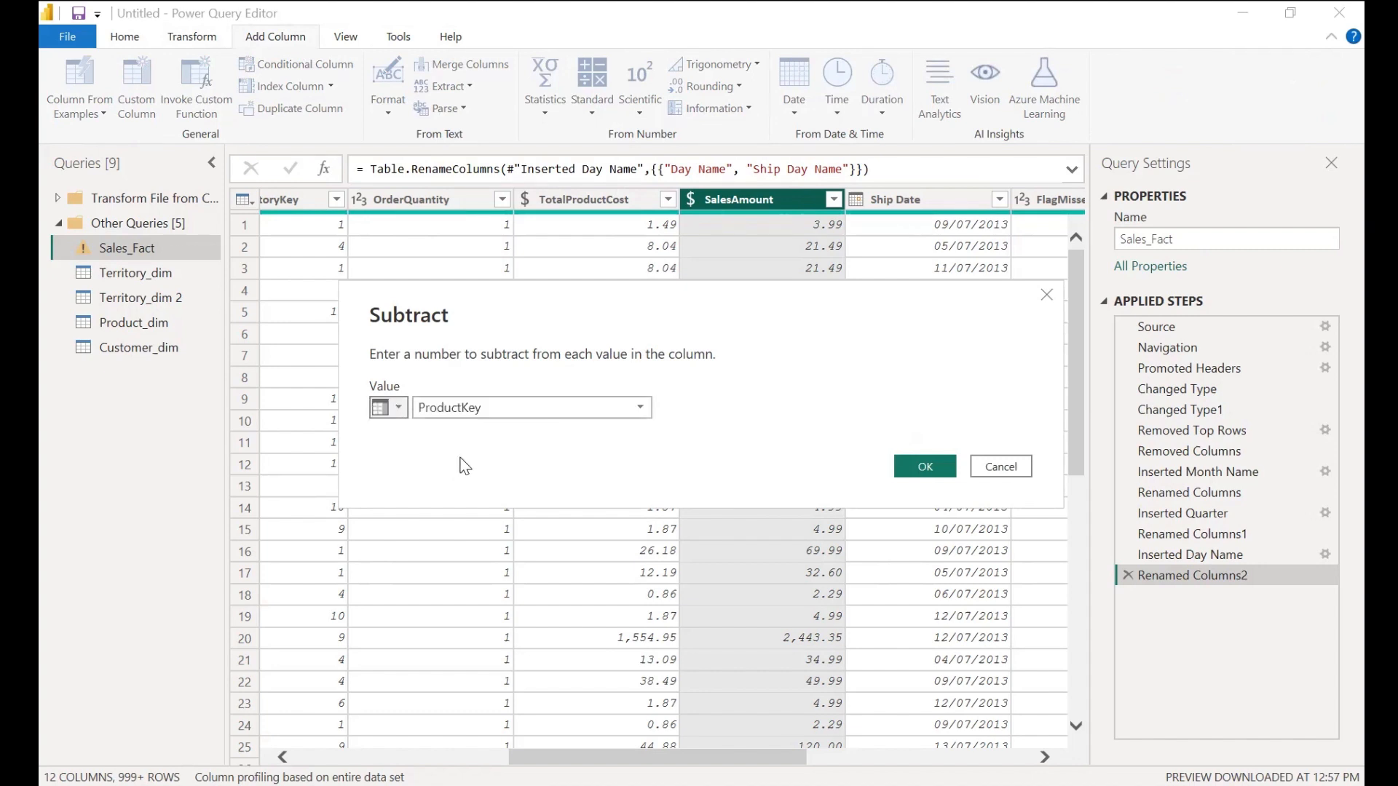
{"action": "left_click", "coordinate": [640, 407]}
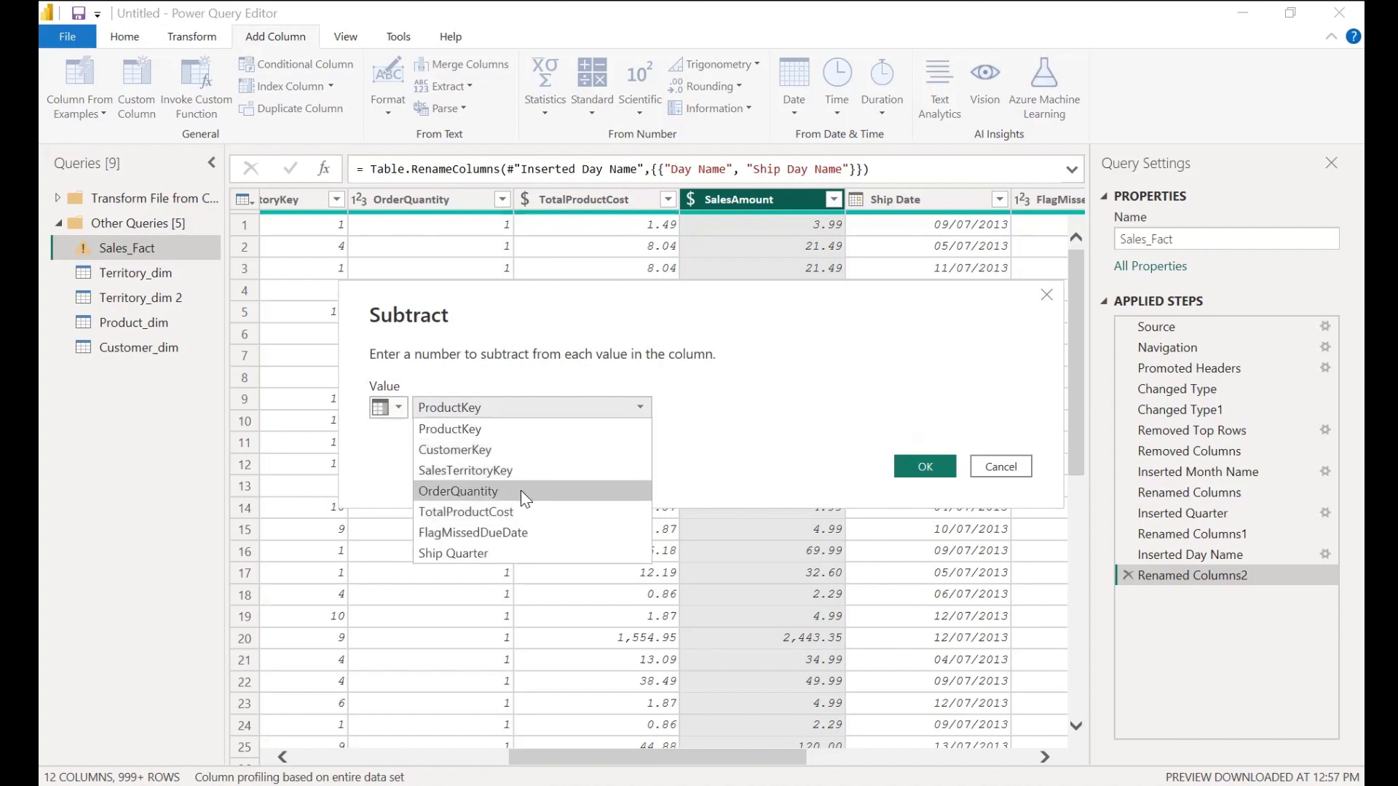
{"action": "left_click", "coordinate": [517, 512]}
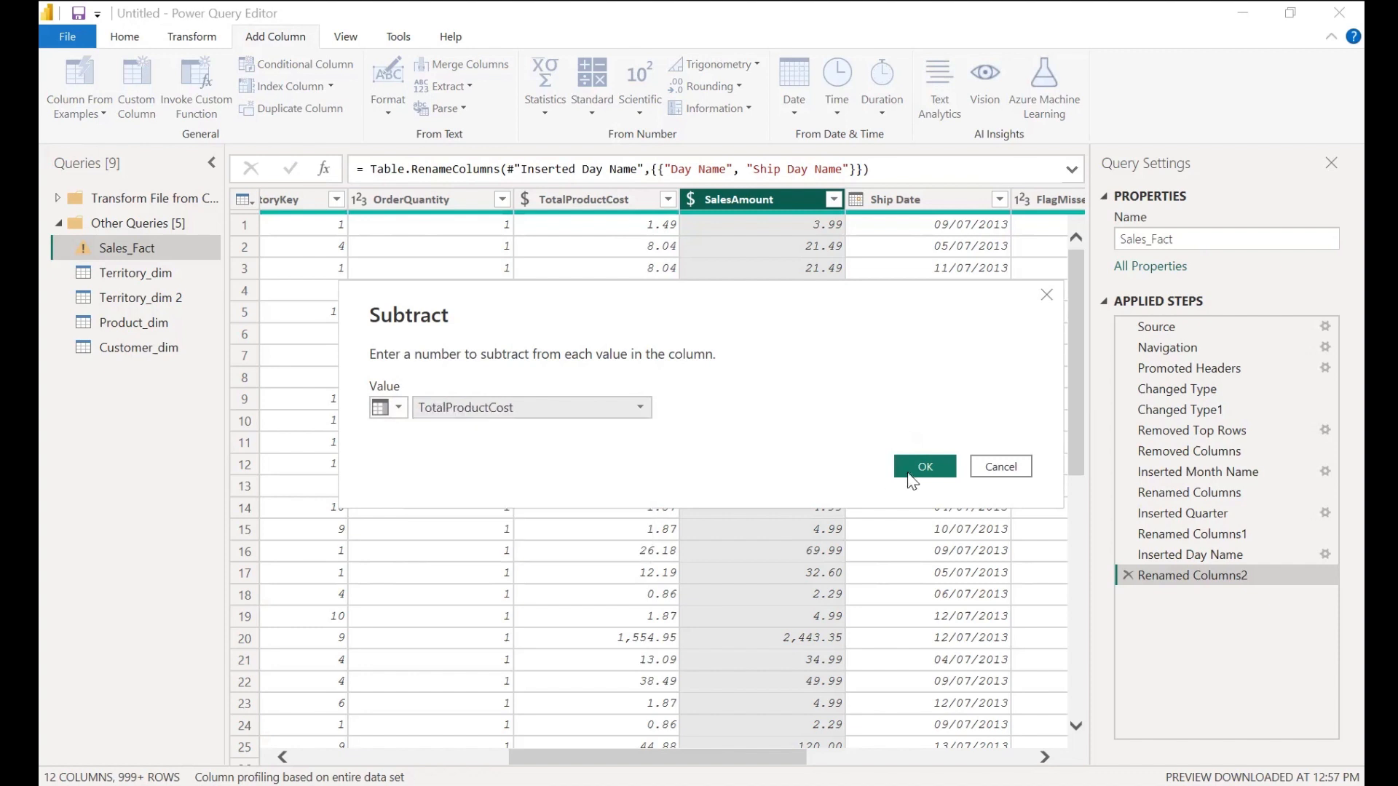
{"action": "left_click", "coordinate": [921, 474]}
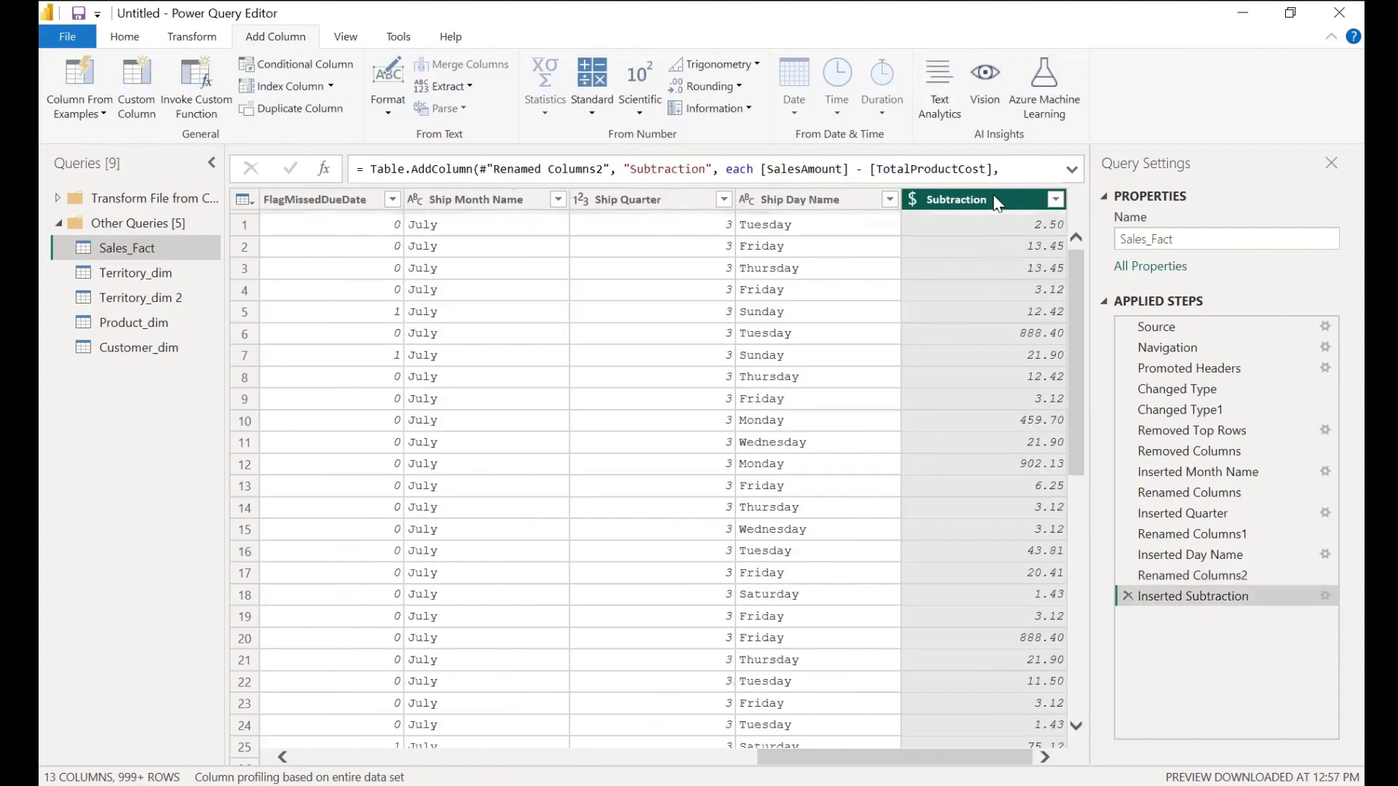
- Rename the Subtraction column in Sales_Fact as Profit and move it directly after SalesAmount
{"action": "scroll", "coordinate": [582, 489], "scroll_direction": "left", "scroll_amount": 5}
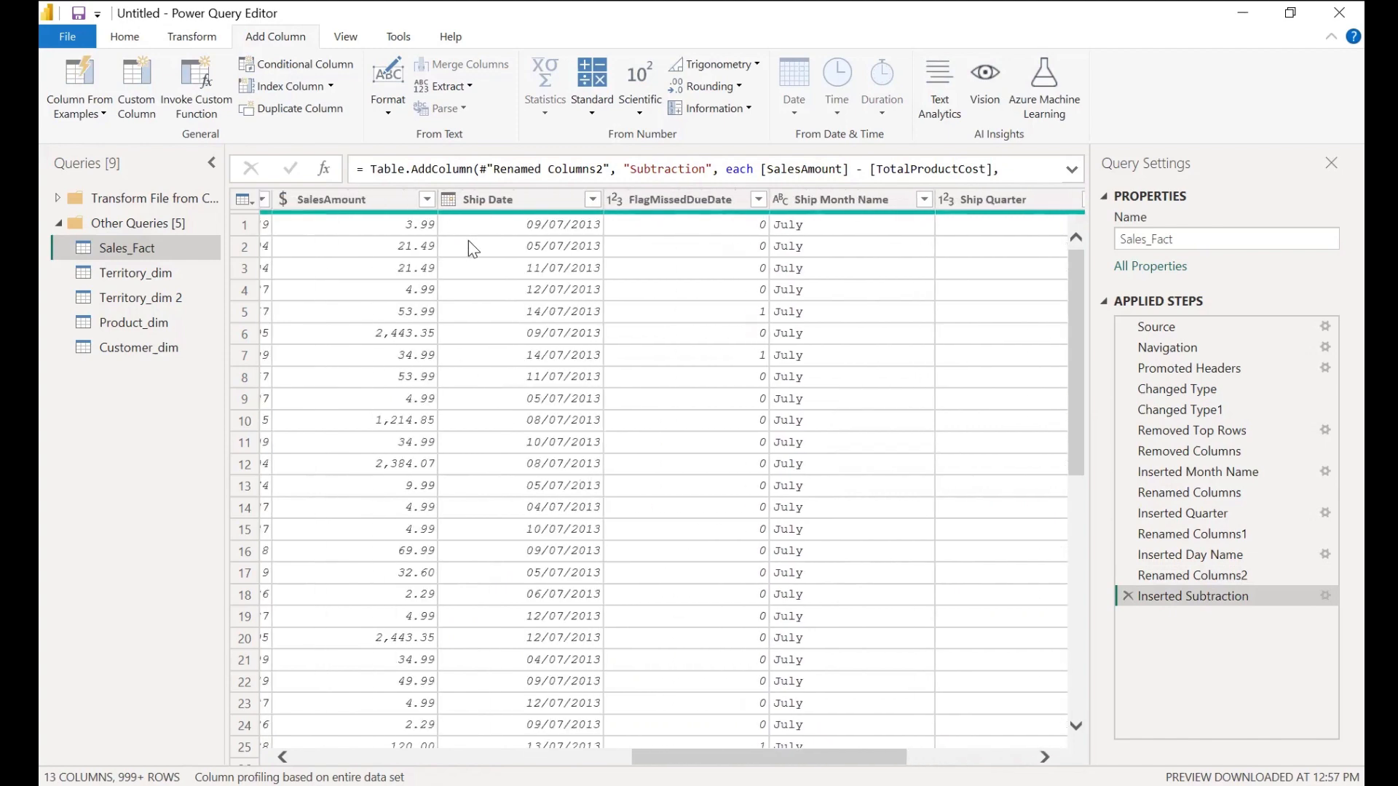
{"action": "scroll", "coordinate": [312, 365], "scroll_direction": "left", "scroll_amount": 2}
{"action": "scroll", "coordinate": [312, 365], "scroll_direction": "left", "scroll_amount": 2}
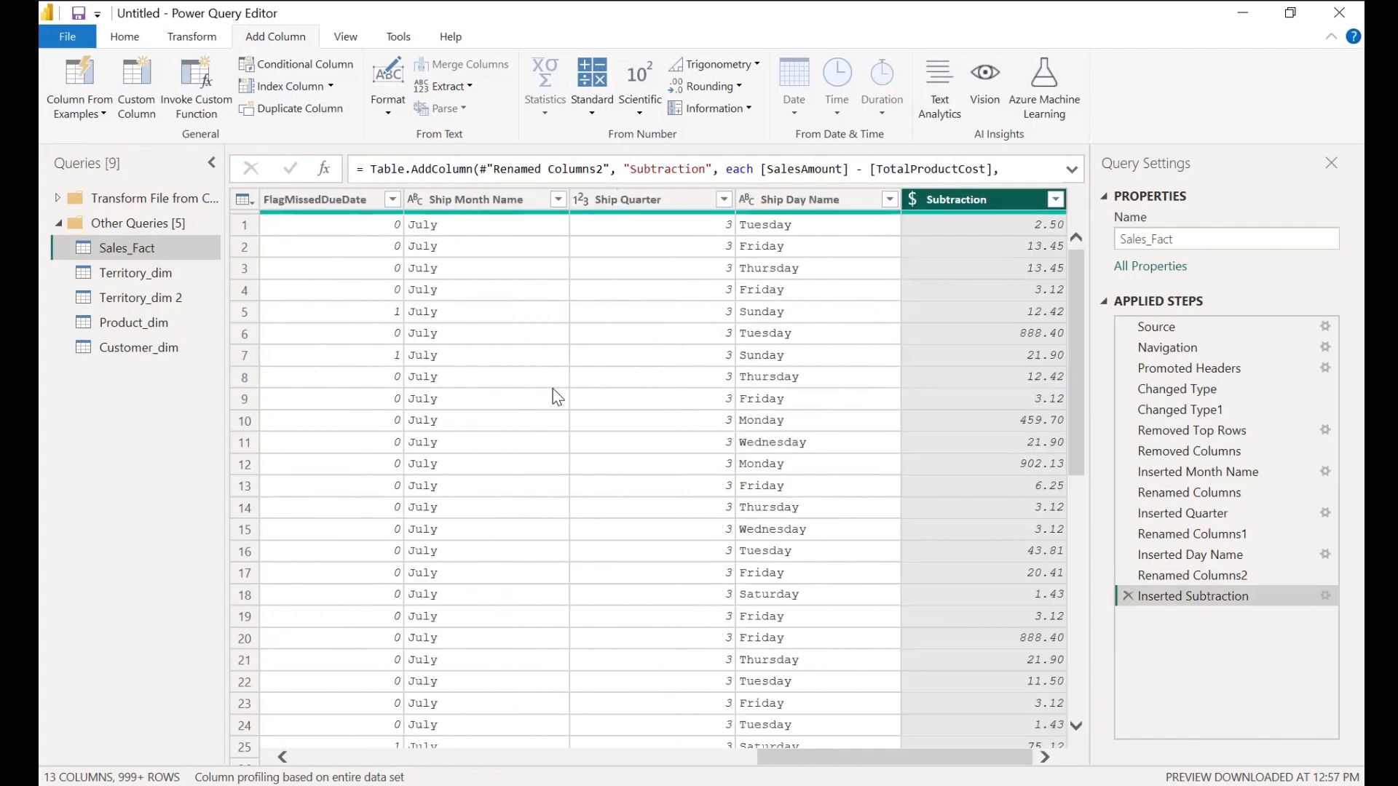
{"action": "double_click", "coordinate": [991, 201]}
{"action": "type", "text": "P"}
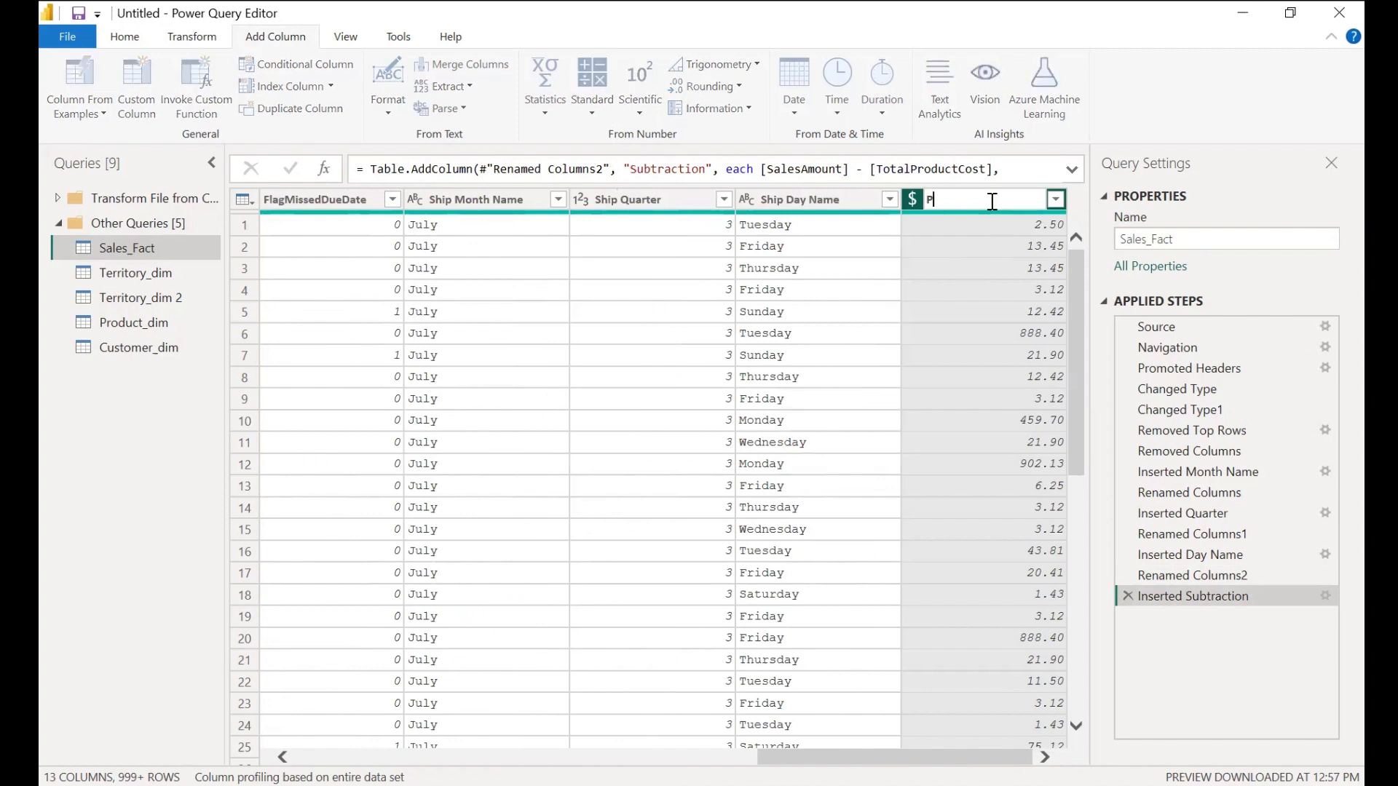
{"action": "type", "text": "rofit"}
{"action": "key", "text": "Return"}
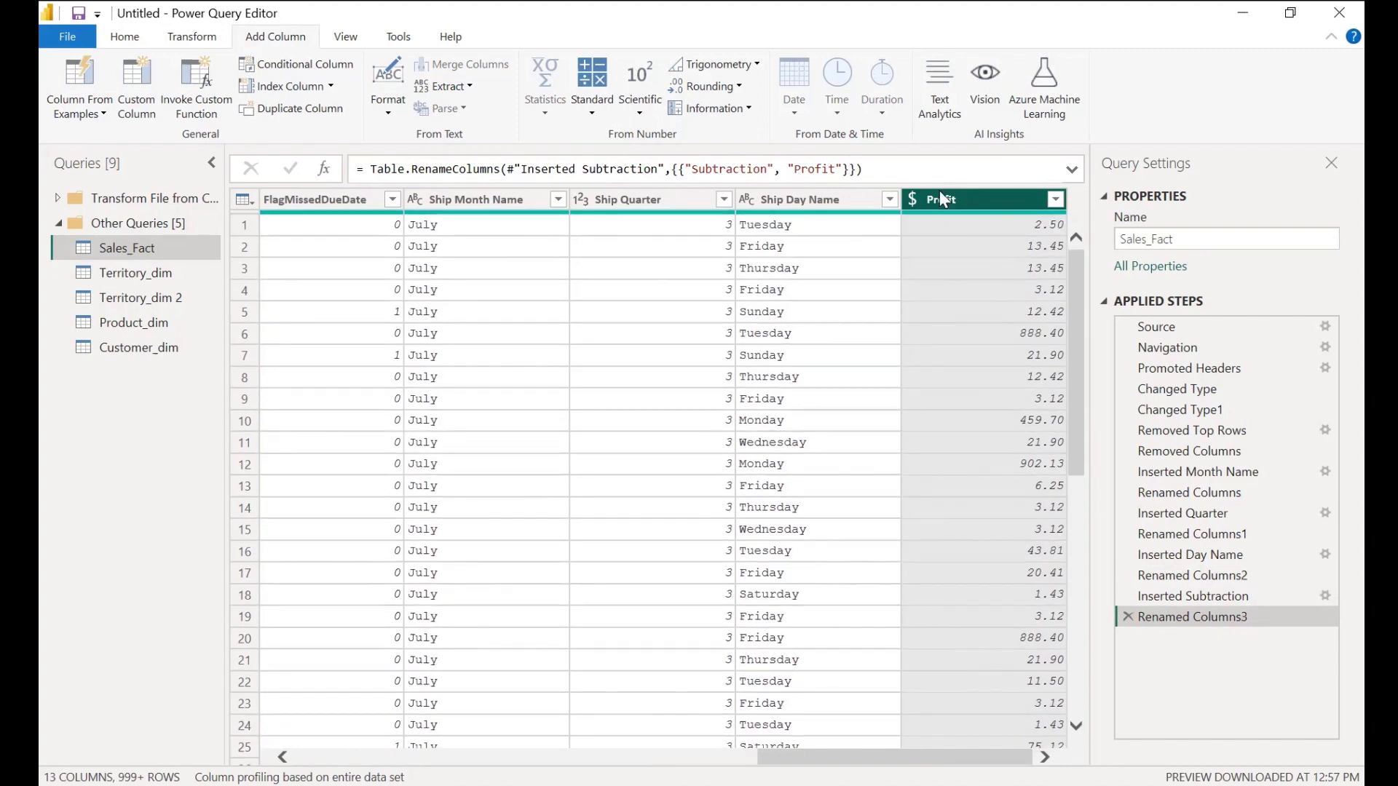
{"action": "mouse_move", "coordinate": [968, 191]}
{"action": "left_mouse_down"}
{"action": "mouse_move", "coordinate": [225, 185]}
{"action": "mouse_move", "coordinate": [409, 177]}
{"action": "left_mouse_up"}
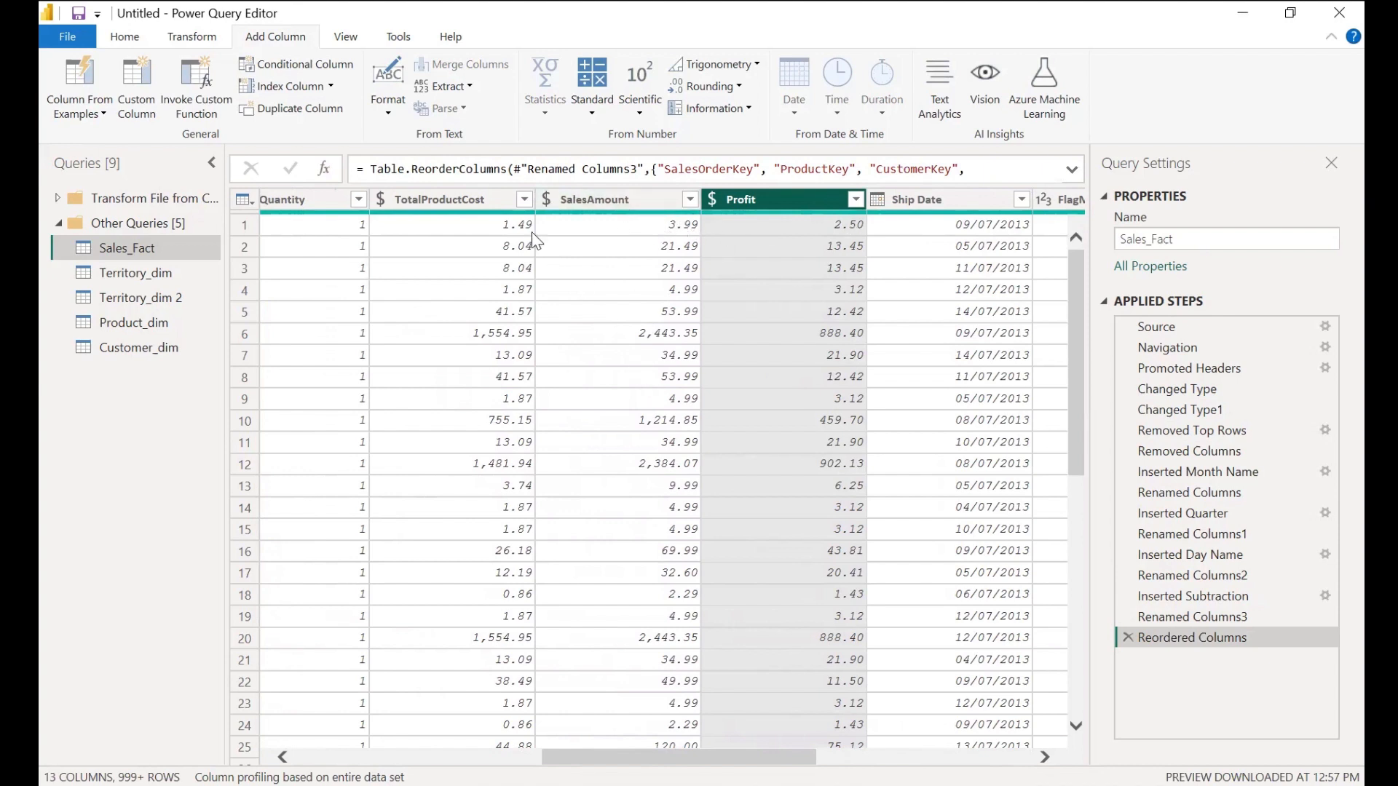
{"action": "left_click", "coordinate": [590, 113]}
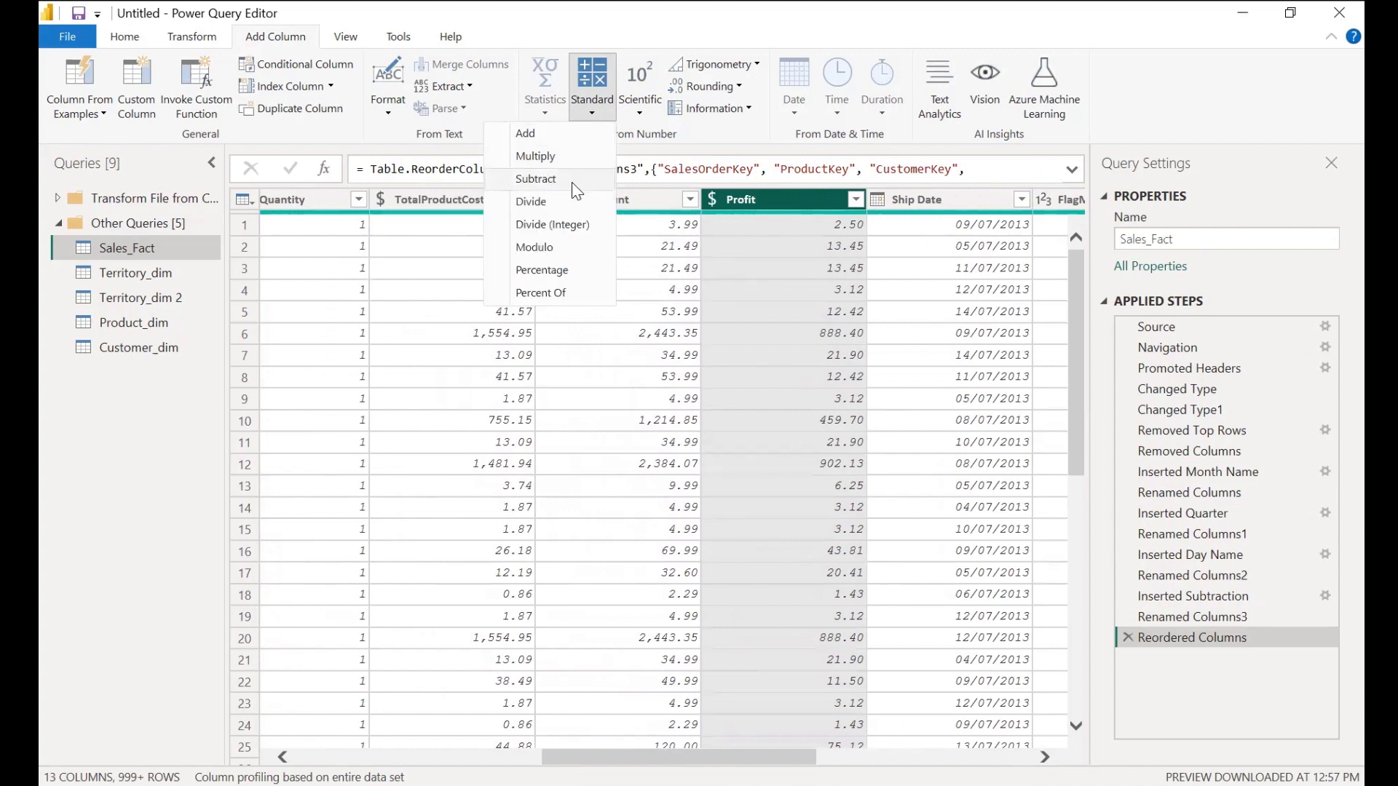
{"action": "left_click", "coordinate": [601, 120]}
{"action": "left_click", "coordinate": [490, 209]}
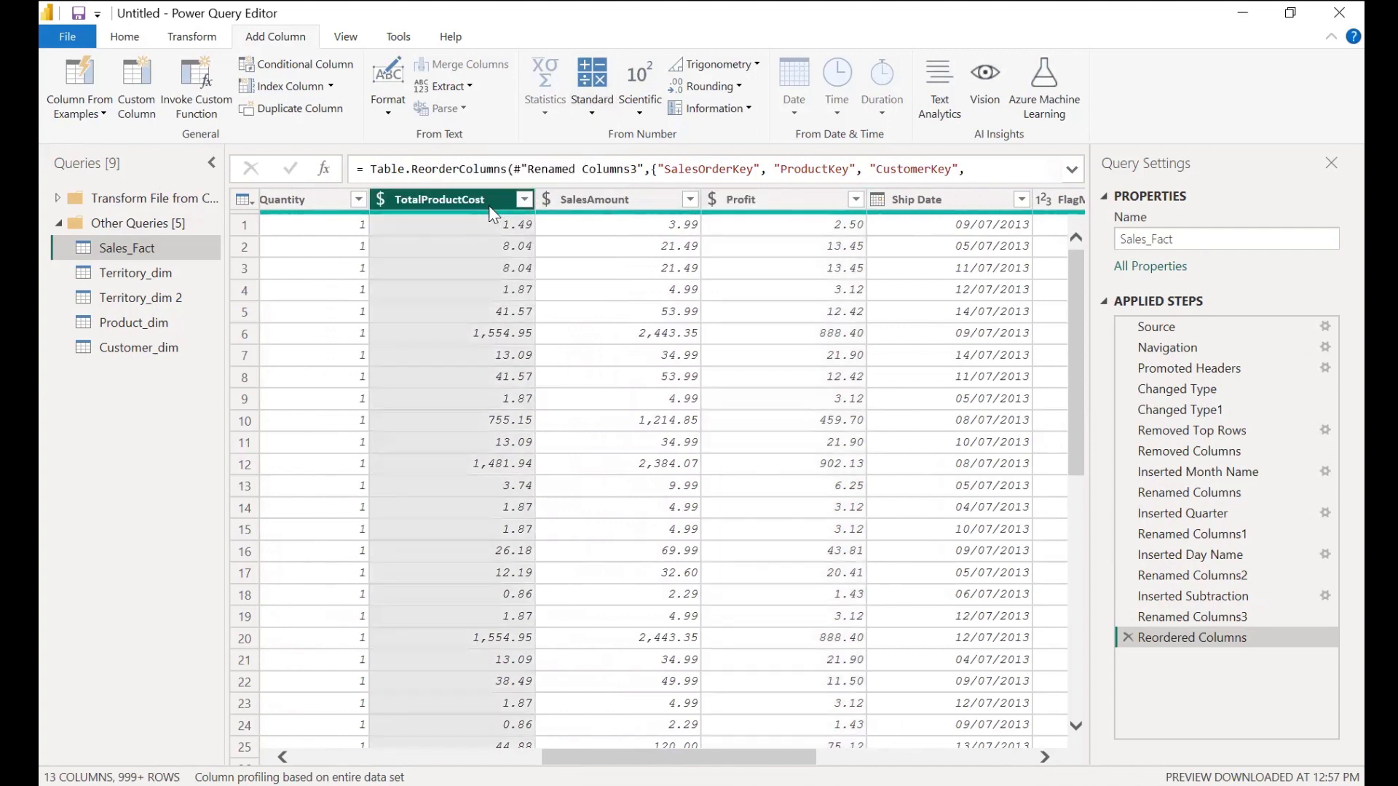
{"action": "left_click", "coordinate": [578, 194]}
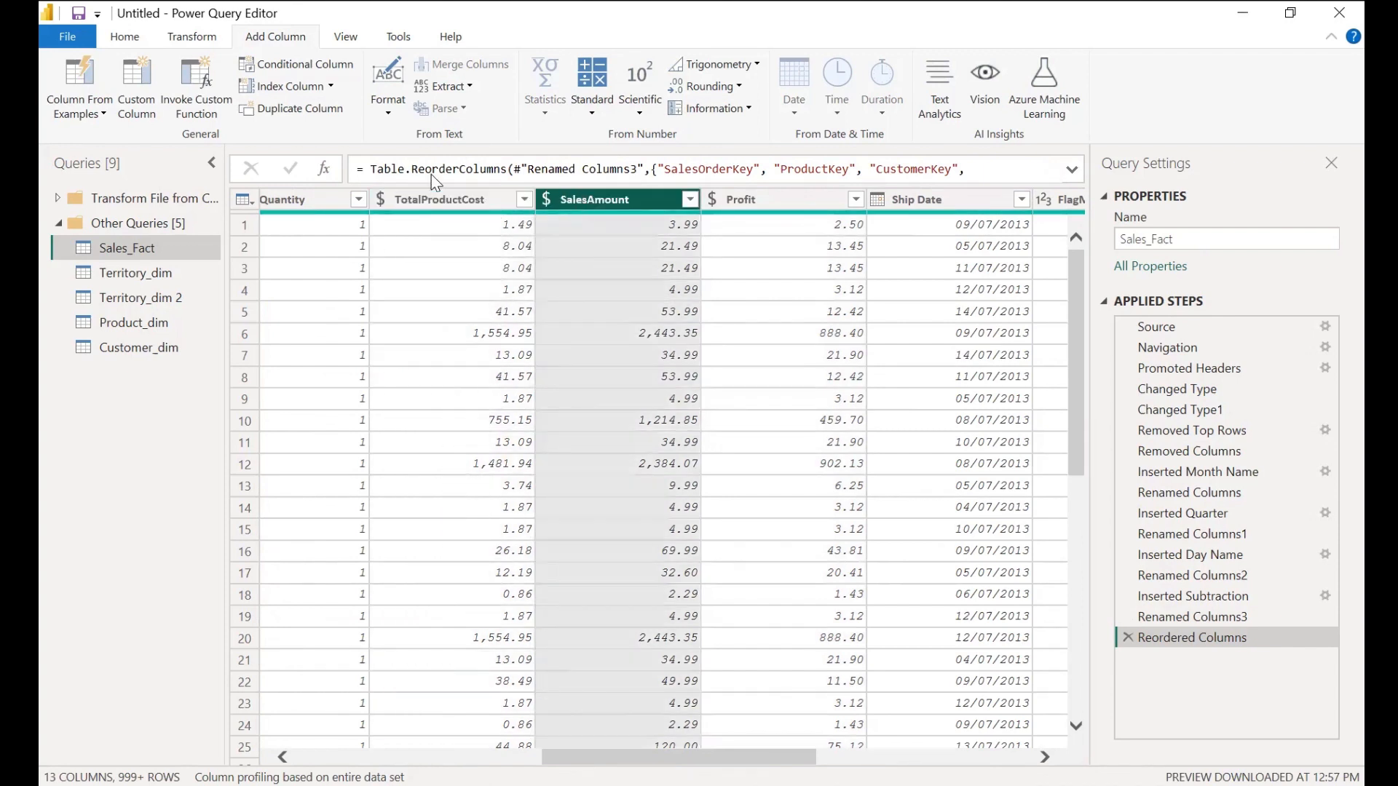
{"action": "left_click", "coordinate": [583, 111]}
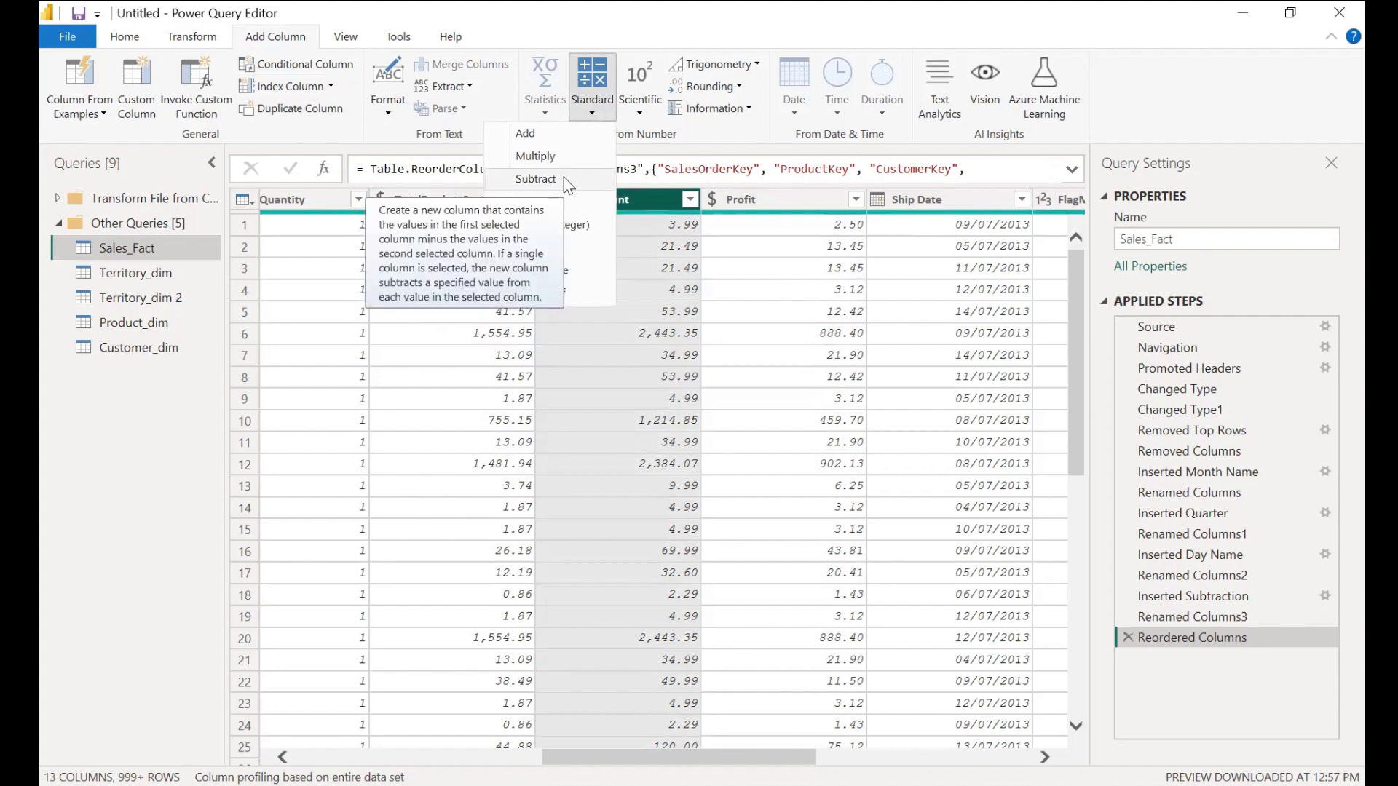
{"action": "left_click", "coordinate": [525, 209]}
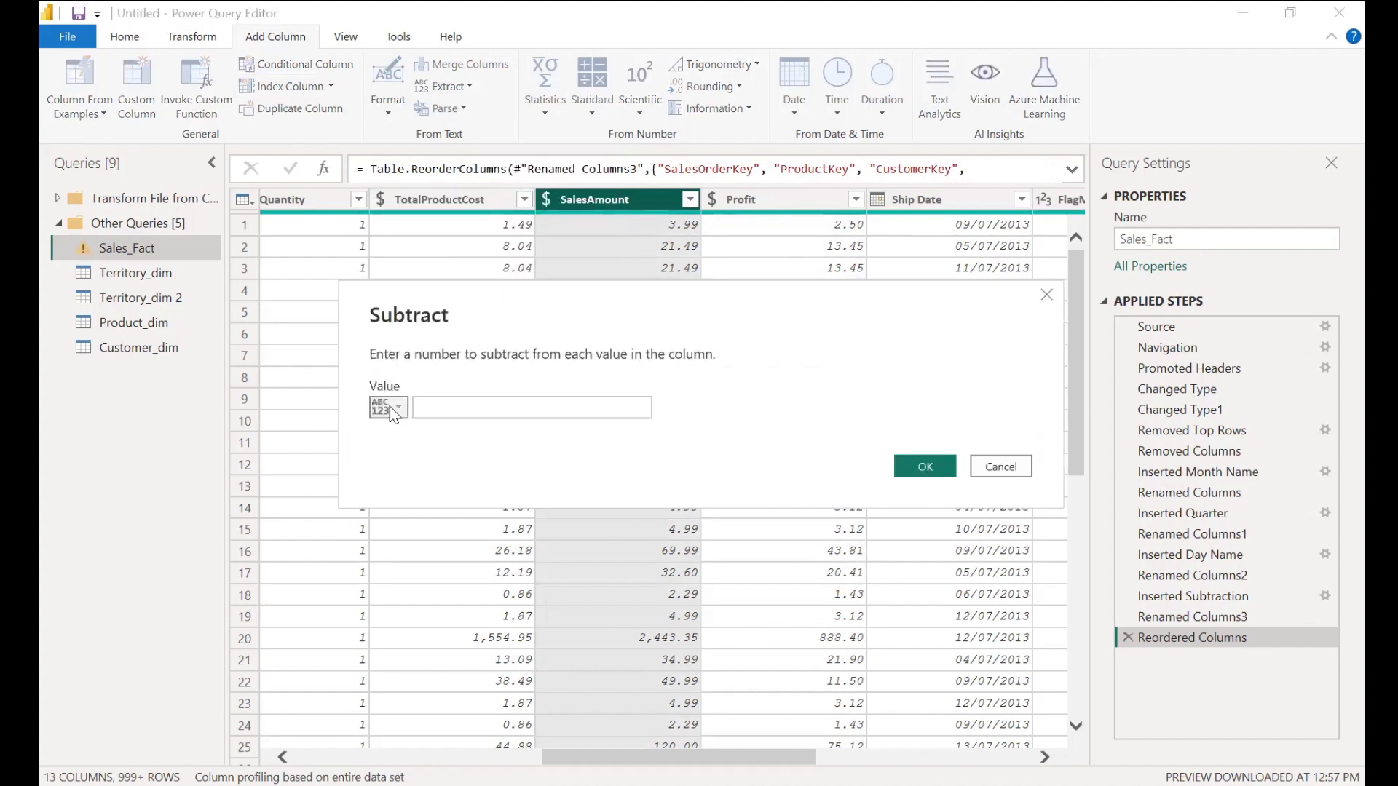
{"action": "left_click", "coordinate": [390, 406]}
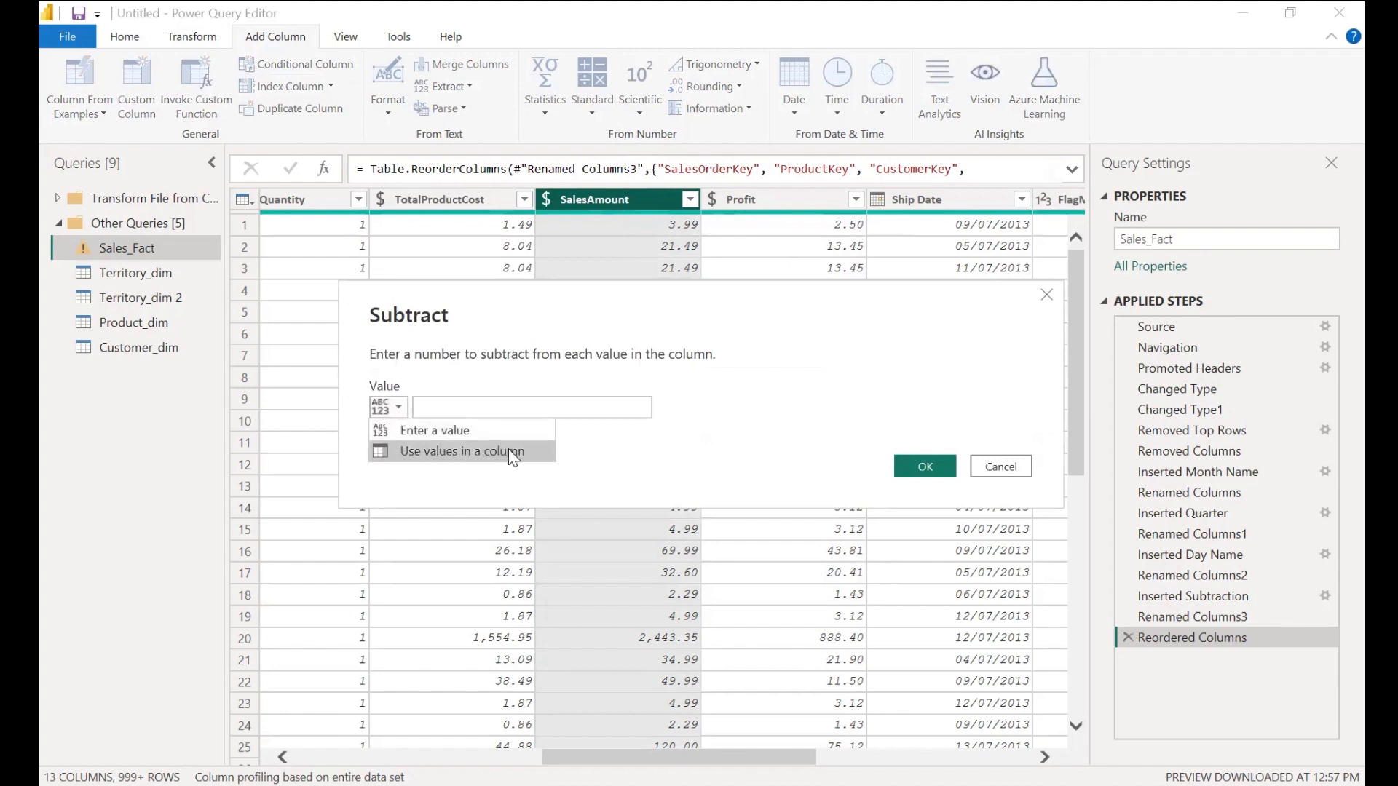
{"action": "left_click", "coordinate": [1018, 470]}
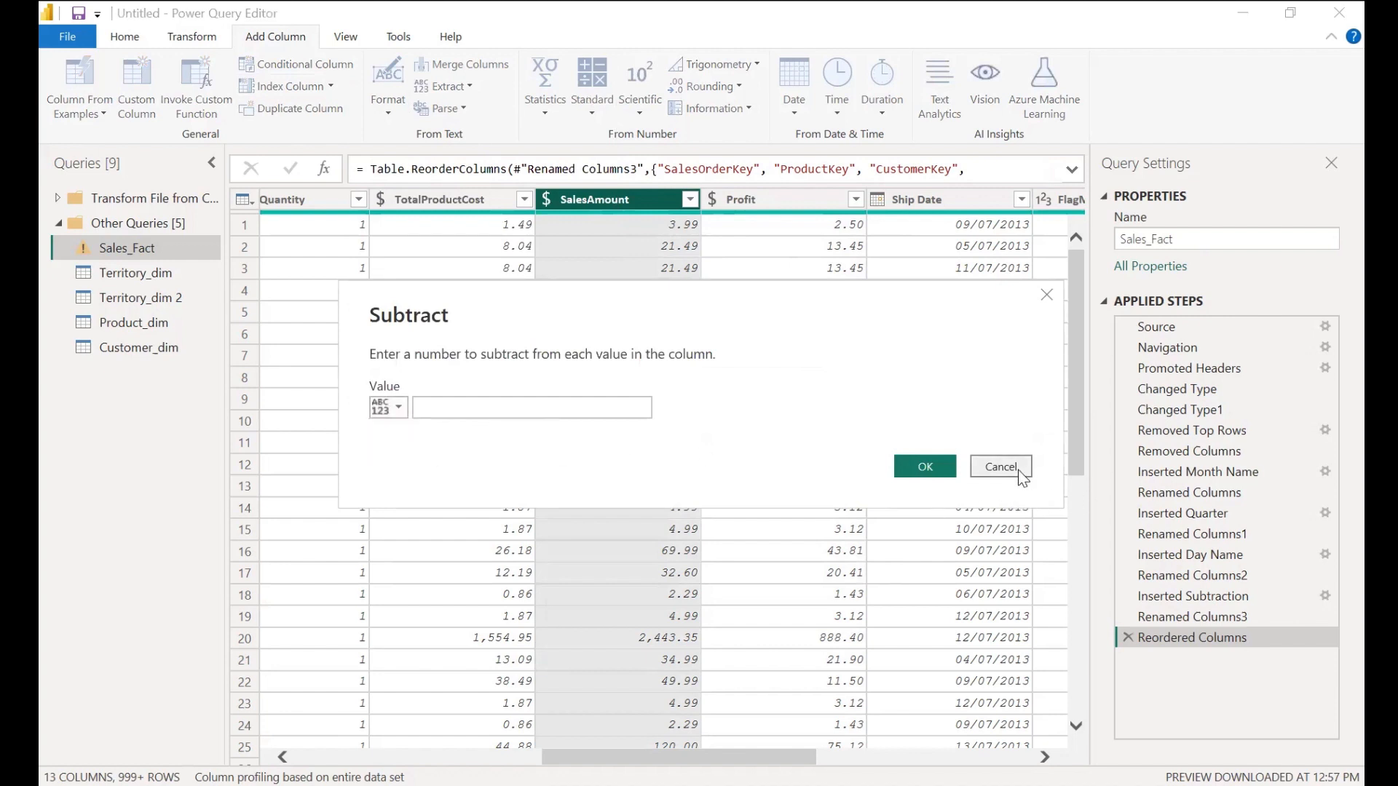
{"action": "left_click", "coordinate": [1017, 470]}
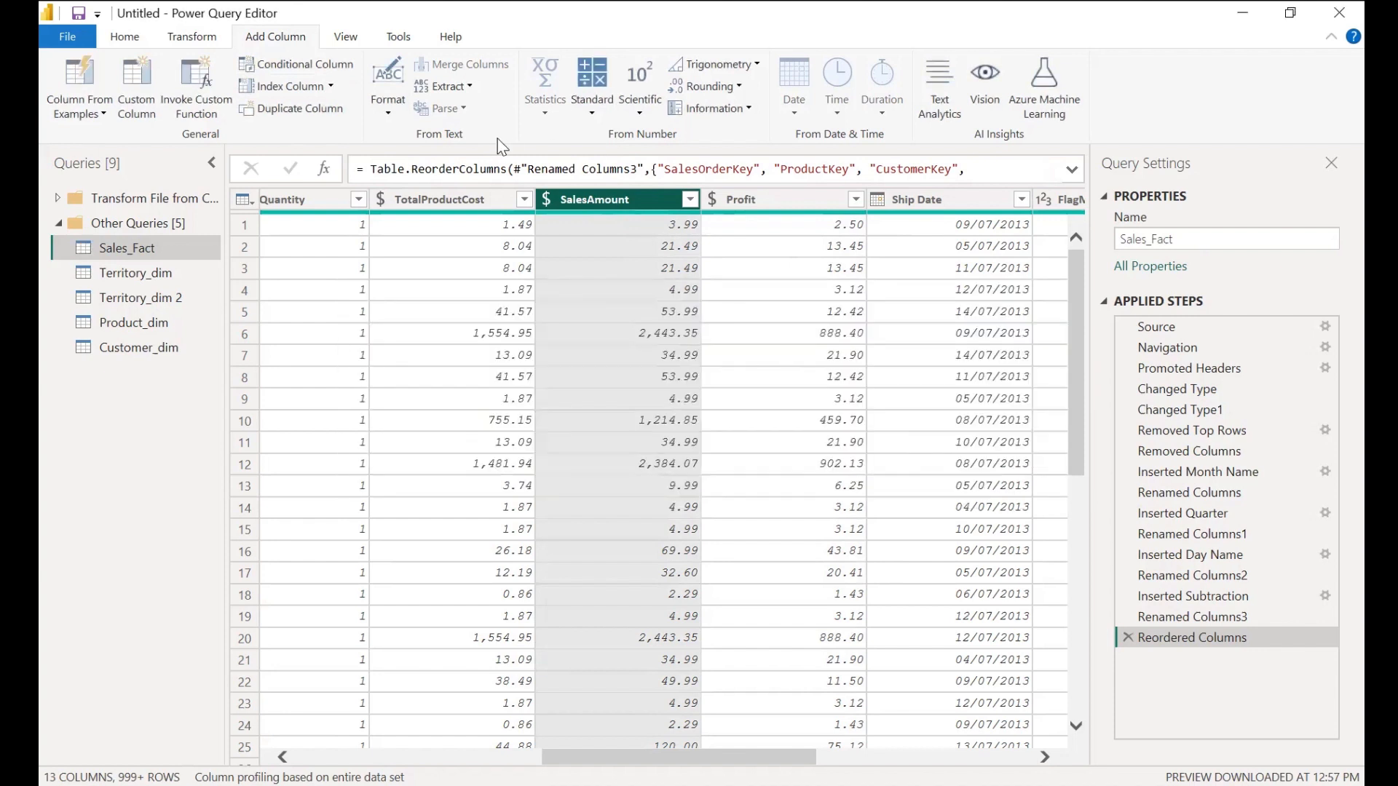
{"action": "left_click", "coordinate": [204, 41]}
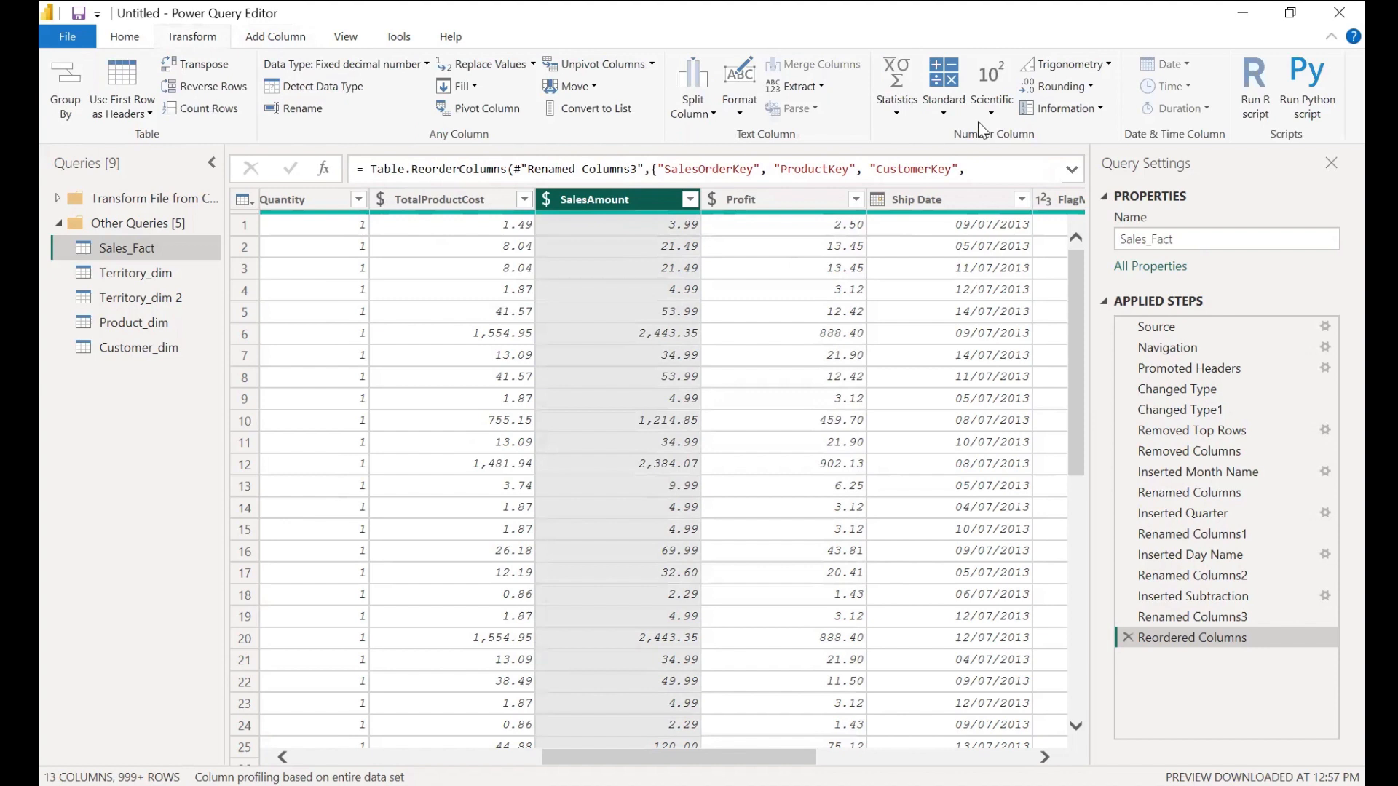
{"action": "left_click", "coordinate": [944, 106]}
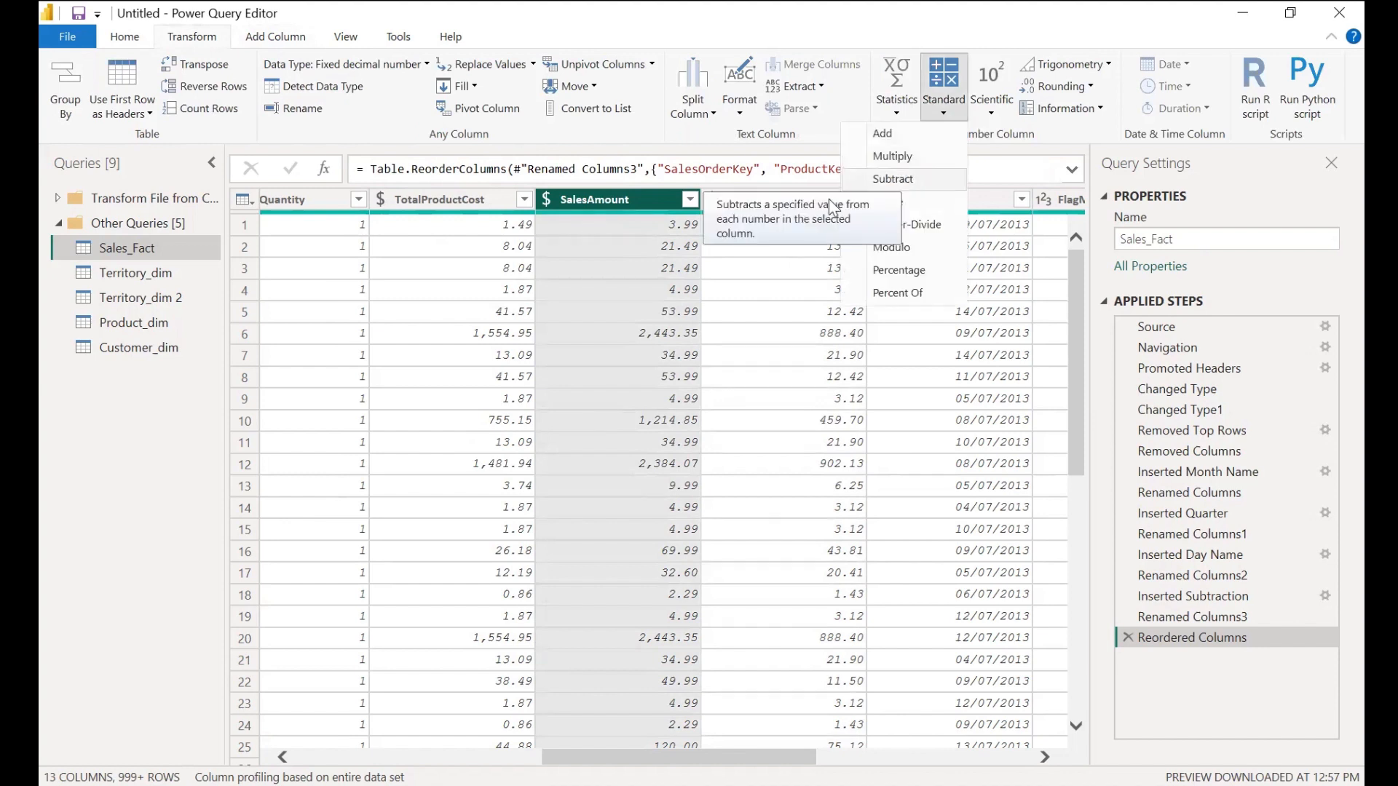
{"action": "left_click", "coordinate": [893, 179]}
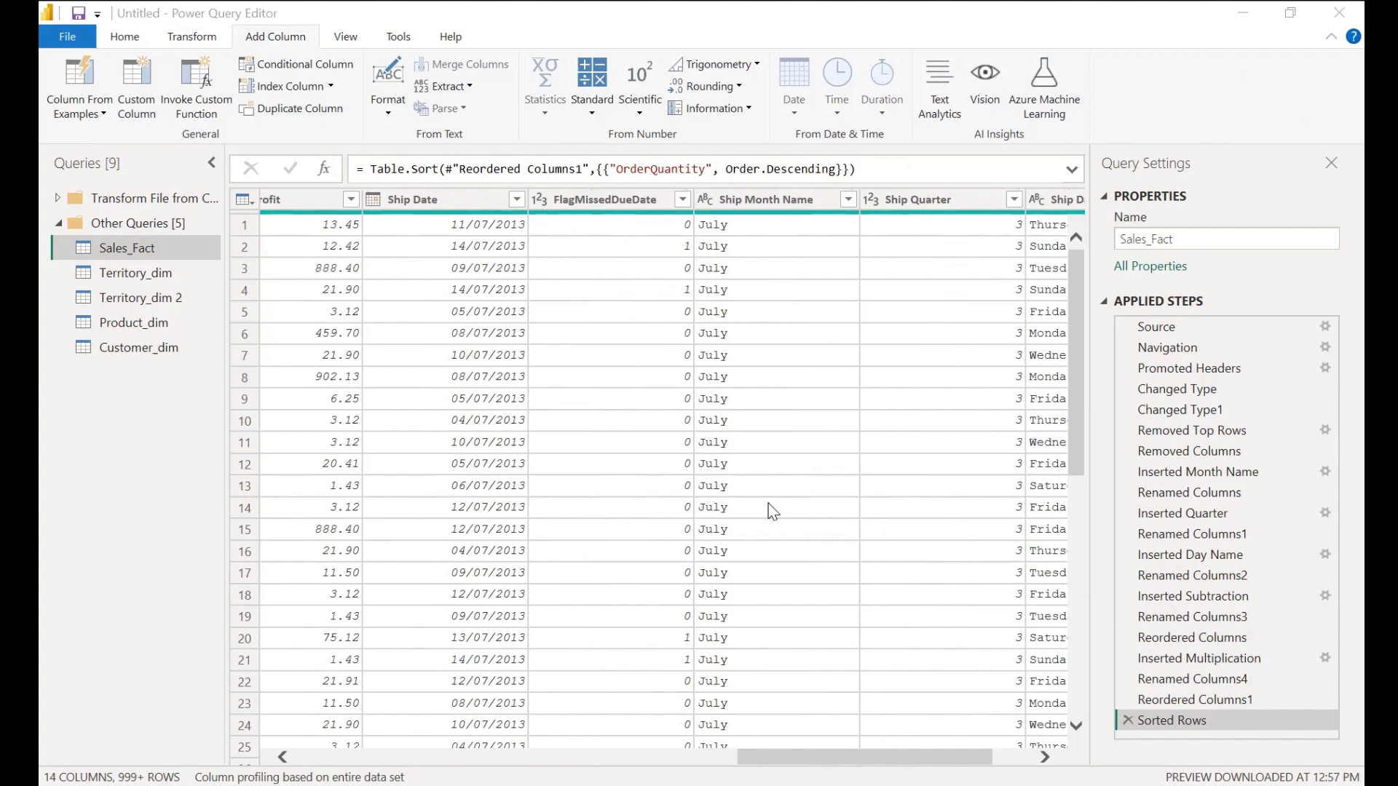
- Set up a Group By on Sales_Fact's SalesTerritoryKey column, using the Sum operation on the Profit column
{"action": "scroll", "coordinate": [772, 512], "scroll_direction": "left", "scroll_amount": 2}
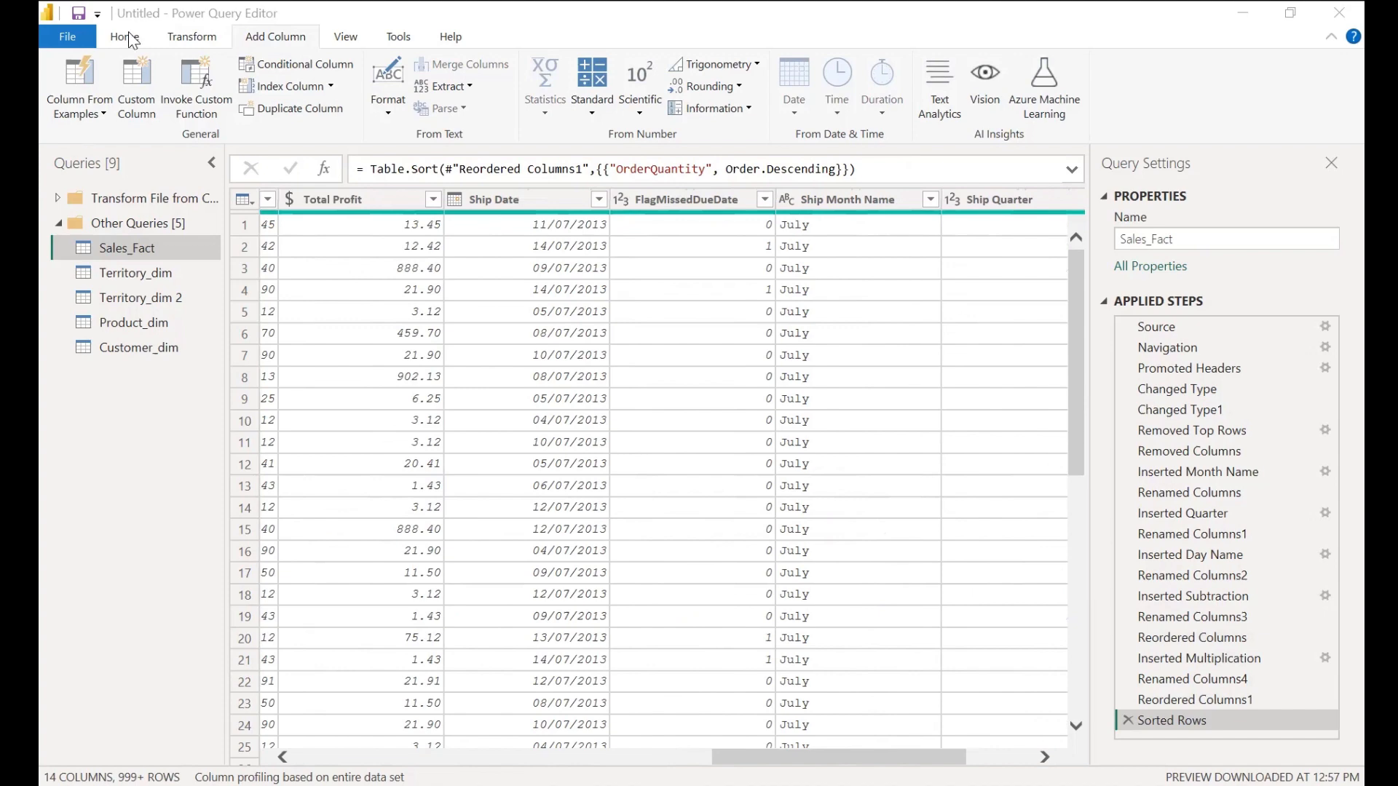
{"action": "left_click", "coordinate": [191, 36]}
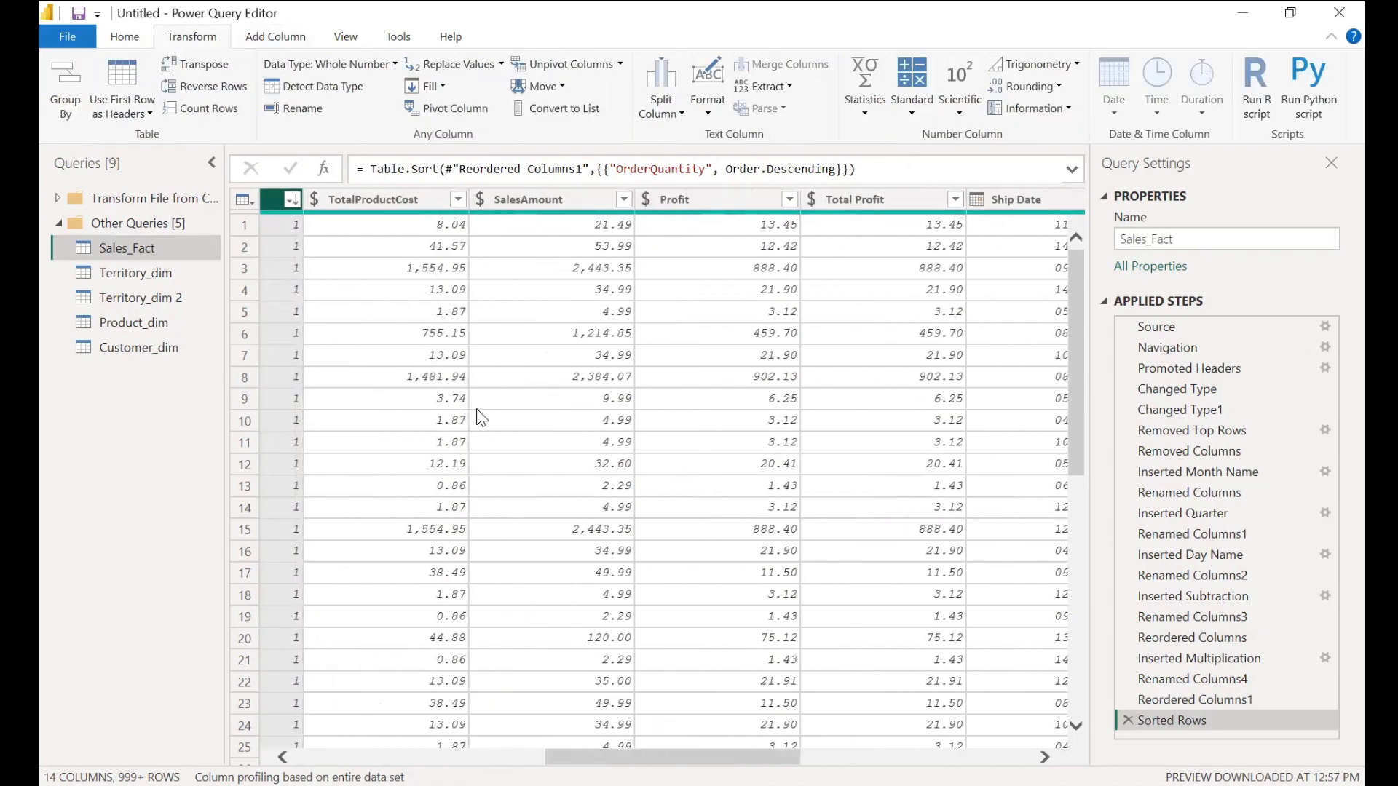
{"action": "scroll", "coordinate": [481, 417], "scroll_direction": "left", "scroll_amount": 5}
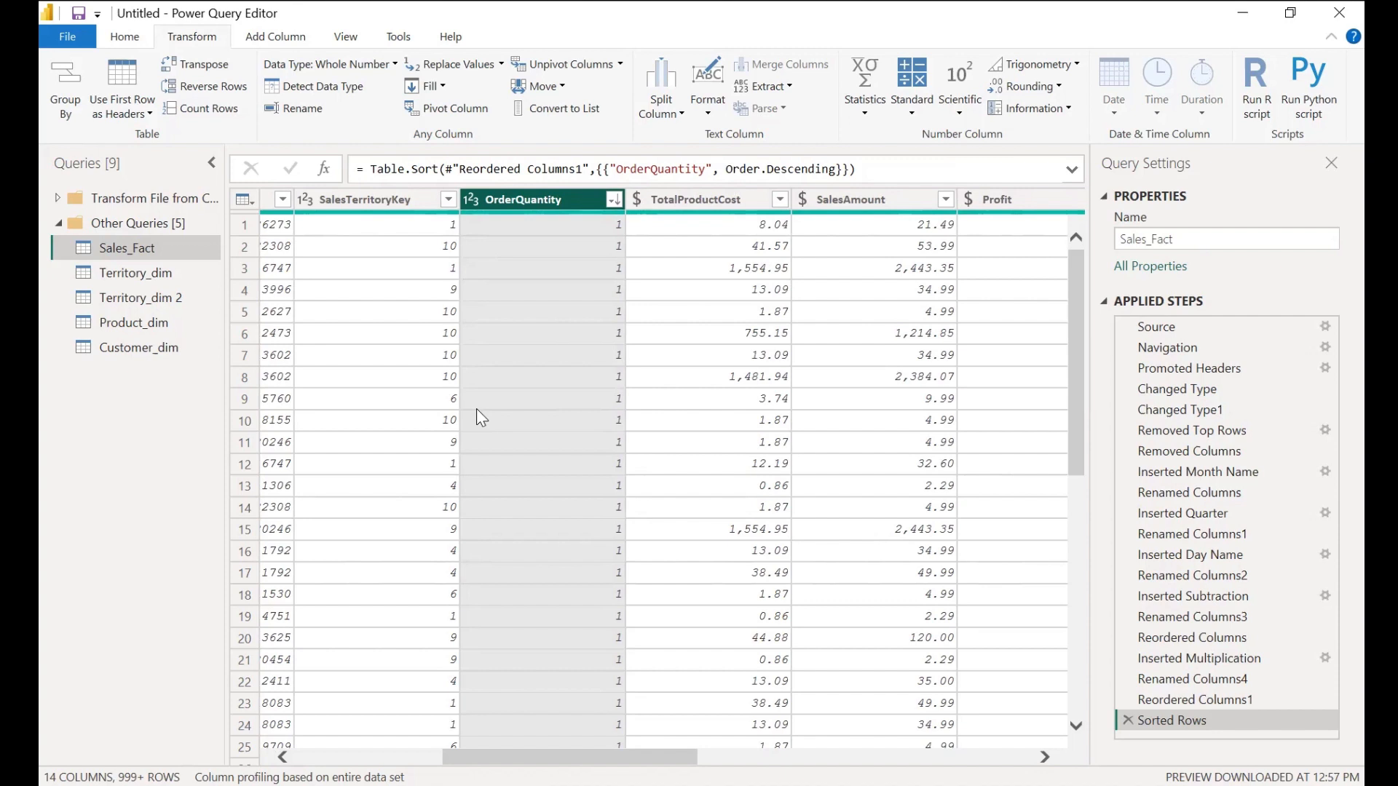
{"action": "left_click", "coordinate": [375, 203]}
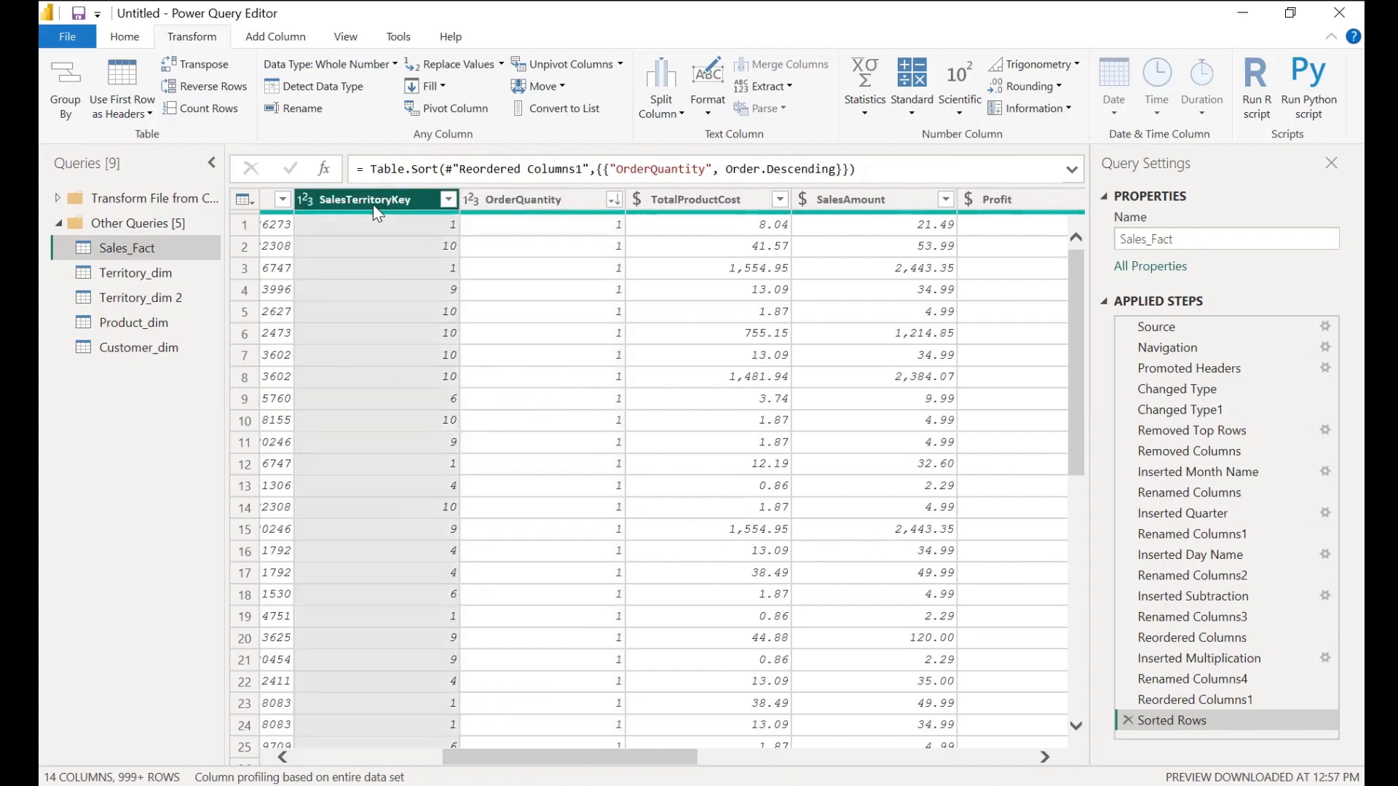
{"action": "left_click", "coordinate": [62, 110]}
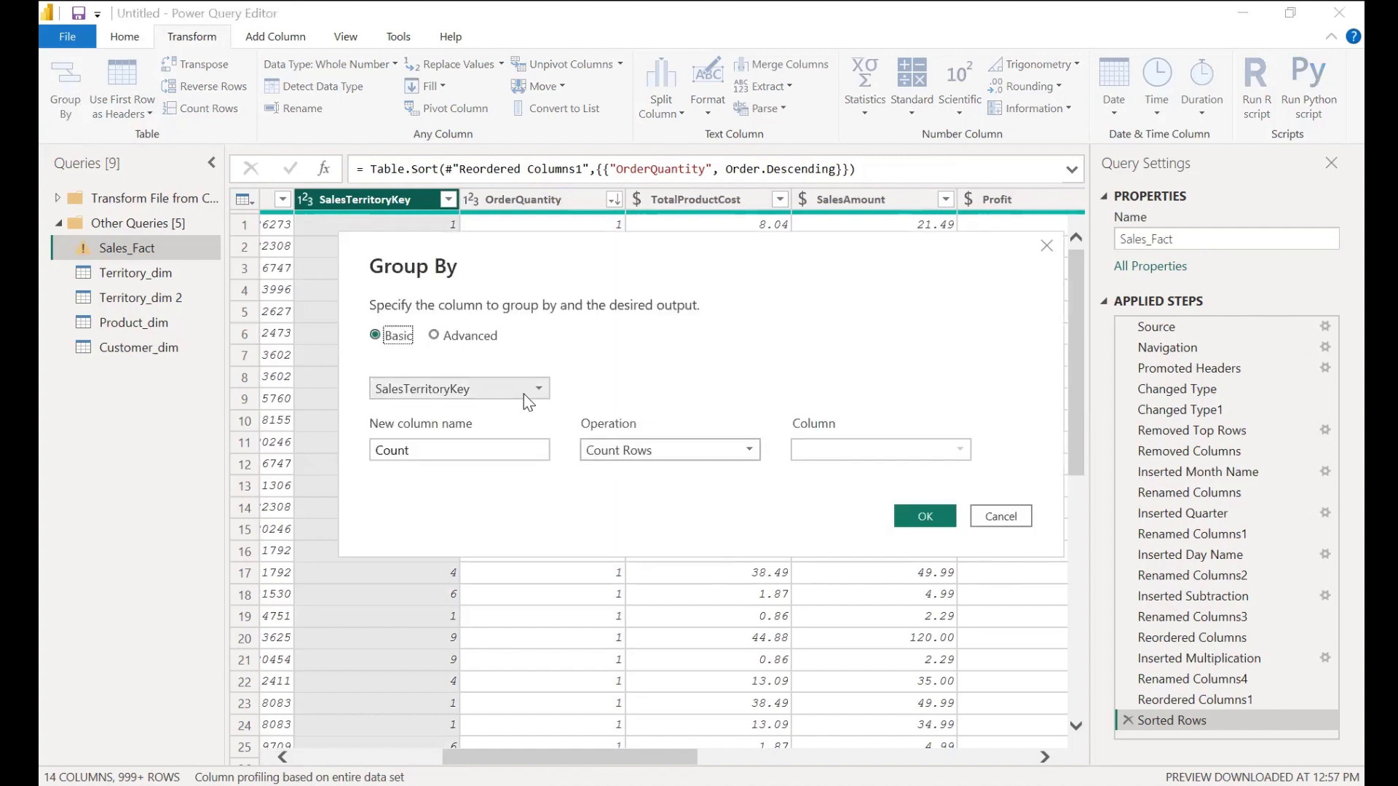
{"action": "left_click", "coordinate": [451, 449]}
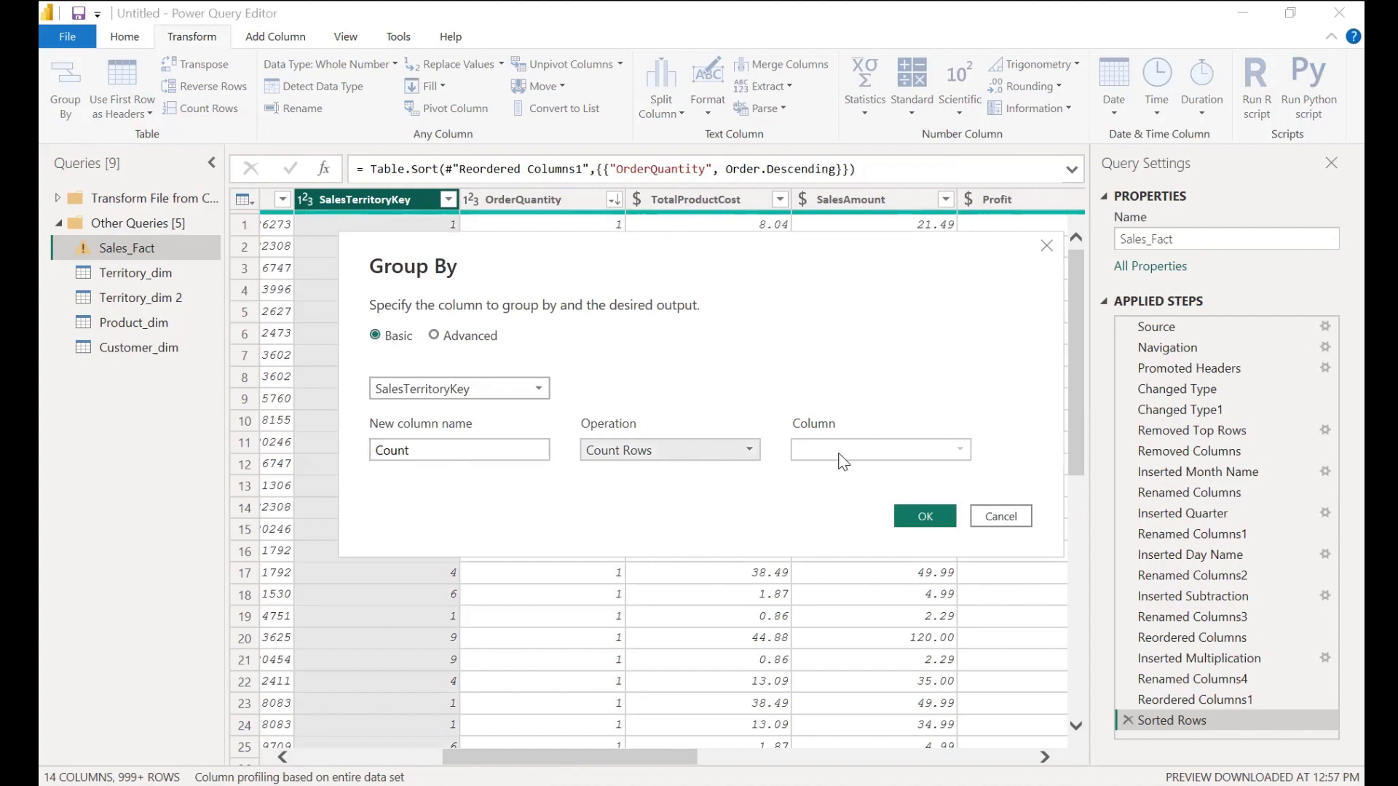
{"action": "left_click", "coordinate": [736, 448]}
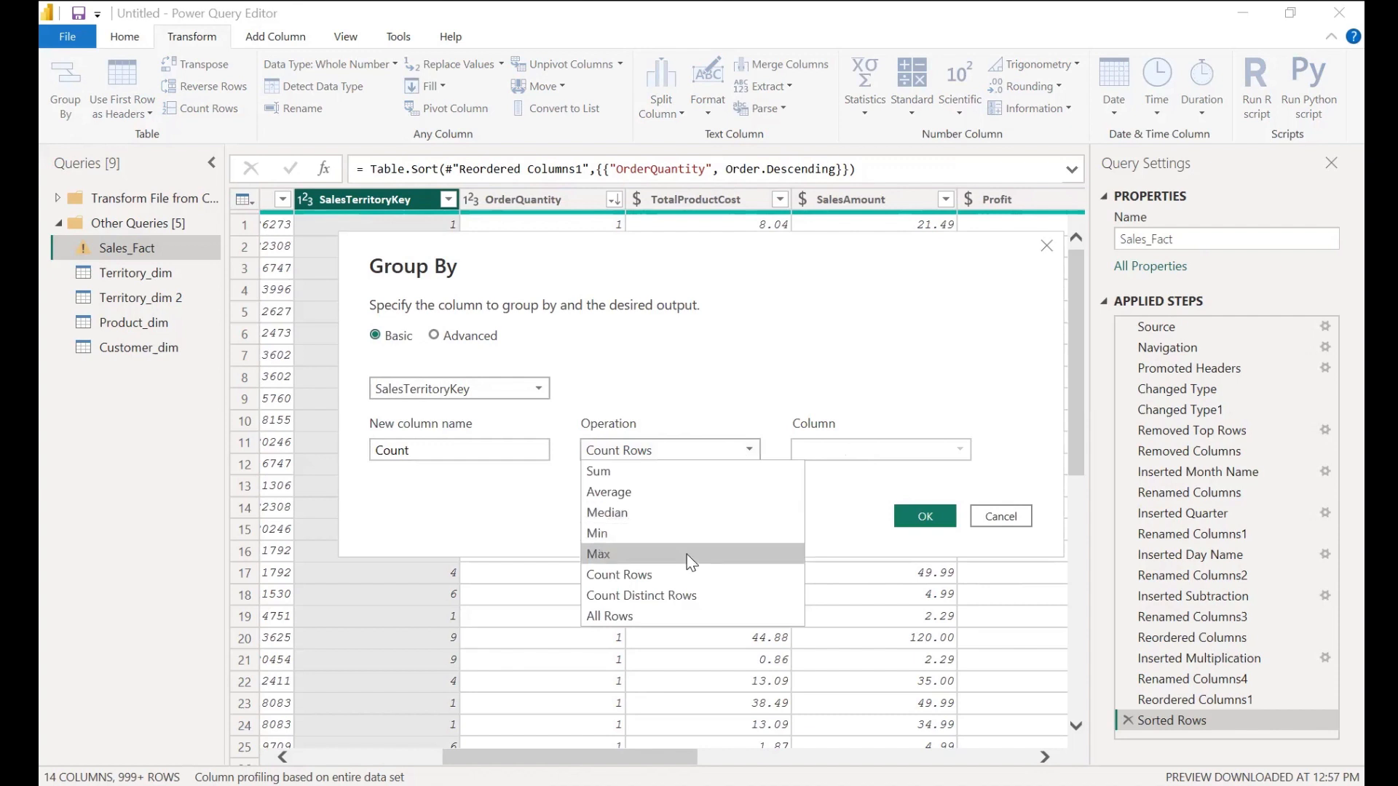
{"action": "left_click", "coordinate": [677, 473]}
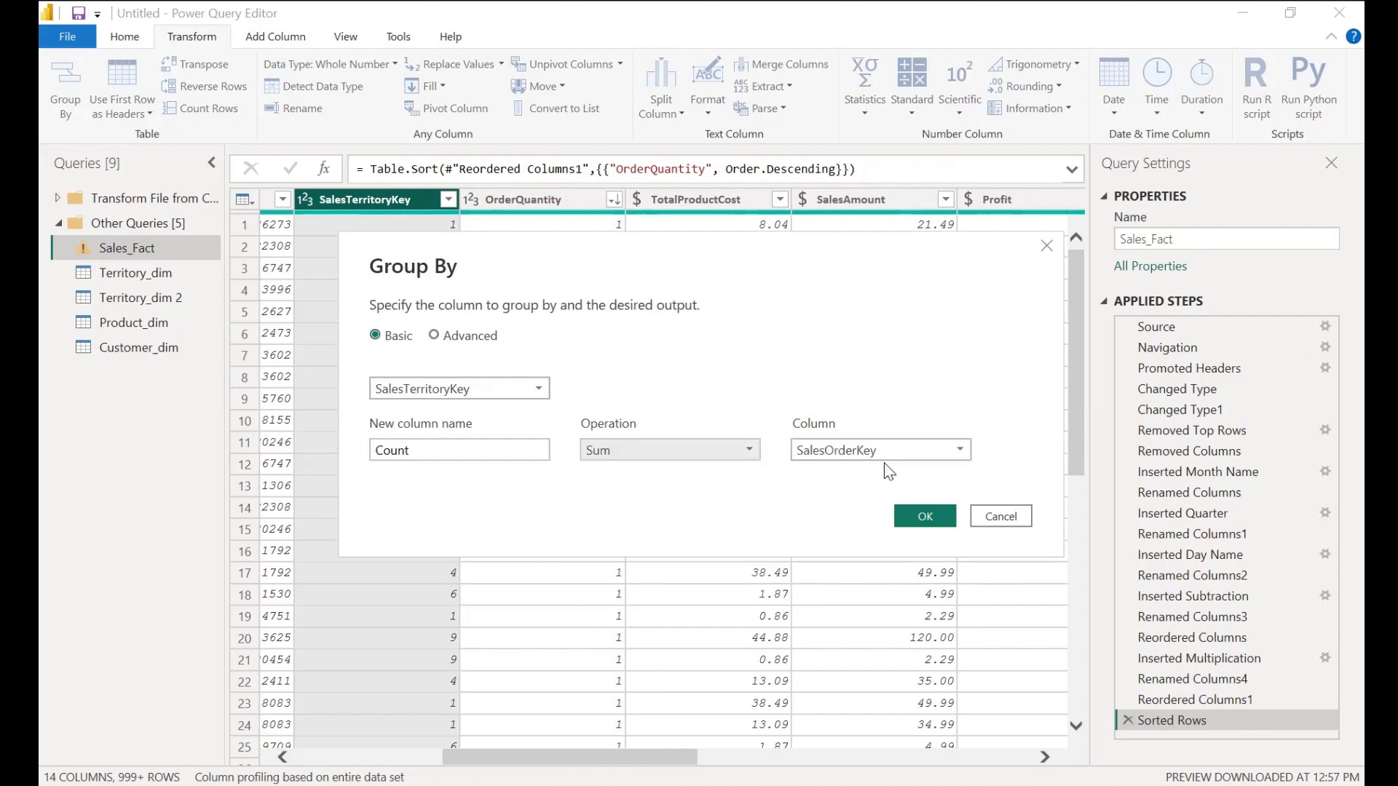
{"action": "left_click", "coordinate": [877, 451]}
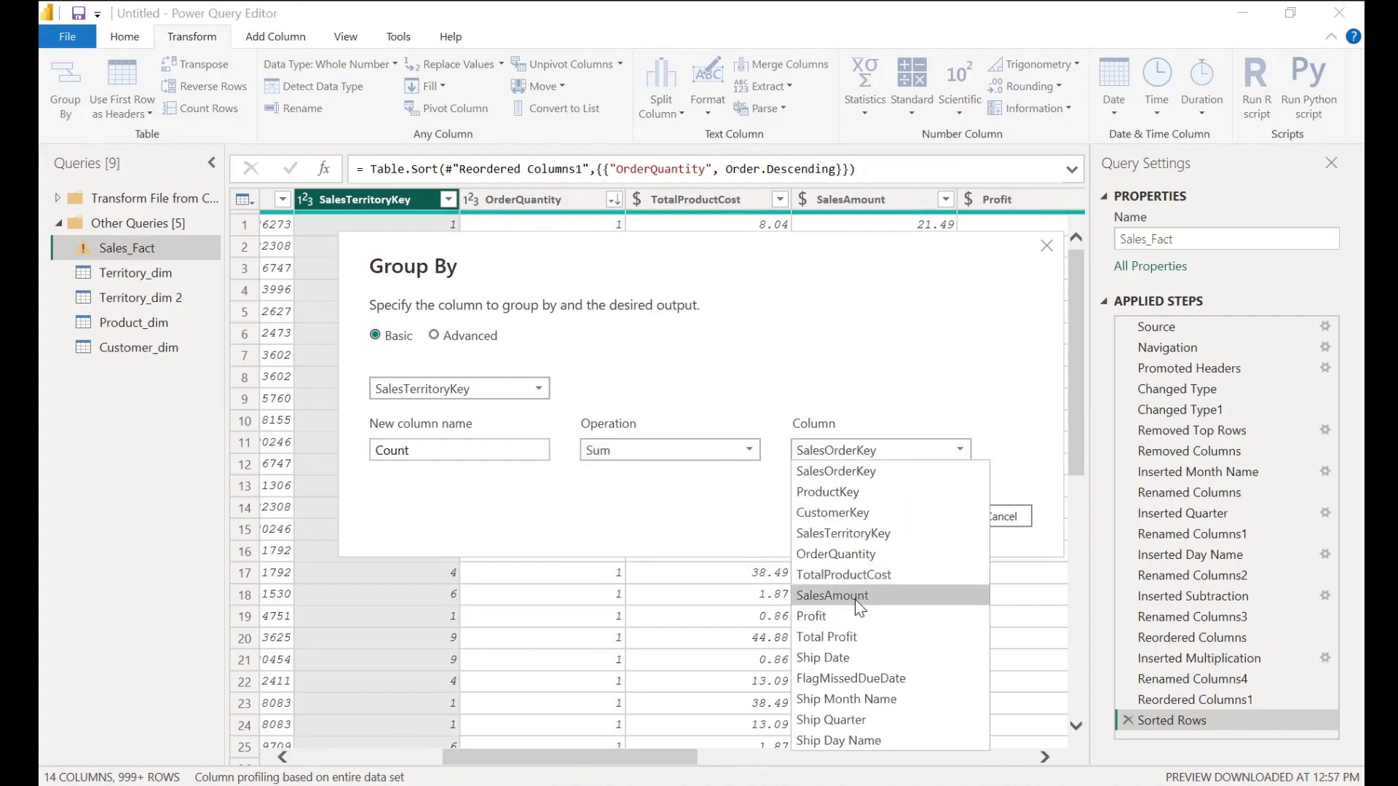
{"action": "left_click", "coordinate": [856, 622]}
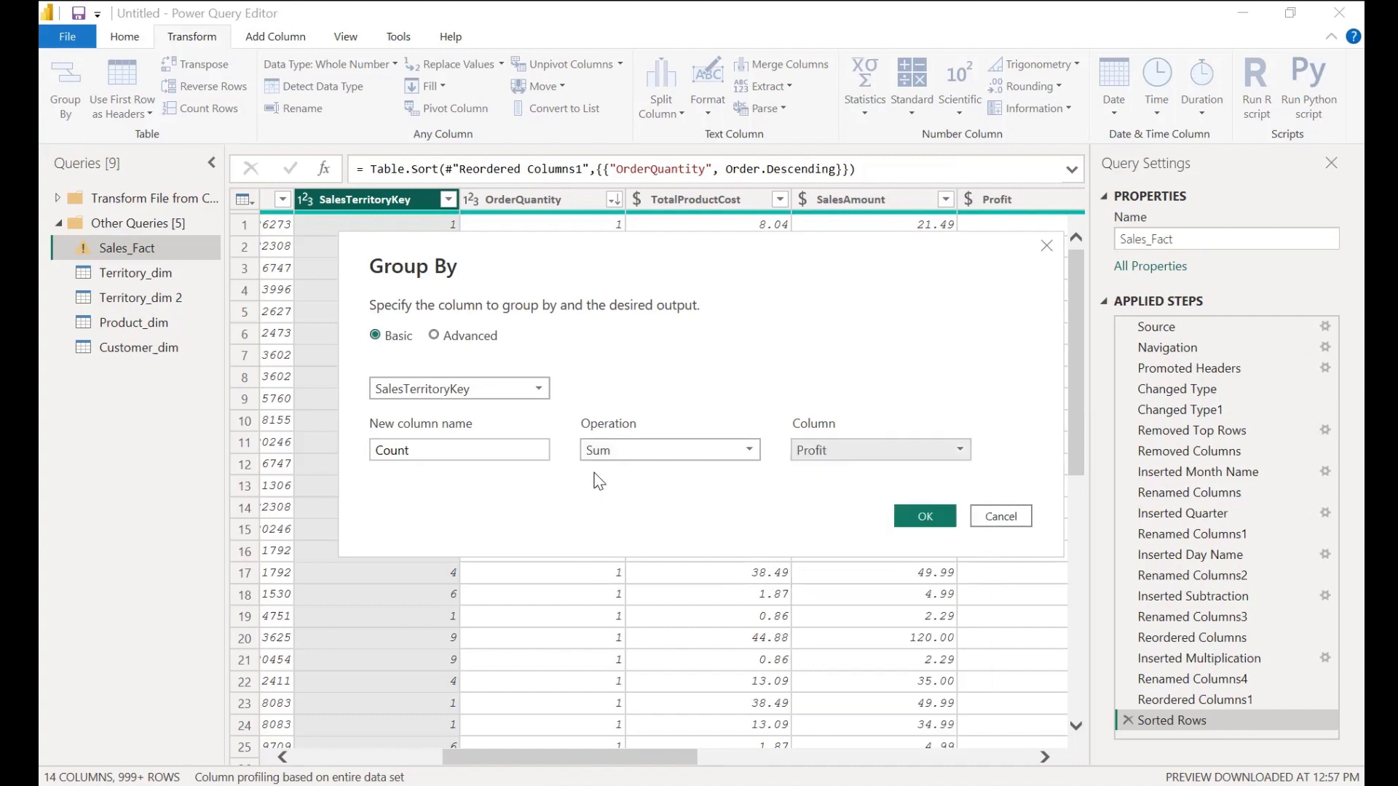
- Name the new aggregated column Sum of Profit and apply the grouping to Sales_Fact
{"action": "left_click", "coordinate": [470, 449]}
{"action": "key", "text": "BackSpace"}
{"action": "key", "text": "BackSpace"}
{"action": "key", "text": "BackSpace"}
{"action": "key", "text": "BackSpace"}
{"action": "key", "text": "BackSpace"}
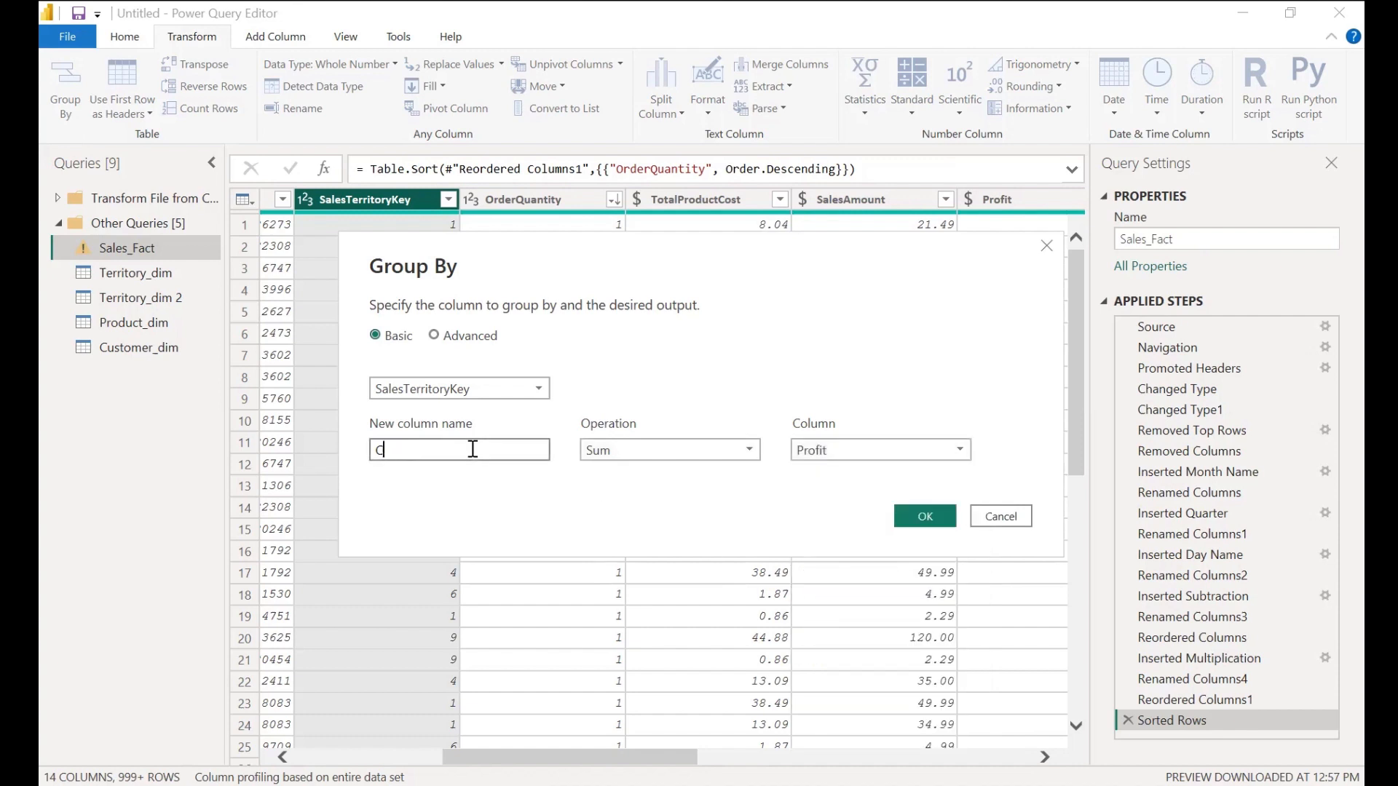
{"action": "type", "text": "To"}
{"action": "key", "text": "BackSpace"}
{"action": "key", "text": "BackSpace"}
{"action": "type", "text": "Sum of Profit"}
{"action": "left_click", "coordinate": [902, 524]}
{"action": "left_click", "coordinate": [903, 520]}
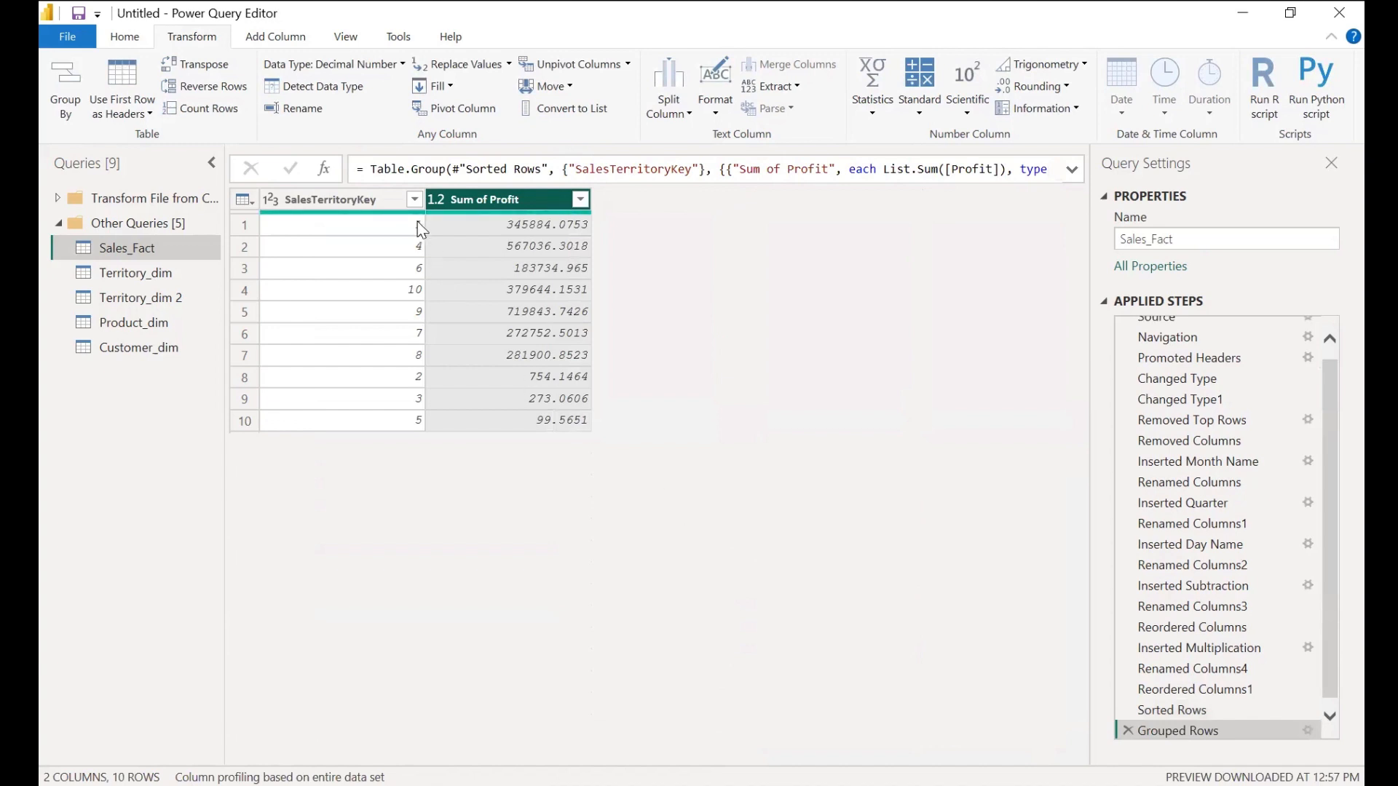
- Change the Sum of Profit column's data type to Fixed decimal number and sort it in descending order
{"action": "left_click", "coordinate": [439, 200]}
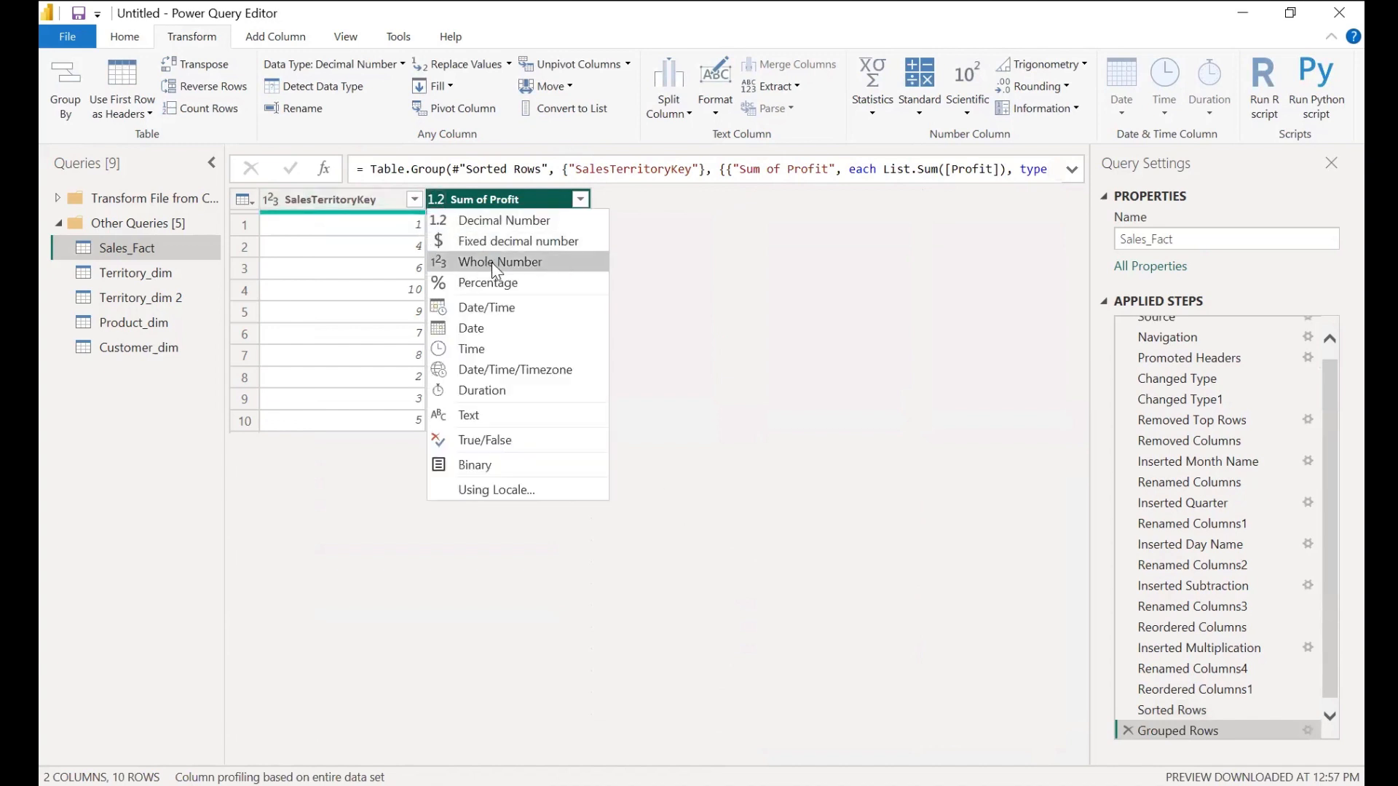
{"action": "left_click", "coordinate": [525, 240]}
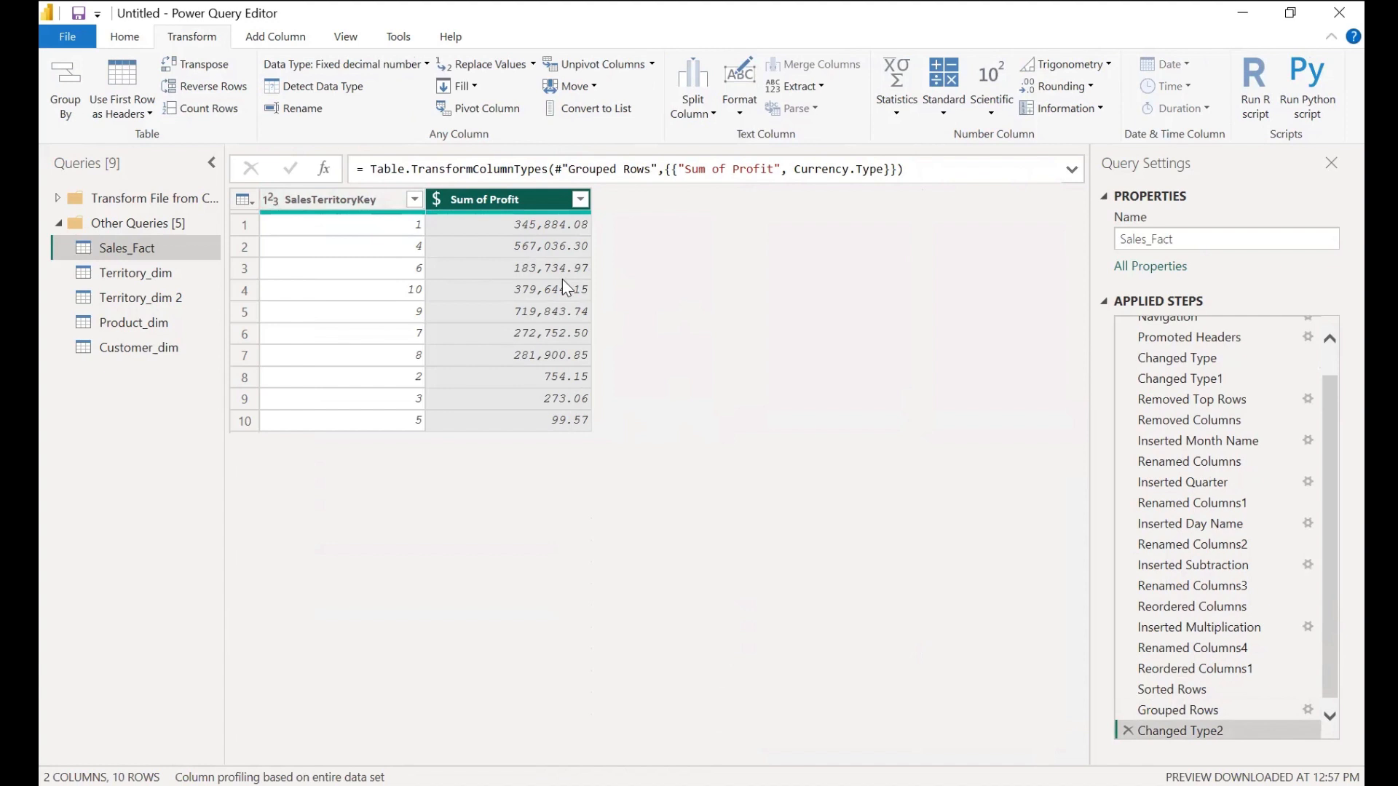
{"action": "left_click", "coordinate": [580, 199]}
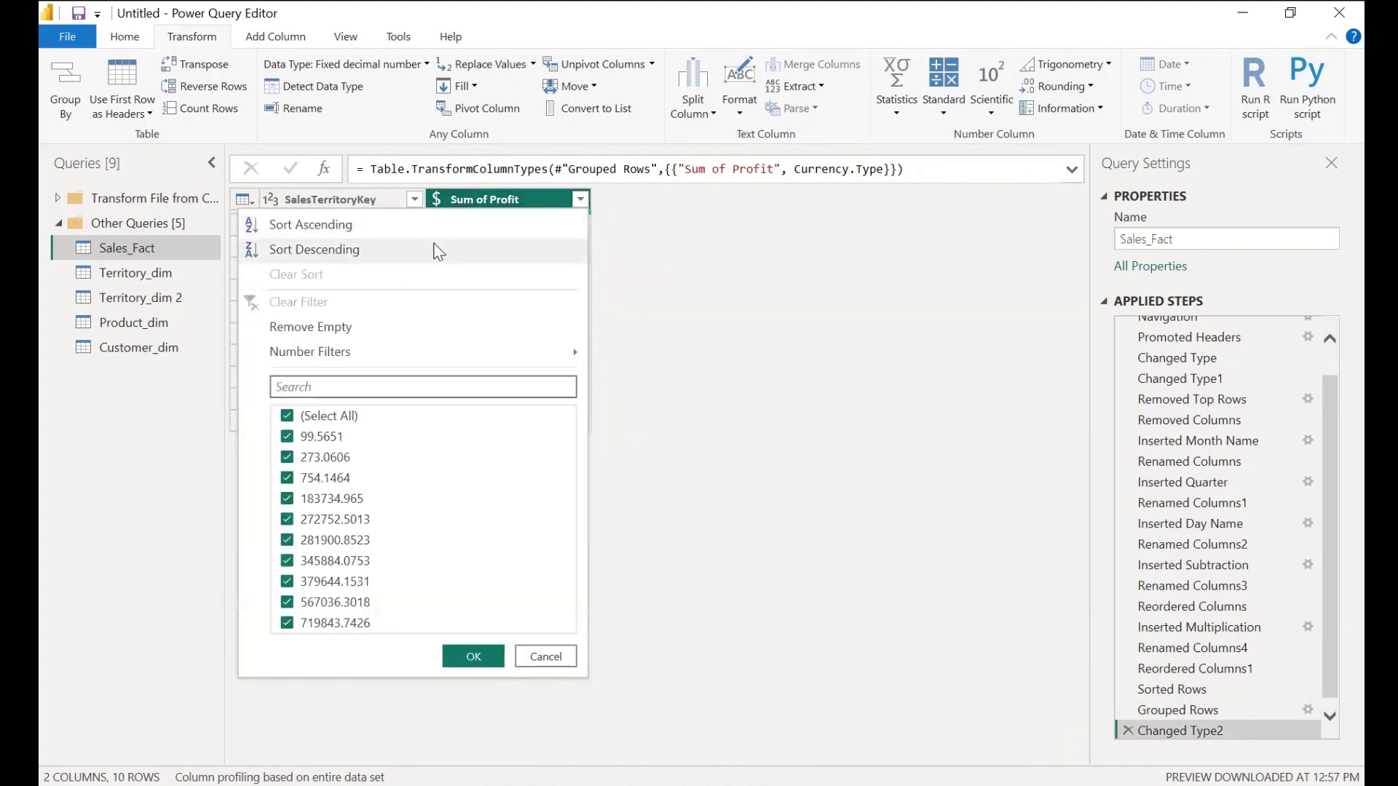
{"action": "left_click", "coordinate": [468, 249]}
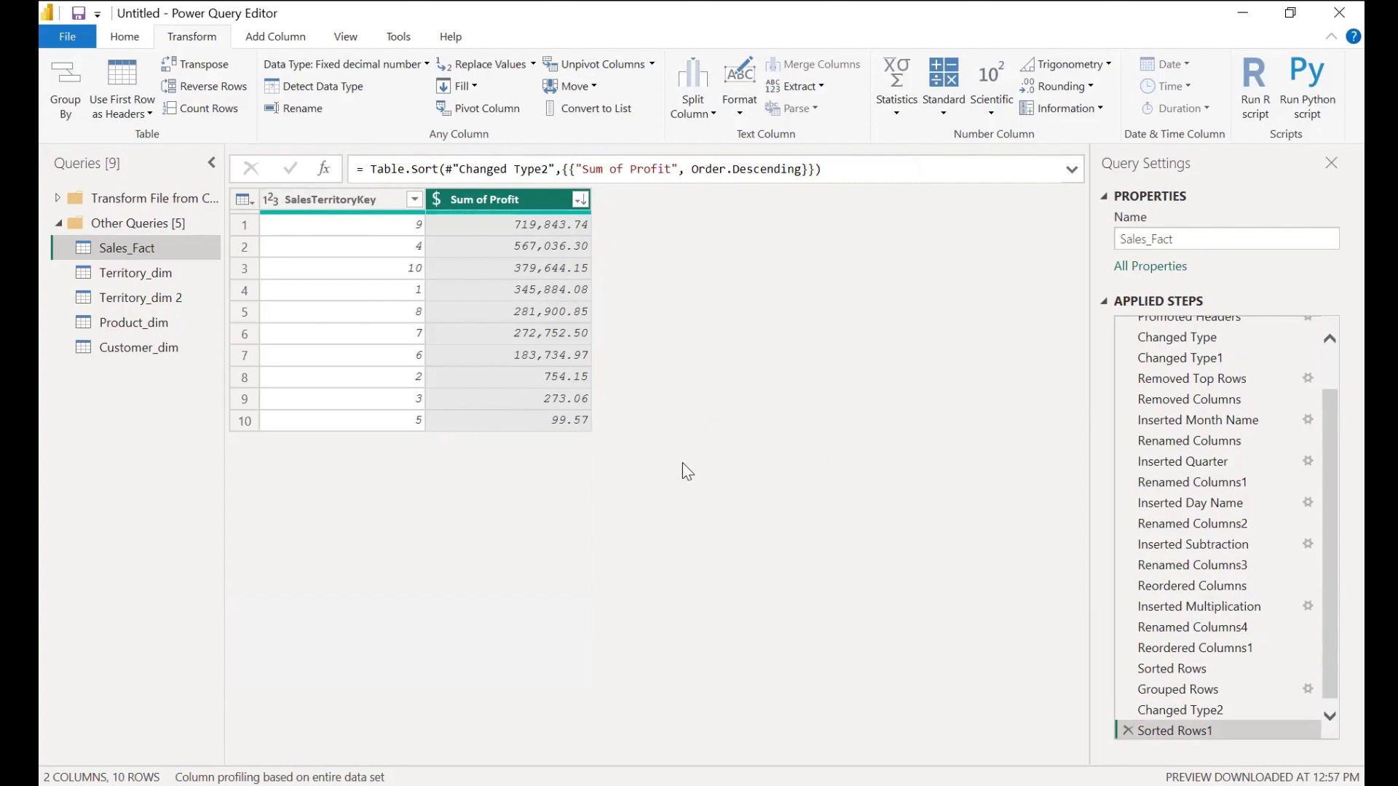
- Delete the Sorted Rows1, Changed Type2 and Grouped Rows steps from the Sales_Fact query
{"action": "left_click", "coordinate": [1126, 730]}
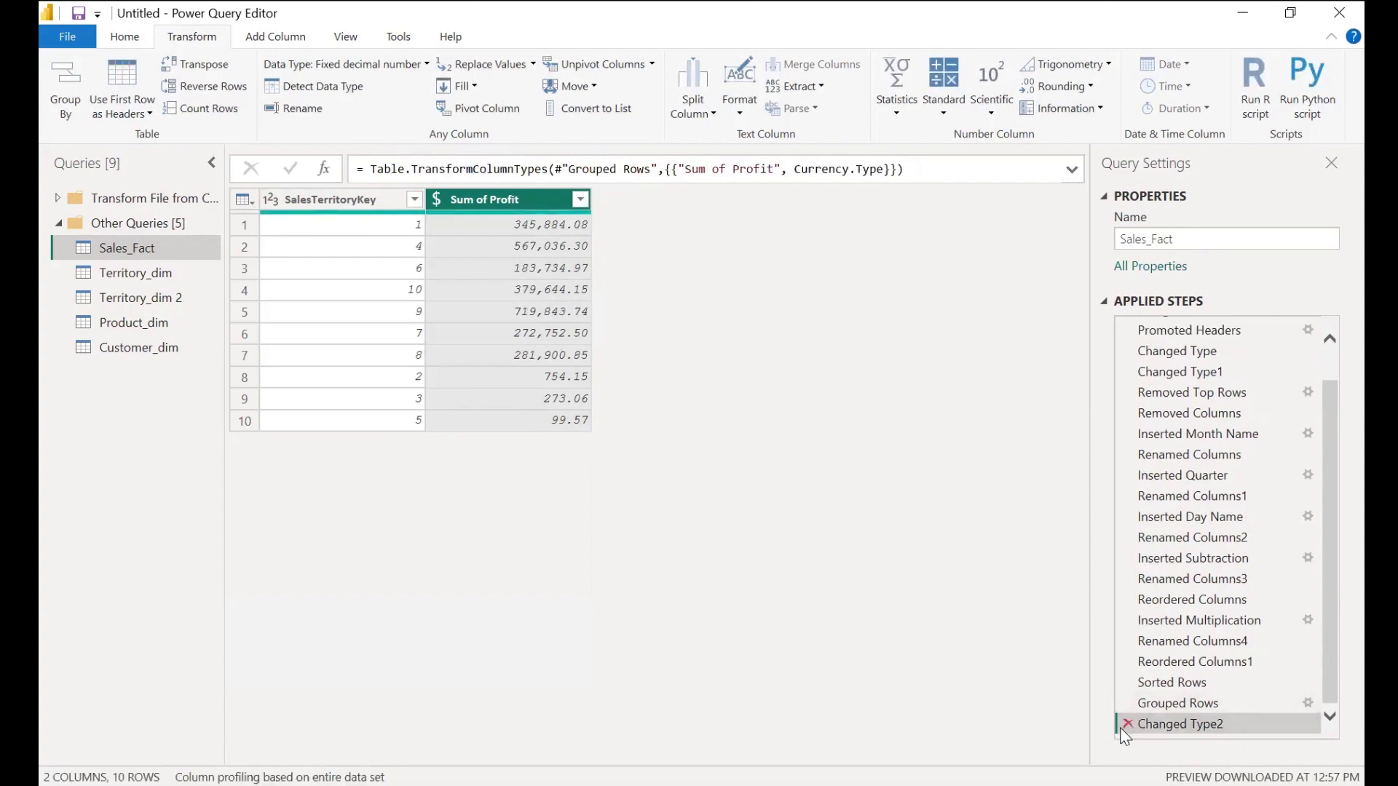
{"action": "left_click", "coordinate": [1126, 725]}
{"action": "left_click", "coordinate": [1126, 726]}
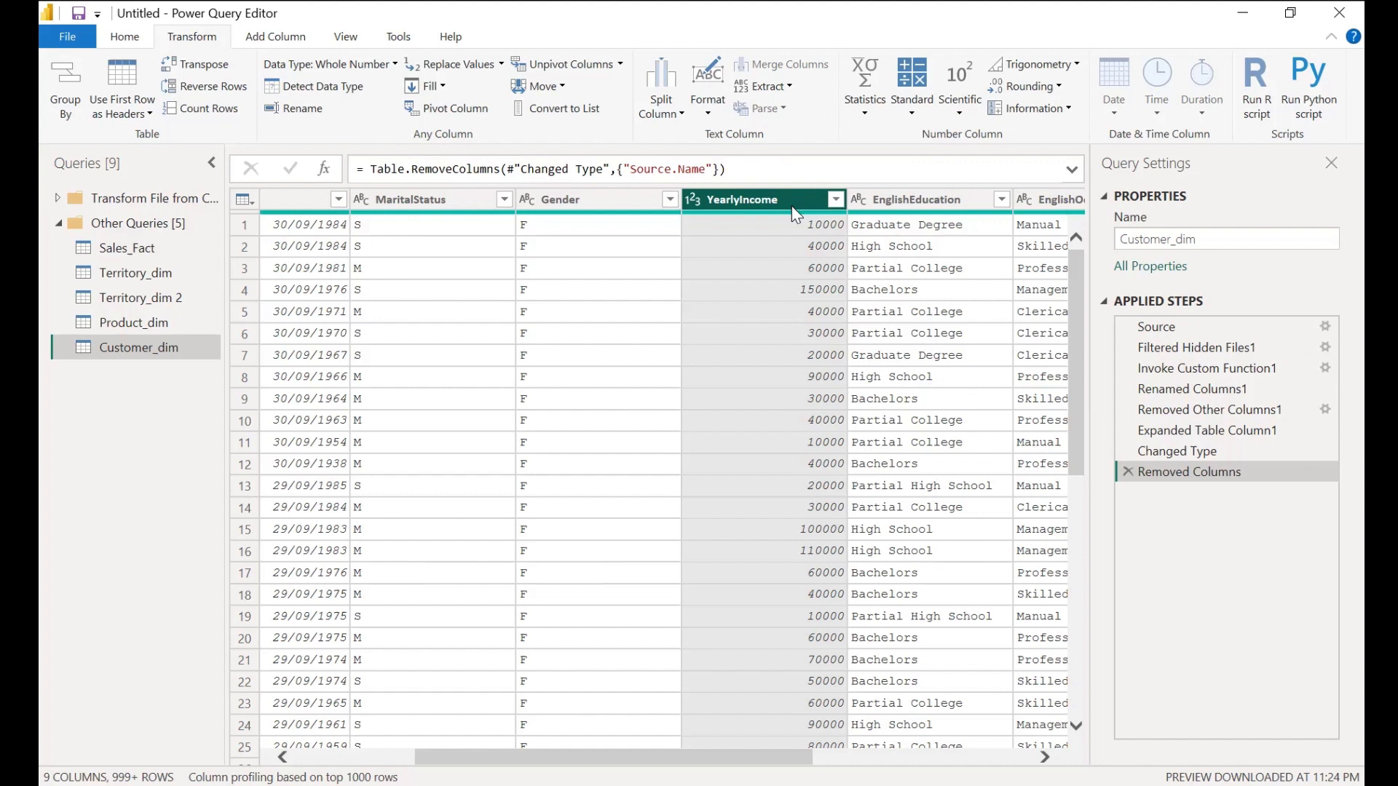
- Start a conditional column in Customer_dim and name it Income Range
{"action": "scroll", "coordinate": [506, 287], "scroll_direction": "right", "scroll_amount": 3}
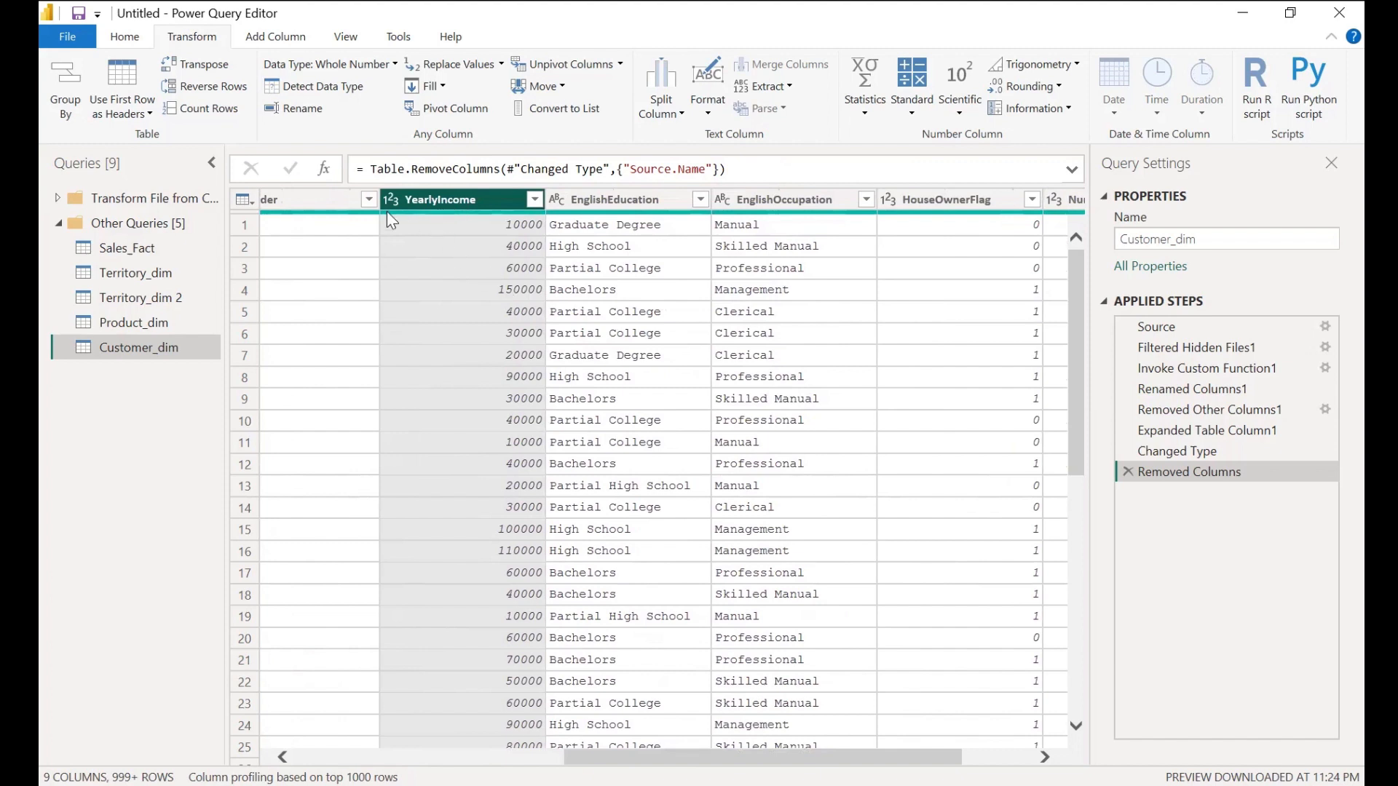
{"action": "left_click", "coordinate": [278, 37]}
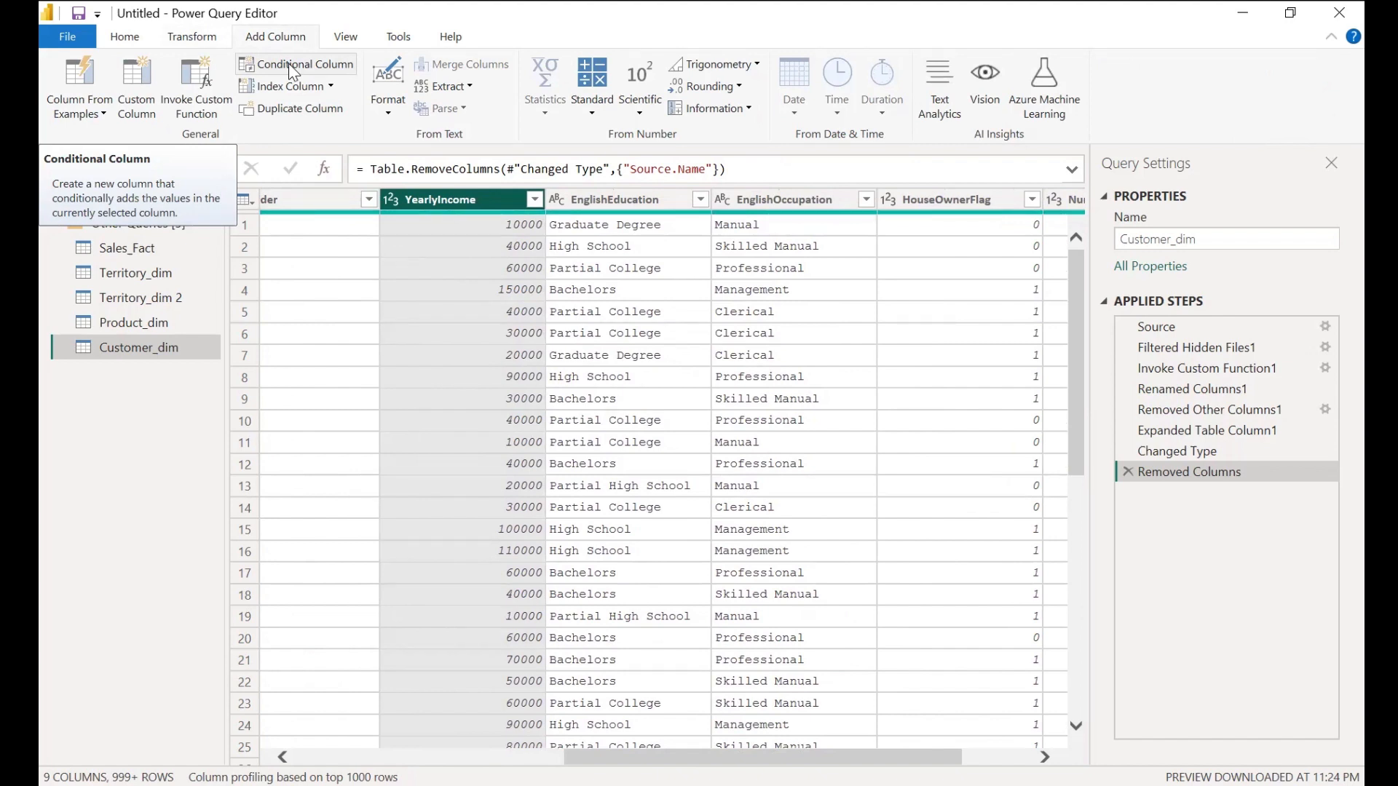
{"action": "left_click", "coordinate": [291, 71]}
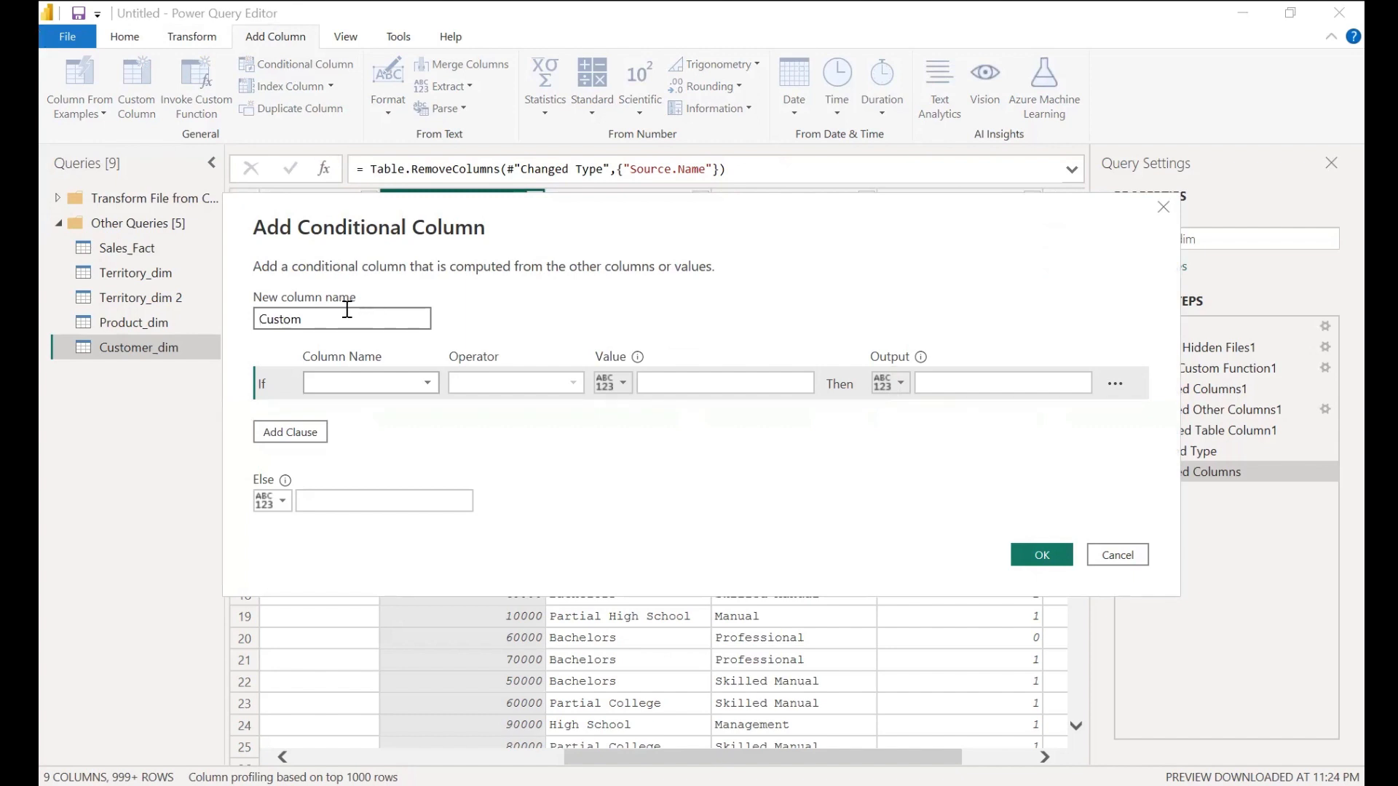
{"action": "left_click_drag", "start_coordinate": [346, 319], "coordinate": [162, 324]}
{"action": "key", "text": "BackSpace"}
{"action": "type", "text": "Income"}
{"action": "key", "text": "BackSpace"}
{"action": "type", "text": "e Range"}
- Define the first clause so that YearlyIncome less than or equal to 50000 outputs Low Income
{"action": "left_click", "coordinate": [399, 383]}
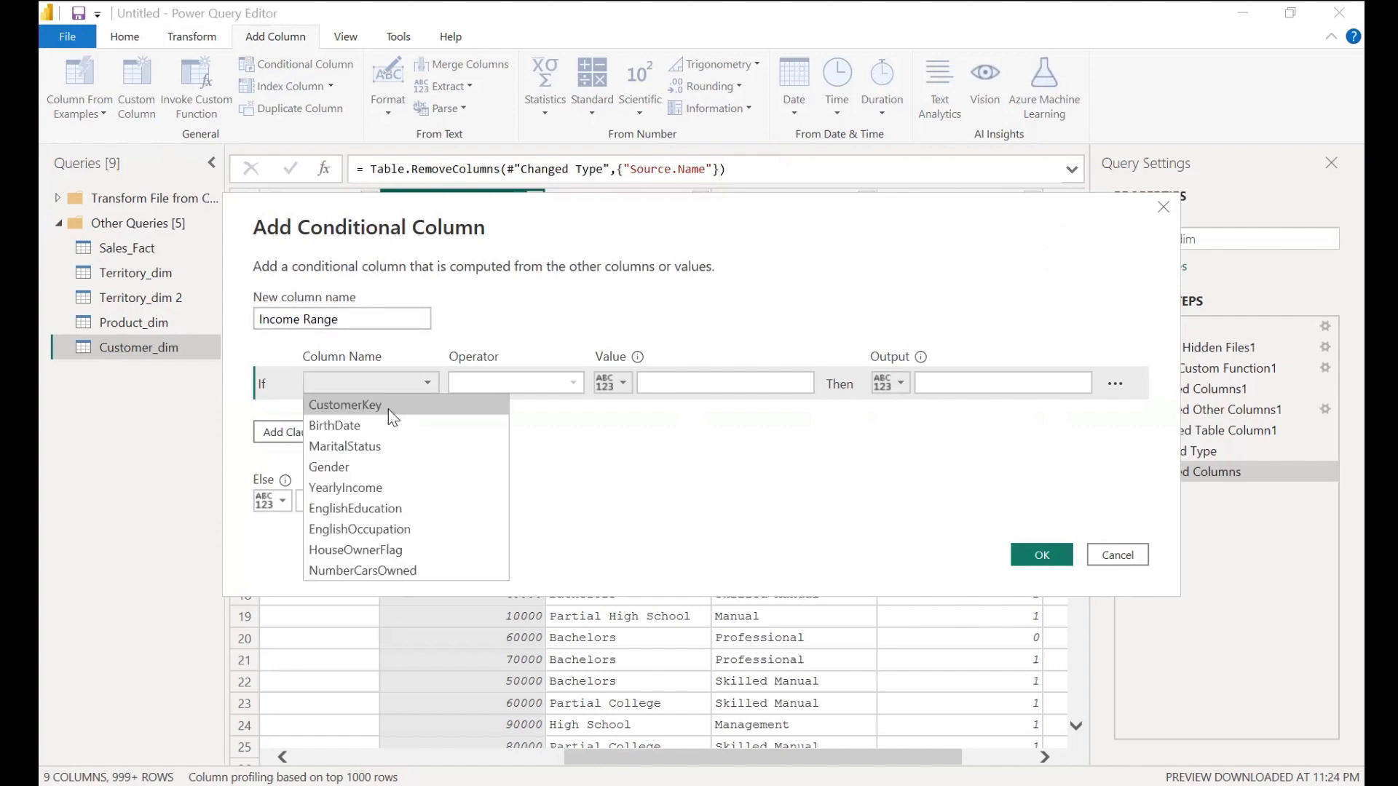
{"action": "left_click", "coordinate": [377, 486]}
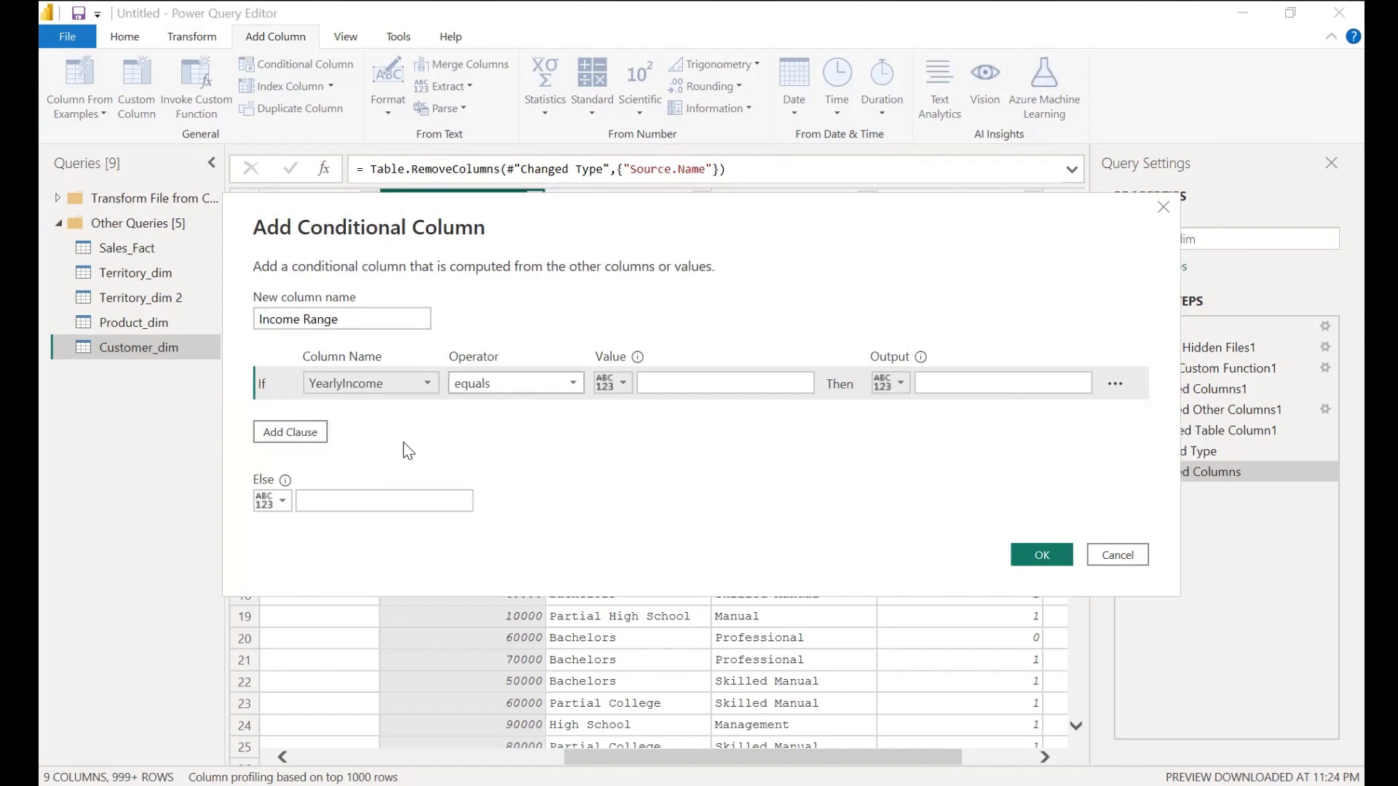
{"action": "left_click", "coordinate": [544, 387]}
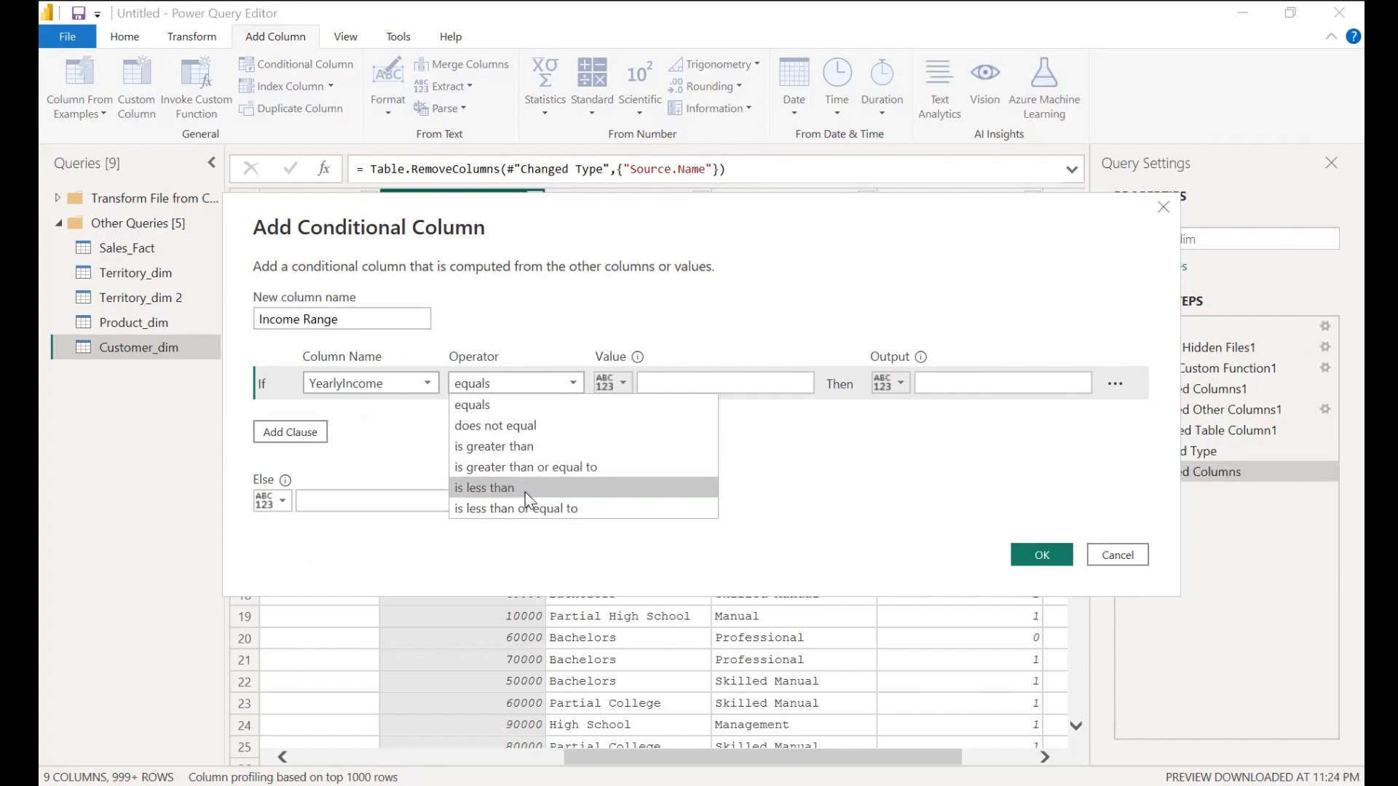
{"action": "left_click", "coordinate": [551, 509]}
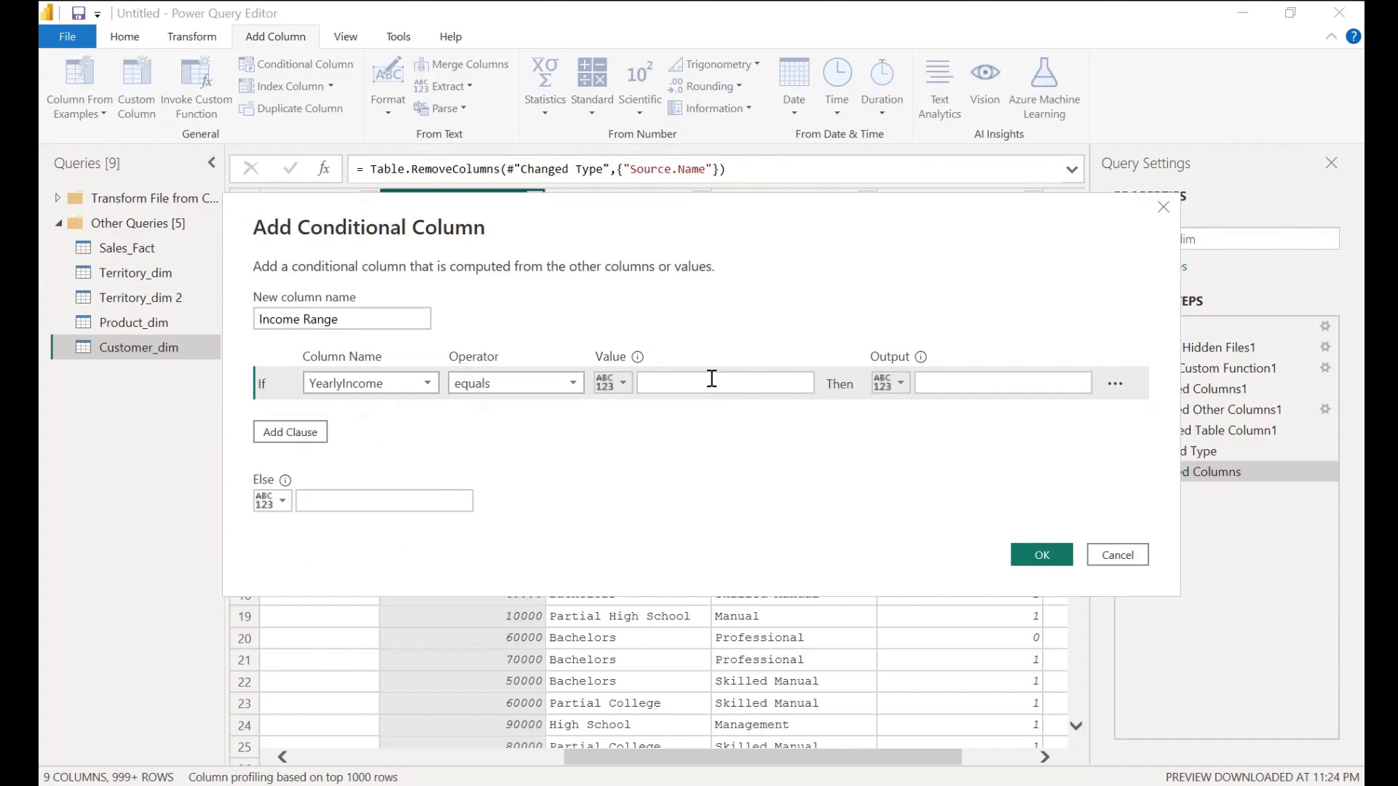
{"action": "left_click", "coordinate": [712, 378]}
{"action": "type", "text": "5"}
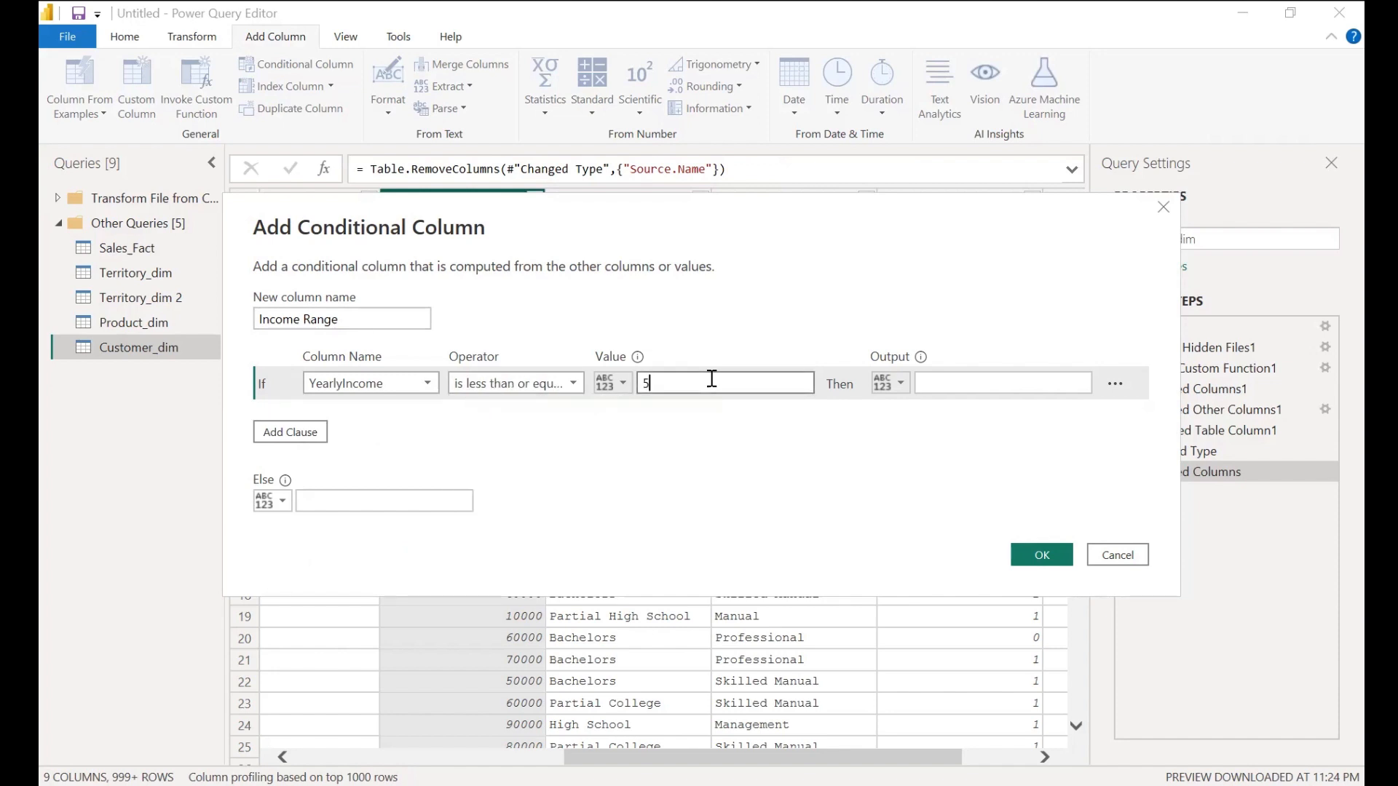
{"action": "type", "text": "0000"}
{"action": "left_click", "coordinate": [997, 384]}
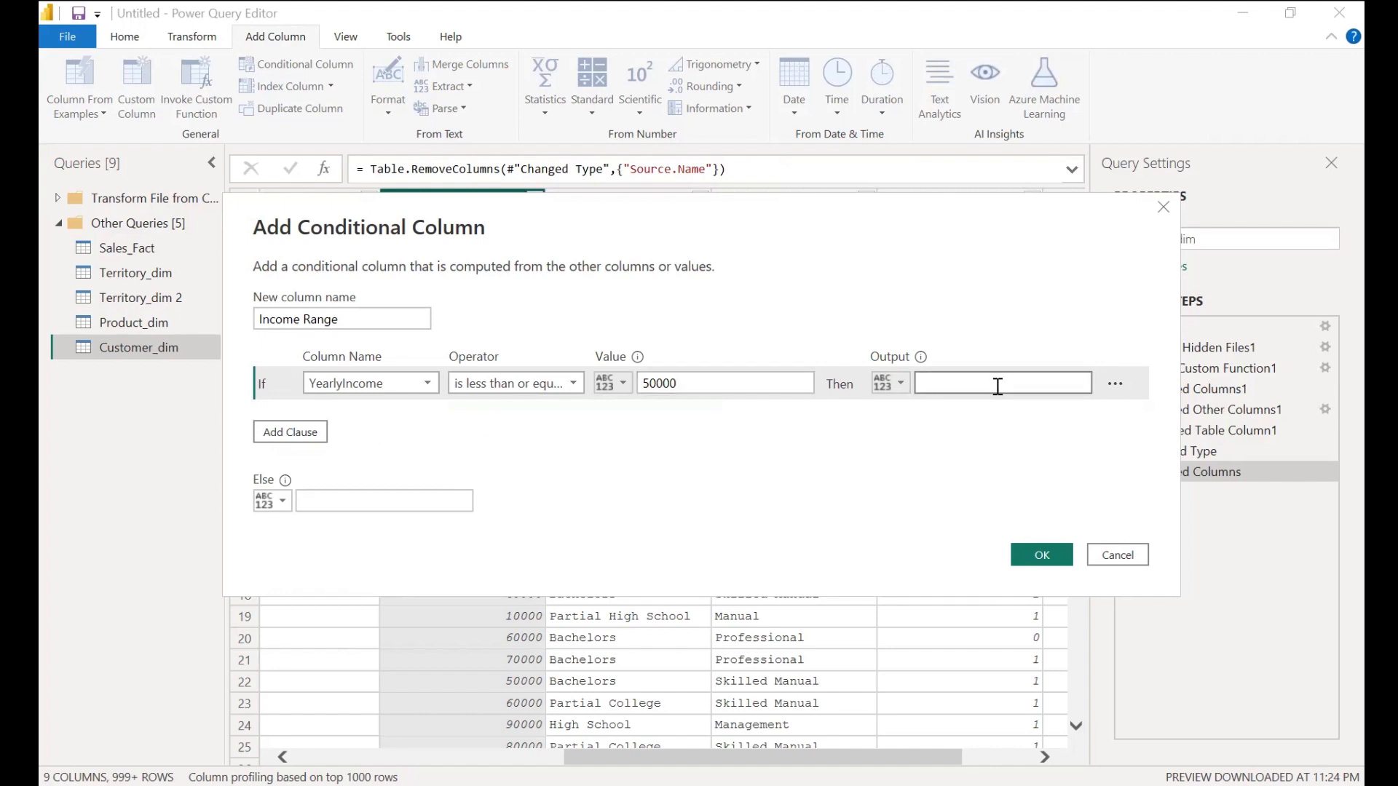
{"action": "type", "text": "Low Income"}
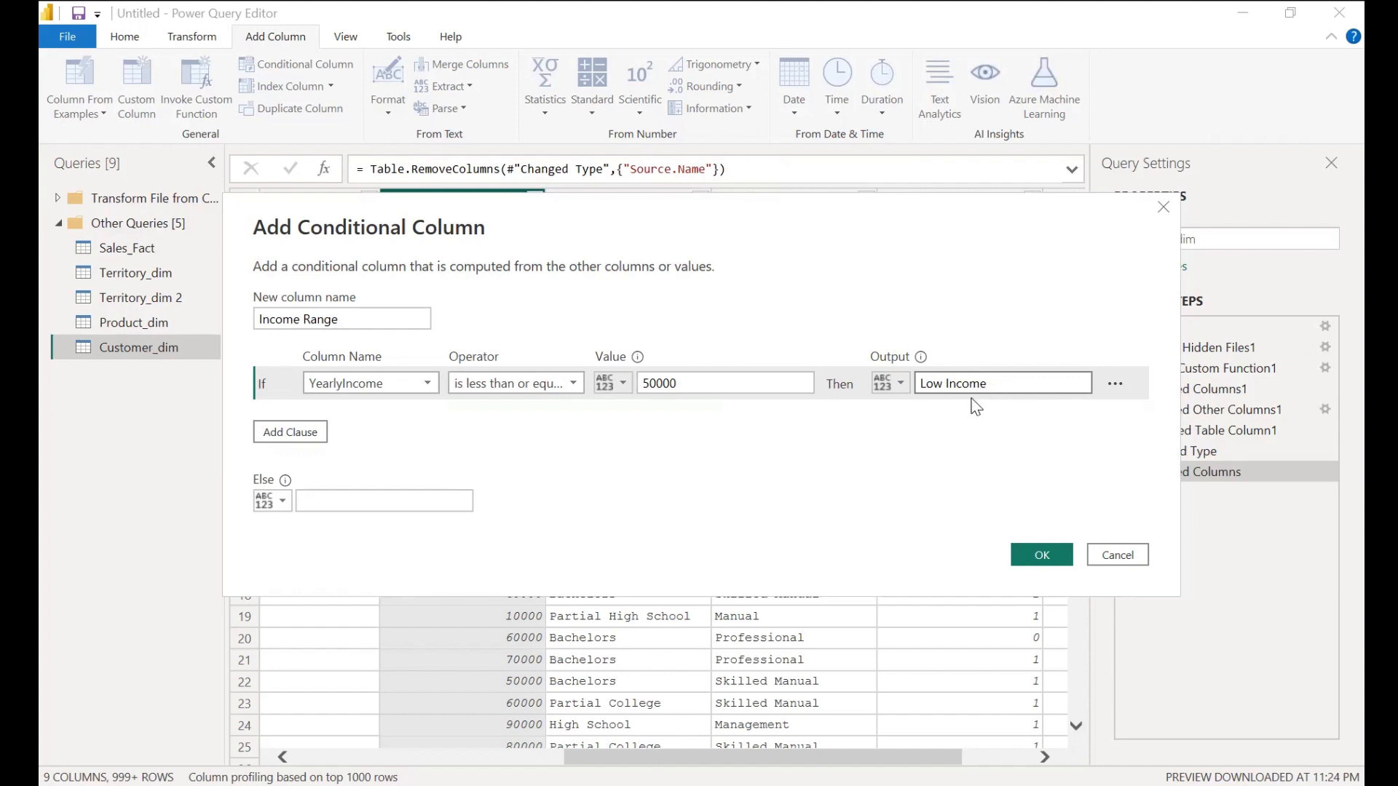
- Add a second clause so that YearlyIncome less than or equal to 100000 outputs Average Income
{"action": "left_click", "coordinate": [300, 437]}
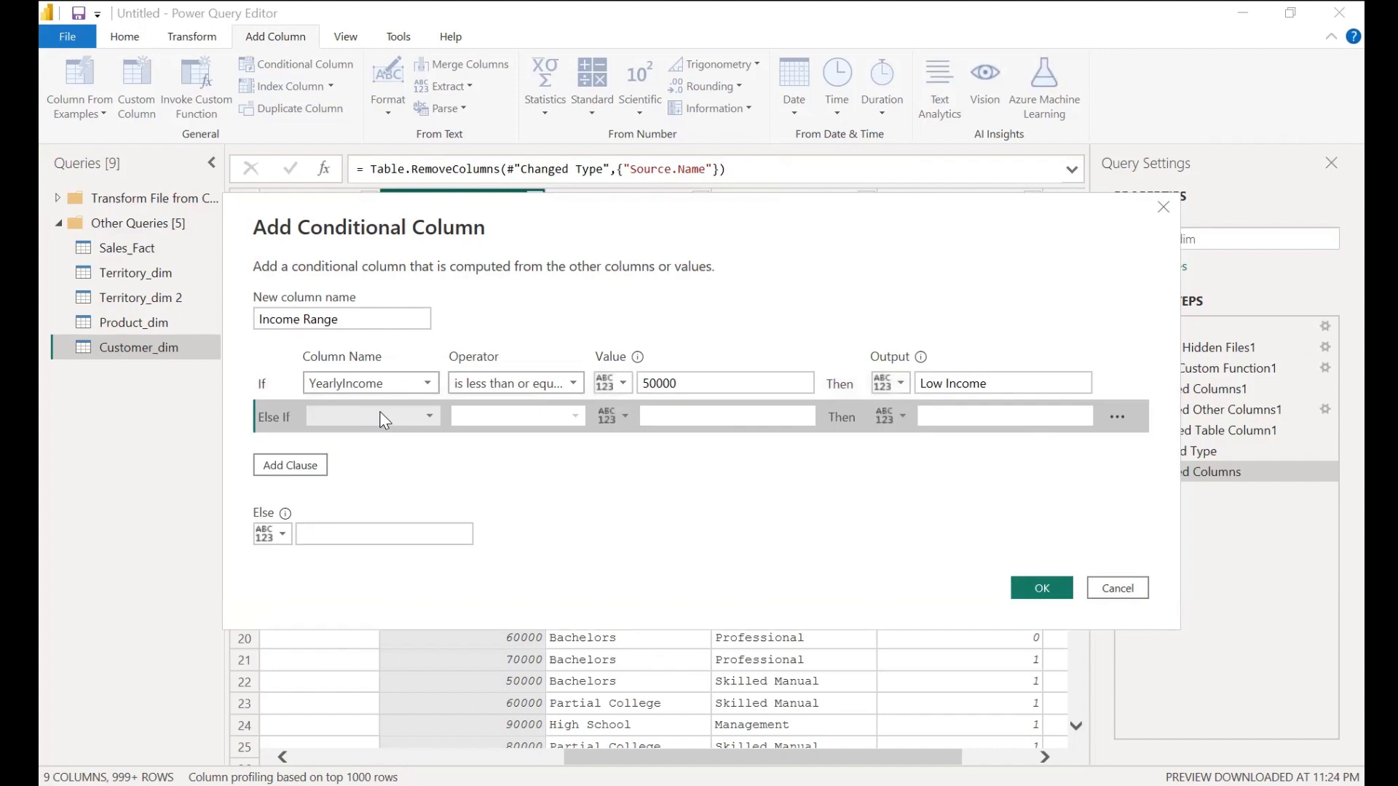
{"action": "left_click", "coordinate": [382, 417]}
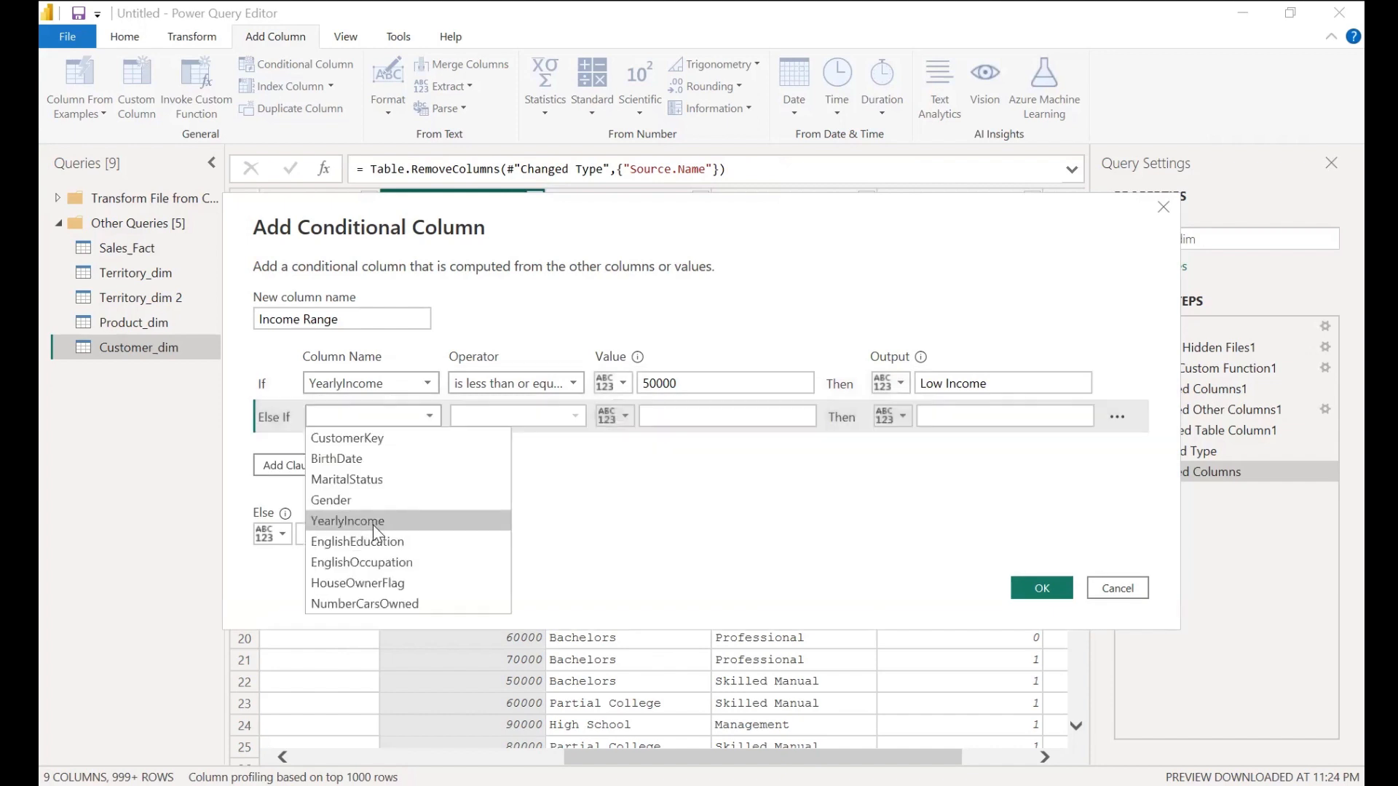
{"action": "left_click", "coordinate": [373, 522]}
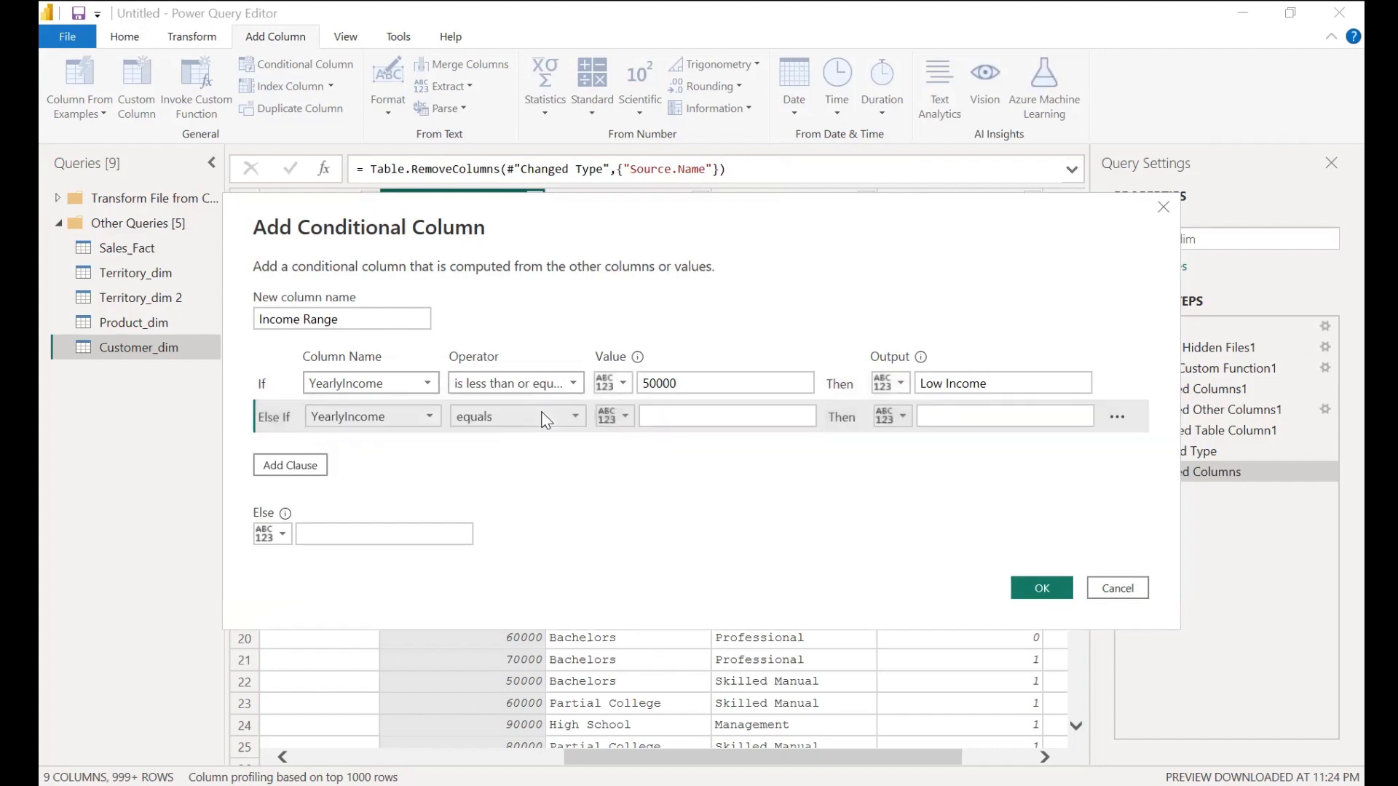
{"action": "left_click", "coordinate": [546, 420]}
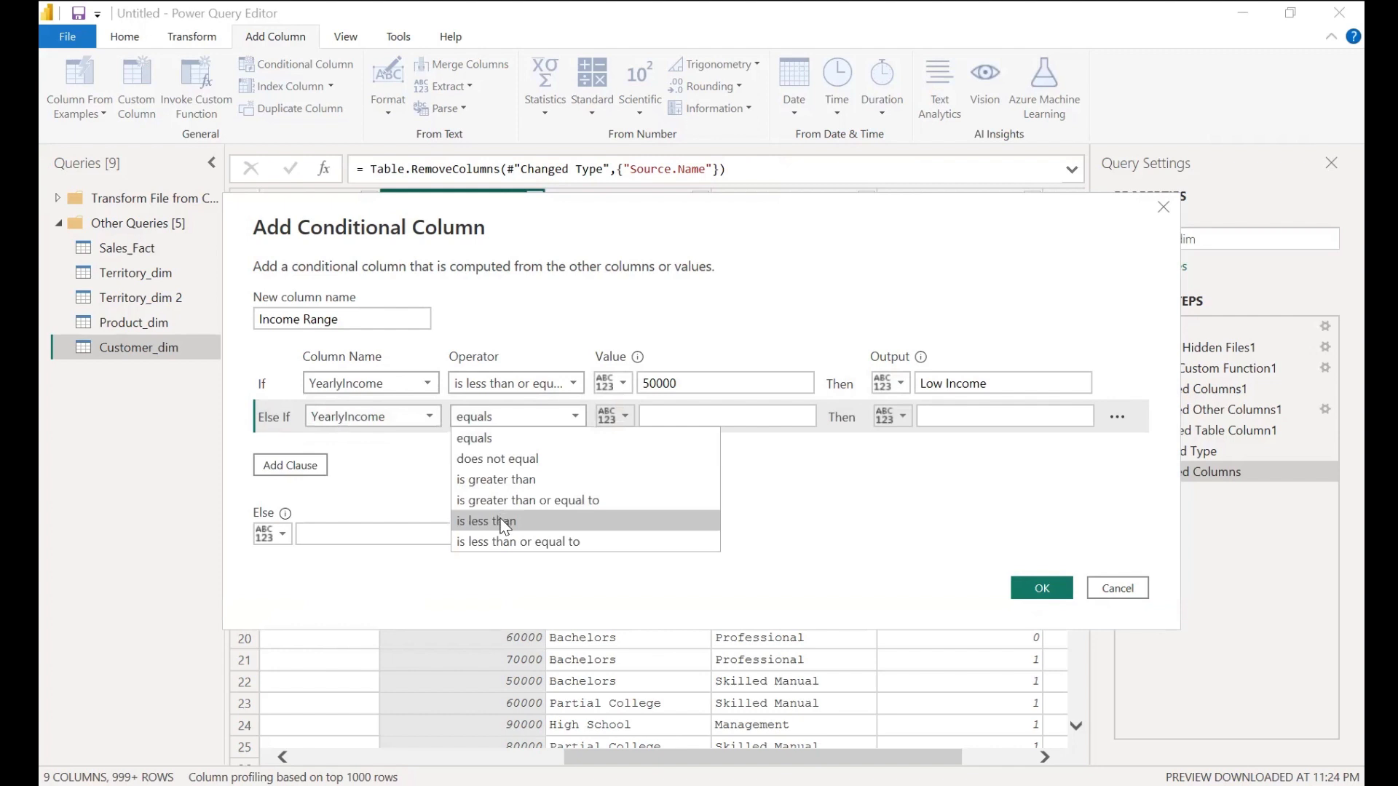
{"action": "left_click", "coordinate": [545, 543]}
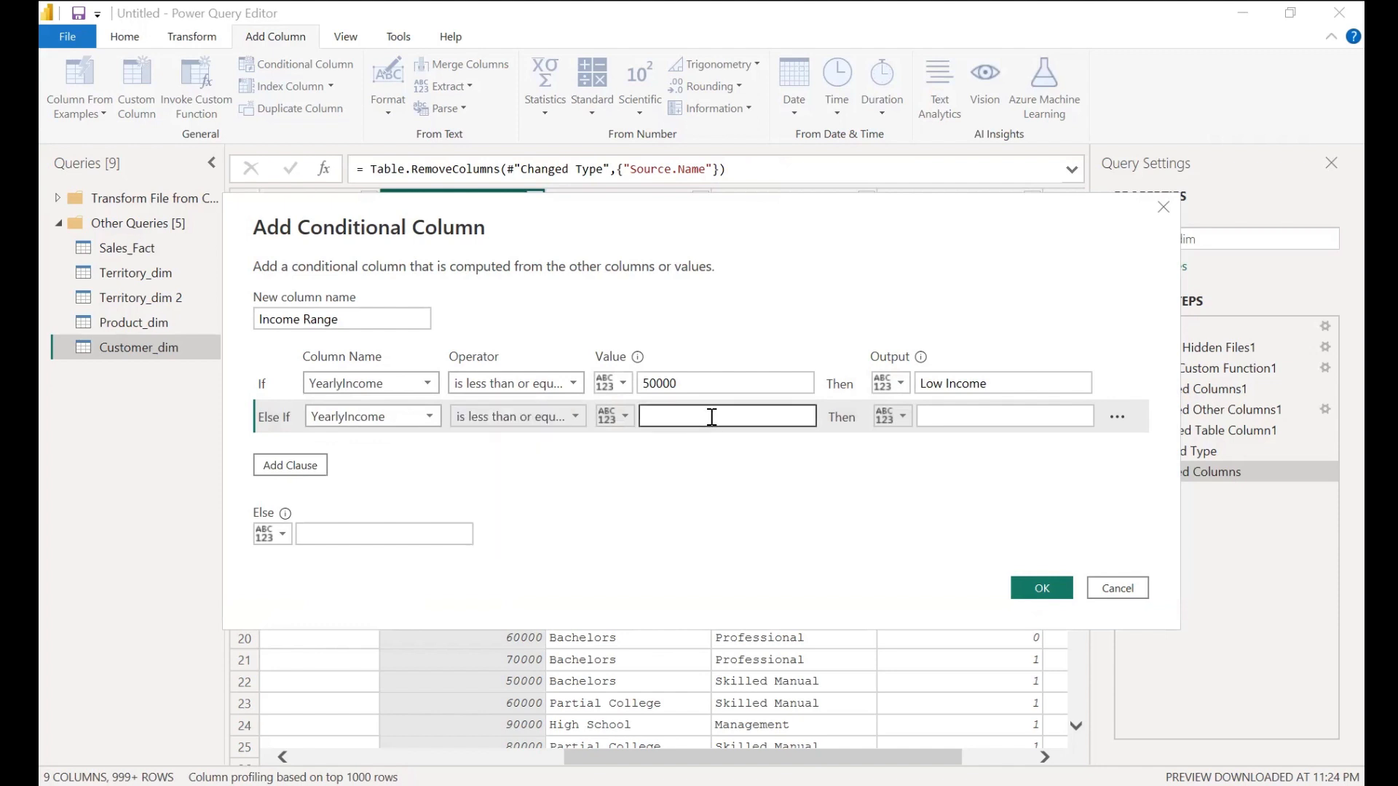
{"action": "left_click", "coordinate": [711, 417]}
{"action": "type", "text": "1"}
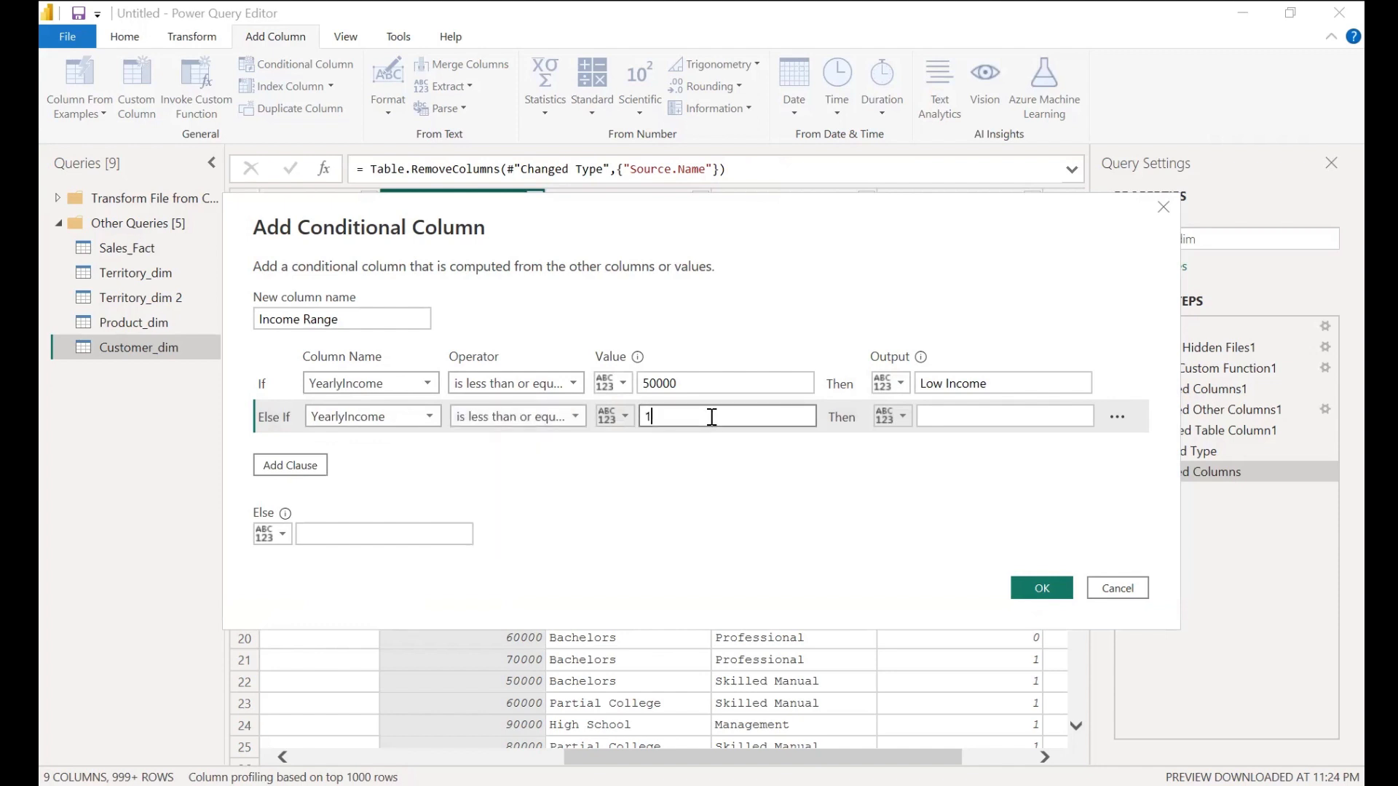
{"action": "type", "text": "00000"}
{"action": "left_click", "coordinate": [978, 412]}
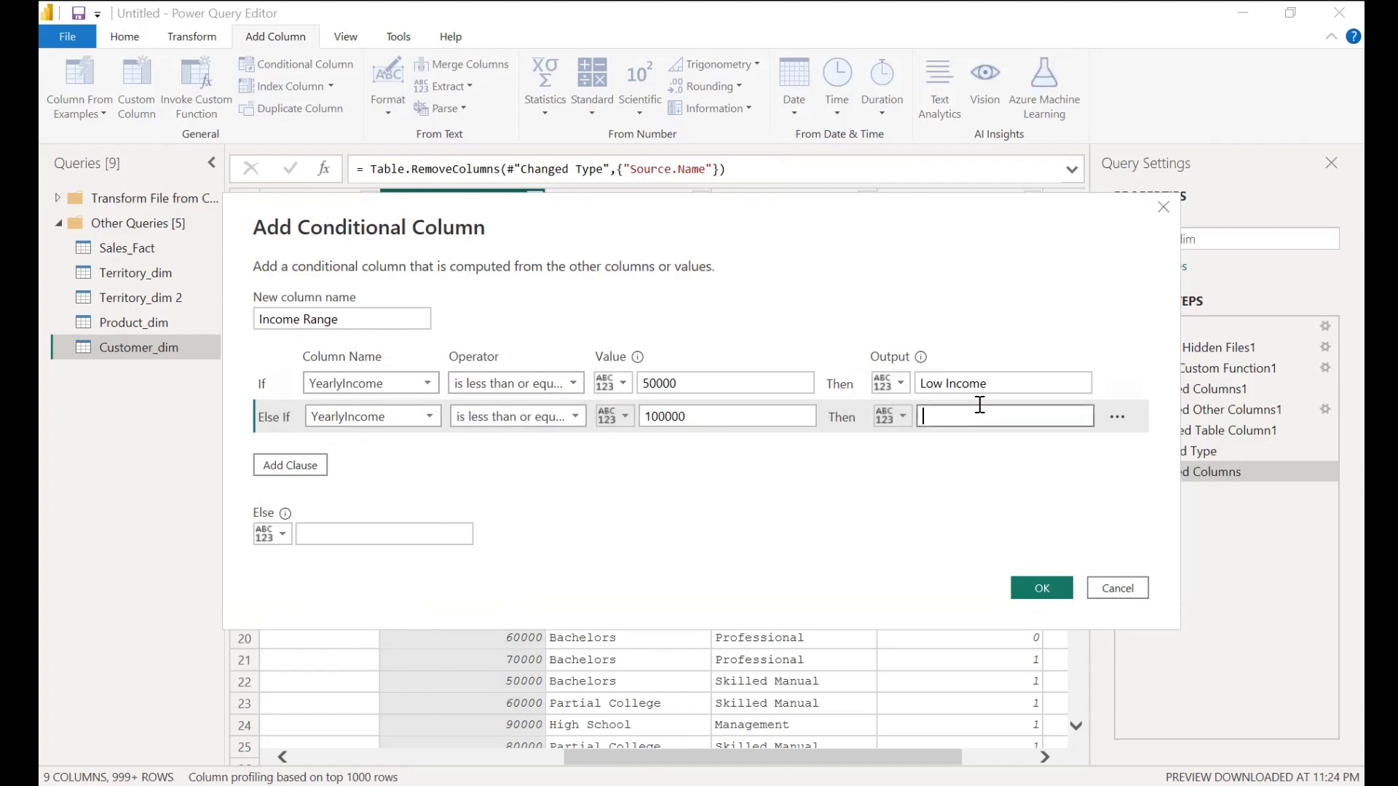
{"action": "type", "text": "Average Income"}
- Add a third clause so that YearlyIncome greater than 100000 outputs High Income, and create the conditional column
{"action": "left_click", "coordinate": [306, 467]}
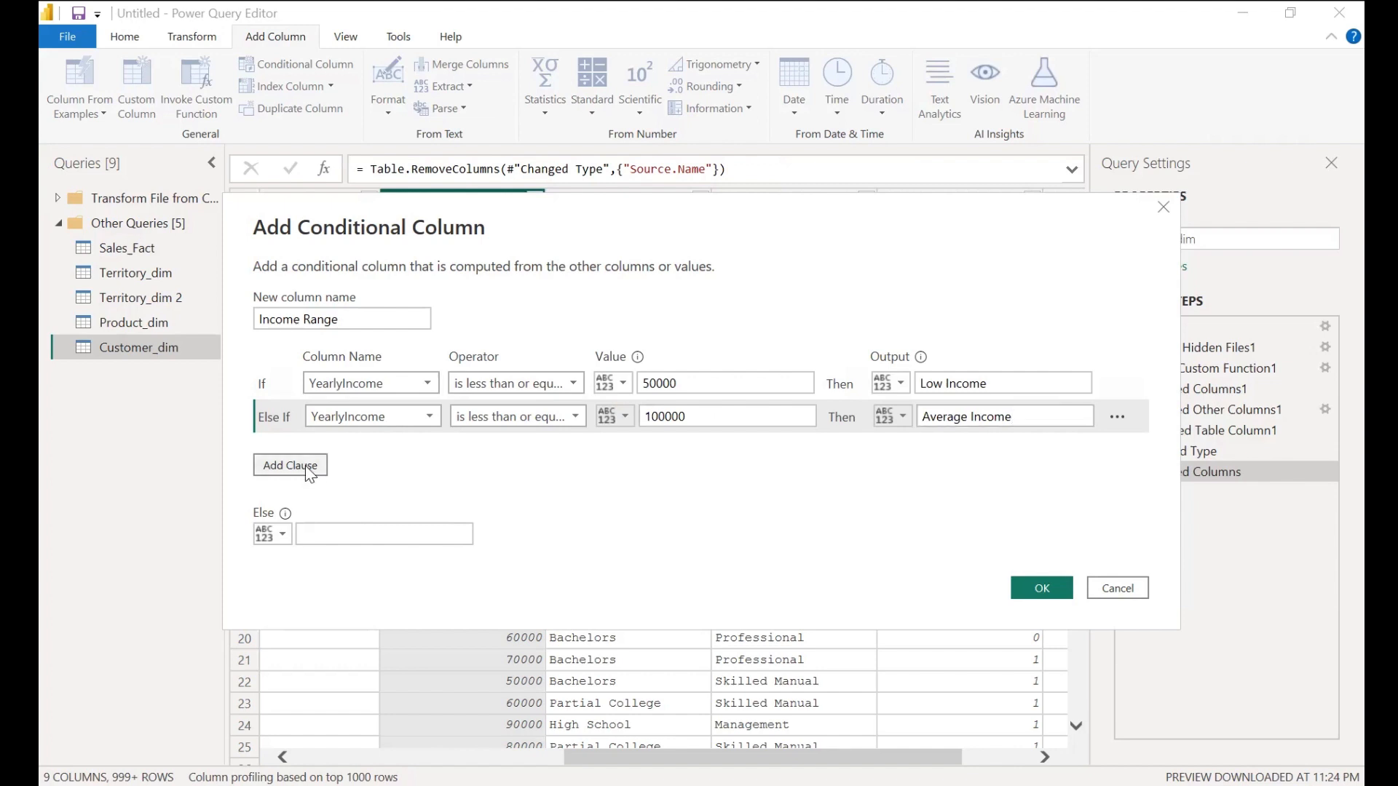
{"action": "left_click", "coordinate": [390, 448]}
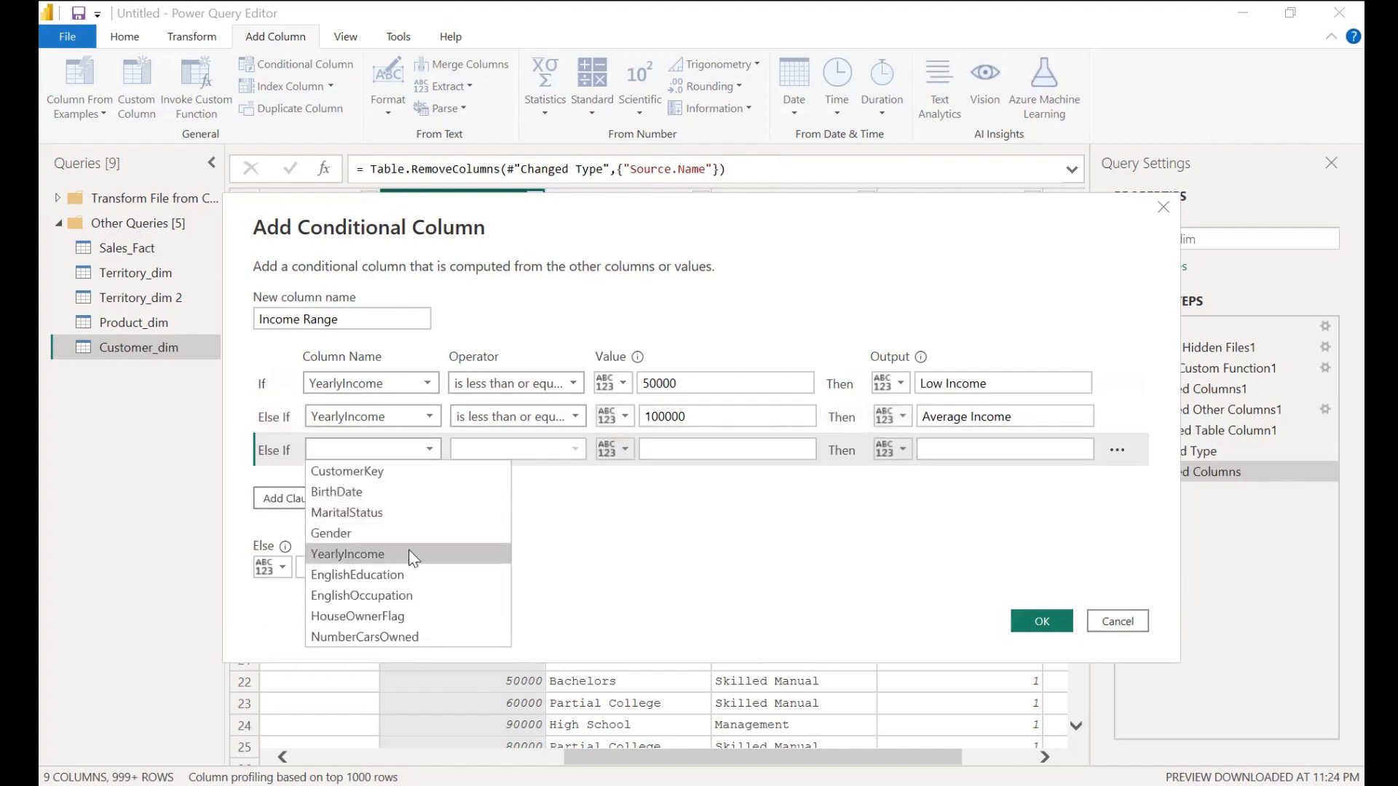
{"action": "left_click", "coordinate": [409, 553]}
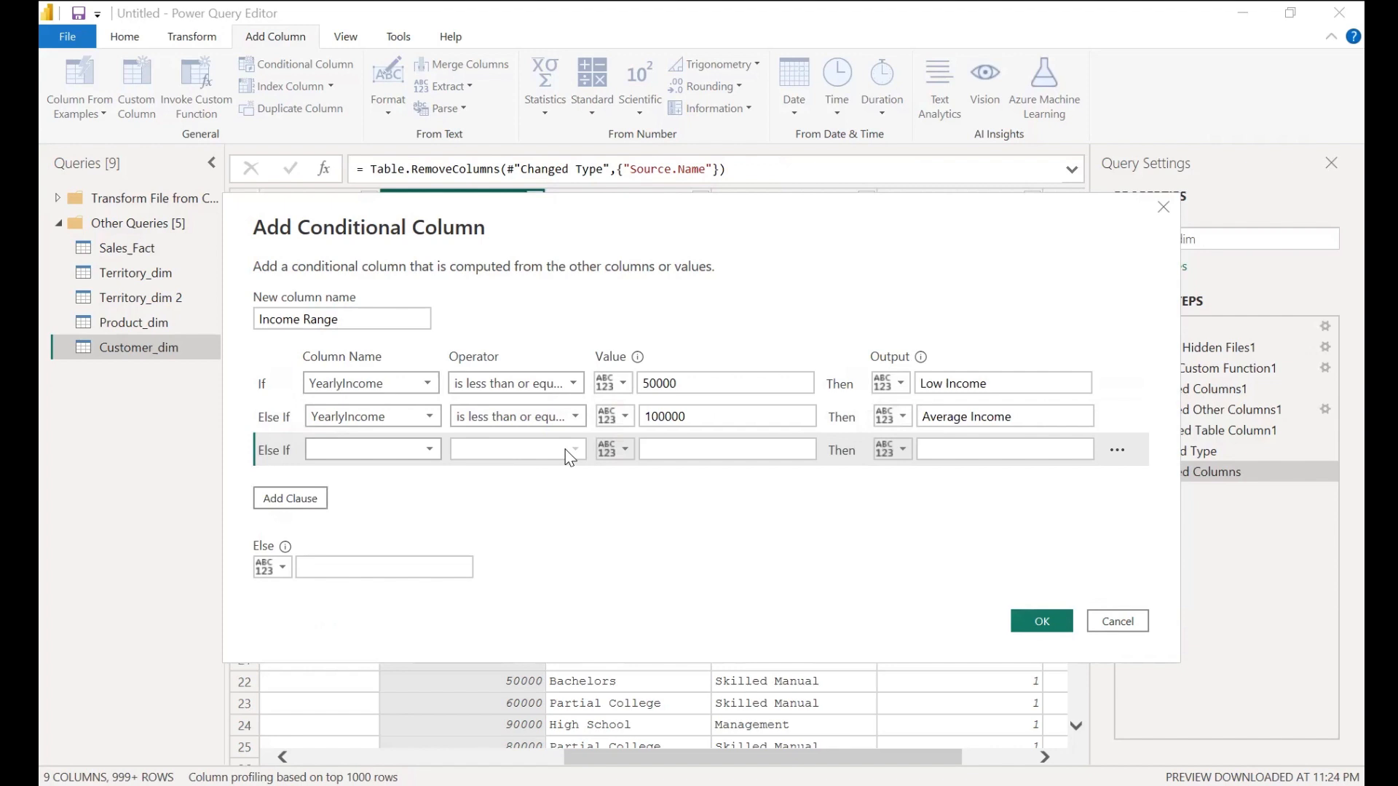
{"action": "left_click", "coordinate": [570, 457]}
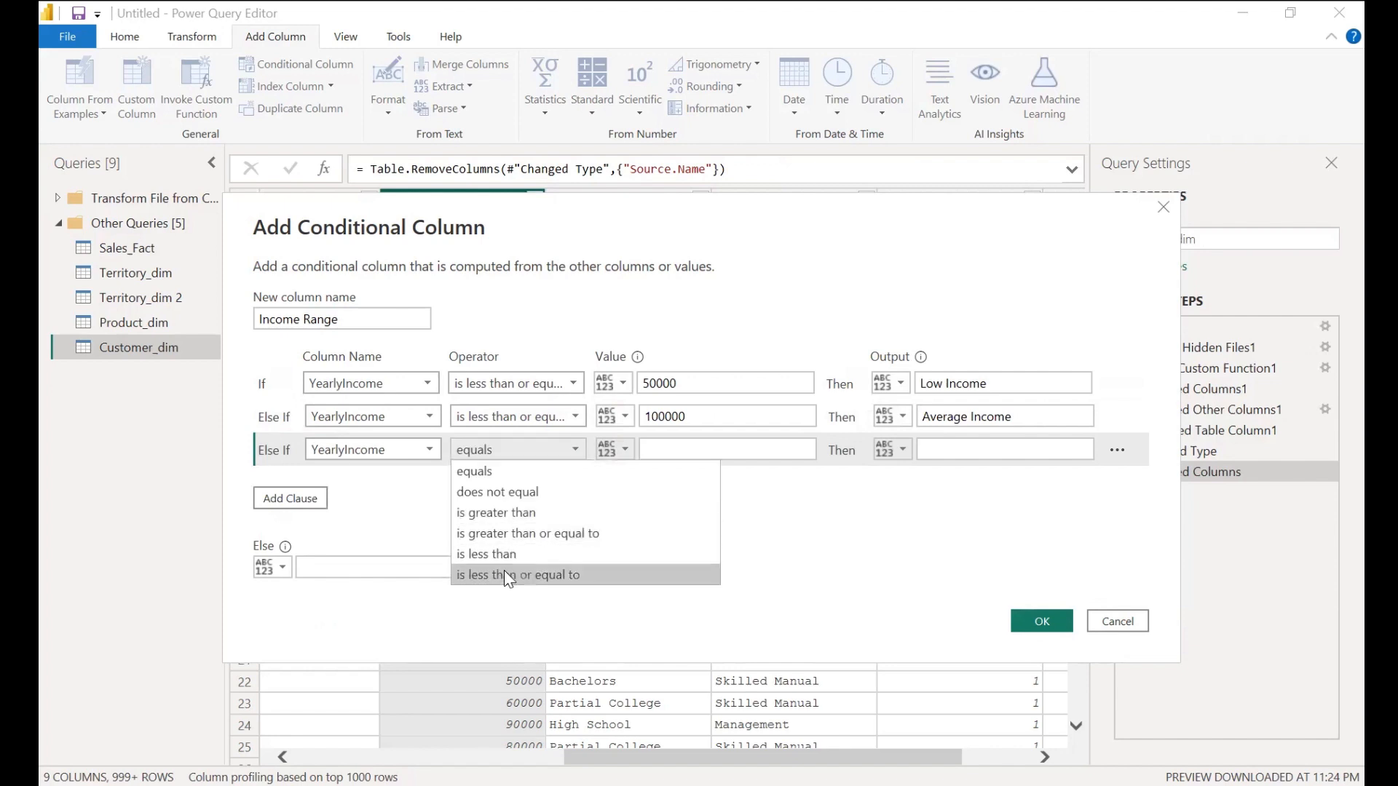
{"action": "left_click", "coordinate": [545, 521]}
{"action": "left_click", "coordinate": [700, 452]}
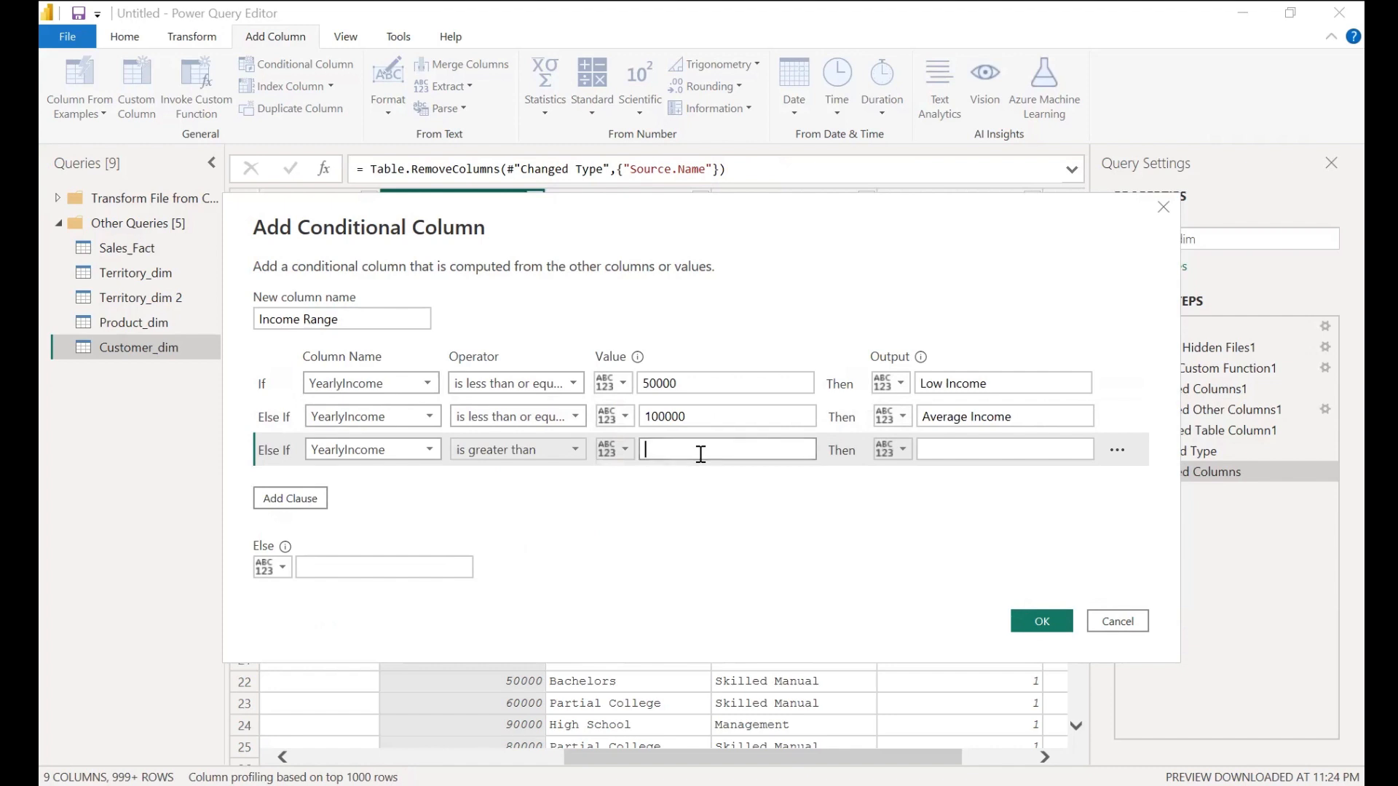
{"action": "type", "text": "100000"}
{"action": "left_click", "coordinate": [979, 450]}
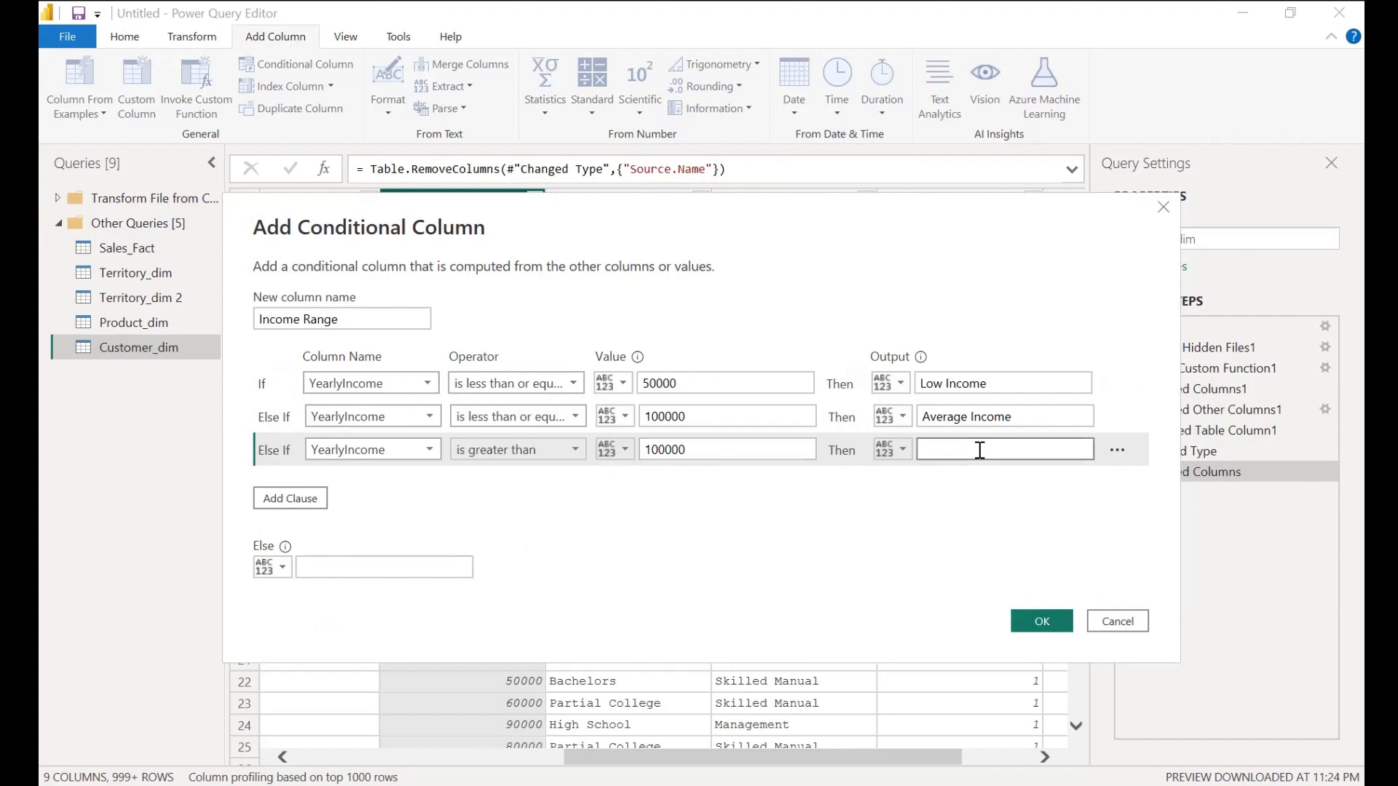
{"action": "type", "text": "High Income"}
{"action": "left_click", "coordinate": [1046, 625]}
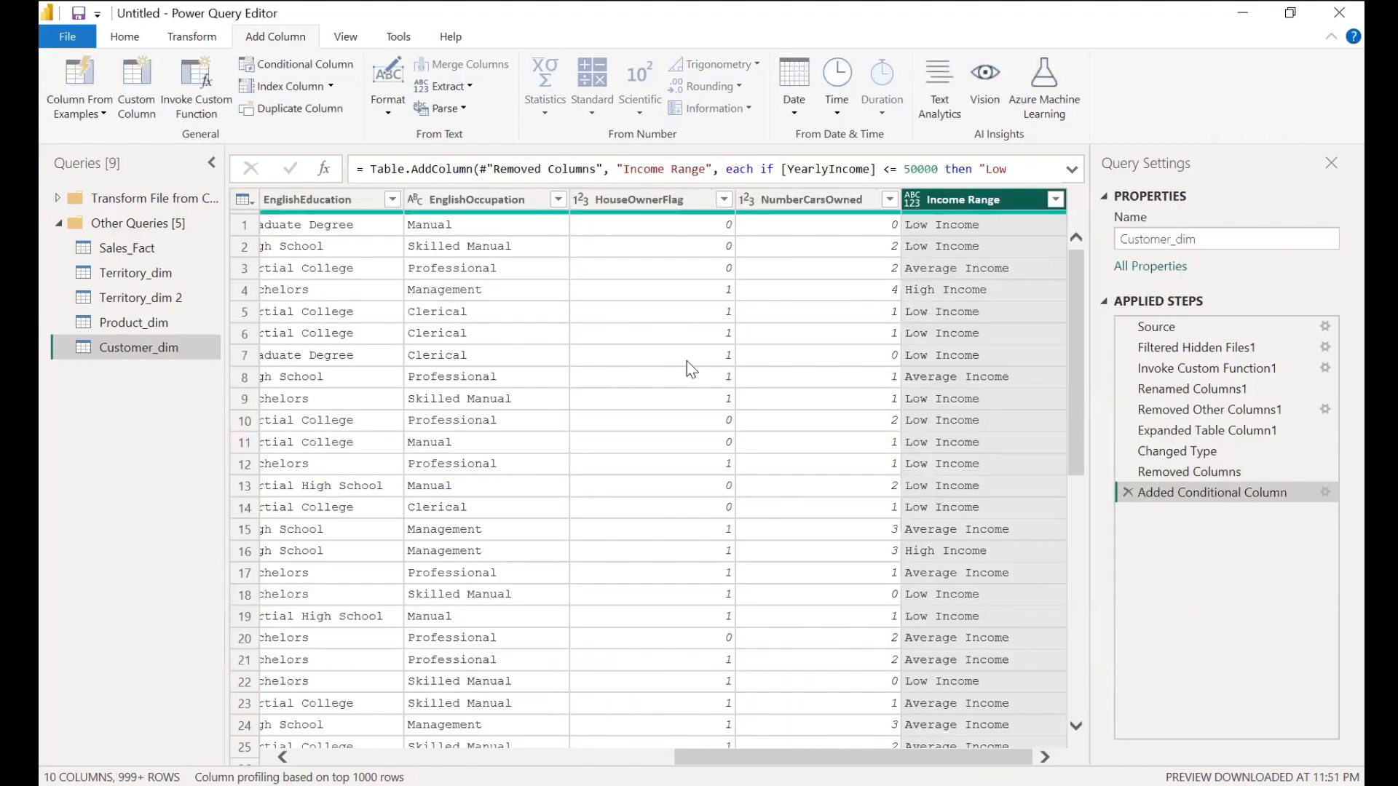
- Move the Income Range column directly after YearlyIncome and compare the two columns
{"action": "scroll", "coordinate": [668, 398], "scroll_direction": "left", "scroll_amount": 2}
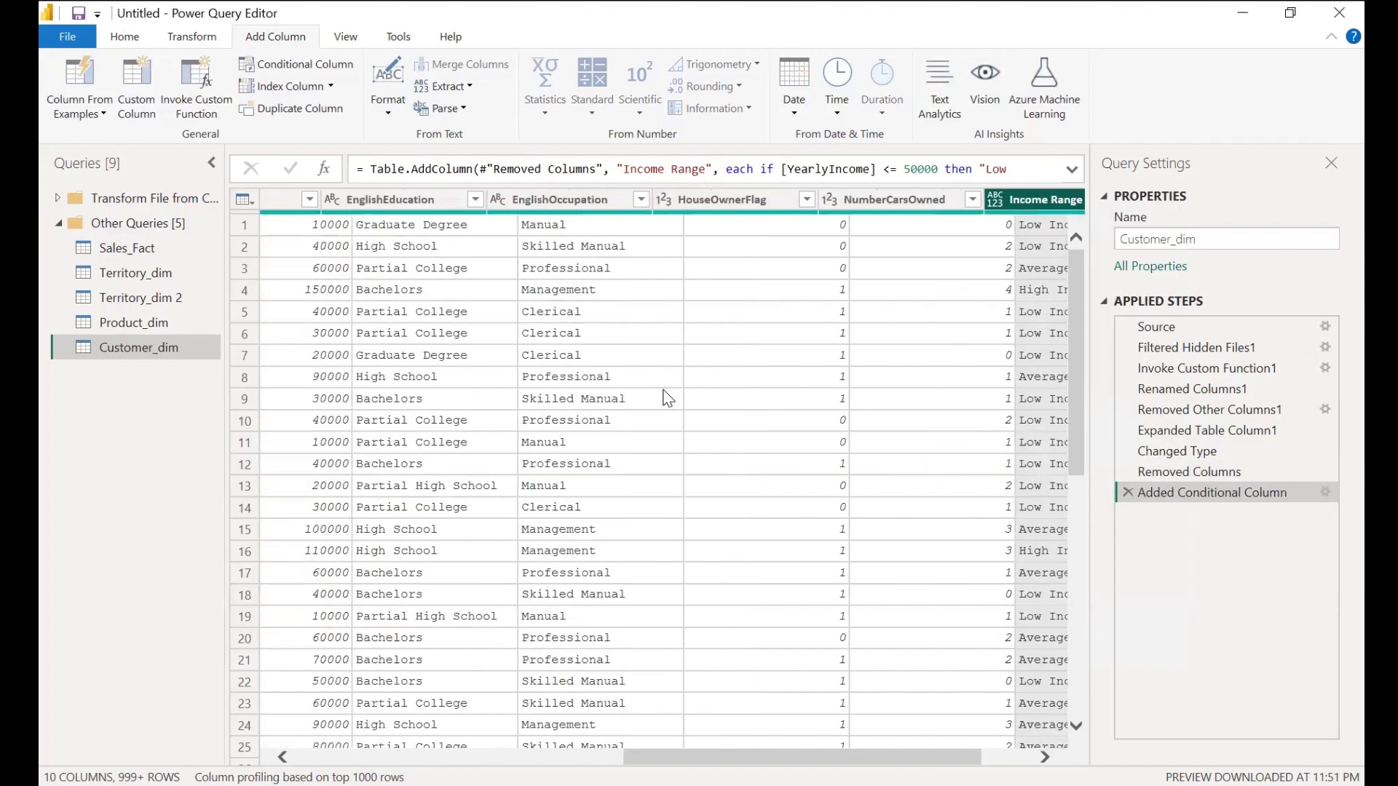
{"action": "scroll", "coordinate": [669, 397], "scroll_direction": "right", "scroll_amount": 2}
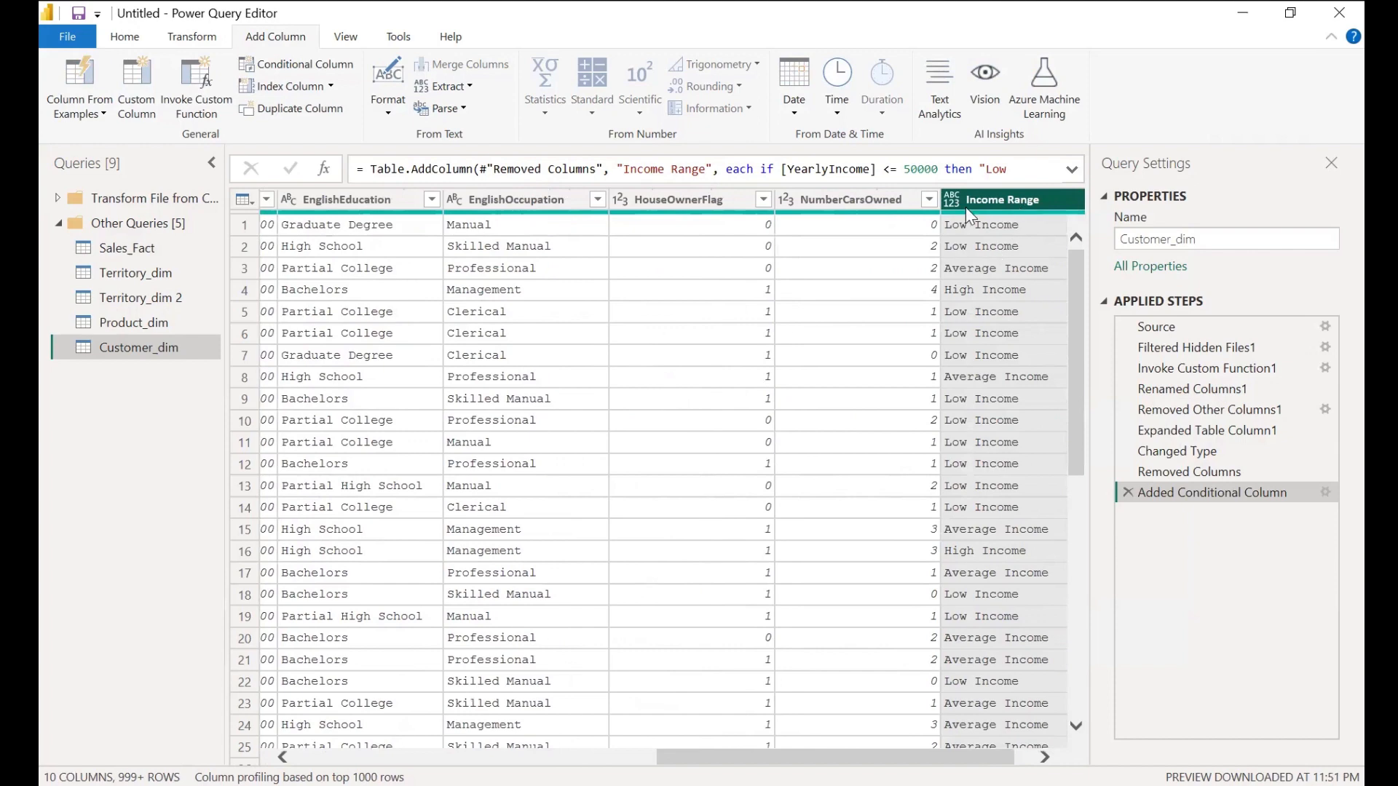
{"action": "left_click_drag", "start_coordinate": [965, 207], "coordinate": [306, 207]}
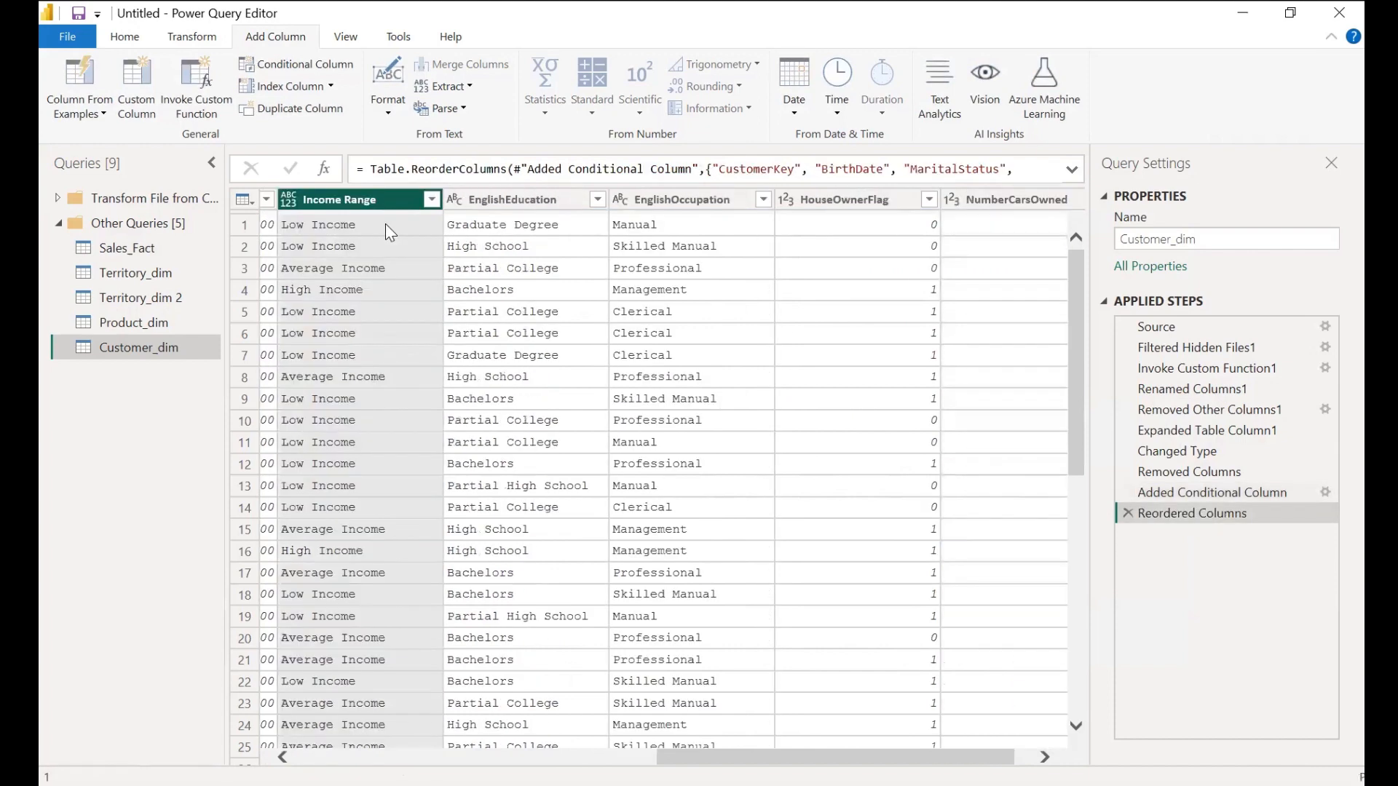
{"action": "scroll", "coordinate": [553, 360], "scroll_direction": "left", "scroll_amount": 4}
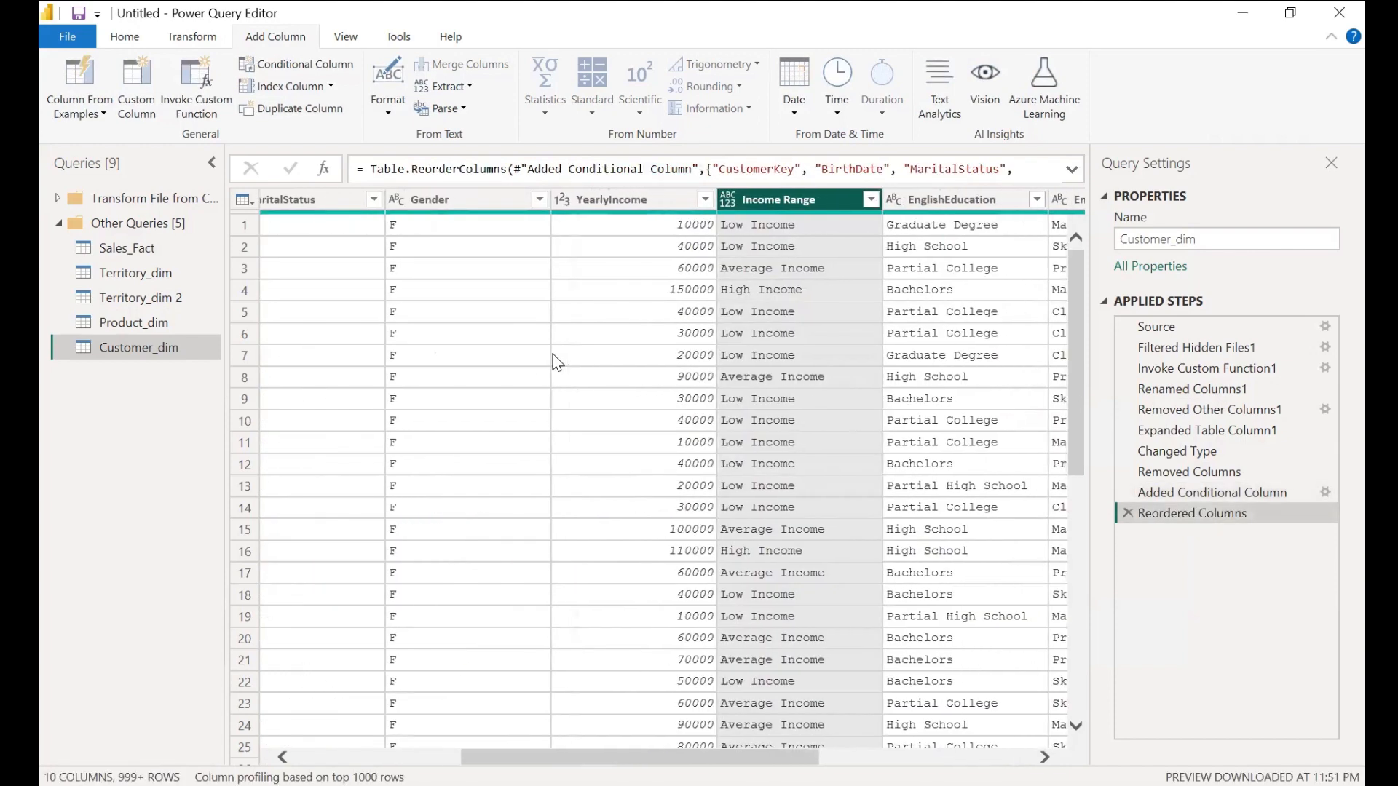
{"action": "left_click", "coordinate": [625, 200]}
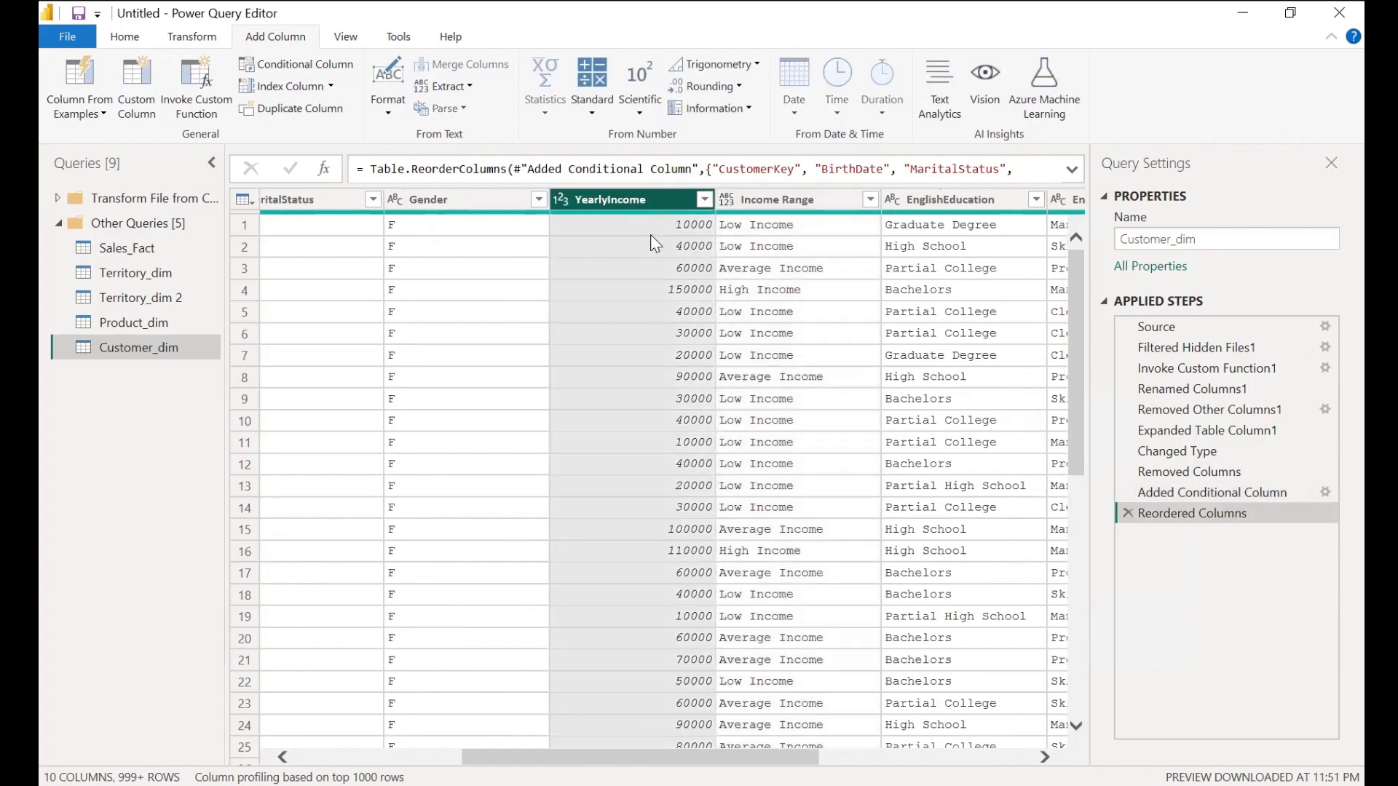
{"action": "left_click", "coordinate": [802, 198]}
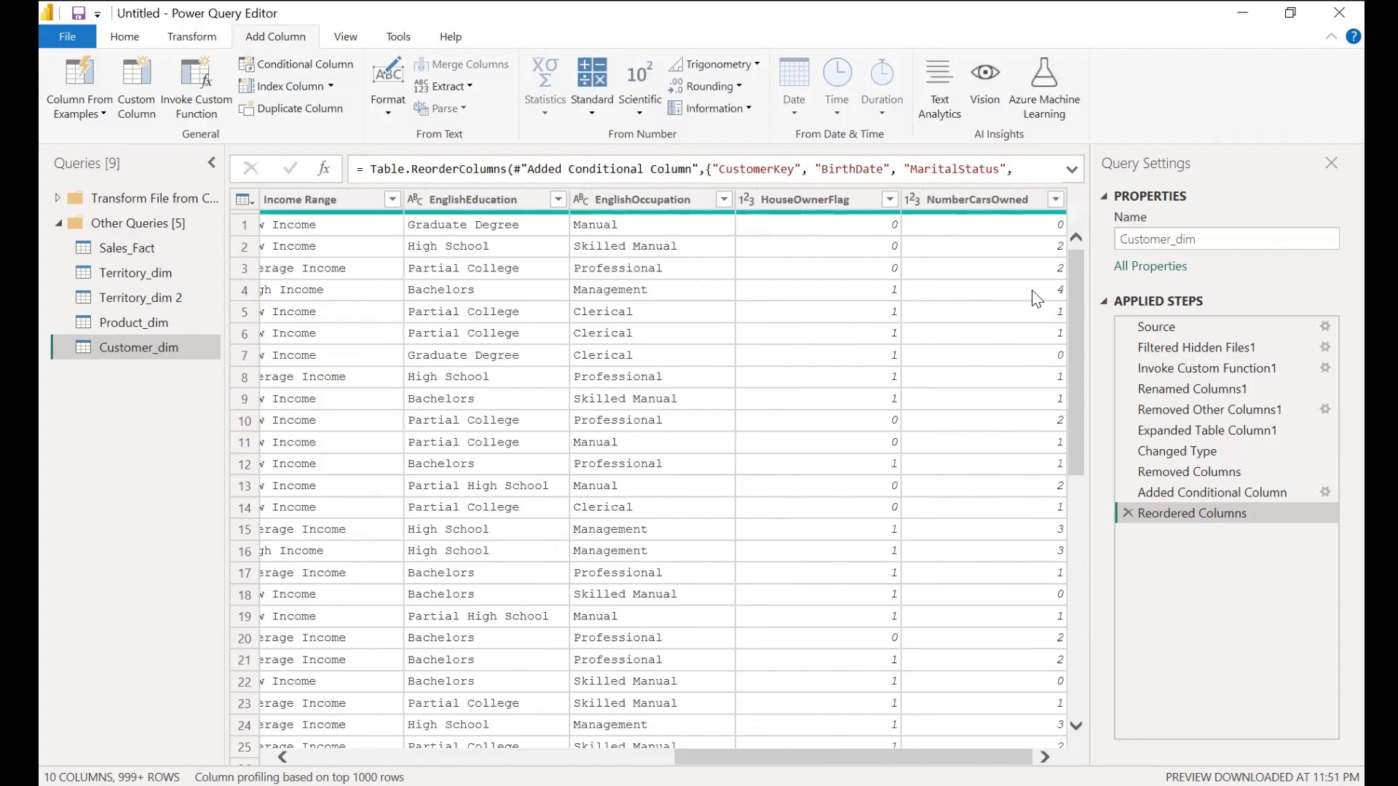
- Remove duplicate rows across all columns of the Customer_dim query
{"action": "left_click", "coordinate": [976, 210]}
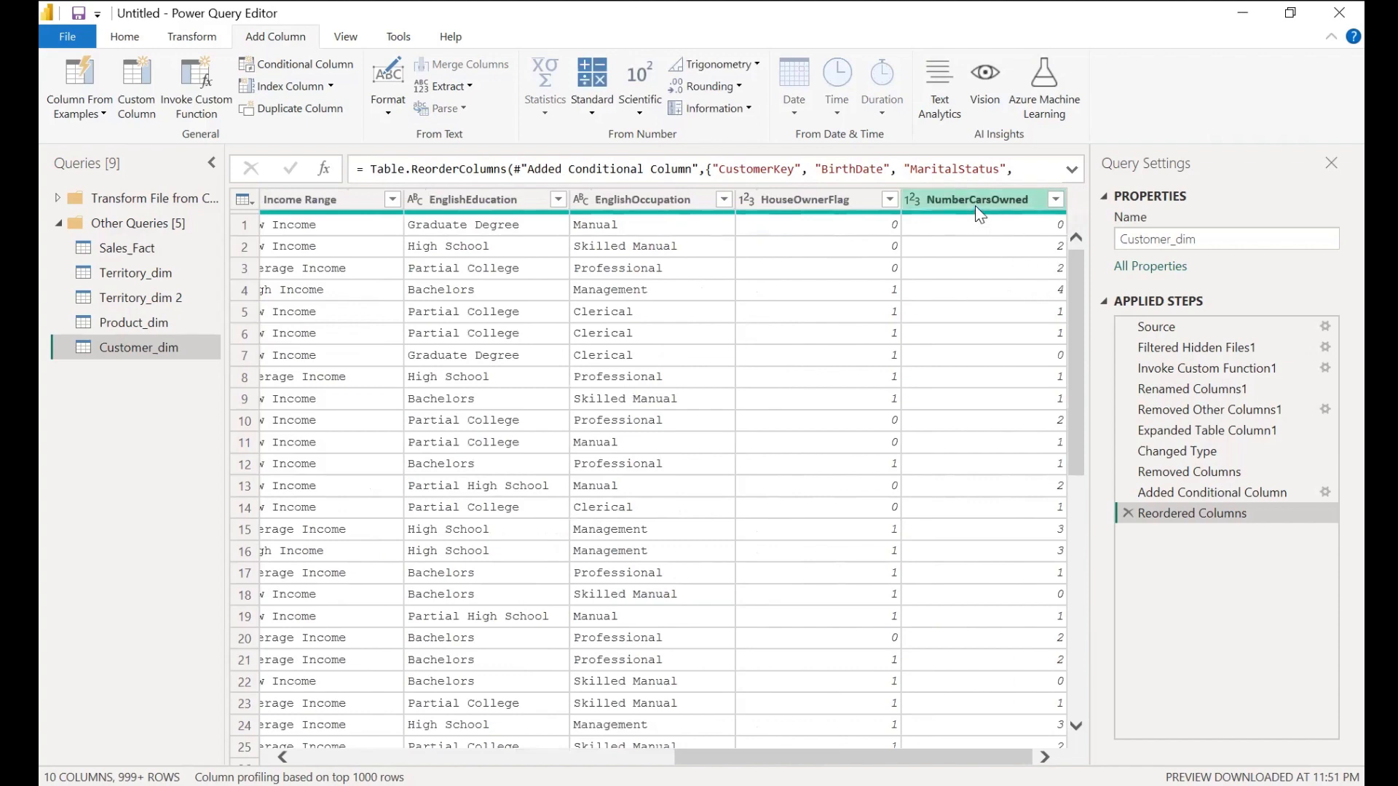
{"action": "key", "text": "ctrl+a"}
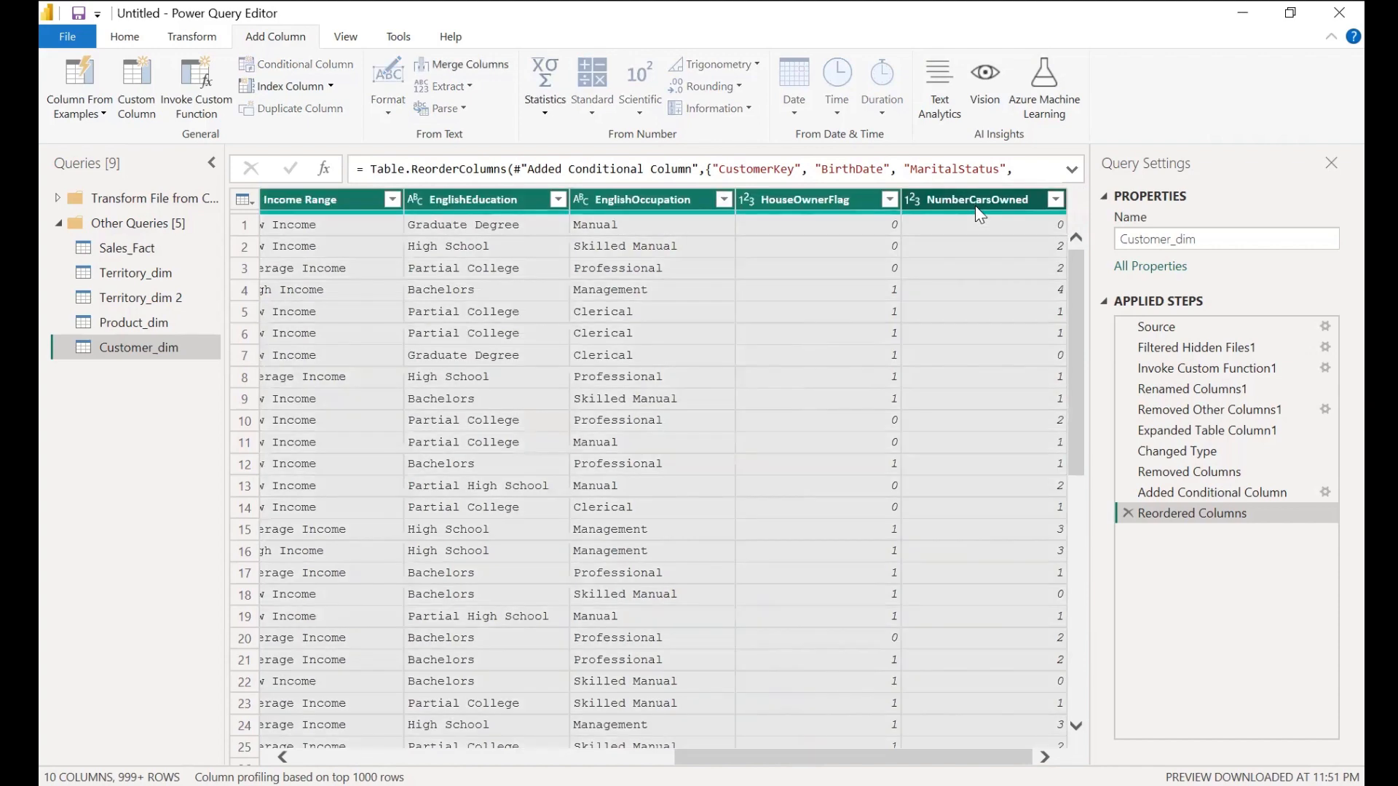
{"action": "right_click", "coordinate": [975, 207]}
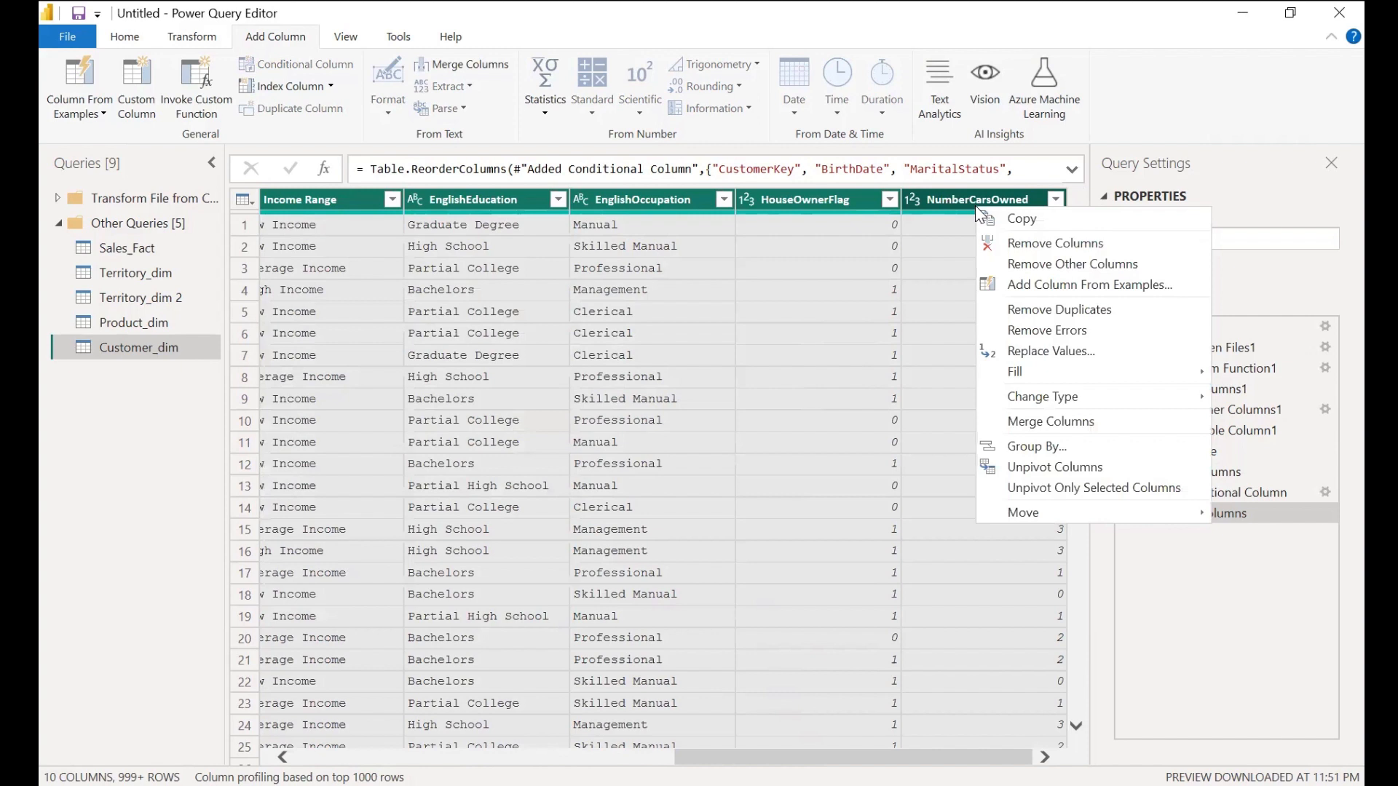
{"action": "left_click", "coordinate": [1068, 303]}
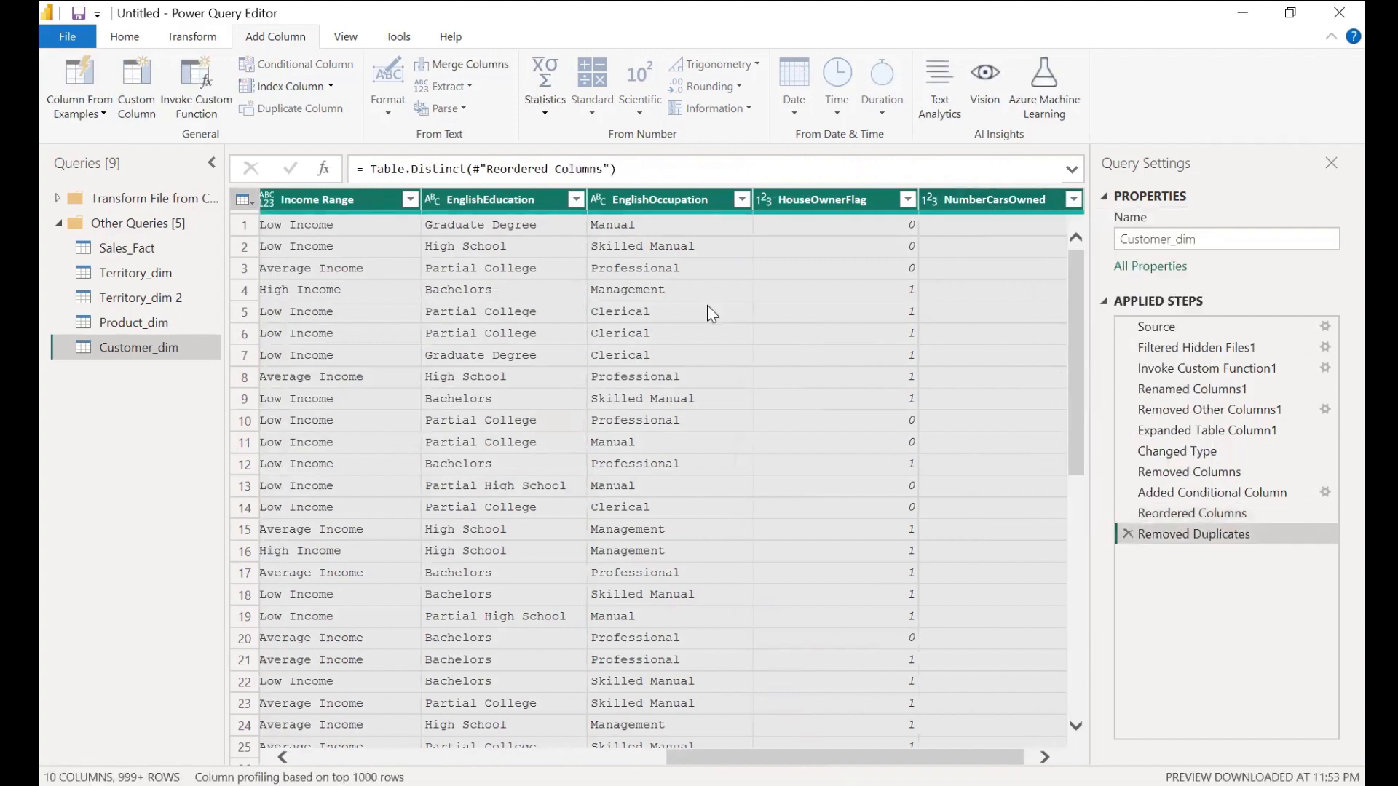
- Remove duplicate rows from the Product_dim query based on all columns, from ProductKey through EnglishProductSubcategoryName
{"action": "left_click", "coordinate": [156, 325]}
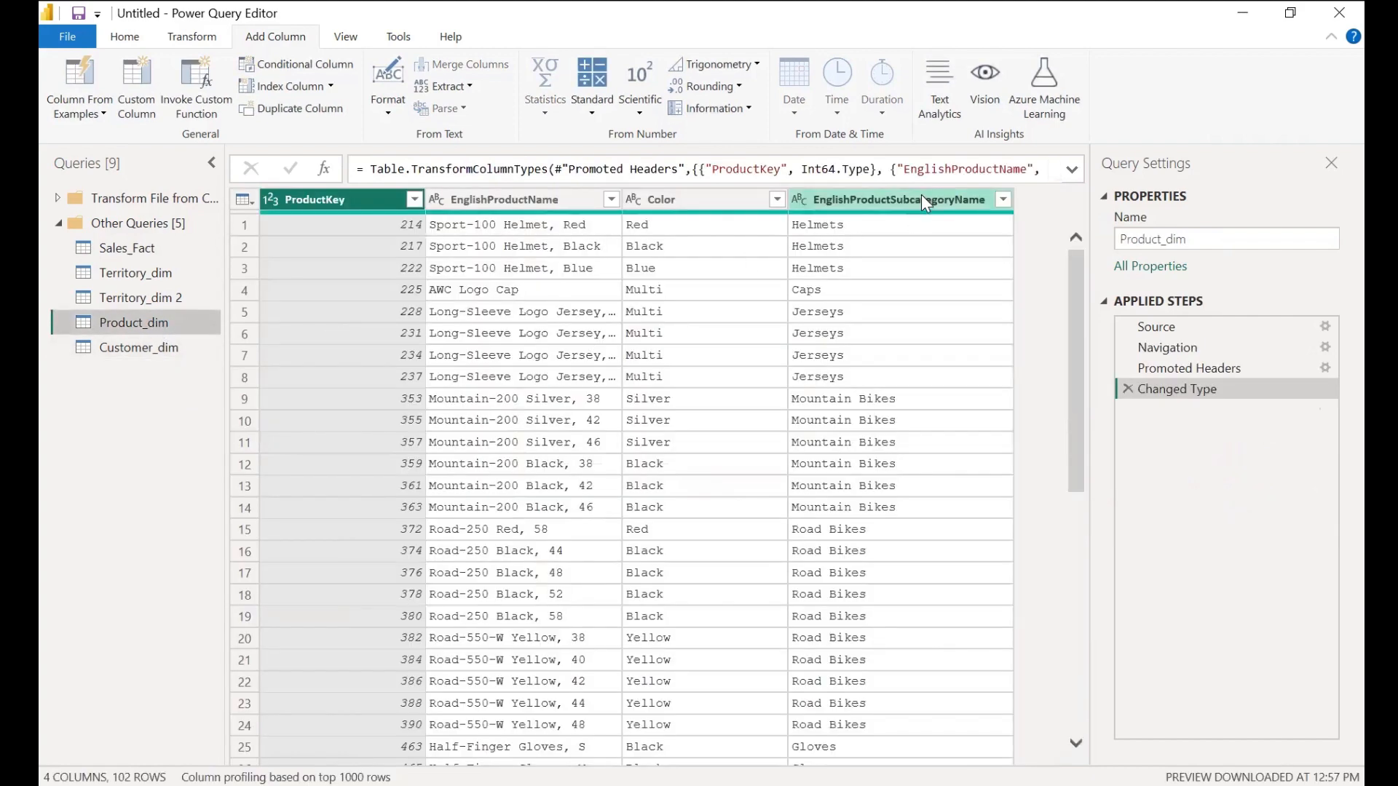
{"action": "left_click", "coordinate": [920, 199], "text": "shift"}
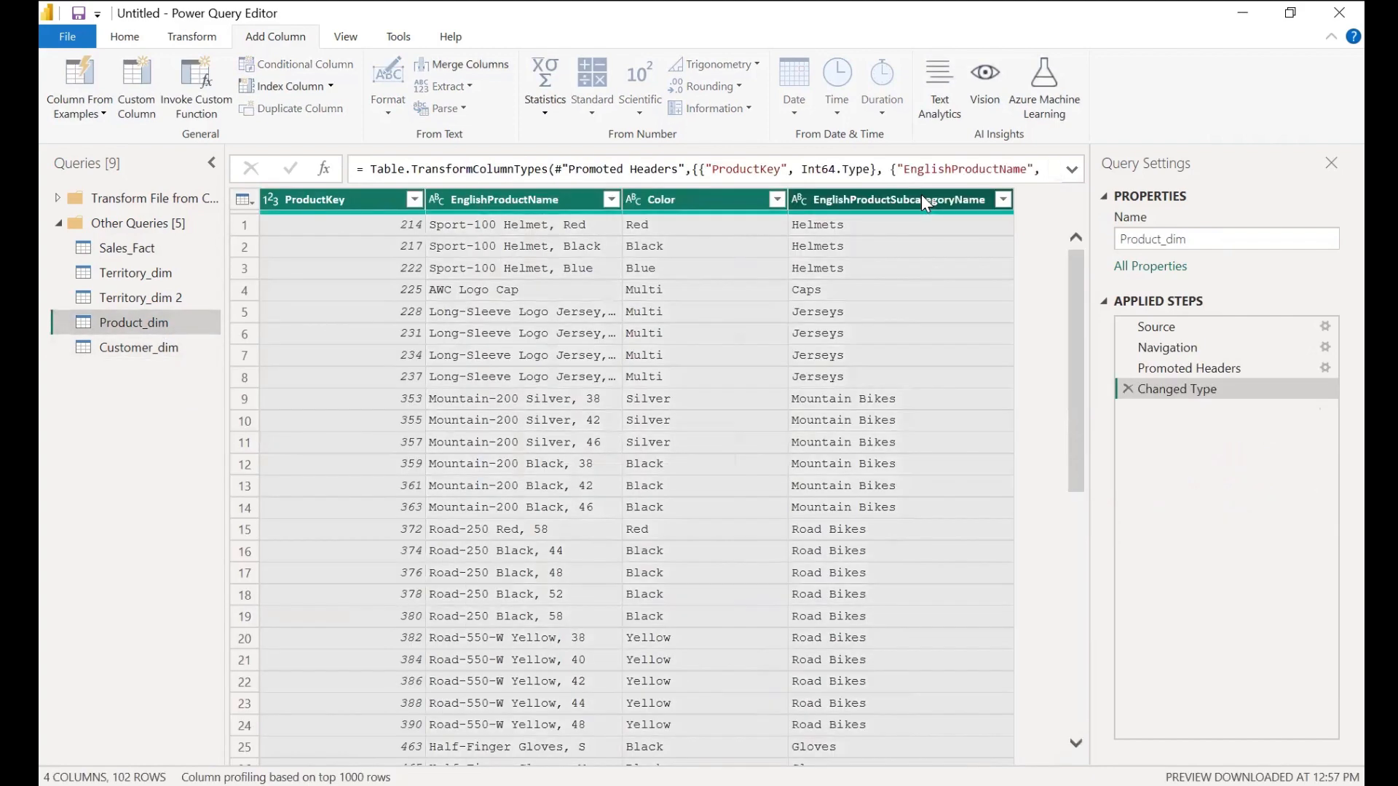
{"action": "right_click", "coordinate": [922, 202]}
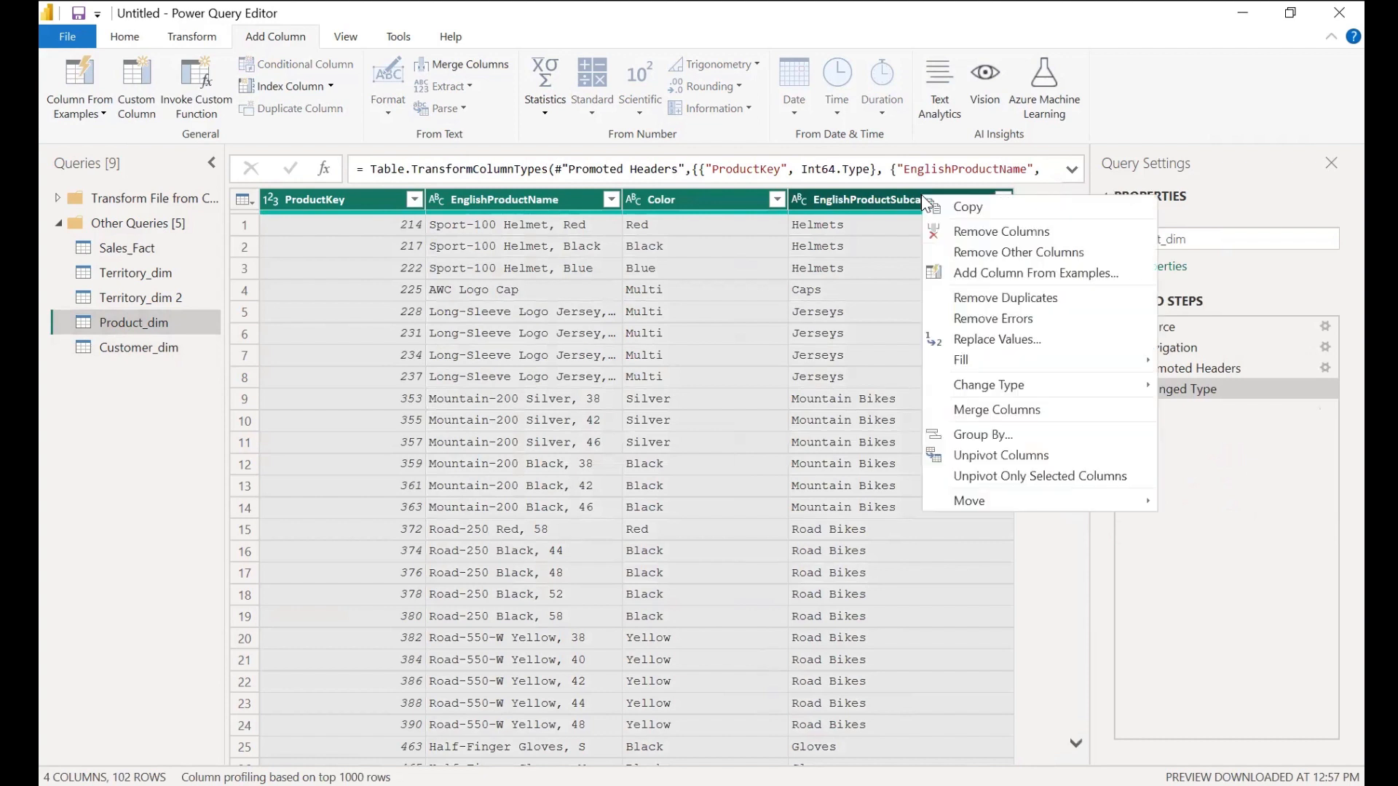
{"action": "left_click", "coordinate": [1033, 297]}
- Remove duplicate rows from the Territory_dim 2 query based on all three columns
{"action": "left_click", "coordinate": [175, 297]}
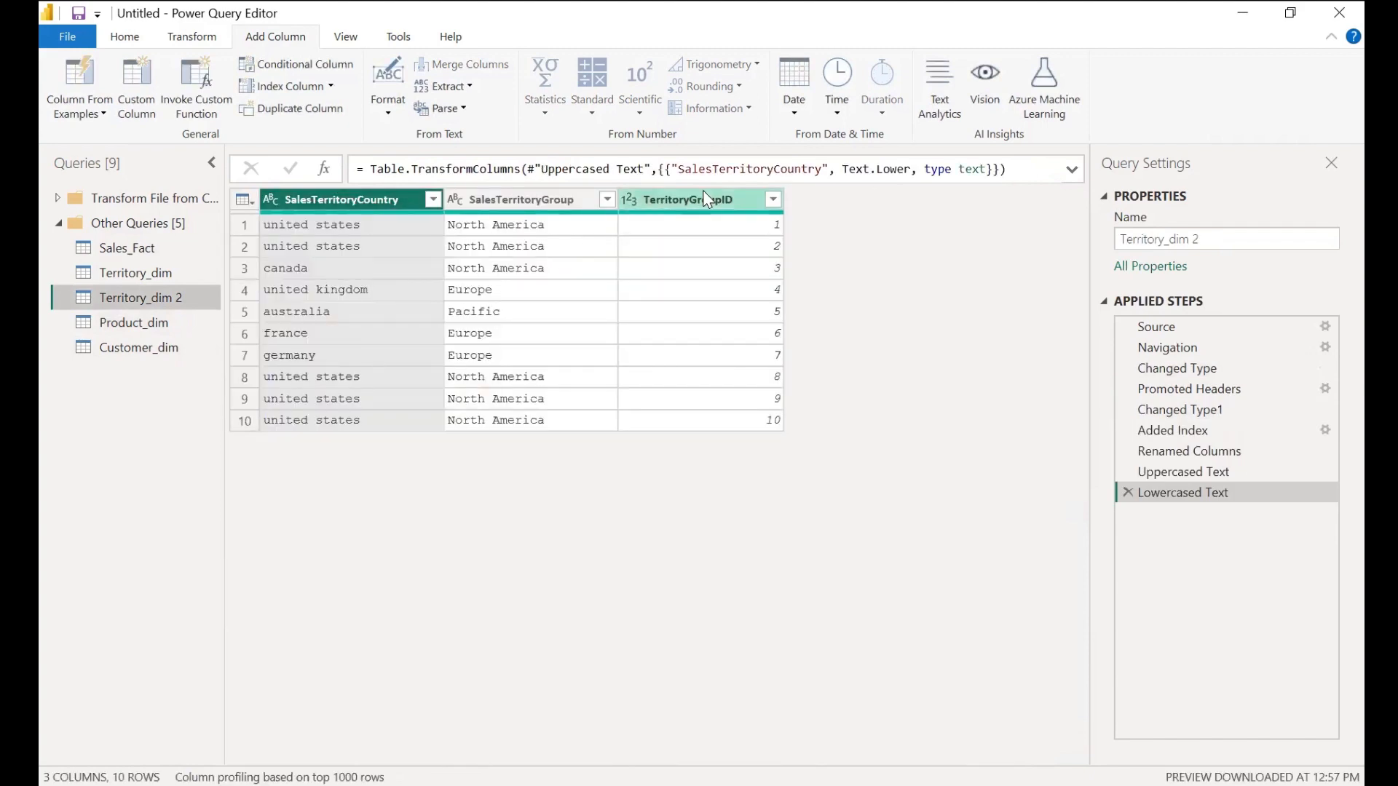
{"action": "left_click", "coordinate": [703, 192], "text": "shift"}
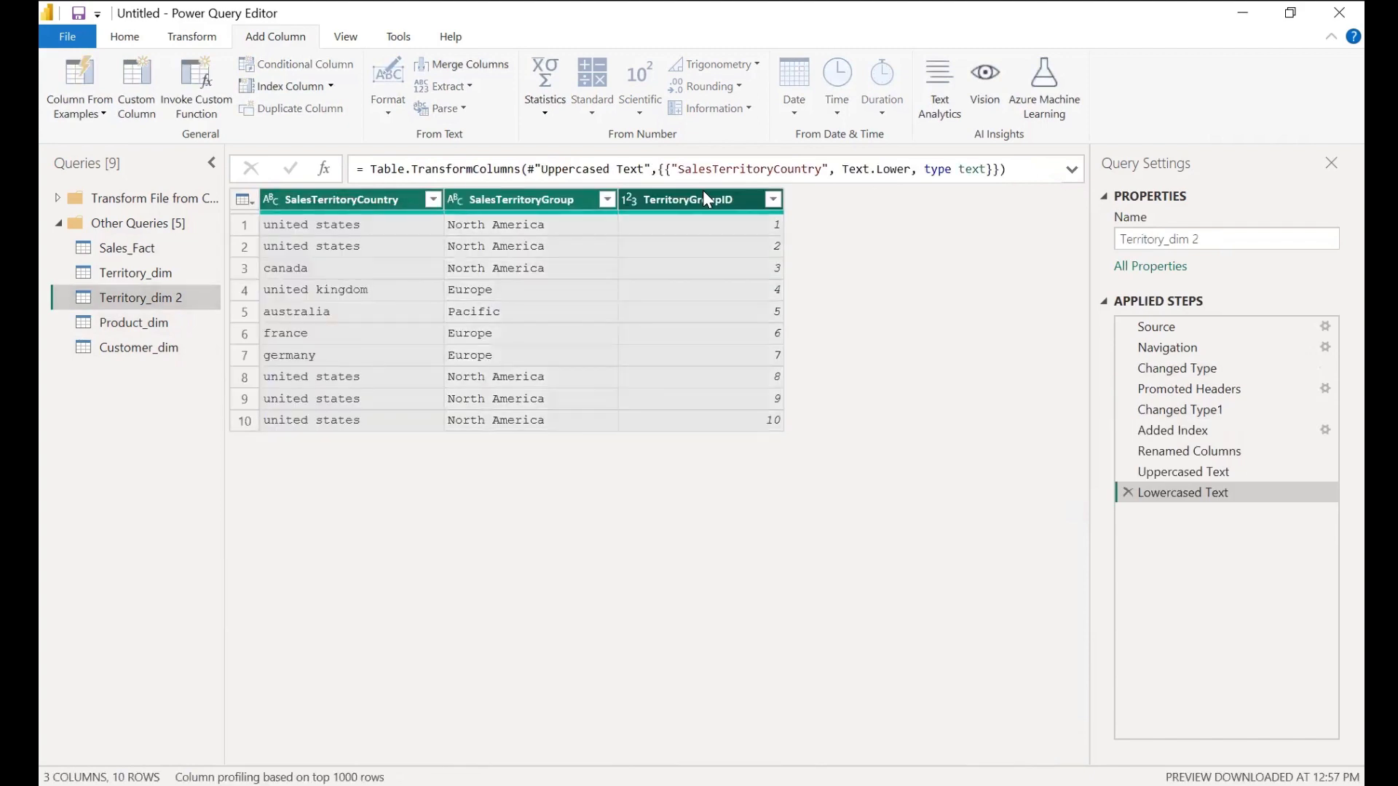
{"action": "right_click", "coordinate": [702, 190]}
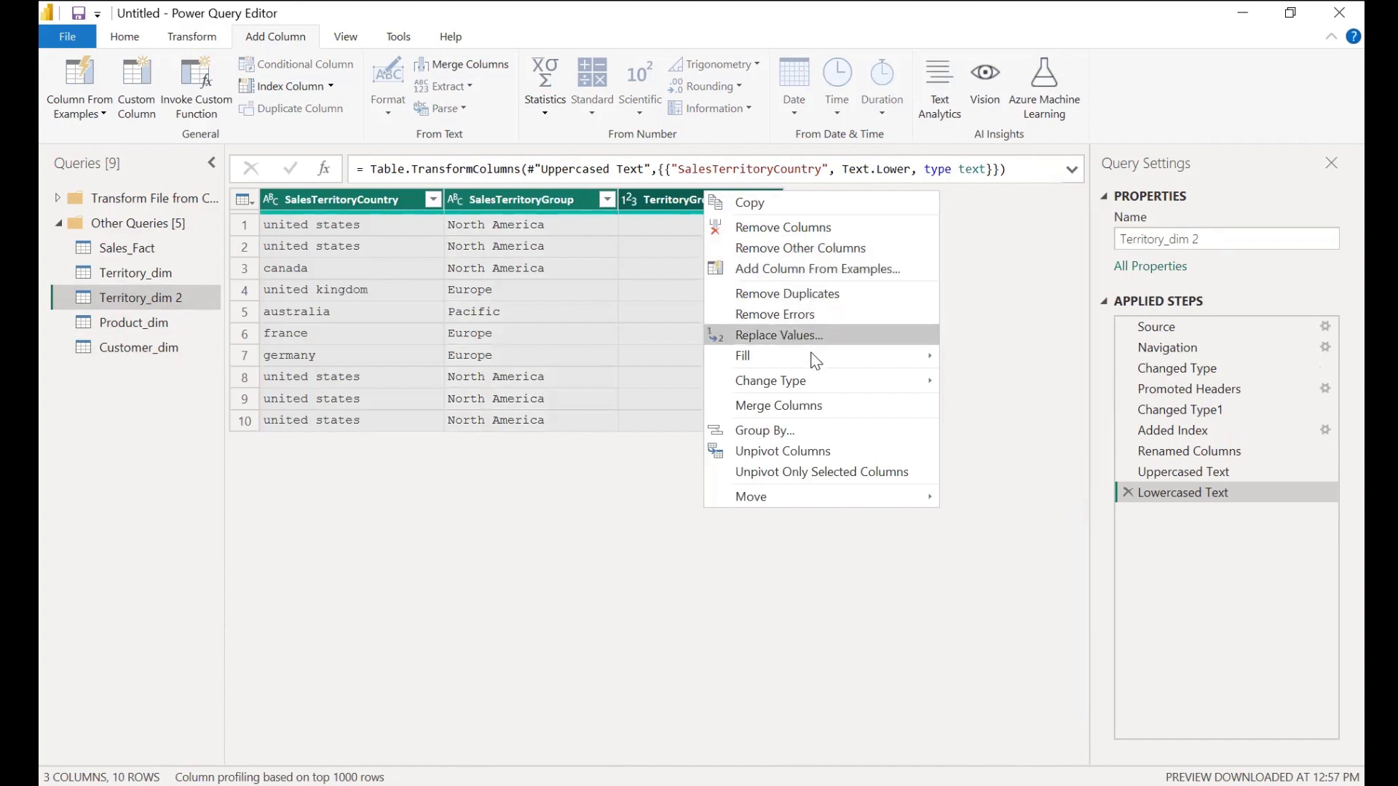
{"action": "left_click", "coordinate": [835, 293]}
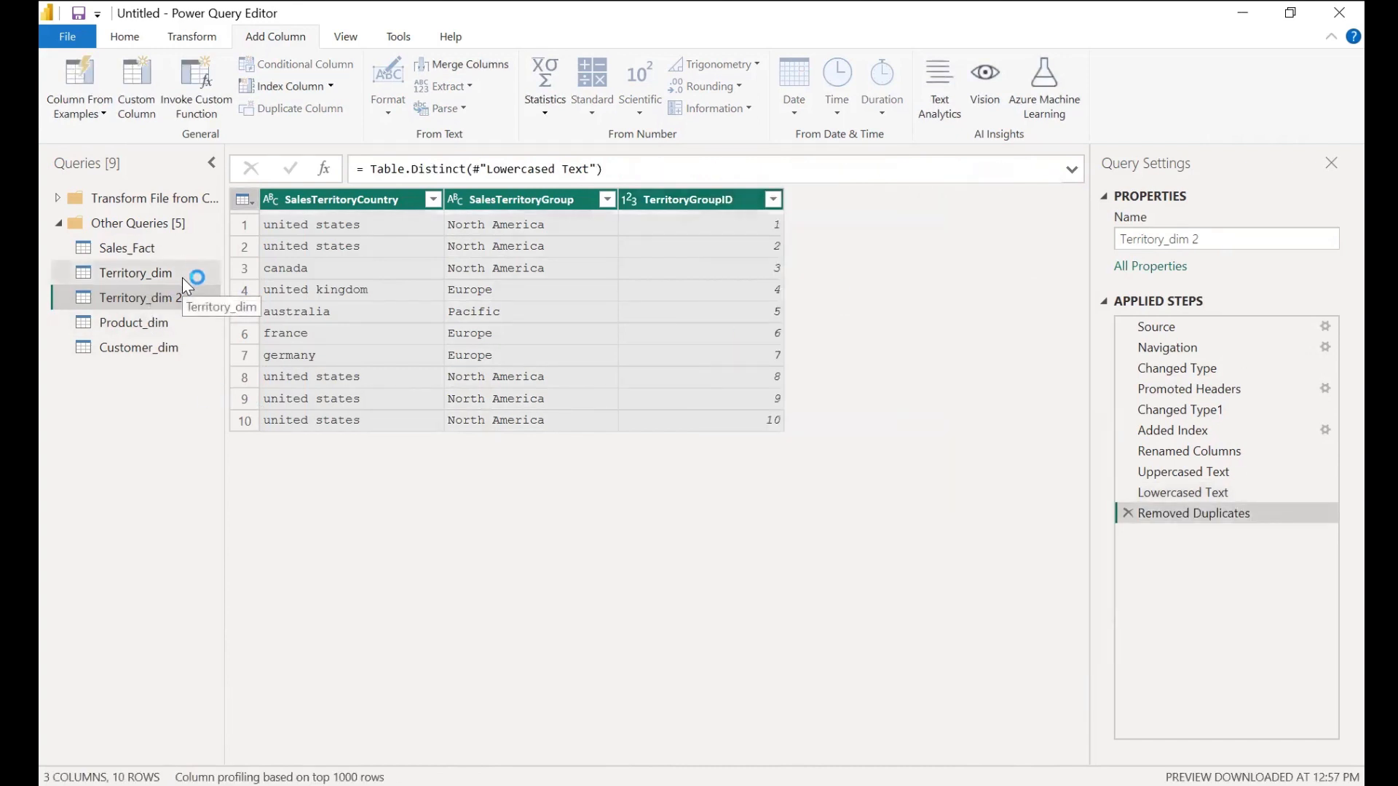
- Remove duplicate rows from the Territory_dim query based on all columns, from SalesTerritoryKey through SalesTerritoryGroup
{"action": "left_click", "coordinate": [182, 278]}
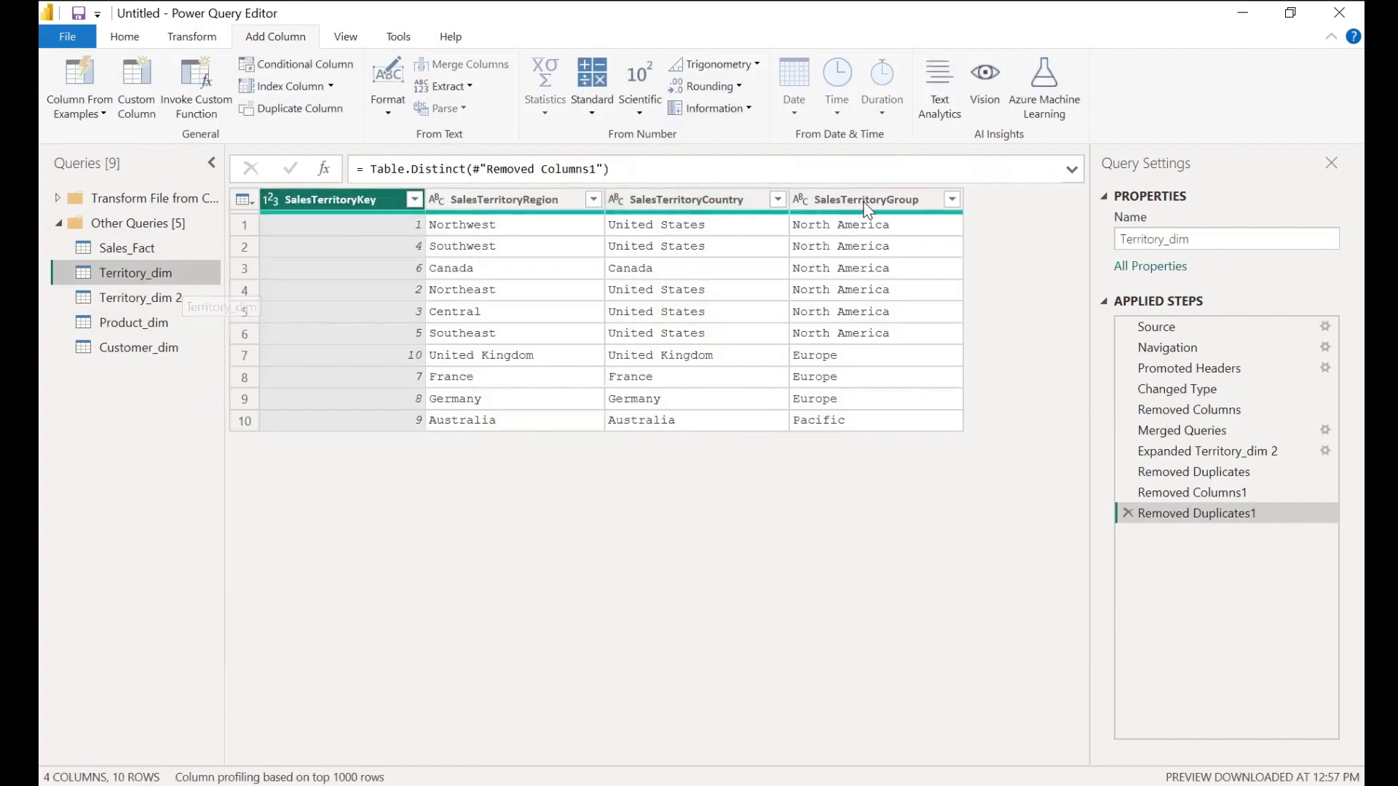
{"action": "left_click", "coordinate": [868, 209], "text": "shift"}
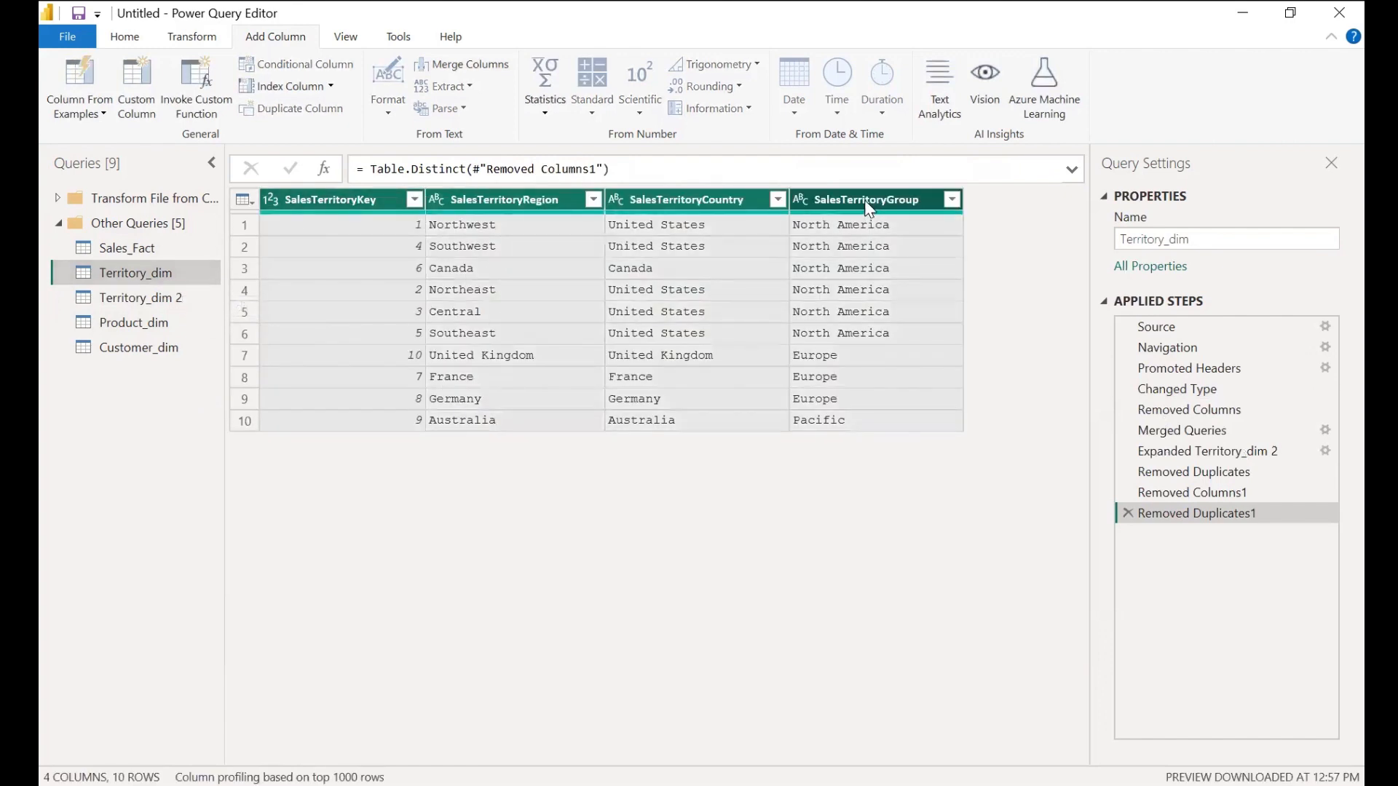
{"action": "right_click", "coordinate": [869, 209]}
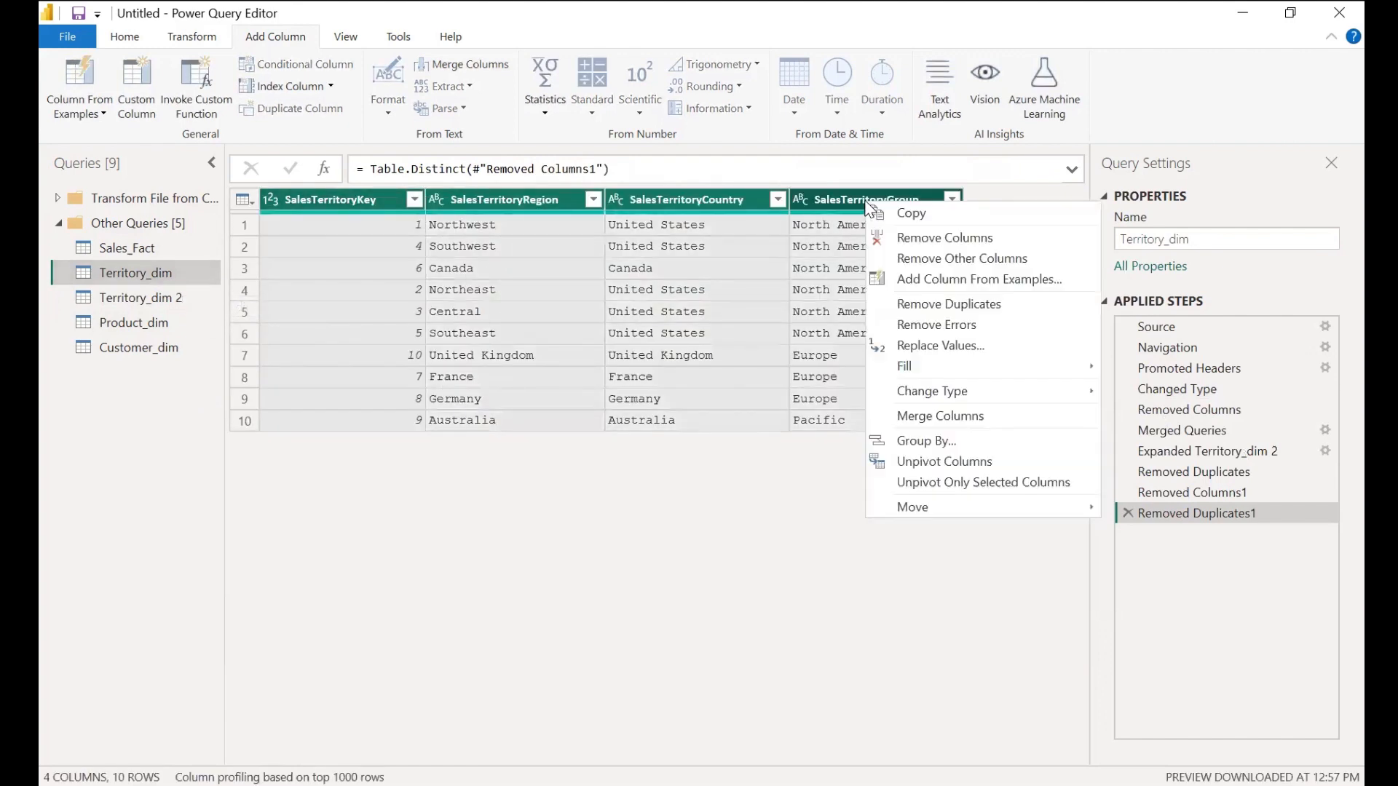
{"action": "left_click", "coordinate": [965, 306]}
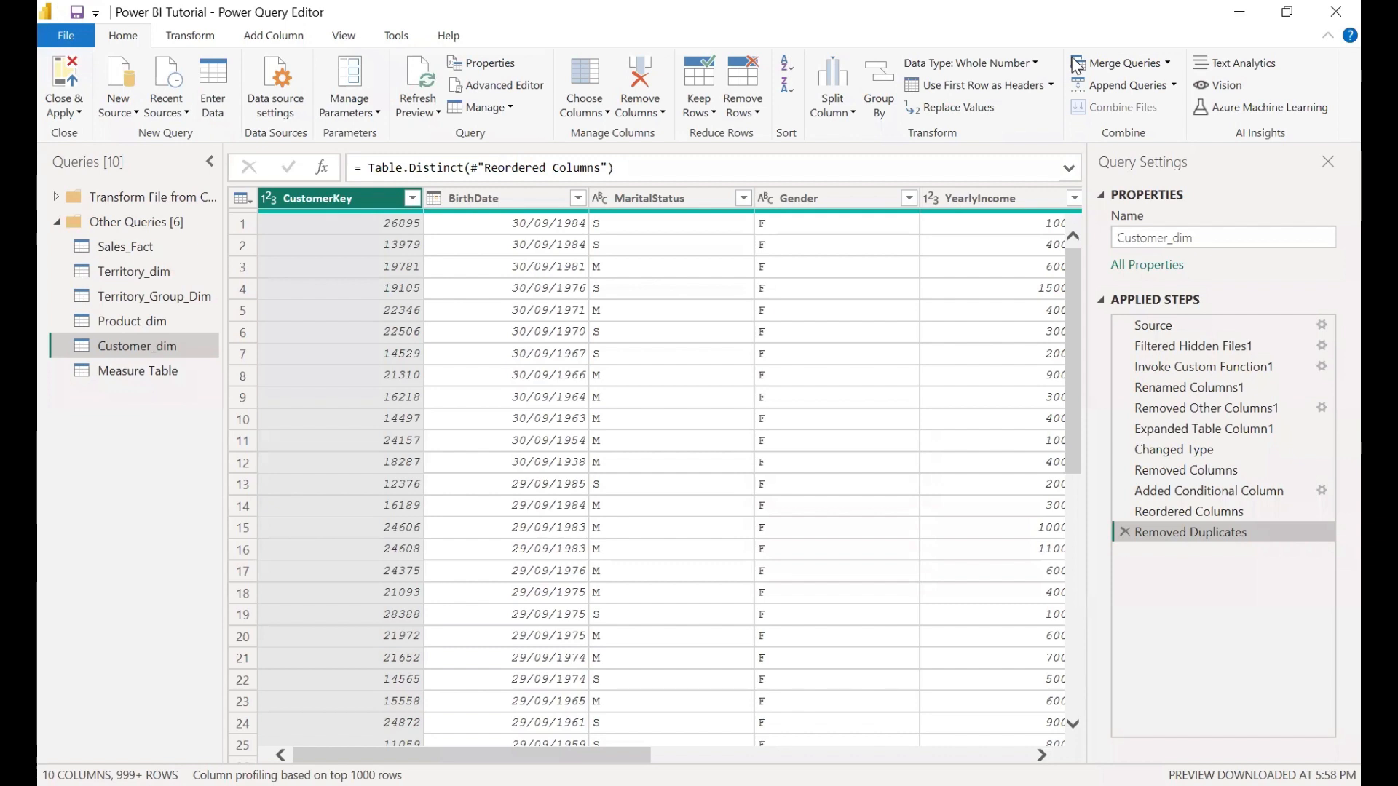
- Remove duplicate rows from the Customer_dim query based on the CustomerKey column
{"action": "right_click", "coordinate": [361, 195]}
{"action": "left_click", "coordinate": [339, 191]}
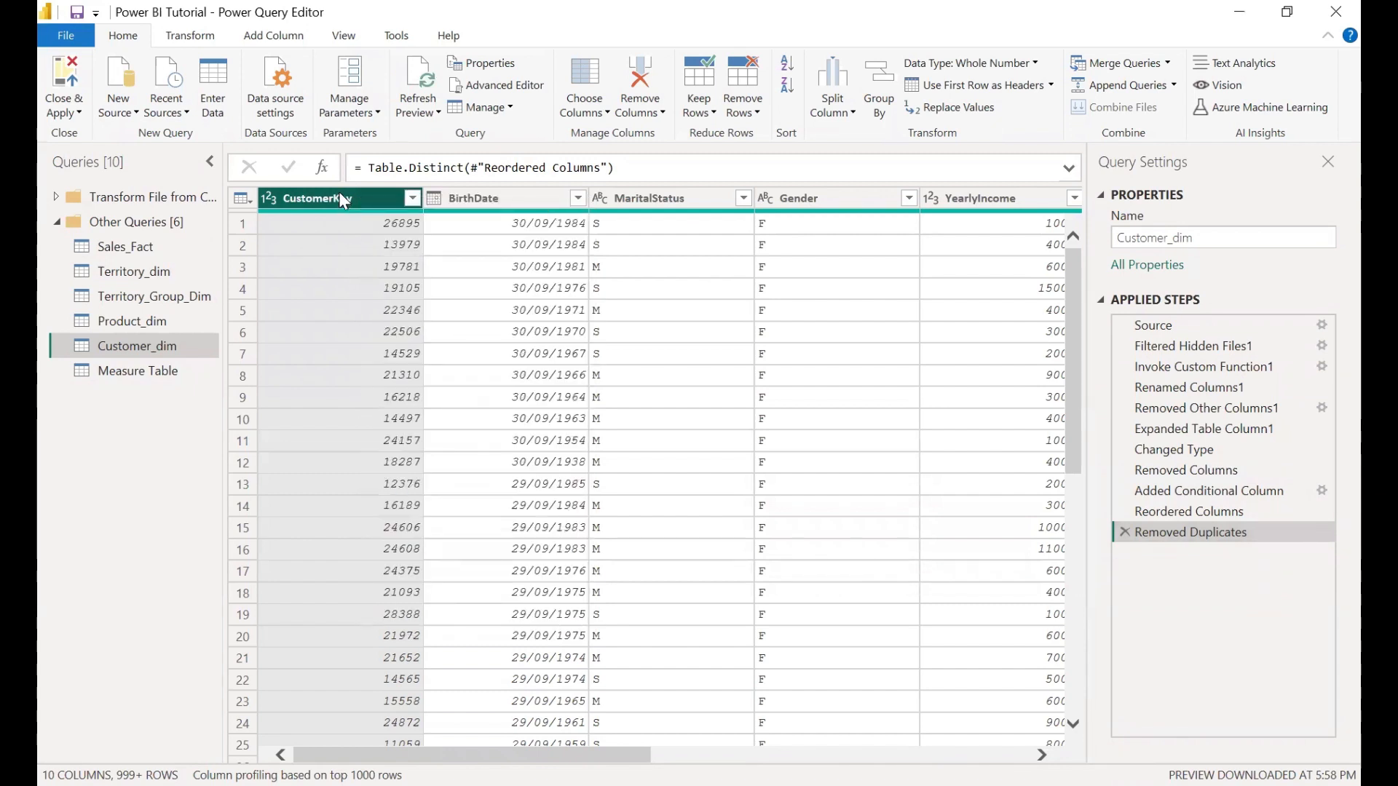
{"action": "right_click", "coordinate": [339, 193]}
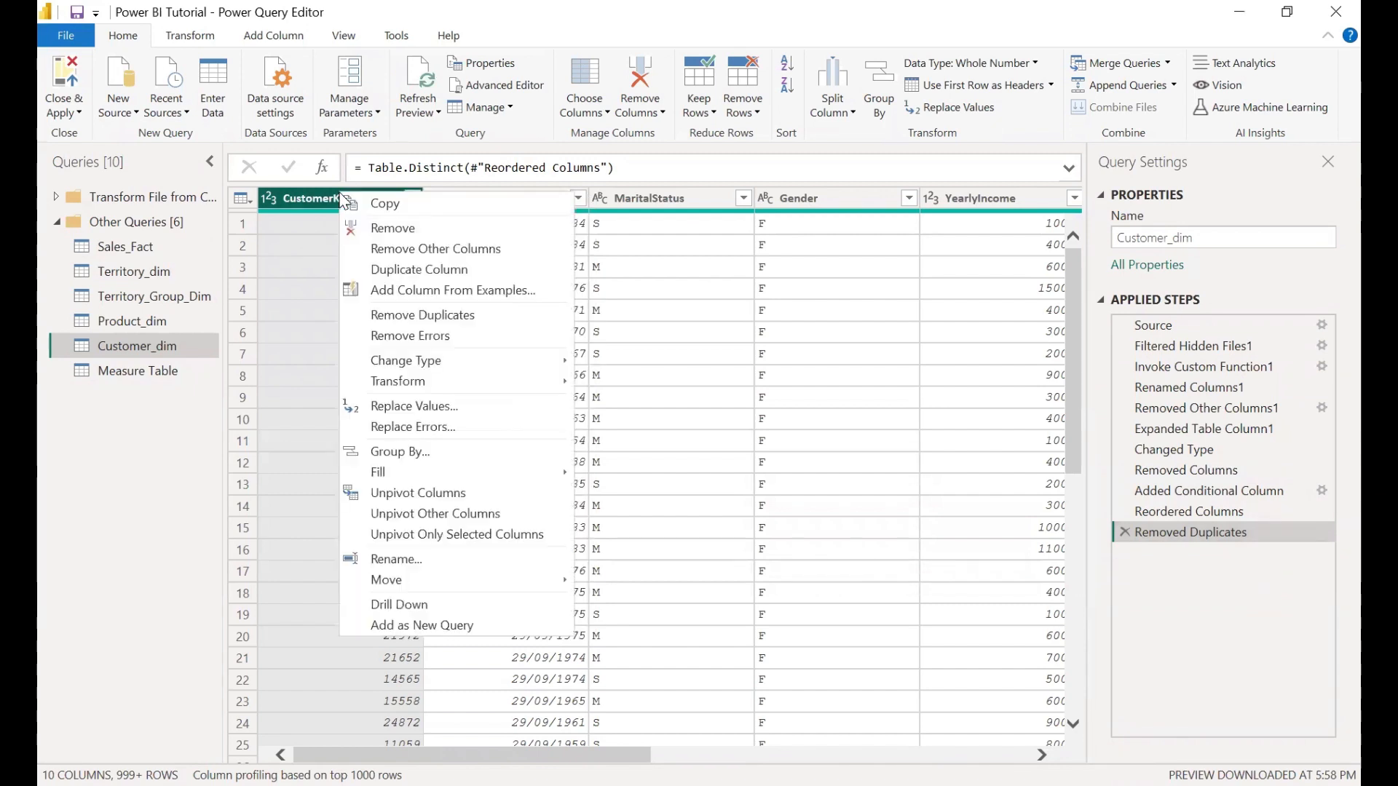
{"action": "left_click", "coordinate": [388, 316]}
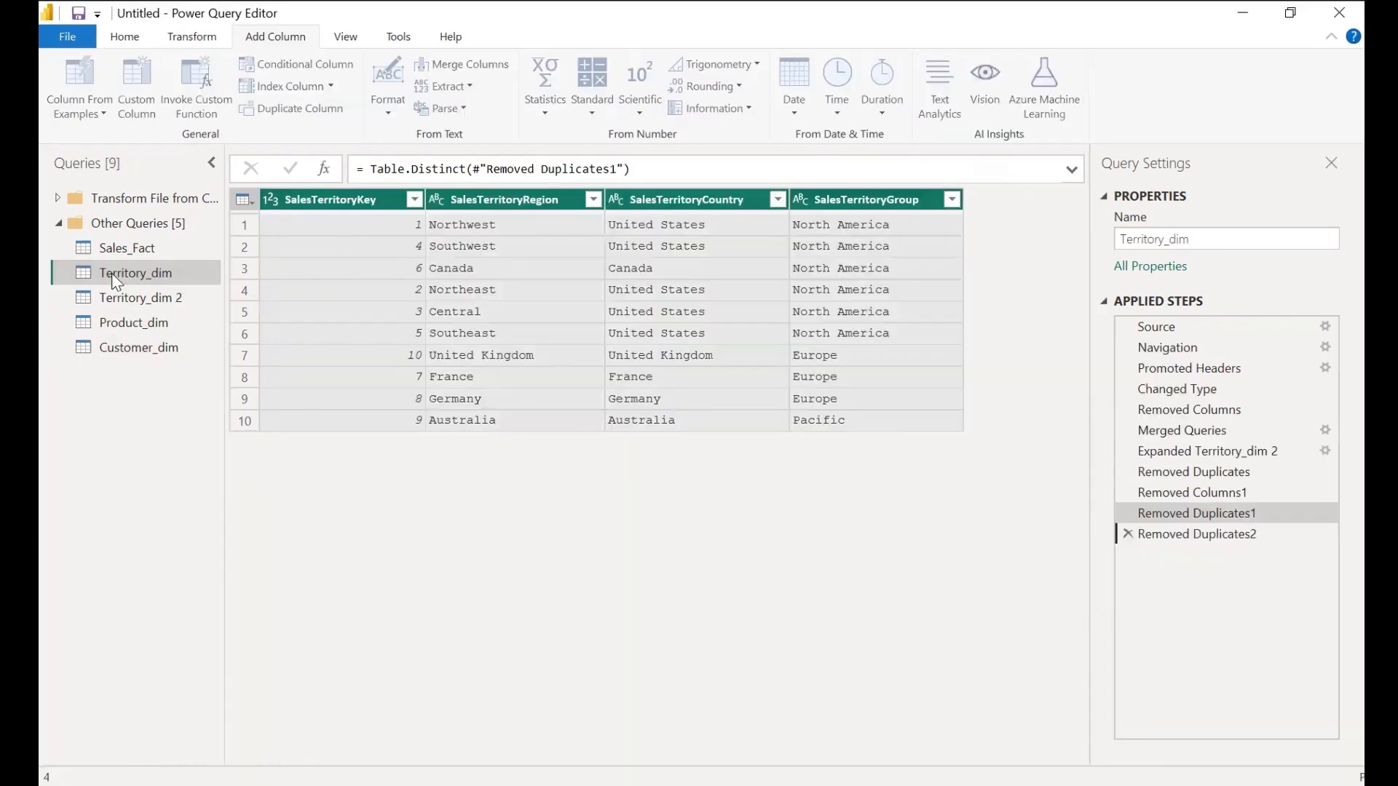
- Remove duplicate rows from the Sales_Fact query based on all of its columns
{"action": "left_click", "coordinate": [155, 250]}
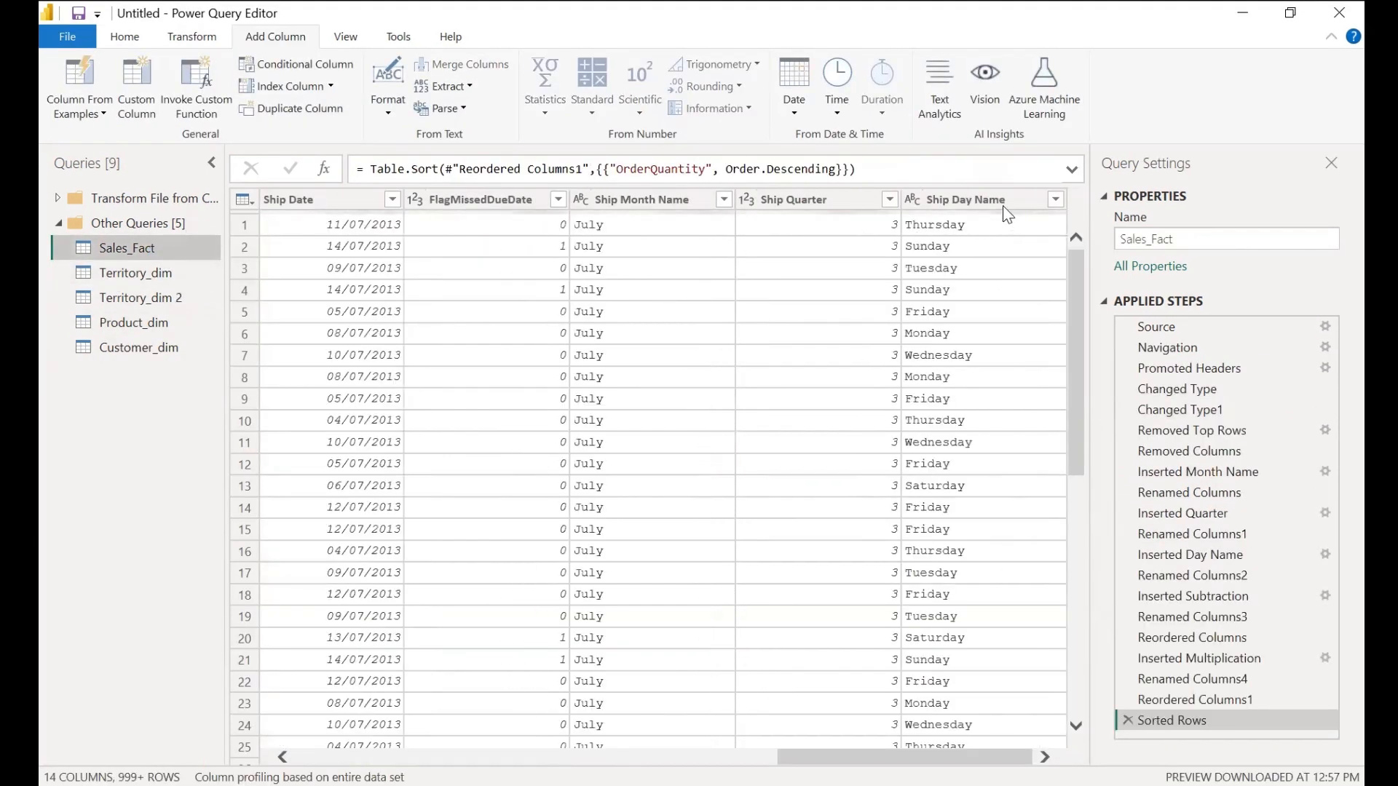
{"action": "key", "text": "ctrl+a"}
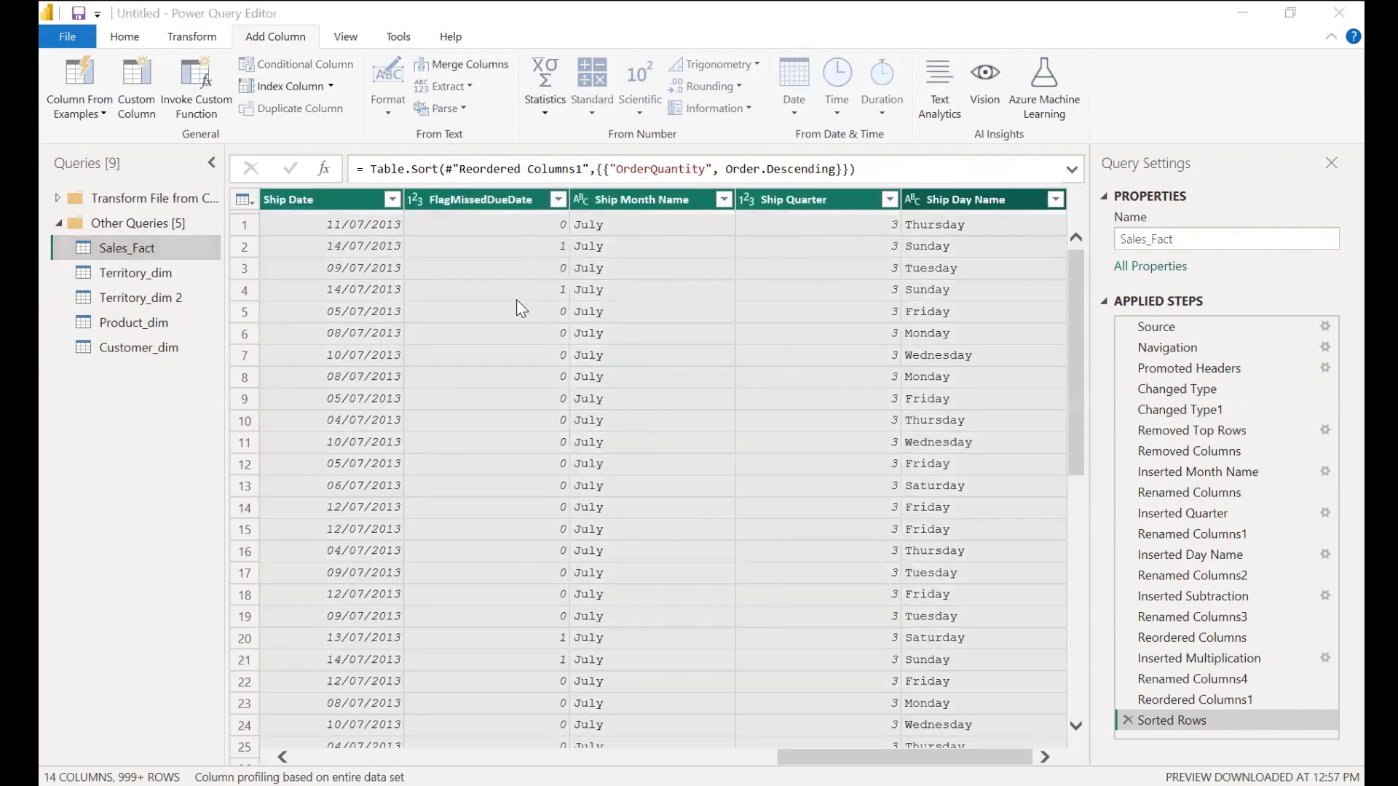
{"action": "right_click", "coordinate": [1015, 201]}
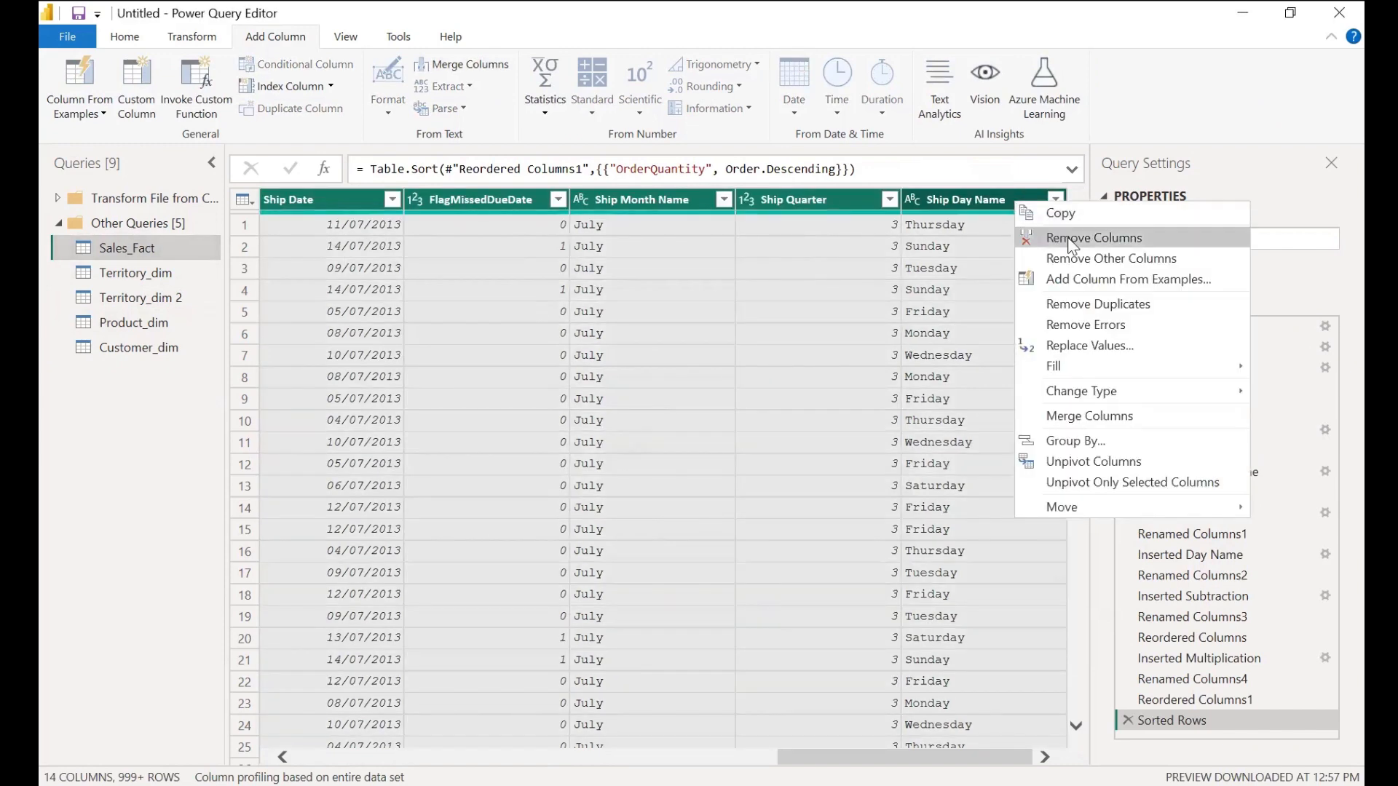
{"action": "left_click", "coordinate": [1070, 303]}
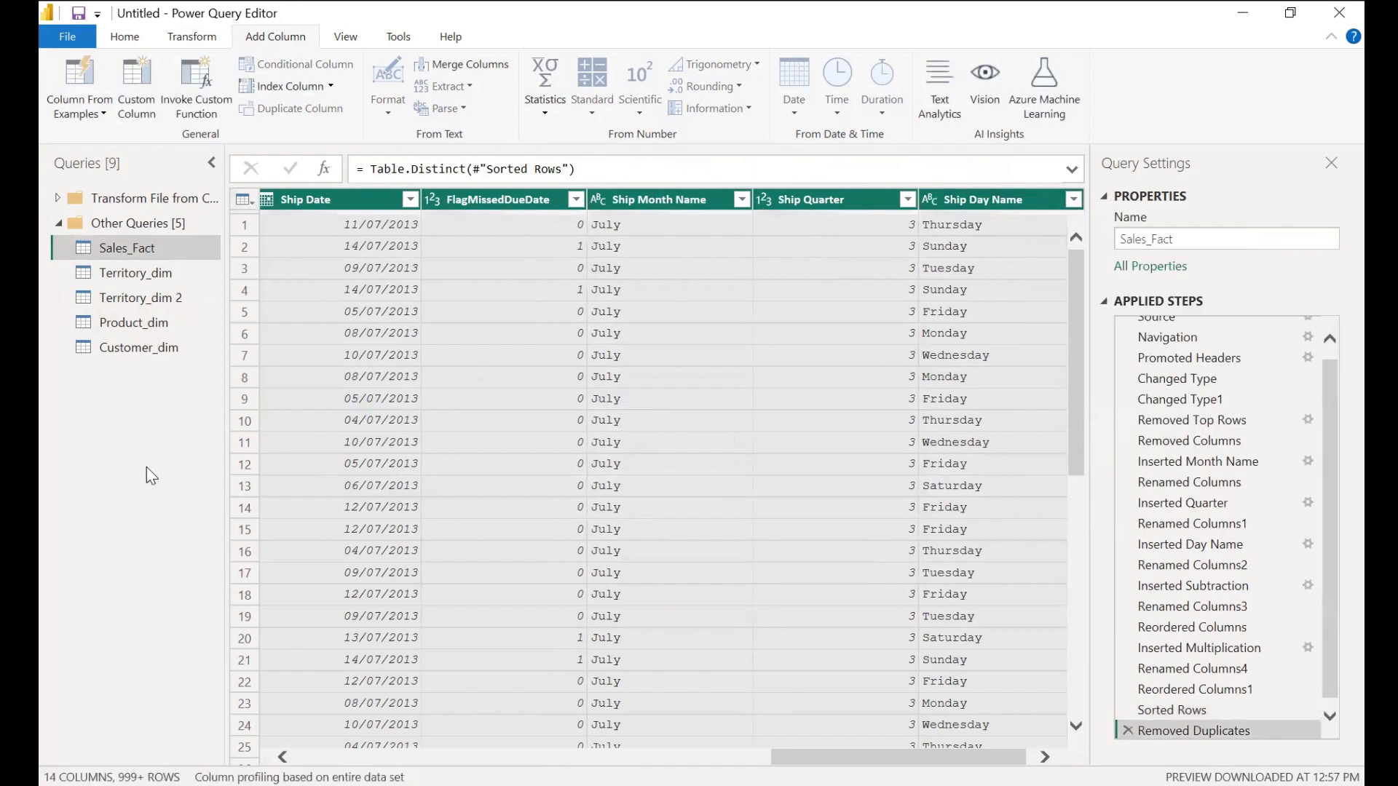
- Apply the query changes to load the tables, check the loaded Customer_dim data, and return to the report page
{"action": "left_click", "coordinate": [120, 32]}
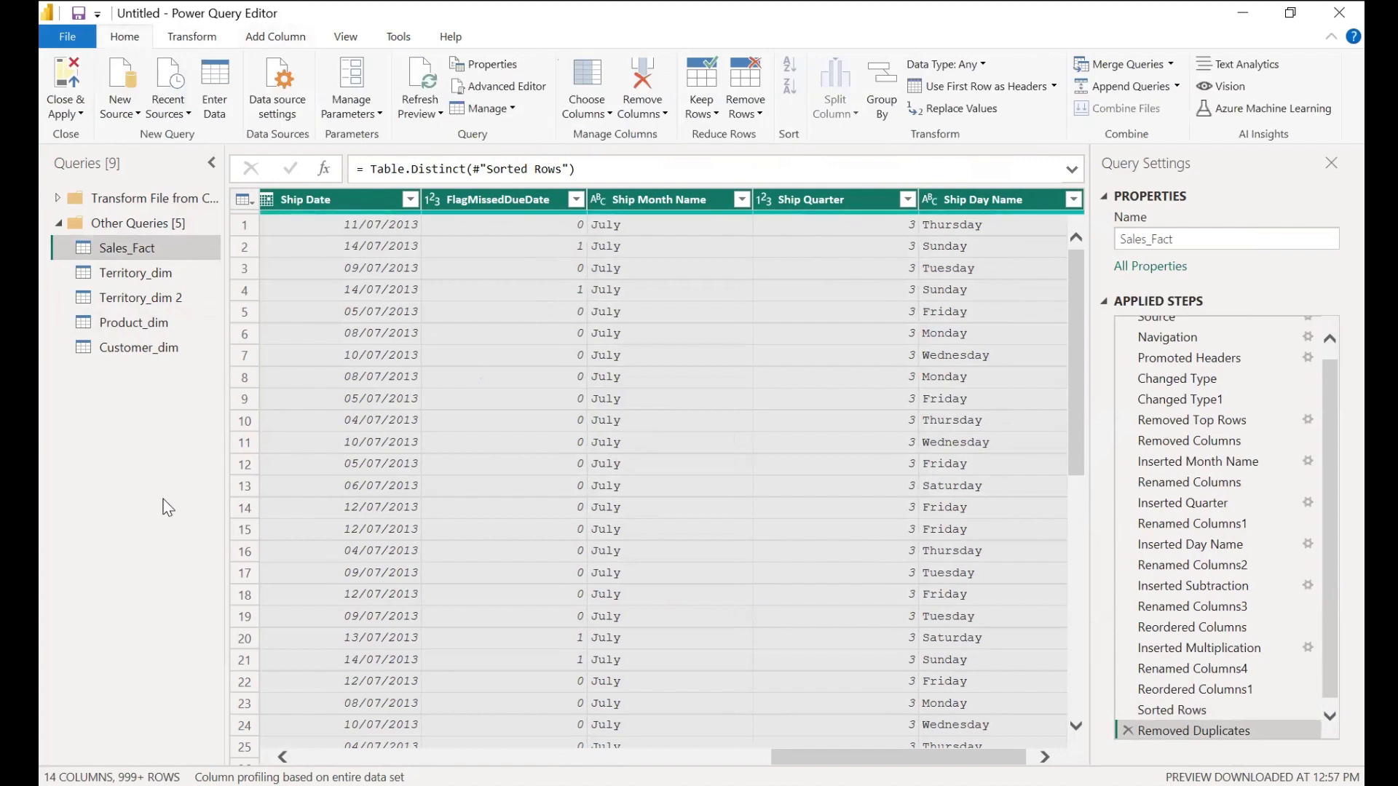
{"action": "left_click", "coordinate": [66, 80]}
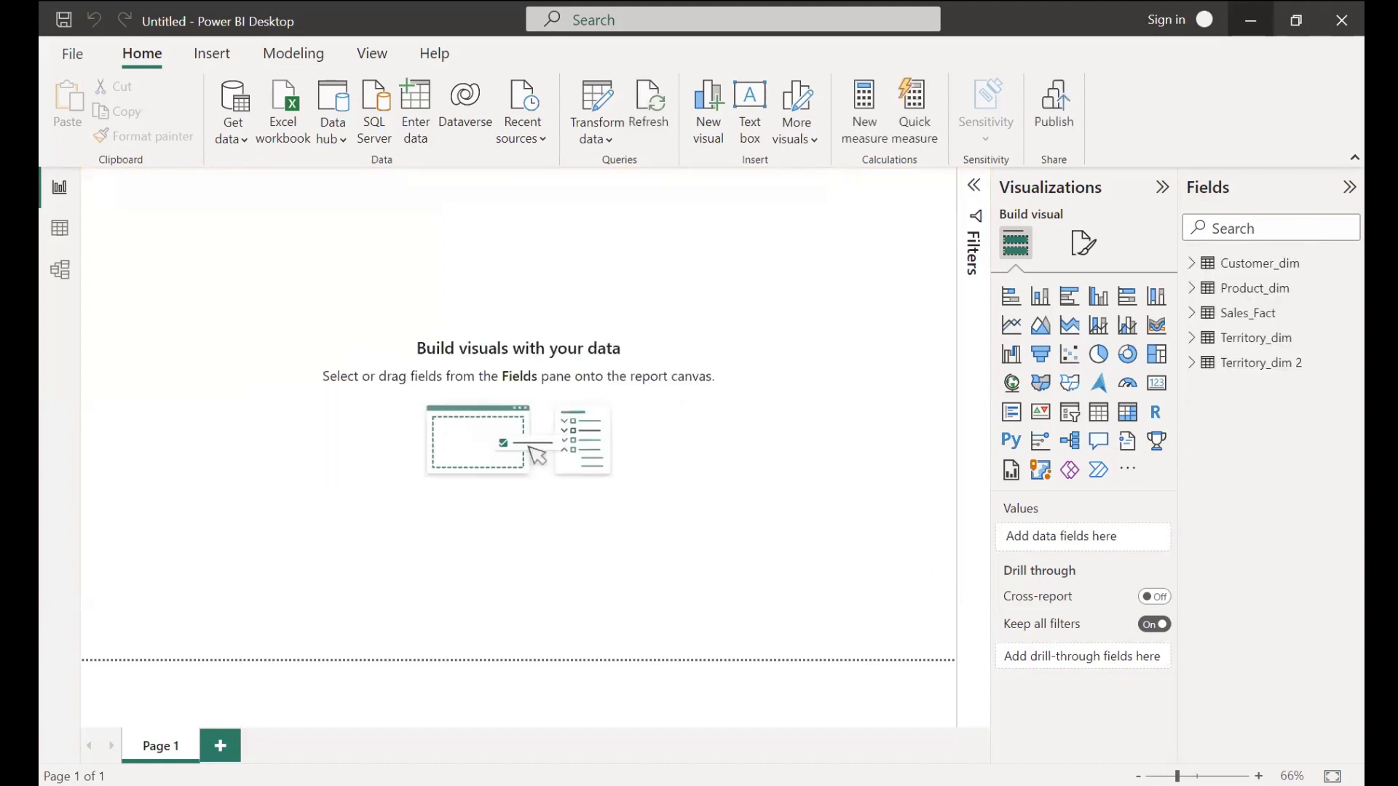
{"action": "left_click", "coordinate": [71, 248]}
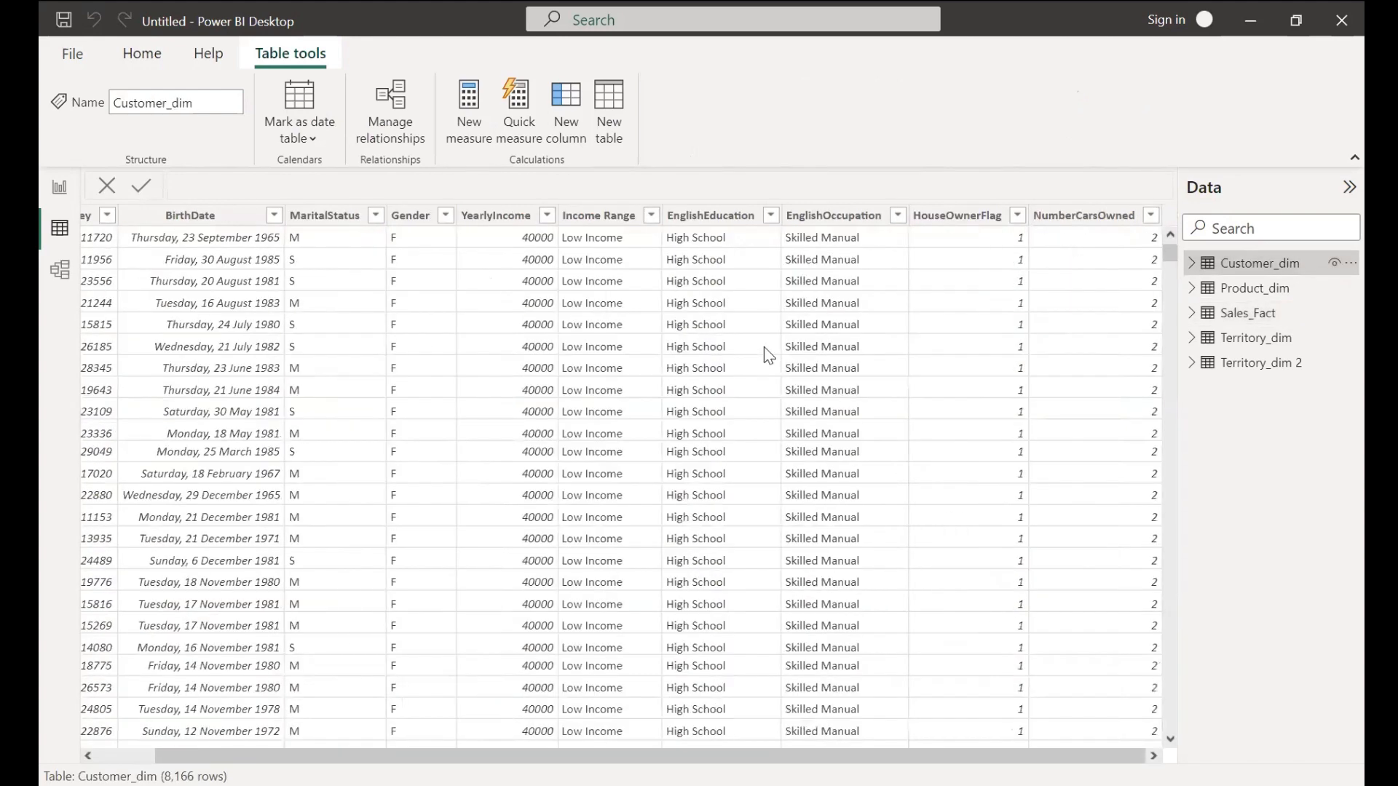
{"action": "left_click", "coordinate": [47, 204]}
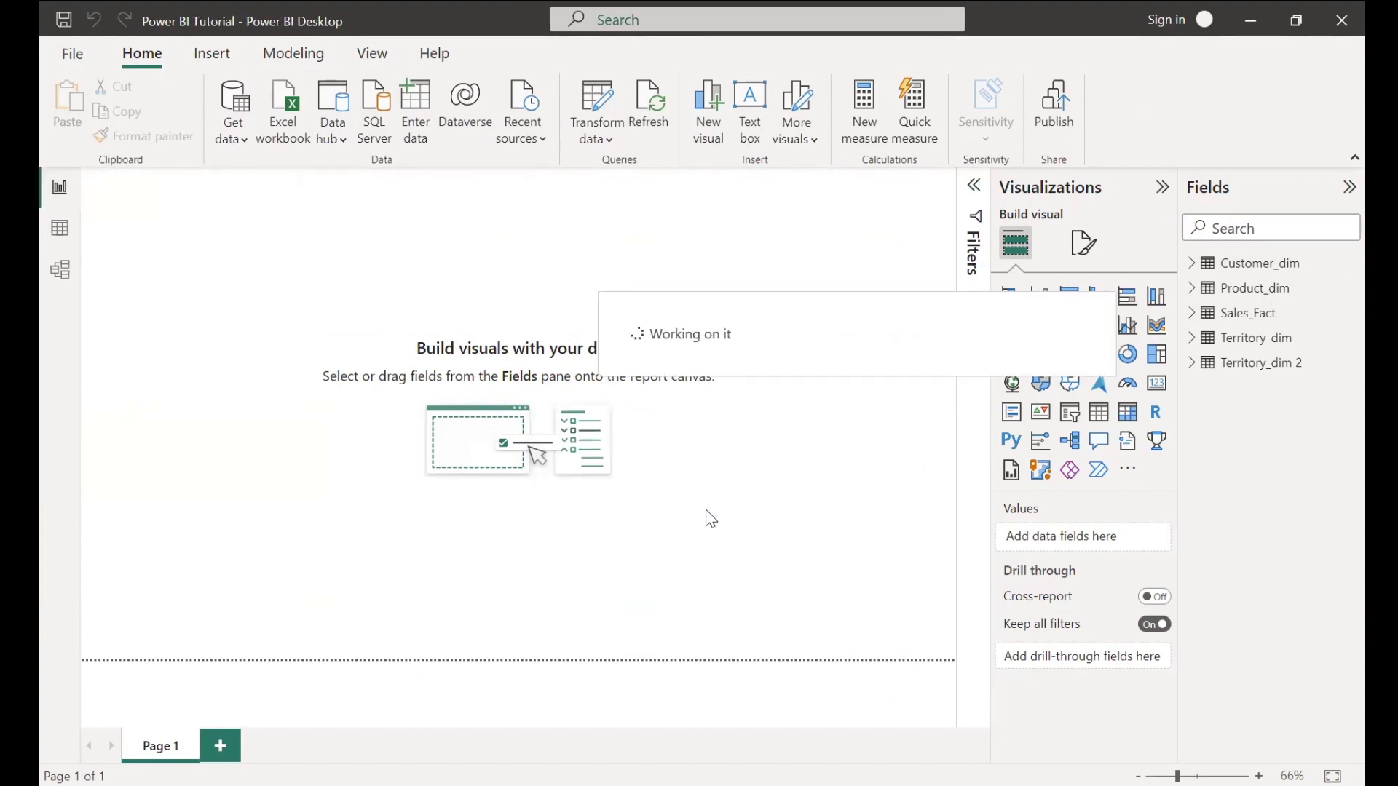
- Delete the relationships linking Sales_Fact to Product_dim and Territory_dim in the data model
{"action": "left_click", "coordinate": [69, 286]}
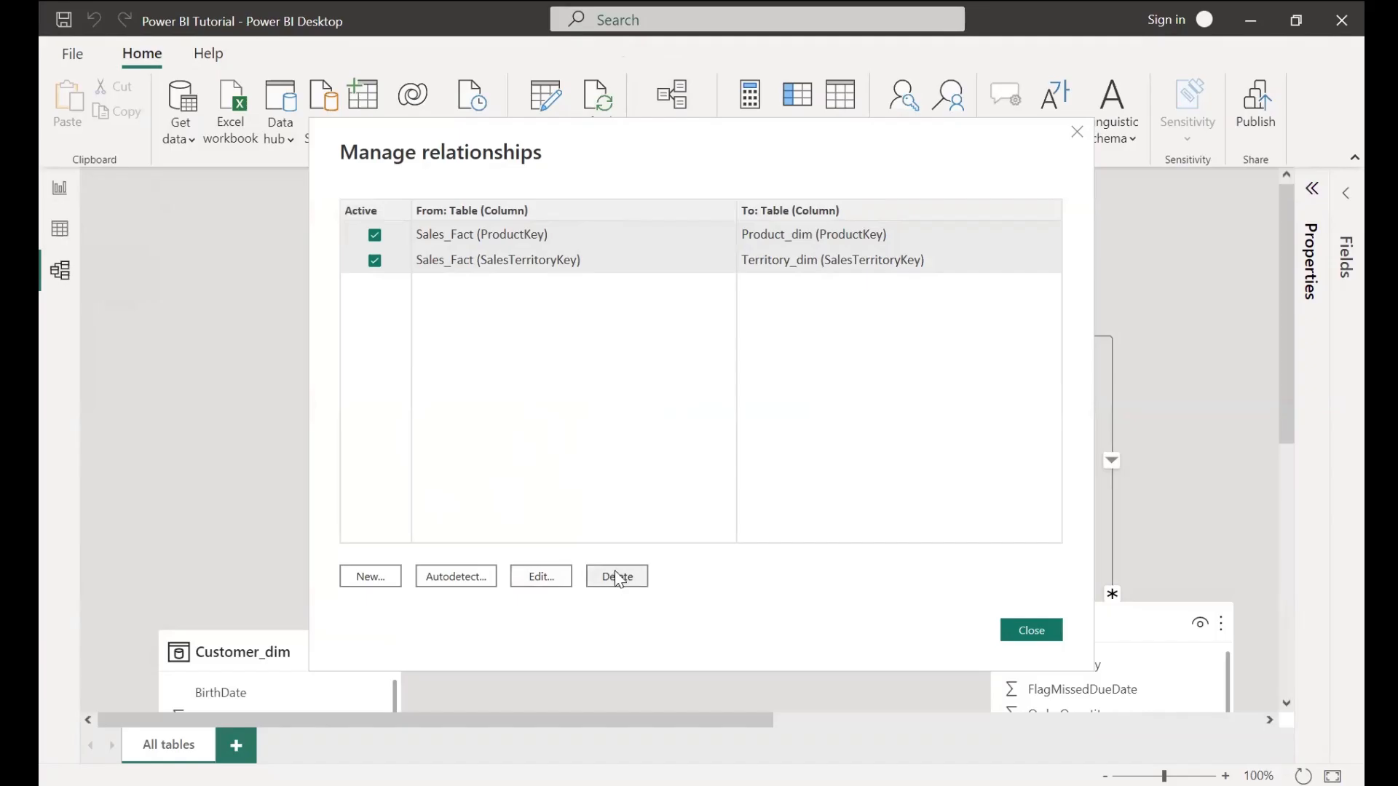
{"action": "left_click", "coordinate": [617, 577]}
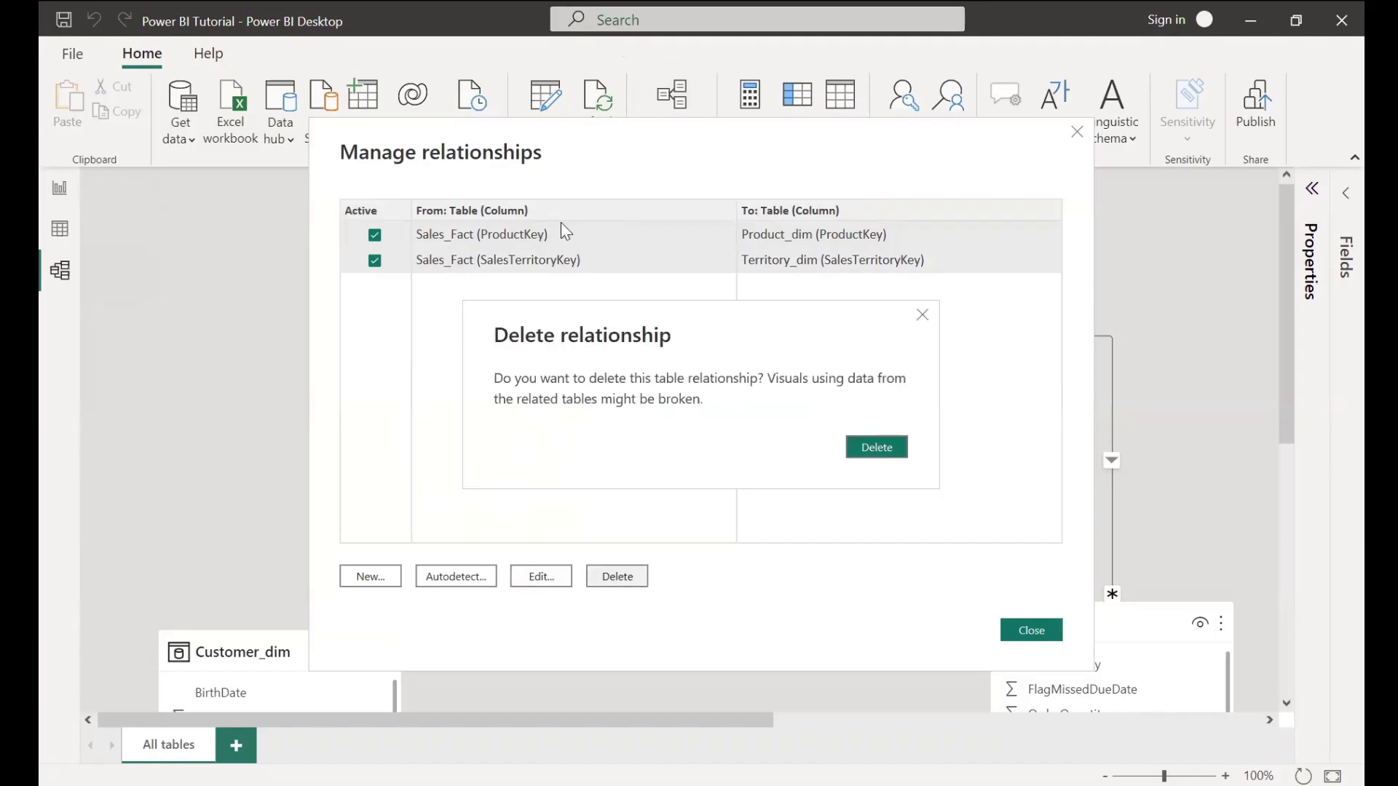
{"action": "left_click", "coordinate": [866, 452]}
{"action": "left_click", "coordinate": [1030, 631]}
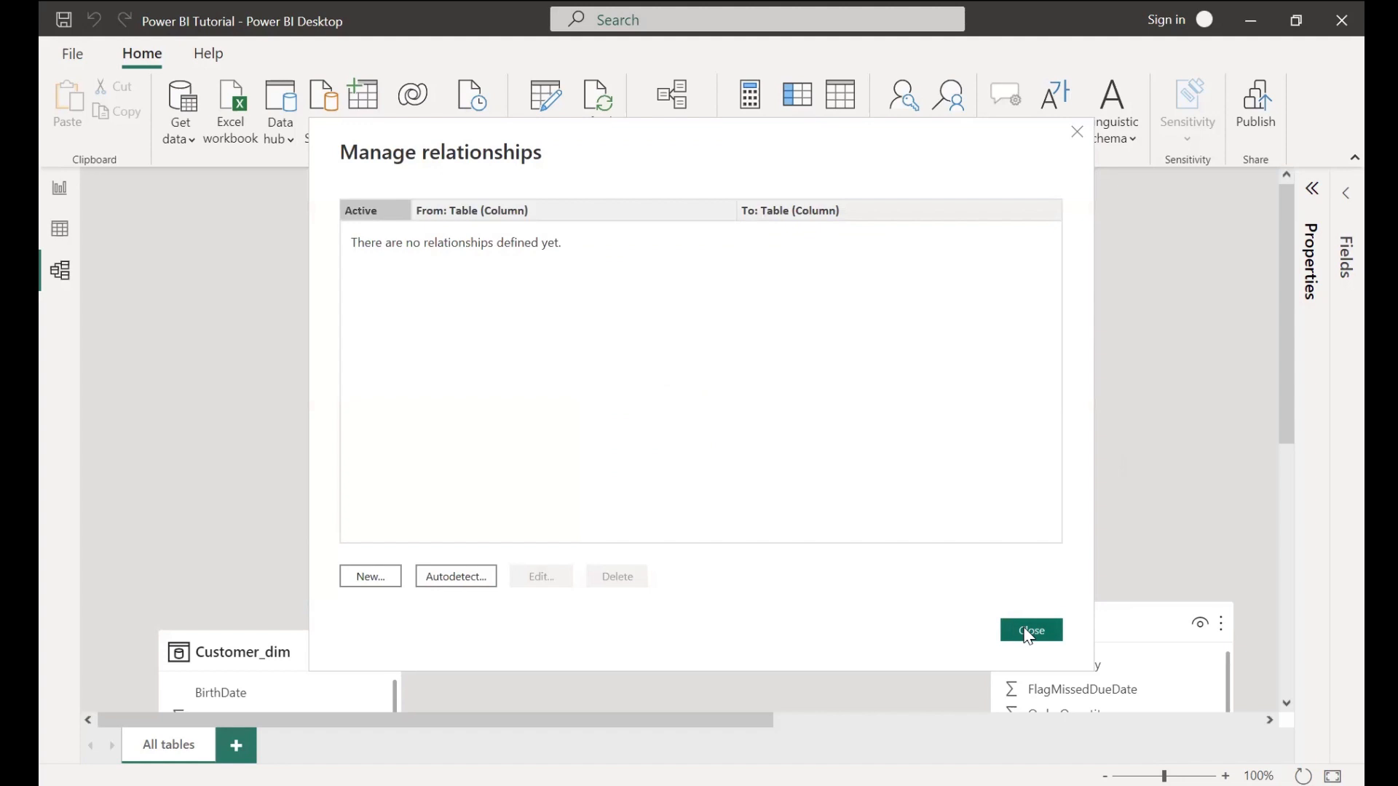
{"action": "left_click", "coordinate": [1029, 630]}
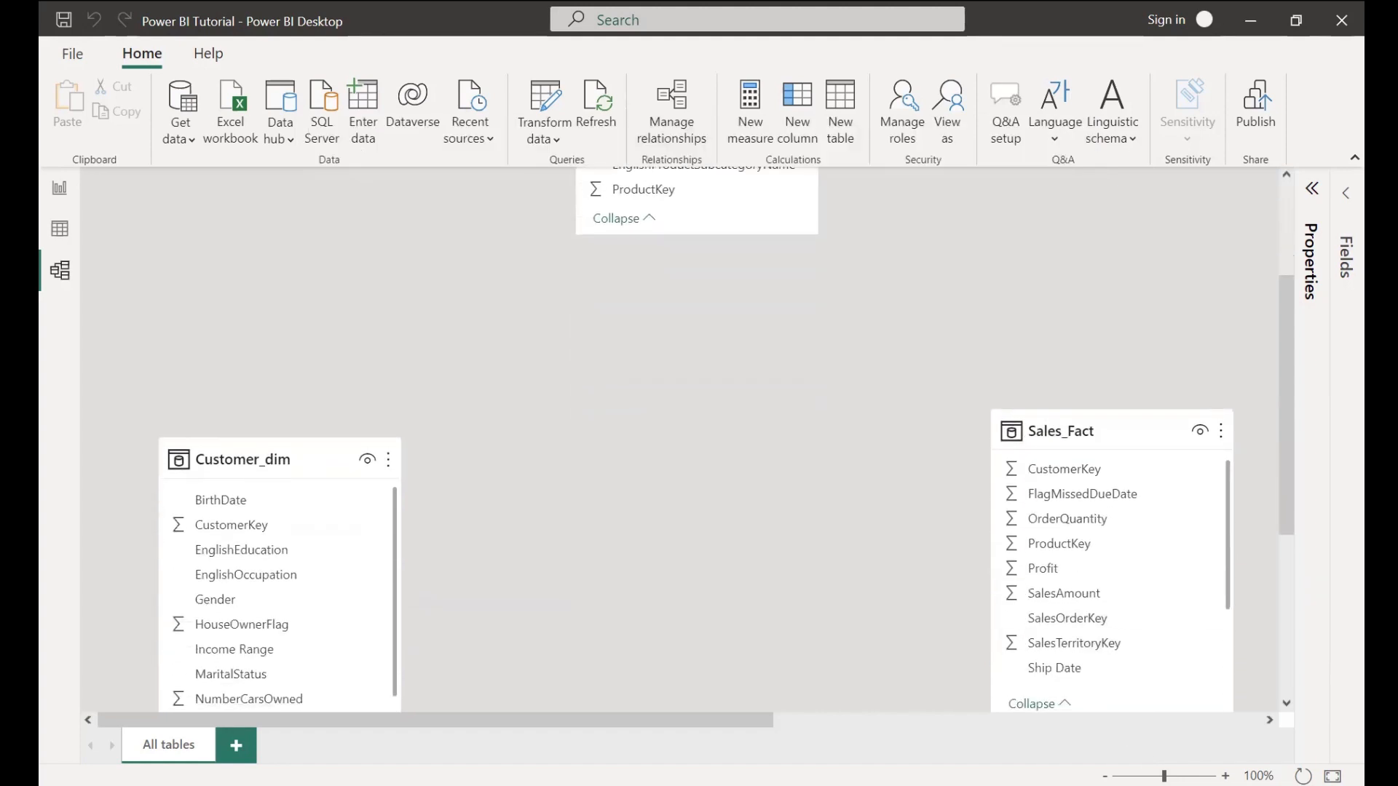
- Zoom the model diagram out to about 37% so all five tables fit in view
{"action": "left_click", "coordinate": [1145, 776]}
{"action": "scroll", "coordinate": [1041, 577], "scroll_direction": "down", "scroll_amount": 1}
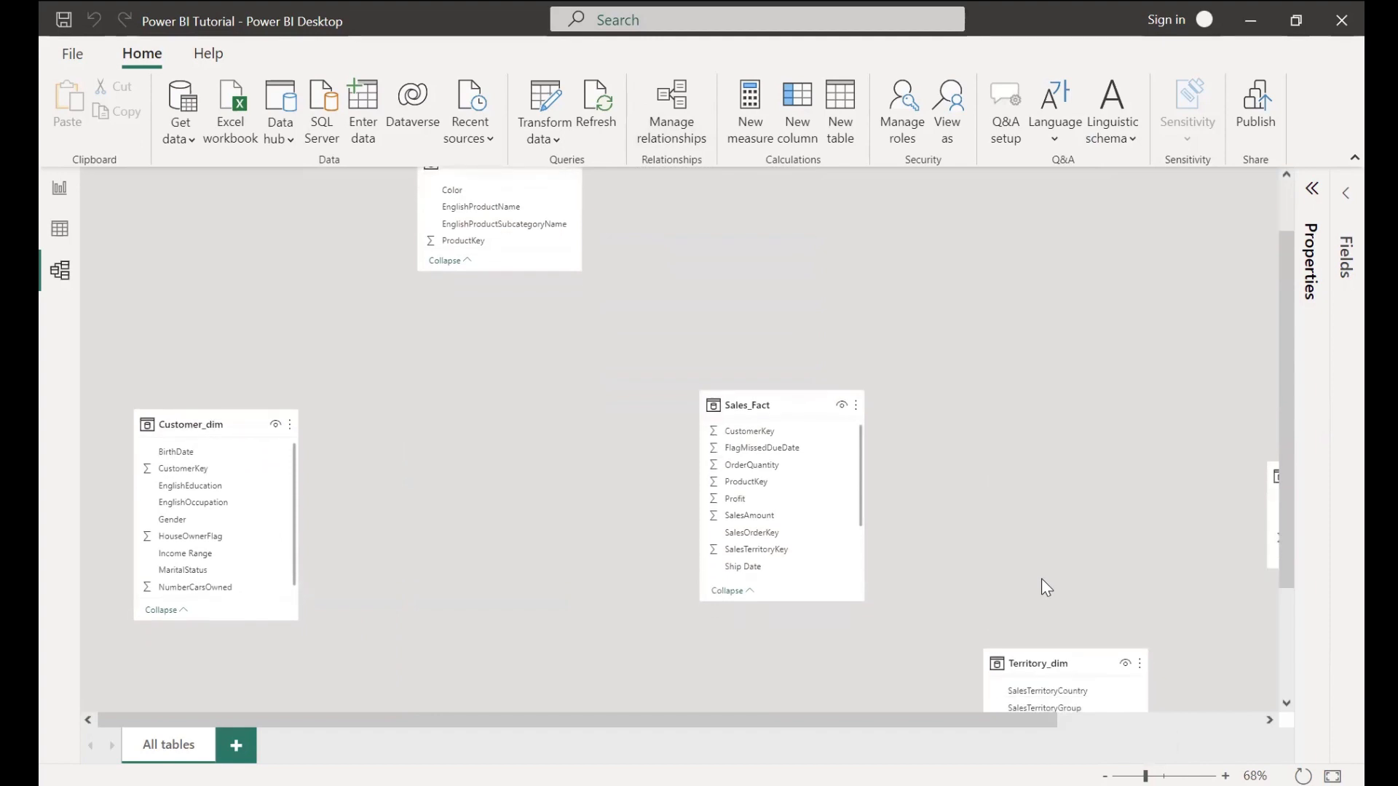
{"action": "scroll", "coordinate": [1041, 578], "scroll_direction": "down", "scroll_amount": 1}
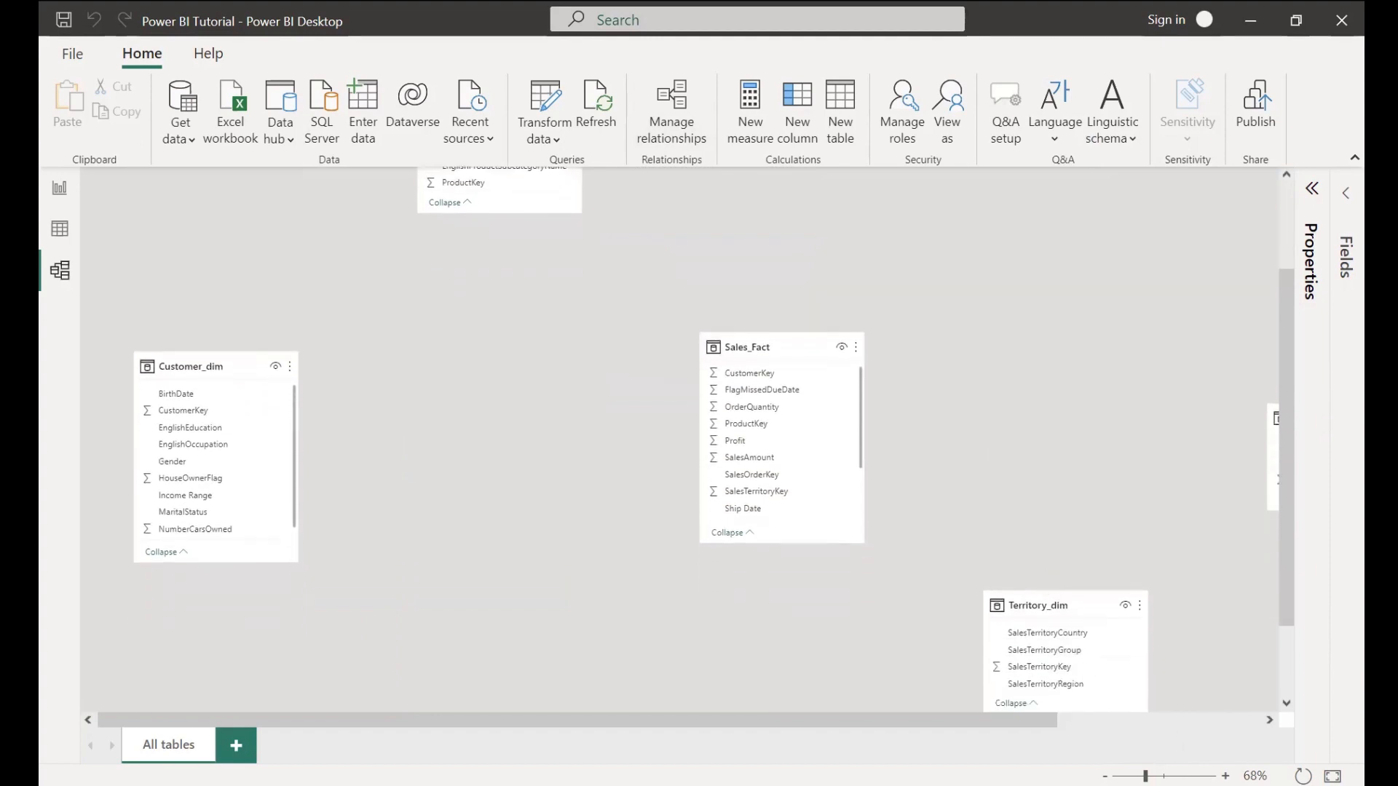
{"action": "left_click", "coordinate": [1127, 776]}
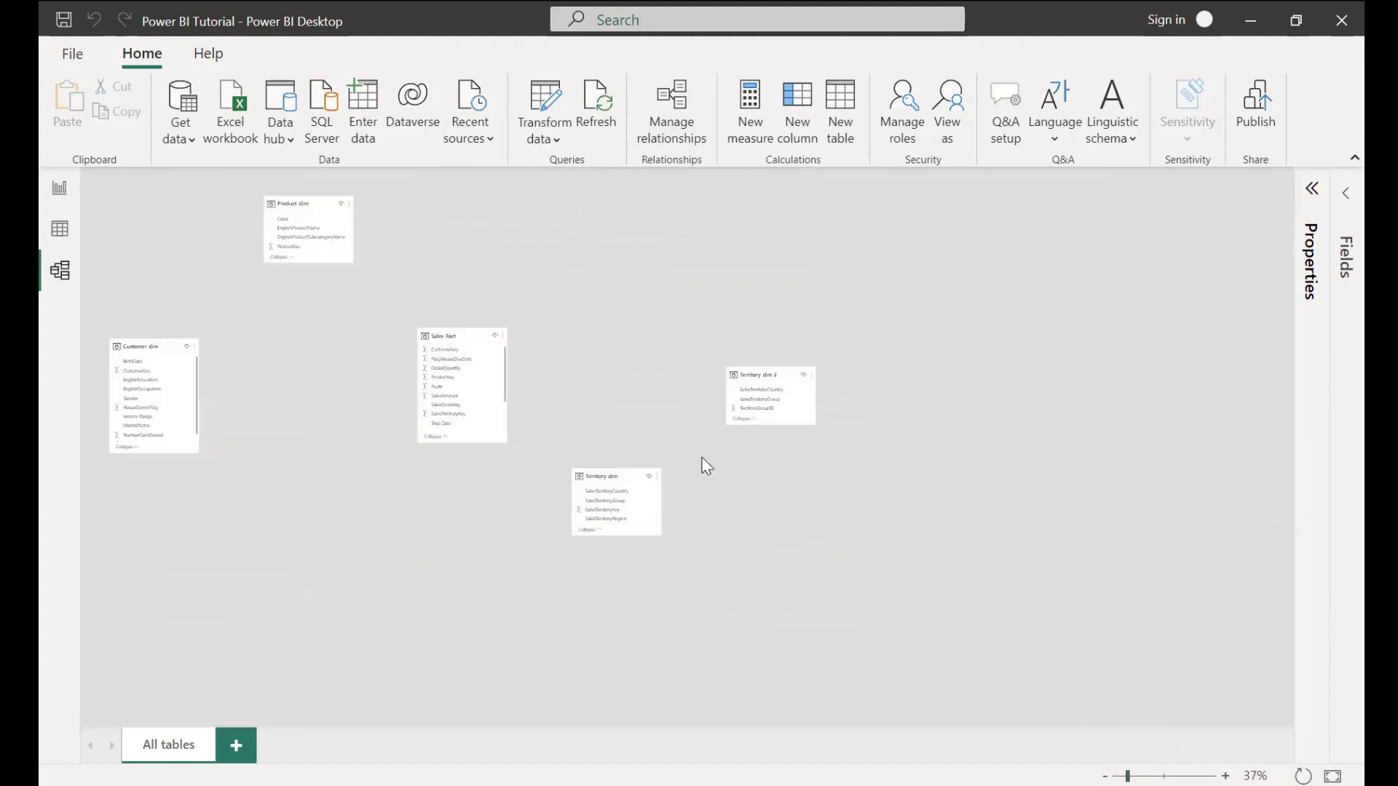